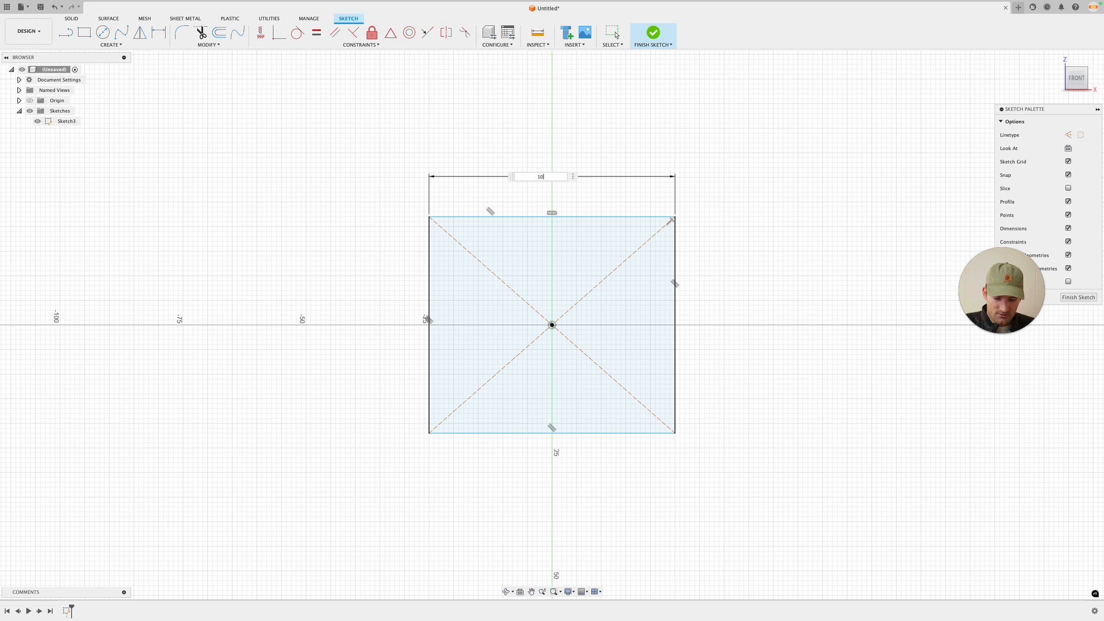
Step: Dimension the sketch rectangle to 100 mm wide and 50 mm tall
{"action": "key", "text": "Return"}
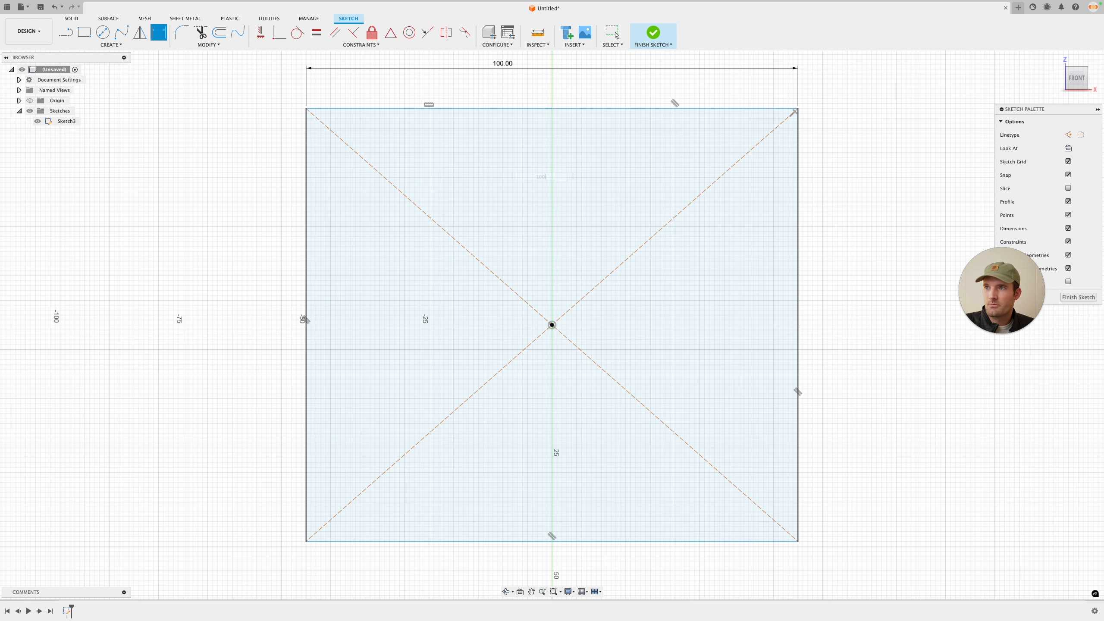
{"action": "left_click", "coordinate": [307, 264]}
{"action": "left_click", "coordinate": [260, 267]}
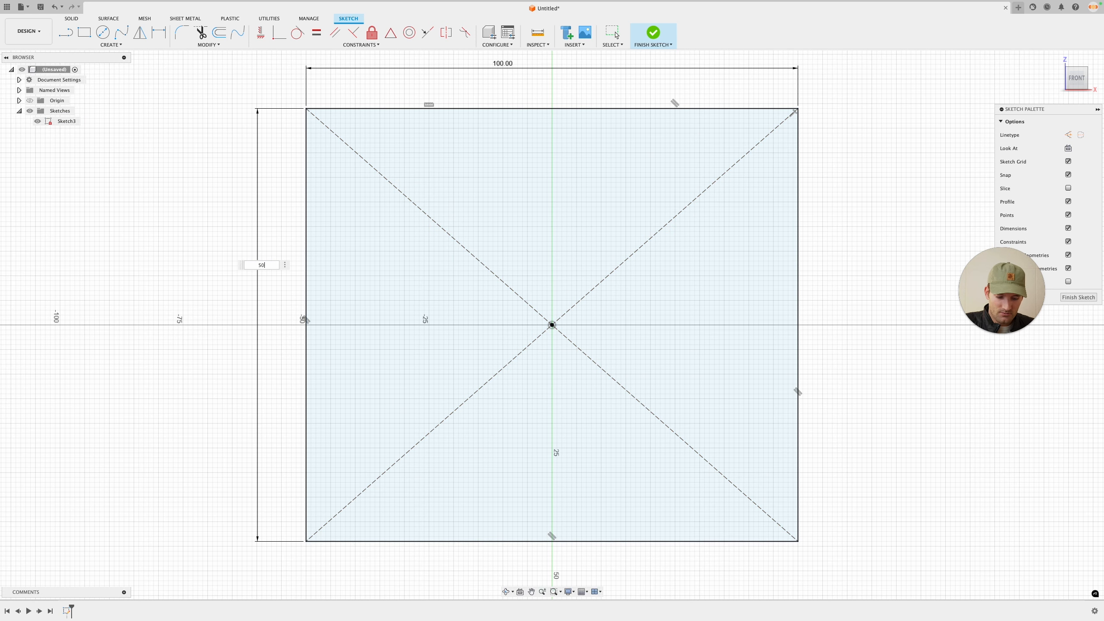
{"action": "key", "text": "Return"}
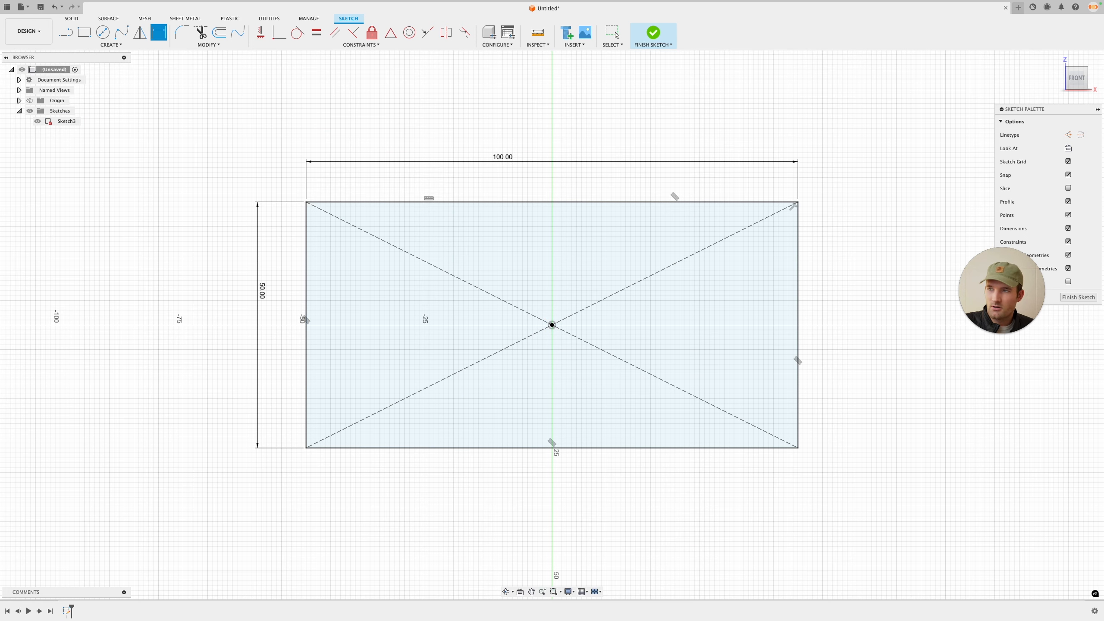
Step: Finish the sketch and extrude the rectangle into a solid plate
{"action": "left_click", "coordinate": [1079, 297]}
{"action": "key", "text": "e"}
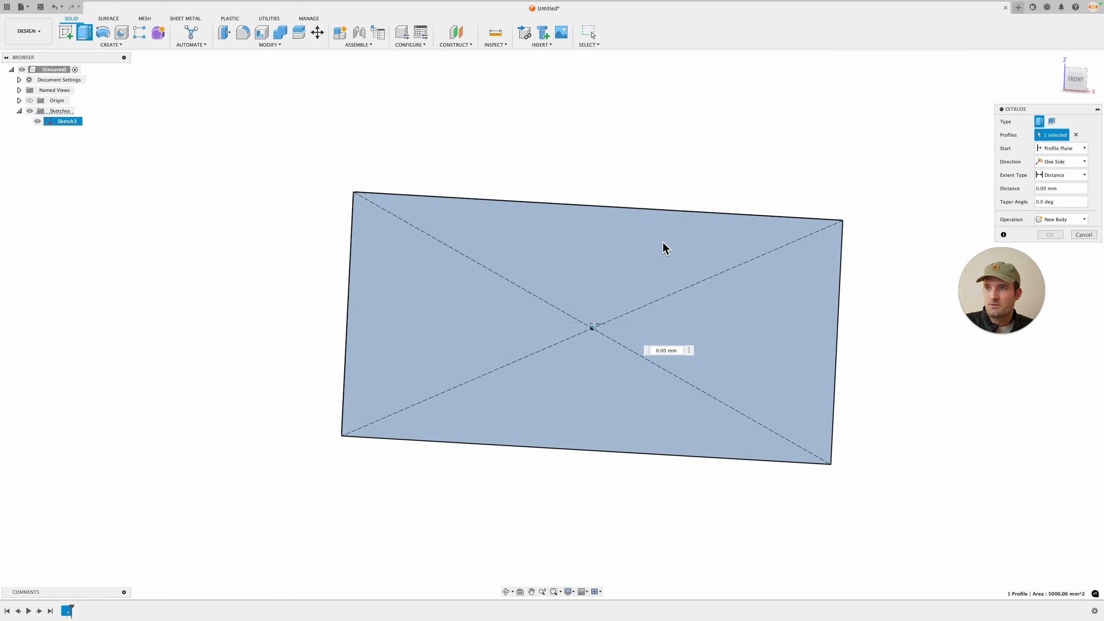
{"action": "key", "text": "Return"}
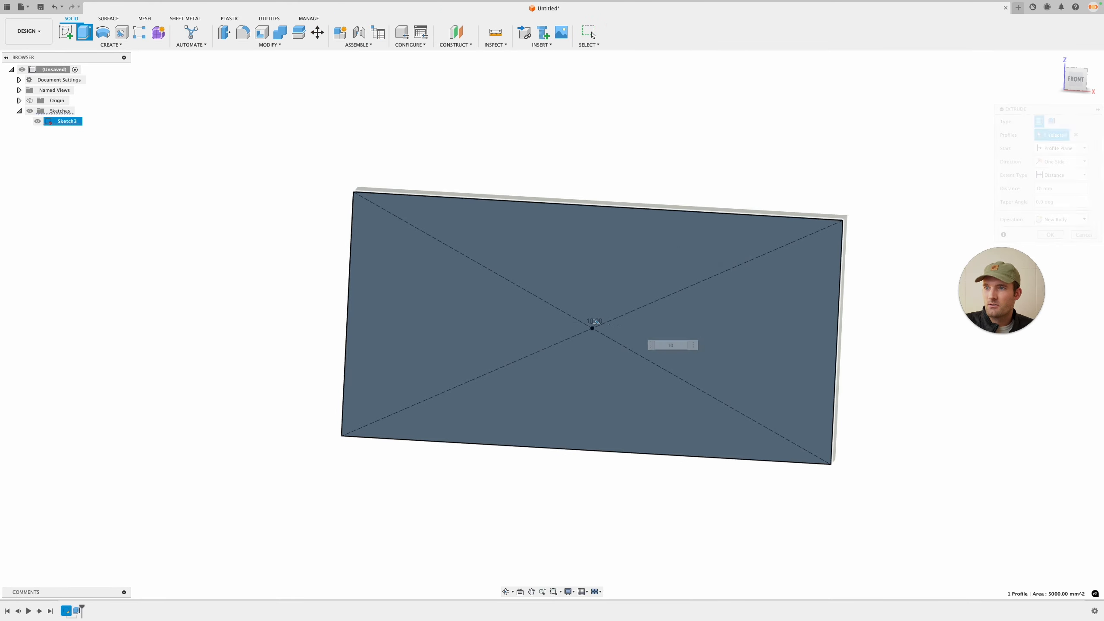
{"action": "key", "text": "F6"}
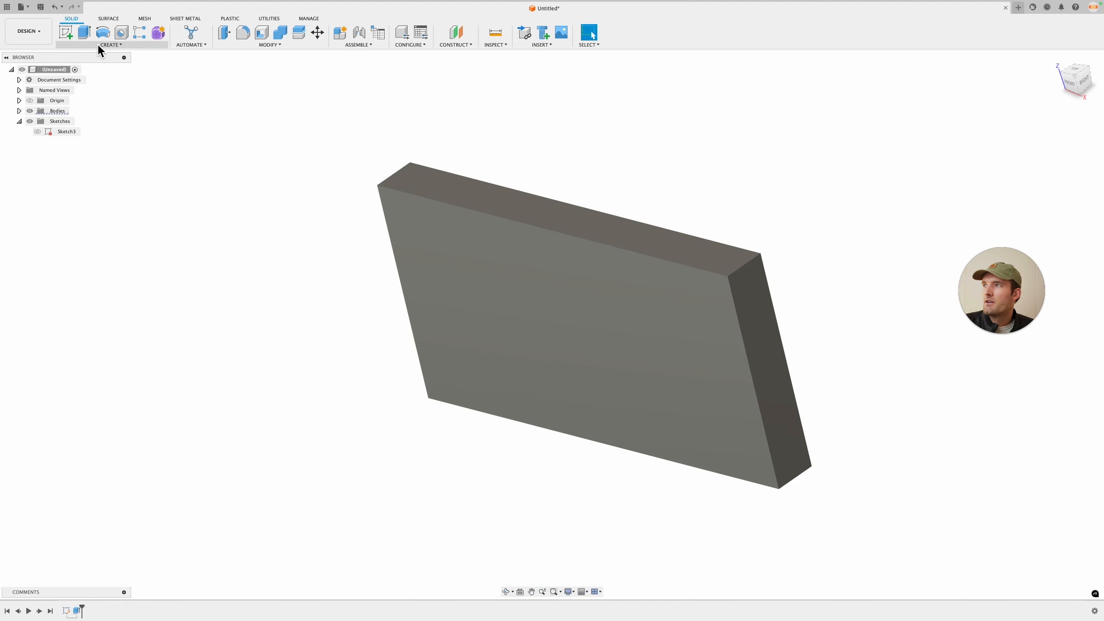
Step: Start a sketch on the plate's front face and place a text frame across its upper area
{"action": "left_click", "coordinate": [66, 32]}
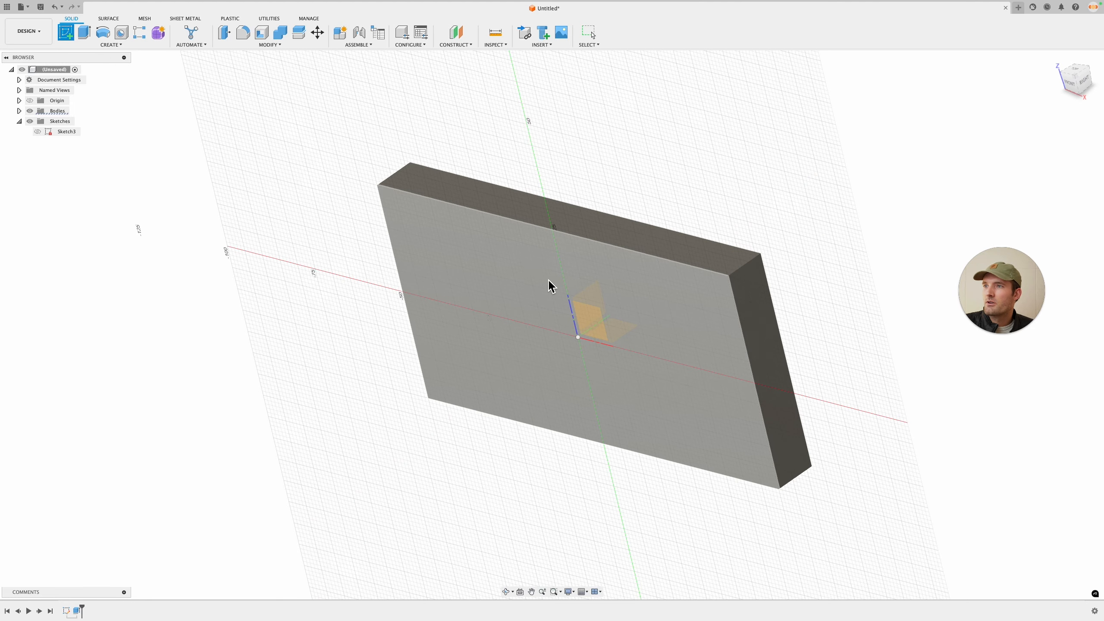
{"action": "left_click", "coordinate": [467, 272]}
{"action": "left_click", "coordinate": [118, 44]}
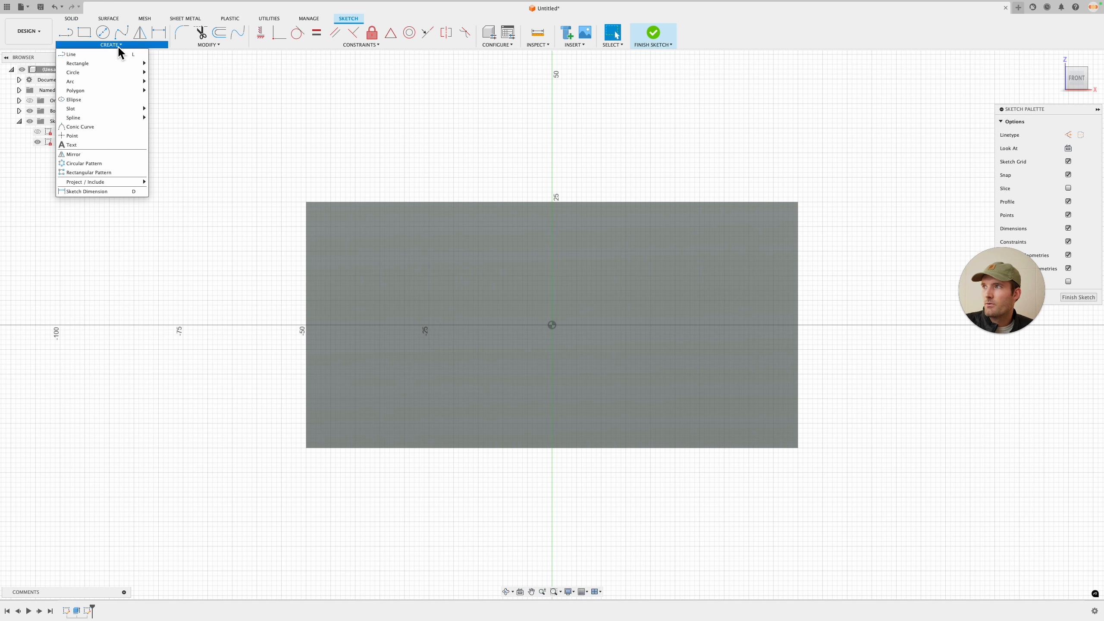
{"action": "left_click", "coordinate": [89, 145]}
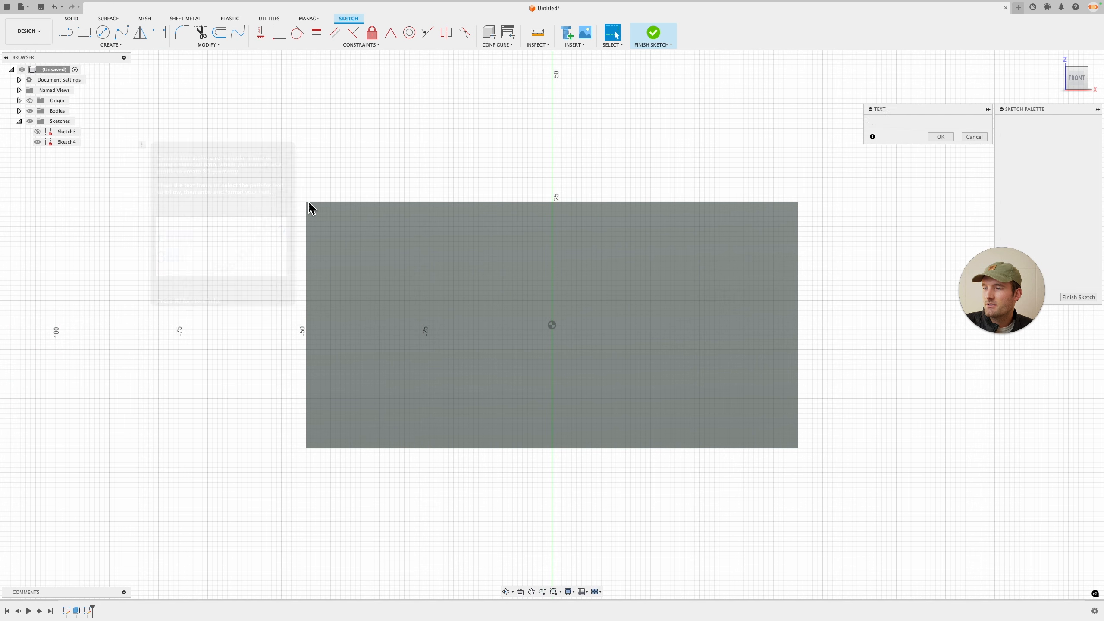
{"action": "left_click", "coordinate": [380, 246]}
{"action": "left_click", "coordinate": [704, 394]}
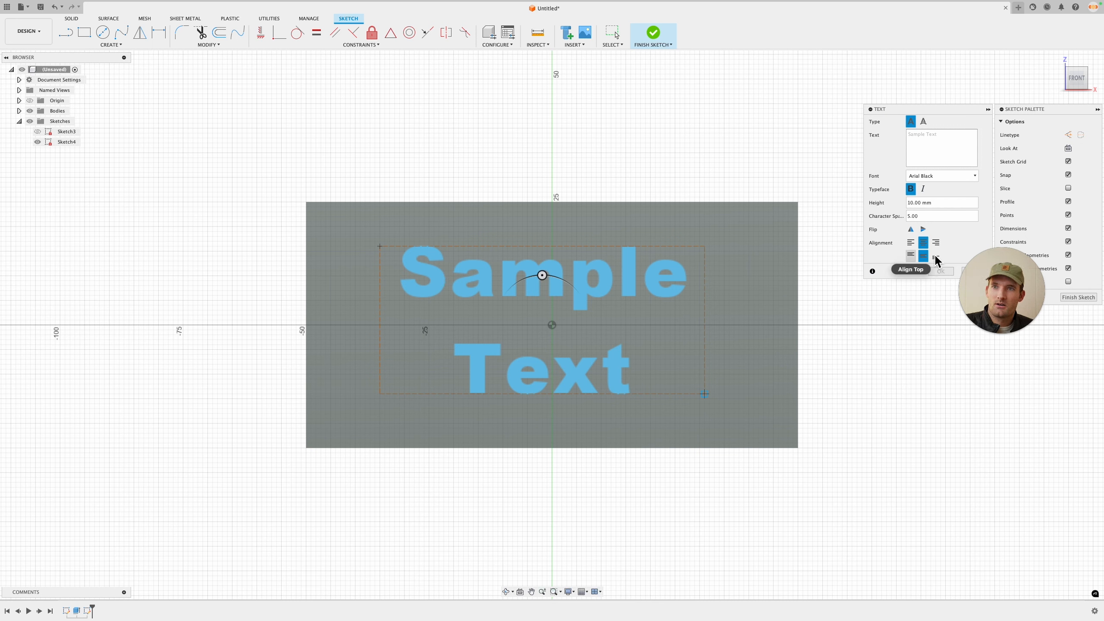
Step: Enter TEST as the text content
{"action": "left_click", "coordinate": [923, 141]}
{"action": "type", "text": "te"}
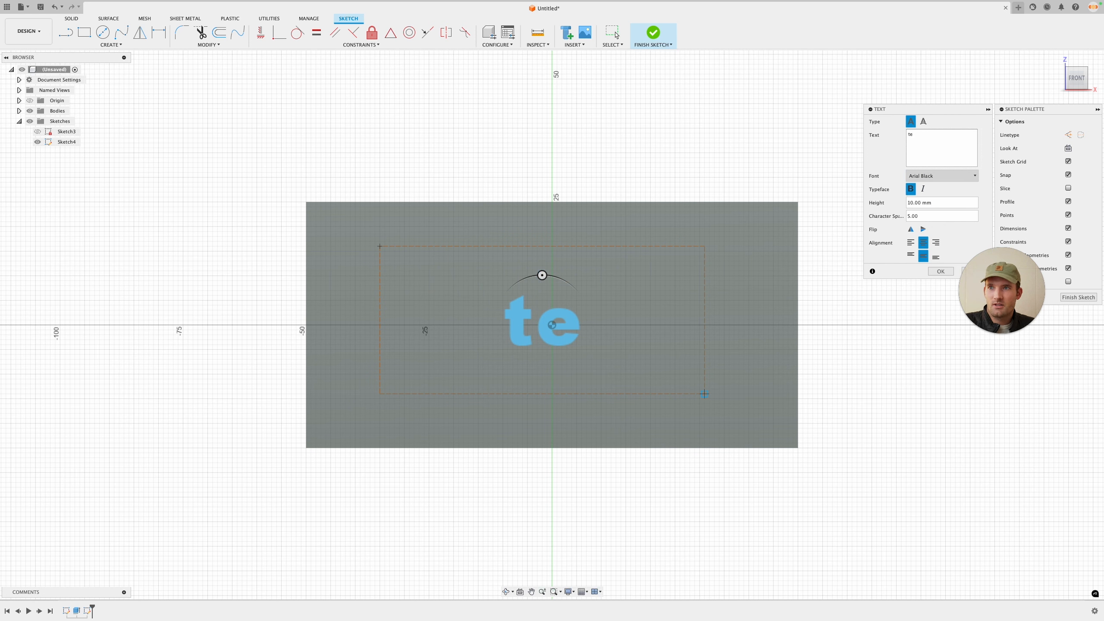
{"action": "key", "text": "BackSpace"}
{"action": "key", "text": "BackSpace"}
{"action": "type", "text": "TEST"}
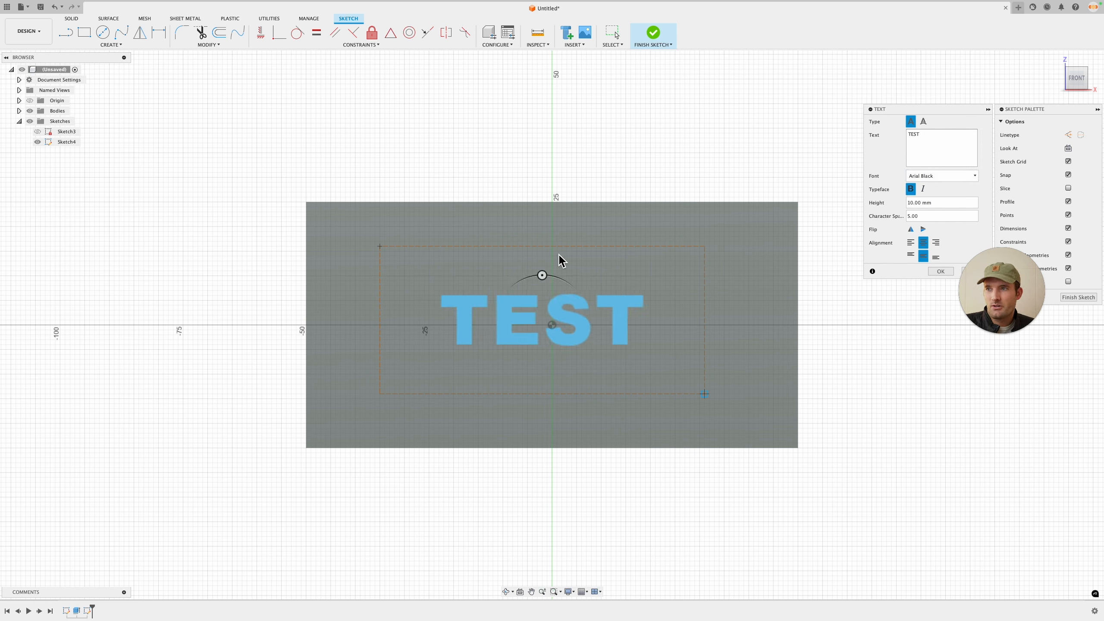
Step: Set the text height to 100/4.5 mm
{"action": "left_click", "coordinate": [909, 203]}
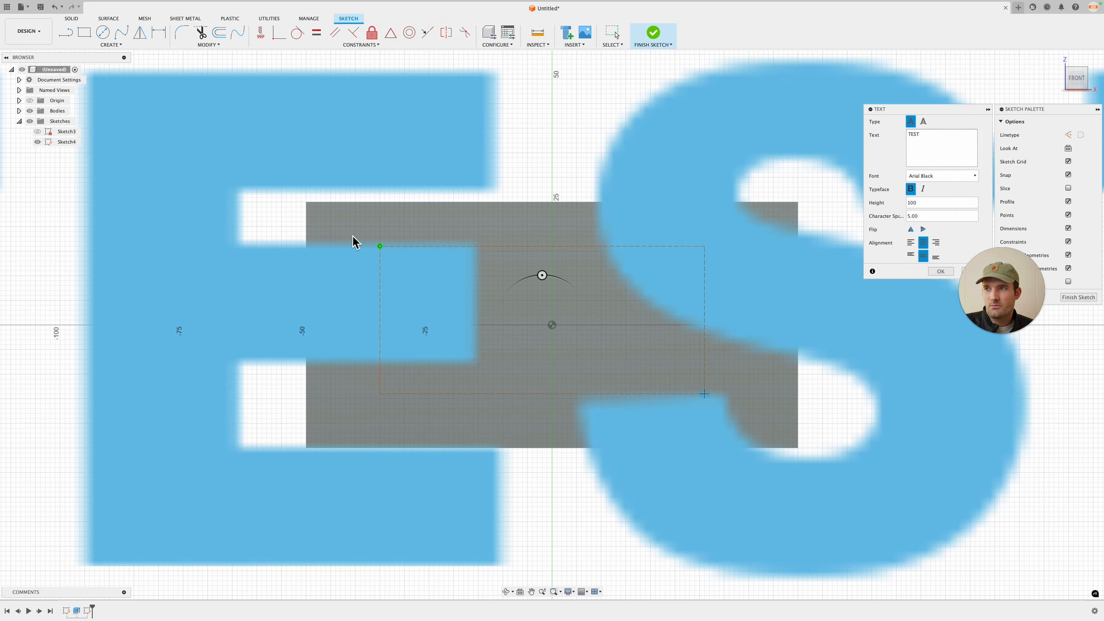
{"action": "scroll", "coordinate": [219, 230], "scroll_direction": "down", "scroll_amount": 2}
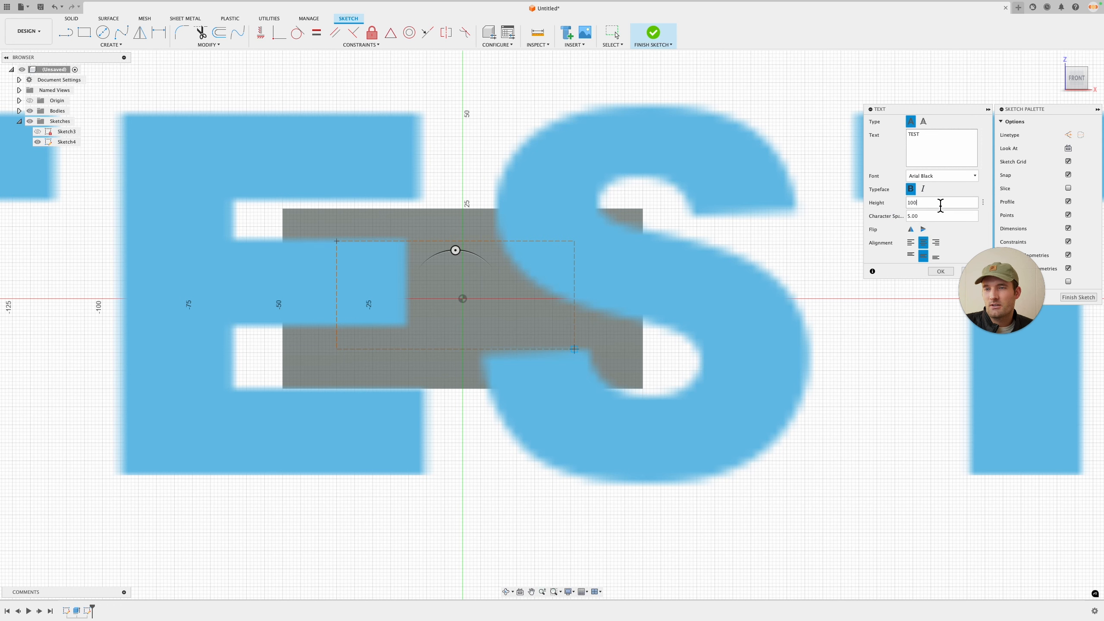
{"action": "scroll", "coordinate": [781, 226], "scroll_direction": "down", "scroll_amount": 4}
{"action": "middle_click_drag", "start_coordinate": [781, 226], "coordinate": [731, 244]}
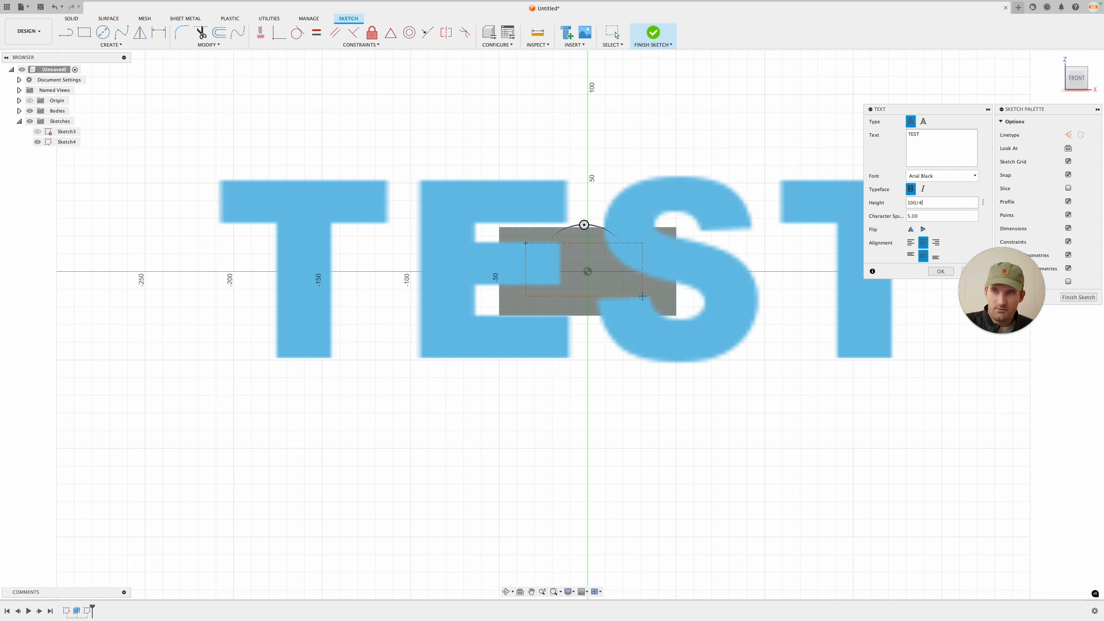
{"action": "key", "text": "Return"}
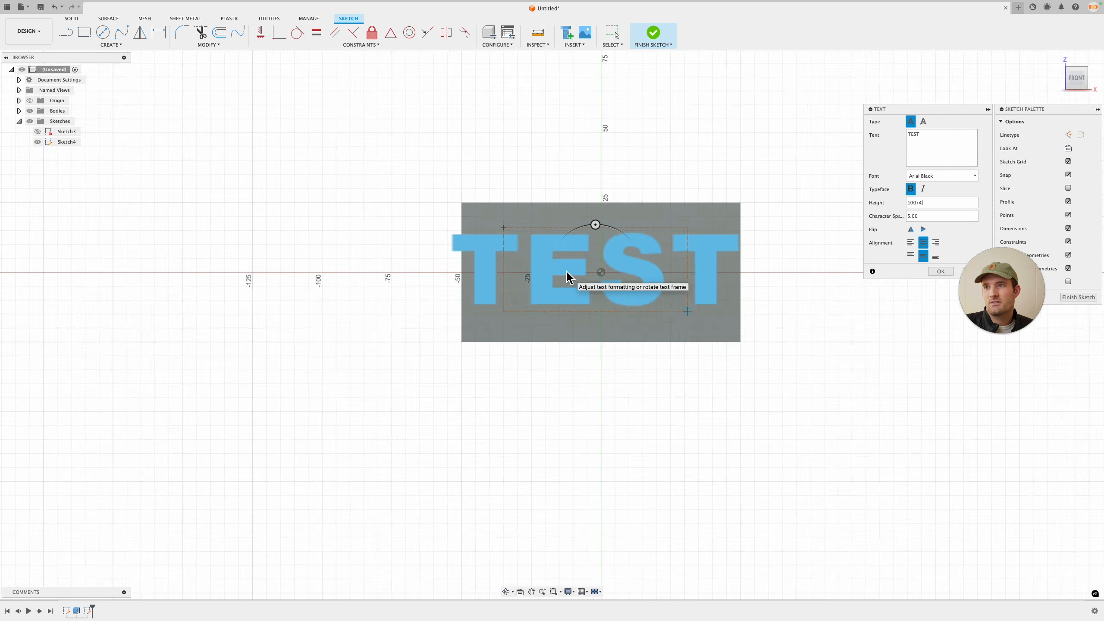
{"action": "scroll", "coordinate": [570, 276], "scroll_direction": "up", "scroll_amount": 5}
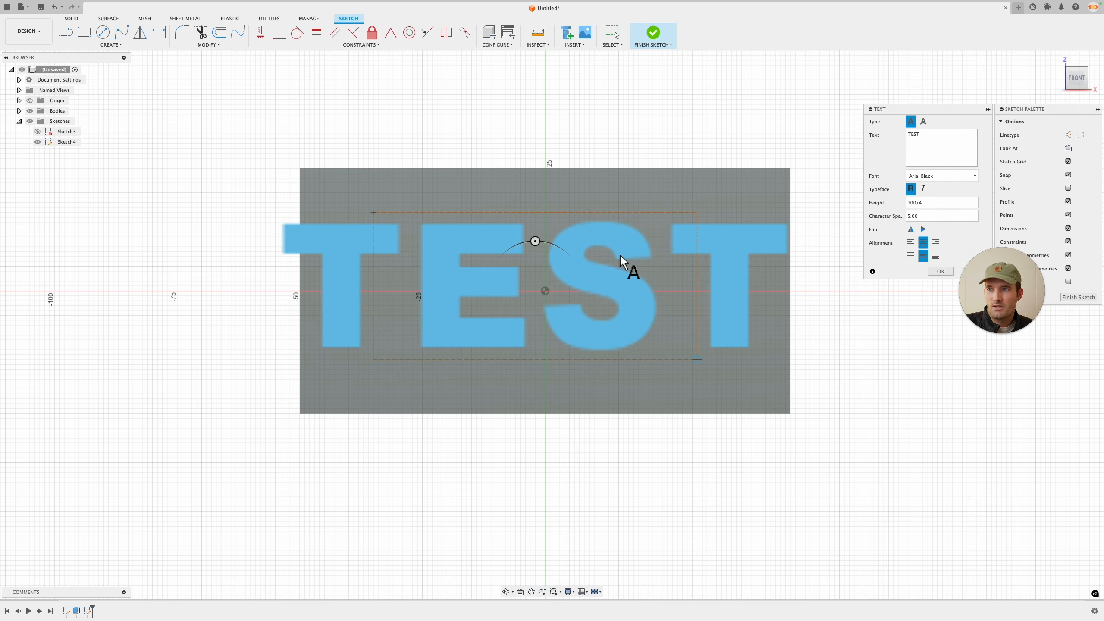
{"action": "left_click", "coordinate": [927, 204]}
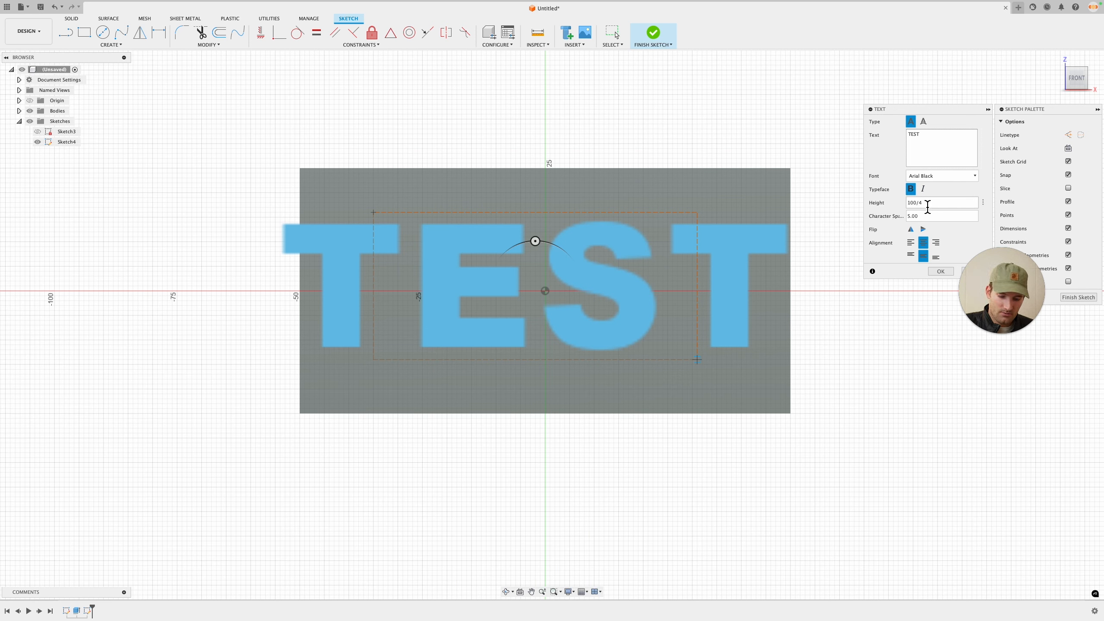
{"action": "type", "text": ".5"}
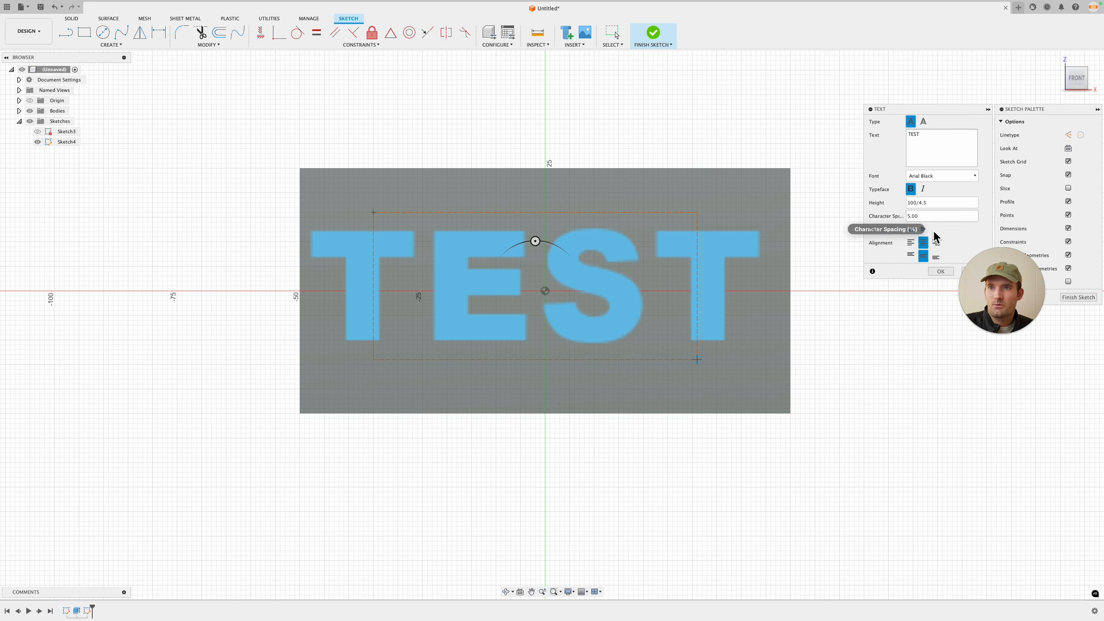
Step: Align the text to the centre horizontally and vertically within its frame and confirm the text
{"action": "double_click", "coordinate": [912, 216]}
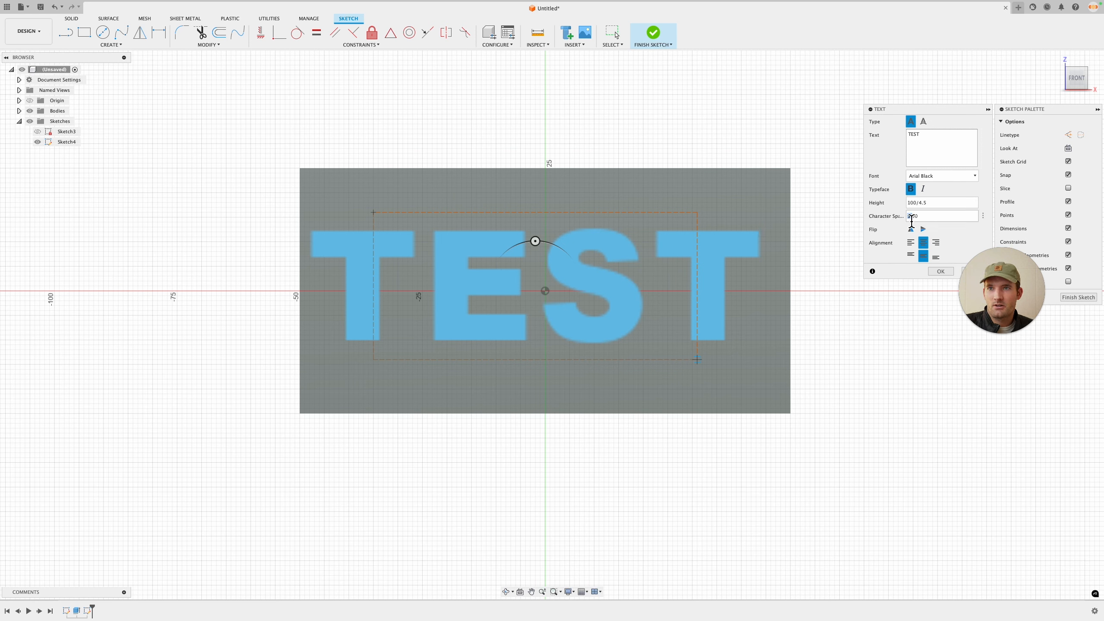
{"action": "left_click", "coordinate": [910, 243]}
{"action": "left_click", "coordinate": [910, 256]}
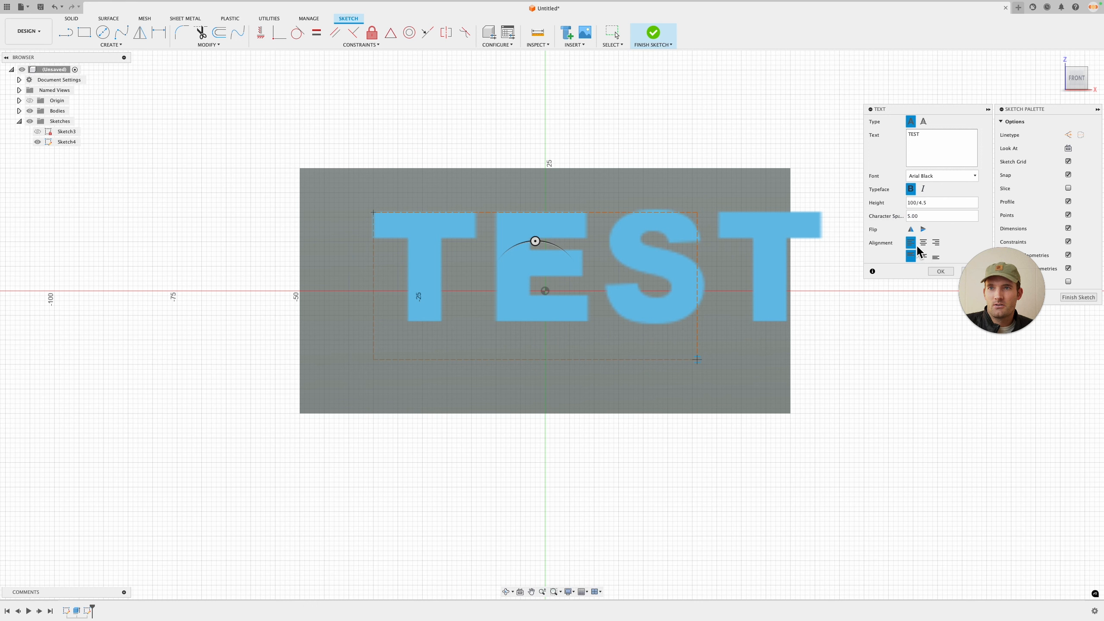
{"action": "left_click", "coordinate": [923, 242]}
{"action": "left_click", "coordinate": [924, 257]}
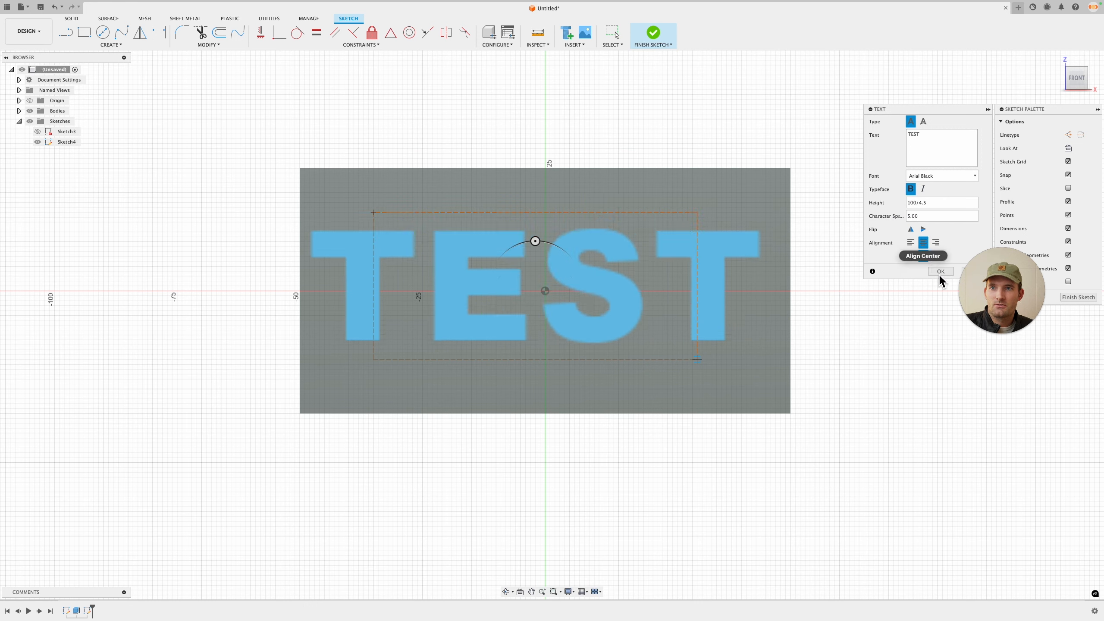
{"action": "left_click", "coordinate": [942, 273]}
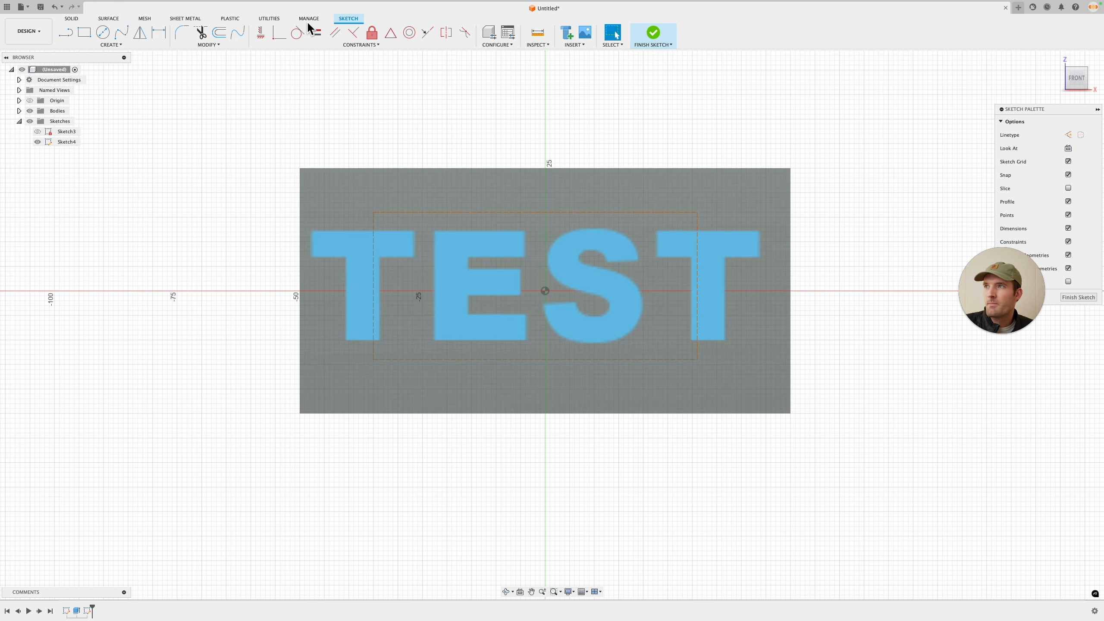
Step: Make the text frame's corners coincident with the plate's top-left, bottom-left and bottom-right corners
{"action": "left_click", "coordinate": [279, 33]}
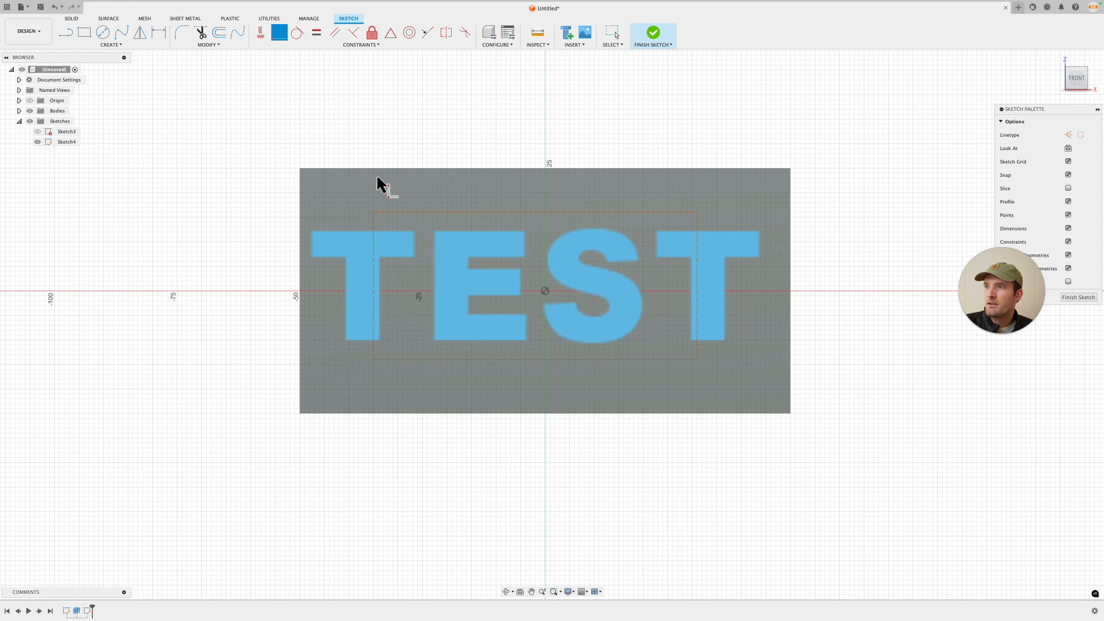
{"action": "left_click", "coordinate": [373, 213]}
{"action": "left_click", "coordinate": [300, 168]}
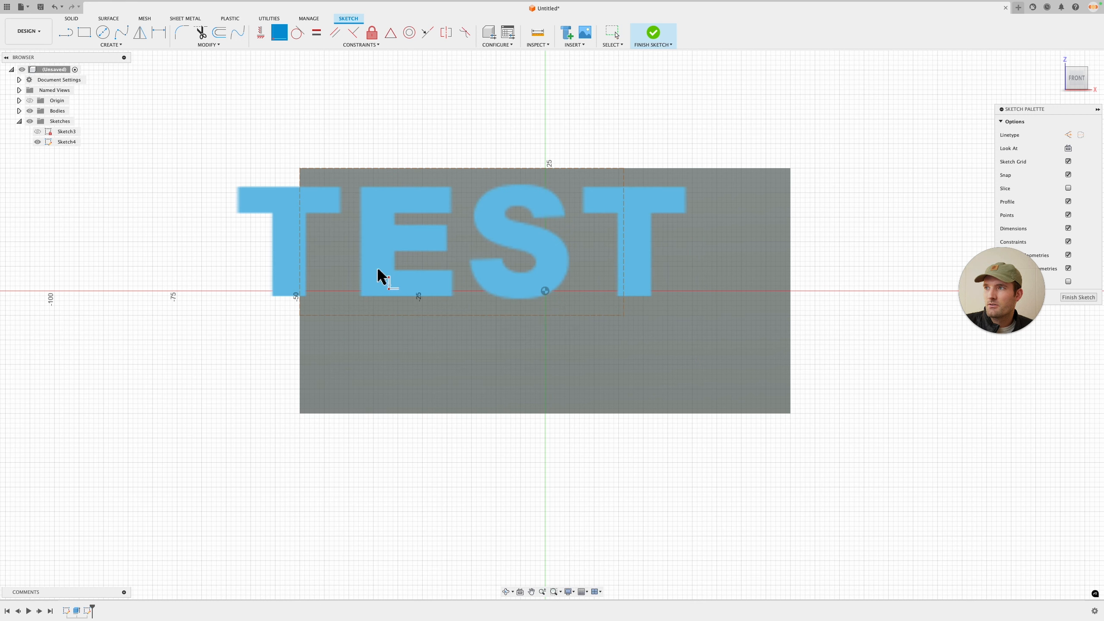
{"action": "left_click", "coordinate": [299, 316]}
{"action": "left_click", "coordinate": [300, 414]}
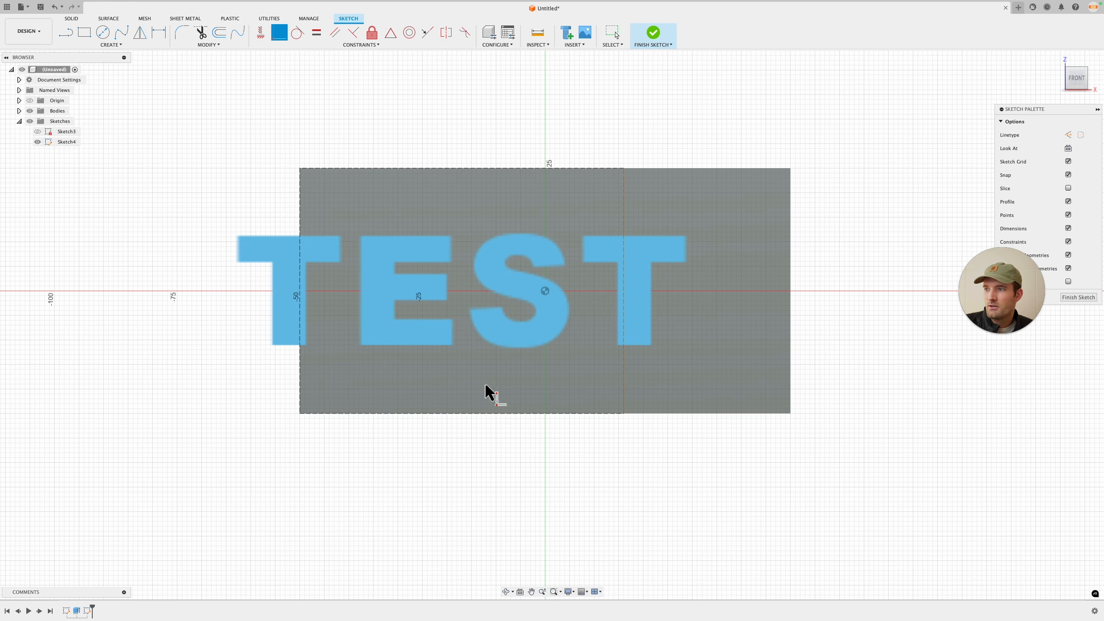
{"action": "left_click", "coordinate": [624, 414]}
{"action": "left_click", "coordinate": [791, 414]}
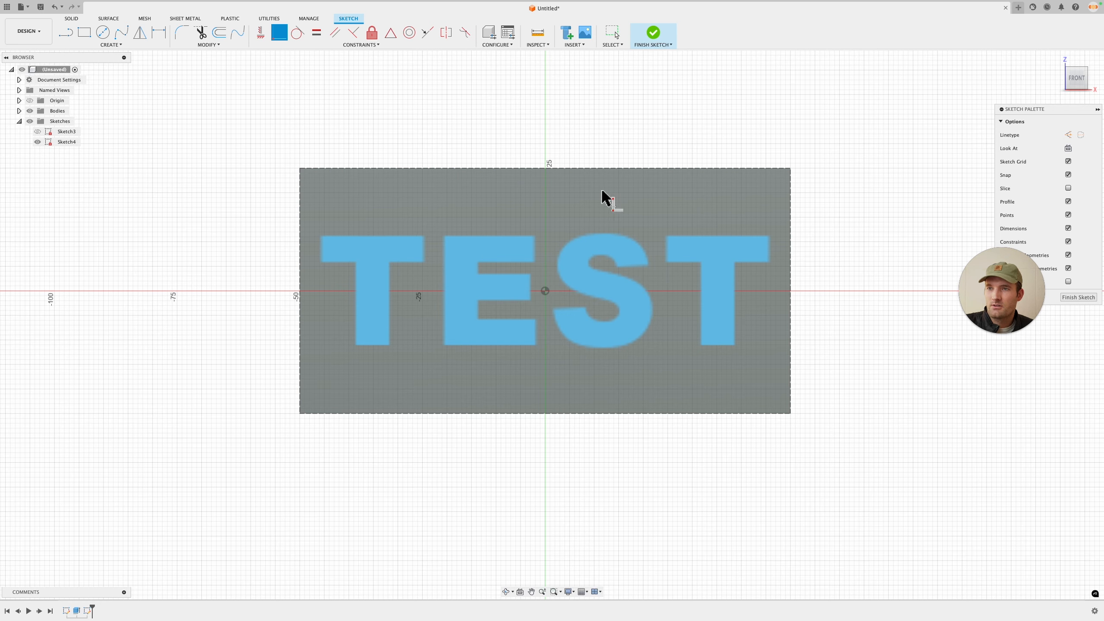
Step: Extrude the text profile as a cut 3 mm into the plate
{"action": "key", "text": "e"}
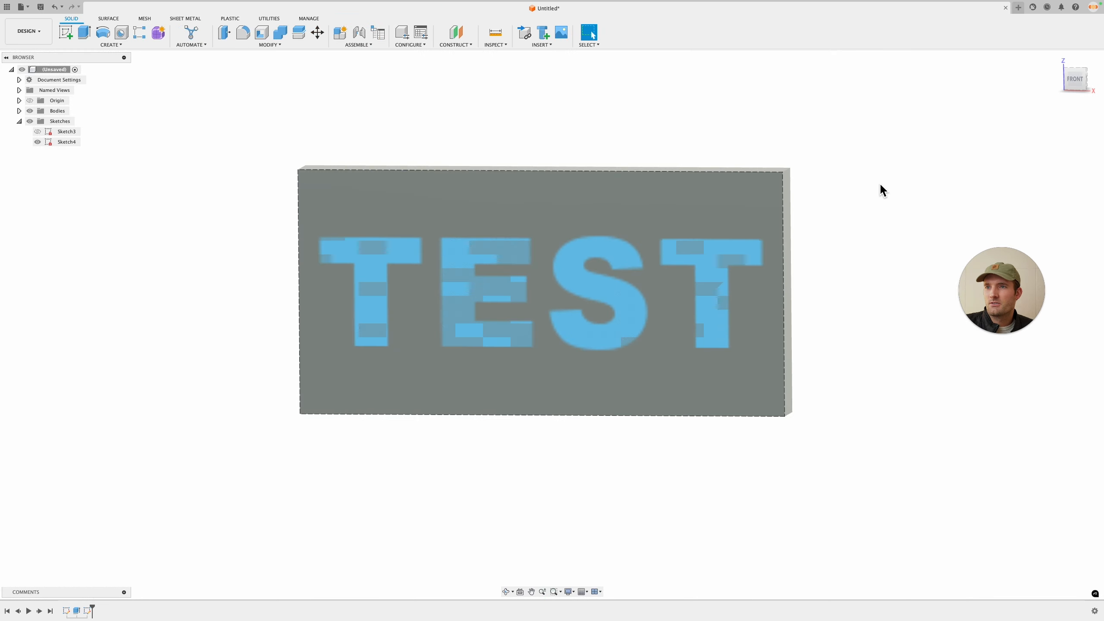
{"action": "left_click", "coordinate": [734, 210]}
{"action": "middle_click_drag", "start_coordinate": [855, 167], "coordinate": [786, 214], "text": "shift"}
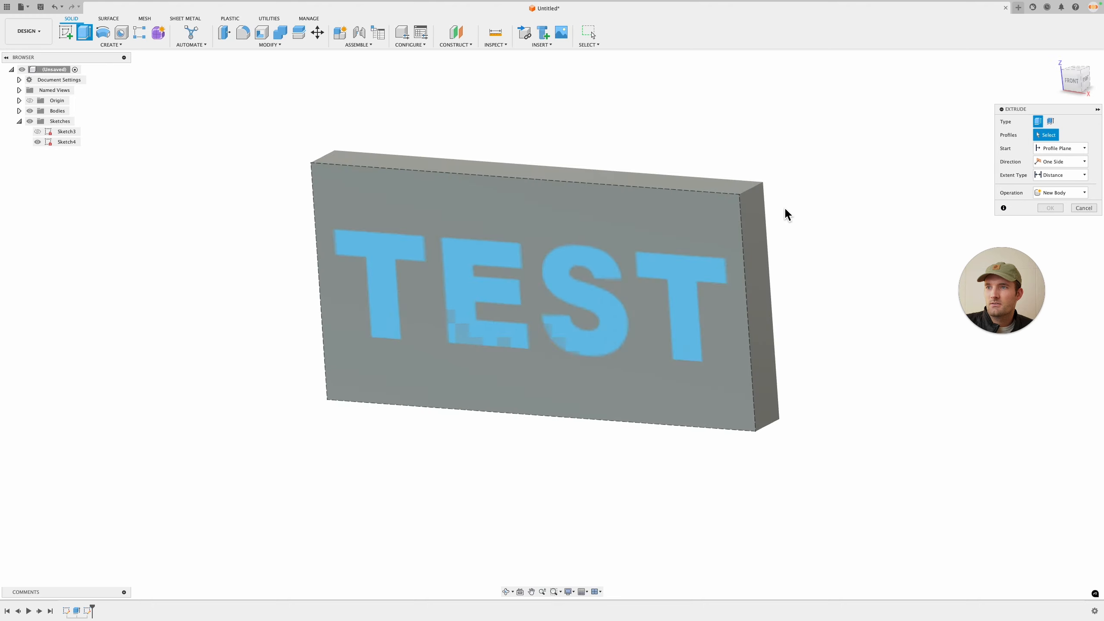
{"action": "left_click", "coordinate": [680, 289]}
{"action": "left_click_drag", "start_coordinate": [525, 307], "coordinate": [652, 280]}
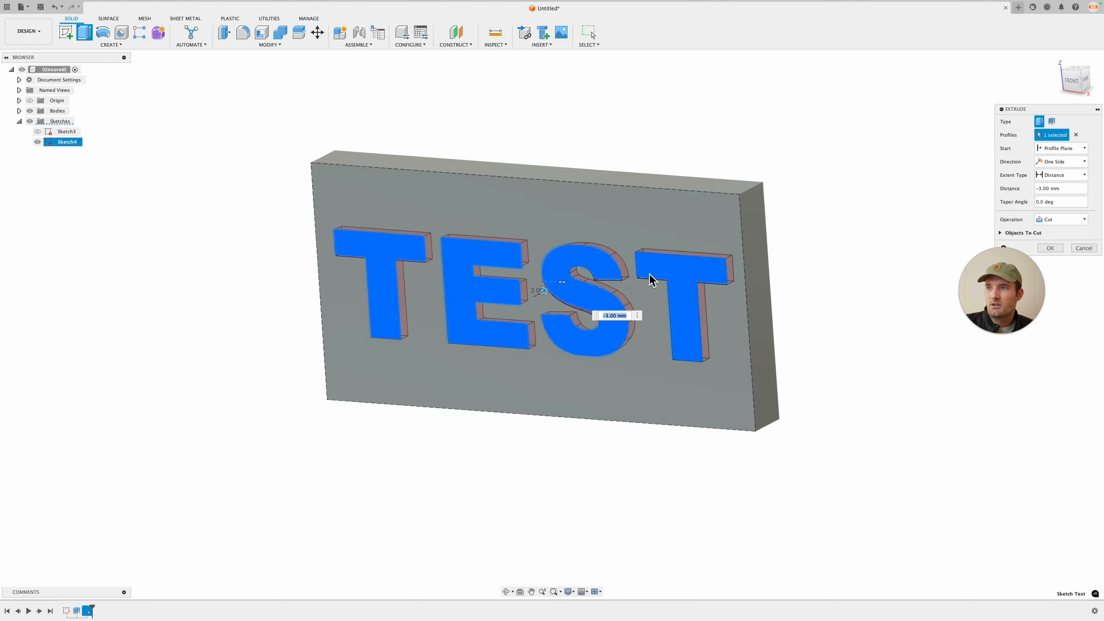
{"action": "left_click", "coordinate": [1050, 249]}
Step: Apply the Prusa Orange appearance to the plate body
{"action": "mouse_move", "coordinate": [892, 207]}
{"action": "middle_mouse_down", "text": "shift"}
{"action": "mouse_move", "coordinate": [890, 229]}
{"action": "mouse_move", "coordinate": [897, 190]}
{"action": "middle_mouse_up", "text": "shift"}
{"action": "key", "text": "a"}
{"action": "left_click_drag", "start_coordinate": [960, 382], "coordinate": [713, 344]}
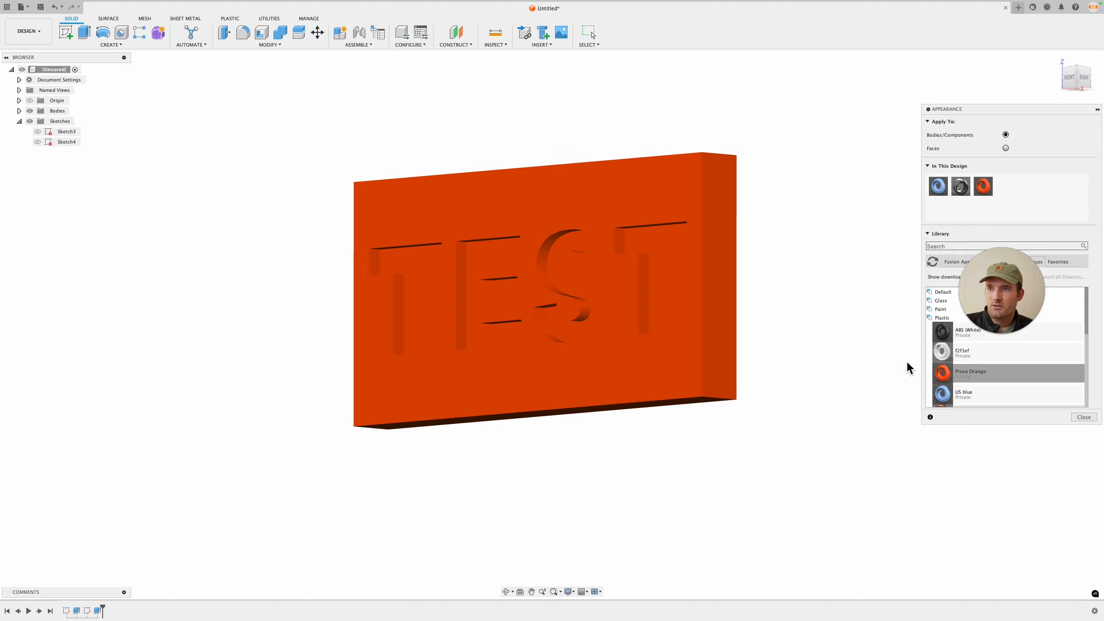
{"action": "left_click", "coordinate": [1082, 417]}
Step: Rename the text sketch as text
{"action": "middle_click_drag", "start_coordinate": [764, 281], "coordinate": [443, 263], "text": "shift"}
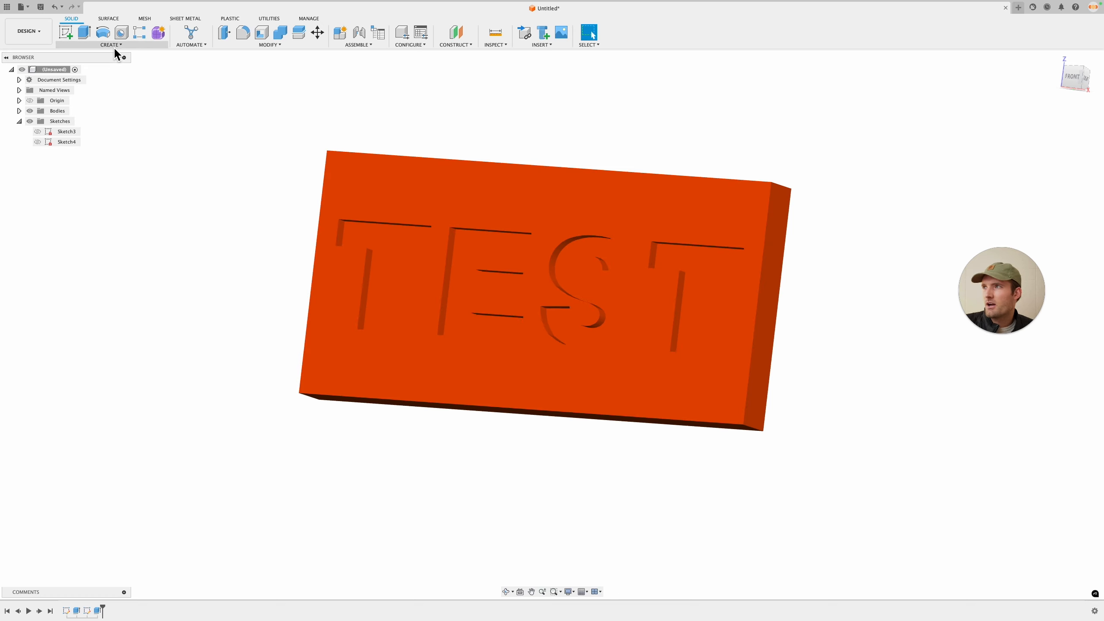
{"action": "left_click", "coordinate": [114, 47]}
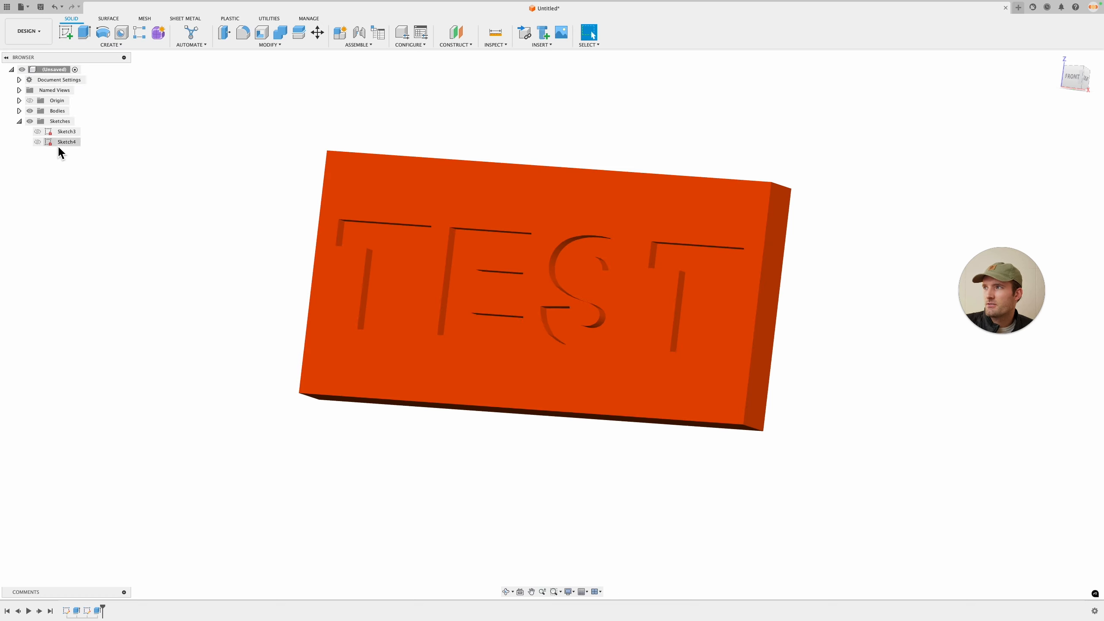
{"action": "double_click", "coordinate": [74, 142]}
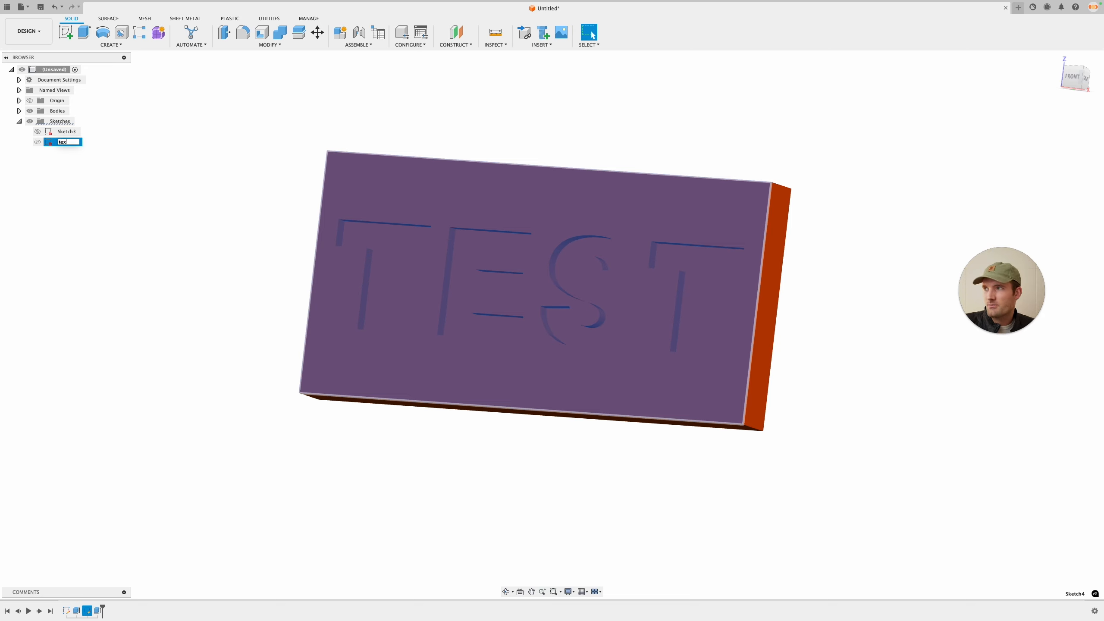
{"action": "type", "text": "text"}
{"action": "key", "text": "Return"}
{"action": "left_click", "coordinate": [86, 166]}
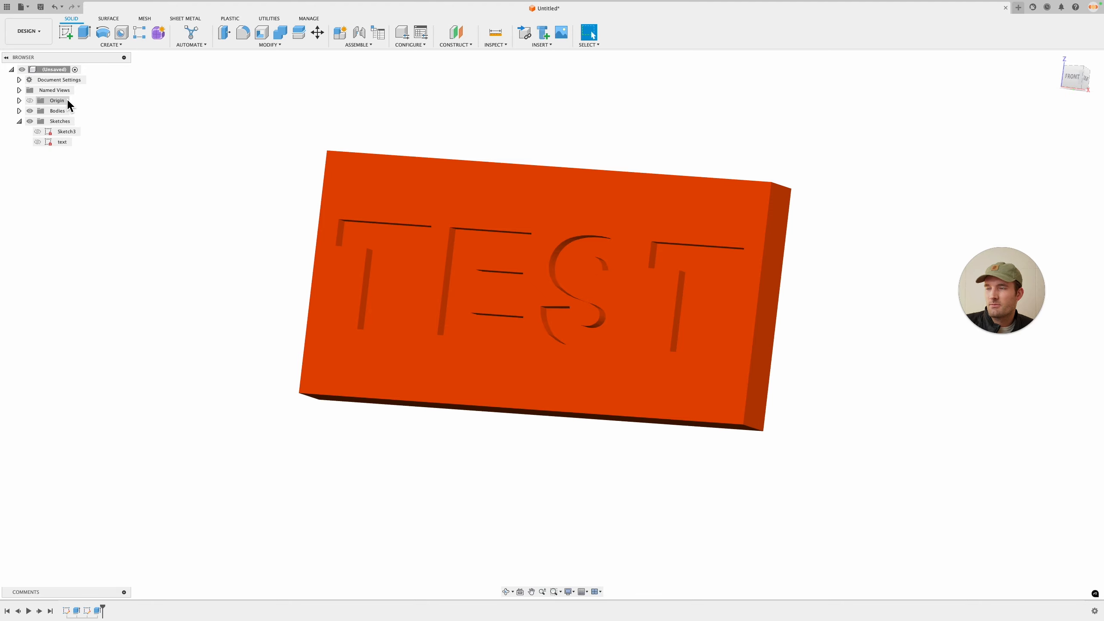
Step: Edit the text sketch, replacing TEST with JANUARY and setting the text height to (100 / 8) * 1 mm
{"action": "right_click", "coordinate": [68, 147]}
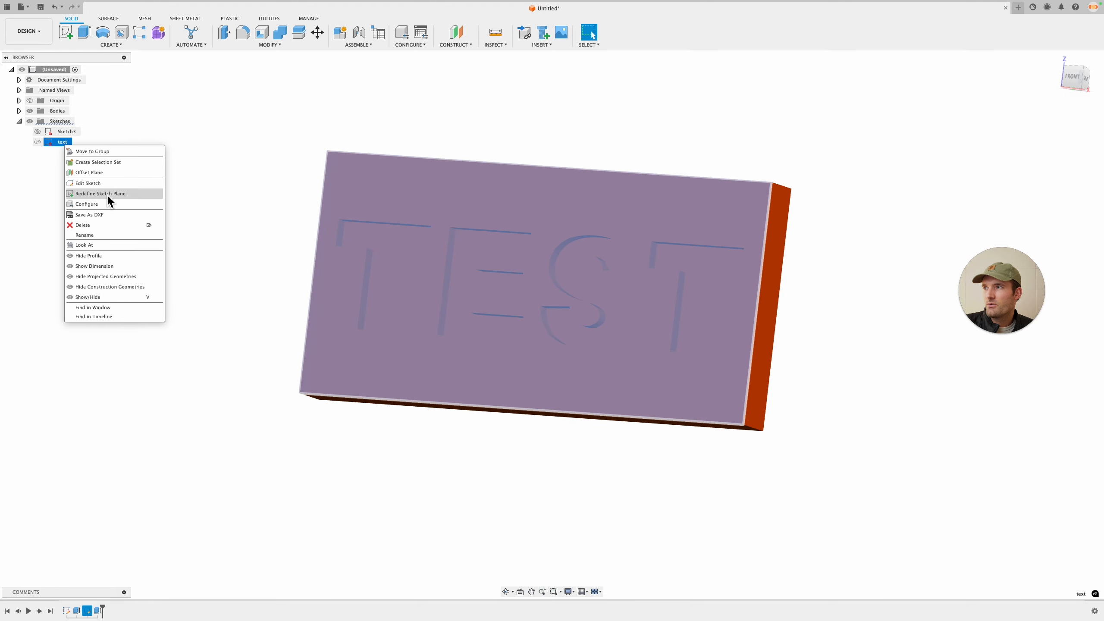
{"action": "left_click", "coordinate": [95, 185]}
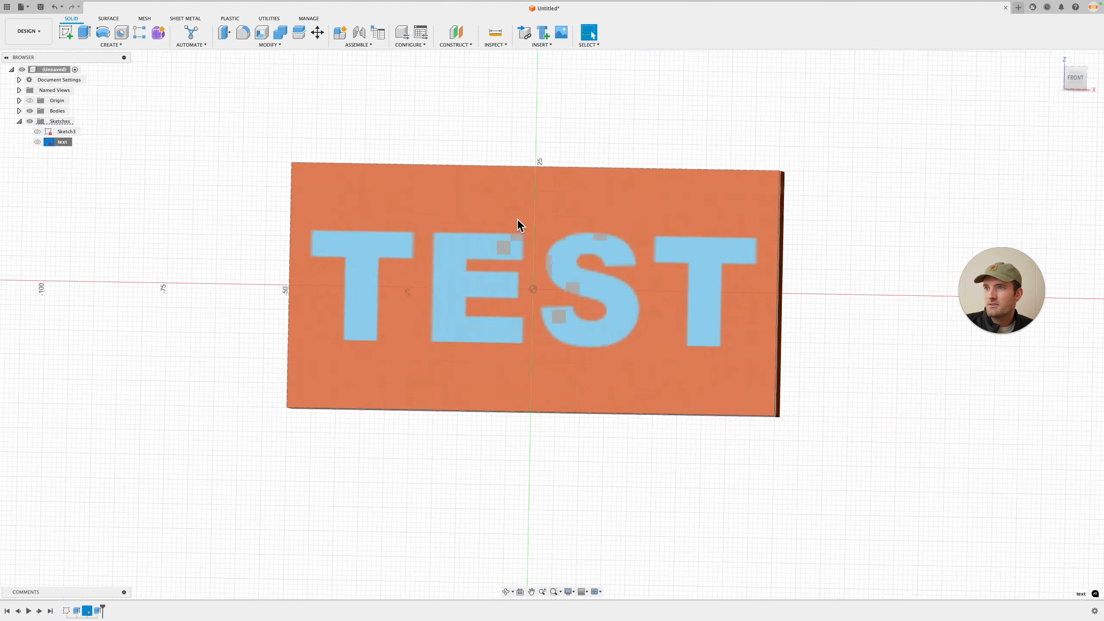
{"action": "double_click", "coordinate": [582, 294]}
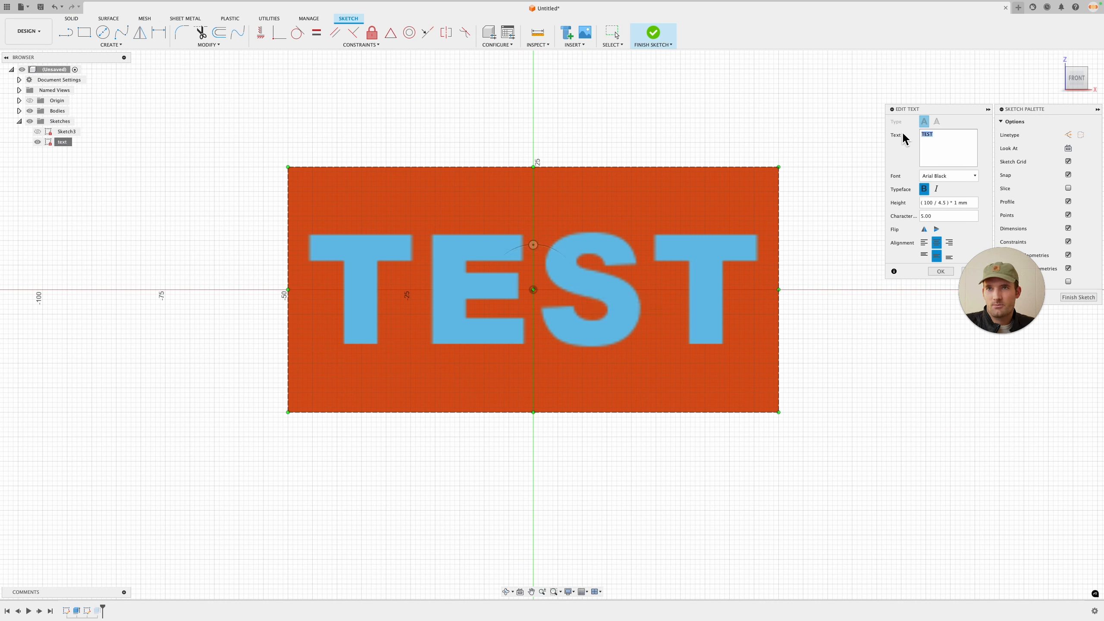
{"action": "type", "text": "JANUARY"}
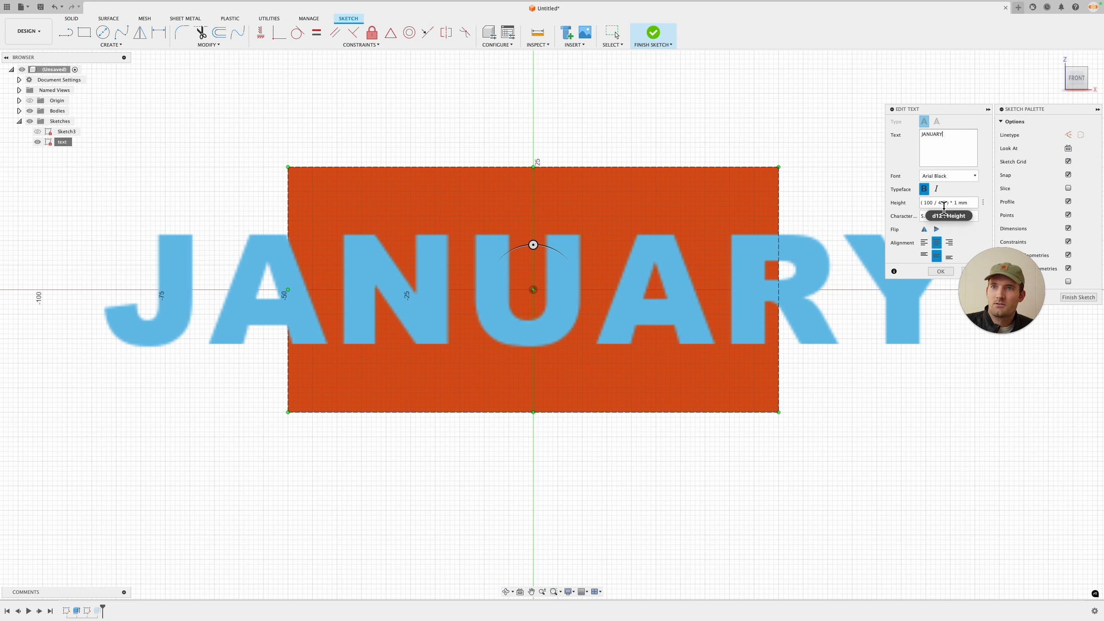
{"action": "type", "text": "7"}
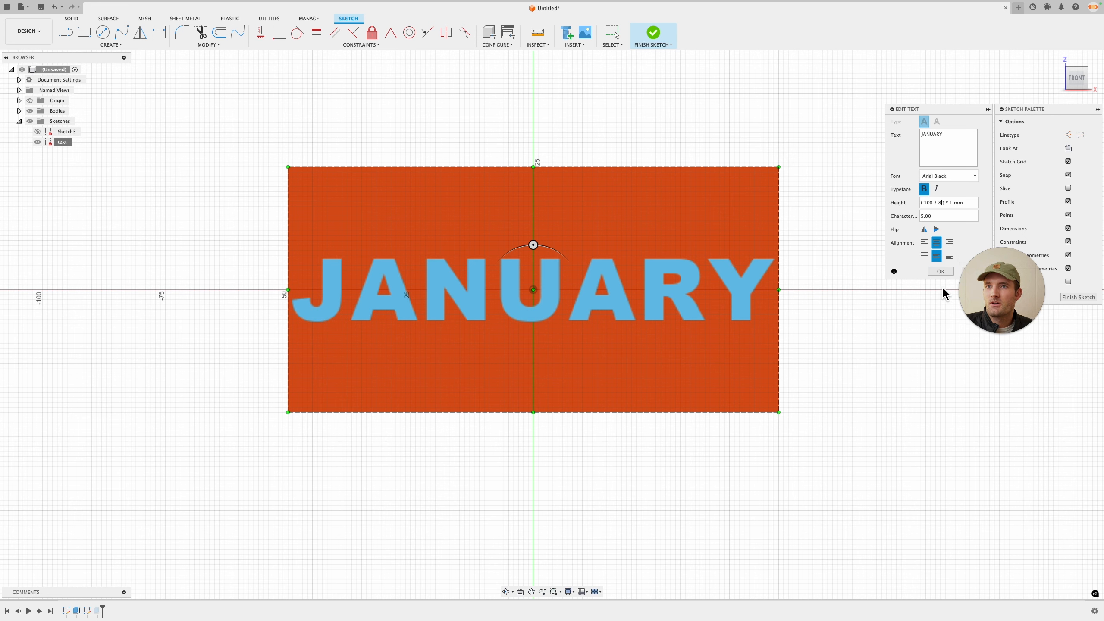
{"action": "key", "text": "Return"}
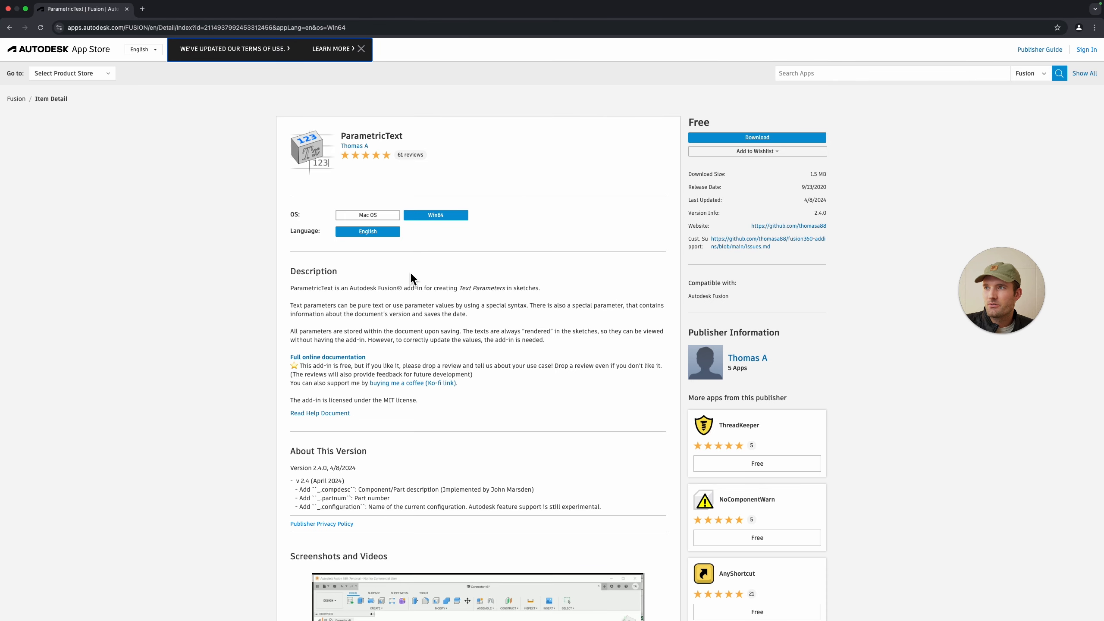
Step: Browse the ParametricText add-in page in the Autodesk App Store, including its screenshots and customer reviews
{"action": "scroll", "coordinate": [435, 304], "scroll_direction": "down", "scroll_amount": 8}
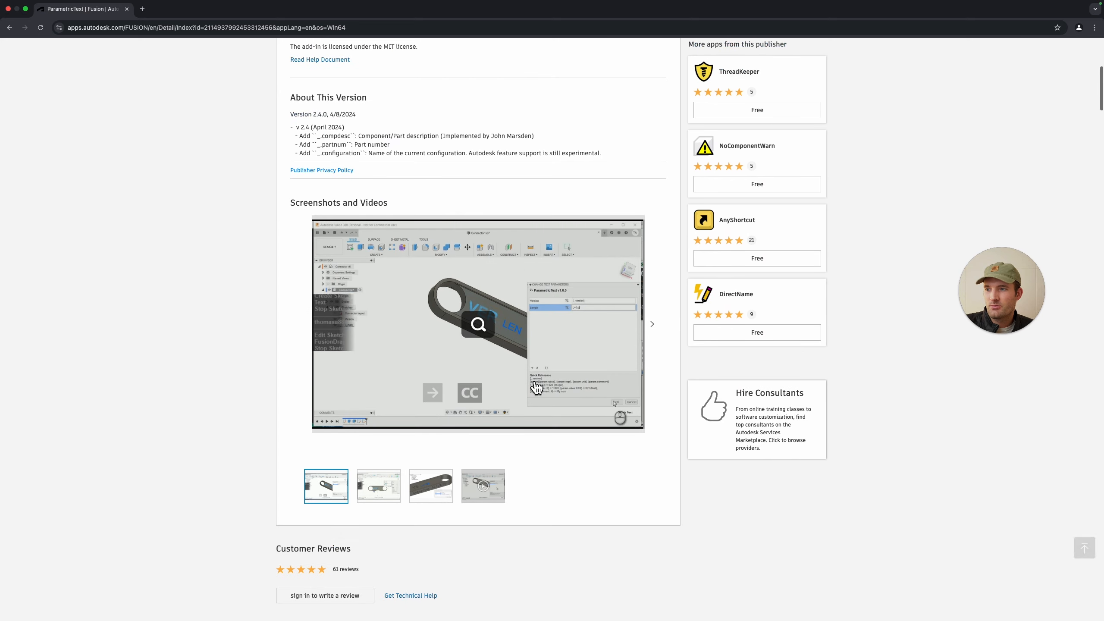
{"action": "left_click", "coordinate": [380, 497]}
{"action": "left_click", "coordinate": [451, 500]}
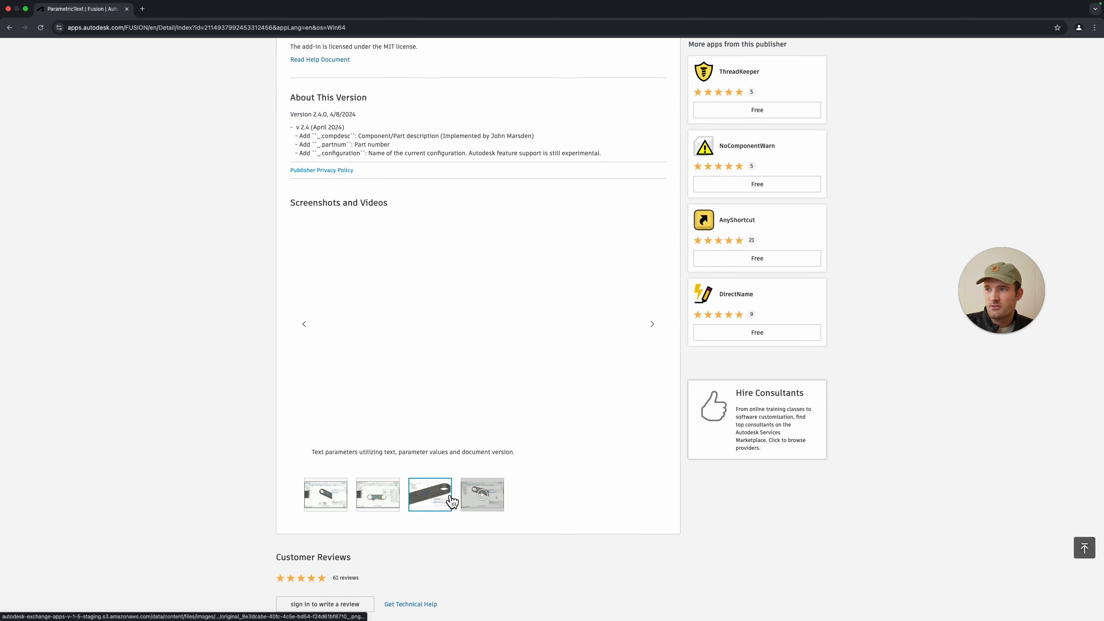
{"action": "left_click", "coordinate": [464, 509]}
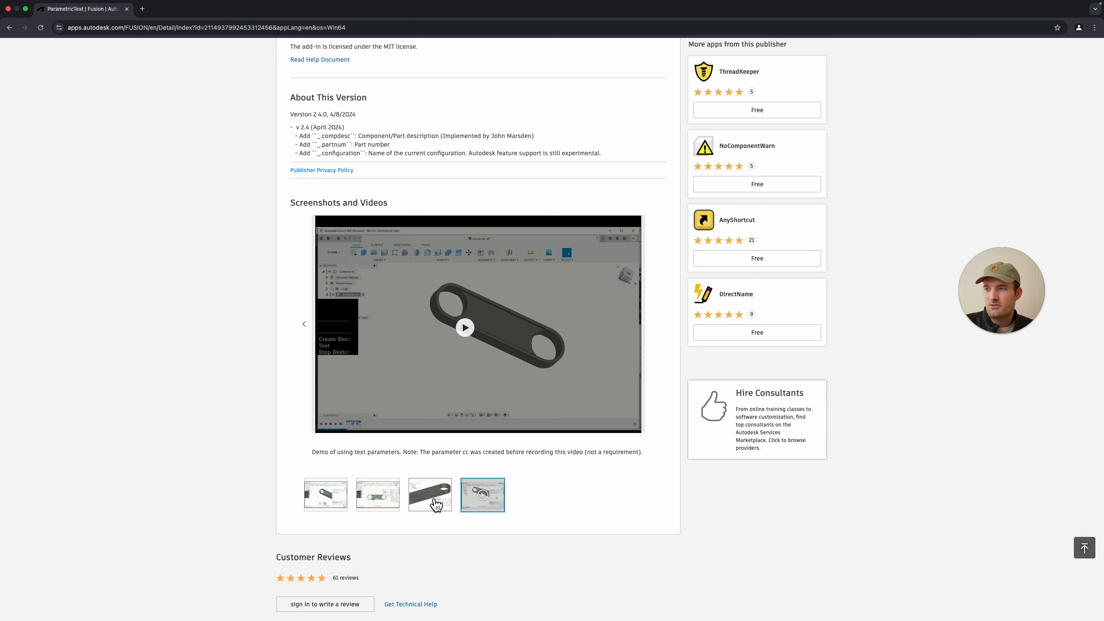
{"action": "left_click", "coordinate": [411, 500]}
{"action": "left_click", "coordinate": [376, 501]}
{"action": "left_click", "coordinate": [332, 496]}
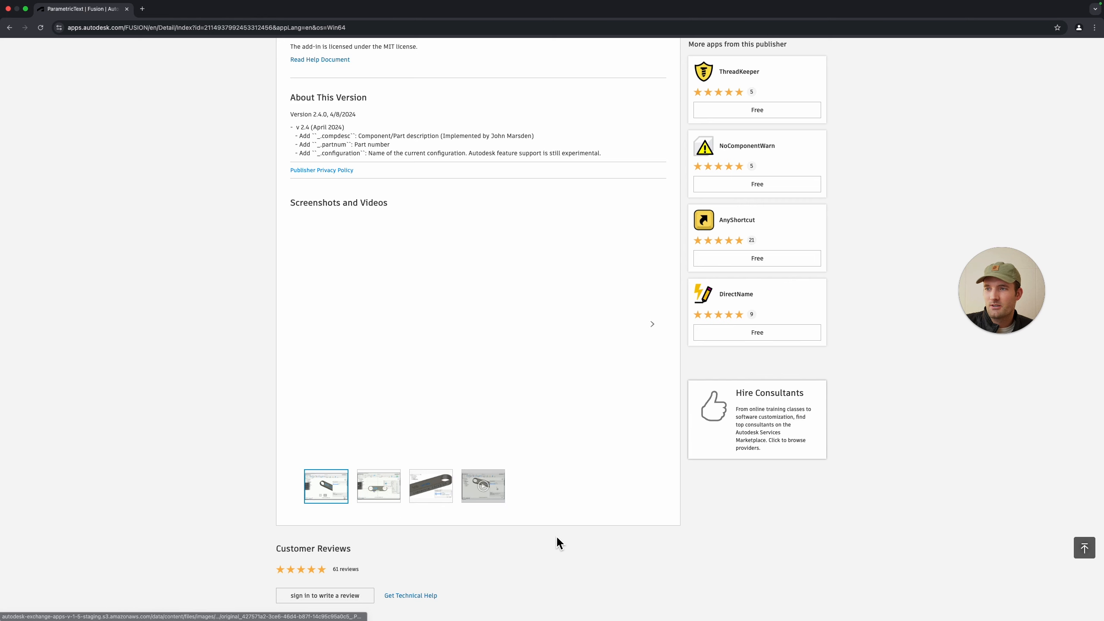
{"action": "scroll", "coordinate": [668, 535], "scroll_direction": "down", "scroll_amount": 5}
{"action": "scroll", "coordinate": [667, 535], "scroll_direction": "down", "scroll_amount": 3}
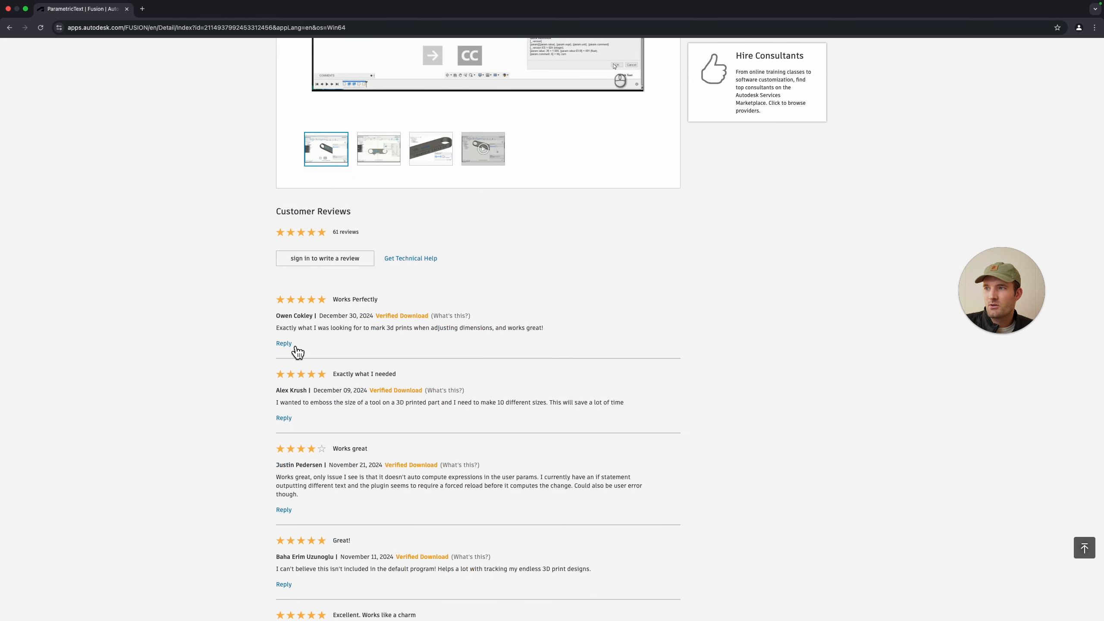
{"action": "scroll", "coordinate": [492, 502], "scroll_direction": "down", "scroll_amount": 15}
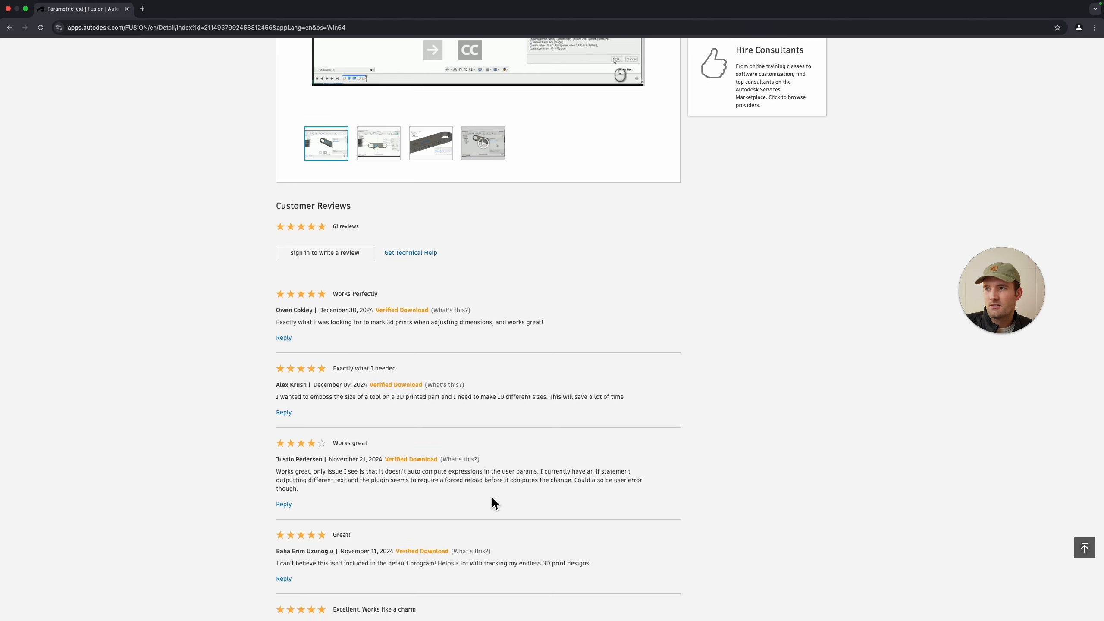
{"action": "scroll", "coordinate": [495, 504], "scroll_direction": "down", "scroll_amount": 10}
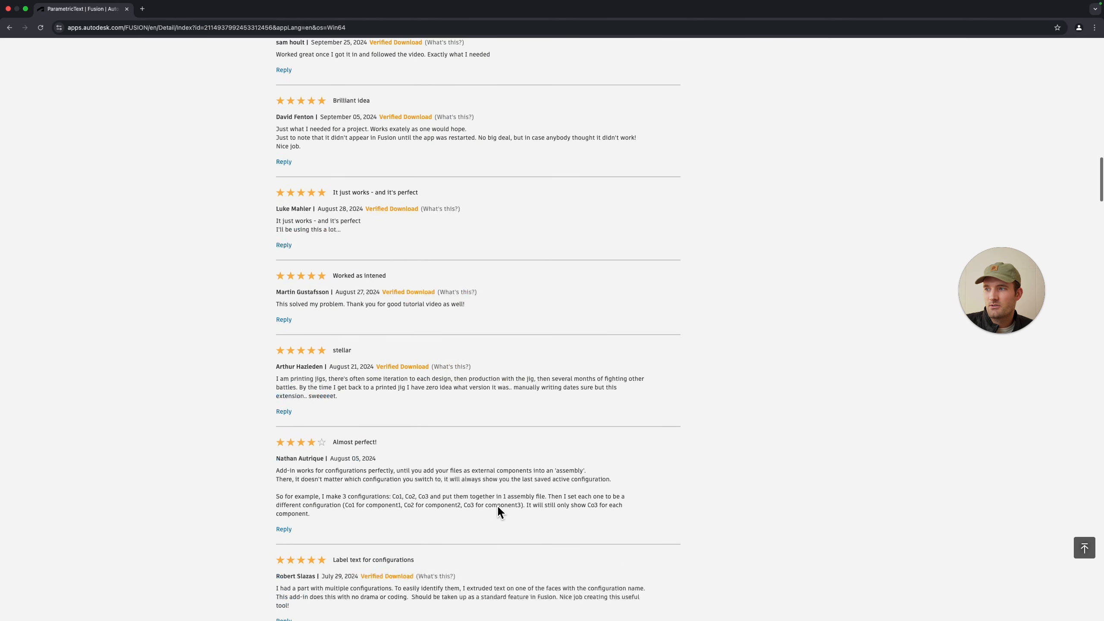
{"action": "scroll", "coordinate": [513, 510], "scroll_direction": "up", "scroll_amount": 20}
{"action": "scroll", "coordinate": [515, 453], "scroll_direction": "down", "scroll_amount": 4}
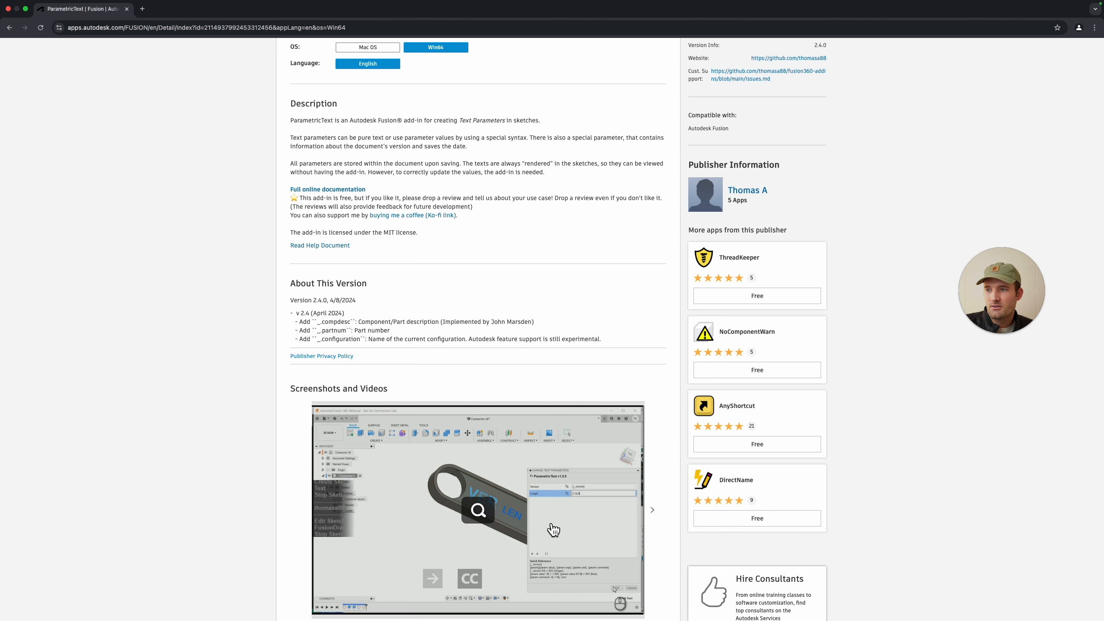
{"action": "scroll", "coordinate": [547, 523], "scroll_direction": "down", "scroll_amount": 2}
{"action": "scroll", "coordinate": [547, 523], "scroll_direction": "up", "scroll_amount": 5}
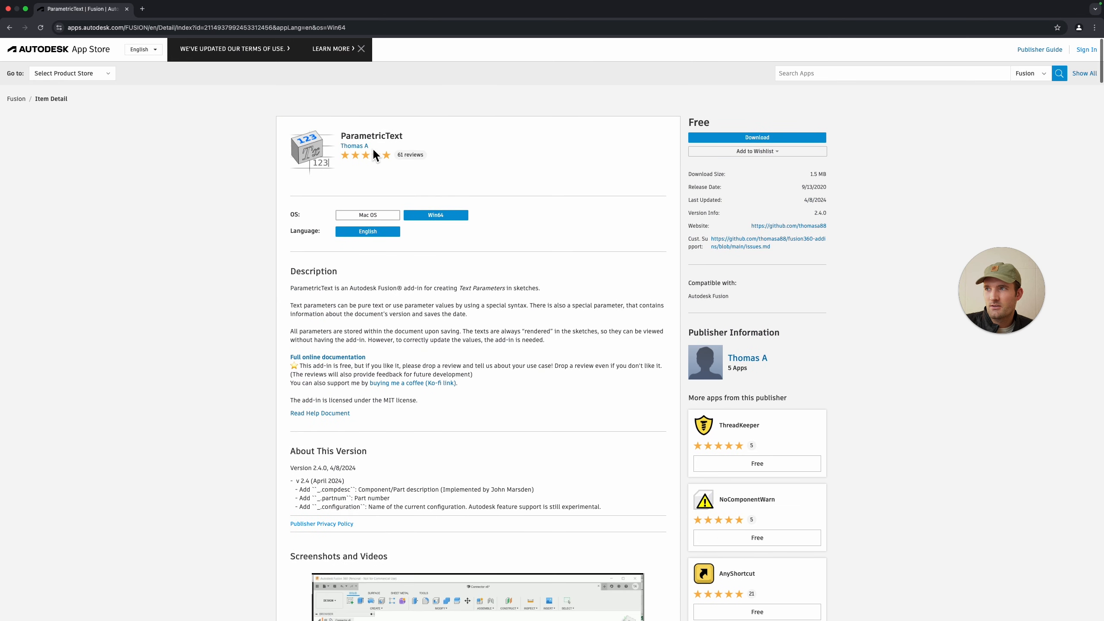
{"action": "left_click_drag", "start_coordinate": [421, 138], "coordinate": [340, 136]}
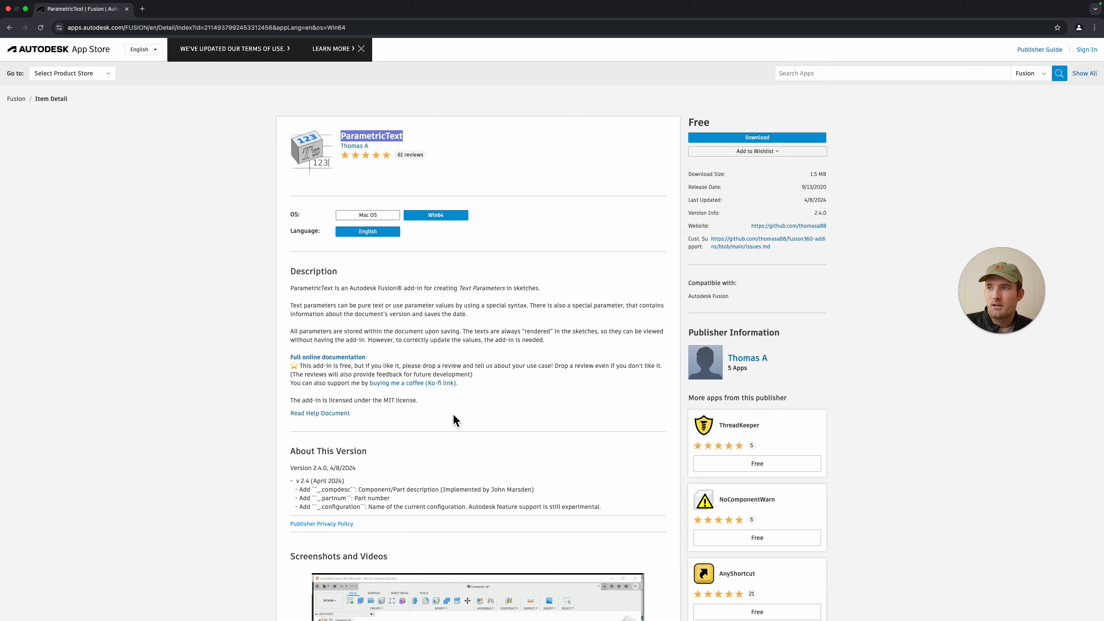
{"action": "scroll", "coordinate": [439, 420], "scroll_direction": "down", "scroll_amount": 10}
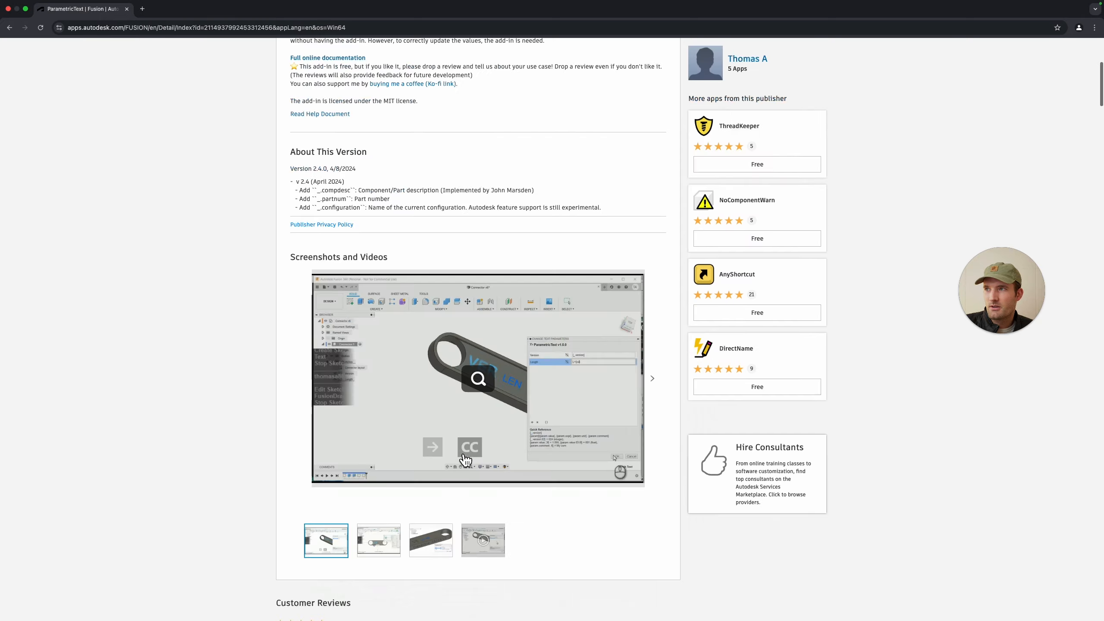
{"action": "scroll", "coordinate": [467, 456], "scroll_direction": "down", "scroll_amount": 4}
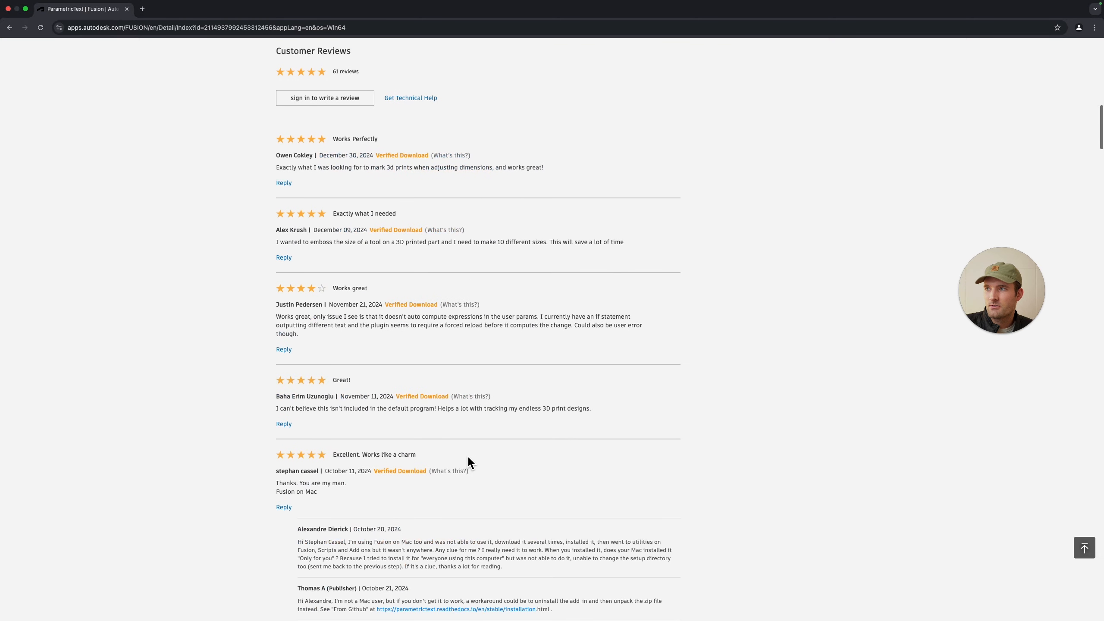
{"action": "scroll", "coordinate": [486, 458], "scroll_direction": "up", "scroll_amount": 18}
Step: Return to the design and review the installed add-ins in the Scripts and Add-Ins dialog
{"action": "key", "text": "ctrl+Left"}
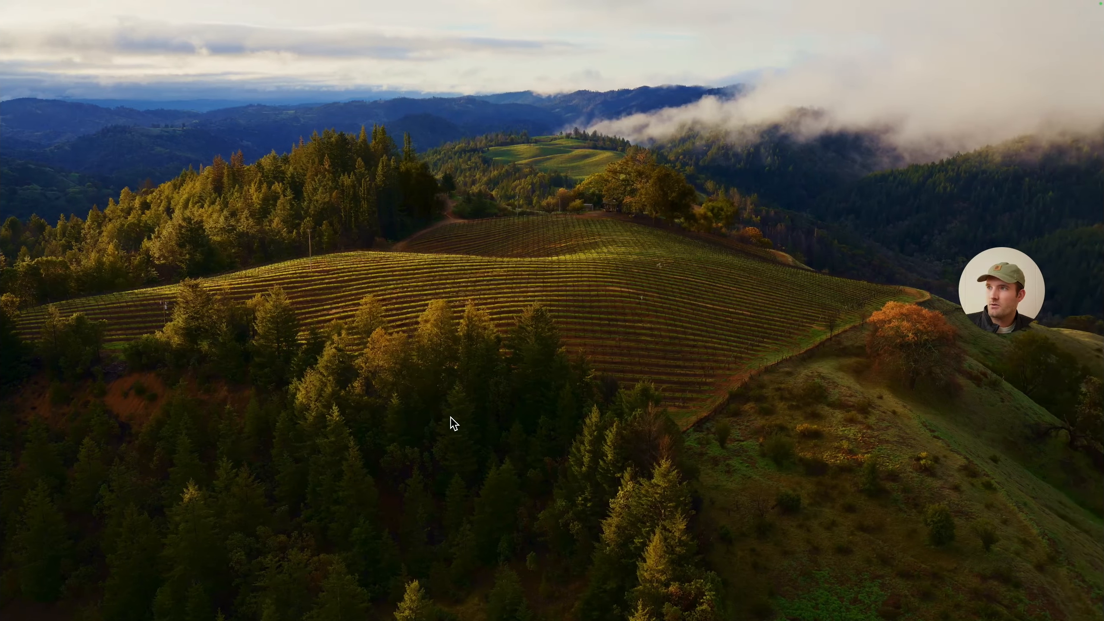
{"action": "key", "text": "ctrl+Right"}
{"action": "key", "text": "ctrl+Right"}
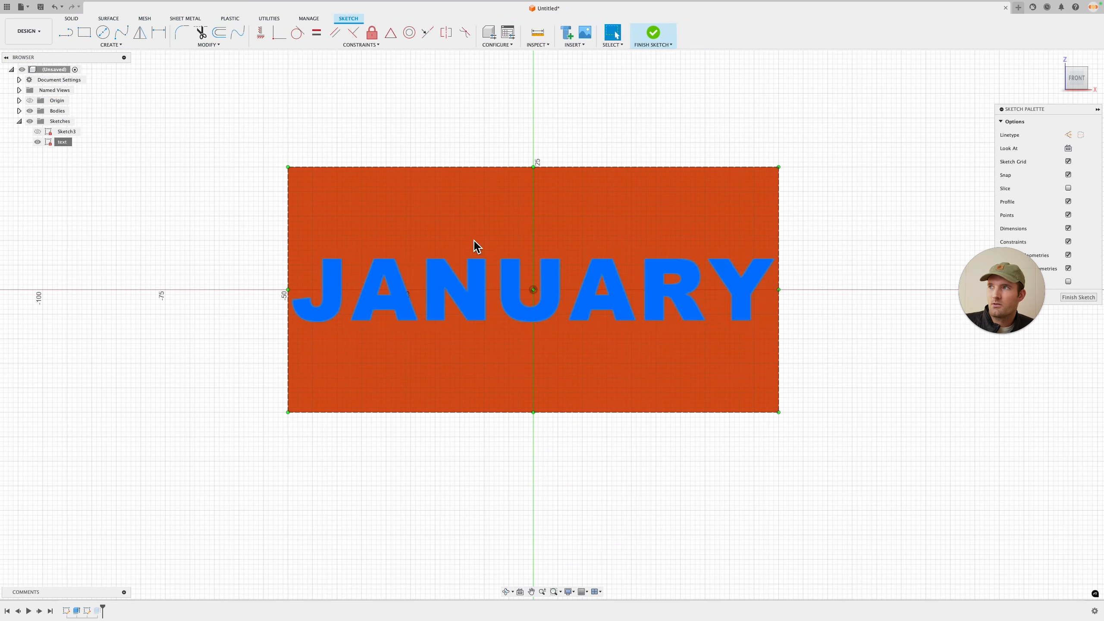
{"action": "left_click", "coordinate": [270, 18]}
{"action": "left_click", "coordinate": [139, 45]}
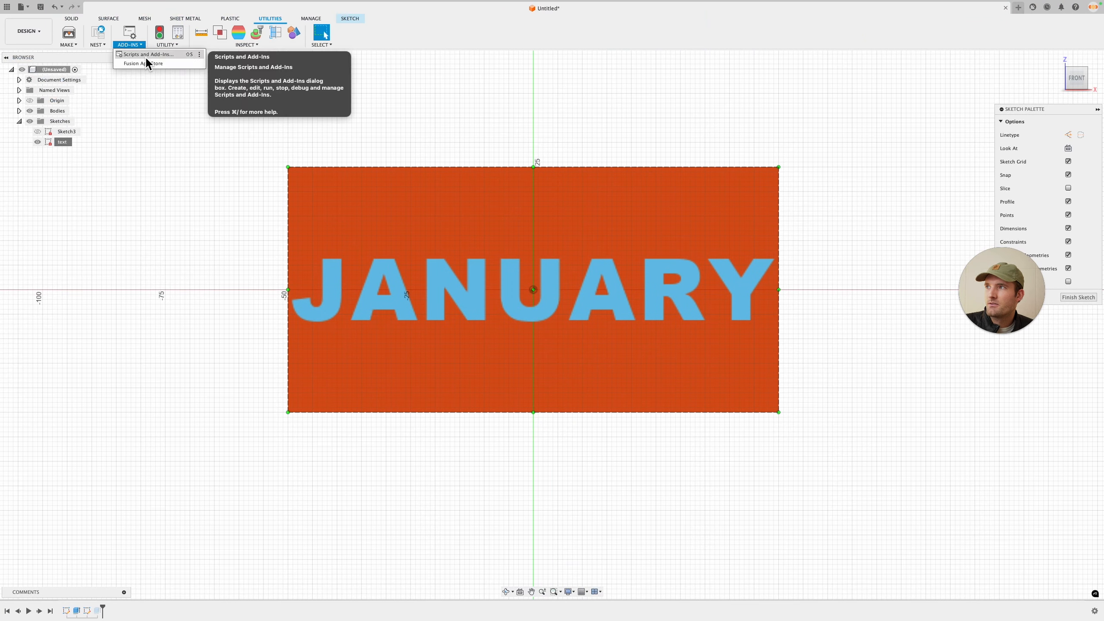
{"action": "left_click", "coordinate": [147, 58]}
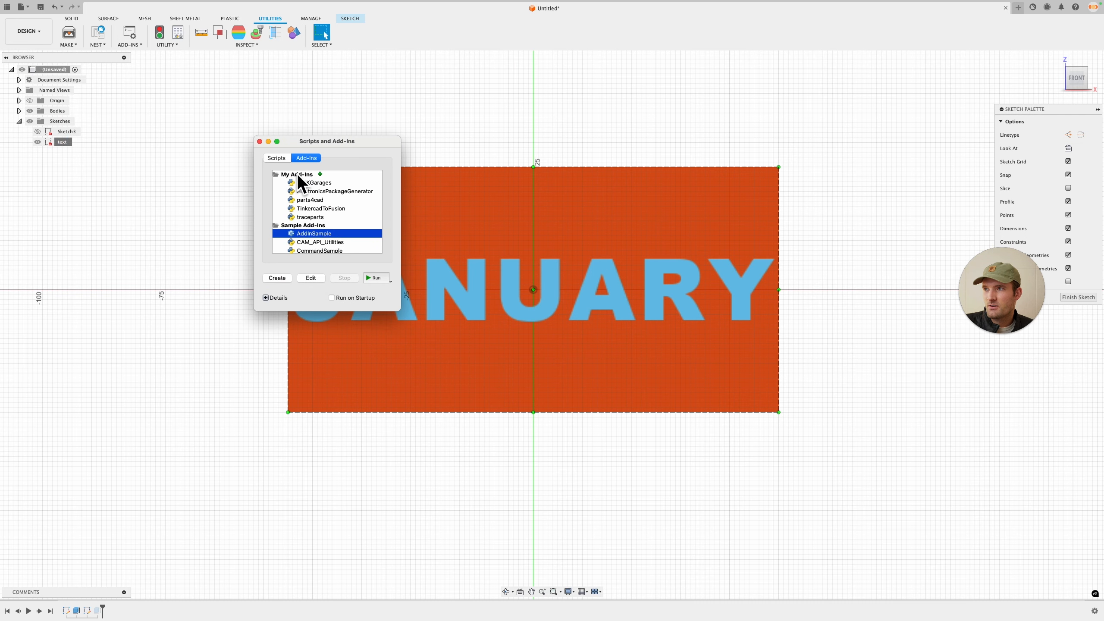
{"action": "left_click", "coordinate": [314, 186]}
{"action": "left_click", "coordinate": [316, 201]}
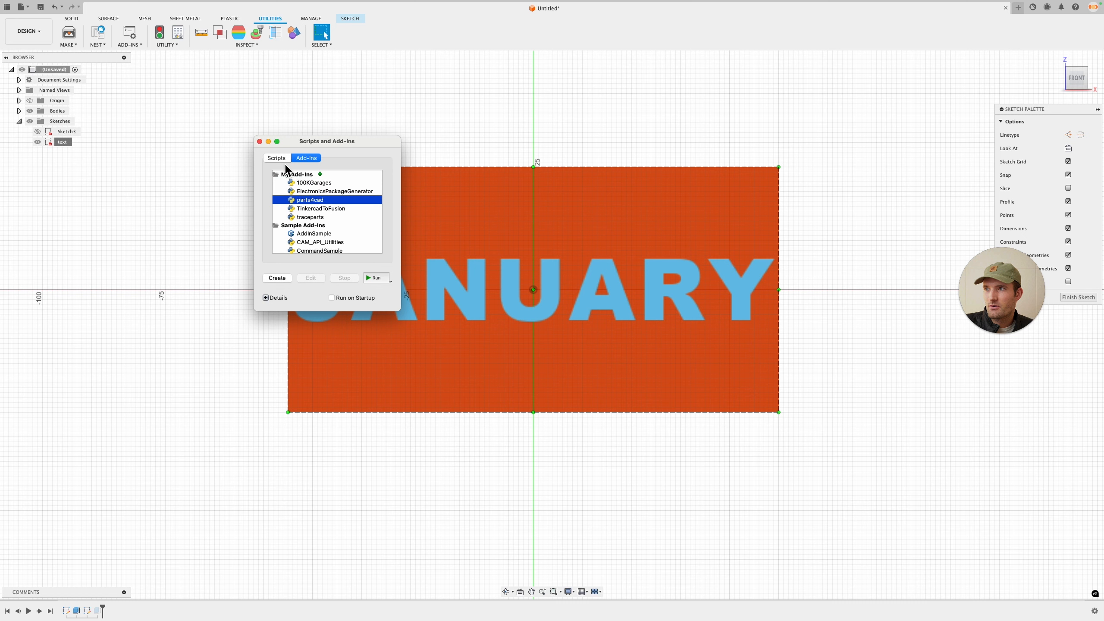
{"action": "left_click", "coordinate": [260, 141]}
Step: Set the JANUARY text height to (100 / 10) * 1 mm
{"action": "left_click", "coordinate": [71, 18]}
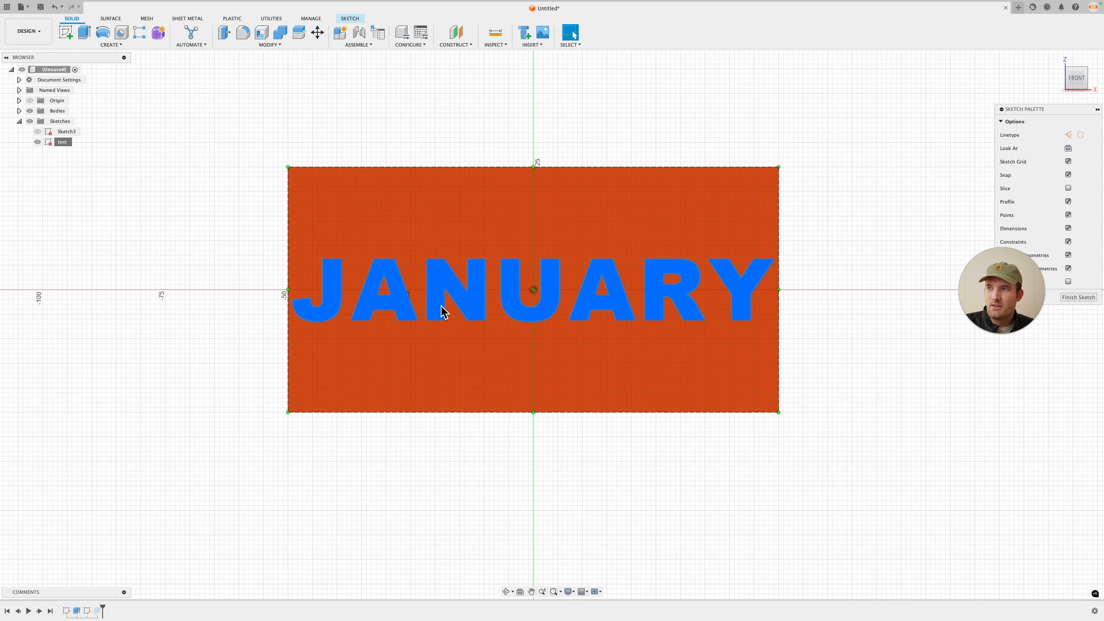
{"action": "double_click", "coordinate": [625, 300]}
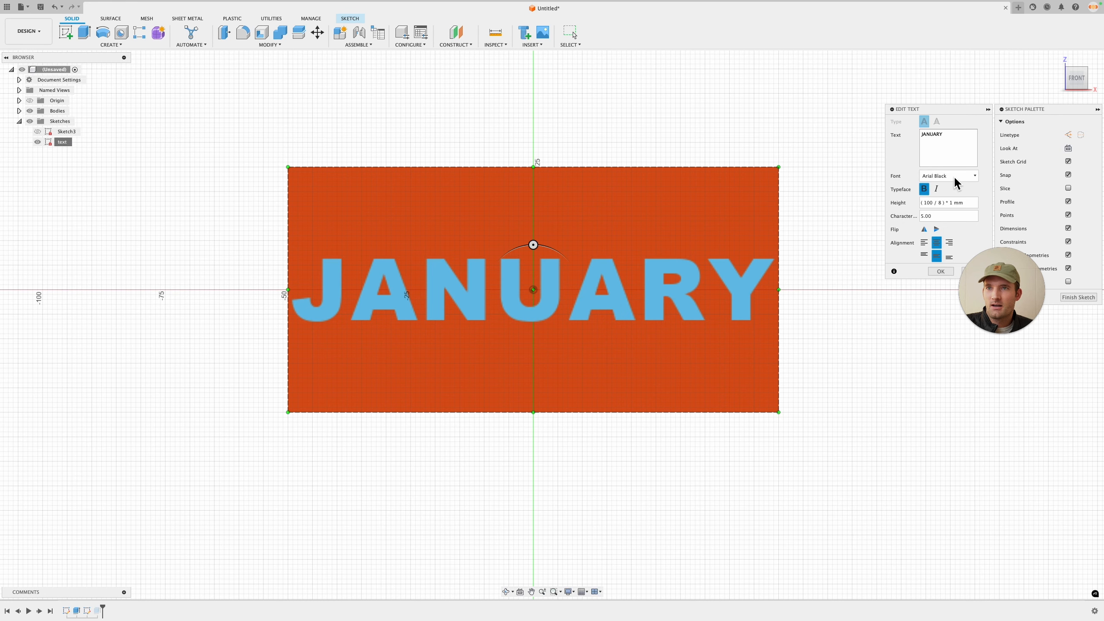
{"action": "left_click", "coordinate": [944, 202]}
{"action": "key", "text": "BackSpace"}
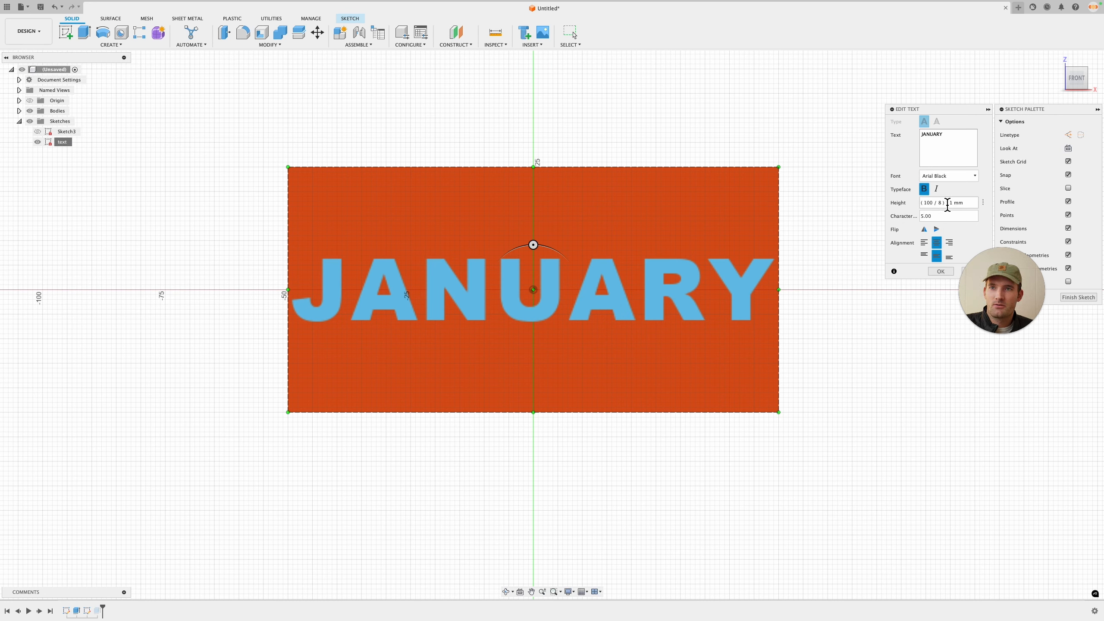
{"action": "type", "text": "10"}
{"action": "key", "text": "Return"}
{"action": "key", "text": "Return"}
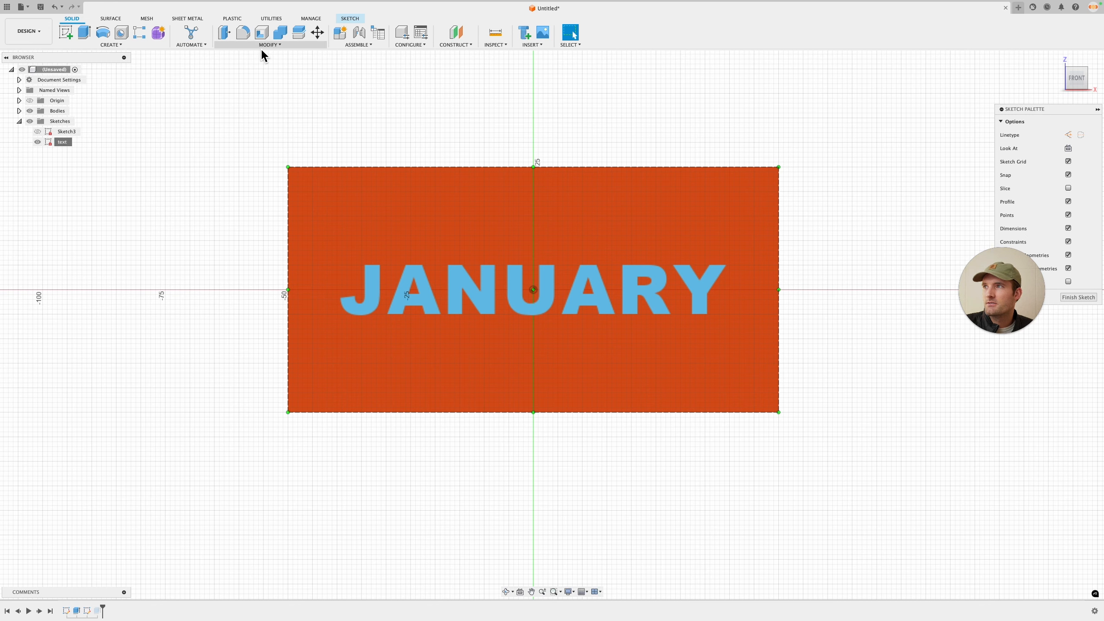
{"action": "left_click", "coordinate": [261, 45]}
{"action": "left_click", "coordinate": [249, 257]}
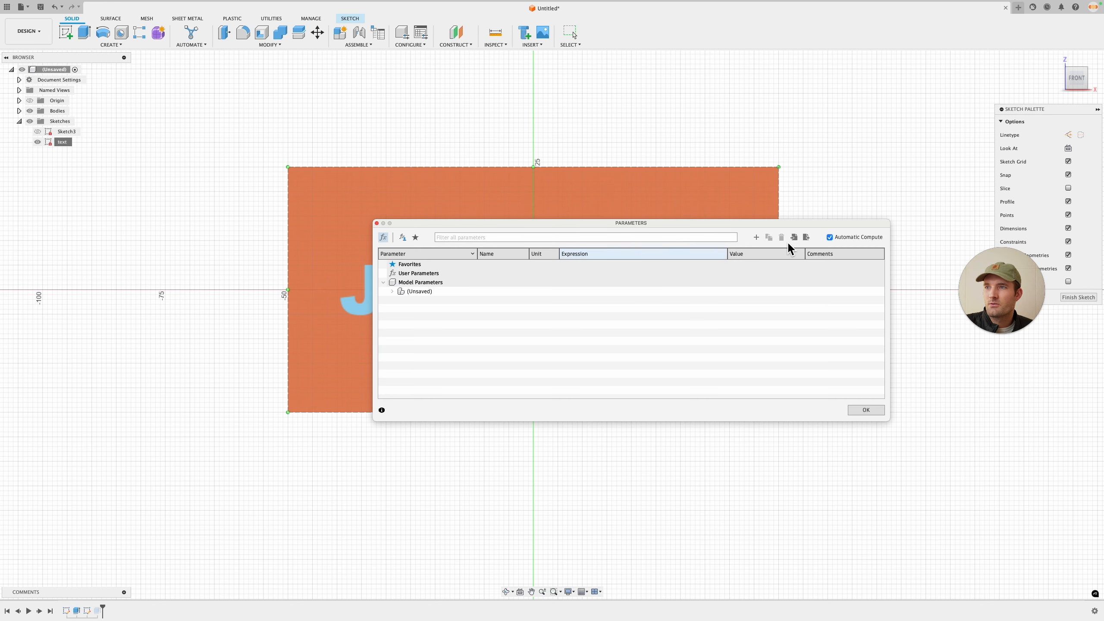
{"action": "left_click", "coordinate": [757, 237]}
{"action": "type", "text": "text"}
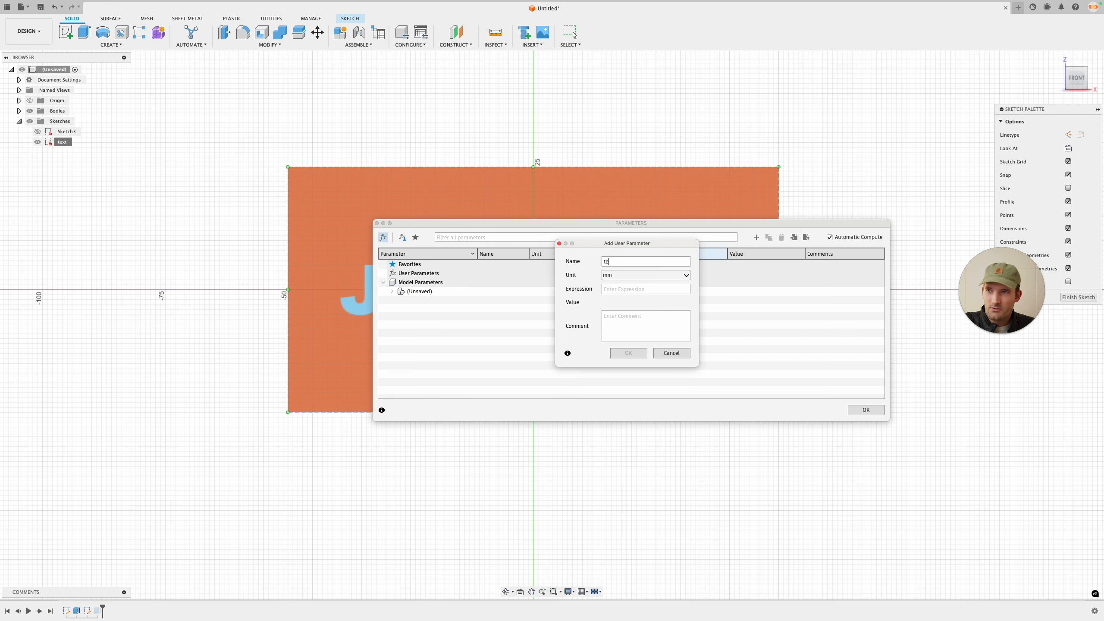
{"action": "left_click", "coordinate": [678, 275]}
{"action": "left_click", "coordinate": [637, 278]}
{"action": "left_click", "coordinate": [653, 290]}
{"action": "type", "text": "\"test"}
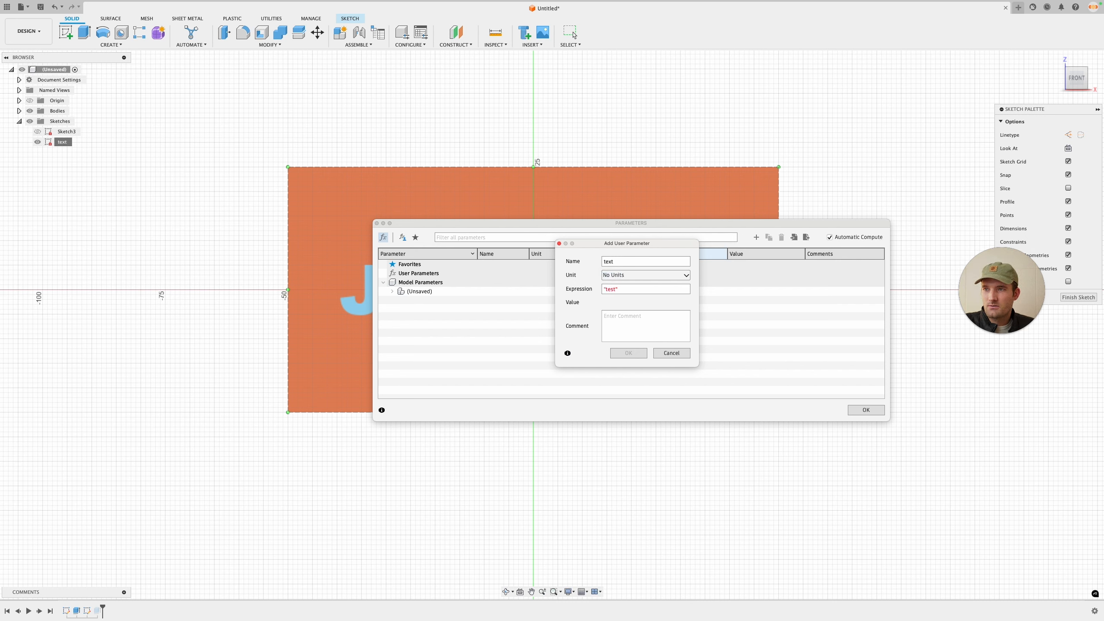
{"action": "key", "text": "BackSpace"}
{"action": "key", "text": "BackSpace"}
{"action": "key", "text": "BackSpace"}
{"action": "key", "text": "BackSpace"}
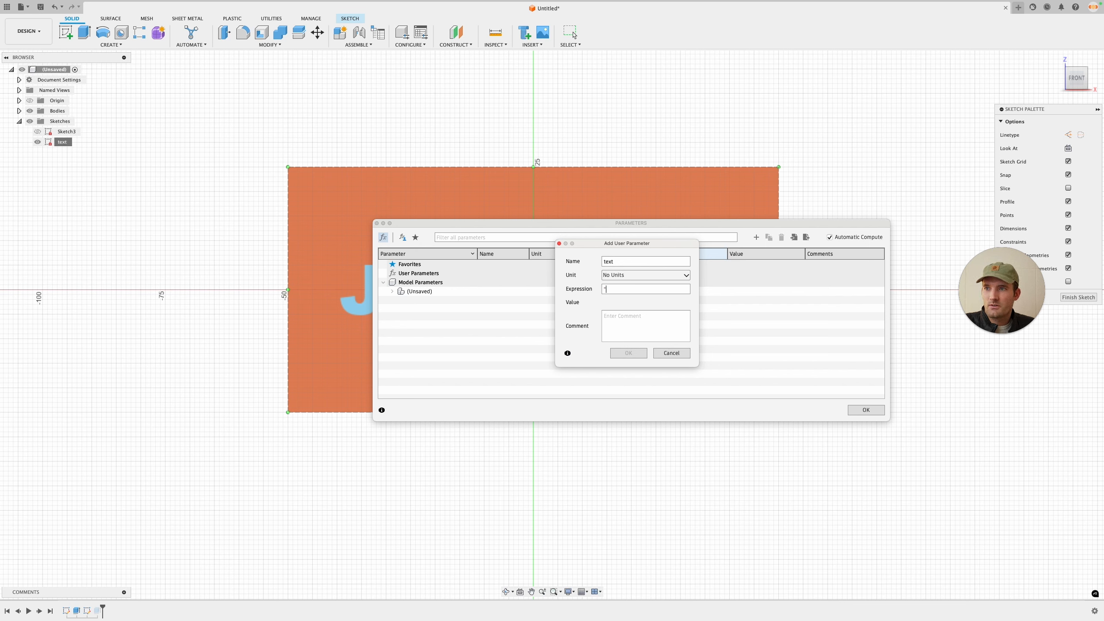
{"action": "type", "text": "'test'"}
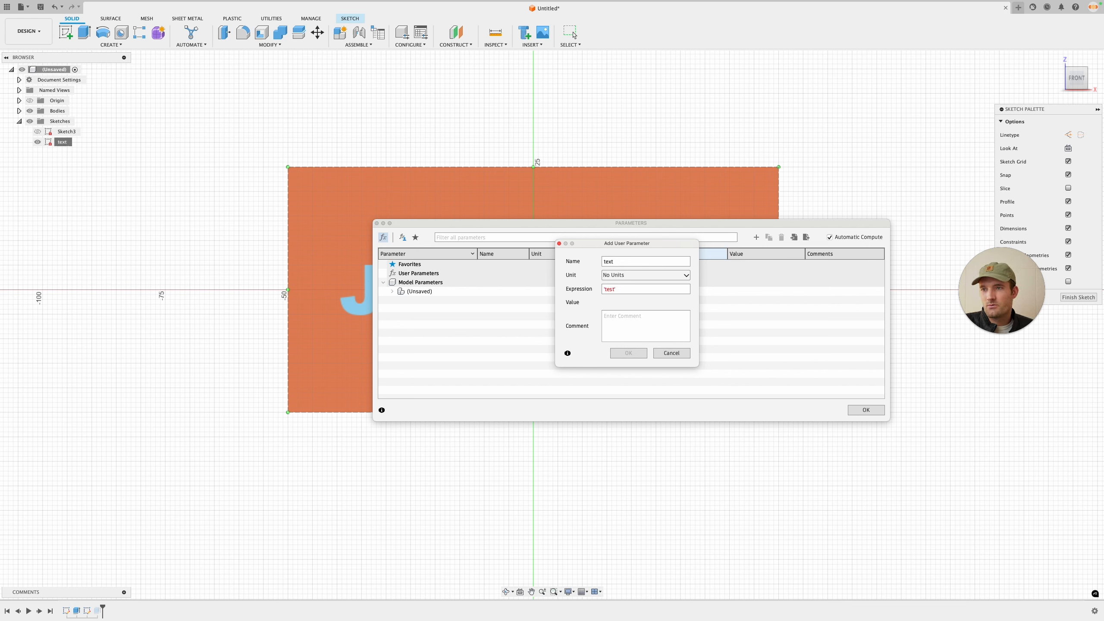
{"action": "left_click", "coordinate": [672, 357]}
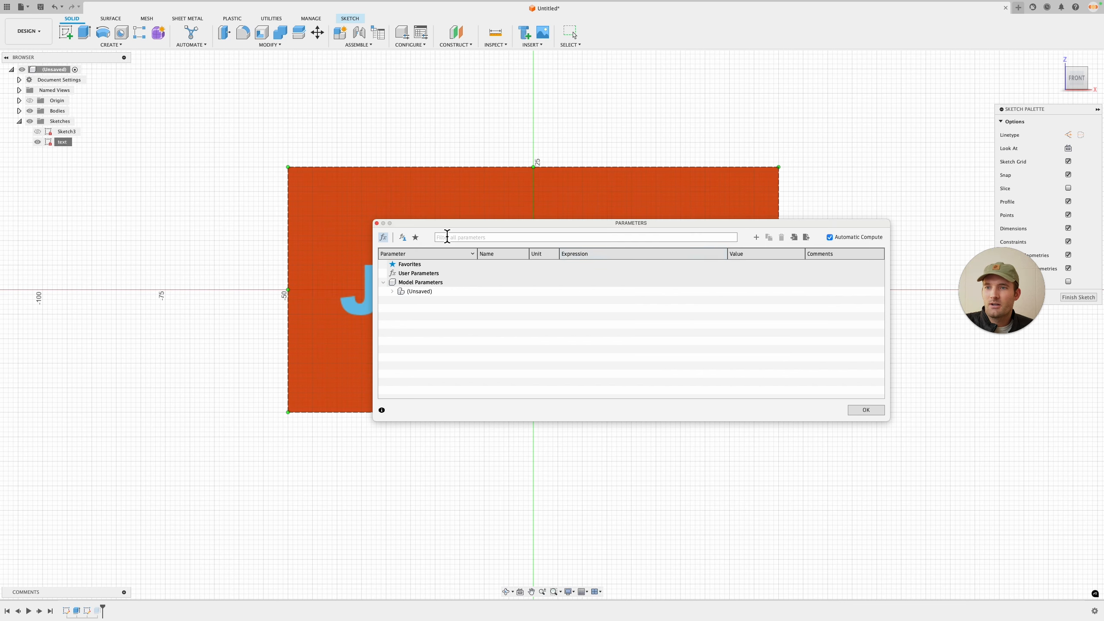
{"action": "left_click", "coordinate": [377, 223]}
Step: Open a new blank design tab
{"action": "scroll", "coordinate": [373, 132], "scroll_direction": "down", "scroll_amount": 2}
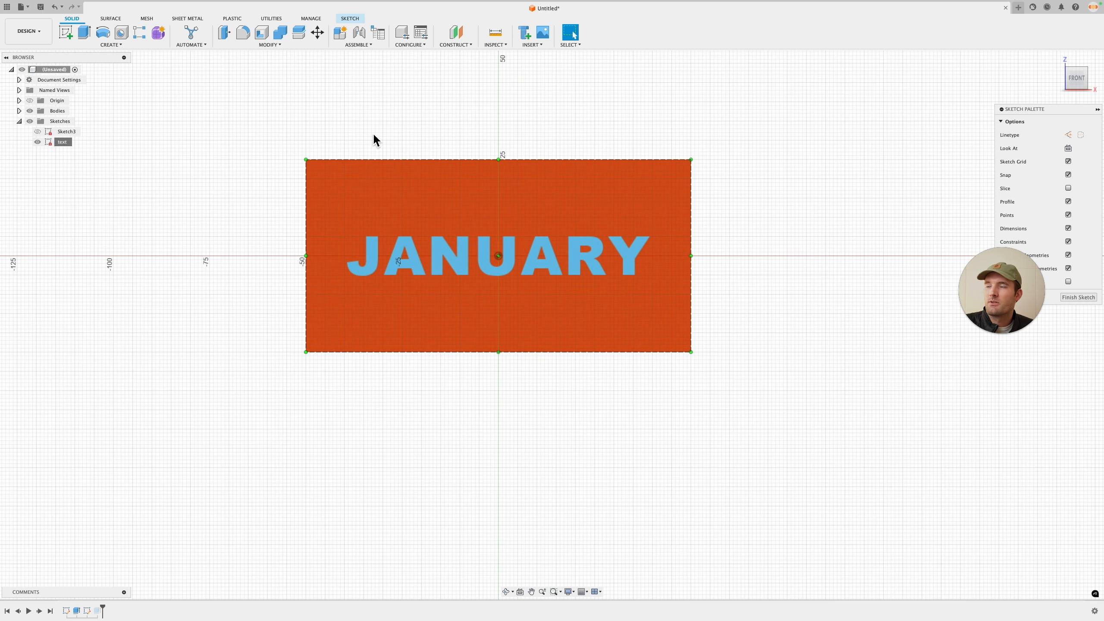
{"action": "middle_click_drag", "start_coordinate": [483, 105], "coordinate": [509, 161]}
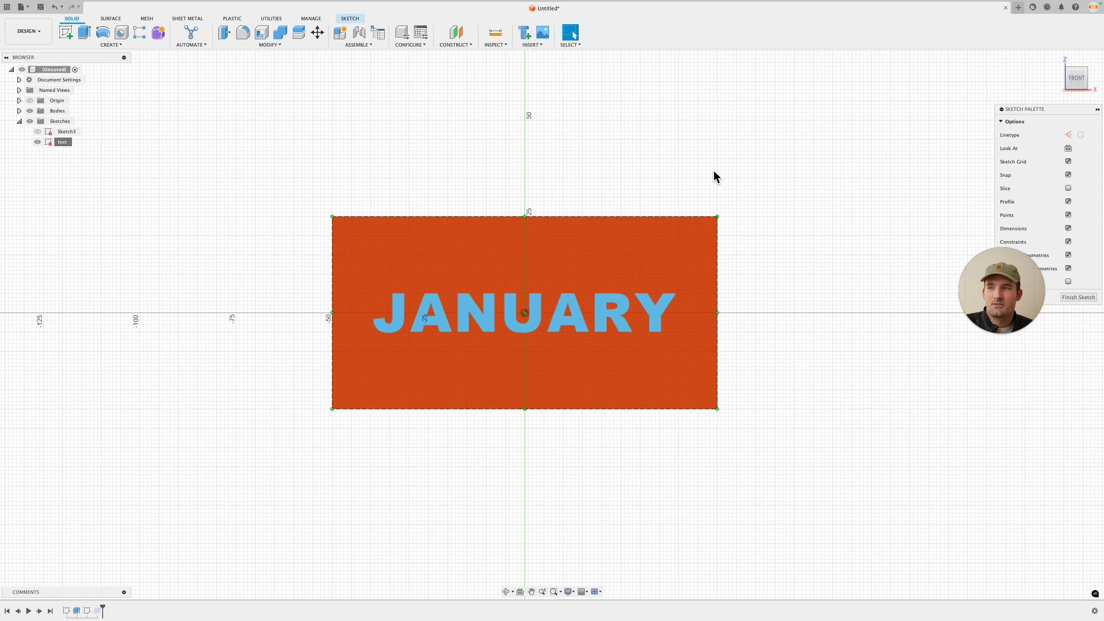
{"action": "left_click", "coordinate": [1018, 7]}
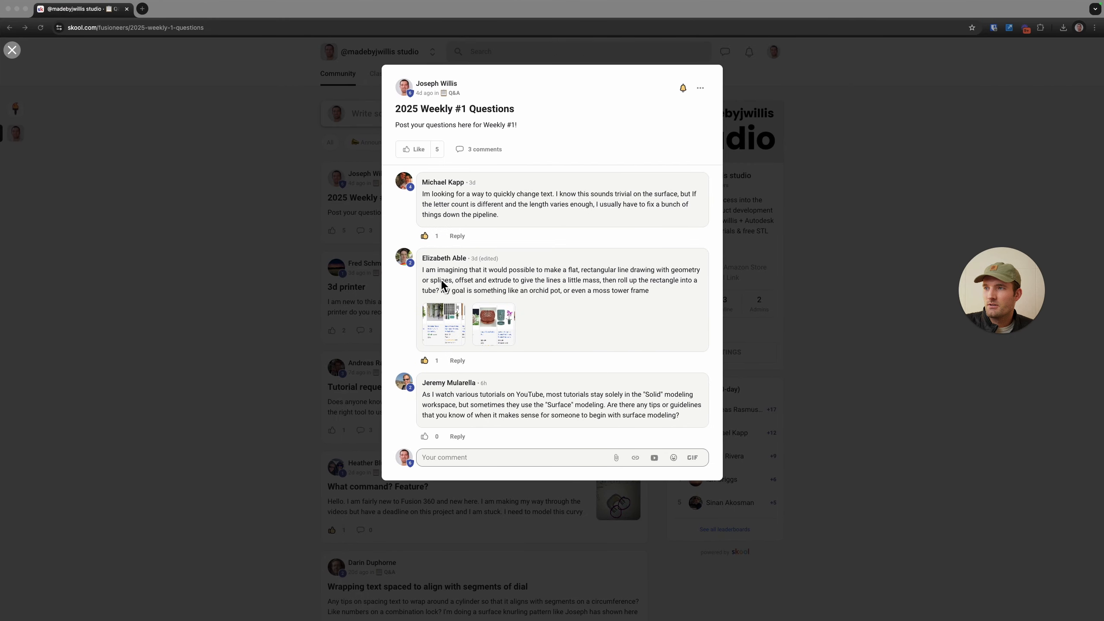
Step: Look through the images attached to the community Q&A post, then return to the new design
{"action": "left_click", "coordinate": [451, 308]}
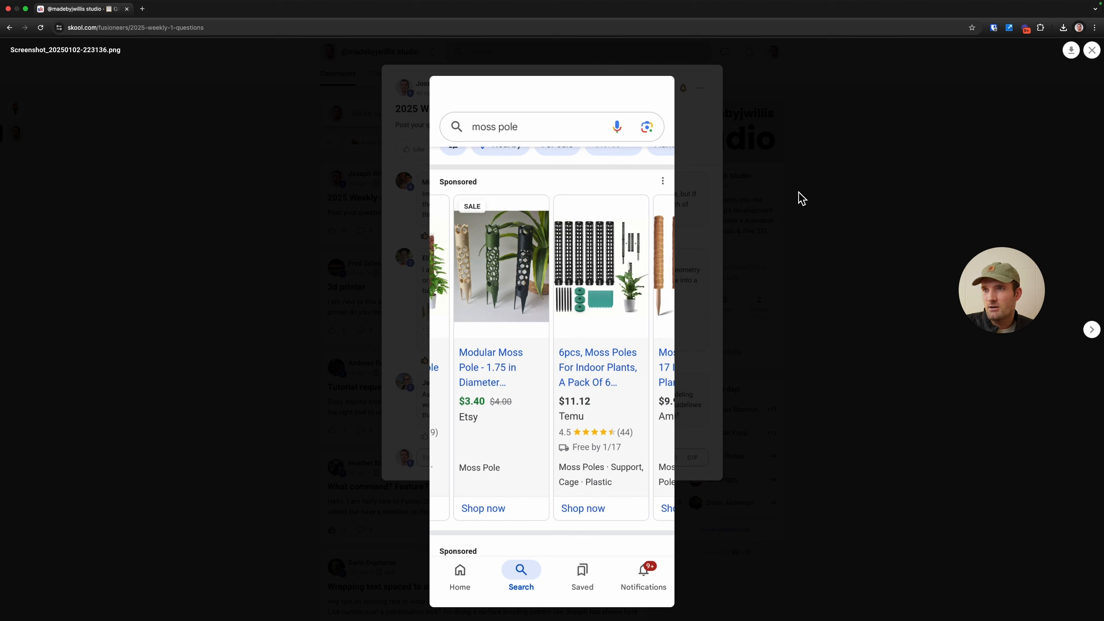
{"action": "left_click", "coordinate": [833, 220]}
{"action": "left_click", "coordinate": [517, 330]}
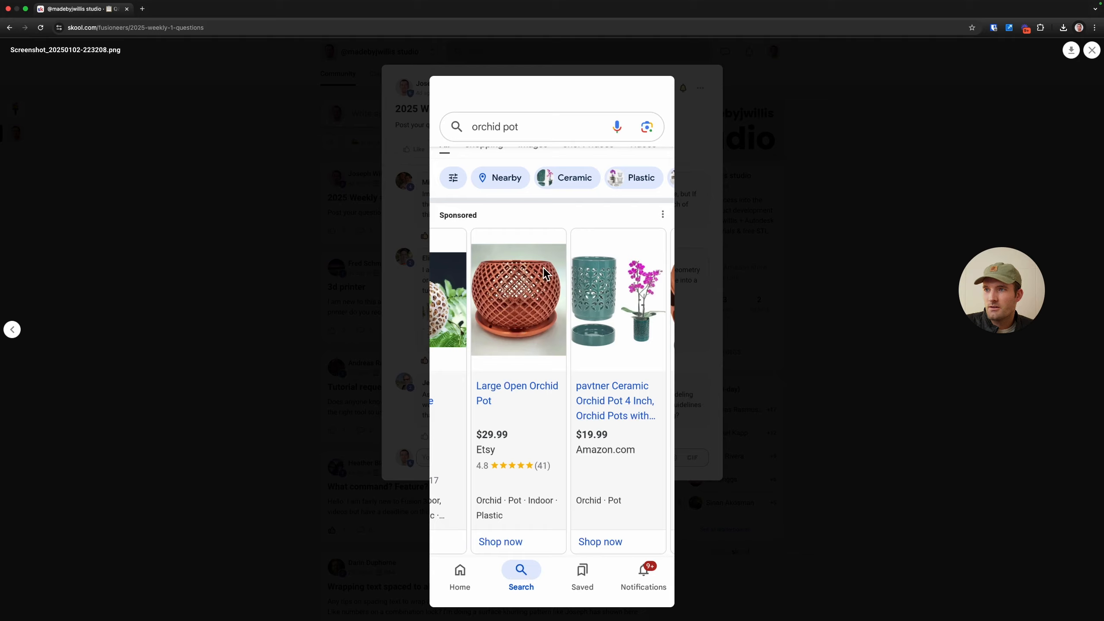
{"action": "left_click", "coordinate": [761, 264]}
{"action": "key", "text": "ctrl+Left"}
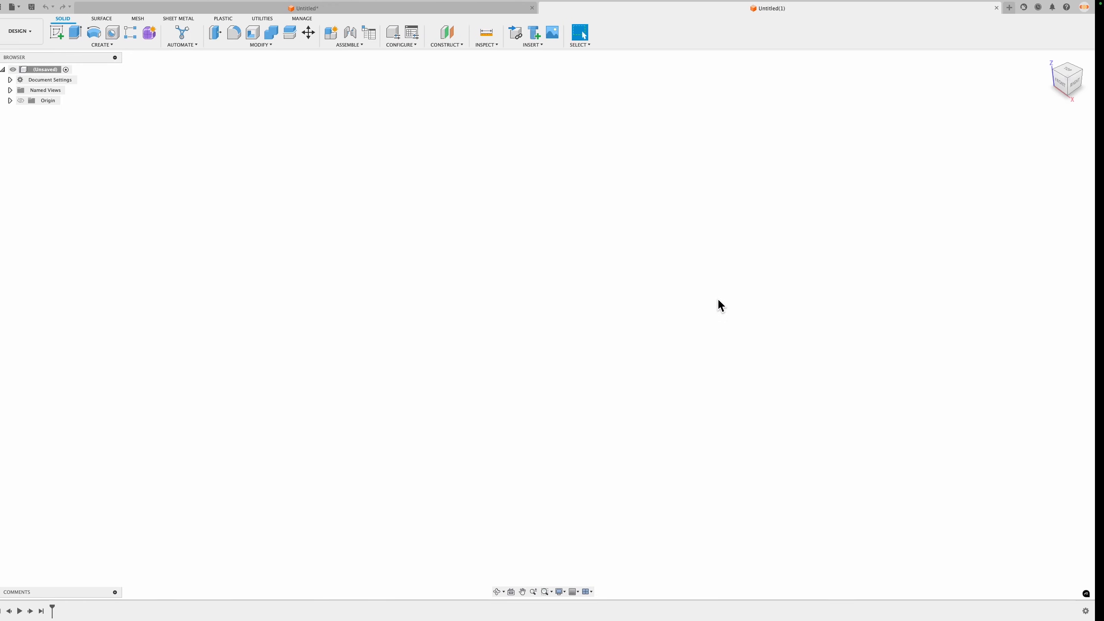
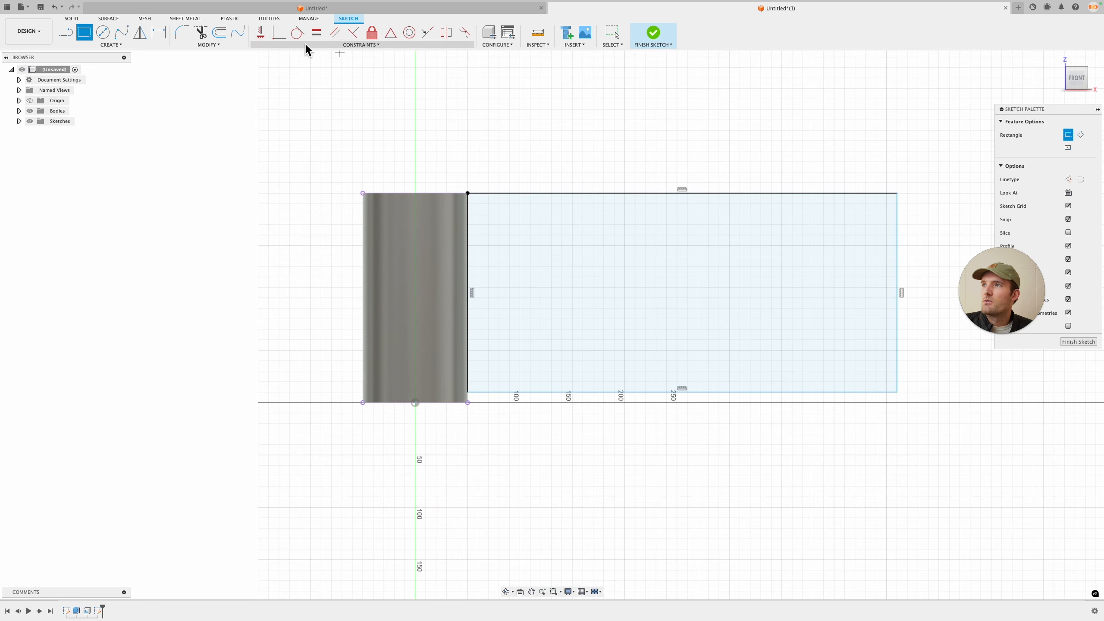
Step: Constrain the rectangle's bottom-left corner to be coincident with the cylinder's bottom edge point
{"action": "left_click", "coordinate": [280, 34]}
{"action": "scroll", "coordinate": [474, 389], "scroll_direction": "up", "scroll_amount": 2}
{"action": "left_click", "coordinate": [466, 394]}
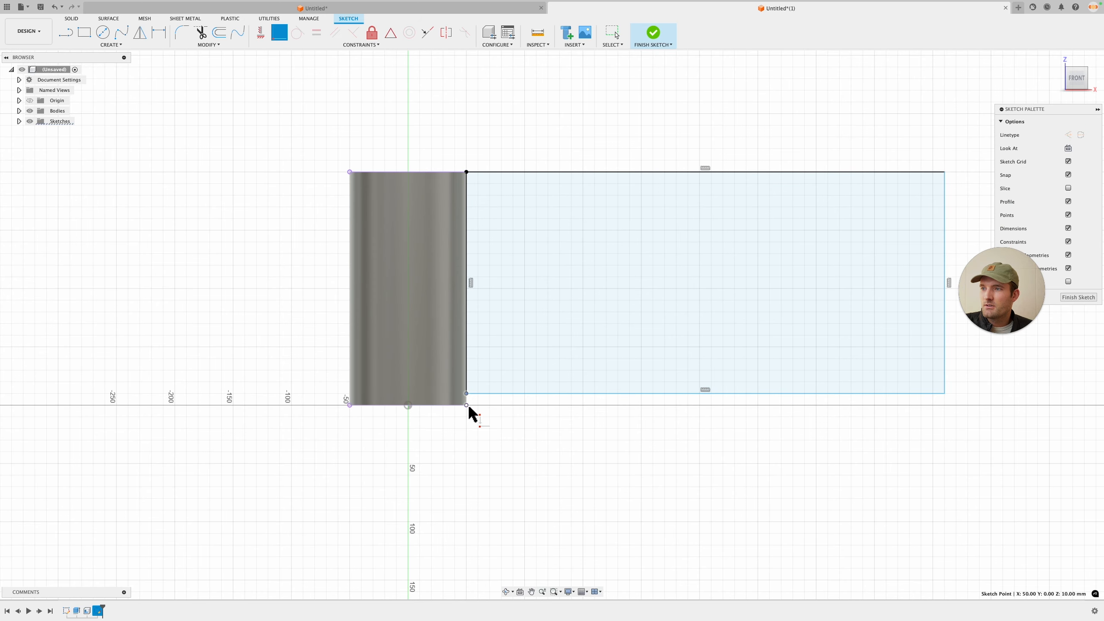
{"action": "left_click", "coordinate": [468, 404]}
{"action": "middle_click_drag", "start_coordinate": [626, 284], "coordinate": [476, 387]}
Step: Dimension the rectangle's top edge as pi*100 mm
{"action": "key", "text": "d"}
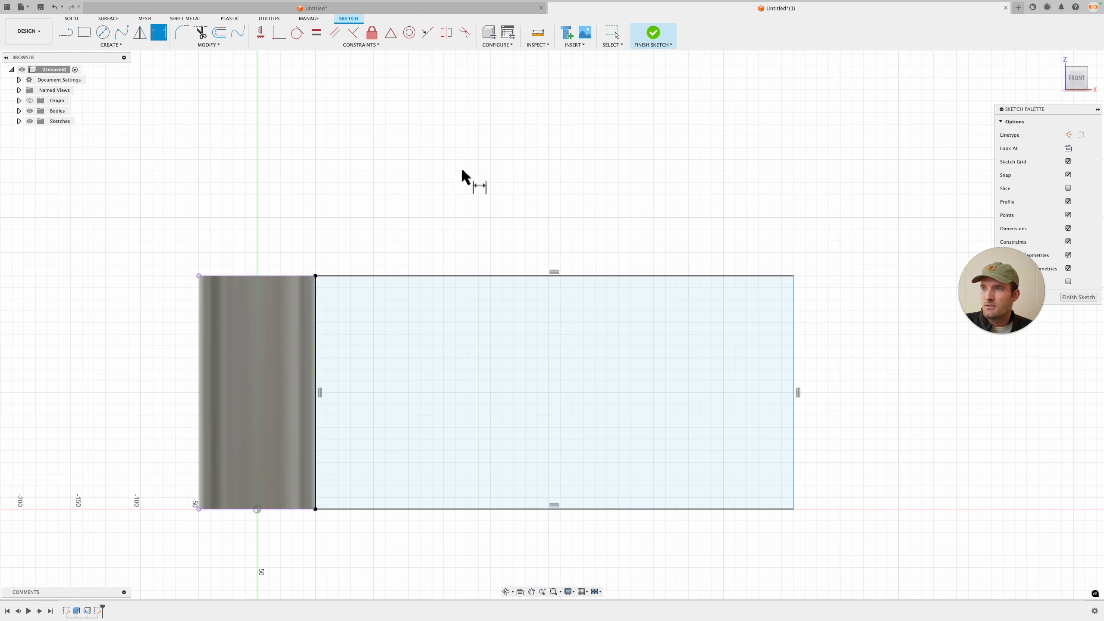
{"action": "left_click", "coordinate": [520, 276]}
{"action": "left_click", "coordinate": [539, 210]}
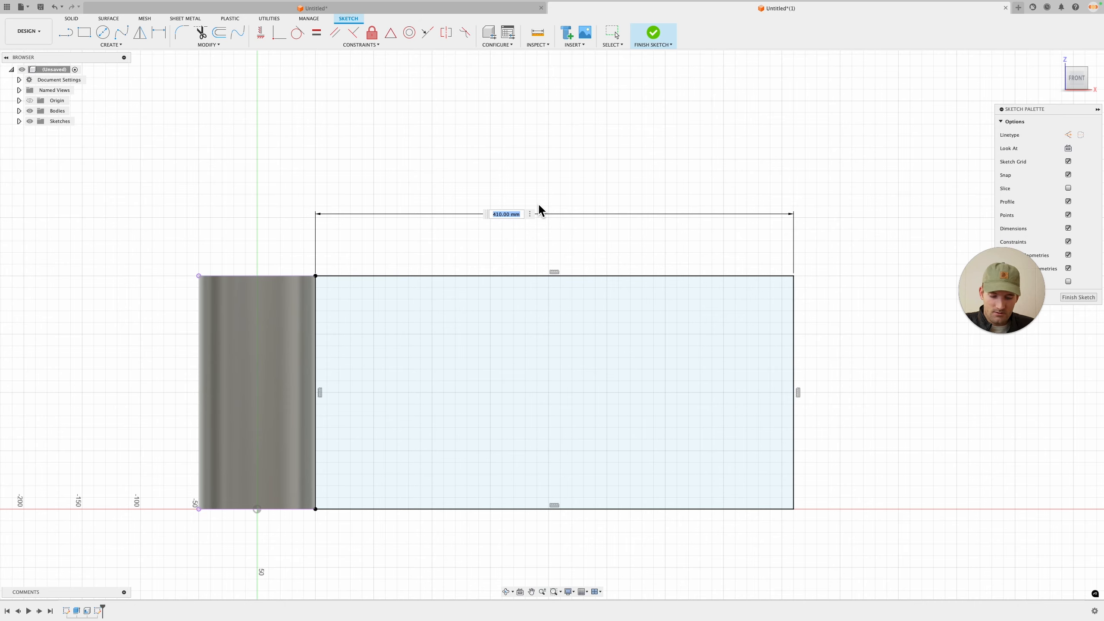
{"action": "type", "text": "pi*100"}
{"action": "key", "text": "Return"}
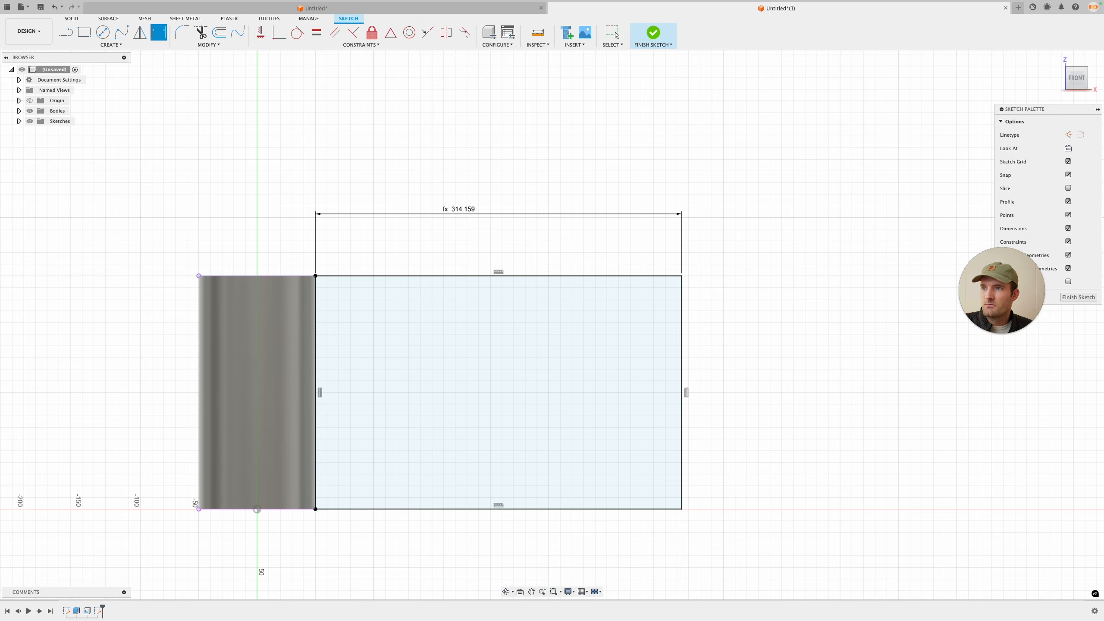
Step: Draw an inscribed hexagon of about 11 mm radius near the rectangle's lower-left corner
{"action": "middle_click_drag", "start_coordinate": [609, 282], "coordinate": [727, 252]}
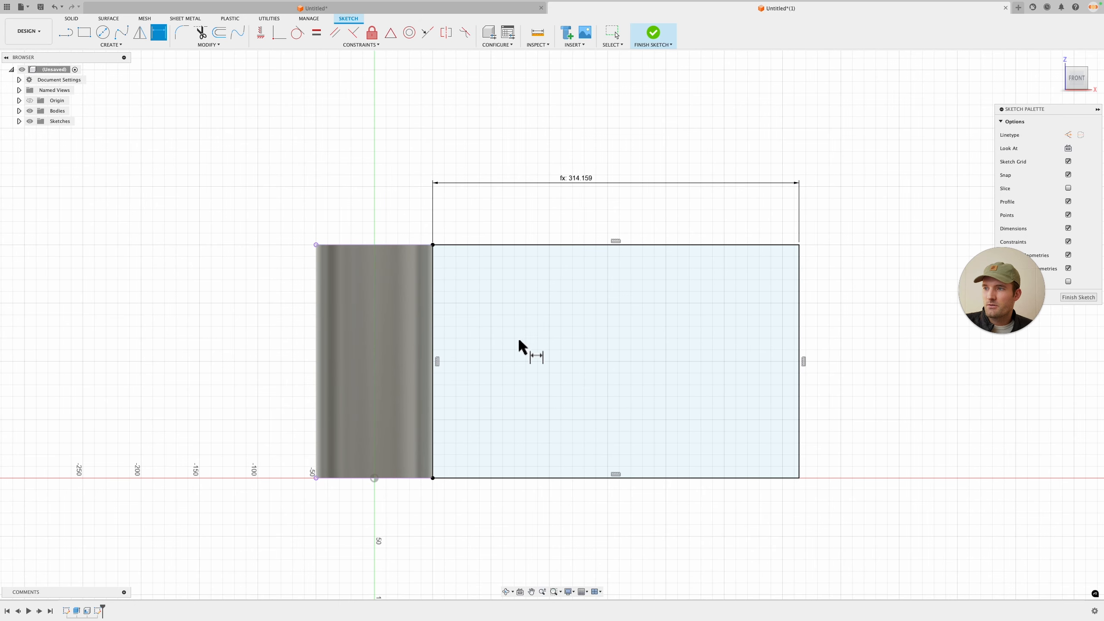
{"action": "scroll", "coordinate": [481, 448], "scroll_direction": "up", "scroll_amount": 5}
{"action": "scroll", "coordinate": [452, 457], "scroll_direction": "down", "scroll_amount": 4}
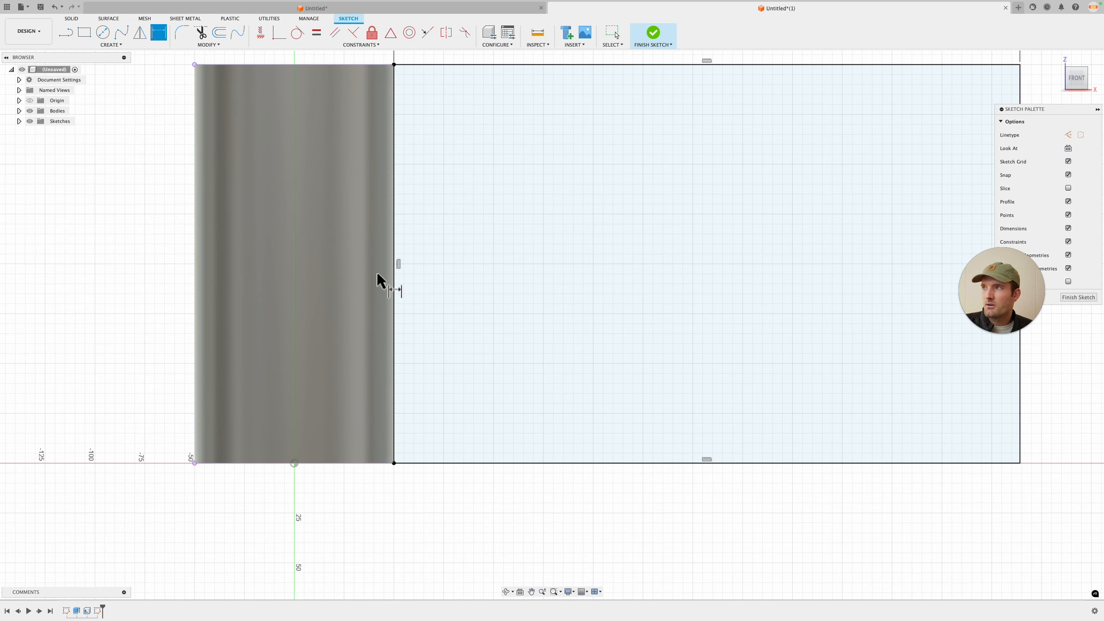
{"action": "left_click", "coordinate": [112, 45]}
{"action": "mouse_move", "coordinate": [109, 90]}
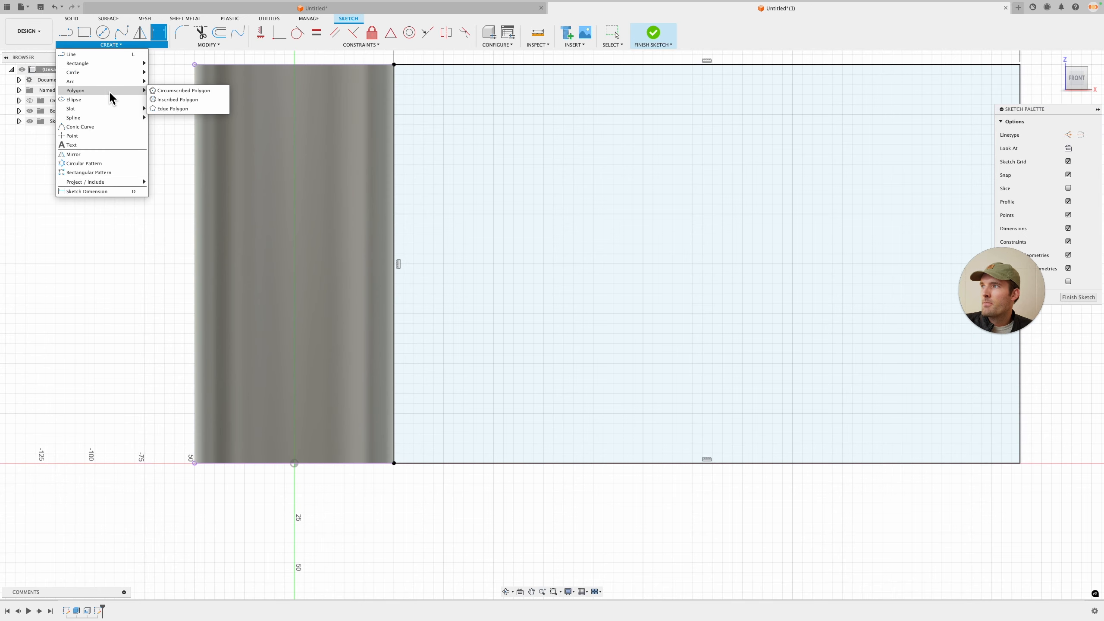
{"action": "left_click", "coordinate": [177, 99]}
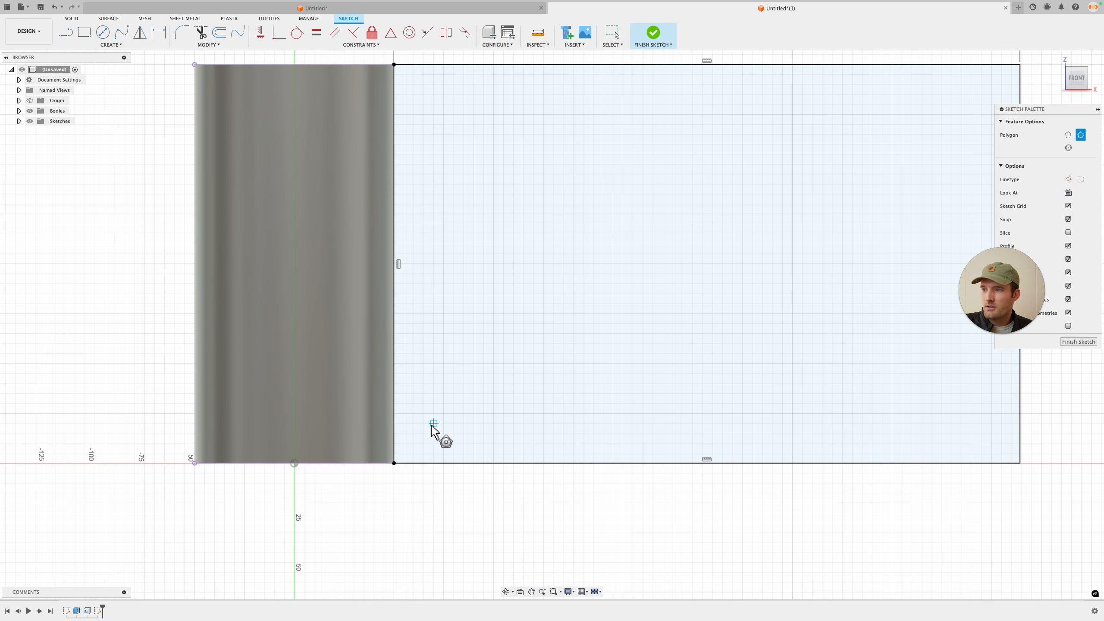
{"action": "left_click", "coordinate": [427, 396]}
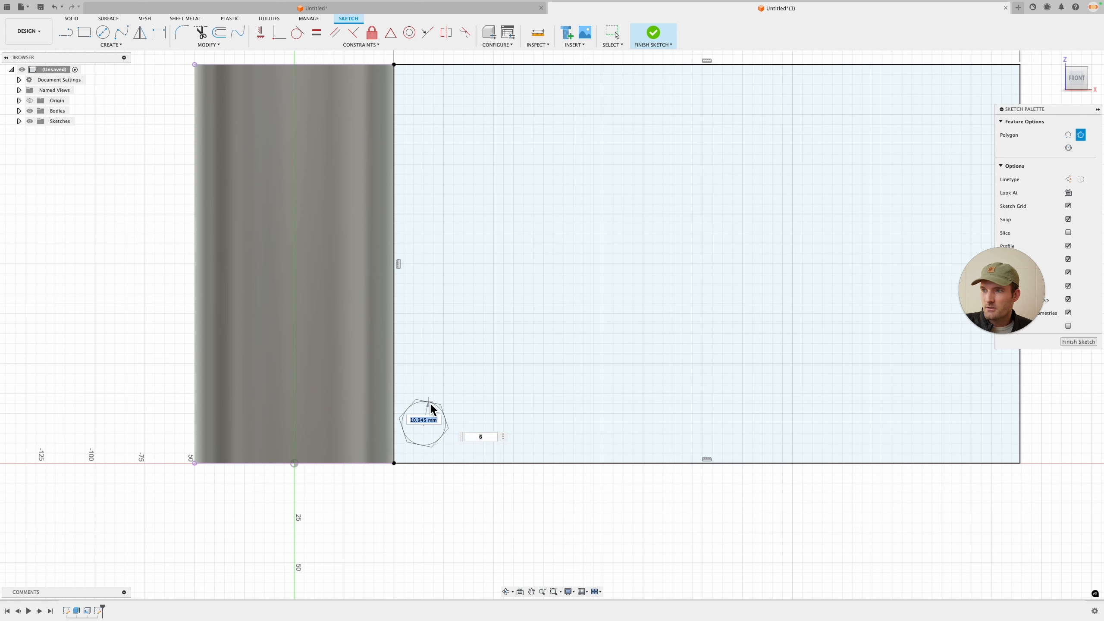
Step: Make the hexagon's left side collinear with the rectangle's left edge
{"action": "left_click", "coordinate": [427, 32]}
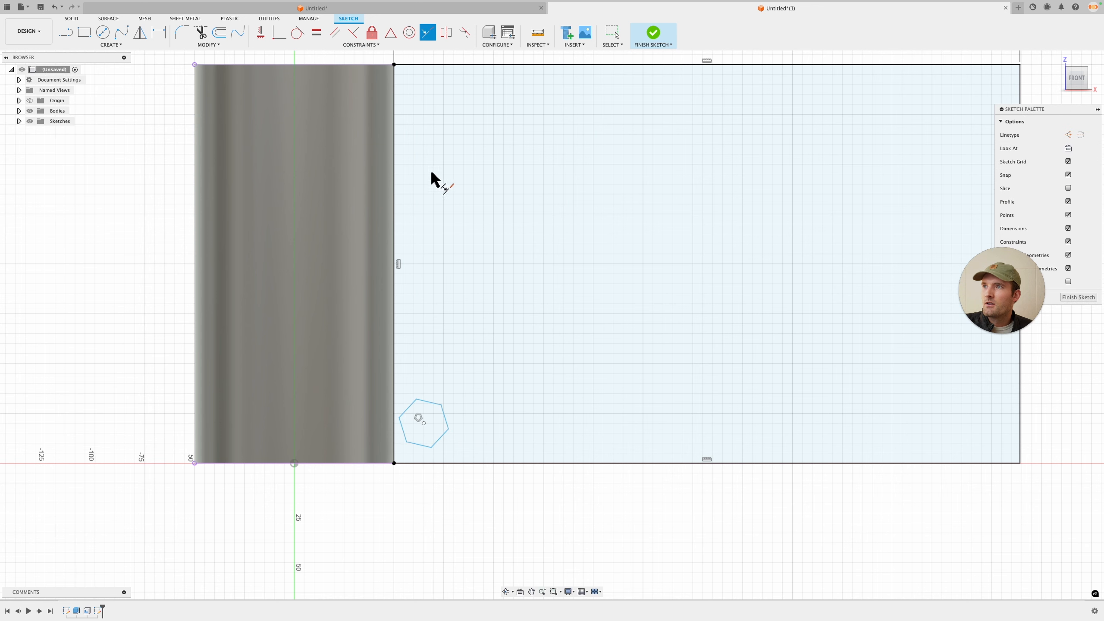
{"action": "left_click", "coordinate": [402, 430]}
{"action": "left_click", "coordinate": [394, 437]}
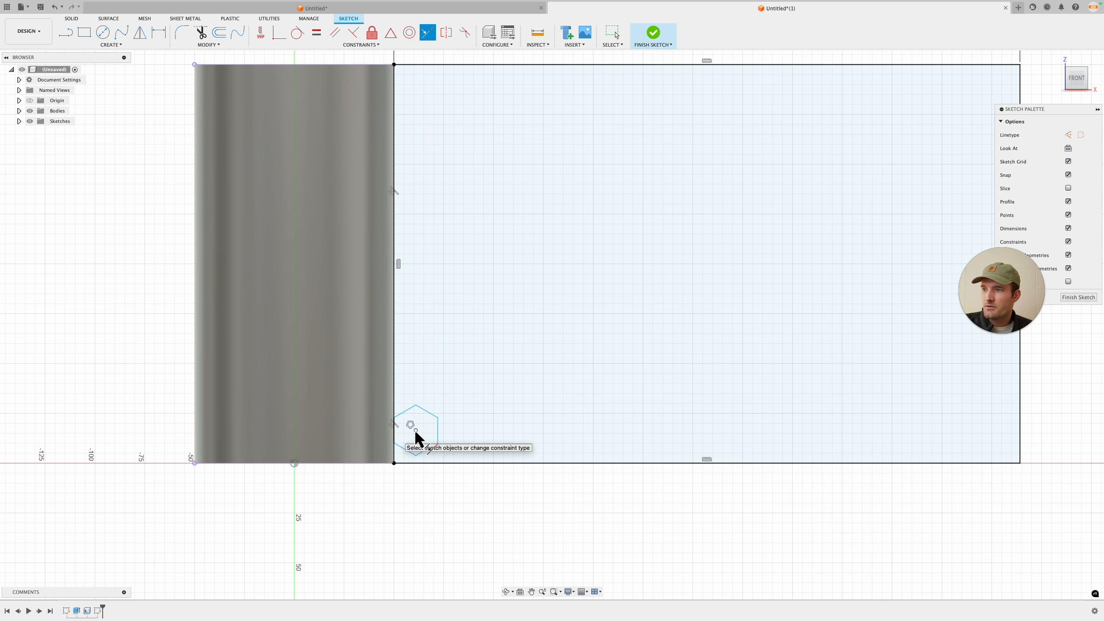
Step: Dimension the hexagon's width from its left side to its right side as hex_size
{"action": "scroll", "coordinate": [413, 441], "scroll_direction": "up", "scroll_amount": 3}
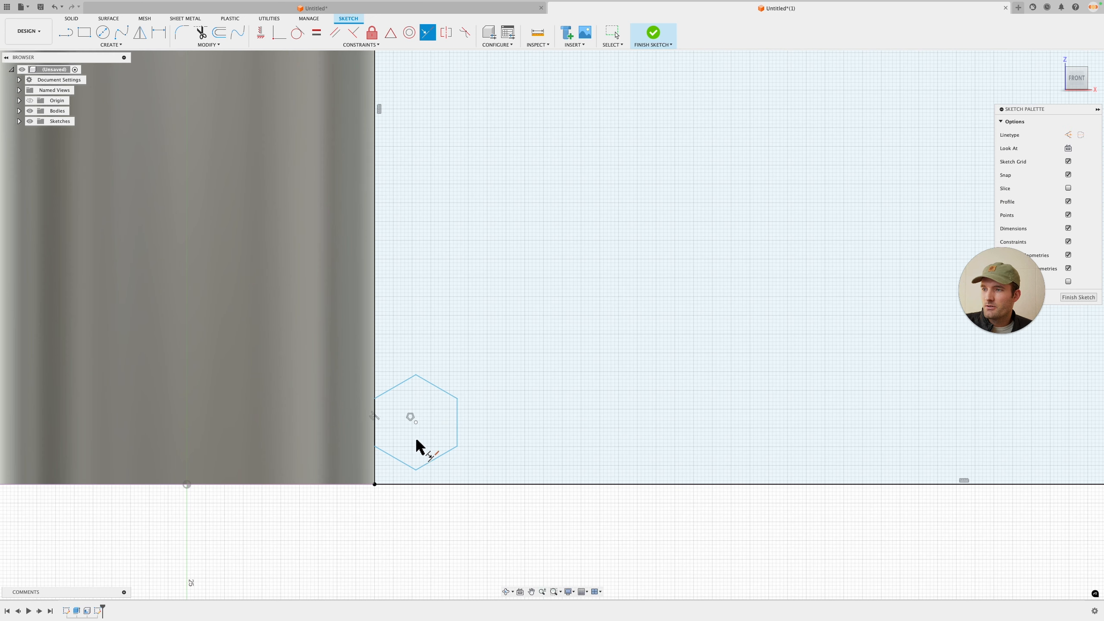
{"action": "key", "text": "d"}
{"action": "left_click", "coordinate": [376, 419]}
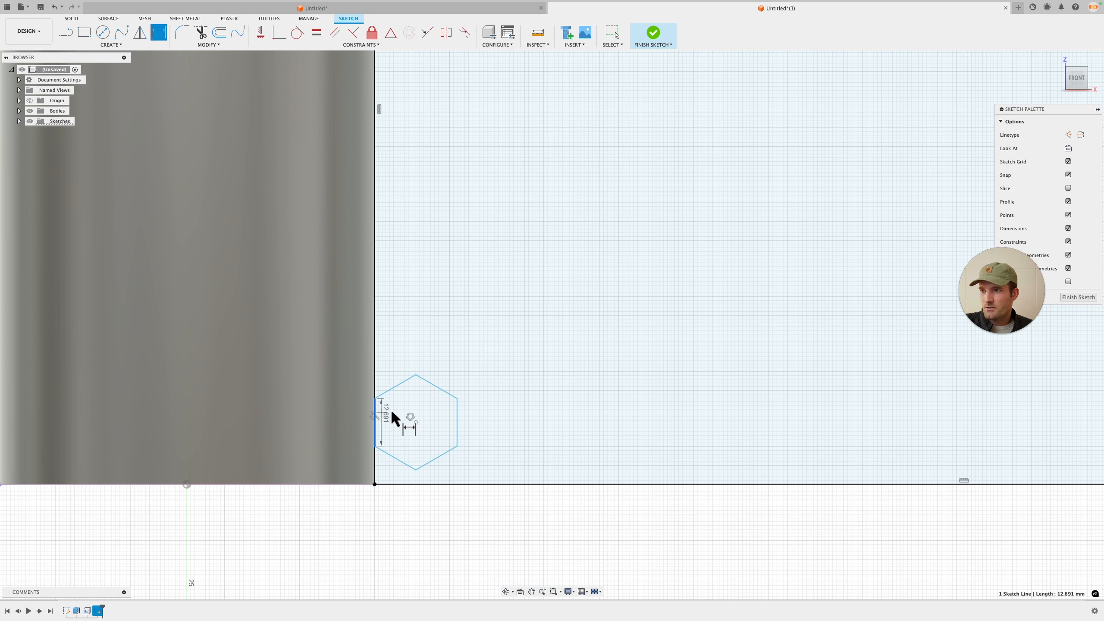
{"action": "left_click", "coordinate": [457, 424]}
{"action": "left_click", "coordinate": [443, 331]}
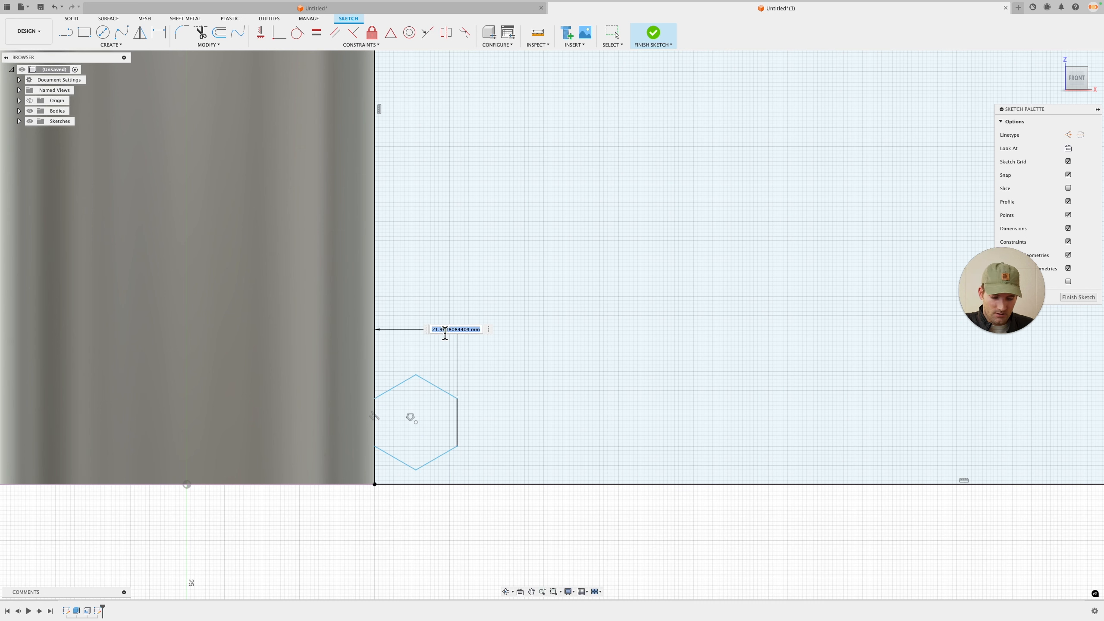
{"action": "type", "text": "hex_"}
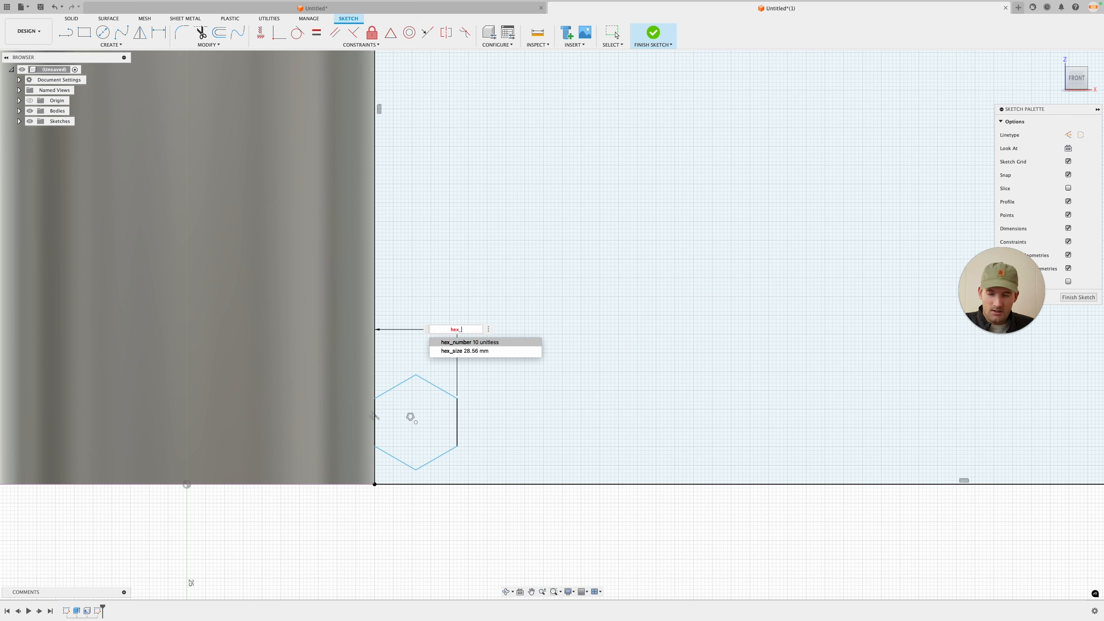
{"action": "type", "text": "size"}
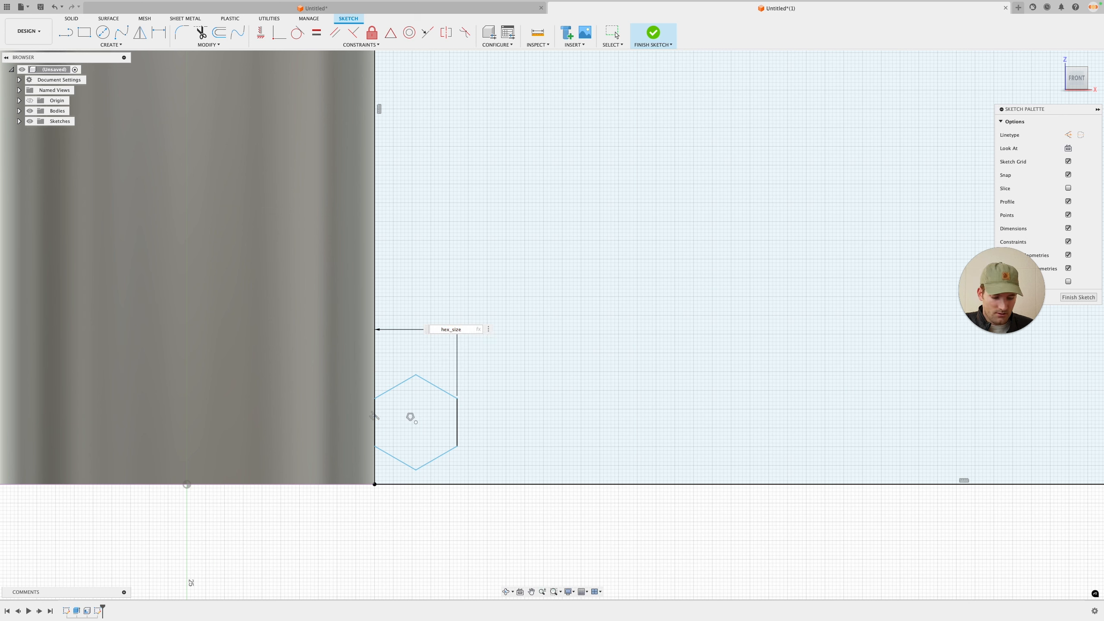
{"action": "key", "text": "Return"}
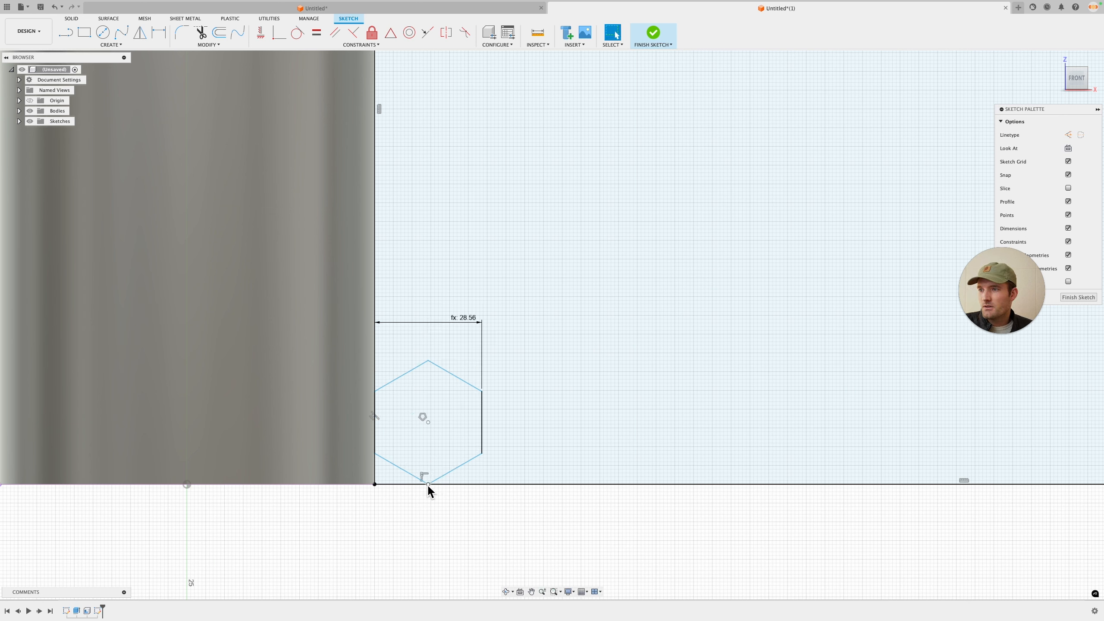
Step: Try dimensioning the hexagon's lowest vertex from the rectangle's bottom edge as spacing, then undo it
{"action": "left_click_drag", "start_coordinate": [428, 485], "coordinate": [422, 456]}
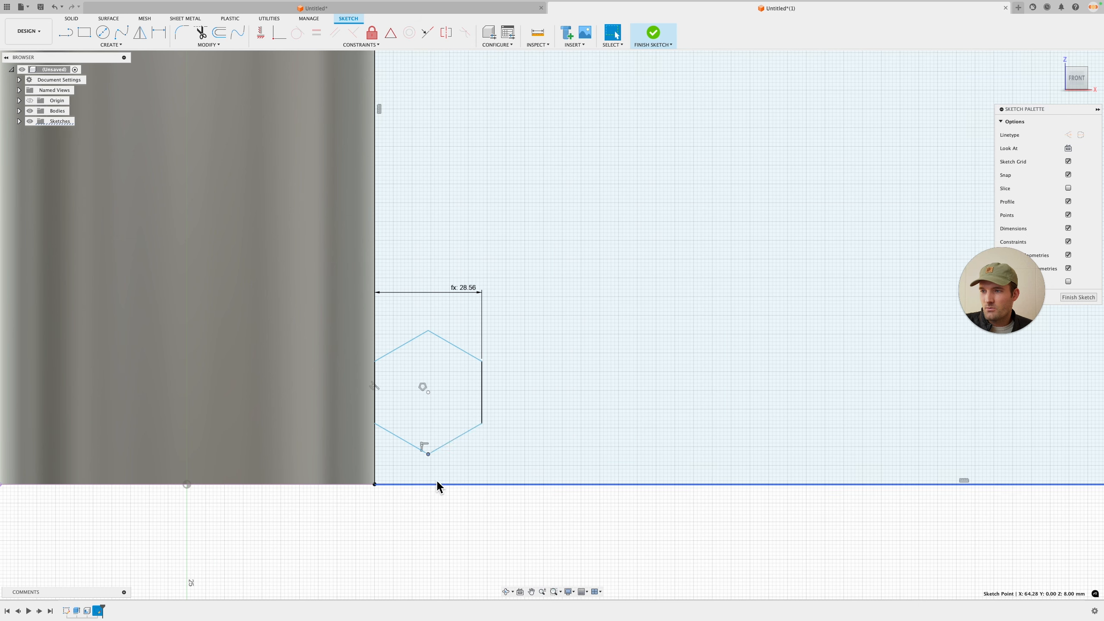
{"action": "left_click", "coordinate": [433, 484]}
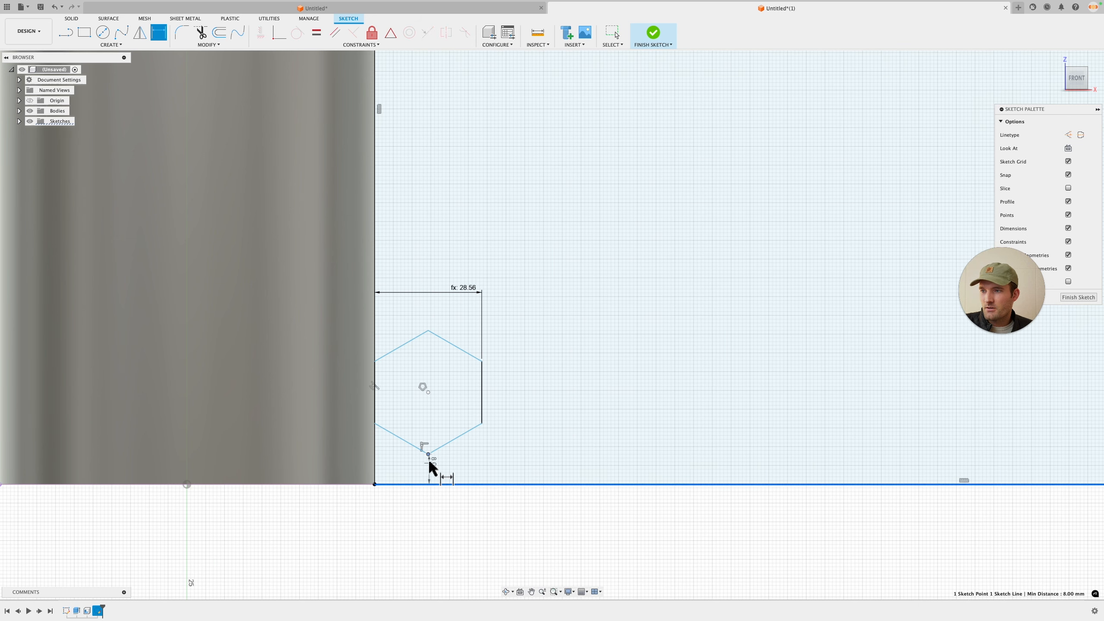
{"action": "left_click", "coordinate": [428, 454]}
{"action": "left_click", "coordinate": [450, 467]}
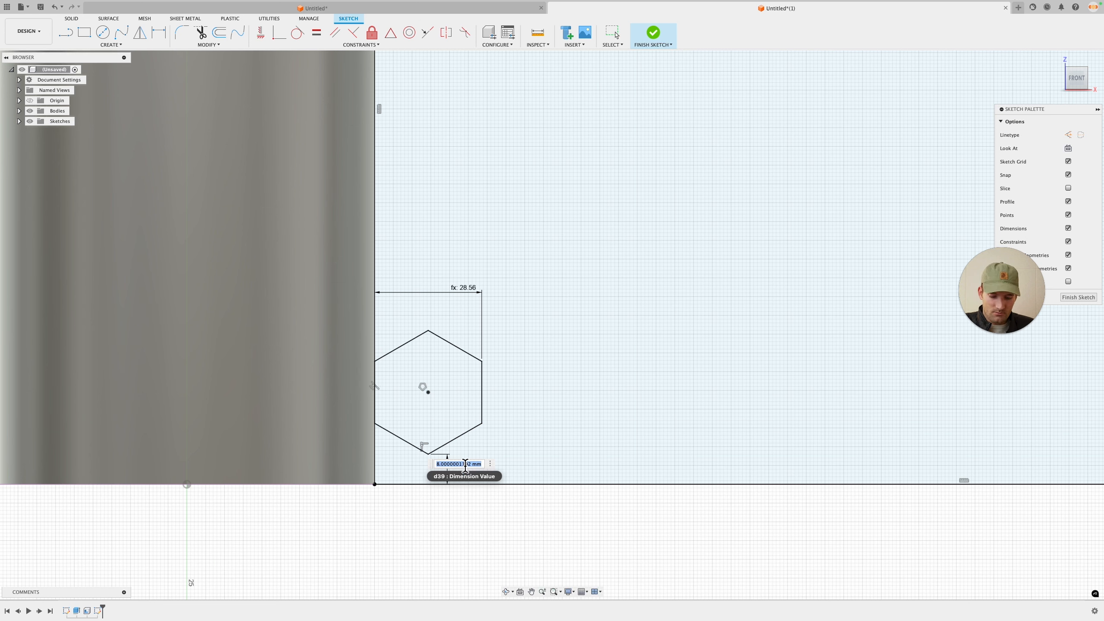
{"action": "type", "text": "spacing"}
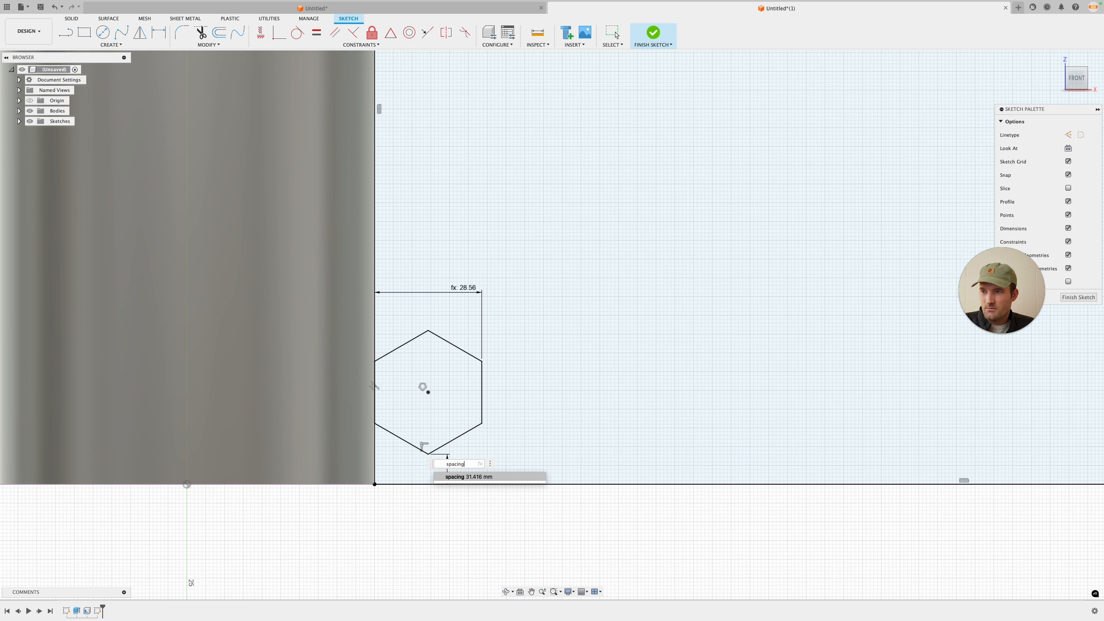
{"action": "type", "text": "/"}
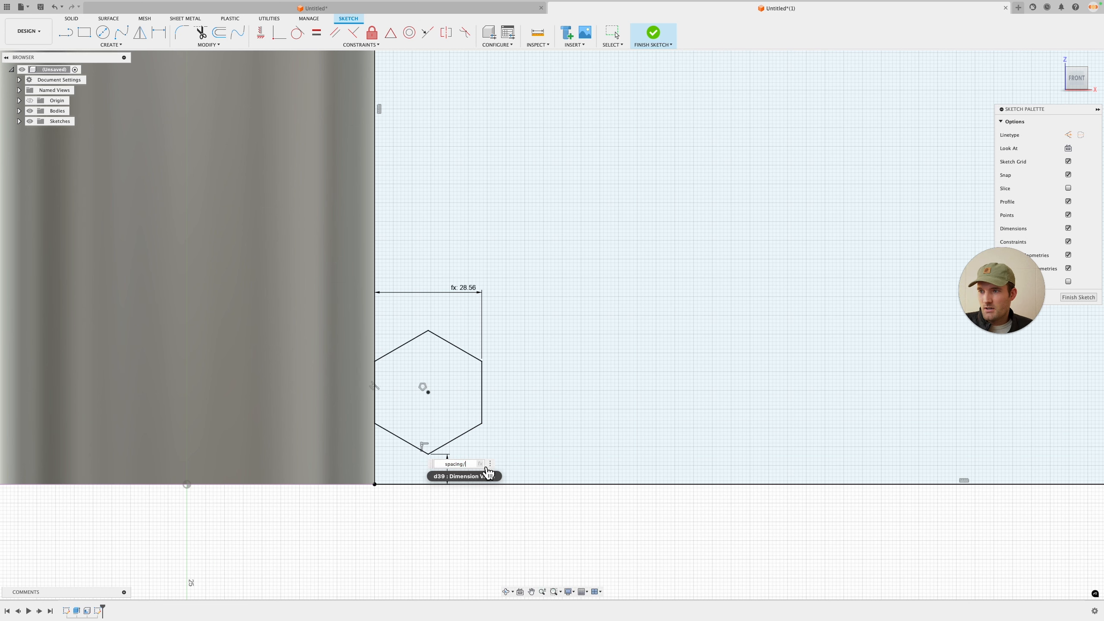
{"action": "scroll", "coordinate": [522, 520], "scroll_direction": "down", "scroll_amount": 1}
{"action": "key", "text": "BackSpace"}
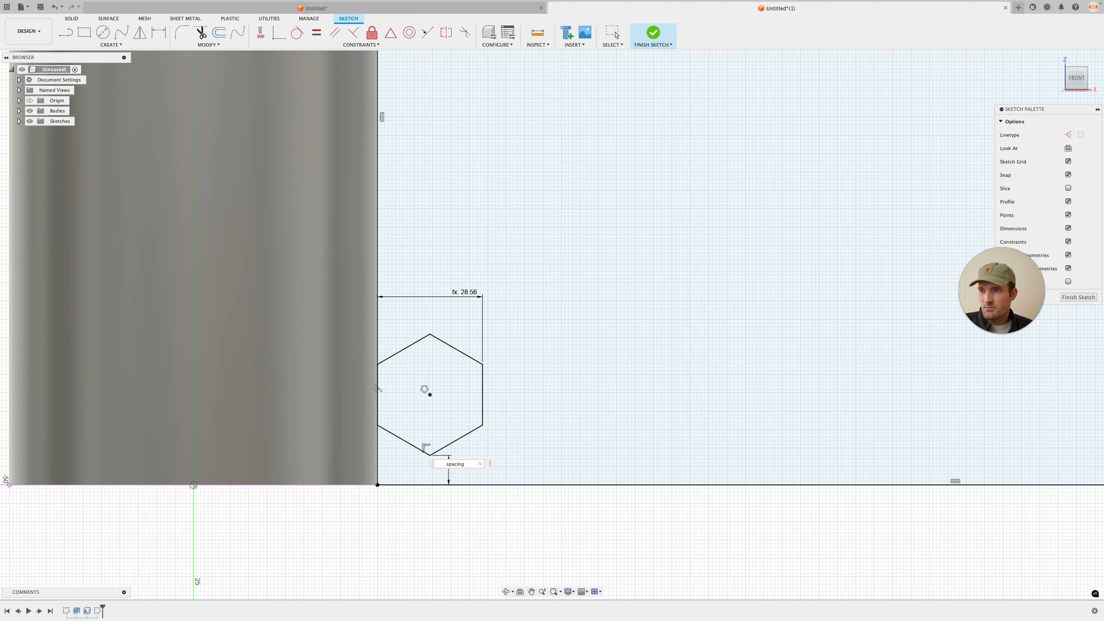
{"action": "scroll", "coordinate": [515, 522], "scroll_direction": "down", "scroll_amount": 2}
{"action": "key", "text": "Return"}
{"action": "key", "text": "super+z"}
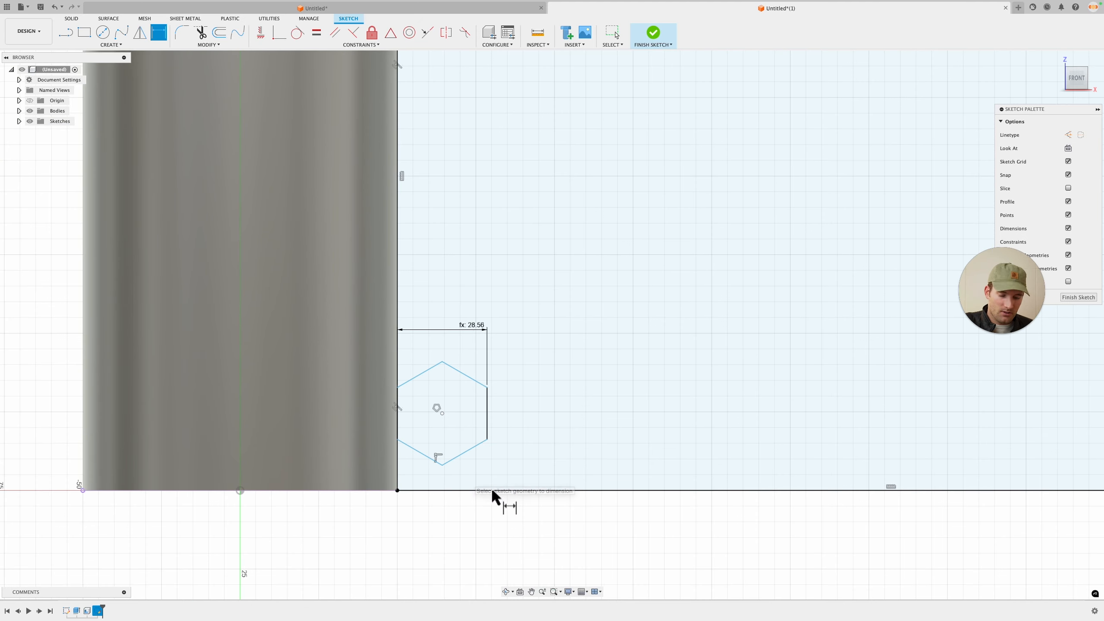
Step: Move the hexagon up and draw a horizontal line from its center to the rectangle's right edge
{"action": "scroll", "coordinate": [493, 494], "scroll_direction": "down", "scroll_amount": 5}
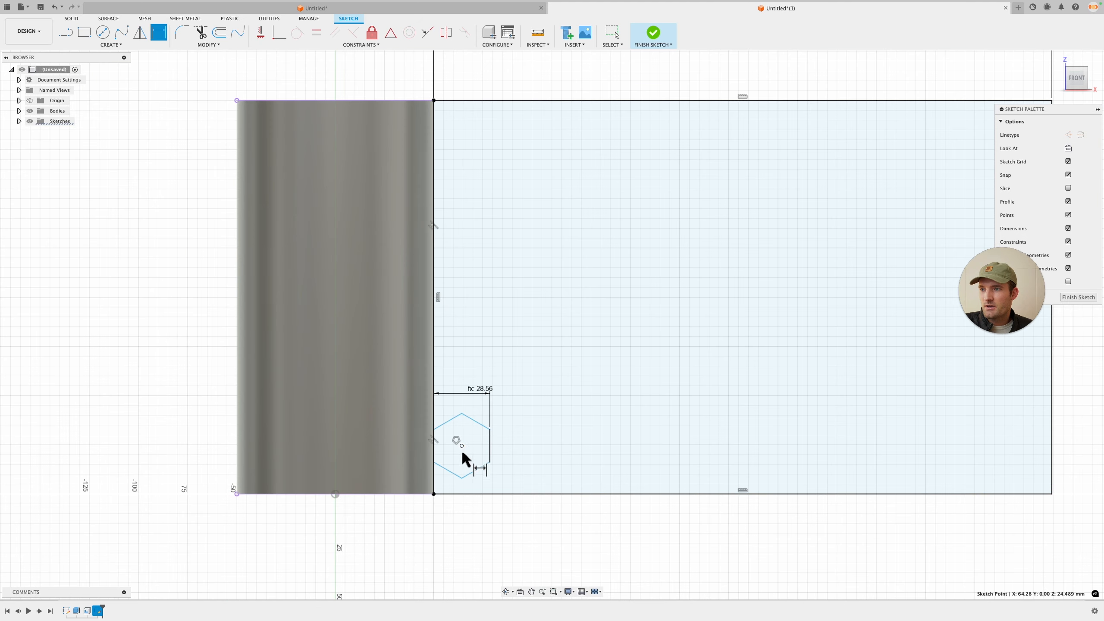
{"action": "key", "text": "Escape"}
{"action": "left_click_drag", "start_coordinate": [462, 453], "coordinate": [475, 320]}
{"action": "scroll", "coordinate": [515, 402], "scroll_direction": "down", "scroll_amount": 1}
{"action": "key", "text": "l"}
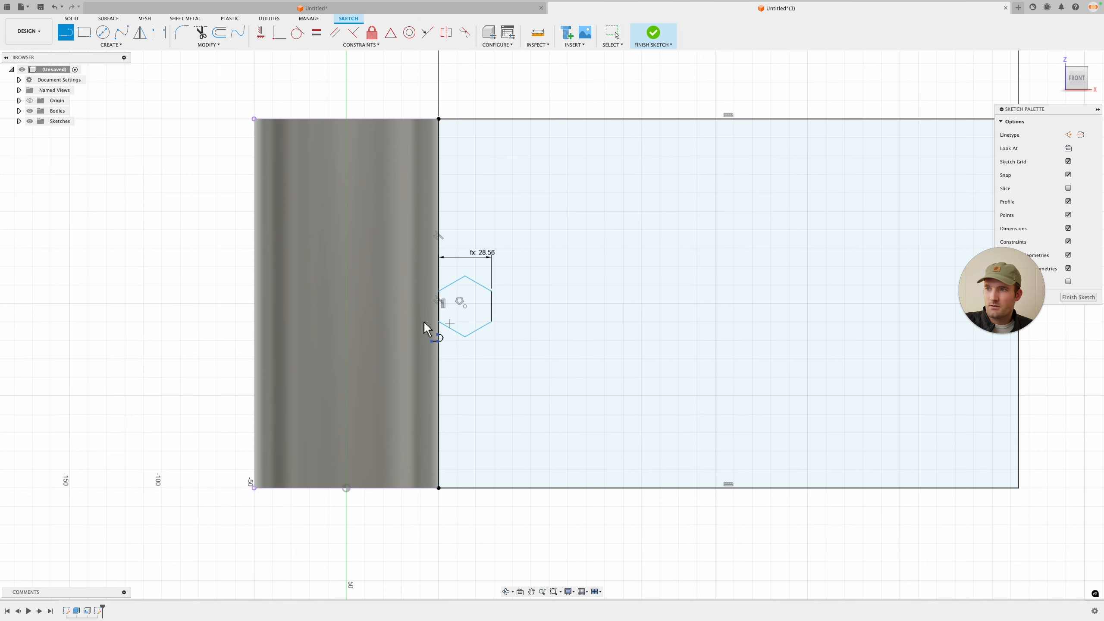
{"action": "left_click", "coordinate": [440, 305]}
{"action": "middle_click_drag", "start_coordinate": [720, 312], "coordinate": [593, 334]}
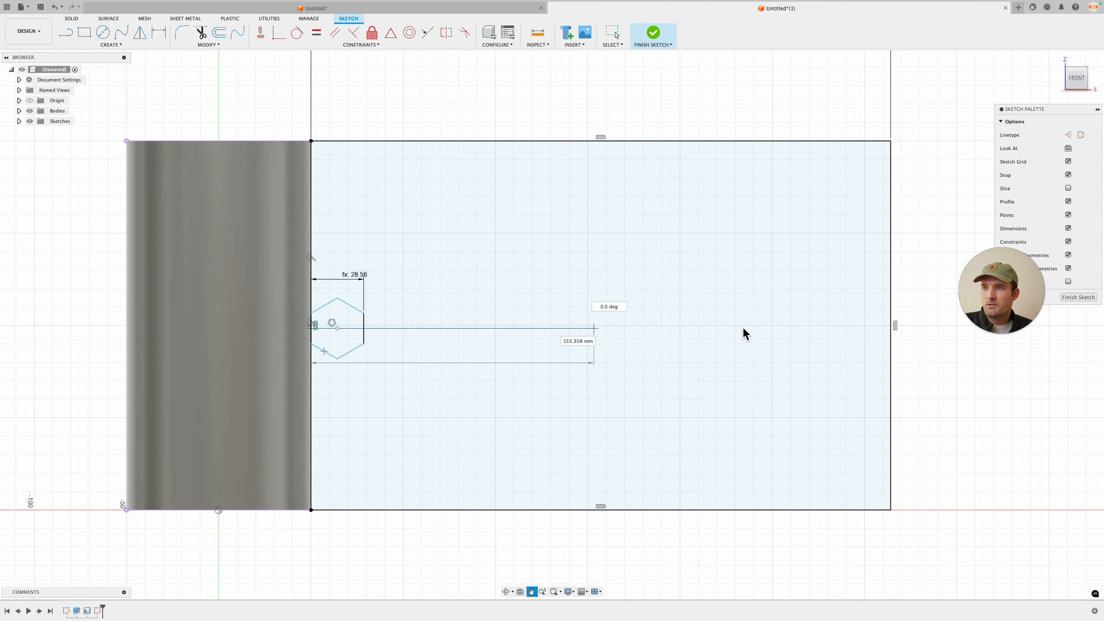
{"action": "left_click", "coordinate": [892, 331]}
{"action": "key", "text": "Escape"}
Step: Constrain the line's start to the midpoint of the rectangle's left edge and convert it to construction geometry
{"action": "scroll", "coordinate": [445, 330], "scroll_direction": "up", "scroll_amount": 3}
{"action": "left_click_drag", "start_coordinate": [289, 326], "coordinate": [293, 356]}
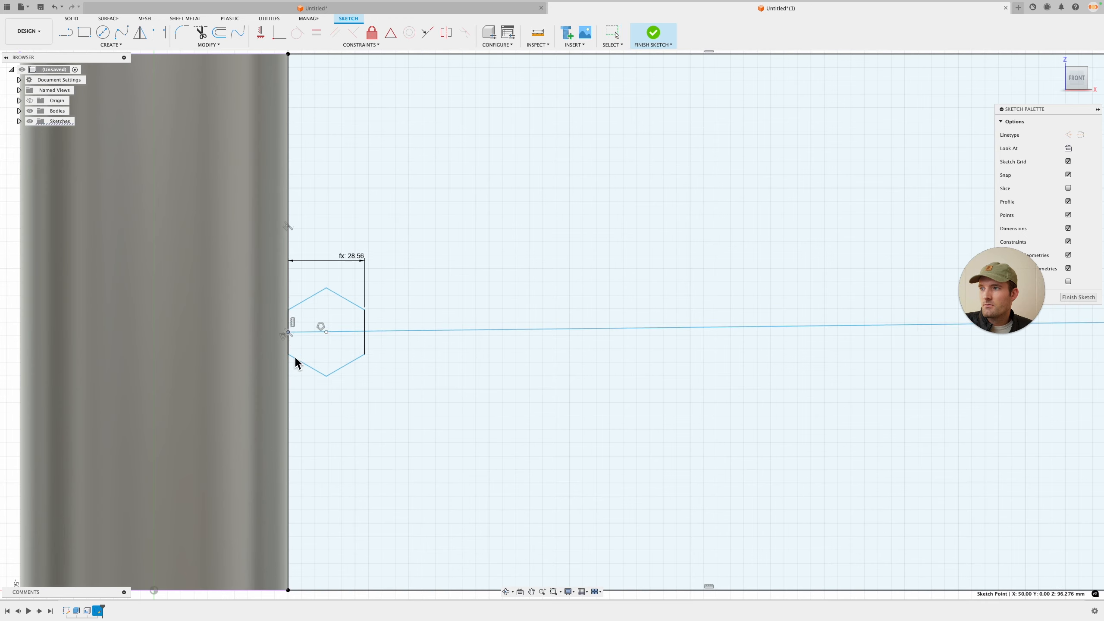
{"action": "left_click", "coordinate": [390, 33]}
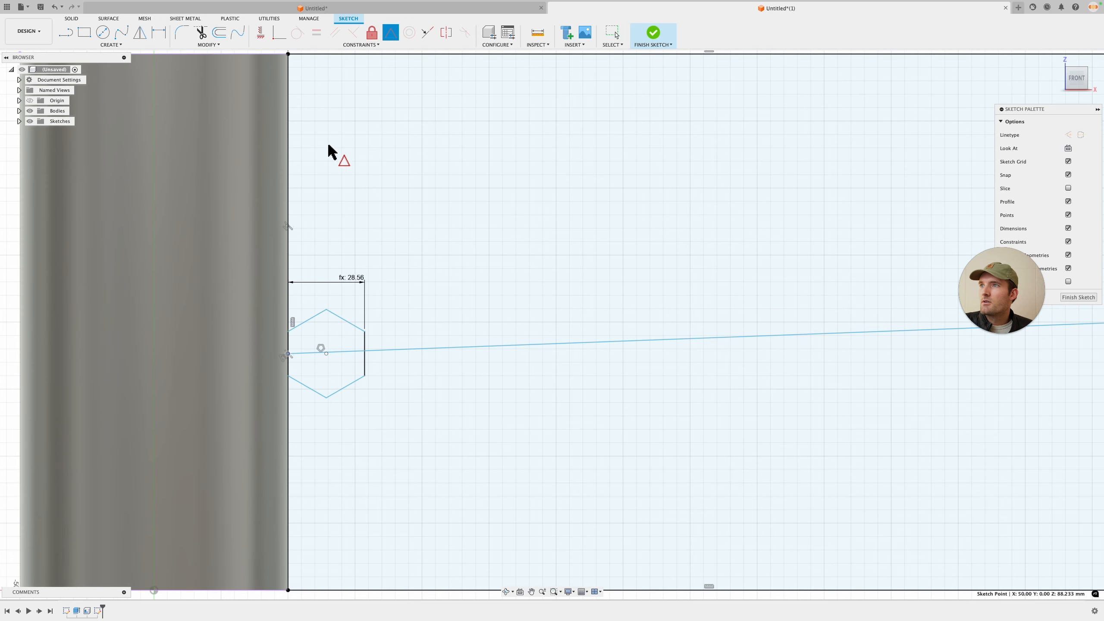
{"action": "left_click", "coordinate": [288, 161]}
{"action": "scroll", "coordinate": [317, 261], "scroll_direction": "down", "scroll_amount": 2}
{"action": "key", "text": "Escape"}
{"action": "left_click", "coordinate": [342, 314]}
{"action": "key", "text": "x"}
{"action": "left_click", "coordinate": [434, 569]}
{"action": "scroll", "coordinate": [387, 458], "scroll_direction": "down", "scroll_amount": 2}
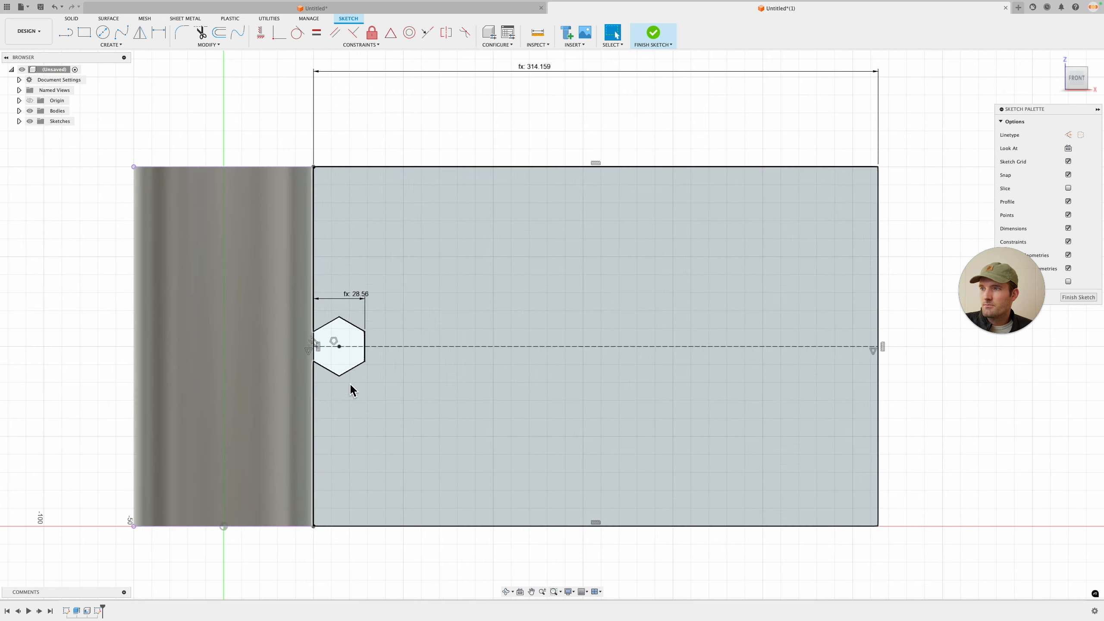
Step: Draw a construction line from the hexagon's center to its upper-right vertex and finish the sketch
{"action": "scroll", "coordinate": [343, 328], "scroll_direction": "up", "scroll_amount": 4}
{"action": "key", "text": "l"}
{"action": "left_click", "coordinate": [335, 357]}
{"action": "left_click", "coordinate": [358, 320]}
{"action": "key", "text": "Escape"}
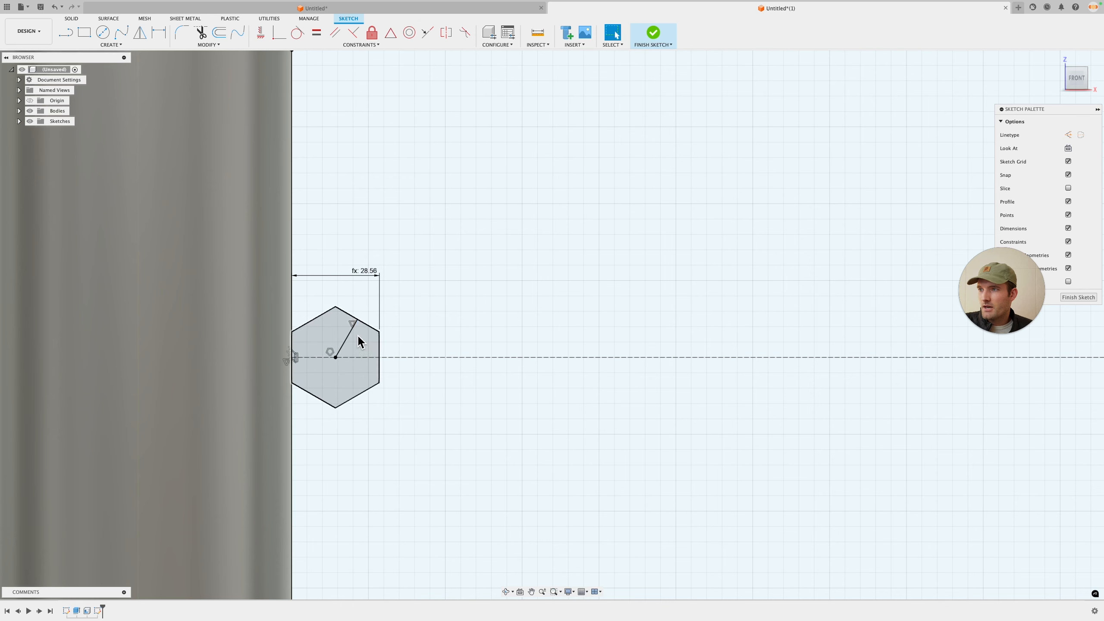
{"action": "left_click", "coordinate": [352, 333]}
{"action": "scroll", "coordinate": [388, 432], "scroll_direction": "down", "scroll_amount": 3}
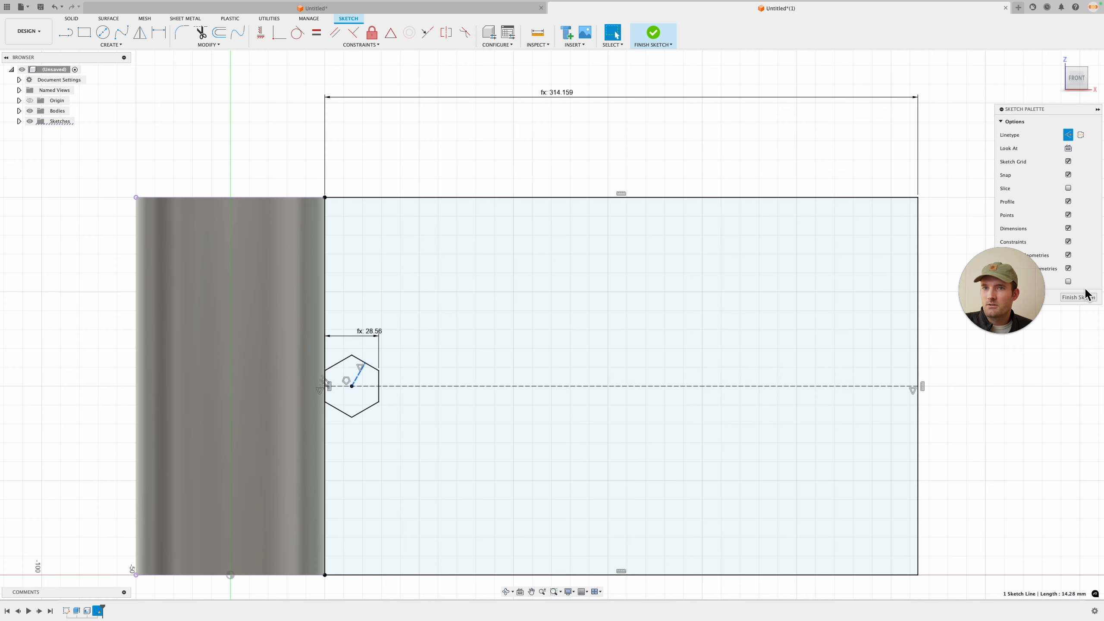
{"action": "left_click", "coordinate": [1079, 297]}
{"action": "left_click", "coordinate": [119, 46]}
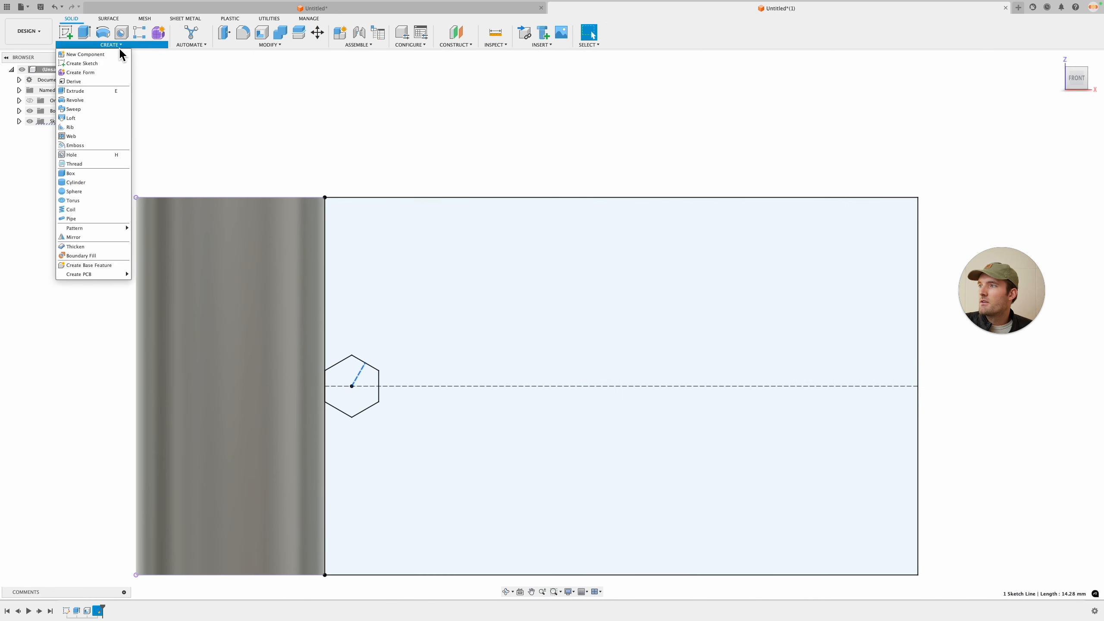
{"action": "mouse_move", "coordinate": [100, 229]}
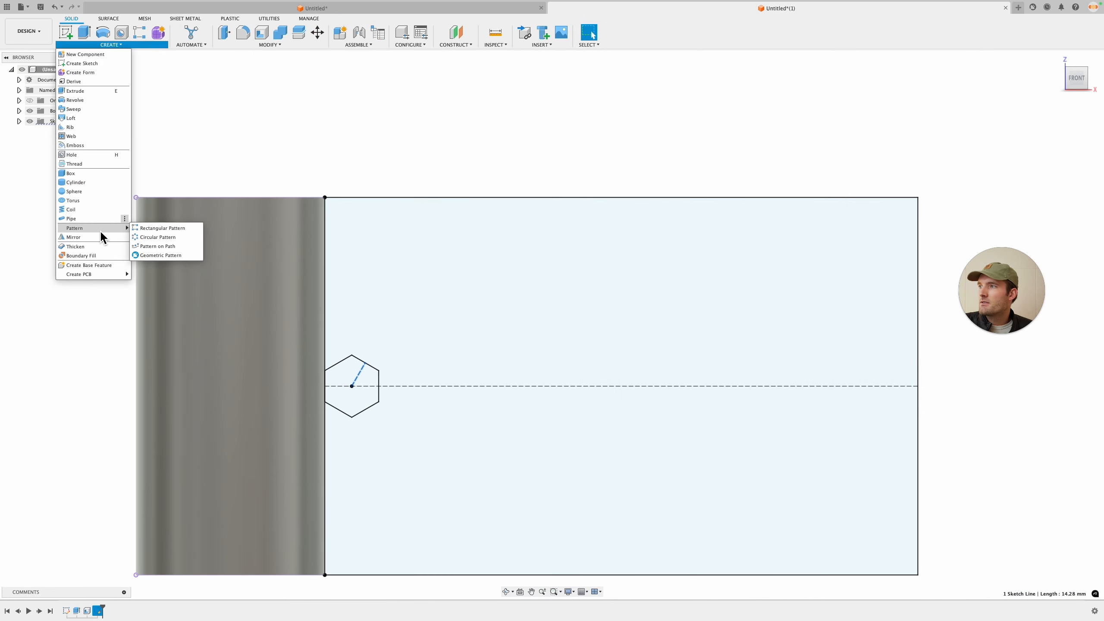
{"action": "left_click", "coordinate": [171, 228]}
{"action": "left_click", "coordinate": [1065, 135]}
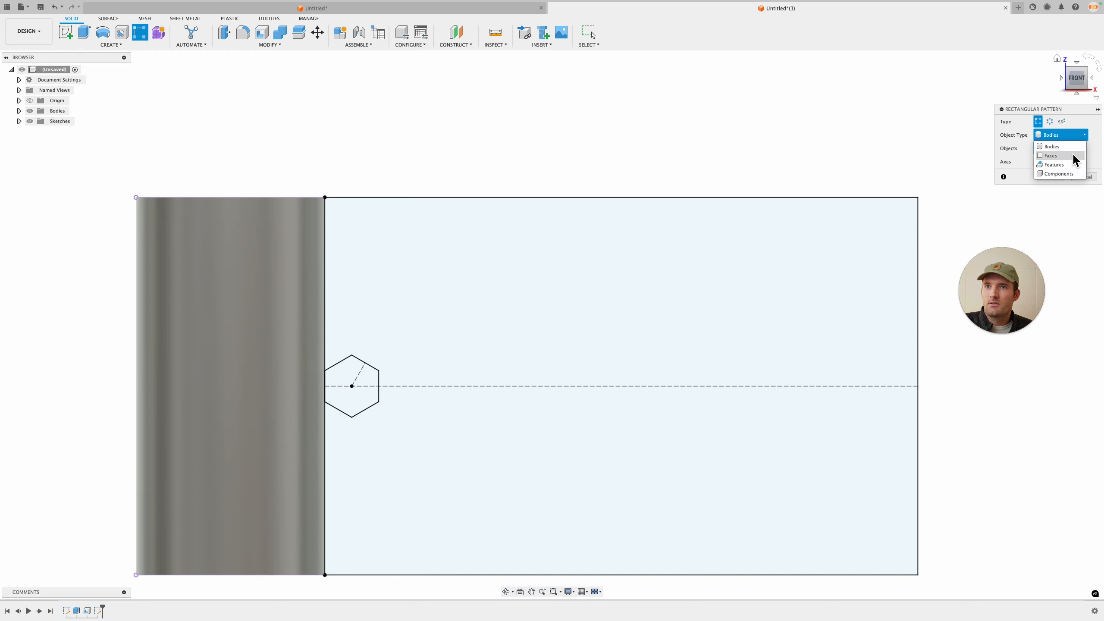
{"action": "left_click", "coordinate": [1067, 171]}
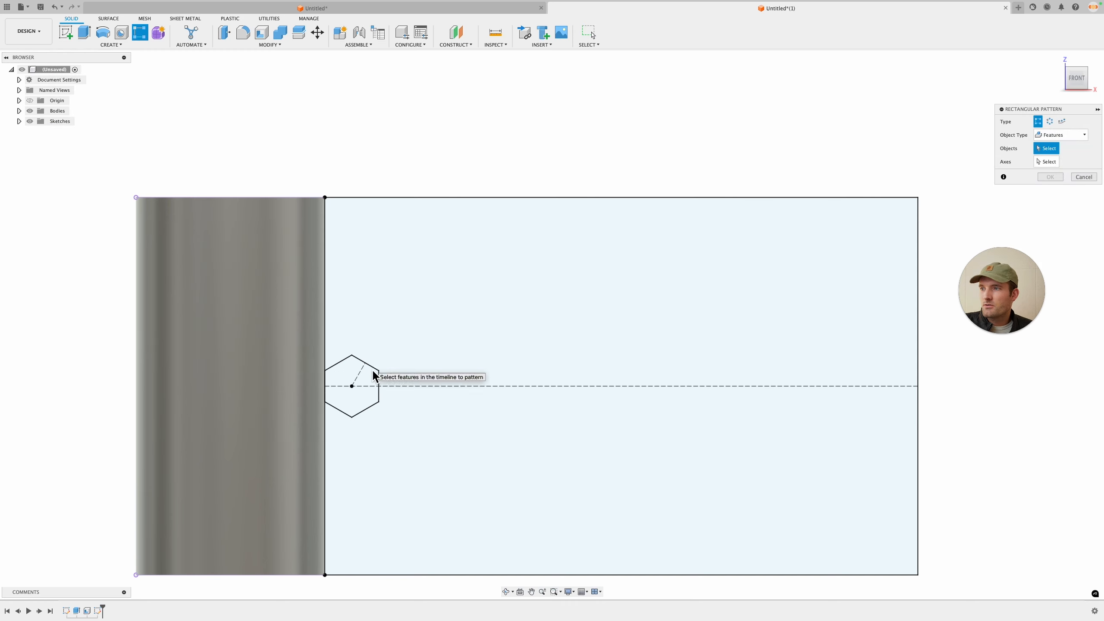
{"action": "left_click", "coordinate": [1087, 178]}
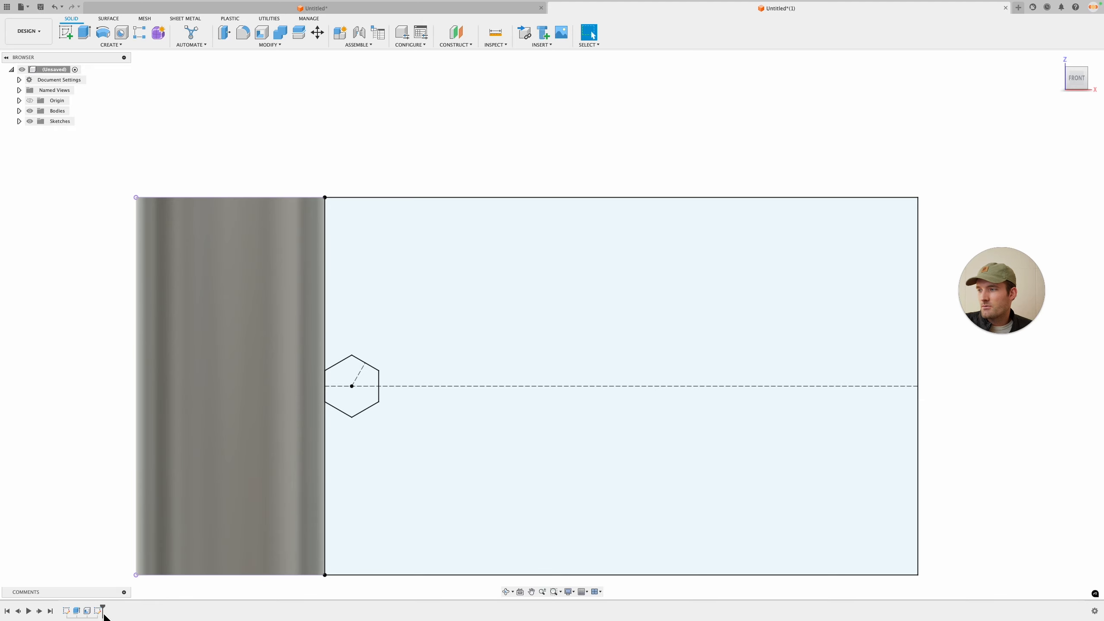
Step: Edit the hexagon sketch again and start a sketch rectangular pattern of the hexagon's six edges
{"action": "right_click", "coordinate": [103, 613]}
{"action": "left_click", "coordinate": [138, 515]}
{"action": "left_click", "coordinate": [111, 44]}
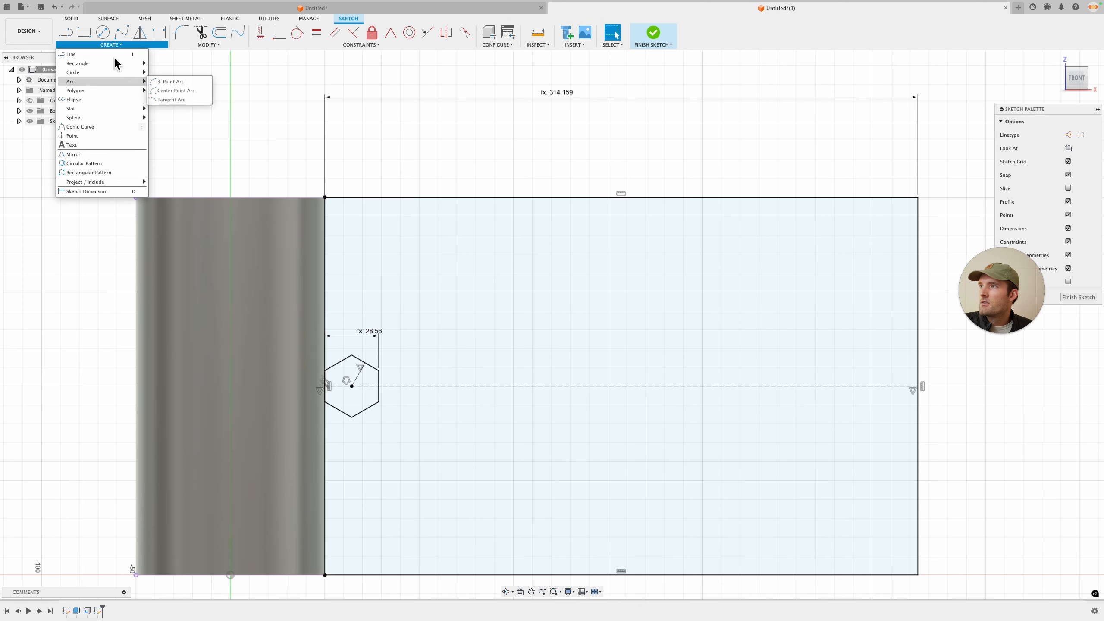
{"action": "left_click", "coordinate": [105, 173]}
{"action": "scroll", "coordinate": [345, 328], "scroll_direction": "up", "scroll_amount": 2}
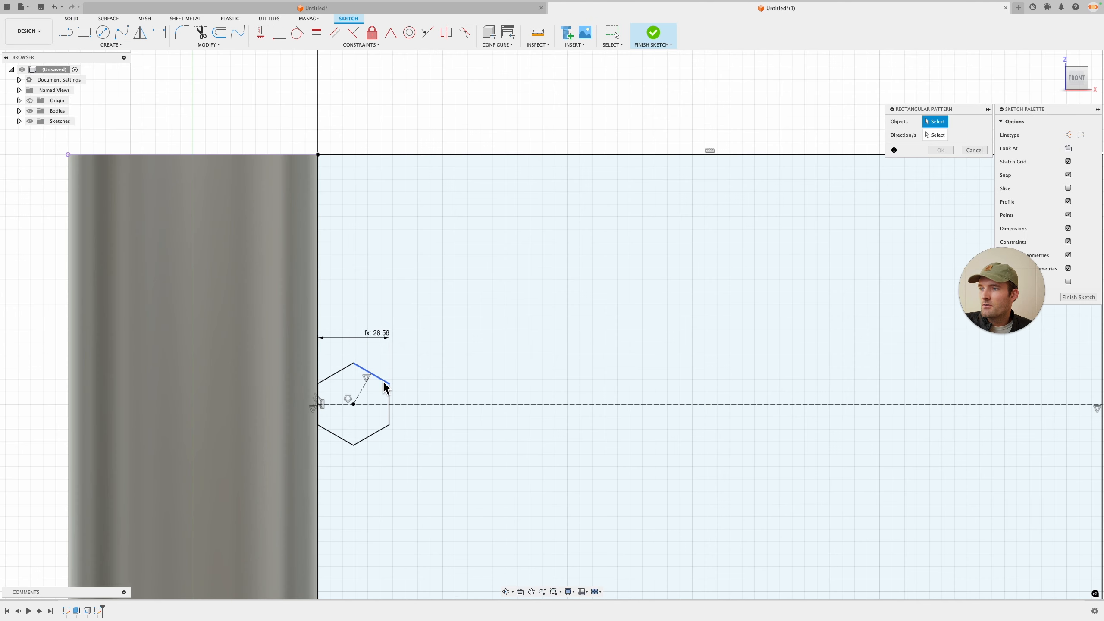
{"action": "left_click", "coordinate": [338, 373]}
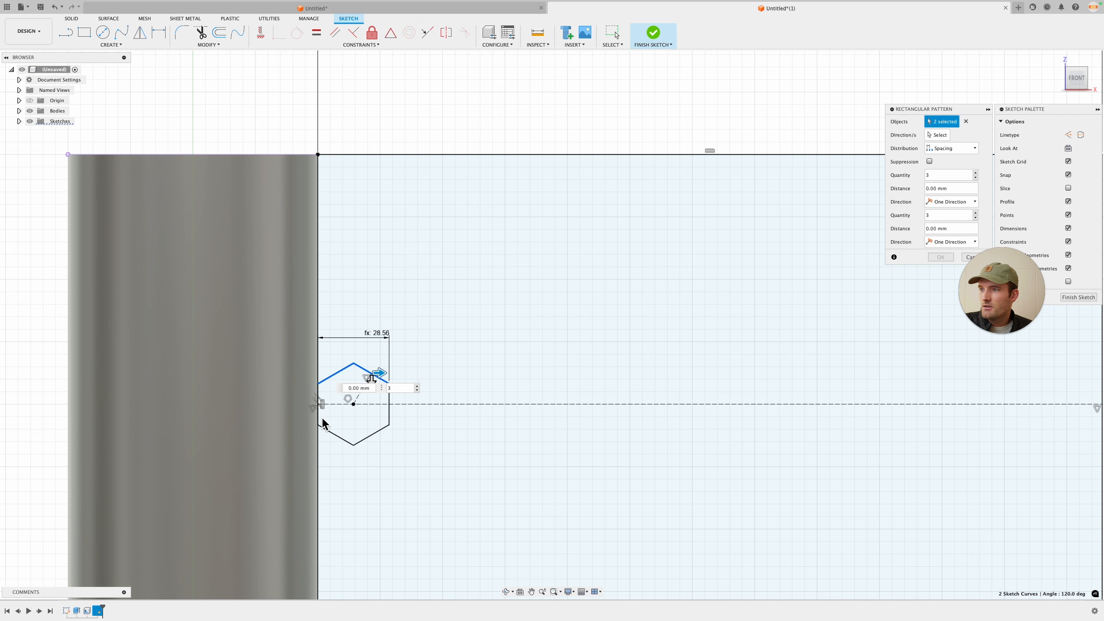
{"action": "left_click", "coordinate": [320, 417]}
{"action": "left_click", "coordinate": [319, 423]}
{"action": "left_click", "coordinate": [319, 441]}
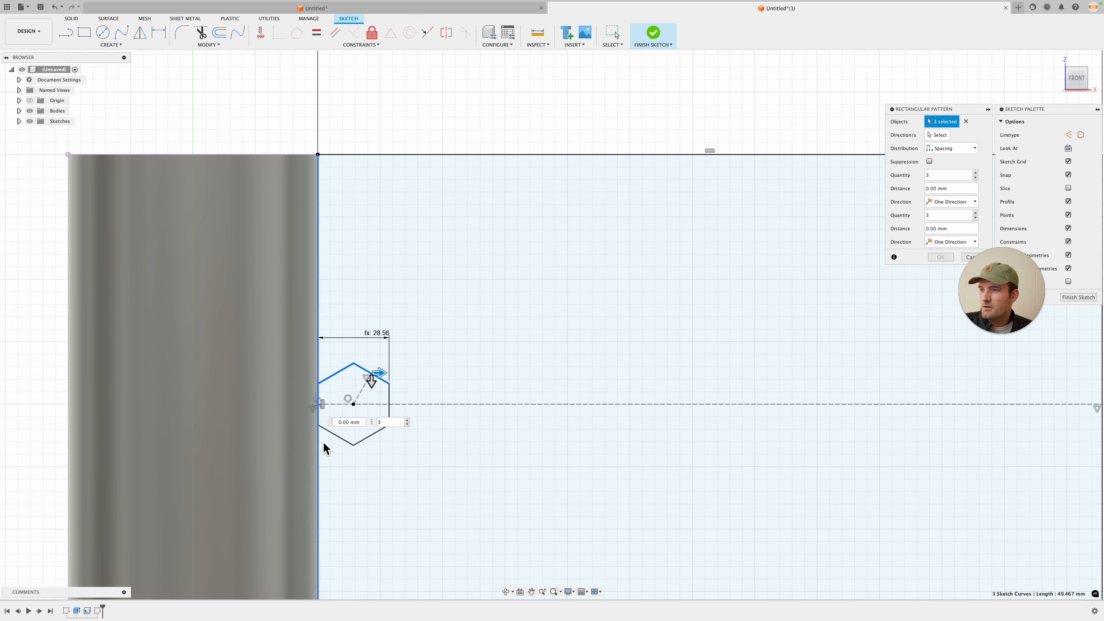
{"action": "left_click", "coordinate": [334, 435]}
{"action": "left_click", "coordinate": [376, 432]}
{"action": "left_click", "coordinate": [391, 406]}
{"action": "left_click", "coordinate": [391, 403]}
{"action": "left_click", "coordinate": [391, 399]}
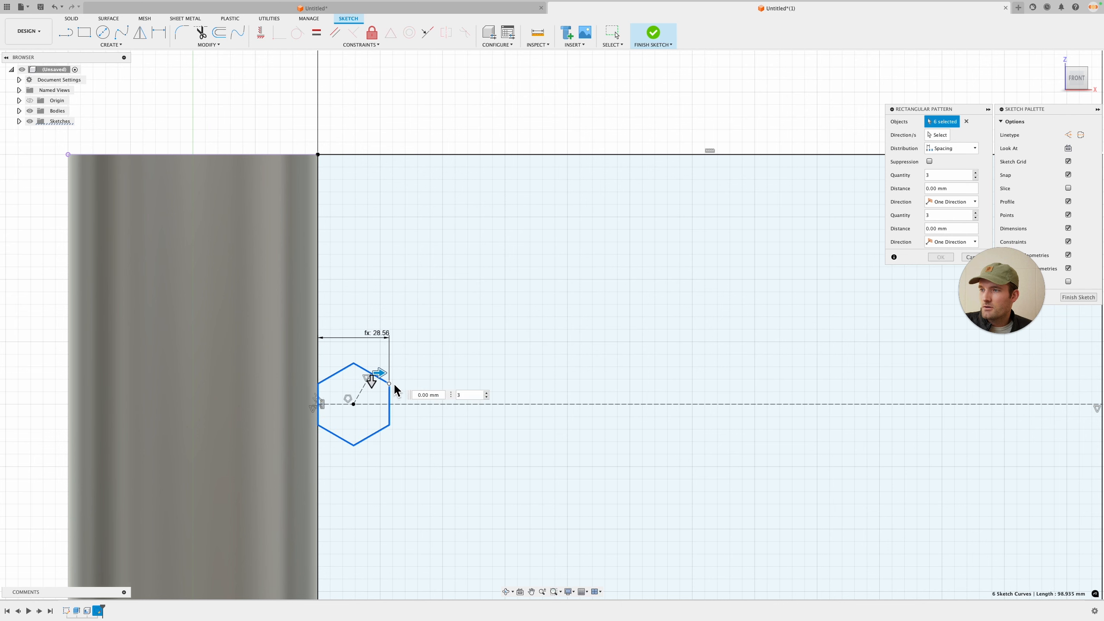
Step: Set the pattern directions to the horizontal and diagonal construction lines, with distances of 35 mm and 45 mm
{"action": "left_click", "coordinate": [947, 136]}
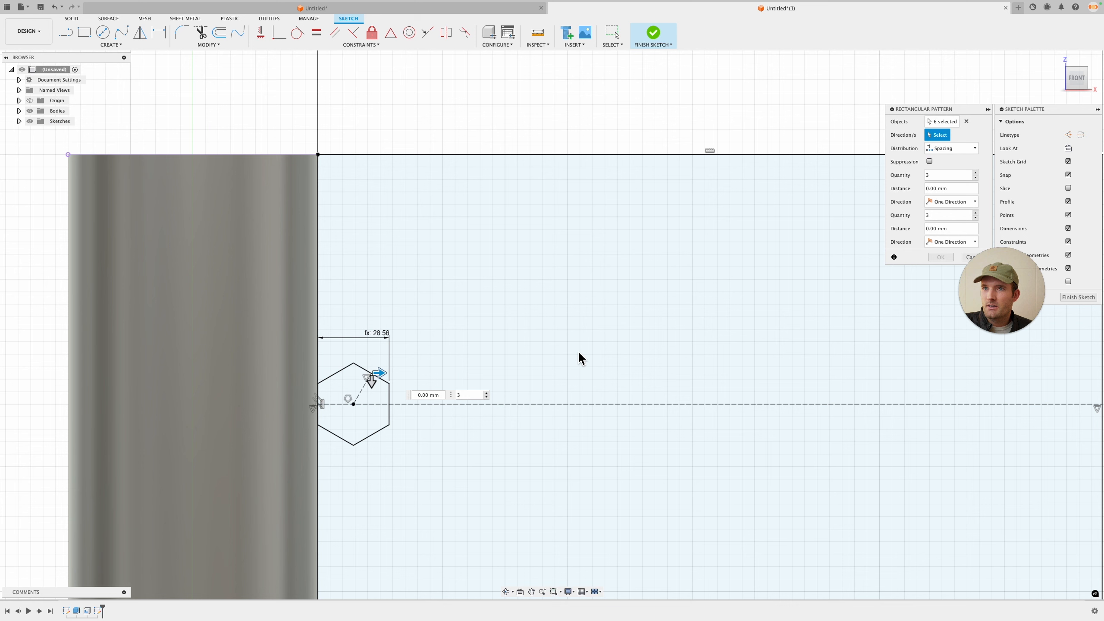
{"action": "left_click", "coordinate": [368, 393]}
{"action": "left_click", "coordinate": [435, 405]}
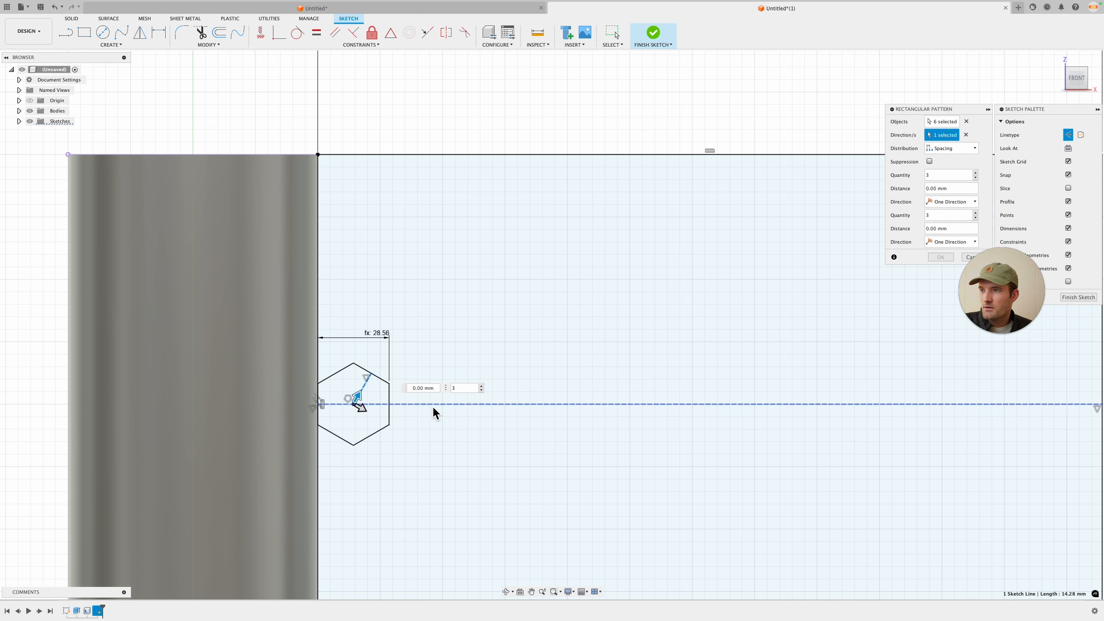
{"action": "type", "text": "45"}
{"action": "key", "text": "Tab"}
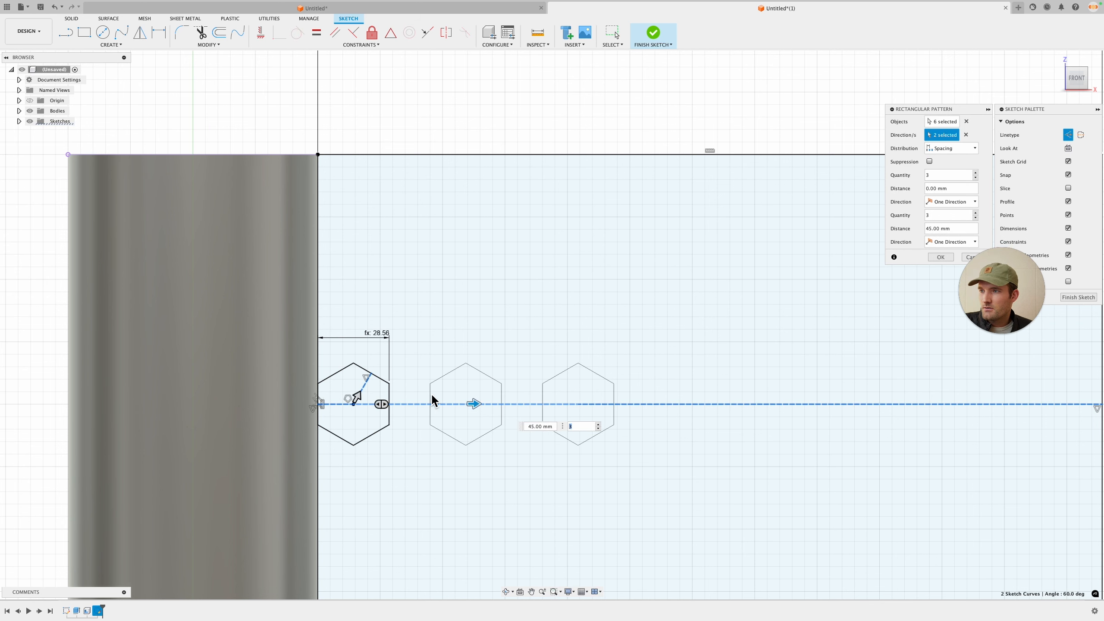
{"action": "left_click_drag", "start_coordinate": [360, 402], "coordinate": [413, 336]}
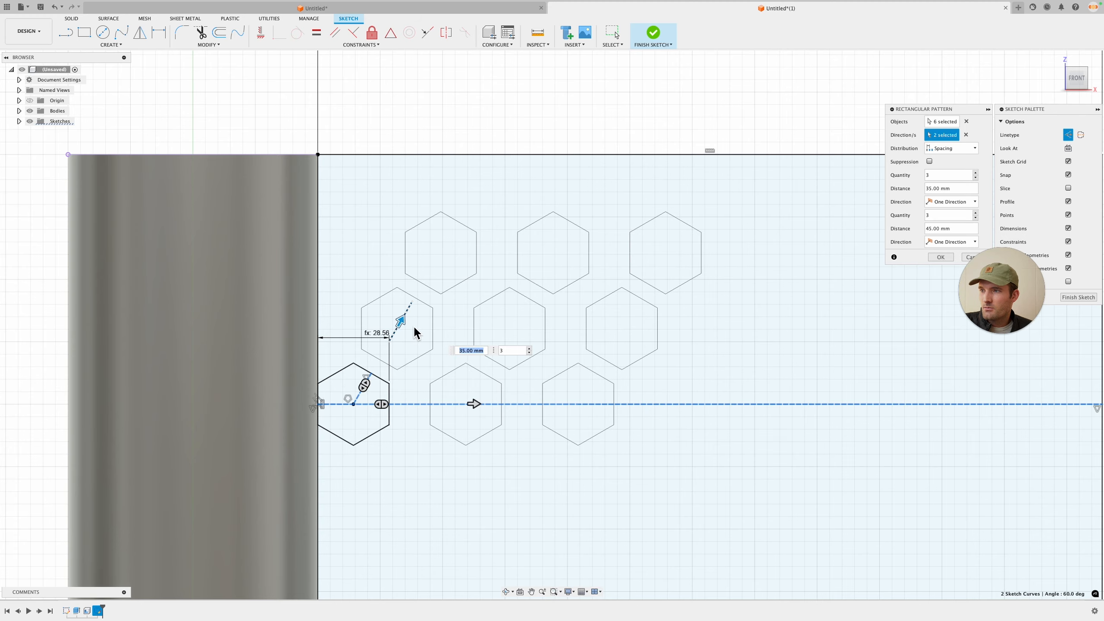
Step: Set both pattern direction distances to the spacing parameter
{"action": "scroll", "coordinate": [413, 328], "scroll_direction": "down", "scroll_amount": 1}
{"action": "middle_click_drag", "start_coordinate": [513, 333], "coordinate": [466, 335]}
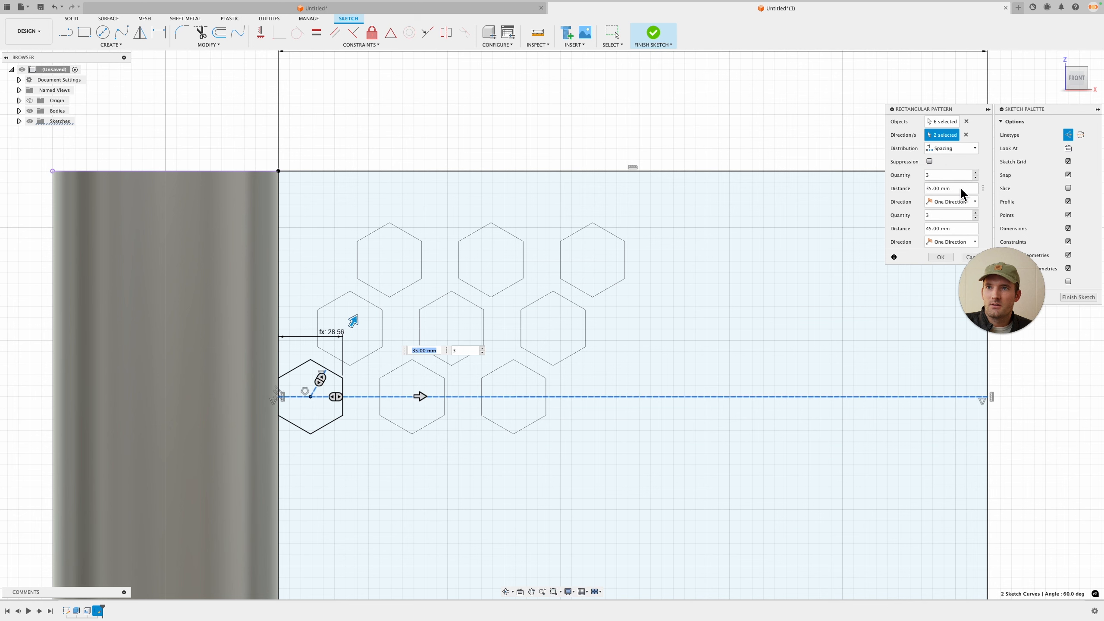
{"action": "left_click", "coordinate": [930, 189]}
{"action": "type", "text": "spacing"}
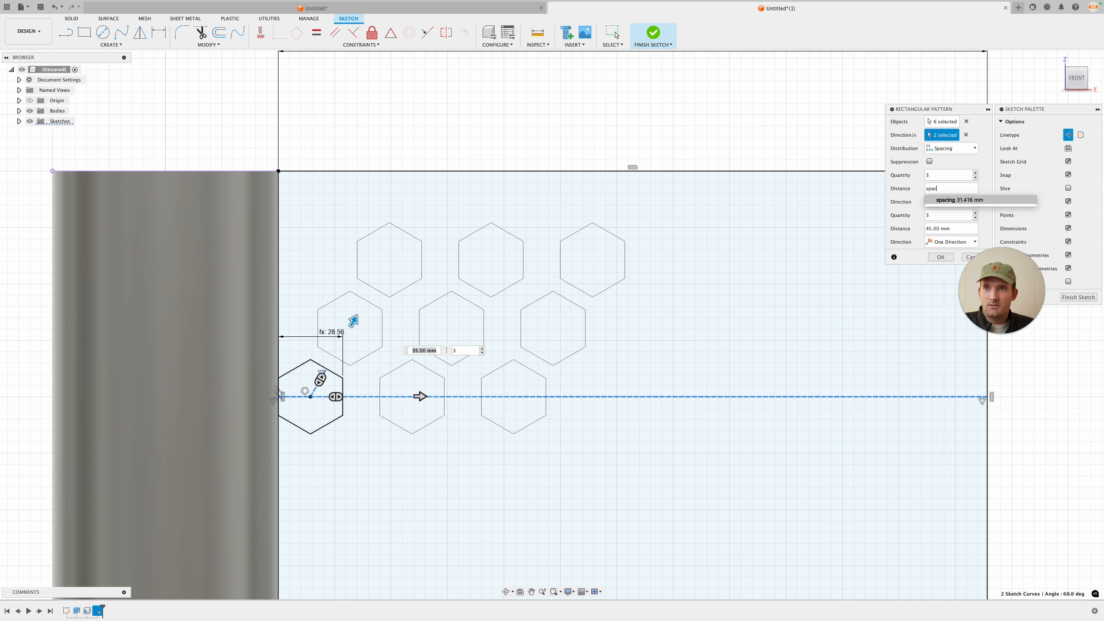
{"action": "key", "text": "Return"}
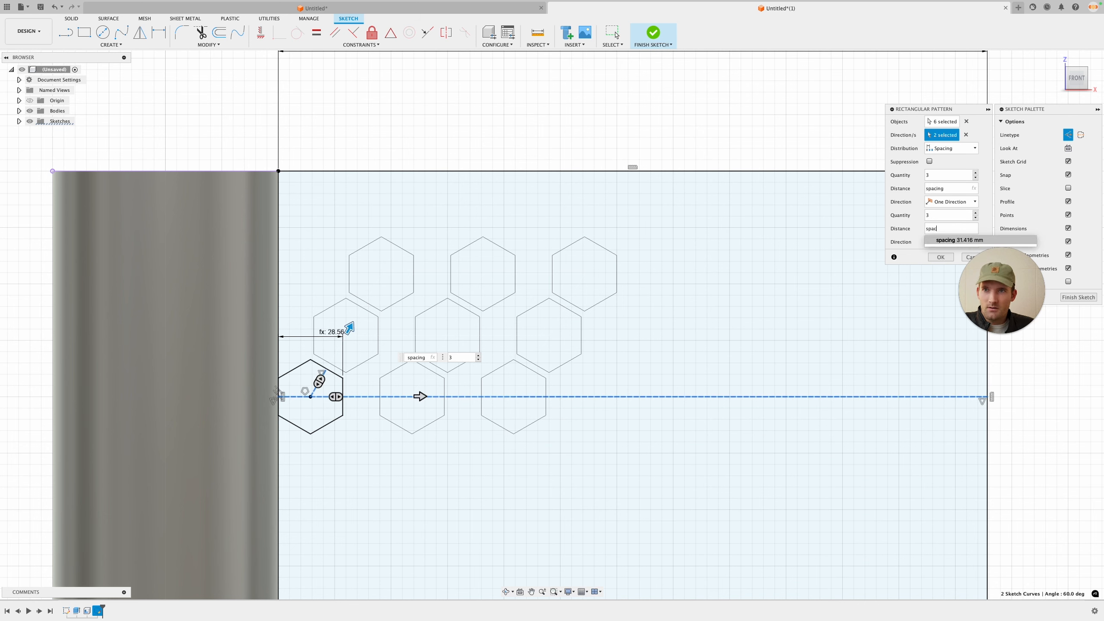
{"action": "left_click", "coordinate": [940, 229]}
{"action": "type", "text": "spacing"}
{"action": "key", "text": "Return"}
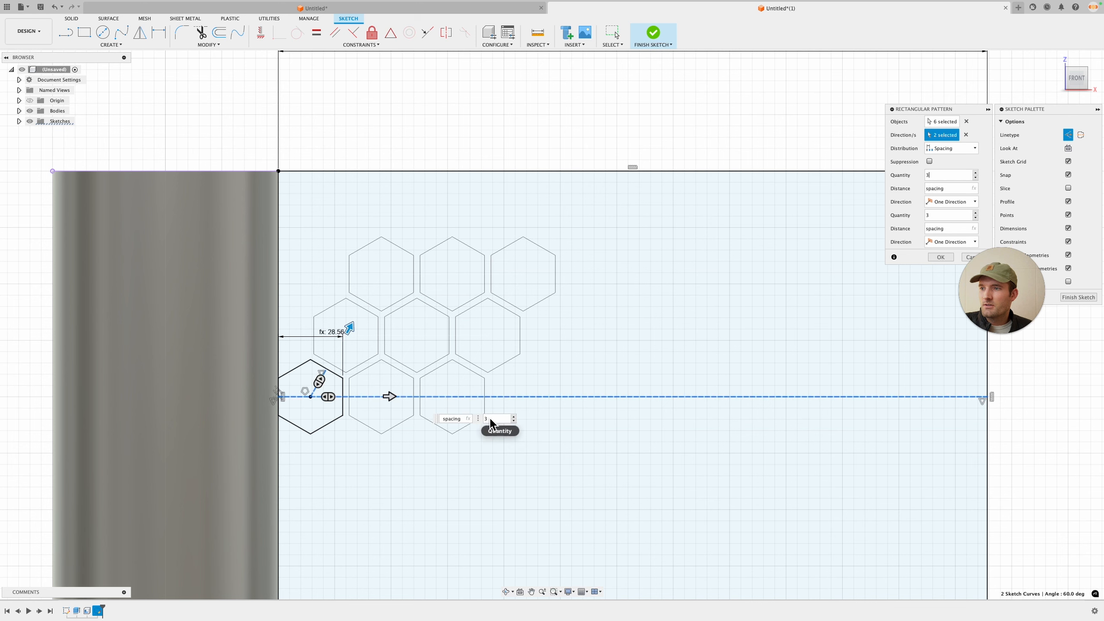
Step: Set both pattern direction quantities to the hex_number parameter
{"action": "type", "text": "hex_number"}
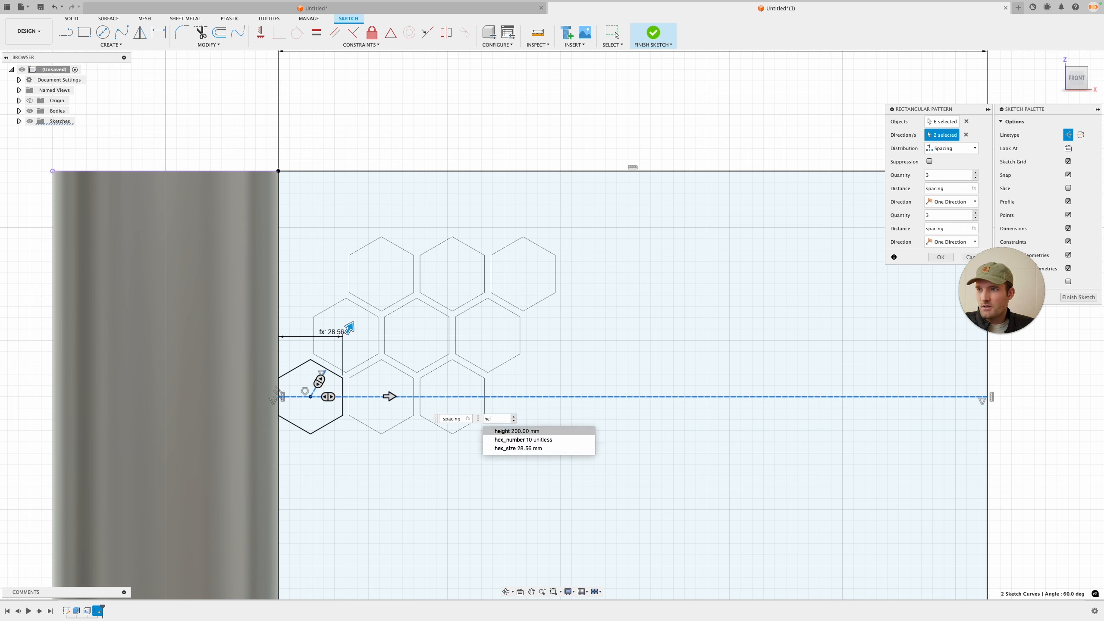
{"action": "key", "text": "Return"}
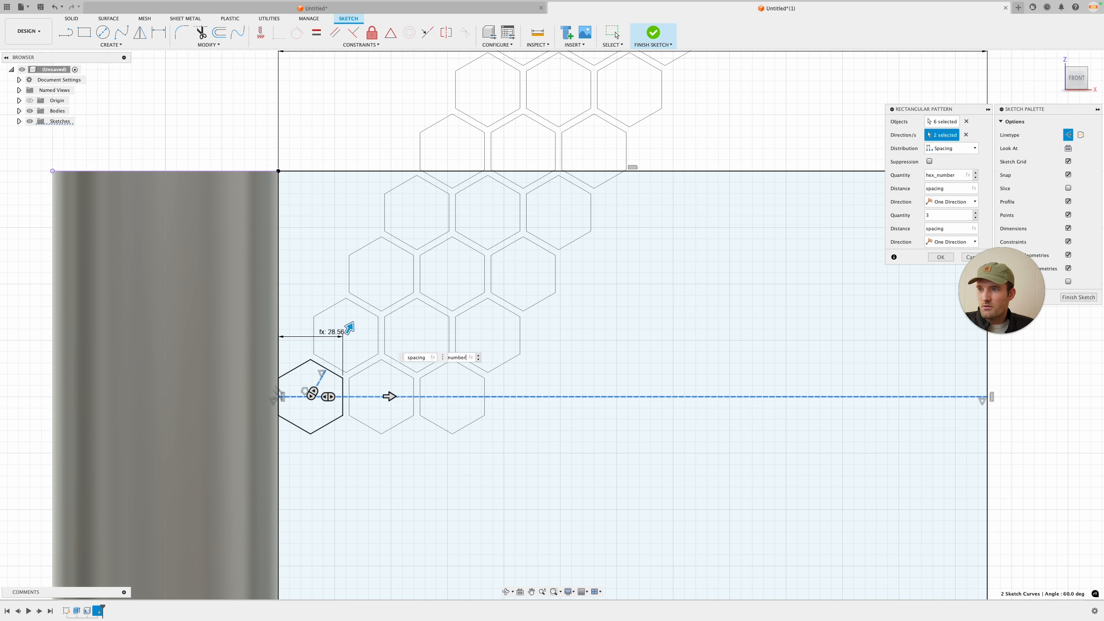
{"action": "left_click", "coordinate": [389, 400]}
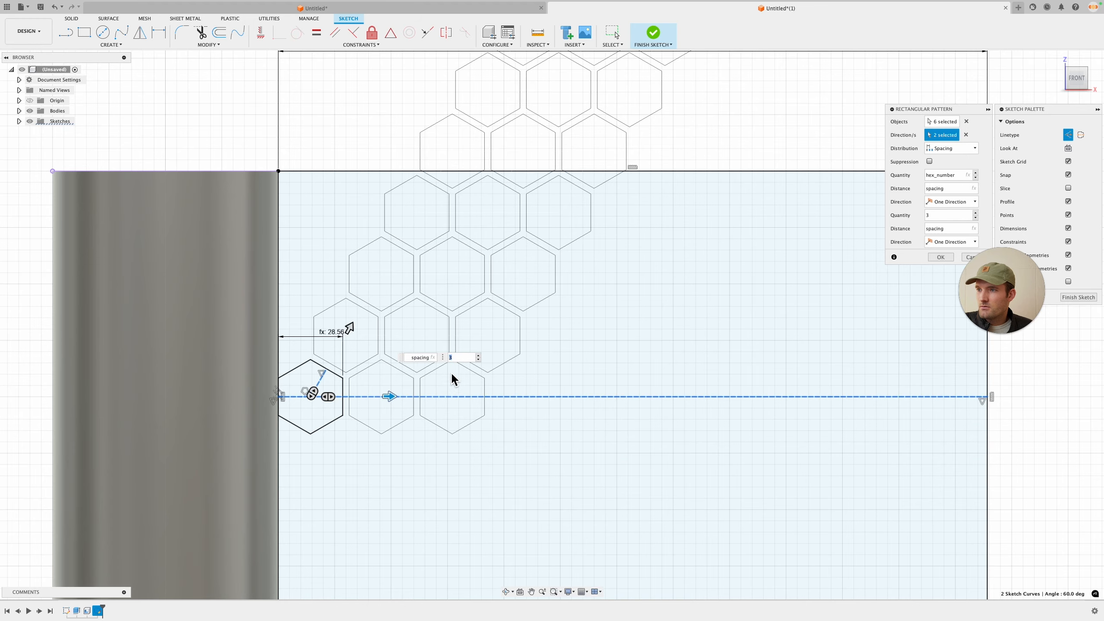
{"action": "type", "text": "hex_number"}
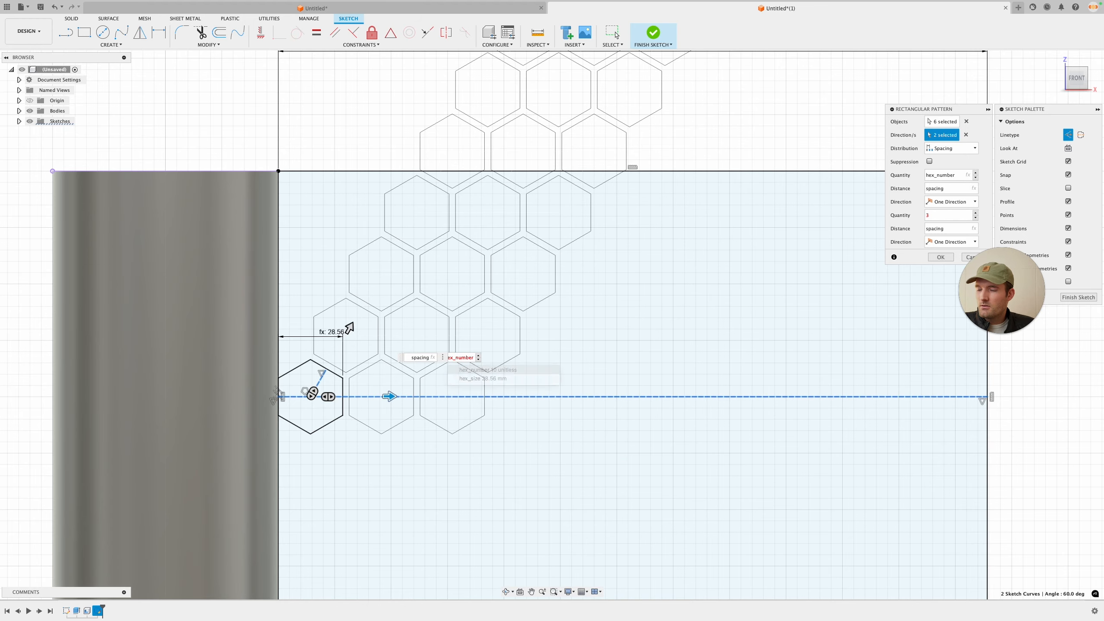
{"action": "key", "text": "Return"}
Step: Examine how far the hexagon pattern extends across the rectangle and review the pattern's quantity and distance fields
{"action": "scroll", "coordinate": [338, 404], "scroll_direction": "down", "scroll_amount": 3}
{"action": "middle_click_drag", "start_coordinate": [611, 431], "coordinate": [503, 435]}
{"action": "scroll", "coordinate": [723, 398], "scroll_direction": "up", "scroll_amount": 5}
{"action": "scroll", "coordinate": [721, 398], "scroll_direction": "up", "scroll_amount": 4}
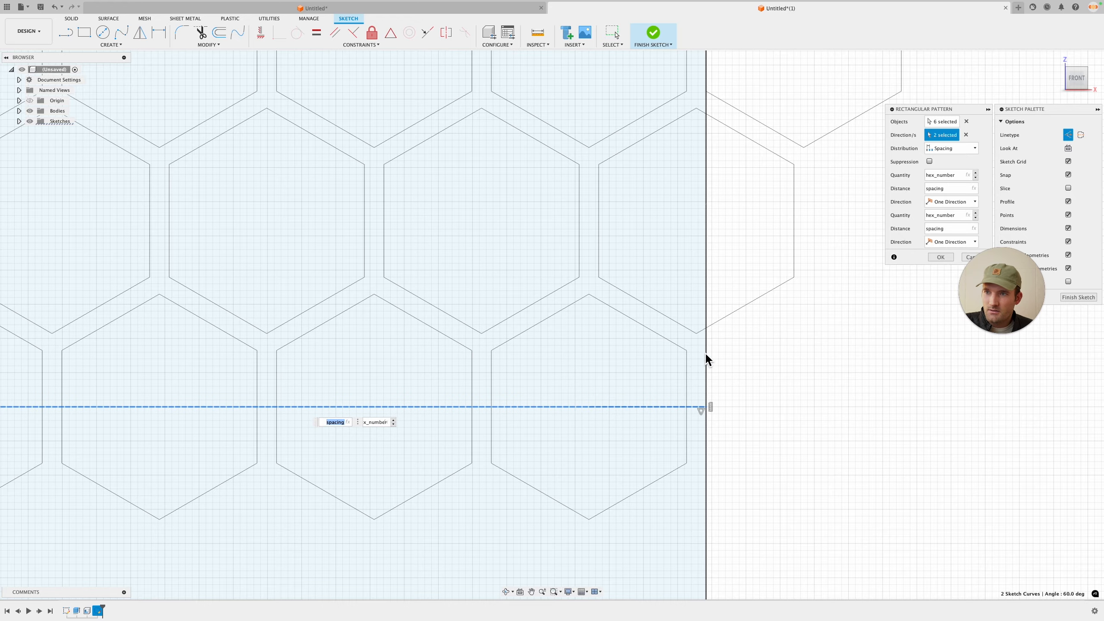
{"action": "scroll", "coordinate": [688, 374], "scroll_direction": "down", "scroll_amount": 6}
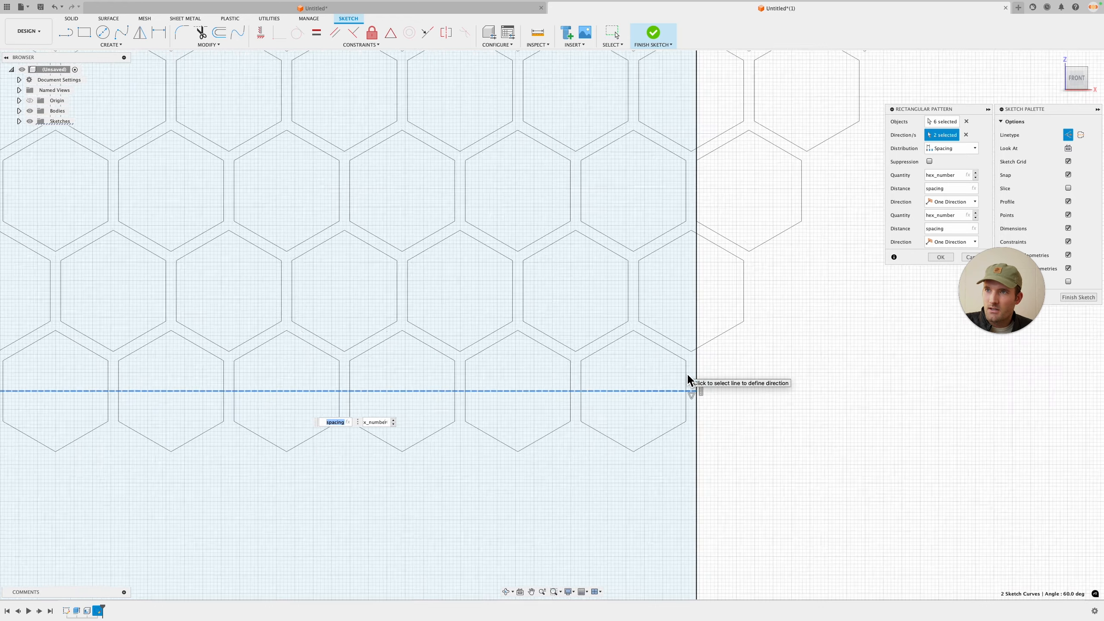
{"action": "scroll", "coordinate": [688, 409], "scroll_direction": "up", "scroll_amount": 8}
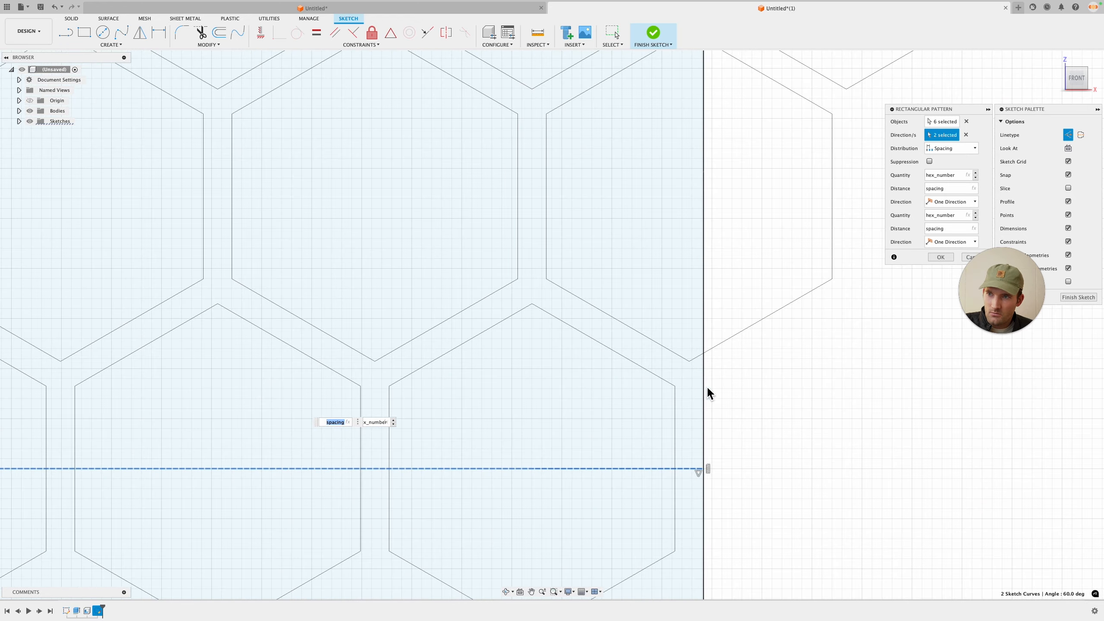
{"action": "scroll", "coordinate": [708, 386], "scroll_direction": "down", "scroll_amount": 6}
{"action": "mouse_move", "coordinate": [554, 432]}
{"action": "middle_mouse_down"}
{"action": "mouse_move", "coordinate": [851, 376]}
{"action": "mouse_move", "coordinate": [1006, 361]}
{"action": "middle_mouse_up"}
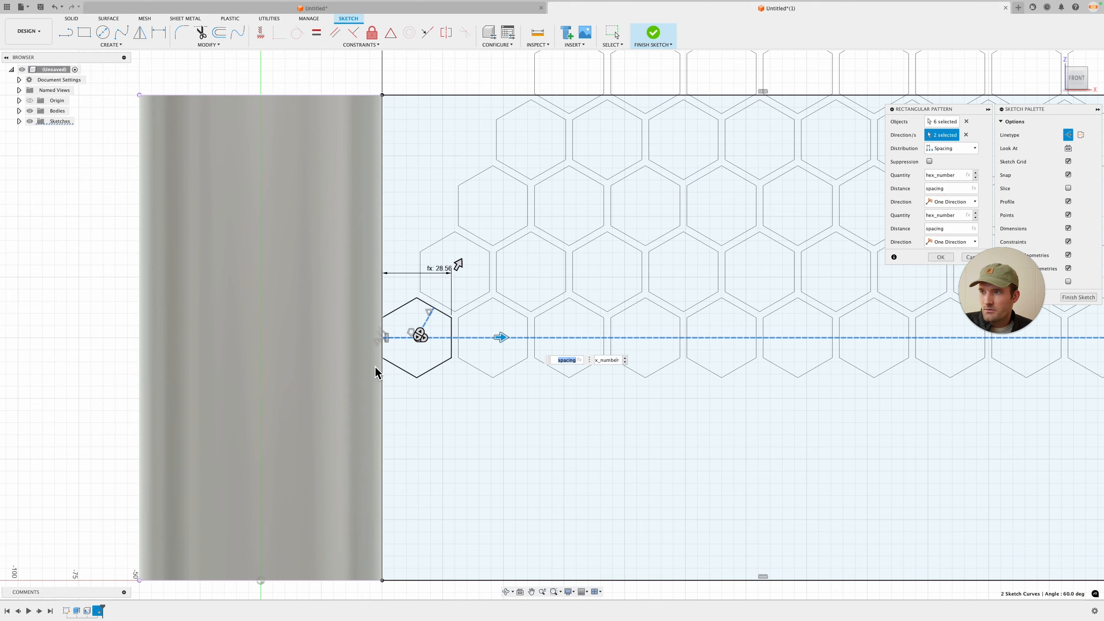
{"action": "scroll", "coordinate": [375, 368], "scroll_direction": "up", "scroll_amount": 3}
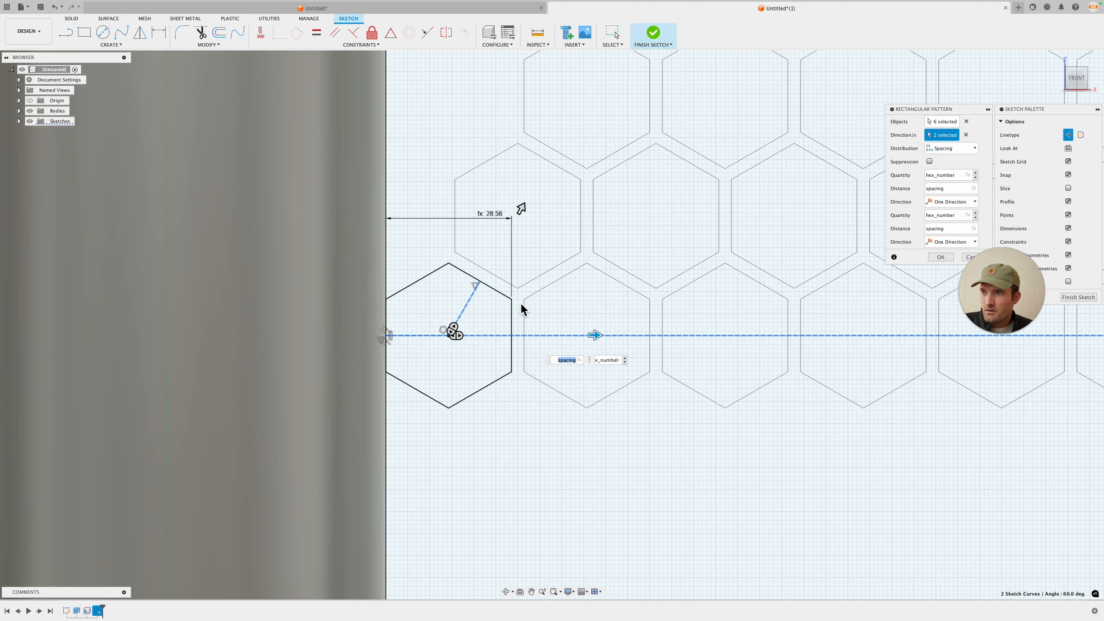
{"action": "scroll", "coordinate": [521, 348], "scroll_direction": "down", "scroll_amount": 6}
{"action": "middle_click_drag", "start_coordinate": [850, 434], "coordinate": [594, 451]}
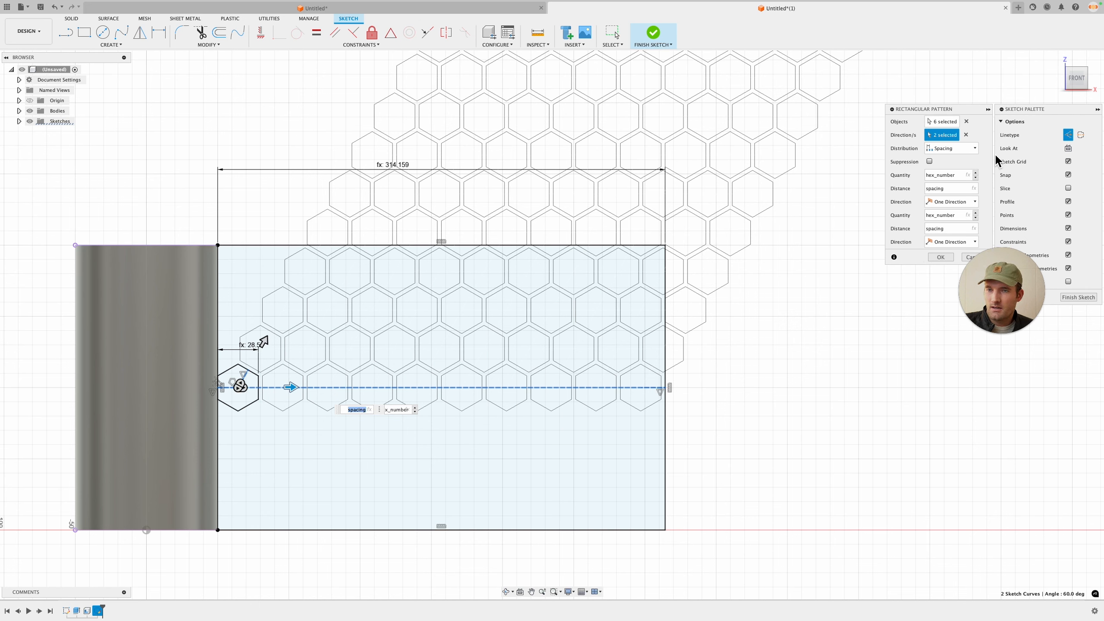
{"action": "left_click", "coordinate": [952, 190]}
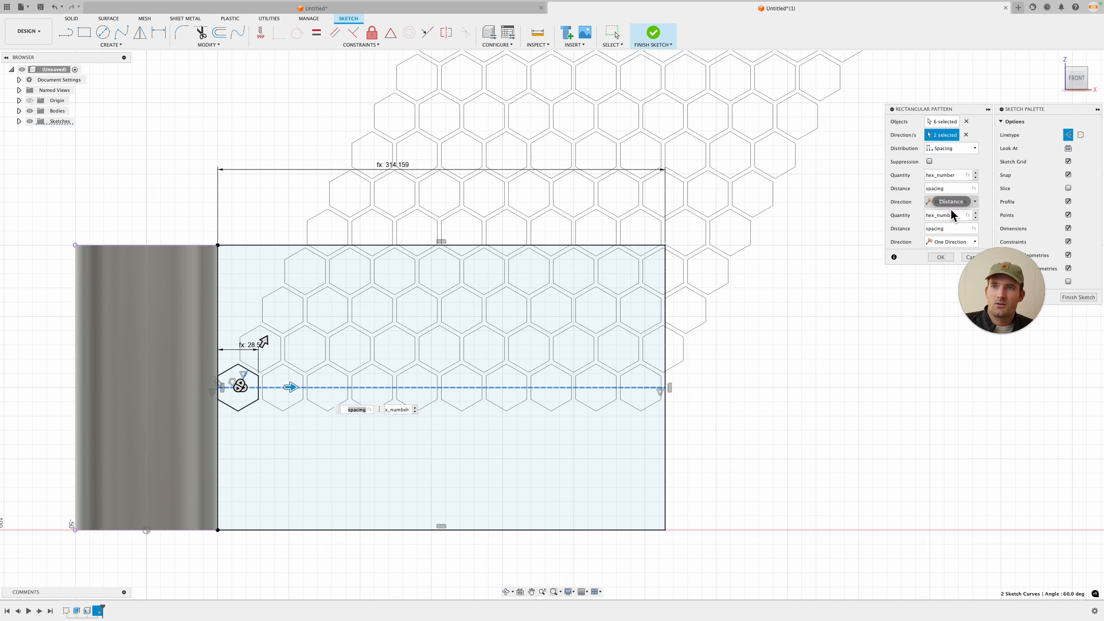
{"action": "left_click_drag", "start_coordinate": [958, 216], "coordinate": [929, 216]}
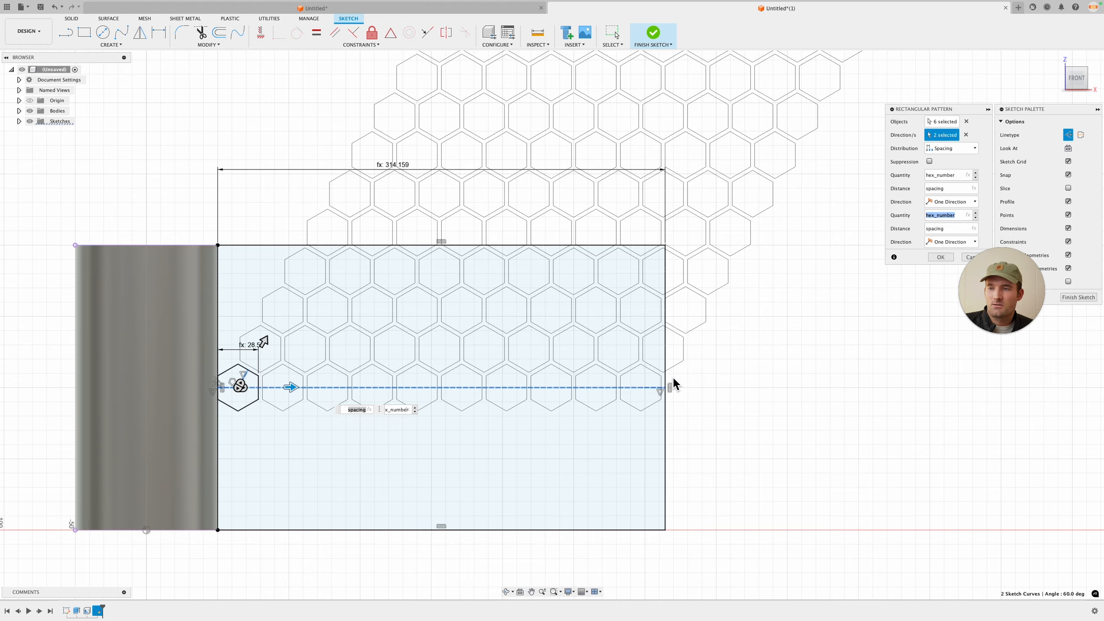
{"action": "scroll", "coordinate": [669, 385], "scroll_direction": "up", "scroll_amount": 8}
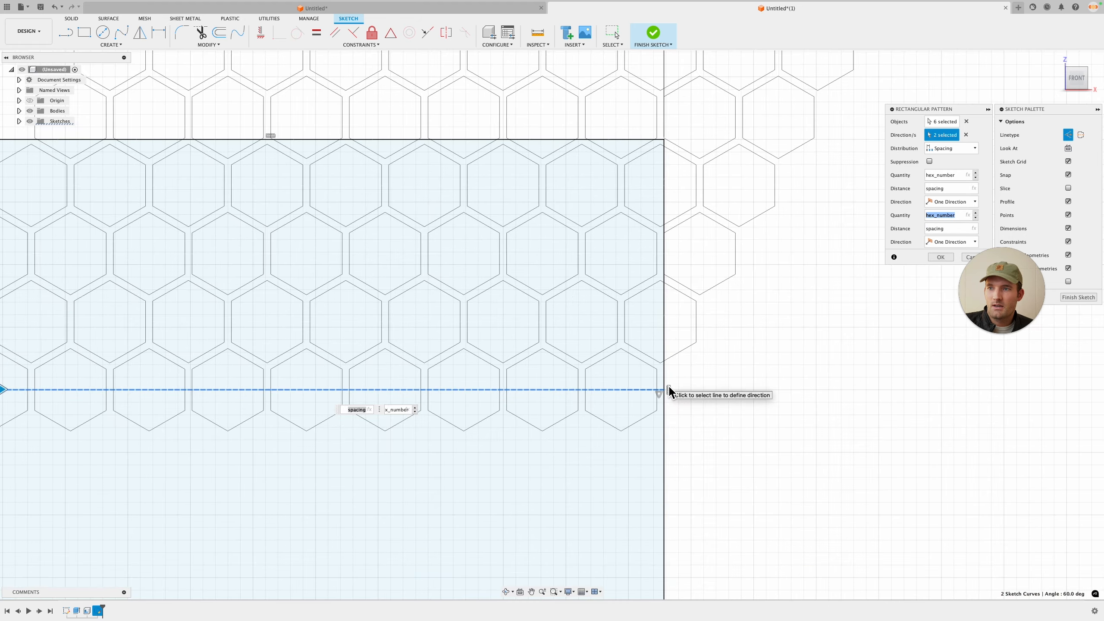
{"action": "scroll", "coordinate": [659, 408], "scroll_direction": "down", "scroll_amount": 5}
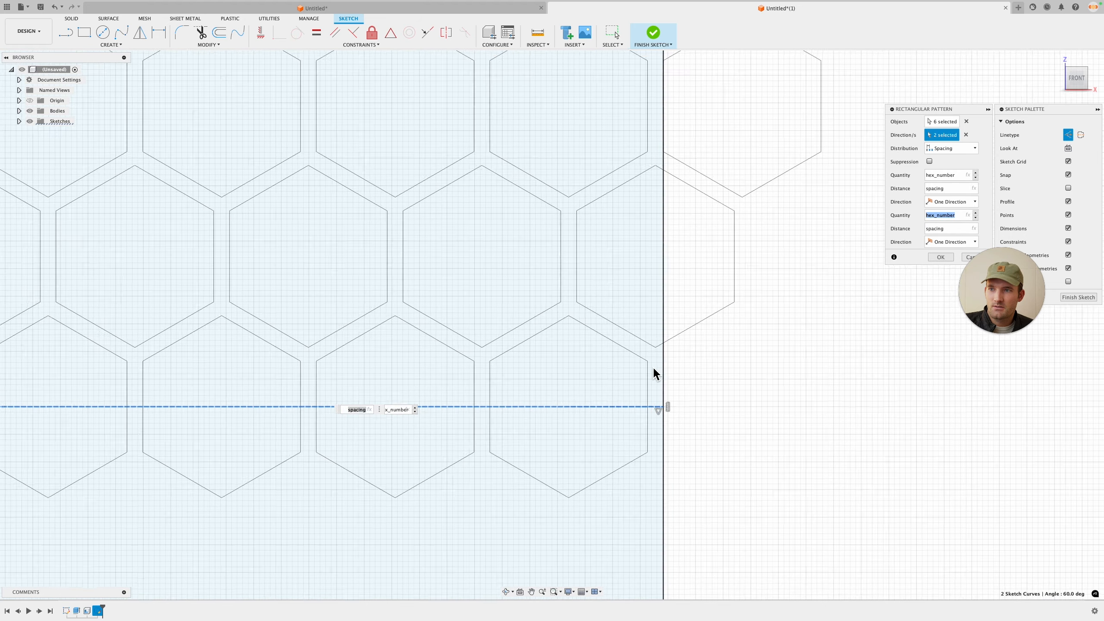
{"action": "scroll", "coordinate": [490, 384], "scroll_direction": "down", "scroll_amount": 3}
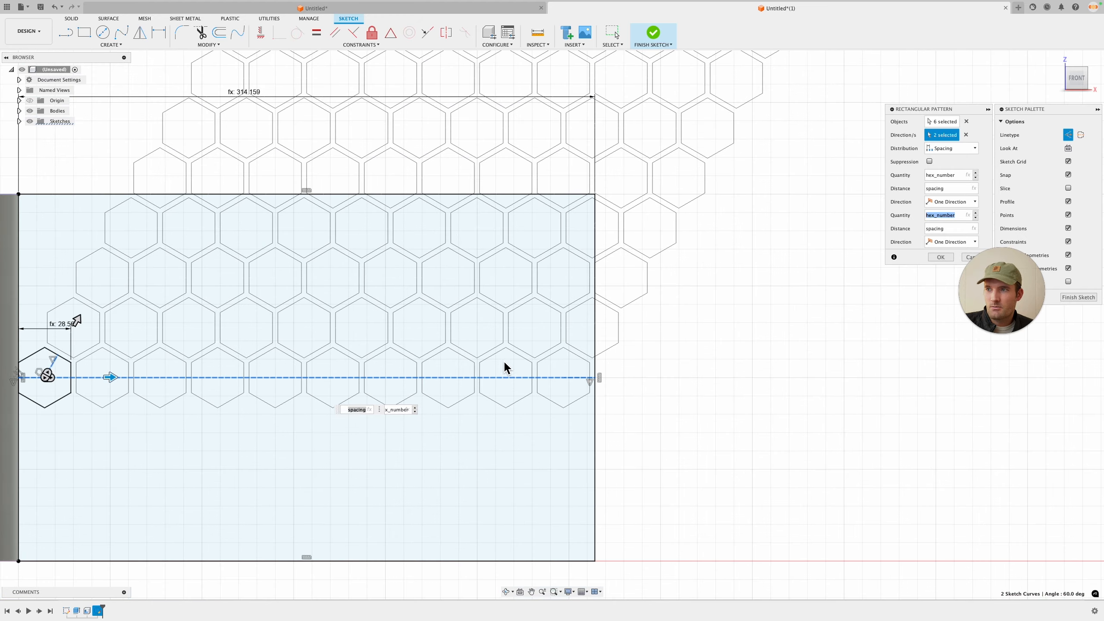
{"action": "scroll", "coordinate": [659, 294], "scroll_direction": "down", "scroll_amount": 2}
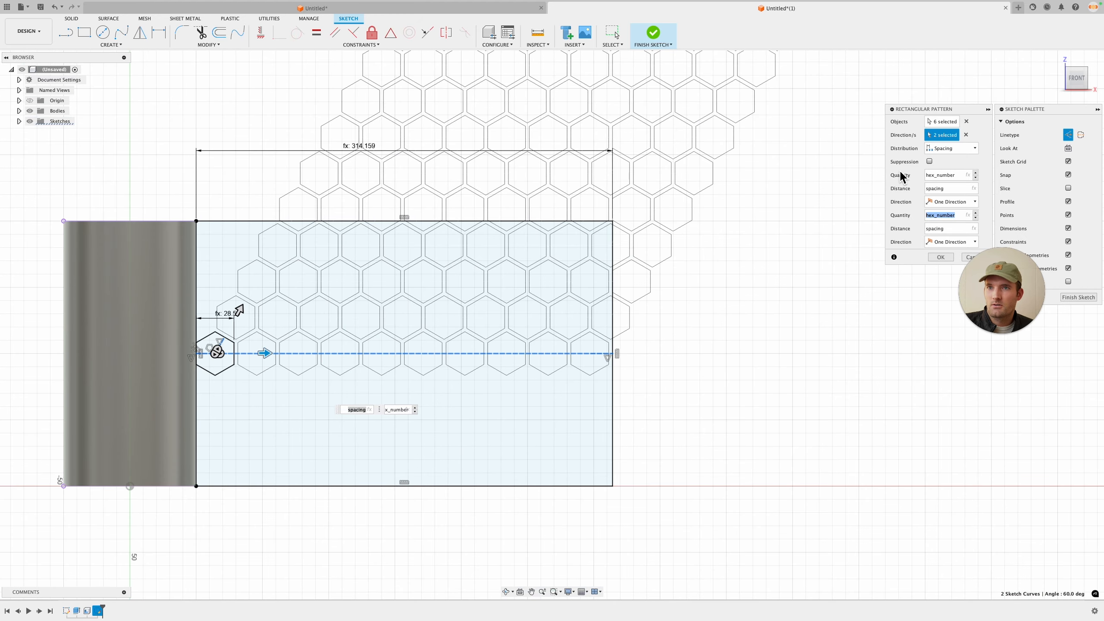
{"action": "left_click", "coordinate": [947, 189]}
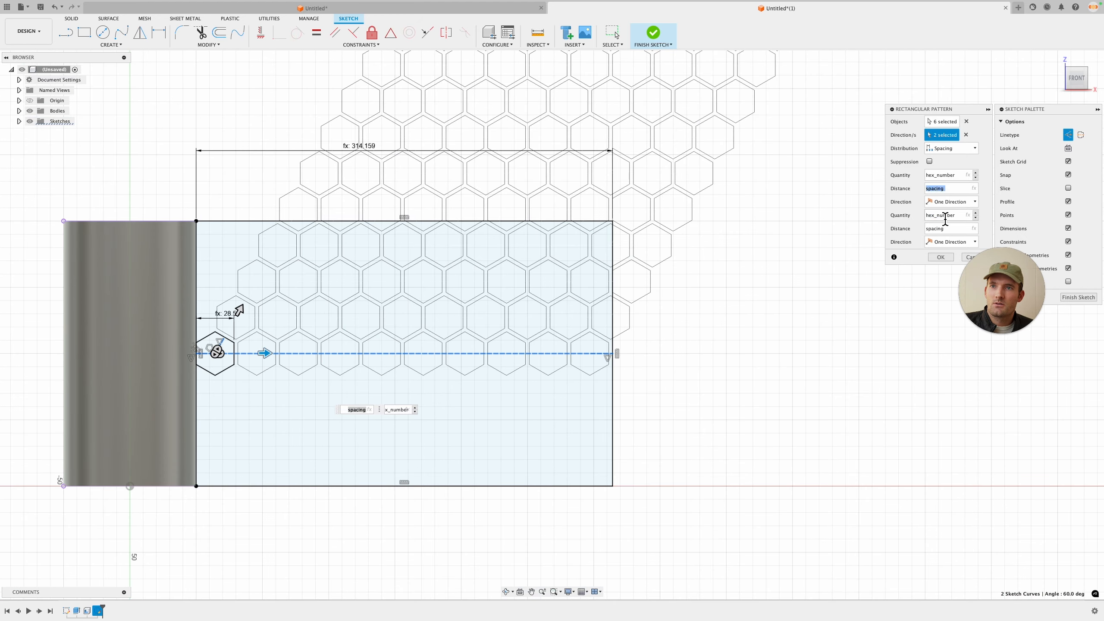
Step: Set both pattern directions to Symmetric
{"action": "left_click", "coordinate": [941, 175]}
{"action": "scroll", "coordinate": [560, 261], "scroll_direction": "down", "scroll_amount": 2}
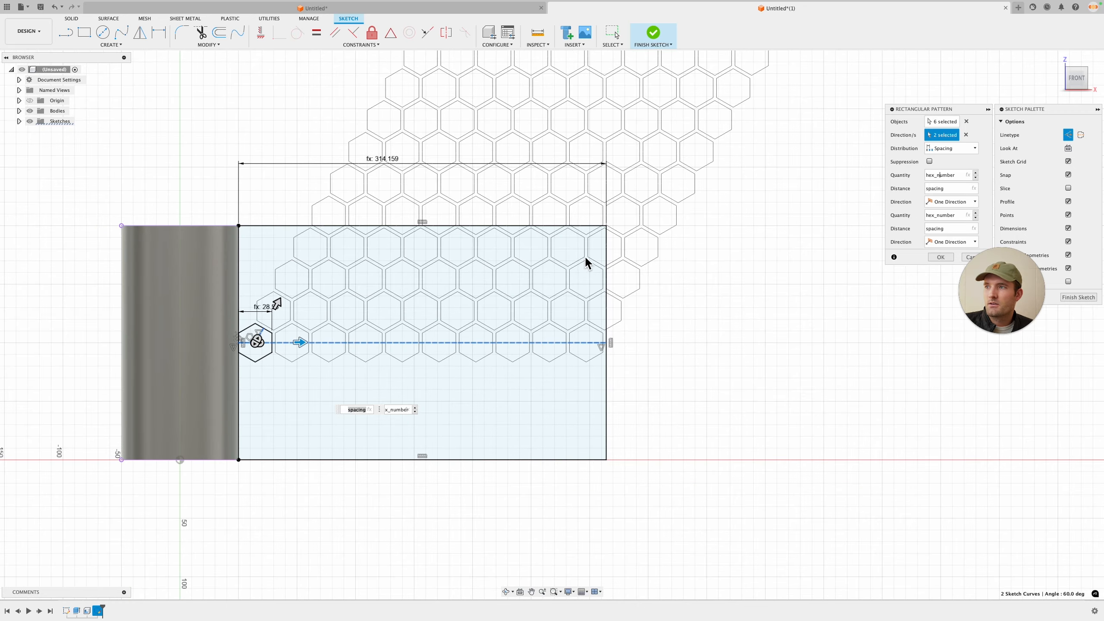
{"action": "left_click", "coordinate": [961, 242]}
{"action": "left_click", "coordinate": [954, 263]}
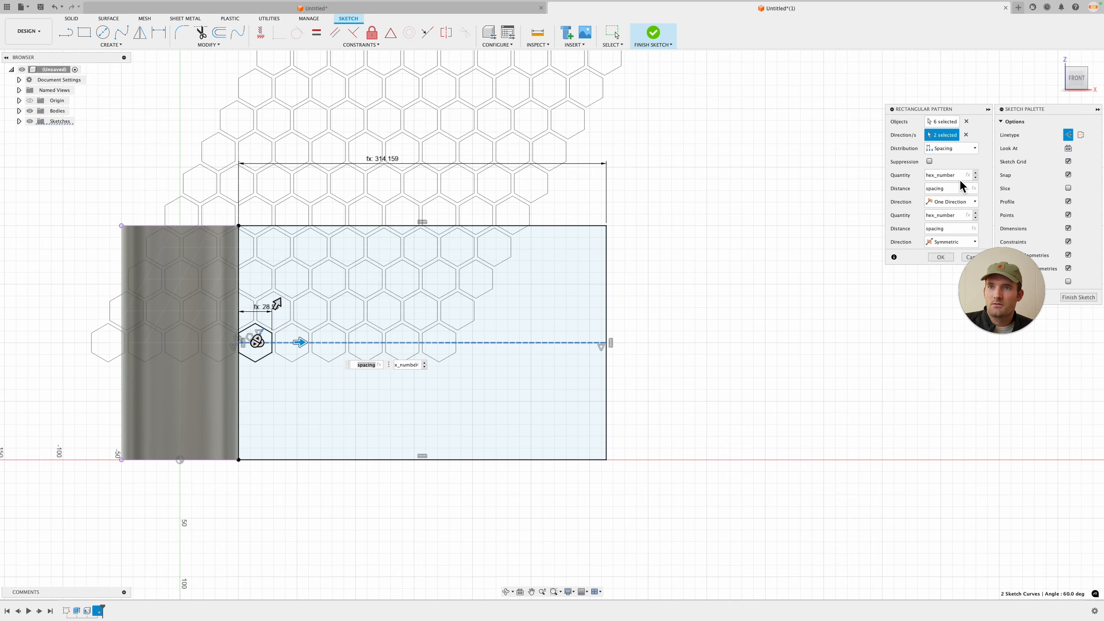
{"action": "left_click", "coordinate": [958, 202]}
{"action": "left_click", "coordinate": [949, 223]}
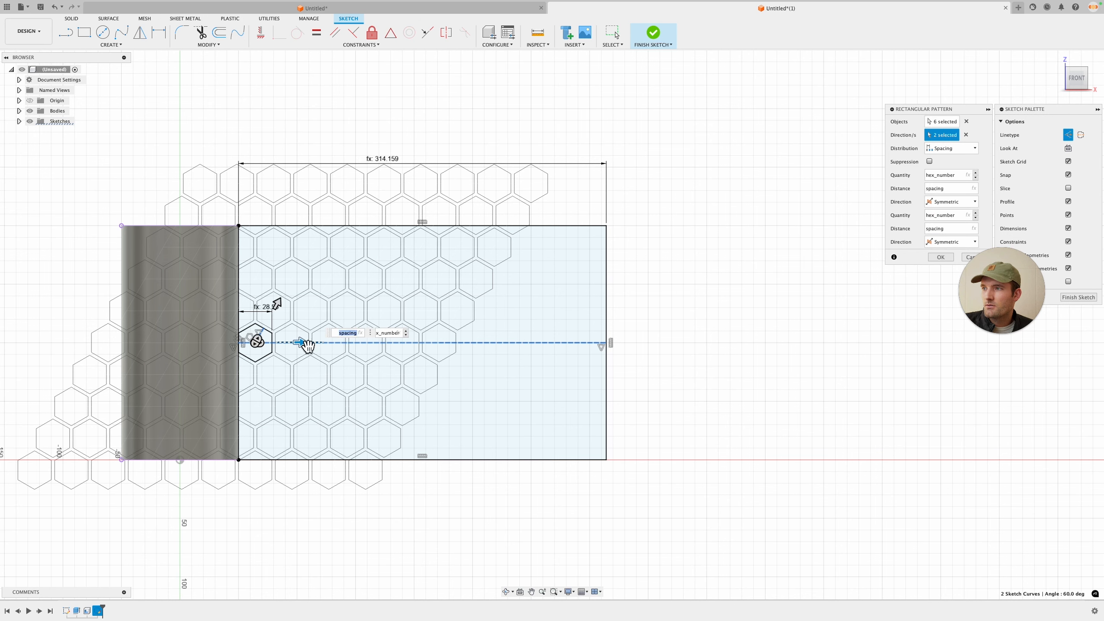
Step: Set the second direction's quantity to 22 and confirm the rectangular pattern
{"action": "left_click", "coordinate": [387, 334]}
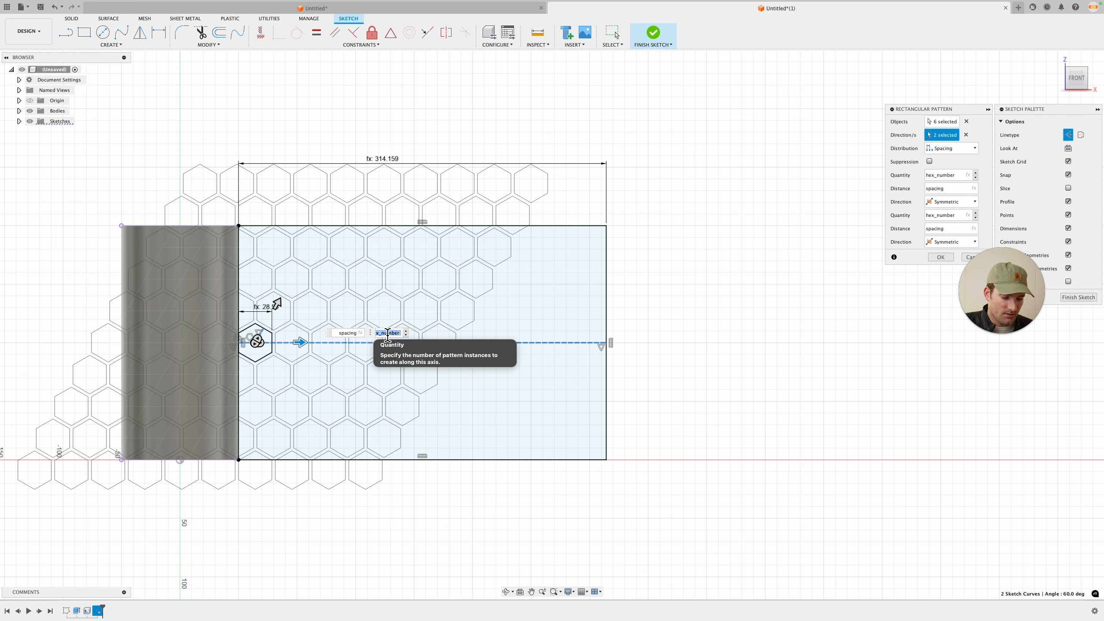
{"action": "type", "text": "15"}
{"action": "key", "text": "Return"}
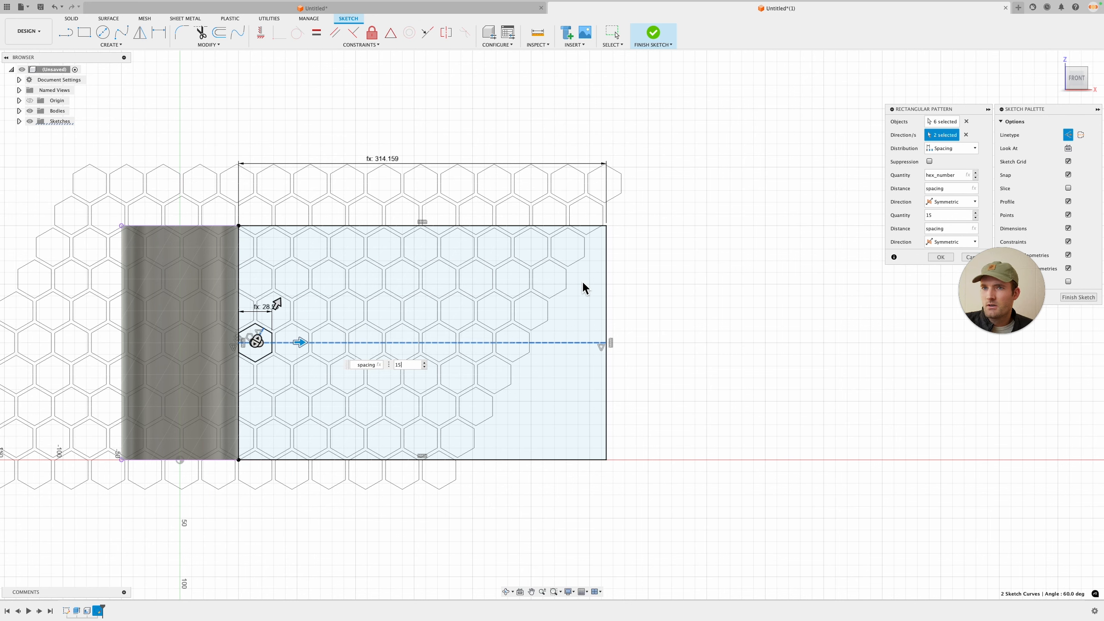
{"action": "type", "text": "22"}
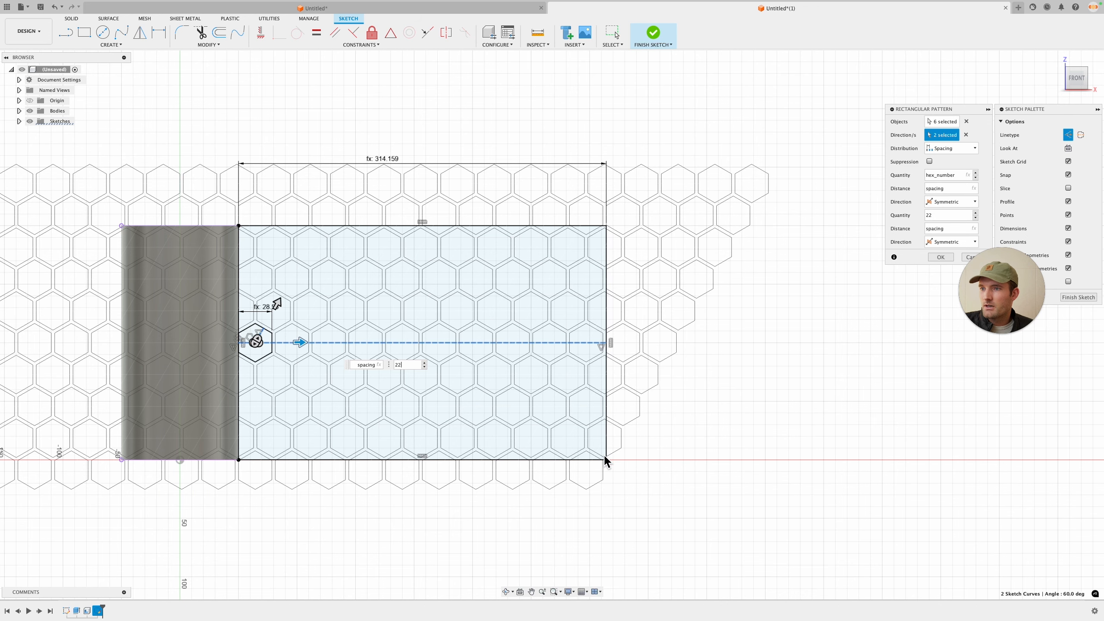
{"action": "scroll", "coordinate": [583, 458], "scroll_direction": "up", "scroll_amount": 1}
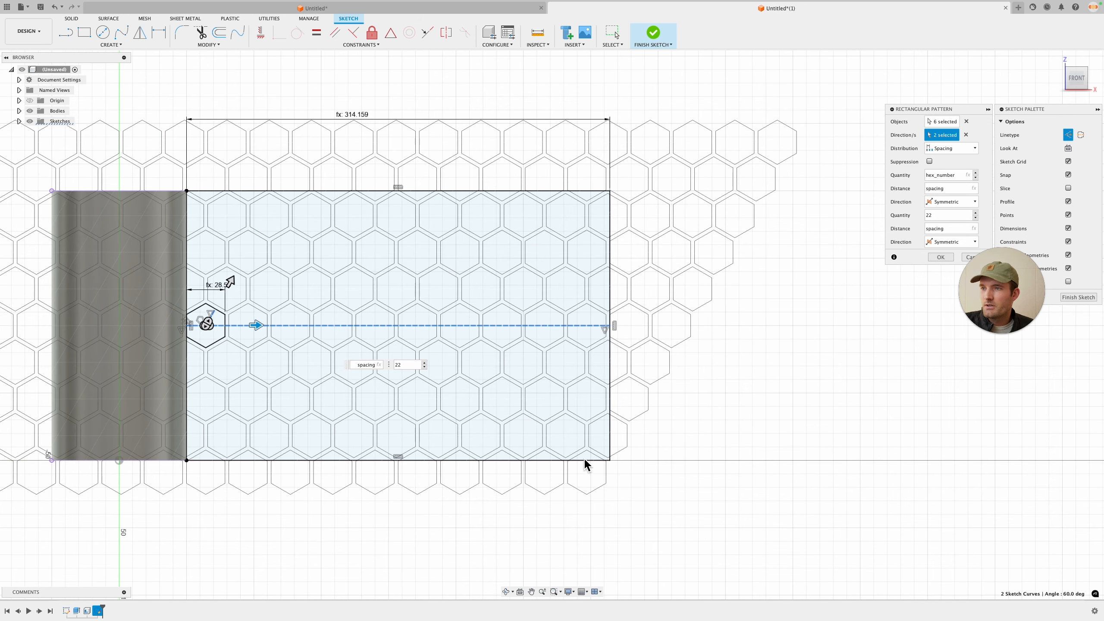
{"action": "left_click", "coordinate": [949, 256]}
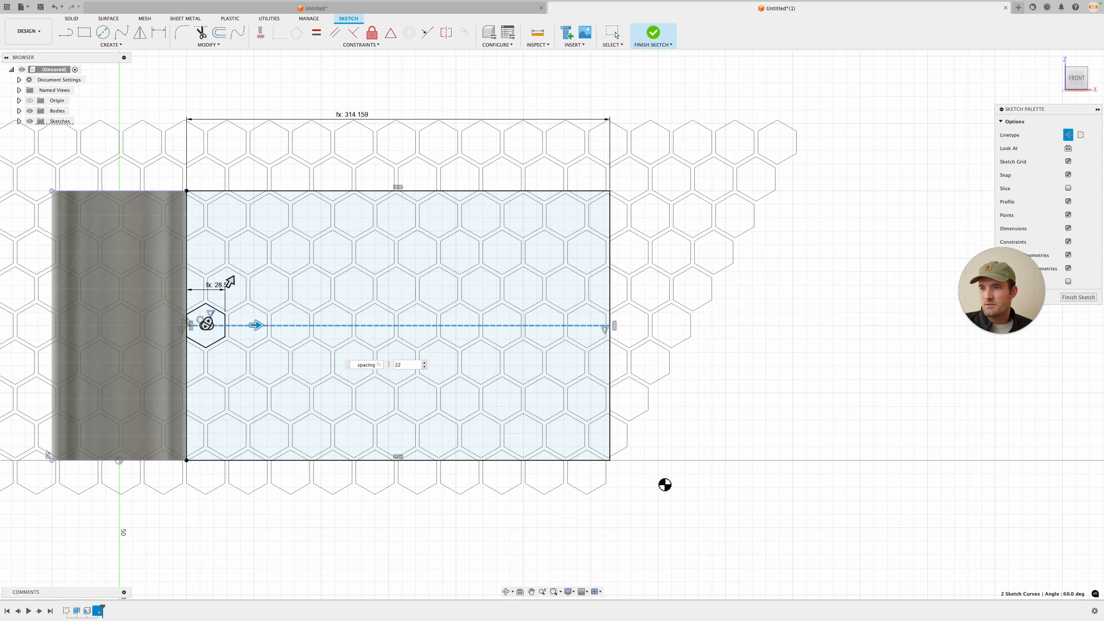
Step: Finish the sketch
{"action": "scroll", "coordinate": [604, 466], "scroll_direction": "up", "scroll_amount": 6}
{"action": "scroll", "coordinate": [602, 468], "scroll_direction": "down", "scroll_amount": 5}
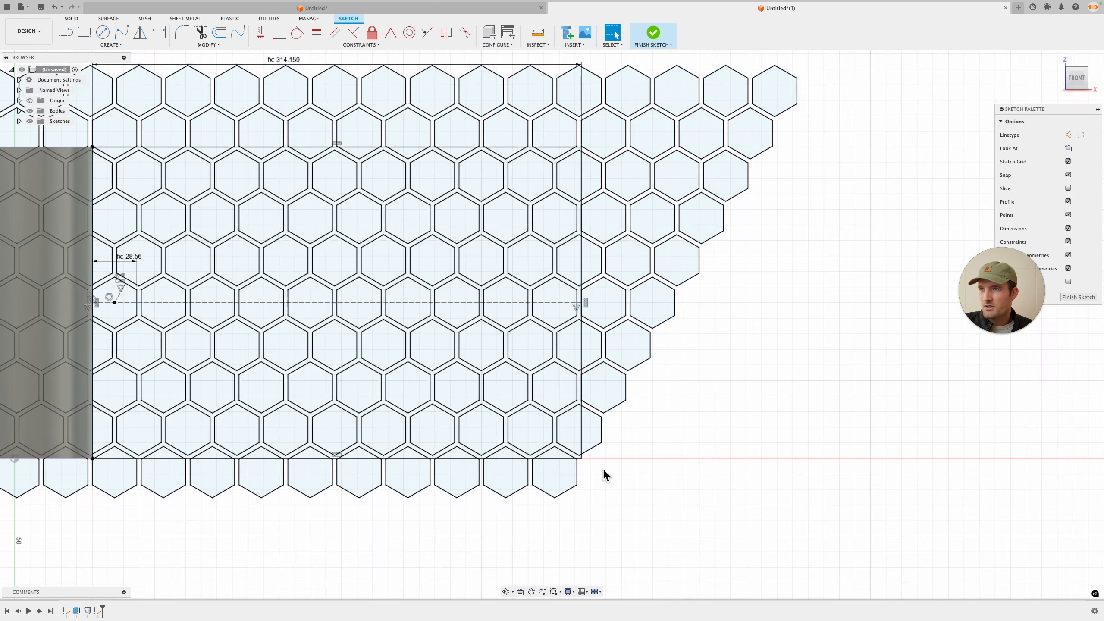
{"action": "scroll", "coordinate": [602, 467], "scroll_direction": "up", "scroll_amount": 6}
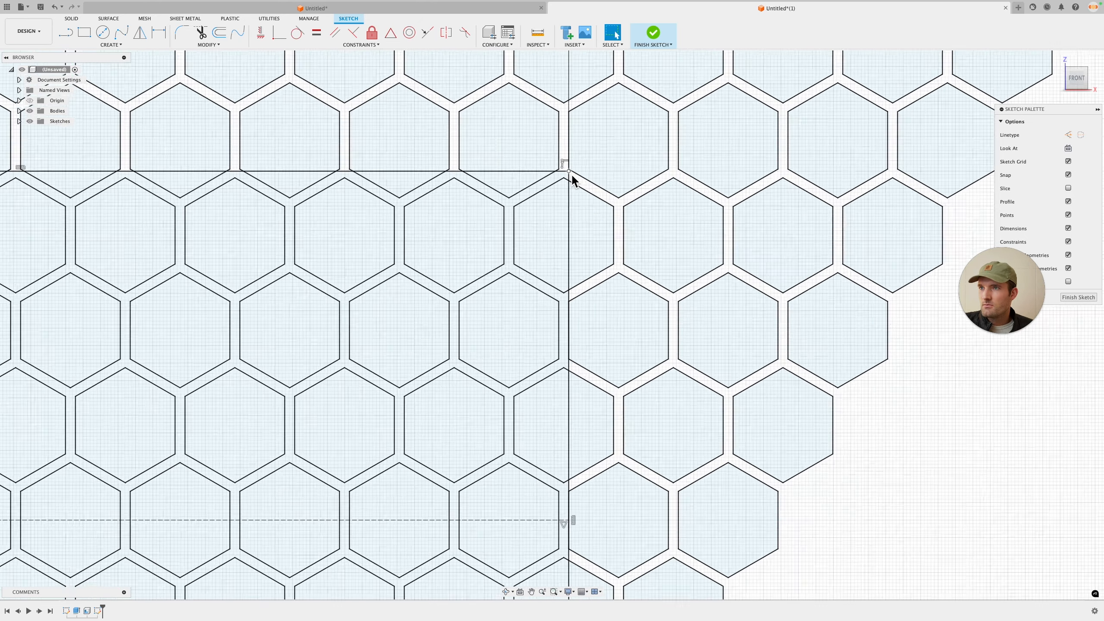
{"action": "scroll", "coordinate": [574, 174], "scroll_direction": "down", "scroll_amount": 6}
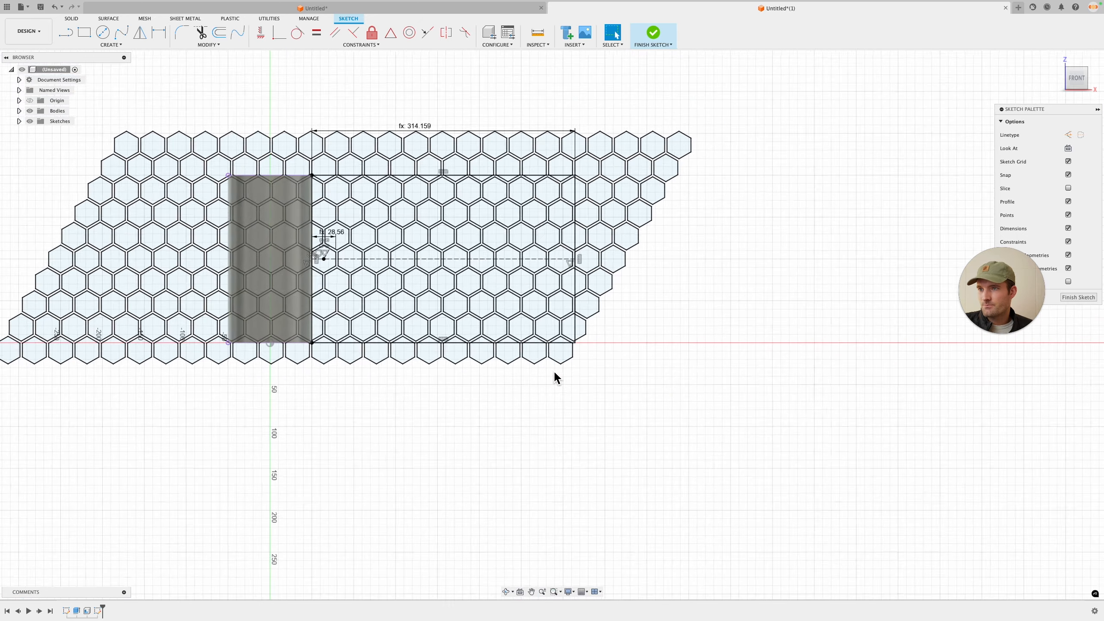
{"action": "scroll", "coordinate": [404, 192], "scroll_direction": "up", "scroll_amount": 2}
{"action": "left_click", "coordinate": [1079, 297]}
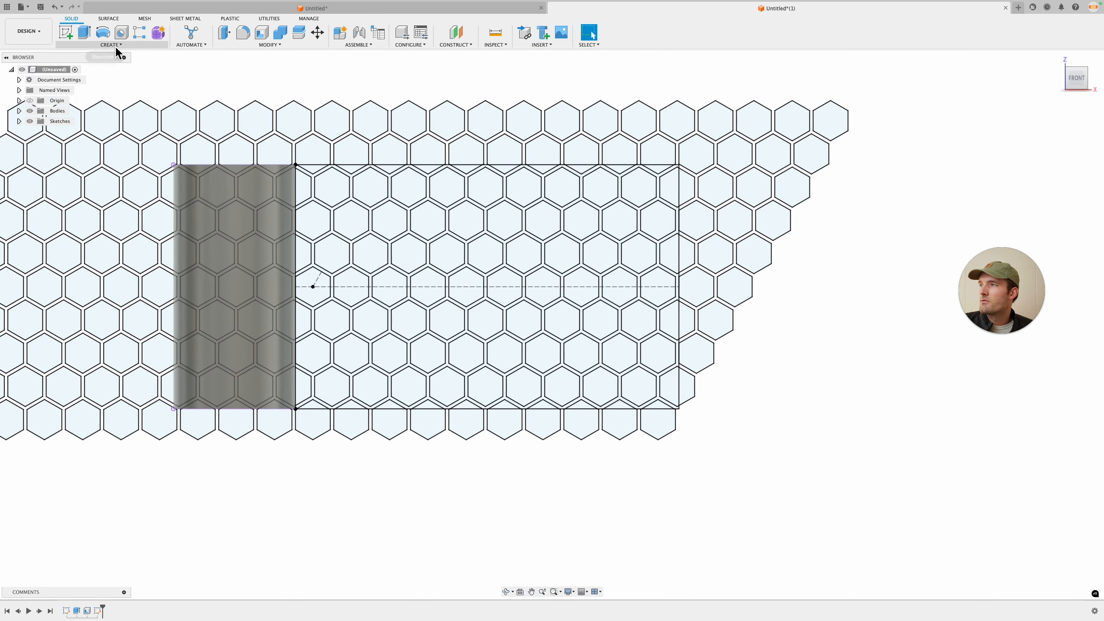
Step: Start an Emboss and select every hexagon profile inside the rectangle as sketch profiles
{"action": "left_click", "coordinate": [115, 45]}
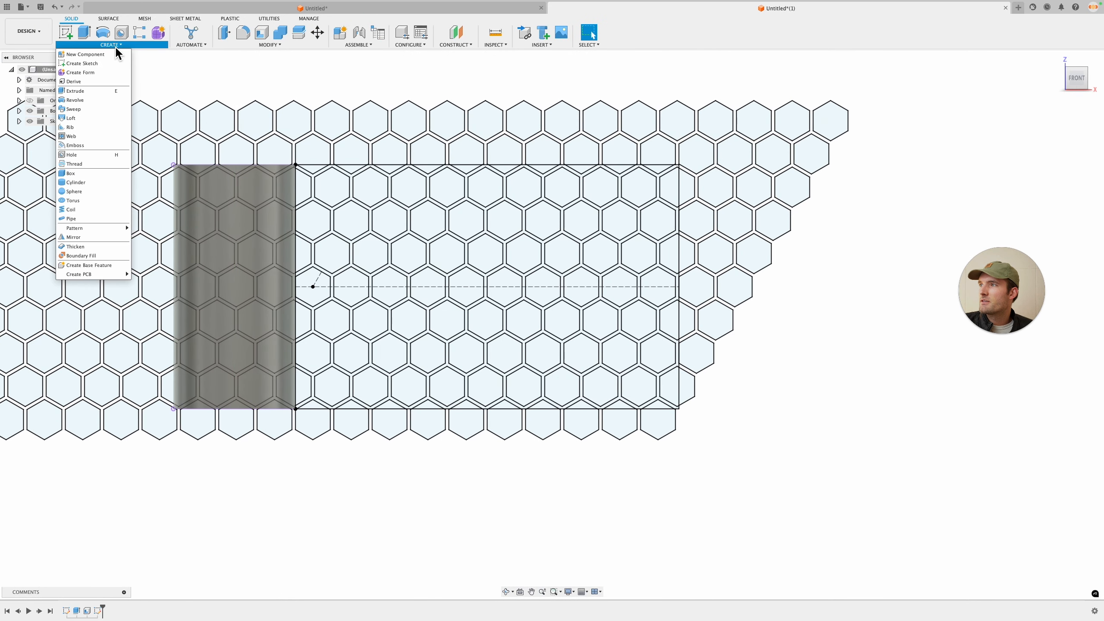
{"action": "left_click", "coordinate": [86, 145]}
{"action": "scroll", "coordinate": [301, 239], "scroll_direction": "down", "scroll_amount": 4}
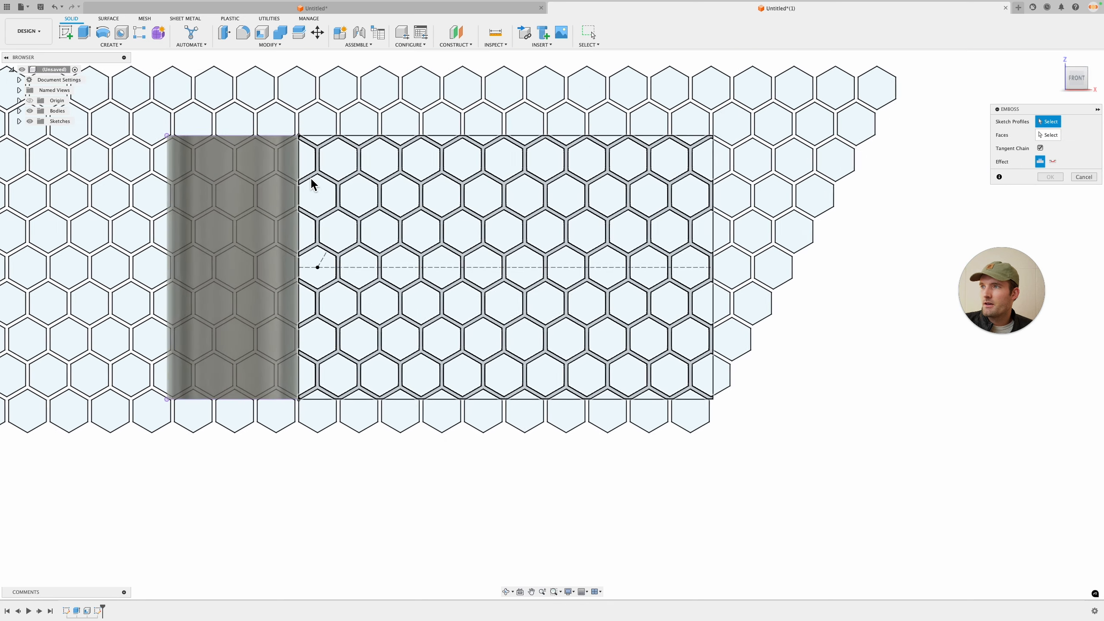
{"action": "scroll", "coordinate": [301, 174], "scroll_direction": "up", "scroll_amount": 2}
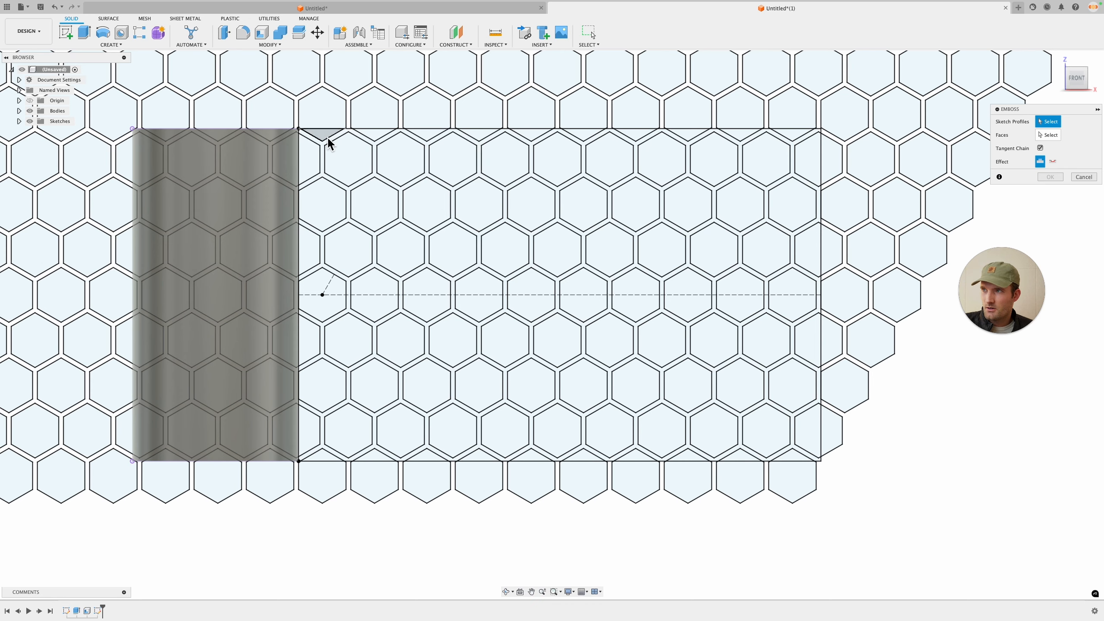
{"action": "left_click", "coordinate": [314, 154]}
{"action": "left_click", "coordinate": [327, 134]}
{"action": "left_click", "coordinate": [326, 200]}
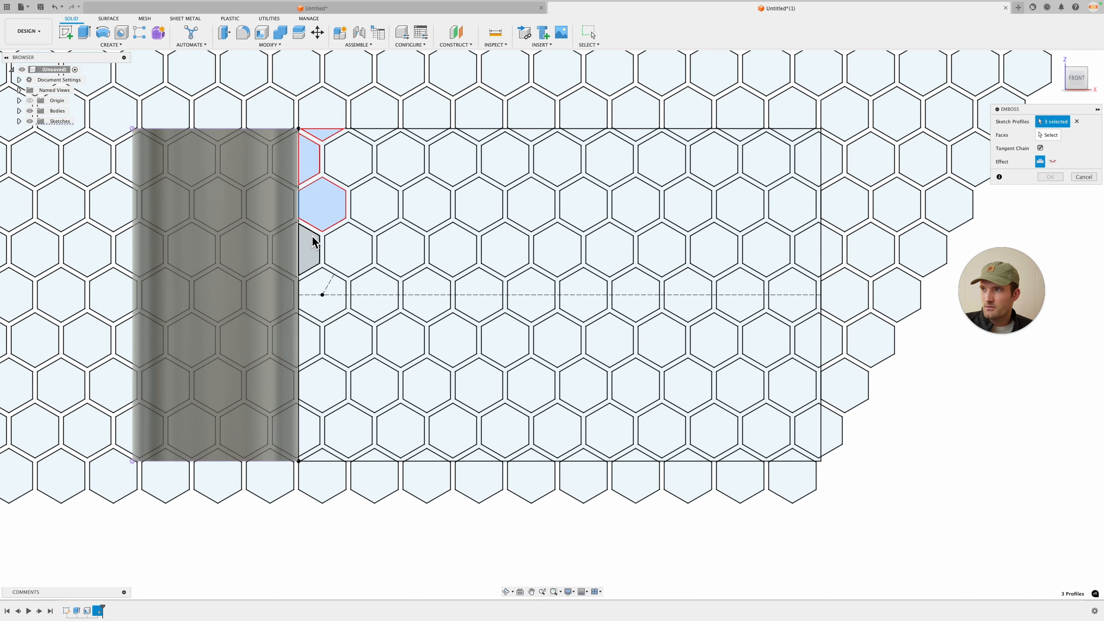
{"action": "left_click", "coordinate": [312, 246]}
{"action": "left_click", "coordinate": [327, 291]}
{"action": "left_click", "coordinate": [308, 348]}
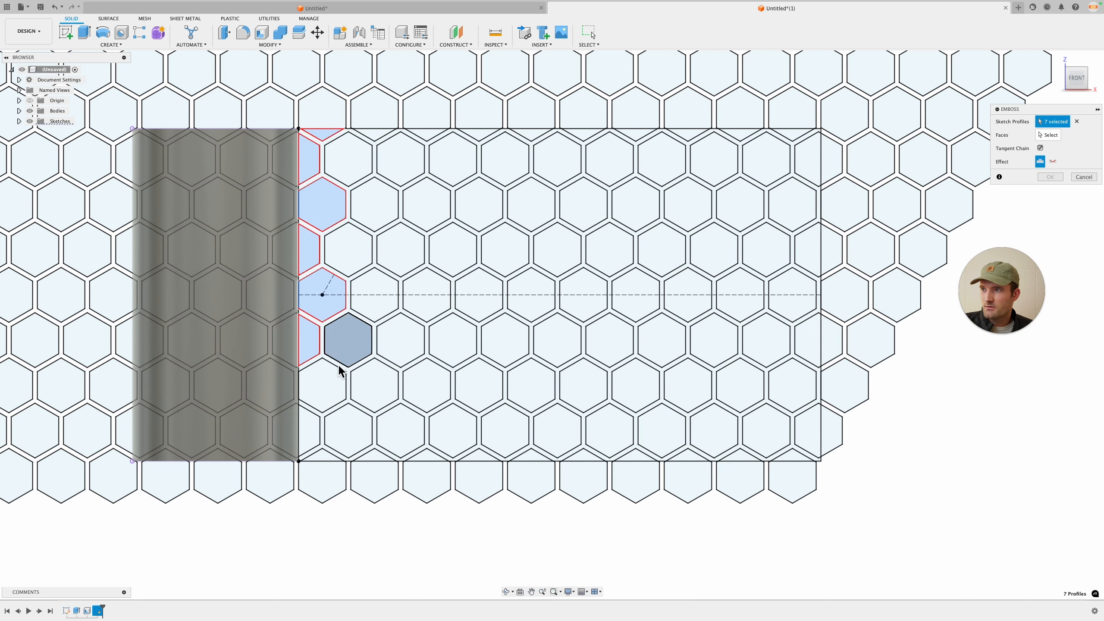
{"action": "left_click", "coordinate": [345, 348]}
{"action": "left_click", "coordinate": [322, 389]}
{"action": "left_click", "coordinate": [312, 434]}
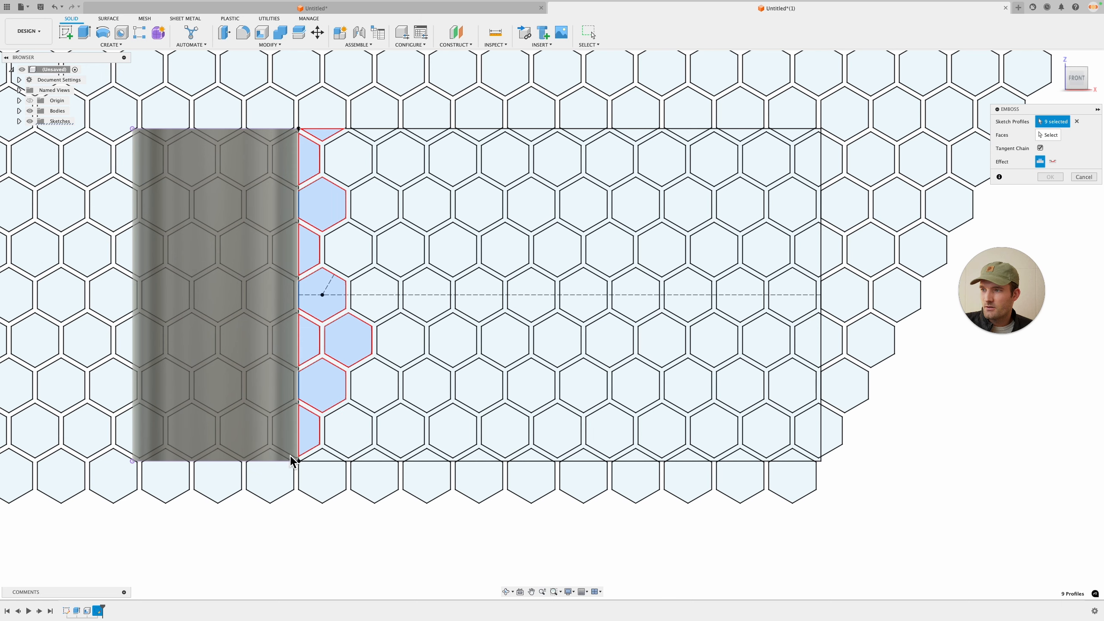
{"action": "left_click", "coordinate": [350, 446]}
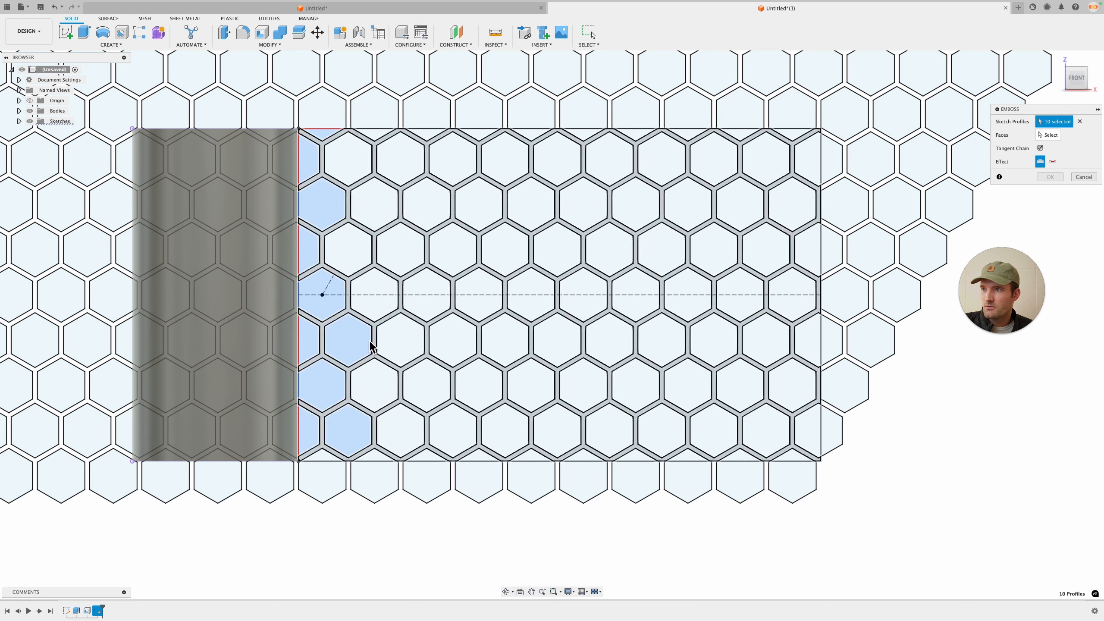
{"action": "left_click", "coordinate": [376, 384]}
{"action": "left_click", "coordinate": [400, 342]}
{"action": "left_click", "coordinate": [381, 292]}
{"action": "left_click", "coordinate": [365, 260]}
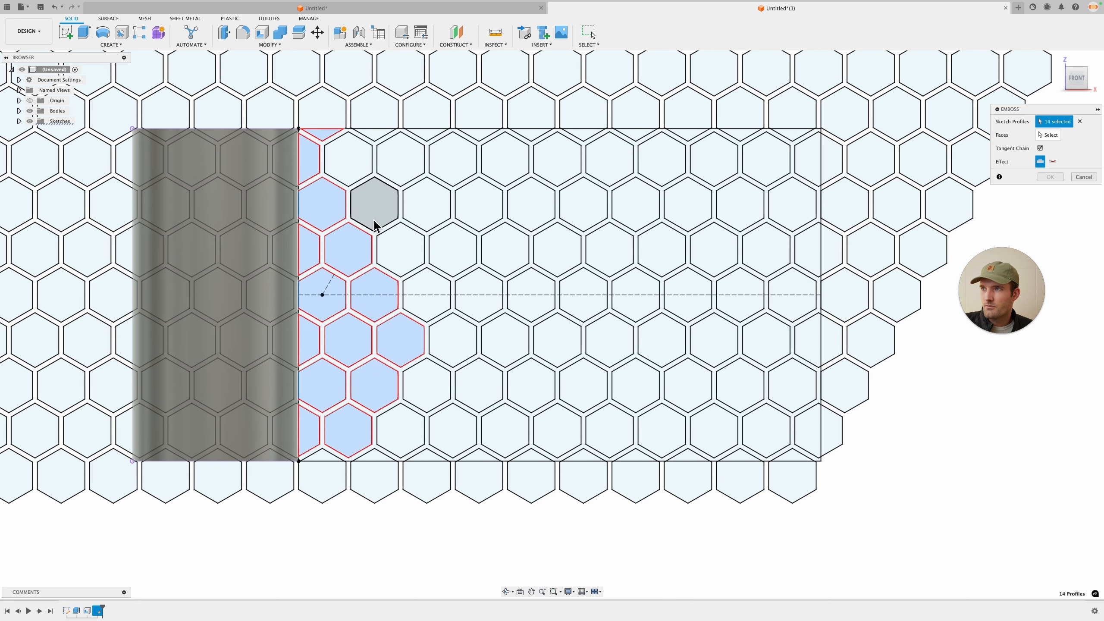
{"action": "left_click", "coordinate": [375, 220]}
{"action": "left_click", "coordinate": [365, 176]}
{"action": "left_click", "coordinate": [374, 134]}
{"action": "left_click", "coordinate": [410, 173]}
{"action": "left_click", "coordinate": [409, 263]}
{"action": "left_click", "coordinate": [429, 203]}
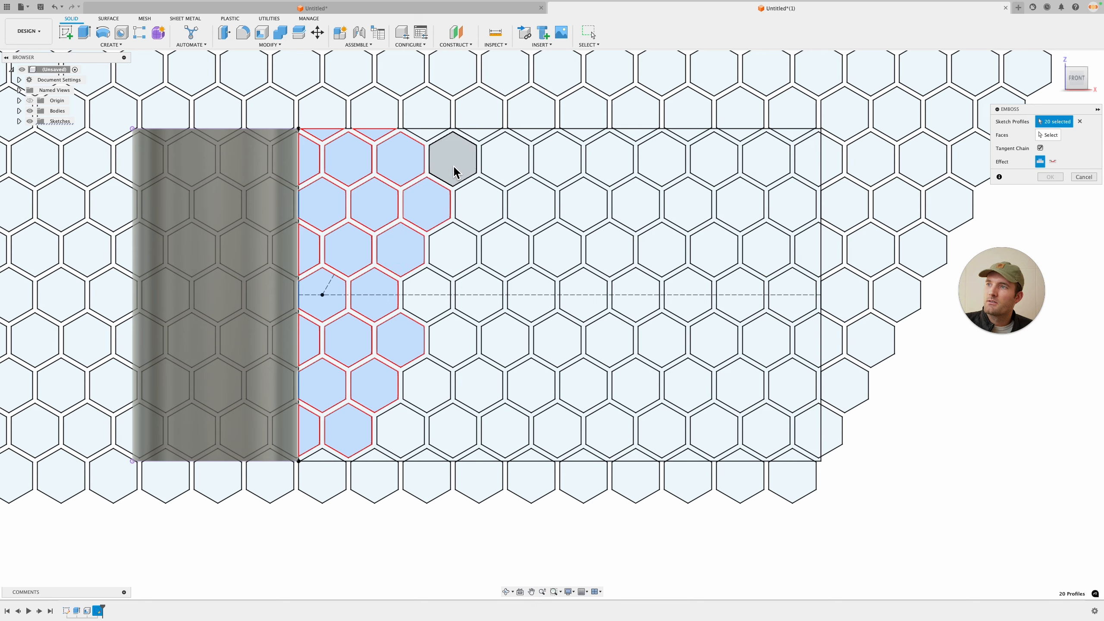
{"action": "left_click", "coordinate": [452, 160]}
{"action": "left_click", "coordinate": [427, 139]}
{"action": "left_click", "coordinate": [479, 139]}
{"action": "left_click", "coordinate": [539, 137]}
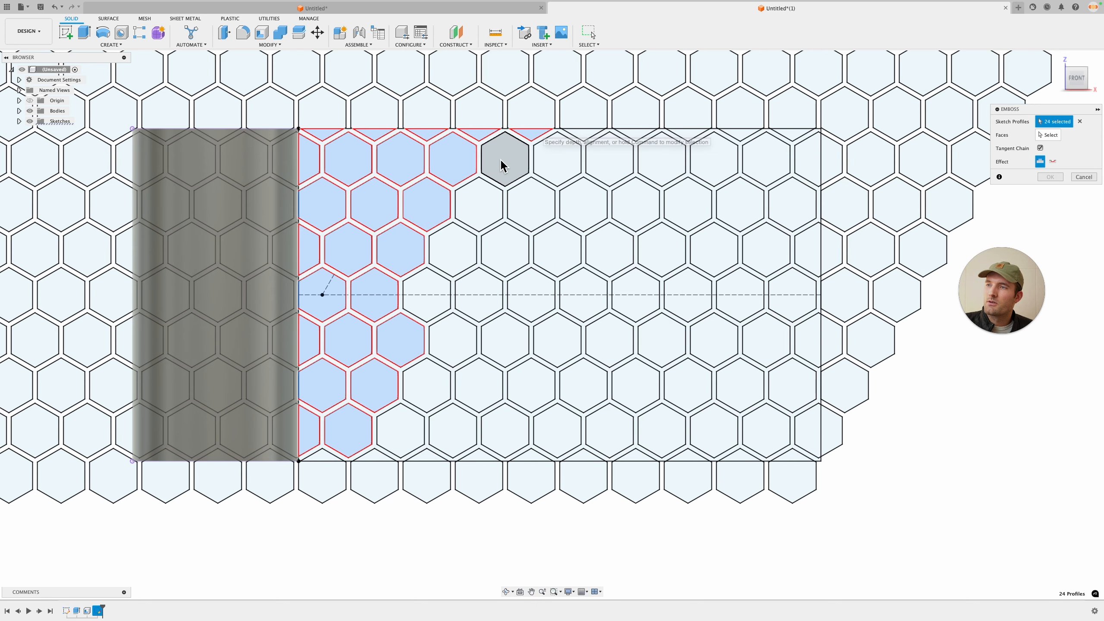
{"action": "left_click", "coordinate": [500, 163]}
{"action": "left_click", "coordinate": [546, 185]}
{"action": "left_click", "coordinate": [529, 204]}
{"action": "left_click", "coordinate": [485, 207]}
{"action": "left_click", "coordinate": [517, 260]}
{"action": "left_click", "coordinate": [460, 259]}
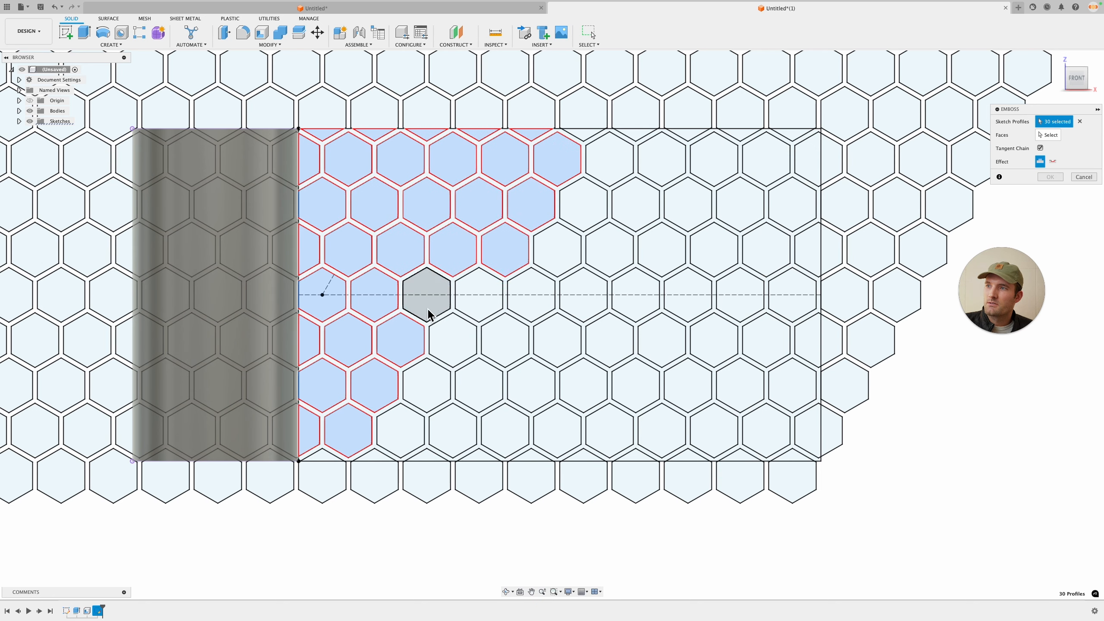
{"action": "left_click", "coordinate": [430, 300]}
{"action": "left_click", "coordinate": [480, 304]}
{"action": "left_click", "coordinate": [457, 346]}
{"action": "left_click", "coordinate": [437, 391]}
{"action": "left_click", "coordinate": [406, 435]}
{"action": "left_click", "coordinate": [467, 441]}
{"action": "left_click", "coordinate": [507, 434]}
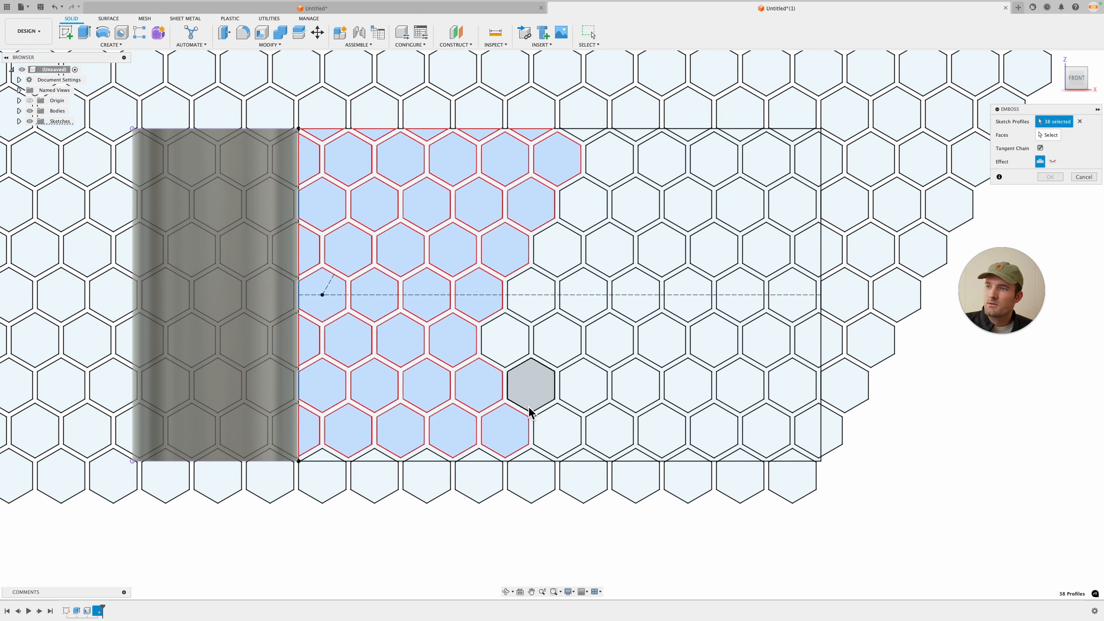
{"action": "left_click", "coordinate": [482, 392]}
{"action": "left_click", "coordinate": [530, 392]}
{"action": "left_click", "coordinate": [559, 339]}
{"action": "left_click", "coordinate": [603, 387]}
{"action": "left_click", "coordinate": [609, 334]}
{"action": "left_click", "coordinate": [582, 298]}
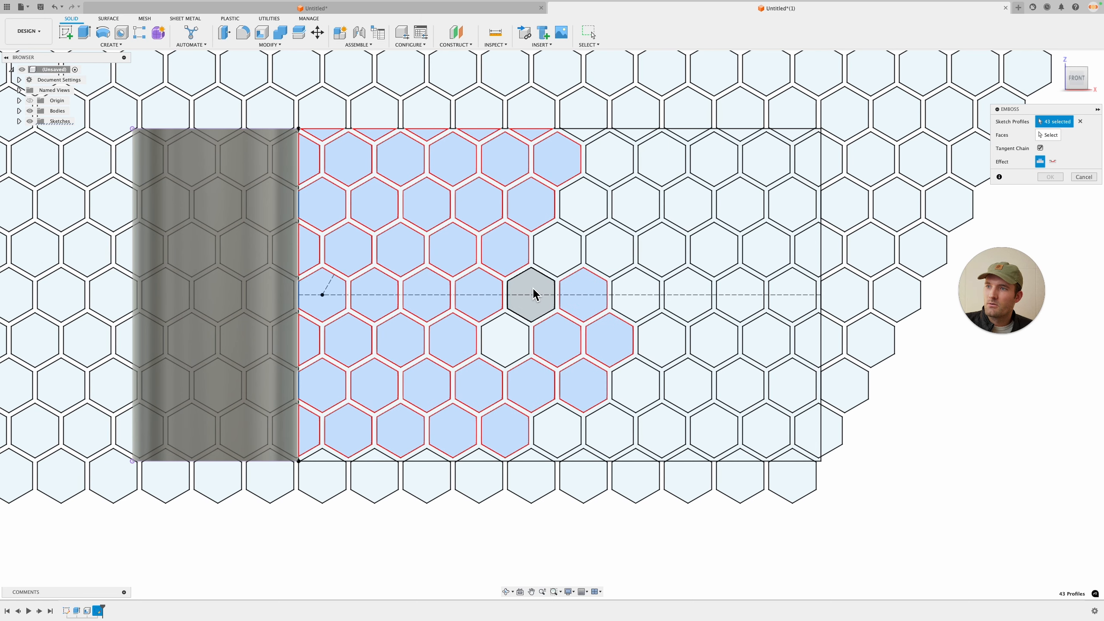
{"action": "left_click", "coordinate": [534, 293]}
{"action": "left_click", "coordinate": [517, 329]}
{"action": "left_click", "coordinate": [565, 248]}
{"action": "left_click", "coordinate": [592, 209]}
{"action": "left_click", "coordinate": [634, 209]}
{"action": "left_click", "coordinate": [611, 161]}
{"action": "left_click", "coordinate": [663, 161]}
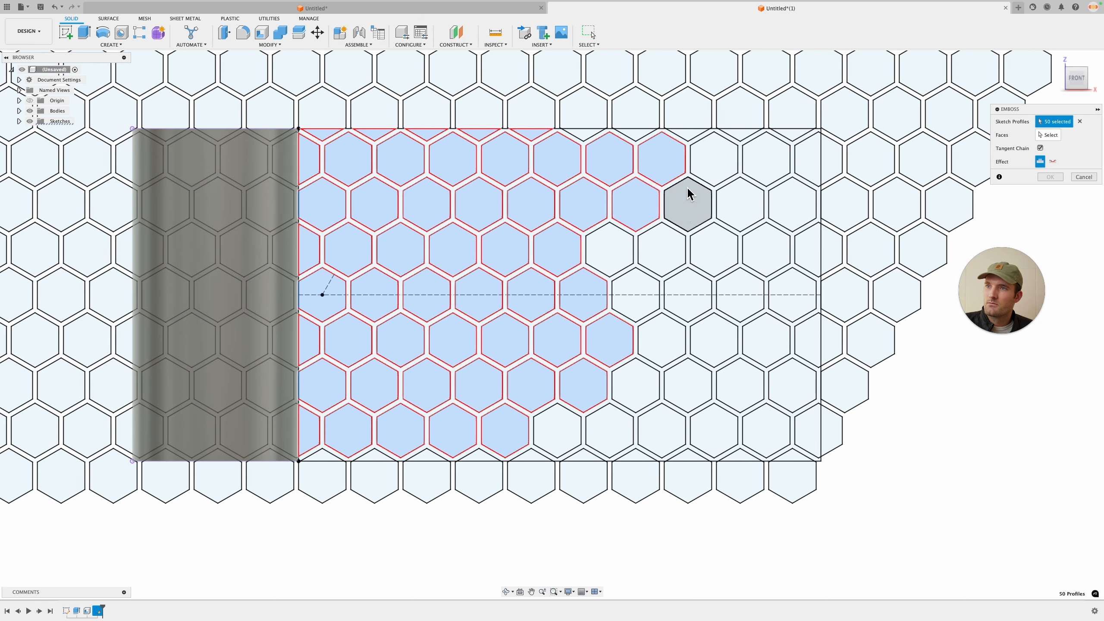
{"action": "left_click", "coordinate": [714, 160]}
{"action": "left_click", "coordinate": [766, 159]}
{"action": "left_click", "coordinate": [795, 204]}
{"action": "left_click", "coordinate": [751, 213]}
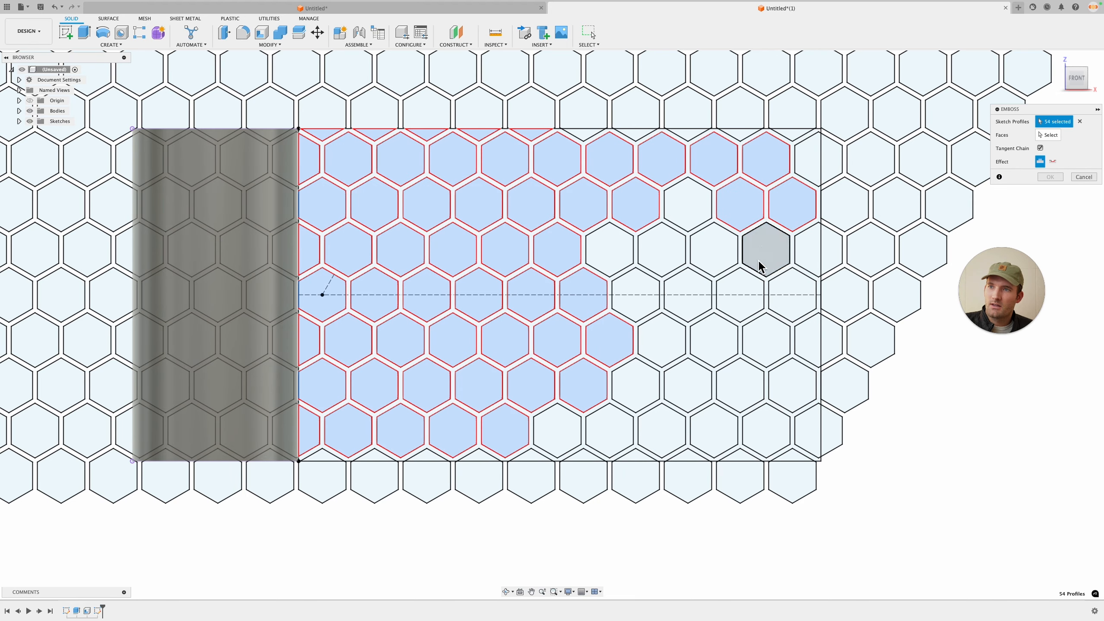
{"action": "left_click", "coordinate": [767, 246]}
{"action": "left_click", "coordinate": [692, 213]}
{"action": "left_click", "coordinate": [712, 248]}
{"action": "left_click", "coordinate": [666, 251]}
{"action": "left_click", "coordinate": [625, 251]}
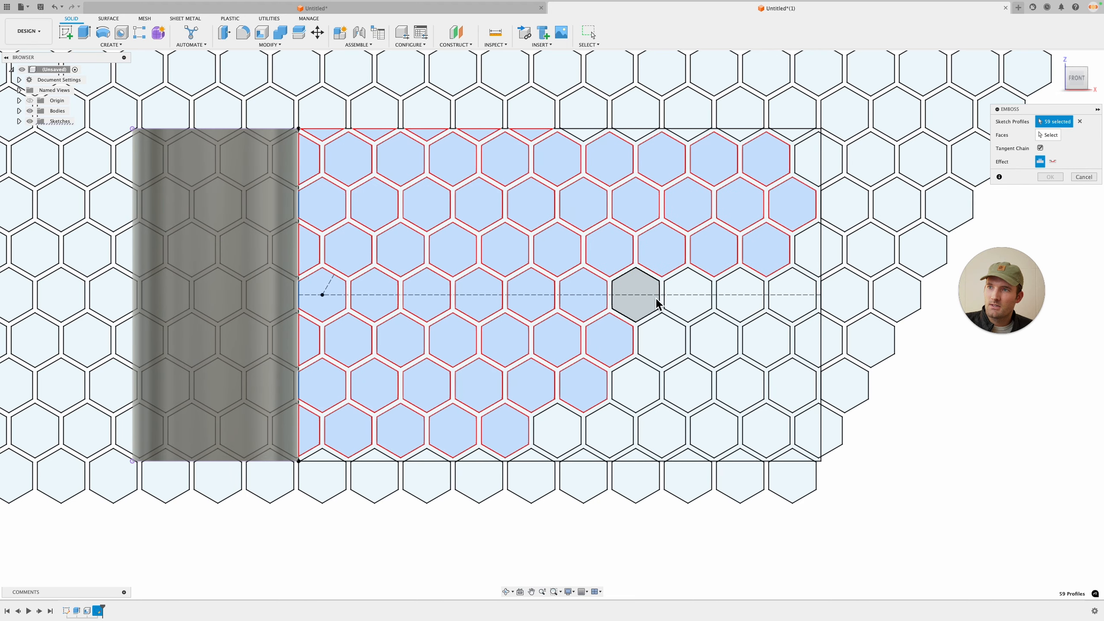
{"action": "left_click", "coordinate": [639, 296]}
{"action": "left_click", "coordinate": [691, 298]}
{"action": "left_click", "coordinate": [747, 311]}
{"action": "left_click", "coordinate": [789, 300]}
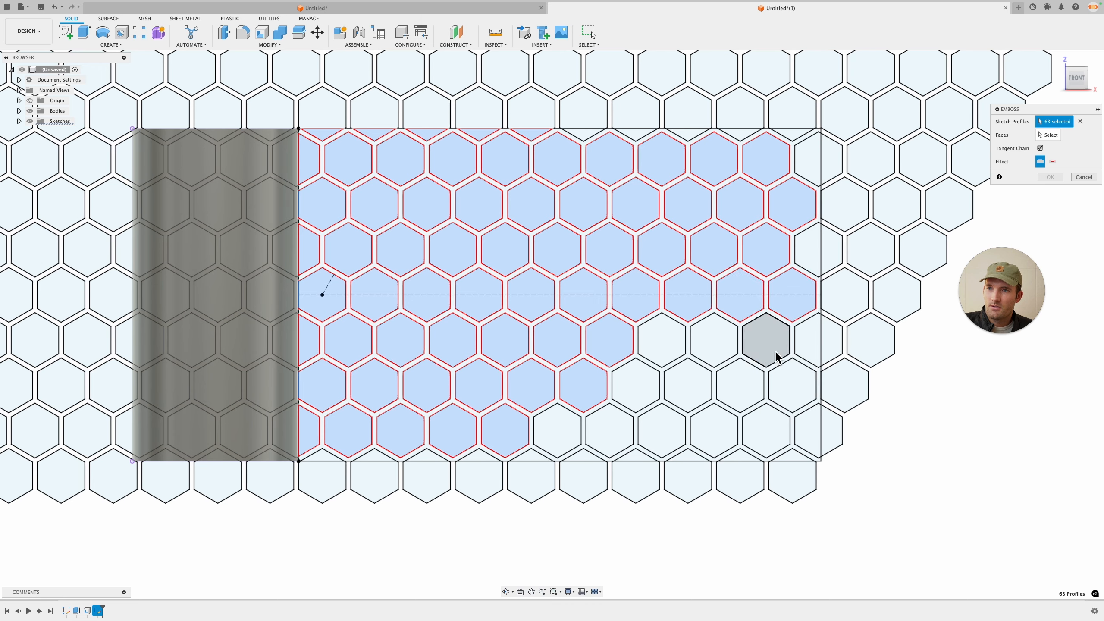
{"action": "left_click", "coordinate": [769, 355]}
{"action": "left_click", "coordinate": [724, 354]}
{"action": "left_click", "coordinate": [658, 359]}
{"action": "left_click", "coordinate": [651, 382]}
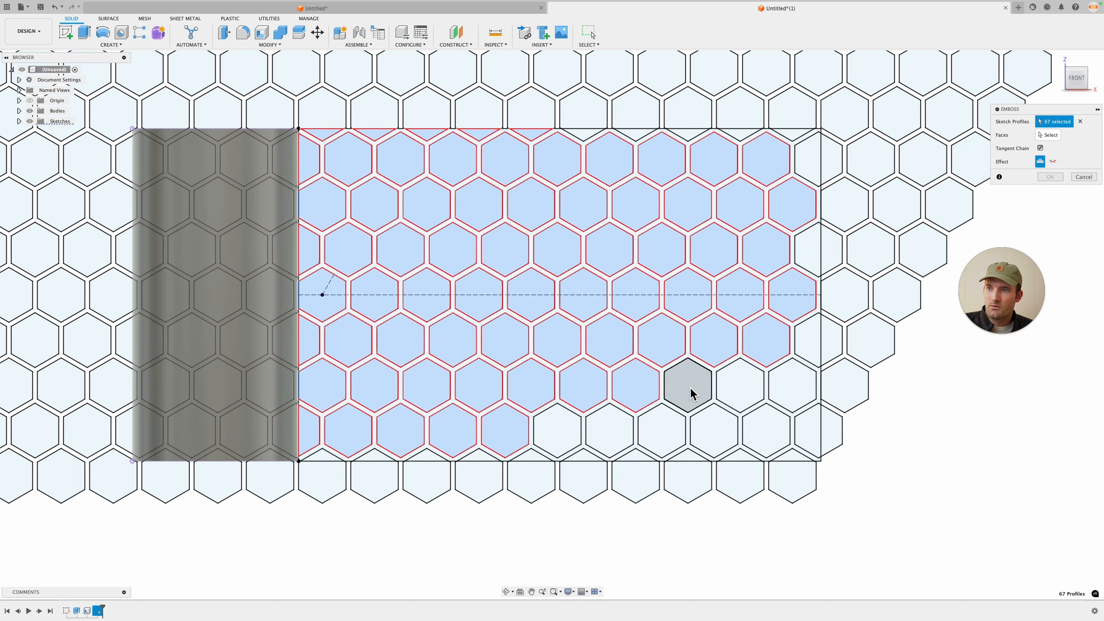
{"action": "left_click", "coordinate": [693, 387]}
{"action": "left_click", "coordinate": [754, 390]}
{"action": "left_click", "coordinate": [805, 389]}
{"action": "left_click", "coordinate": [768, 439]}
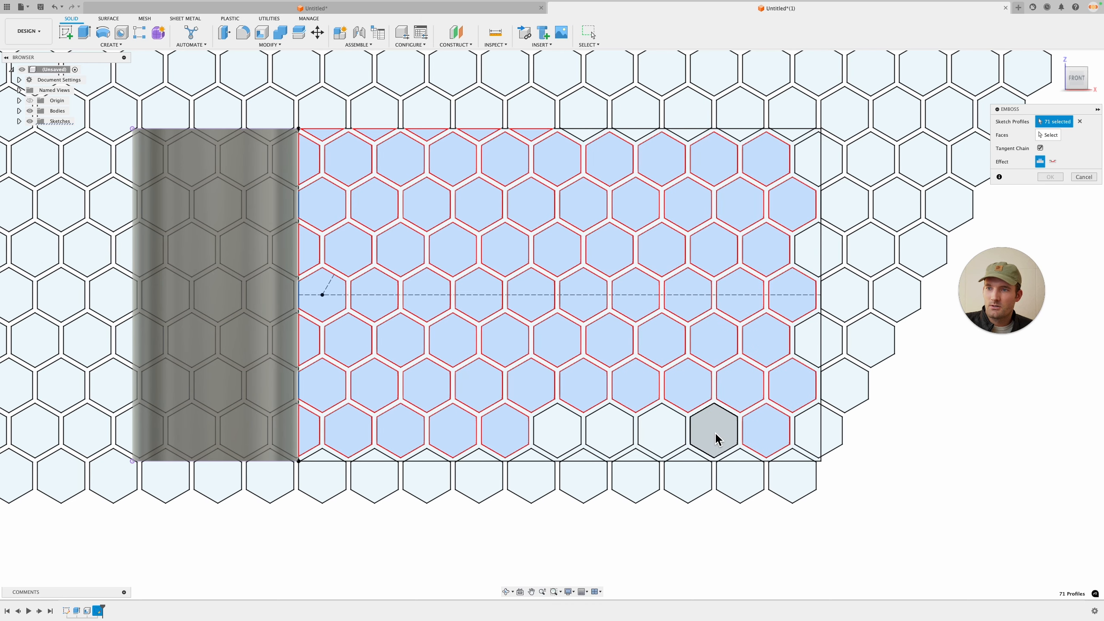
{"action": "left_click", "coordinate": [715, 436]}
{"action": "left_click", "coordinate": [661, 443]}
{"action": "left_click", "coordinate": [600, 437]}
{"action": "left_click", "coordinate": [565, 424]}
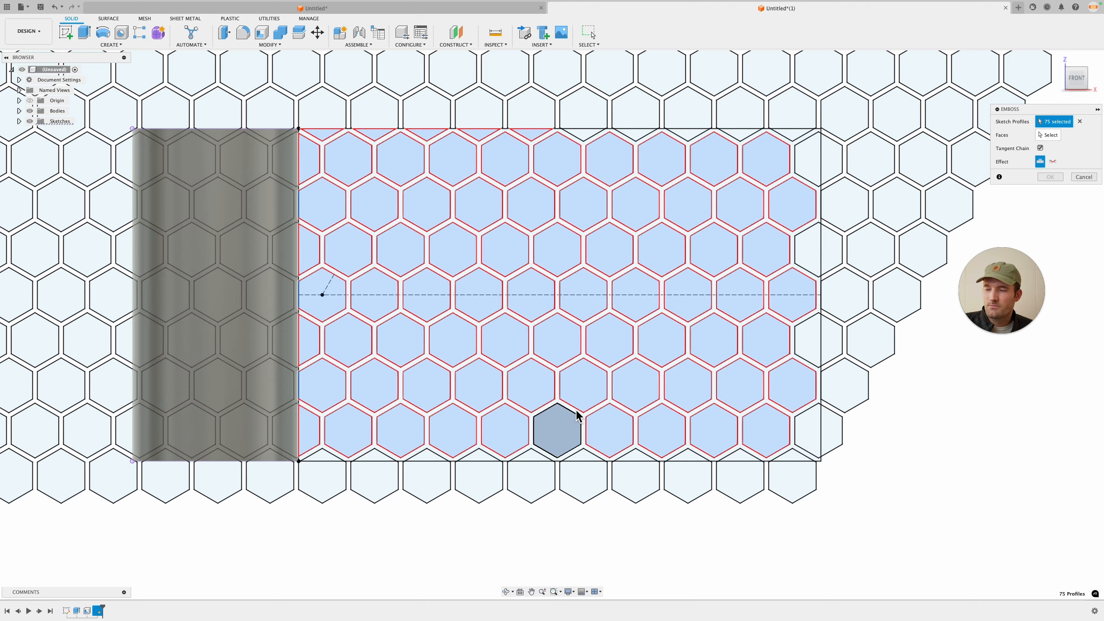
Step: Select the cylinder's outer face as the face to emboss onto
{"action": "left_click", "coordinate": [1048, 135]}
{"action": "mouse_move", "coordinate": [485, 205]}
{"action": "middle_mouse_down", "text": "shift"}
{"action": "mouse_move", "coordinate": [451, 200]}
{"action": "mouse_move", "coordinate": [345, 71]}
{"action": "middle_mouse_up", "text": "shift"}
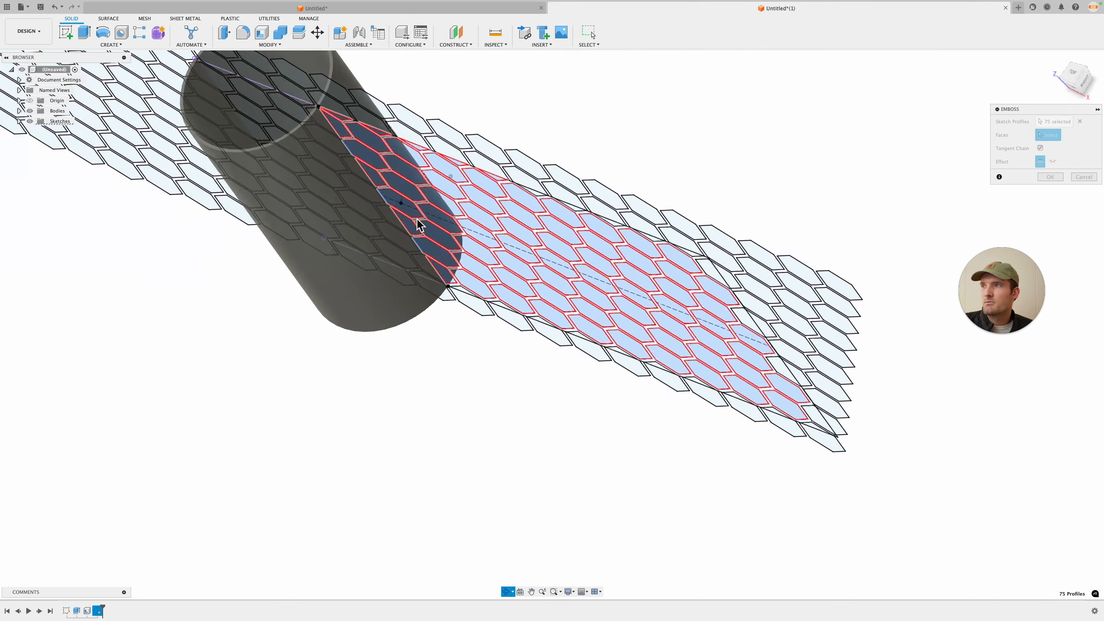
{"action": "left_click", "coordinate": [344, 71]}
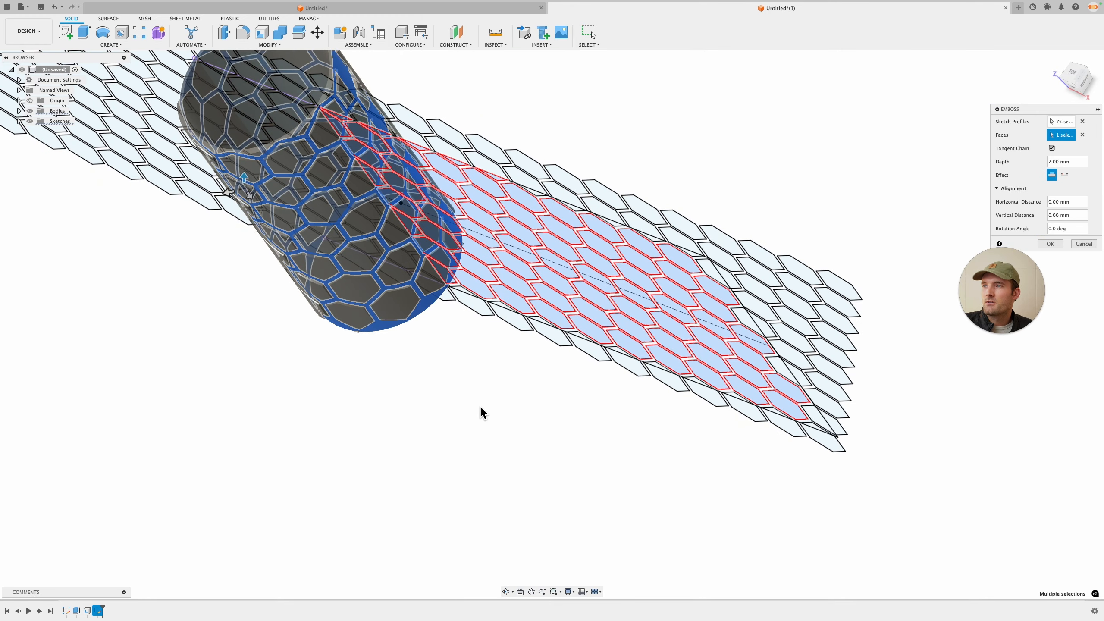
{"action": "middle_click_drag", "start_coordinate": [483, 412], "coordinate": [529, 360], "text": "shift"}
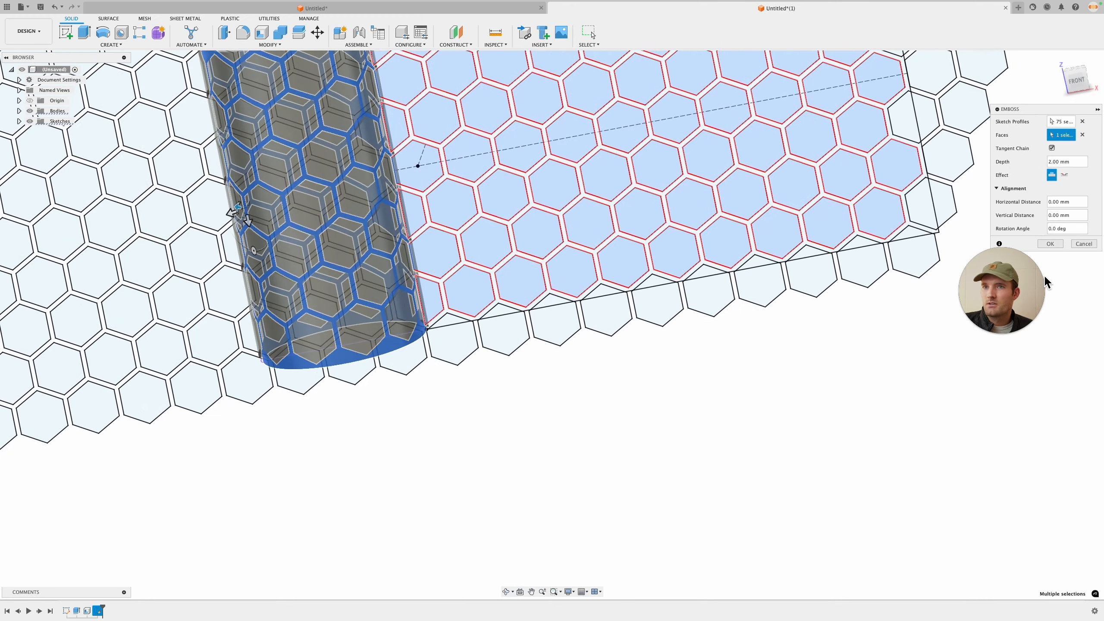
Step: Switch the emboss effect to deboss at -2.00 mm and confirm the feature
{"action": "left_click", "coordinate": [1063, 175]}
{"action": "middle_click_drag", "start_coordinate": [746, 370], "coordinate": [769, 439]}
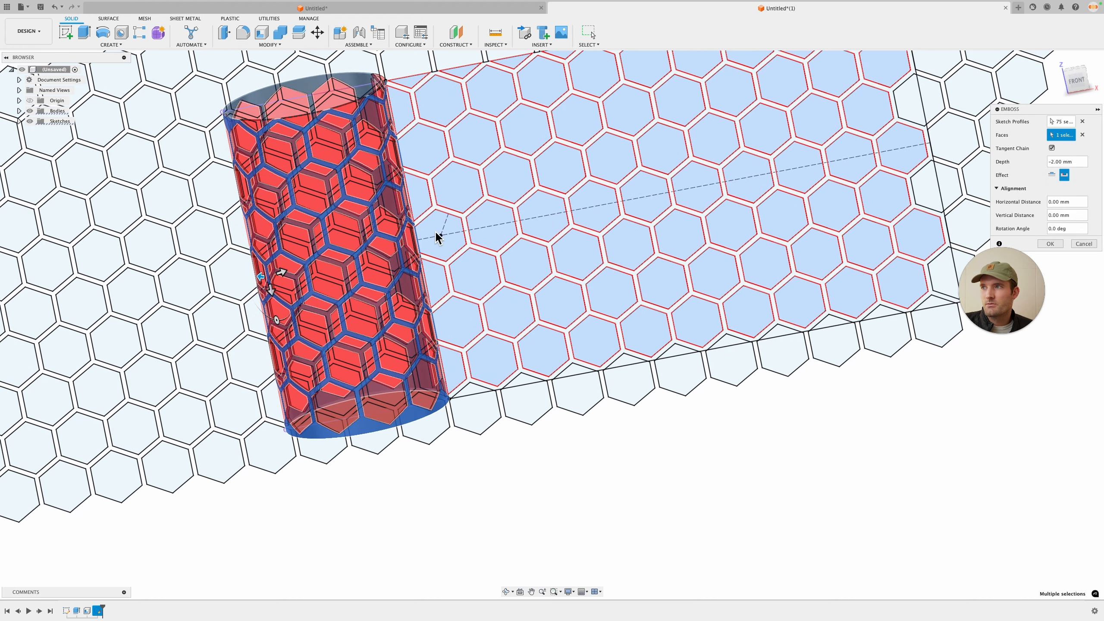
{"action": "mouse_move", "coordinate": [496, 322]}
{"action": "middle_mouse_down", "text": "shift"}
{"action": "mouse_move", "coordinate": [508, 377]}
{"action": "mouse_move", "coordinate": [503, 323]}
{"action": "middle_mouse_up", "text": "shift"}
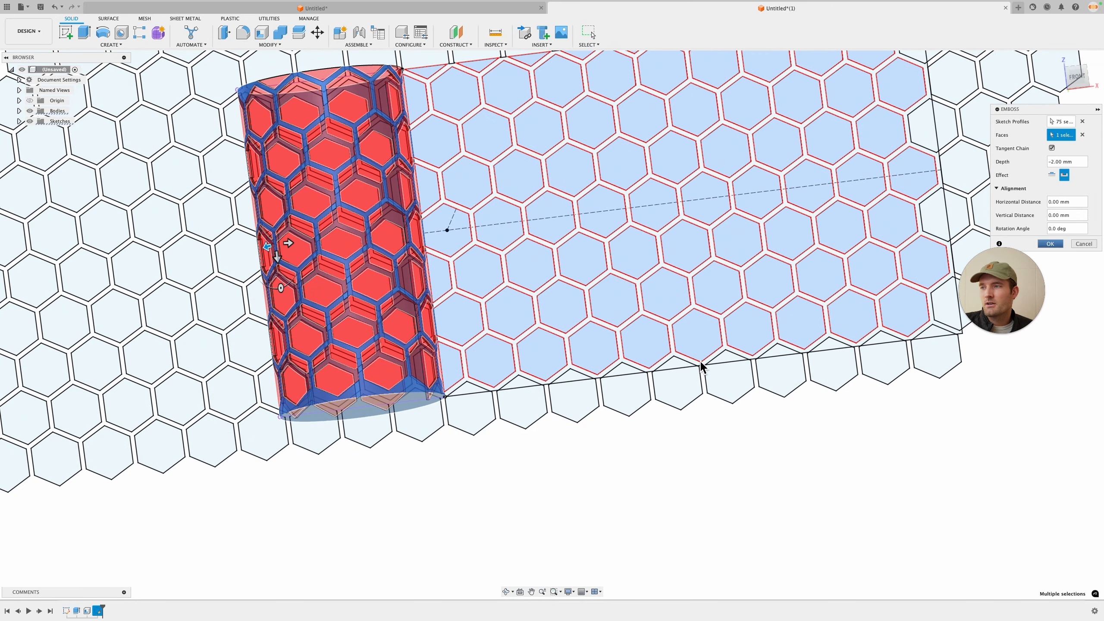
{"action": "key", "text": "Return"}
{"action": "middle_click_drag", "start_coordinate": [515, 386], "coordinate": [461, 350], "text": "shift"}
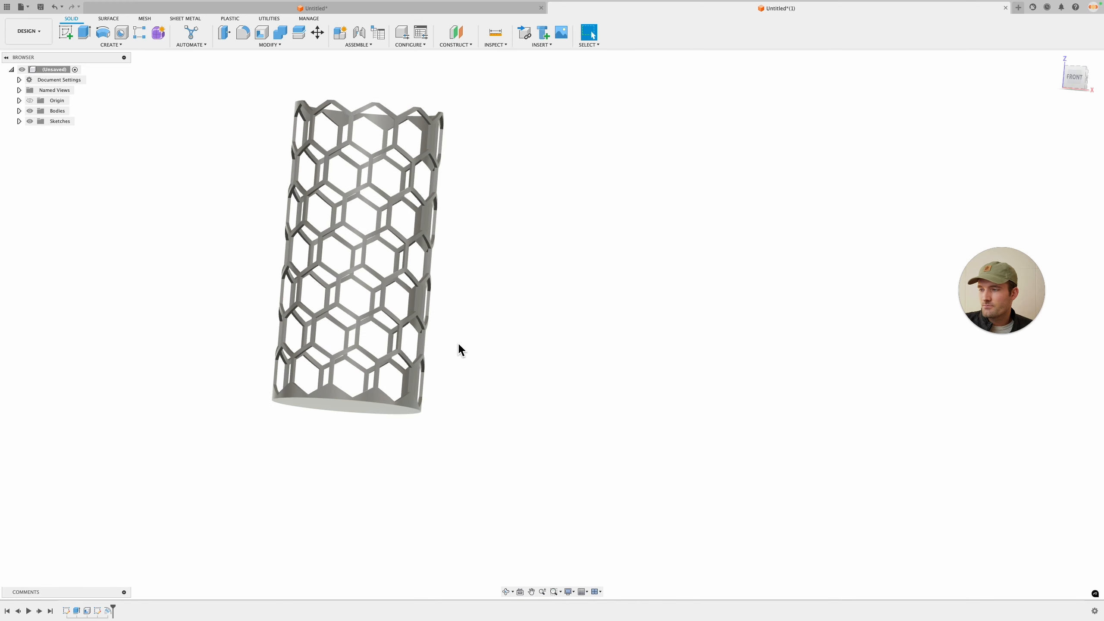
Step: Edit the emboss feature, deselect the partial hexagon profiles along the rectangle's top edge, and confirm
{"action": "right_click", "coordinate": [108, 610]}
{"action": "left_click", "coordinate": [131, 512]}
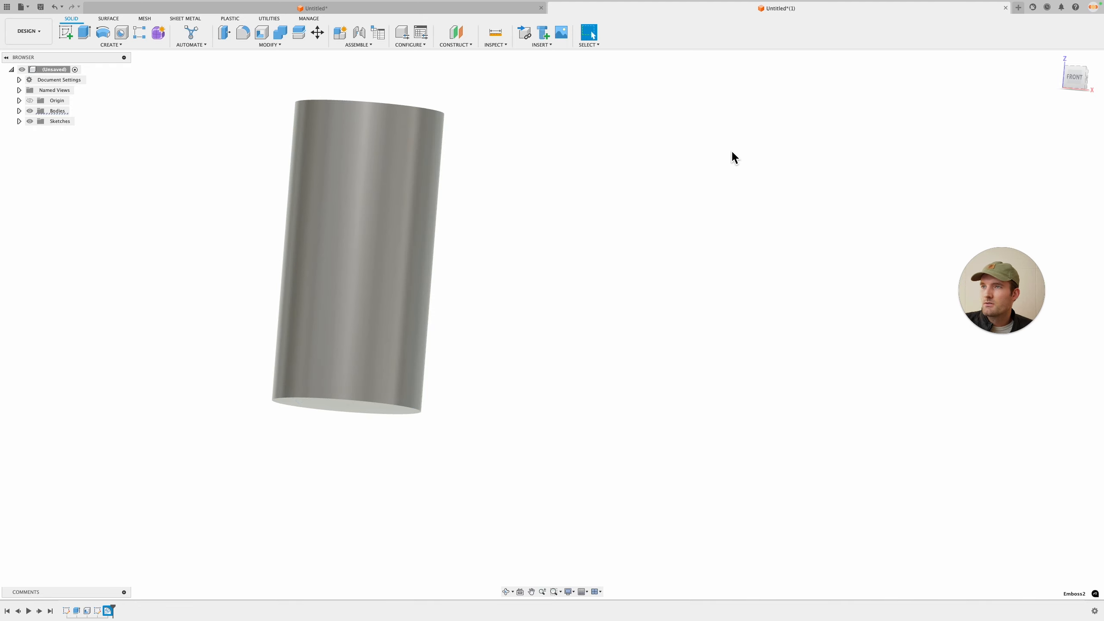
{"action": "left_click", "coordinate": [467, 117]}
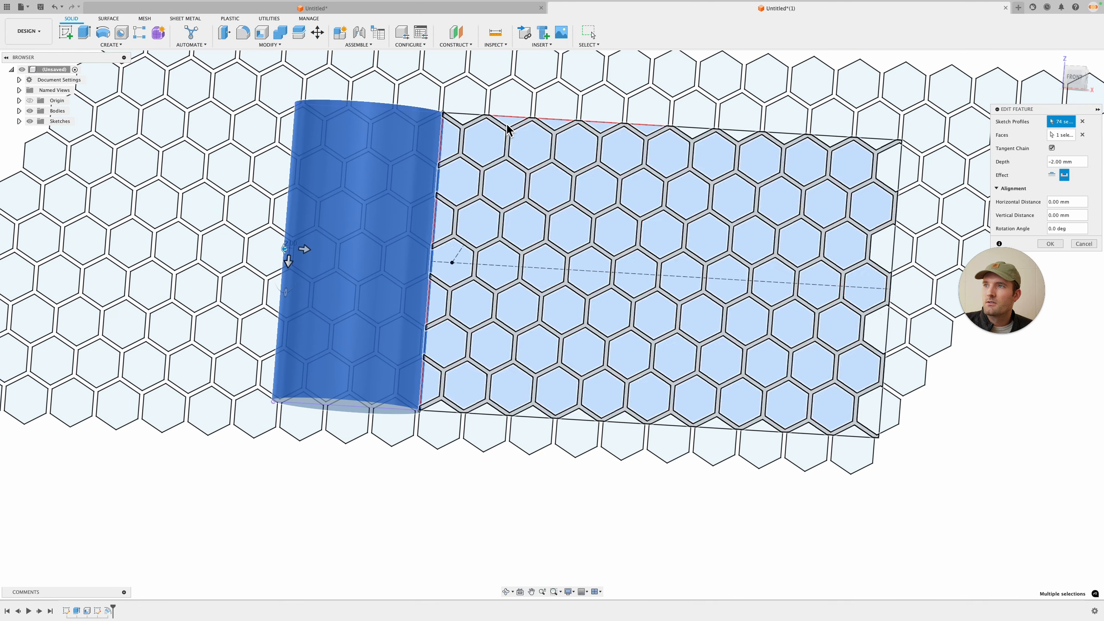
{"action": "left_click", "coordinate": [510, 123]}
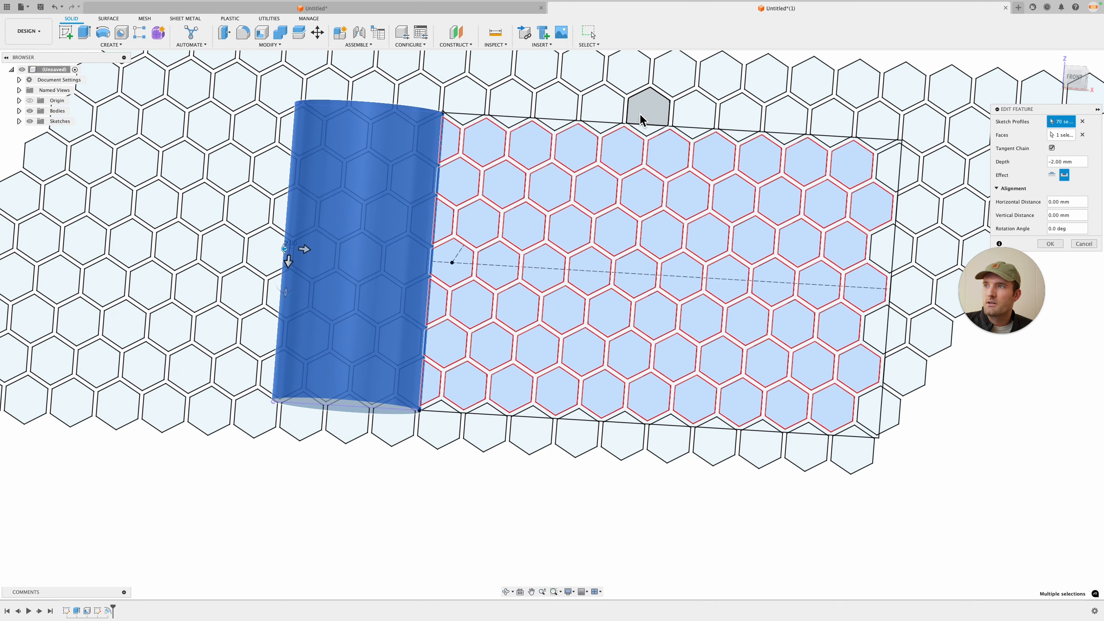
{"action": "key", "text": "Return"}
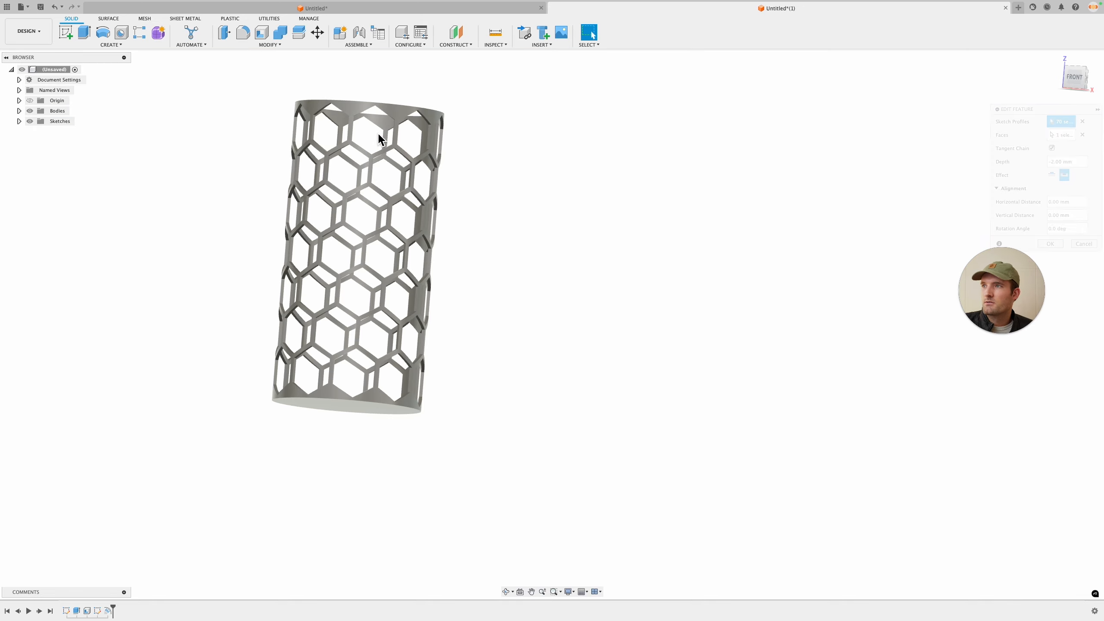
Step: Show the hexagon pattern sketch and switch to the front view
{"action": "middle_click_drag", "start_coordinate": [511, 141], "coordinate": [478, 180], "text": "shift"}
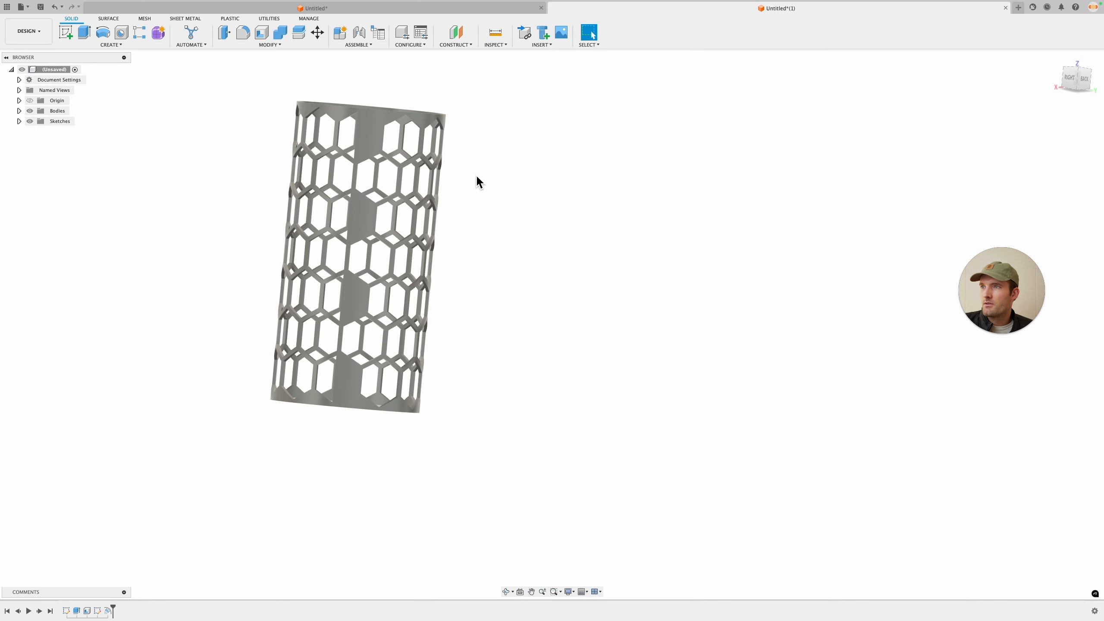
{"action": "middle_click_drag", "start_coordinate": [584, 204], "coordinate": [452, 219], "text": "shift"}
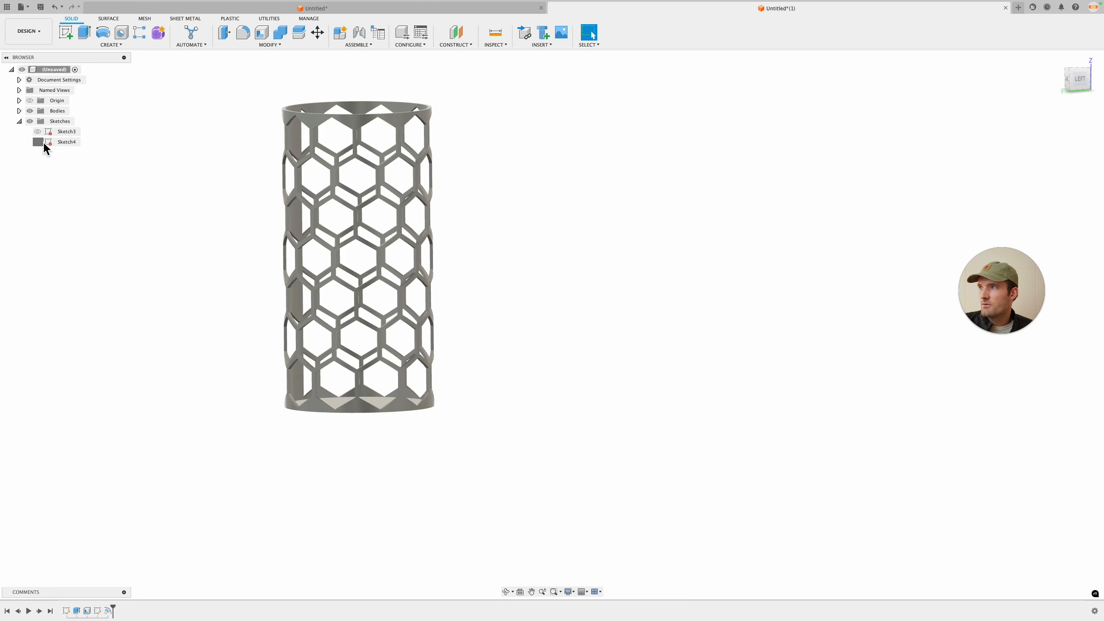
{"action": "left_click", "coordinate": [38, 142]}
{"action": "mouse_move", "coordinate": [582, 180]}
{"action": "middle_mouse_down", "text": "shift"}
{"action": "mouse_move", "coordinate": [544, 177]}
{"action": "mouse_move", "coordinate": [630, 185]}
{"action": "middle_mouse_up", "text": "shift"}
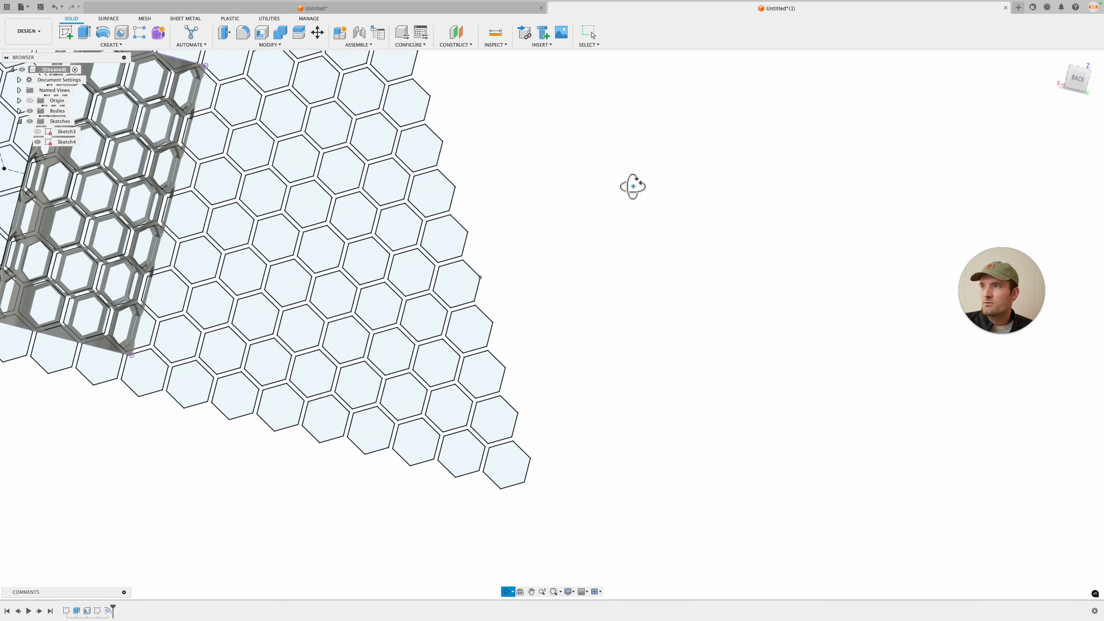
{"action": "left_click", "coordinate": [1075, 81]}
{"action": "middle_click_drag", "start_coordinate": [365, 326], "coordinate": [779, 236], "text": "shift"}
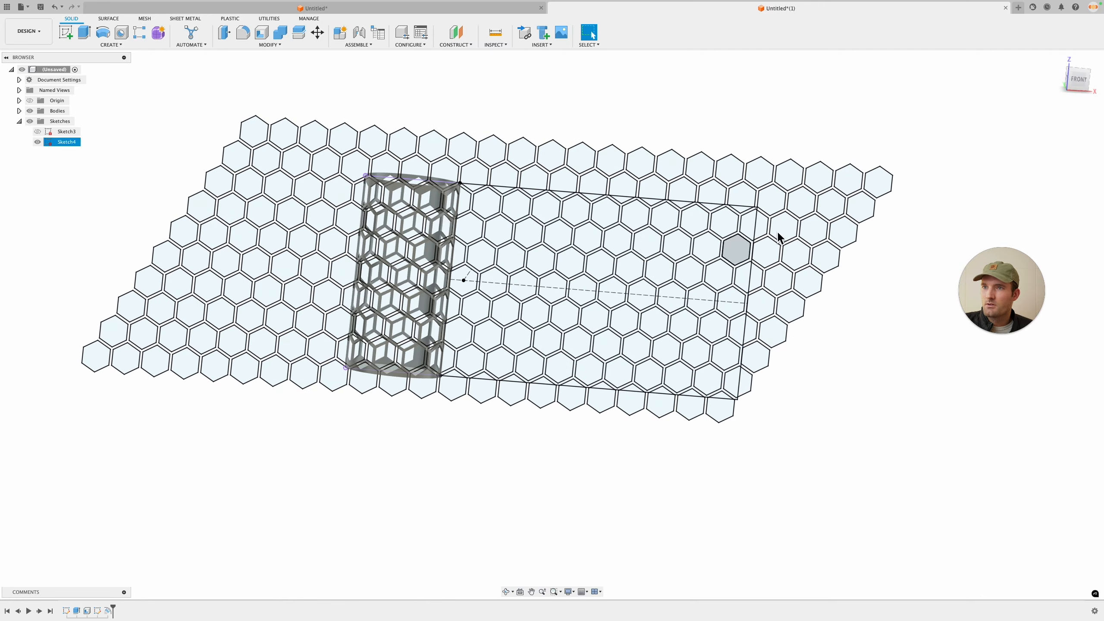
{"action": "left_click", "coordinate": [1075, 79]}
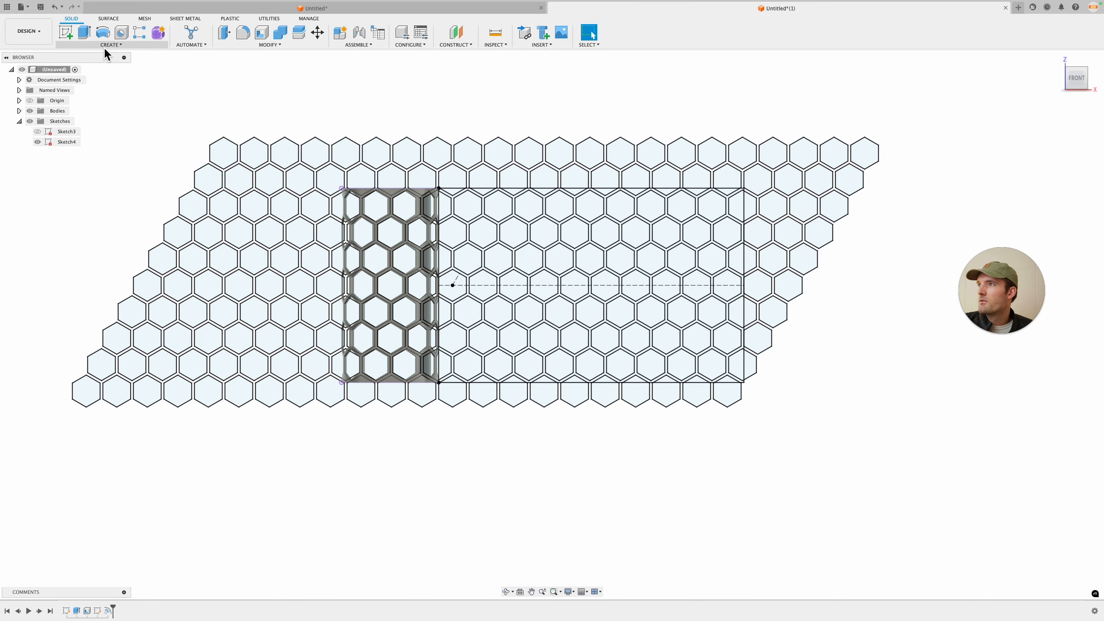
Step: Start a new Emboss and select the four partial hexagon profiles along the rectangle's right edge
{"action": "left_click", "coordinate": [112, 45]}
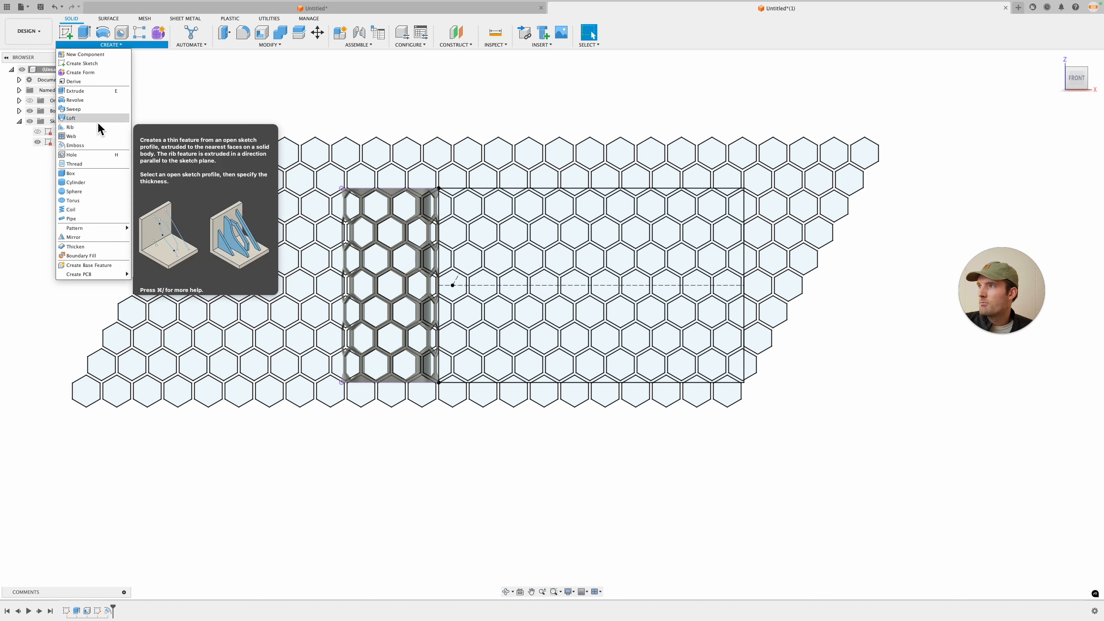
{"action": "left_click", "coordinate": [100, 147]}
{"action": "left_click", "coordinate": [738, 208]}
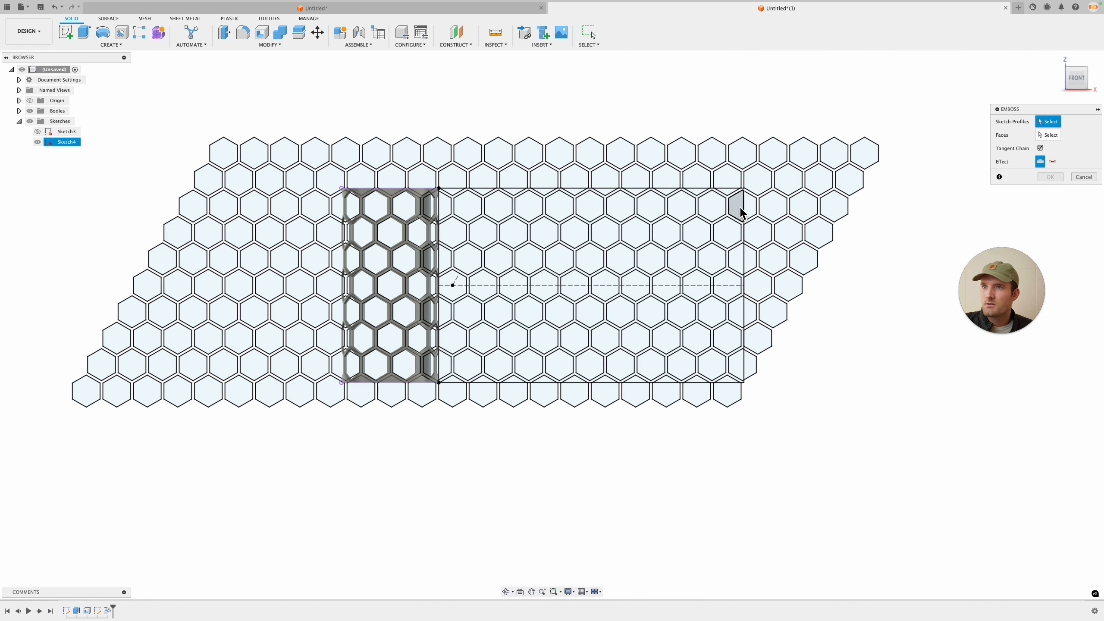
{"action": "left_click", "coordinate": [738, 259]}
{"action": "left_click", "coordinate": [737, 312]}
{"action": "left_click", "coordinate": [737, 364]}
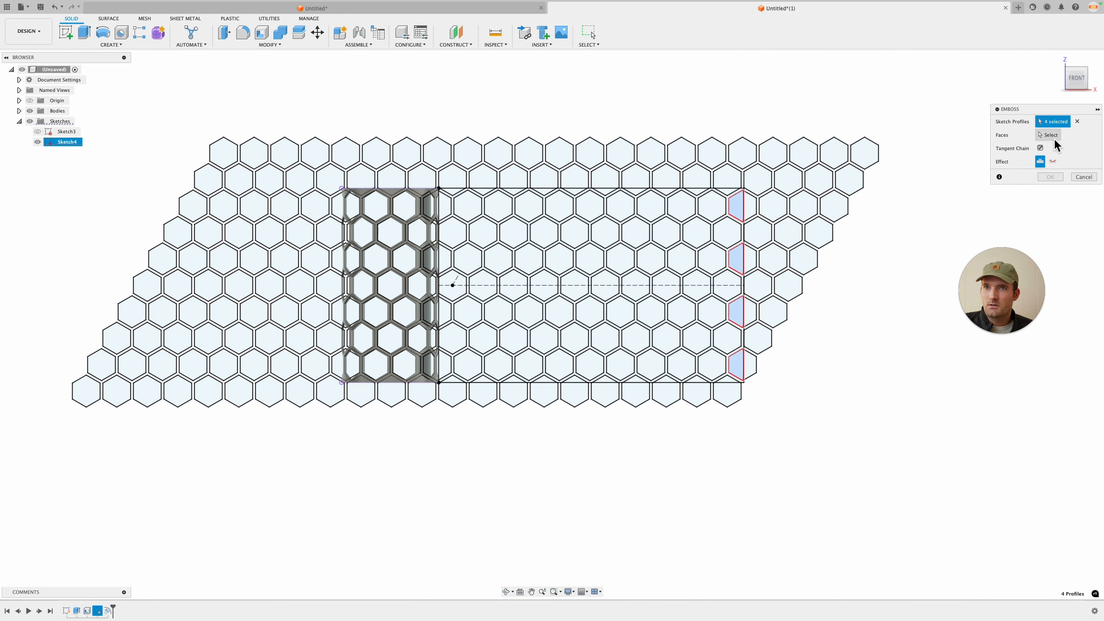
{"action": "left_click", "coordinate": [1050, 136]}
Step: Pick the cylinder's outer face, set the effect to deboss, and confirm the emboss
{"action": "middle_click_drag", "start_coordinate": [689, 107], "coordinate": [455, 192], "text": "shift"}
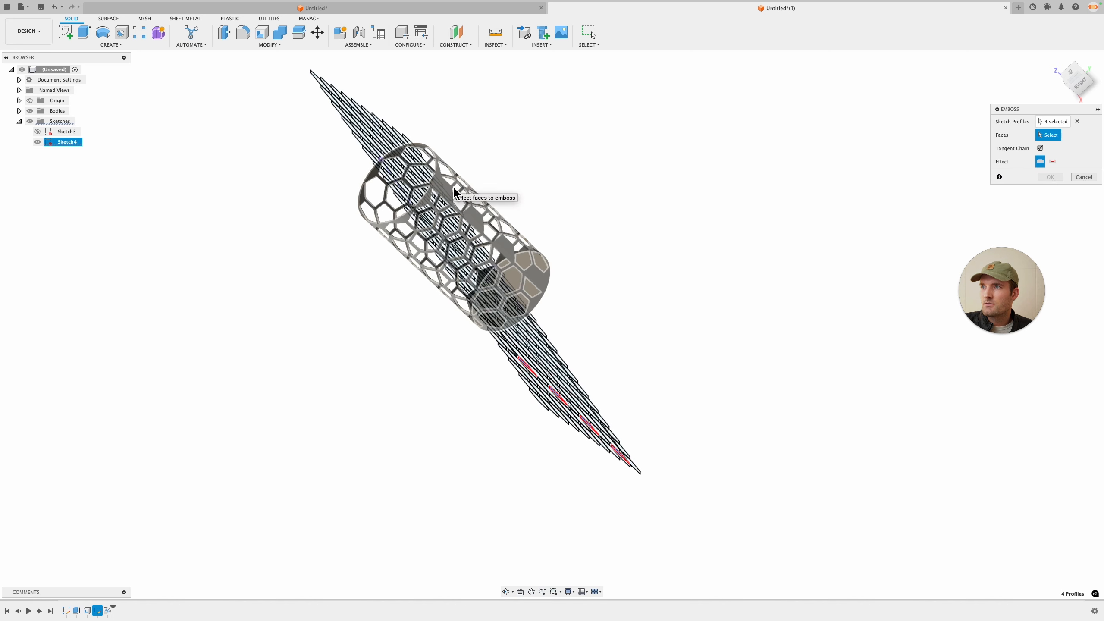
{"action": "left_click", "coordinate": [455, 191]}
{"action": "left_click", "coordinate": [1064, 174]}
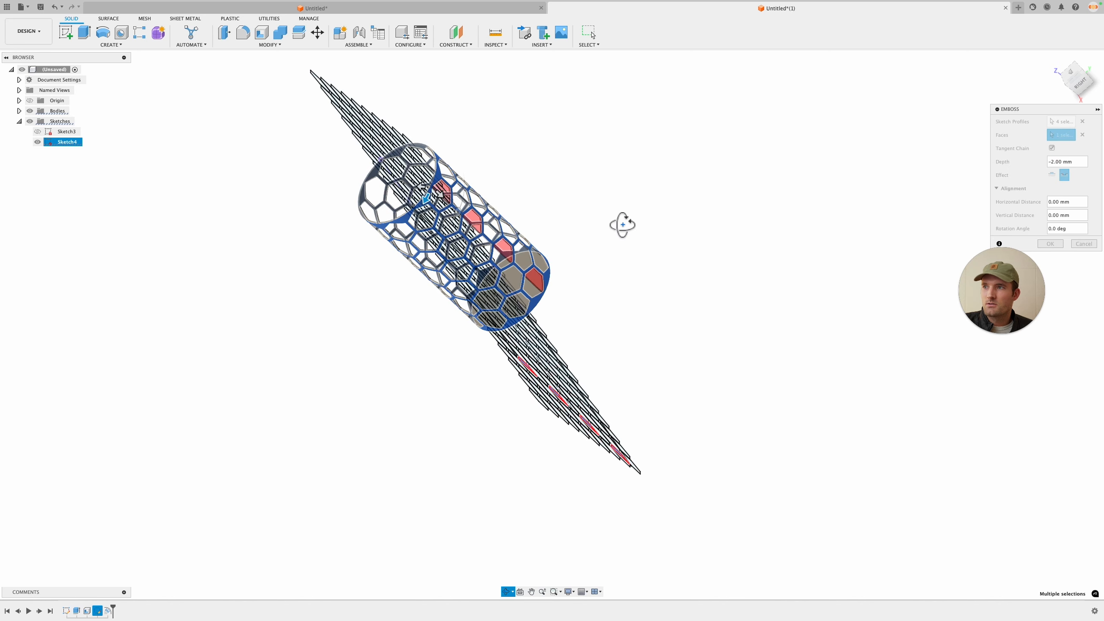
{"action": "middle_click_drag", "start_coordinate": [623, 224], "coordinate": [962, 303], "text": "shift"}
{"action": "left_click", "coordinate": [1050, 244]}
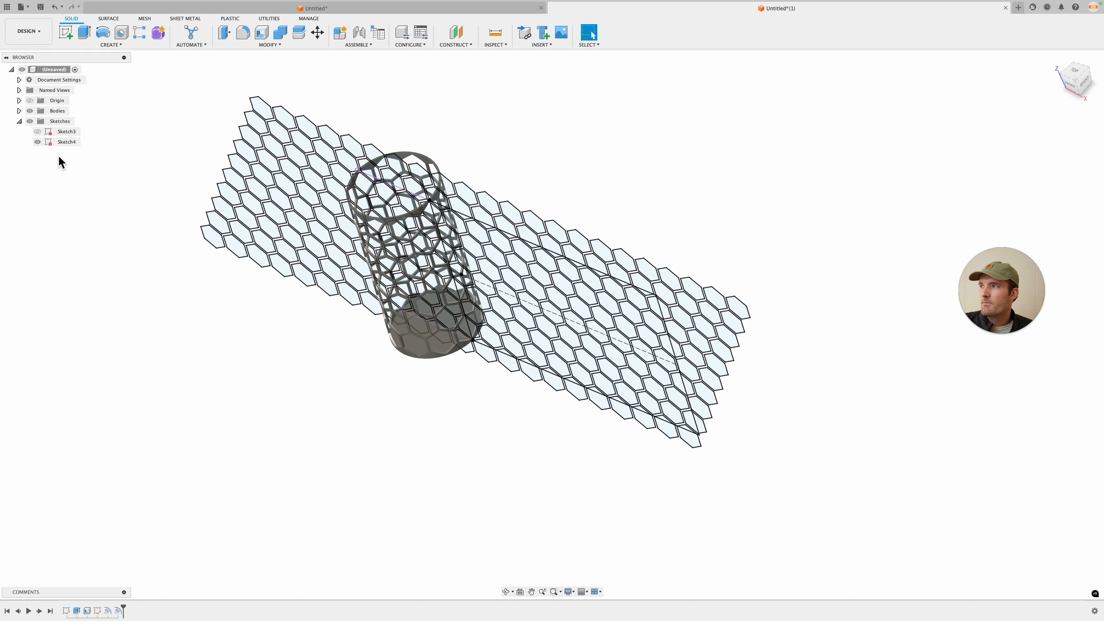
Step: Hide the sketches and inspect the finished hexagon cutout cylinder
{"action": "left_click", "coordinate": [30, 121]}
{"action": "middle_click_drag", "start_coordinate": [587, 300], "coordinate": [695, 295]}
{"action": "scroll", "coordinate": [545, 261], "scroll_direction": "up", "scroll_amount": 5}
{"action": "mouse_move", "coordinate": [547, 270]}
{"action": "middle_mouse_down", "text": "shift"}
{"action": "mouse_move", "coordinate": [589, 241]}
{"action": "mouse_move", "coordinate": [633, 232]}
{"action": "mouse_move", "coordinate": [779, 244]}
{"action": "mouse_move", "coordinate": [683, 237]}
{"action": "mouse_move", "coordinate": [537, 254]}
{"action": "mouse_move", "coordinate": [490, 295]}
{"action": "mouse_move", "coordinate": [565, 260]}
{"action": "mouse_move", "coordinate": [695, 227]}
{"action": "mouse_move", "coordinate": [593, 386]}
{"action": "middle_mouse_up", "text": "shift"}
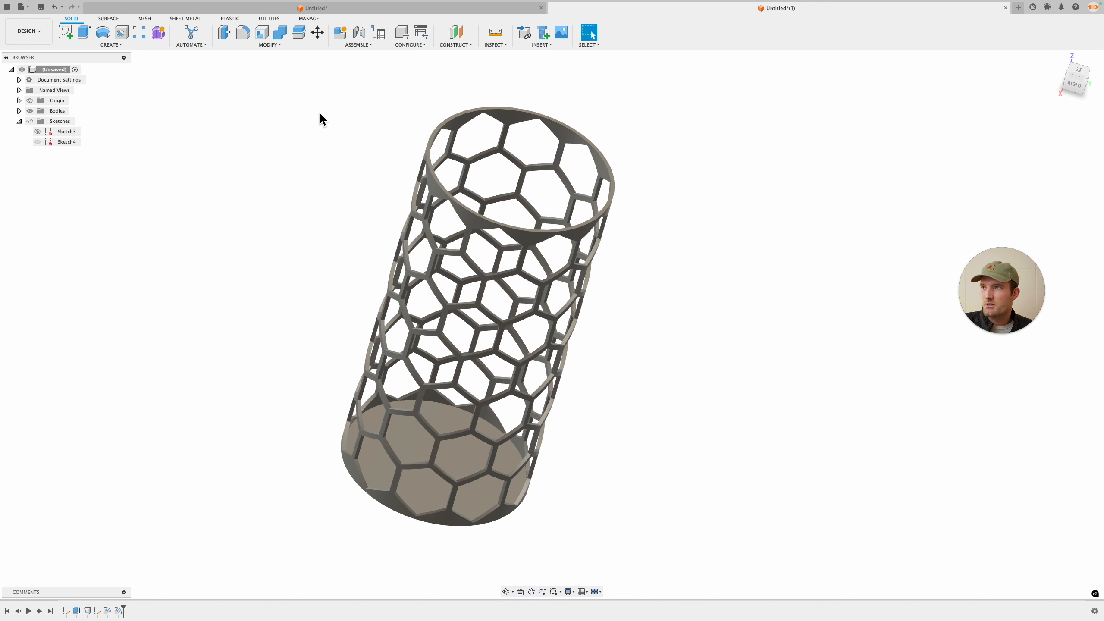
{"action": "left_click", "coordinate": [266, 46]}
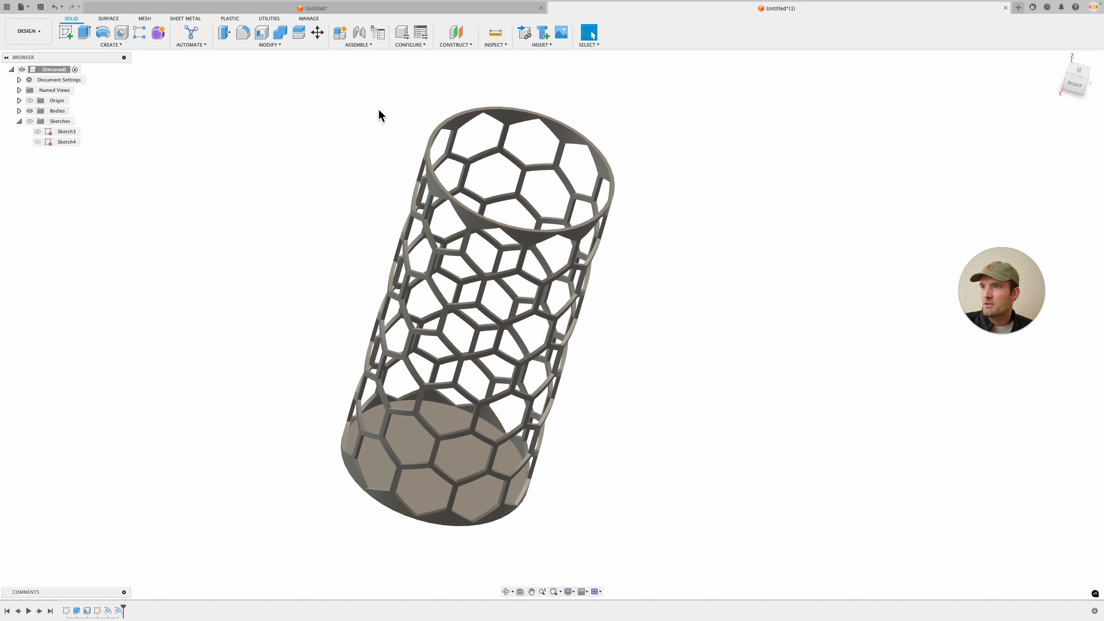
{"action": "middle_click_drag", "start_coordinate": [286, 197], "coordinate": [326, 179], "text": "shift"}
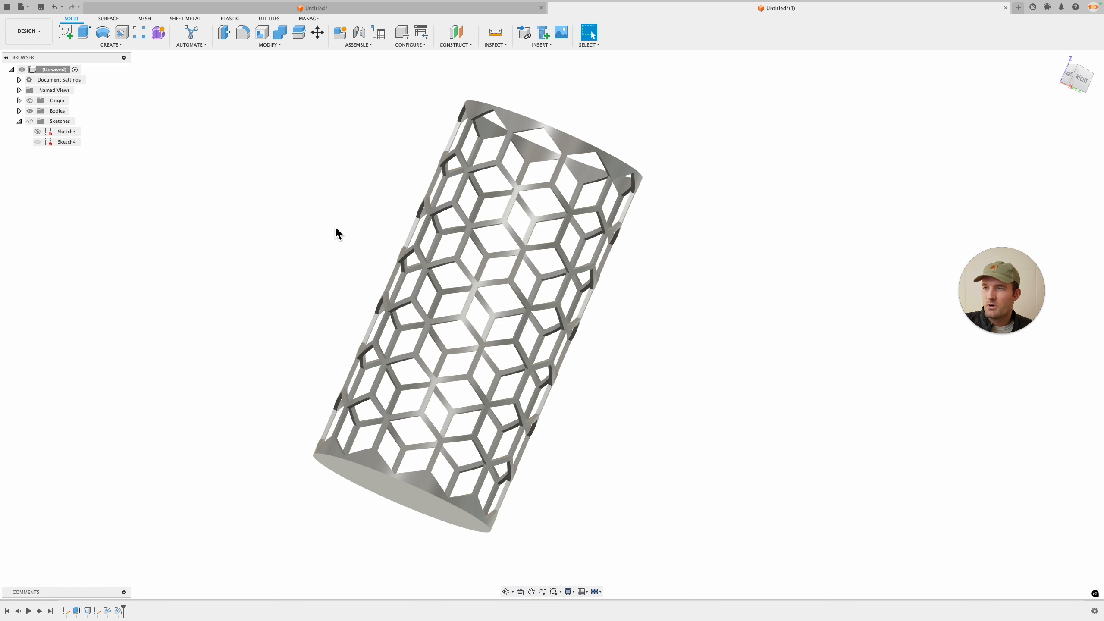
{"action": "left_click", "coordinate": [281, 47]}
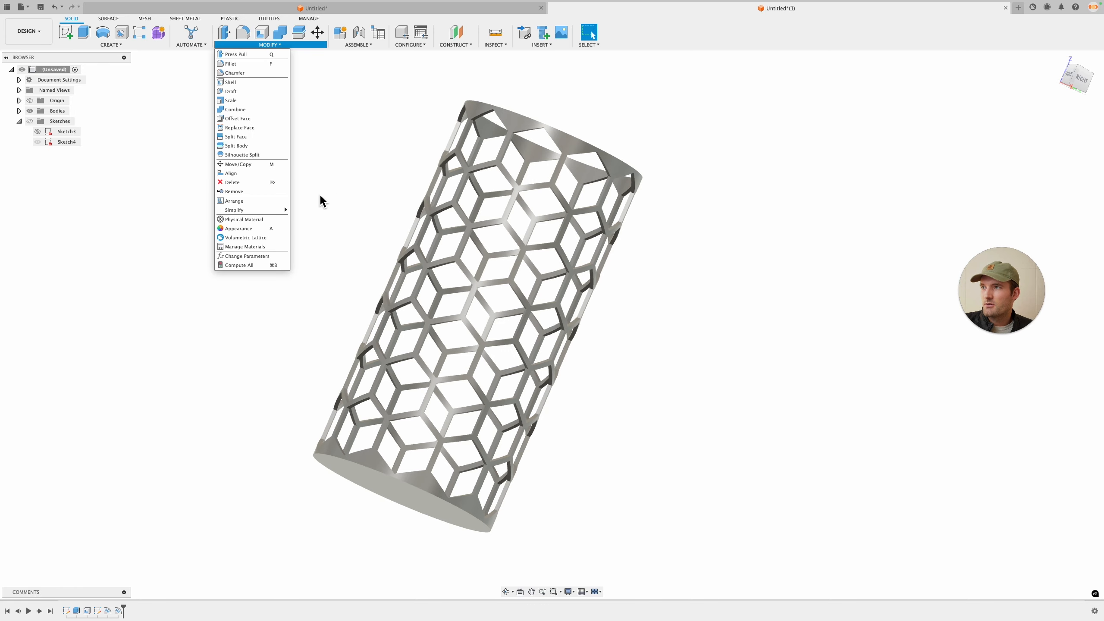
{"action": "scroll", "coordinate": [331, 161], "scroll_direction": "down", "scroll_amount": 1}
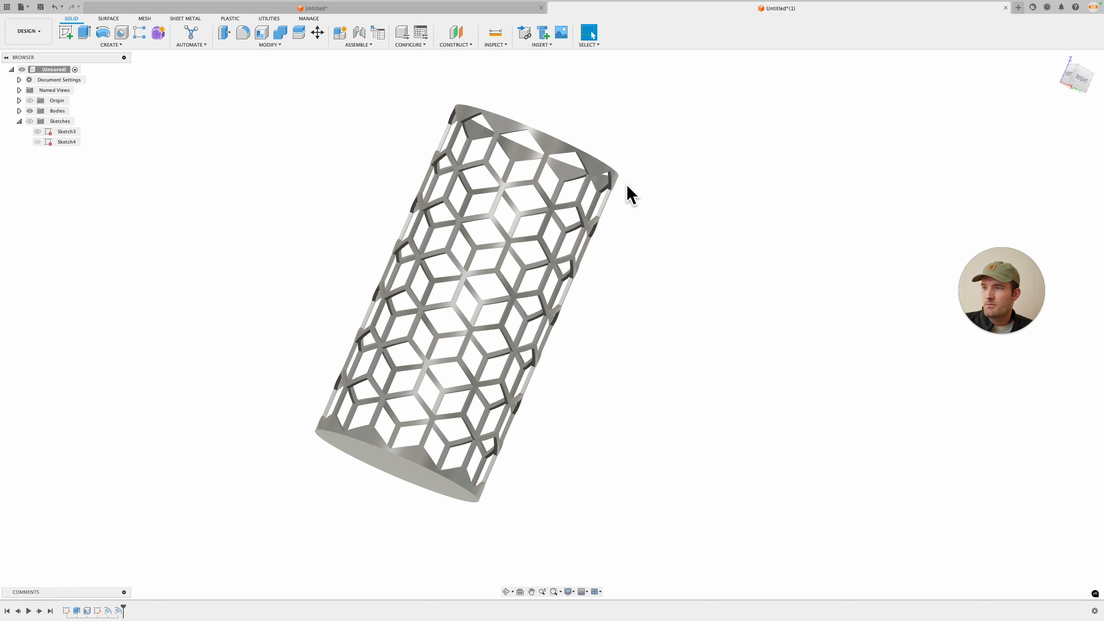
{"action": "middle_click_drag", "start_coordinate": [631, 194], "coordinate": [699, 219], "text": "shift"}
{"action": "scroll", "coordinate": [653, 182], "scroll_direction": "down", "scroll_amount": 1}
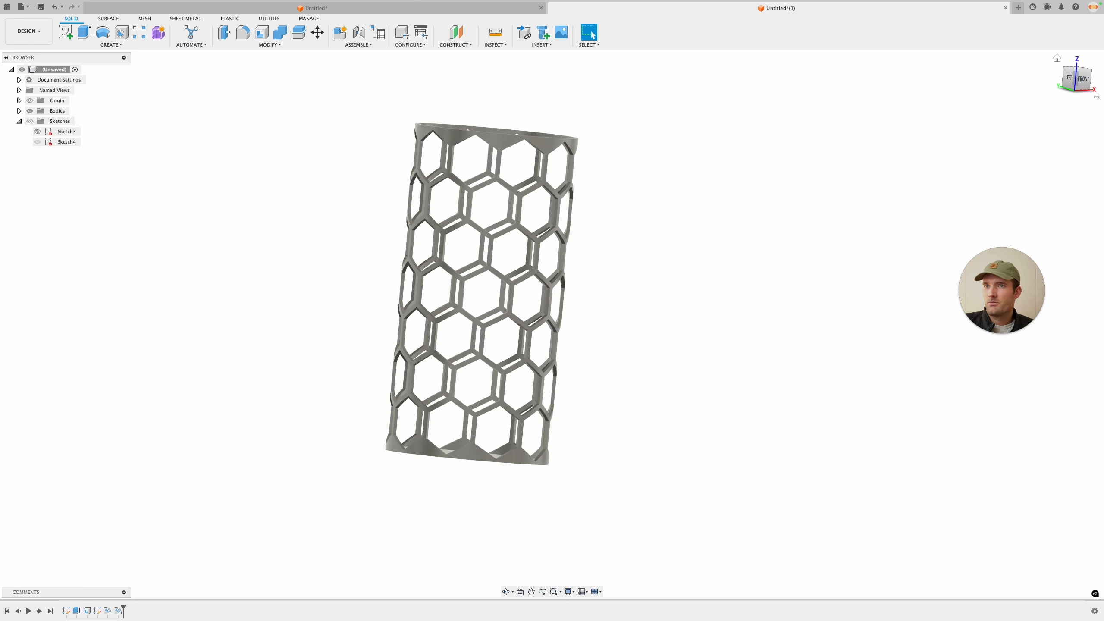
{"action": "left_click", "coordinate": [1057, 60]}
{"action": "key", "text": "f"}
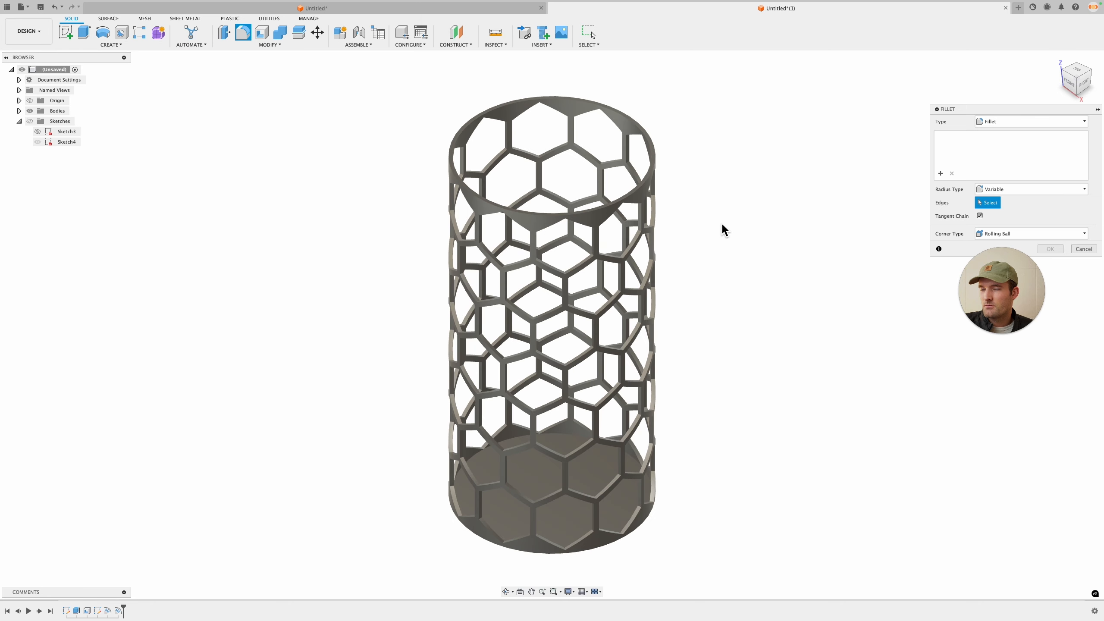
{"action": "left_click", "coordinate": [1083, 252]}
{"action": "middle_click_drag", "start_coordinate": [891, 226], "coordinate": [777, 287], "text": "shift"}
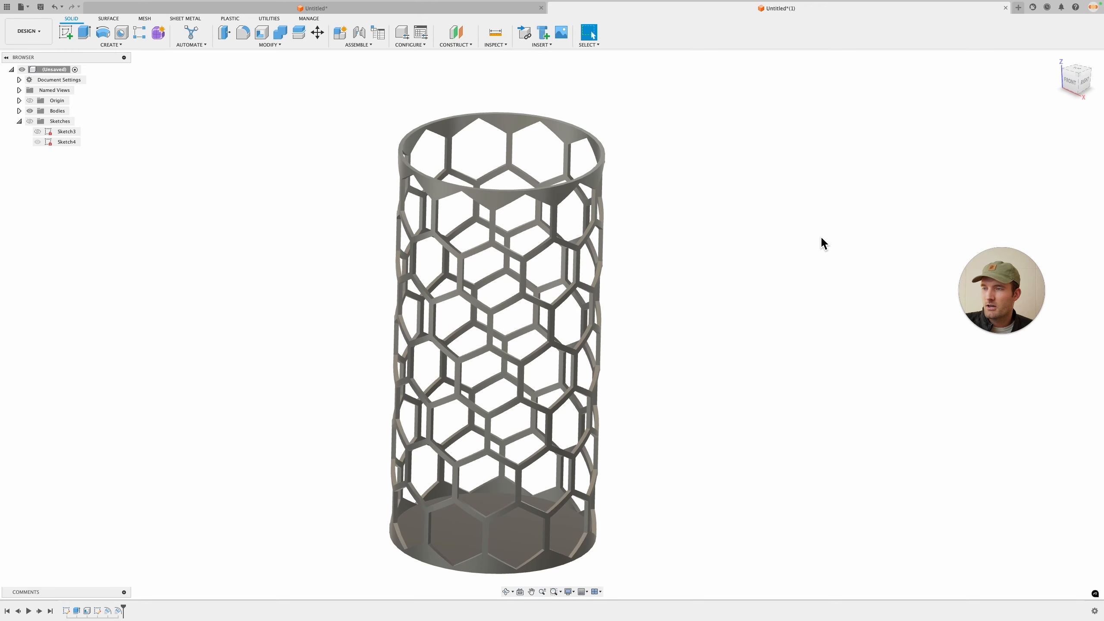
{"action": "middle_click_drag", "start_coordinate": [697, 288], "coordinate": [655, 248], "text": "shift"}
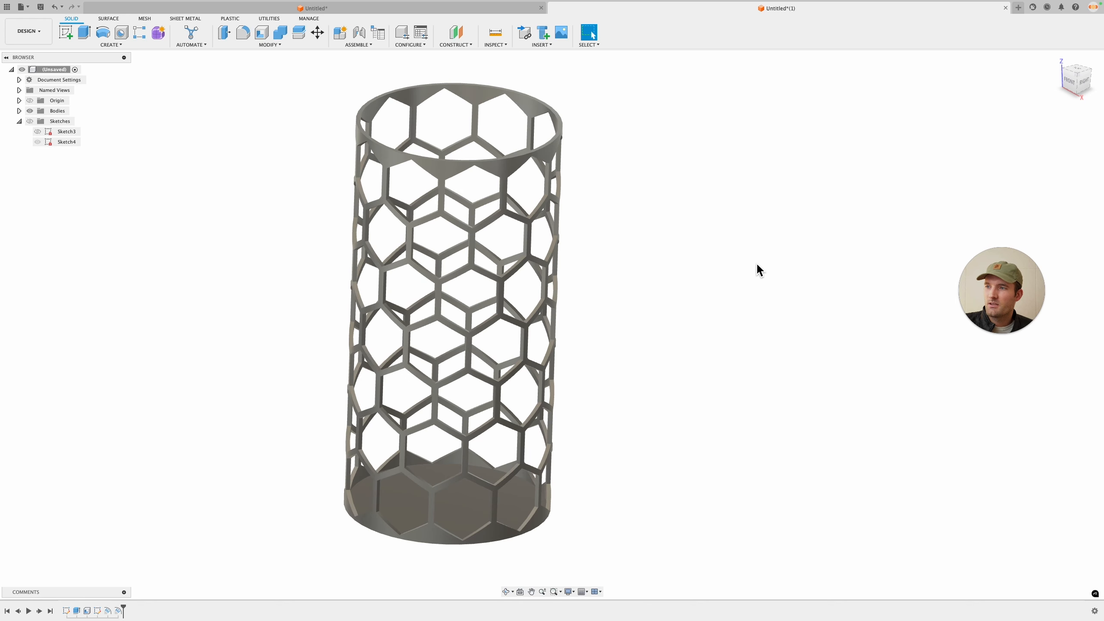
Step: Apply a blue appearance to the cylinder body
{"action": "key", "text": "a"}
{"action": "left_click_drag", "start_coordinate": [951, 404], "coordinate": [560, 164]}
{"action": "left_click", "coordinate": [1084, 416]}
{"action": "middle_click_drag", "start_coordinate": [1083, 417], "coordinate": [771, 246], "text": "shift"}
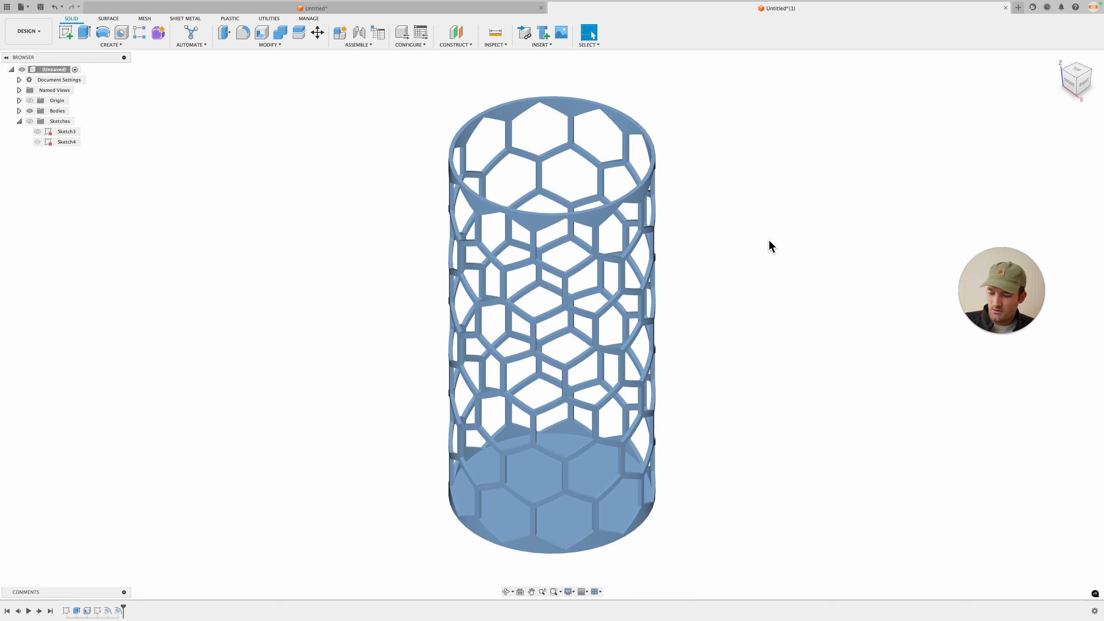
Step: Switch to the browser's community Q&A page and close the open screenshot and post
{"action": "key", "text": "ctrl+Right"}
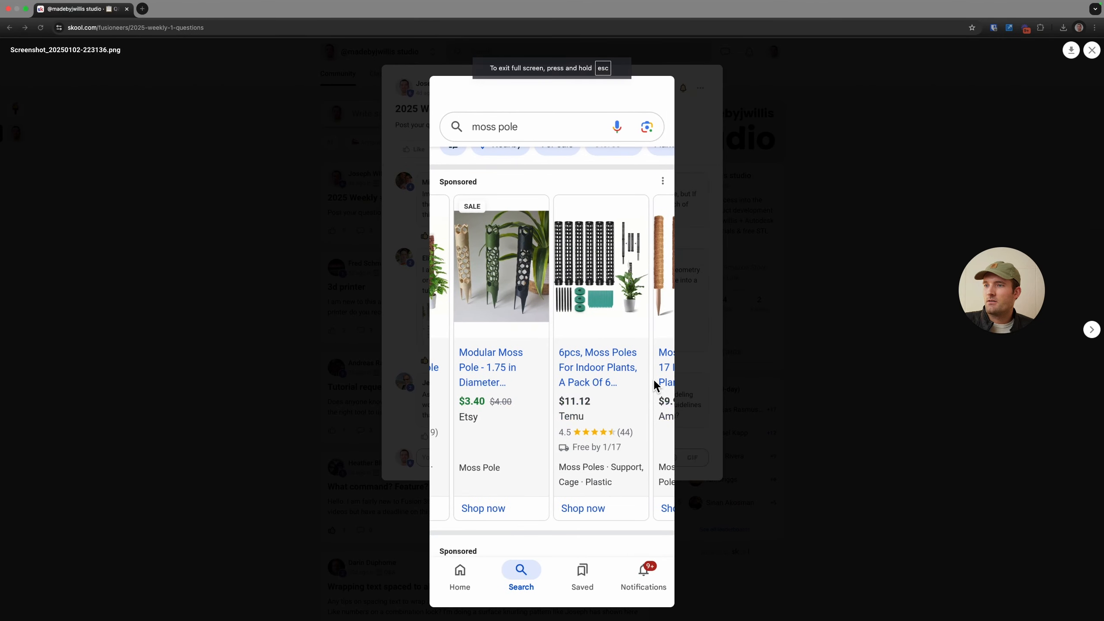
{"action": "left_click", "coordinate": [741, 152]}
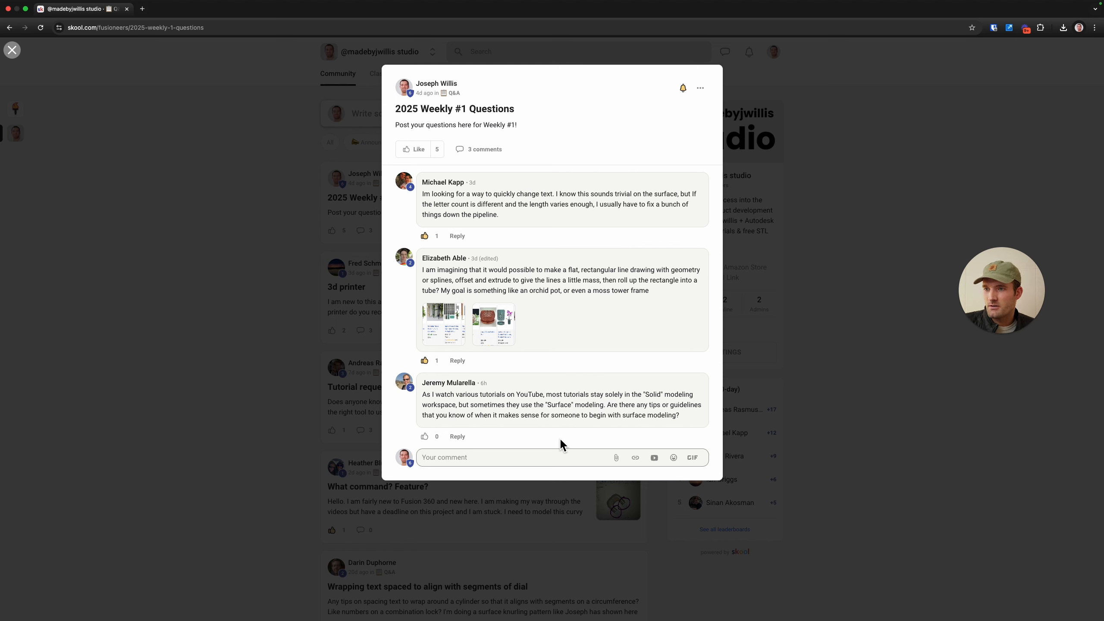
{"action": "left_click", "coordinate": [838, 177]}
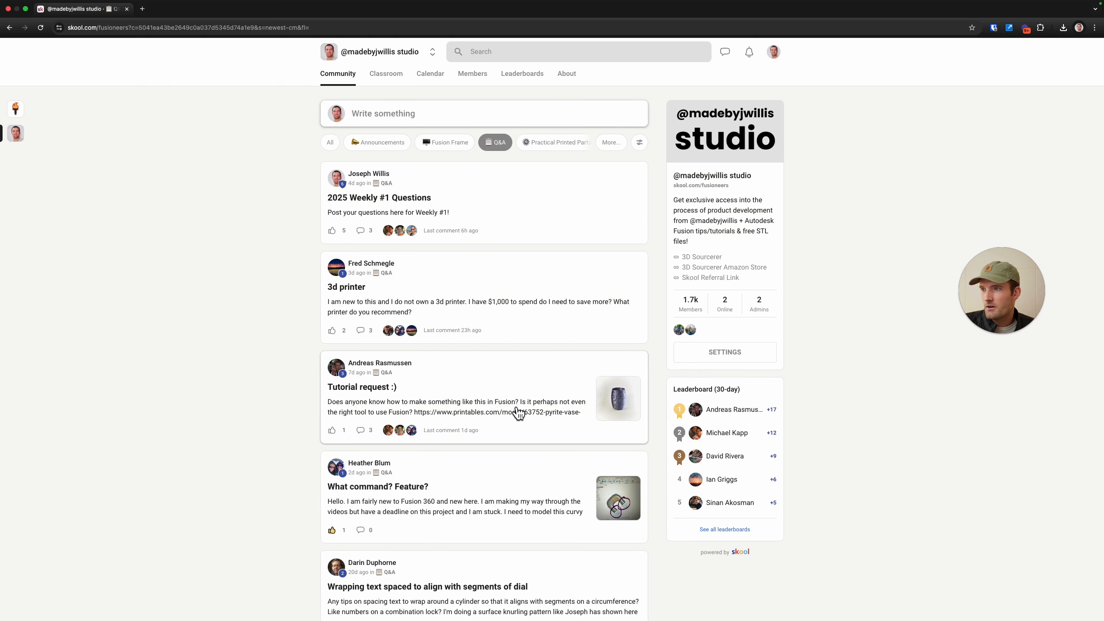
Step: Open the "What command? Feature?" question and view its attached images
{"action": "scroll", "coordinate": [518, 413], "scroll_direction": "down", "scroll_amount": 1}
{"action": "scroll", "coordinate": [496, 476], "scroll_direction": "down", "scroll_amount": 1}
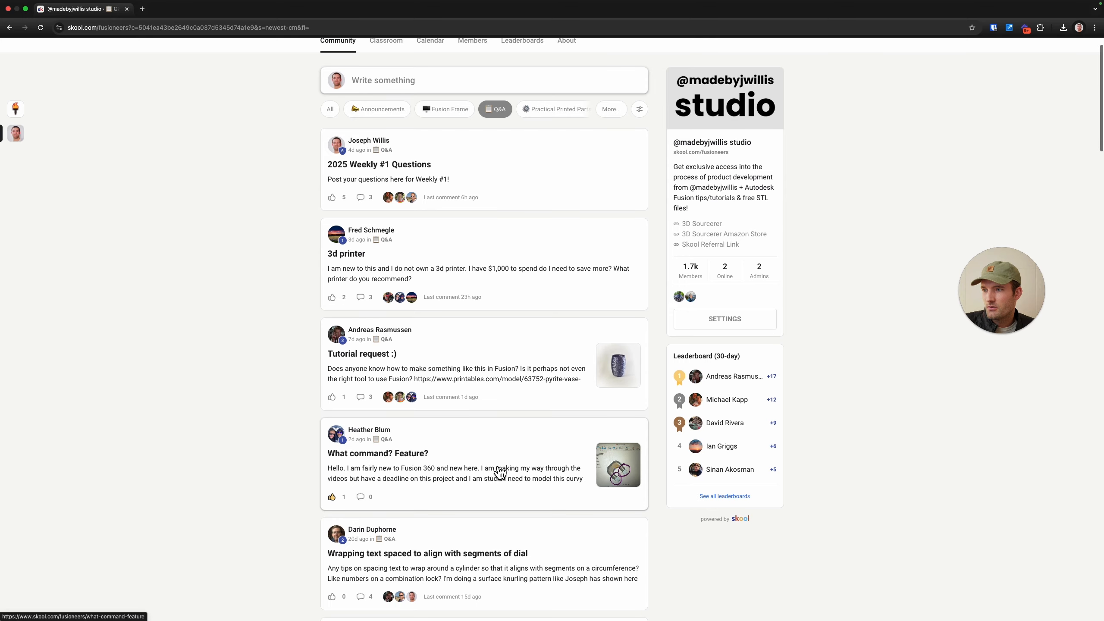
{"action": "left_click", "coordinate": [499, 470]}
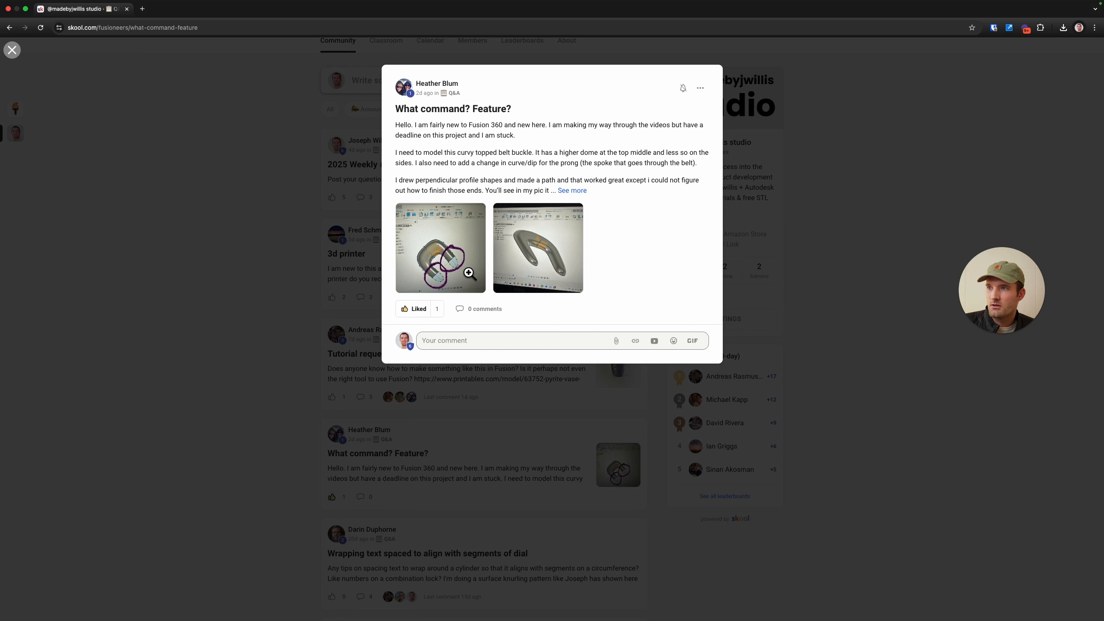
{"action": "left_click", "coordinate": [468, 272]}
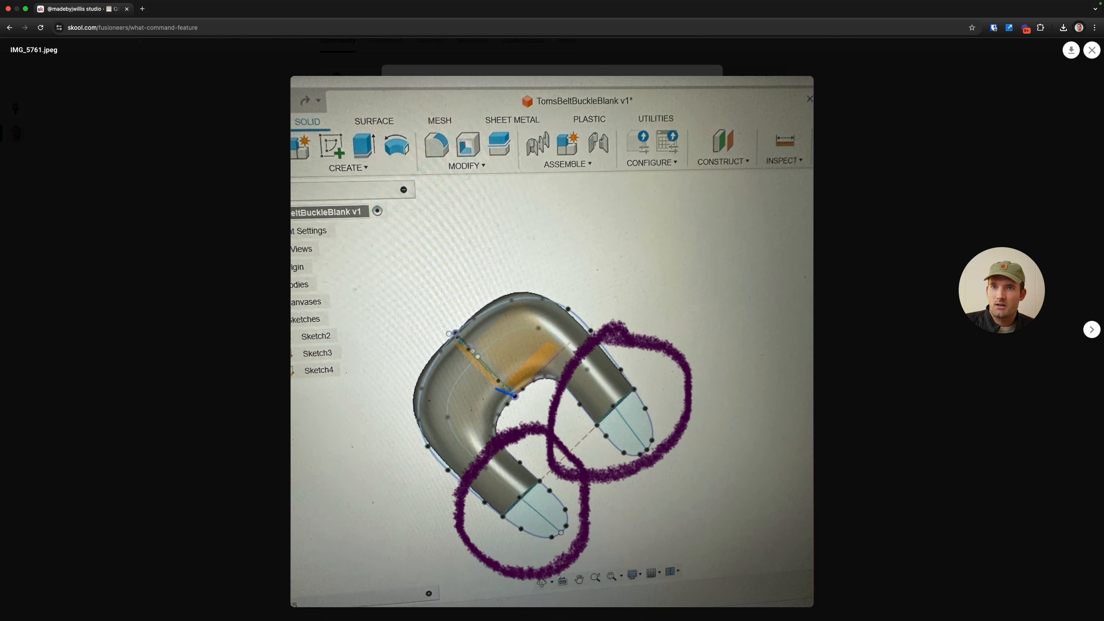
{"action": "left_click", "coordinate": [1094, 333]}
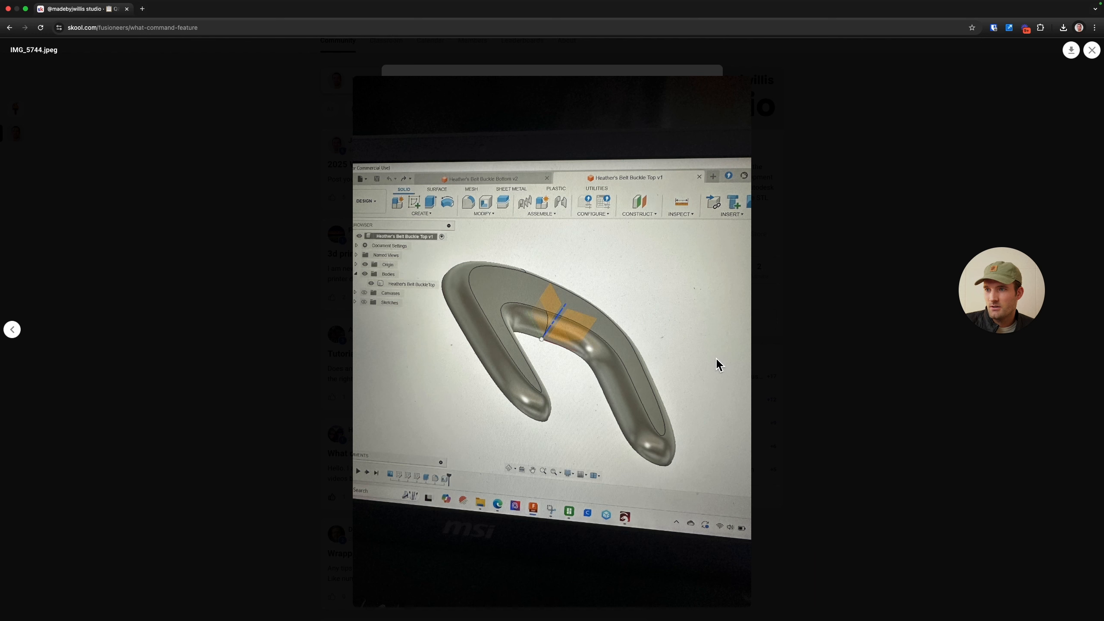
Step: Compare the two attached belt buckle images in the question, then close the image viewer
{"action": "left_click", "coordinate": [12, 329]}
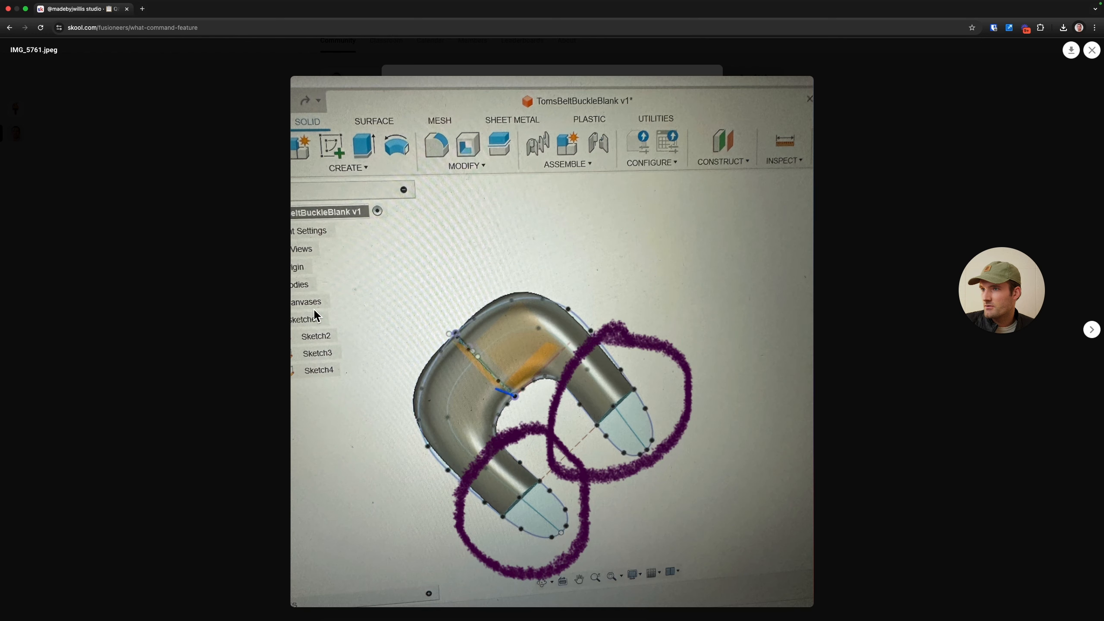
{"action": "left_click", "coordinate": [1093, 330]}
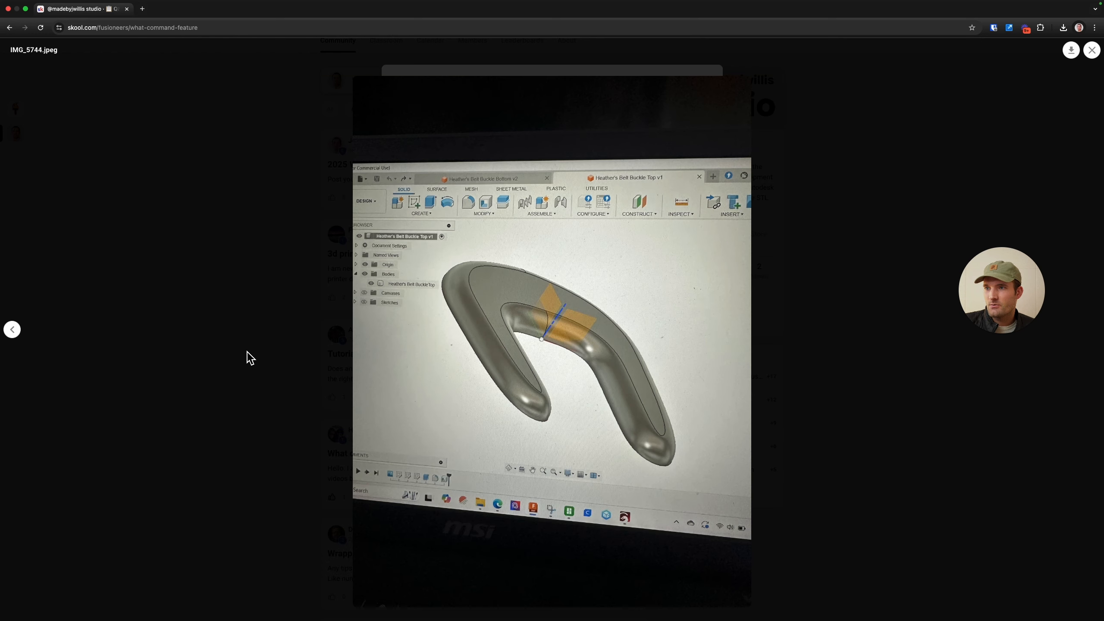
{"action": "left_click", "coordinate": [12, 330]}
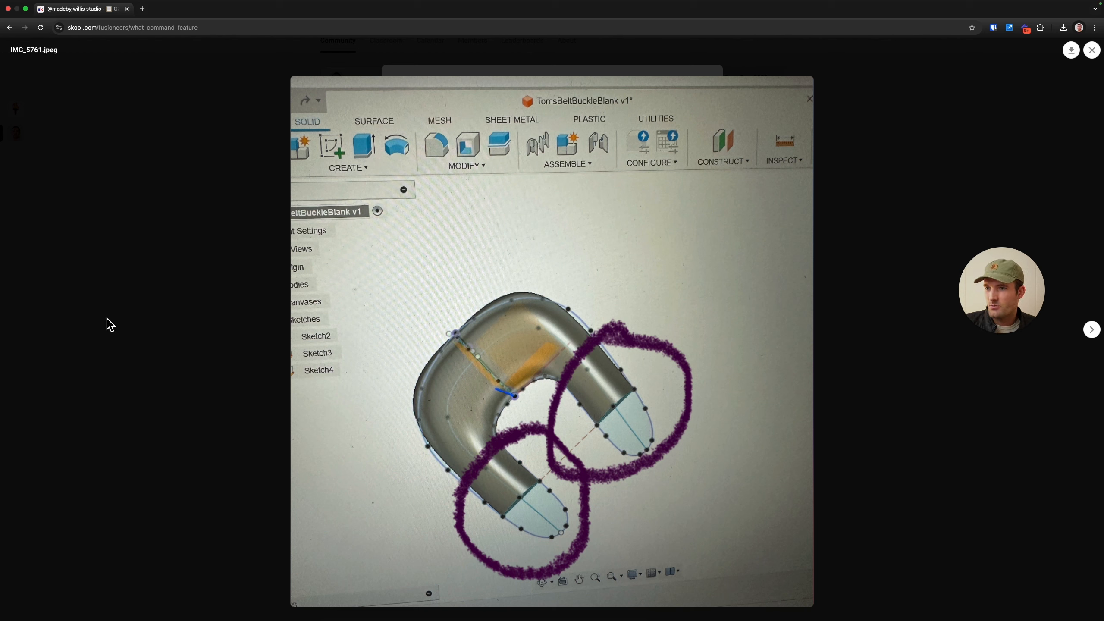
{"action": "left_click", "coordinate": [106, 319]}
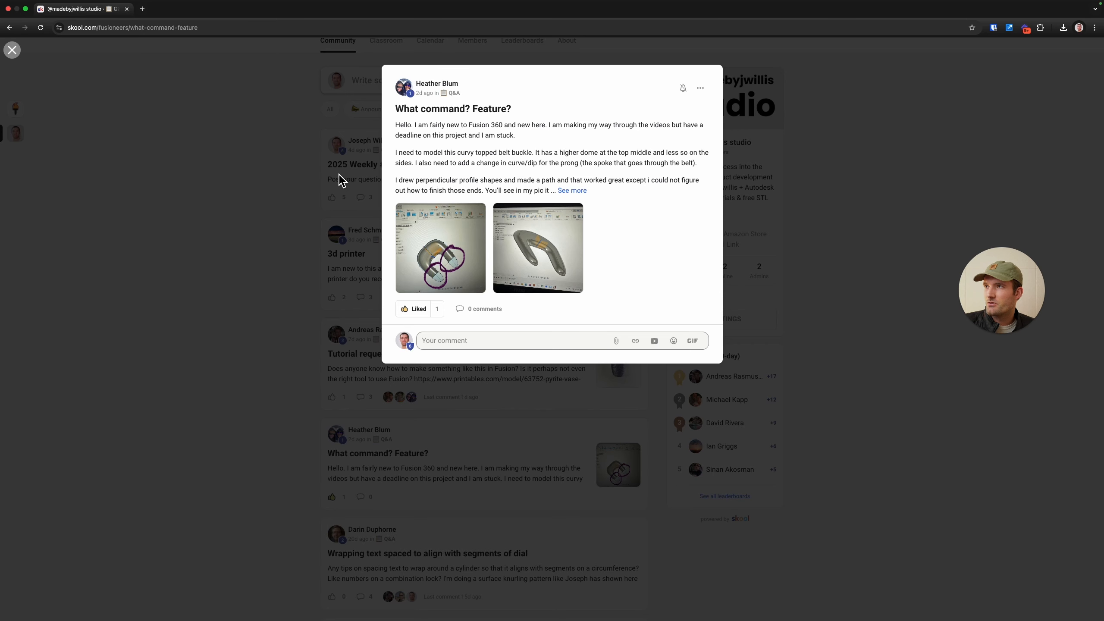
Step: Switch back to Fusion, open a new design, and start a sketch on the top plane
{"action": "key", "text": "ctrl+Left"}
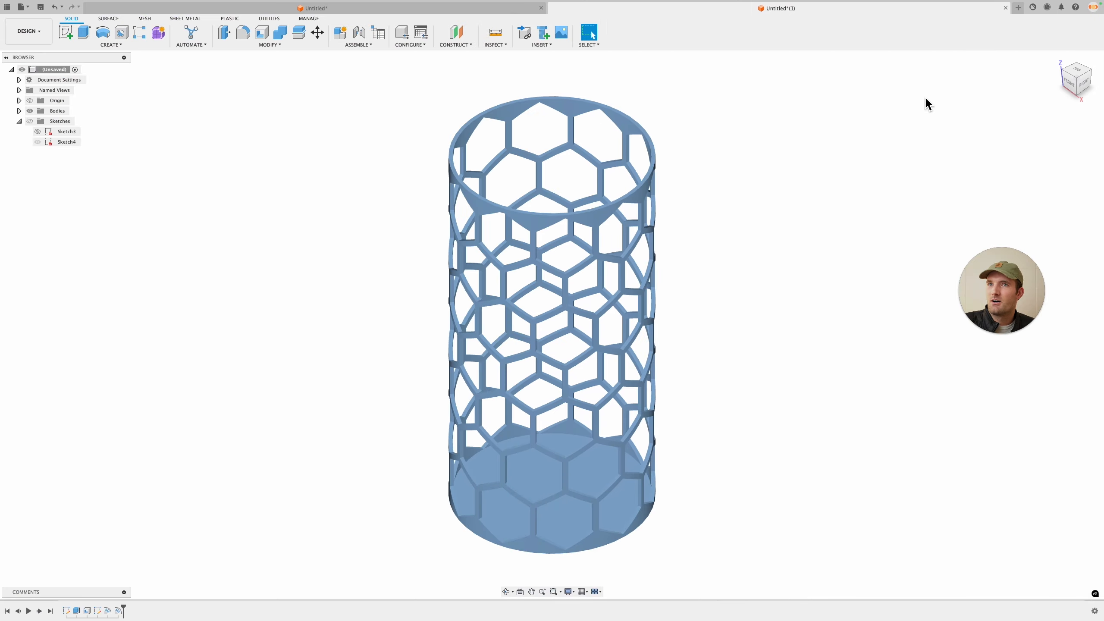
{"action": "left_click", "coordinate": [1018, 8]}
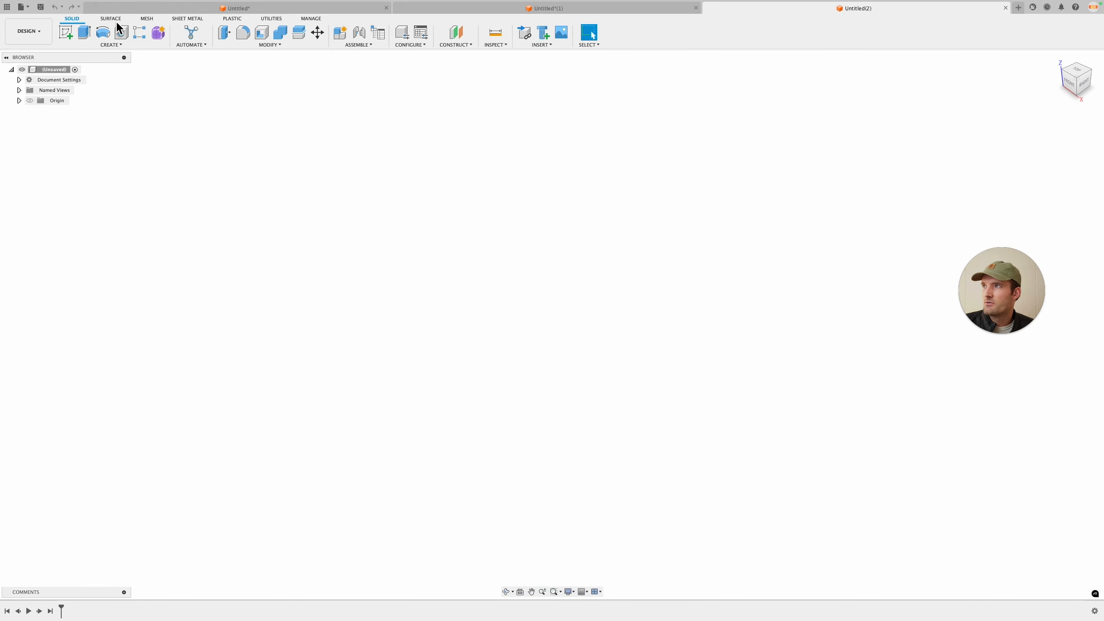
{"action": "left_click", "coordinate": [66, 32]}
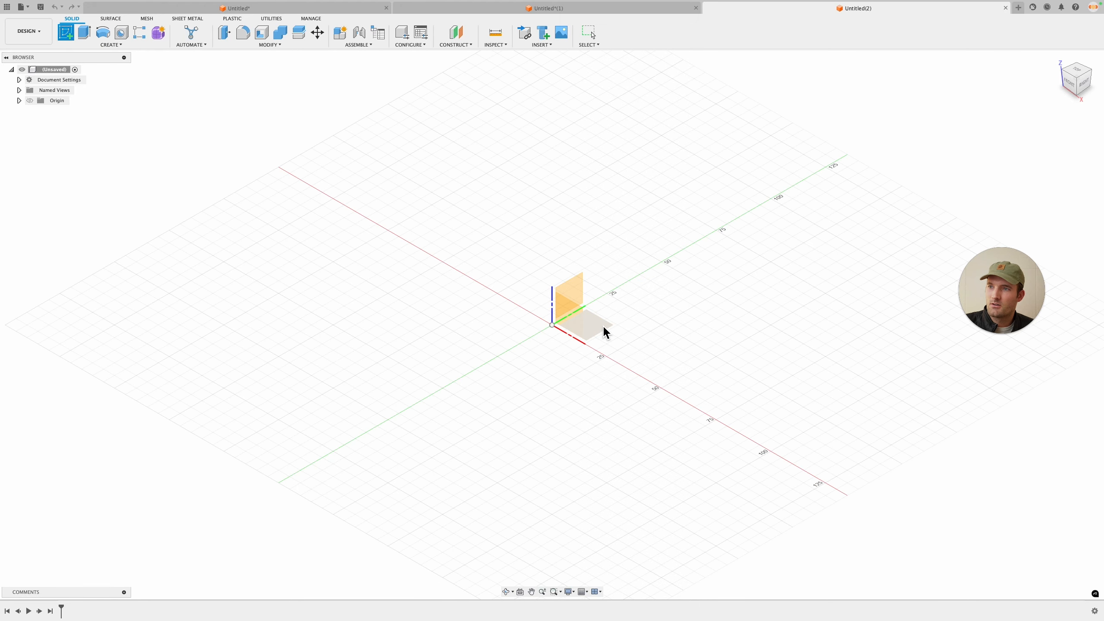
{"action": "left_click", "coordinate": [604, 329]}
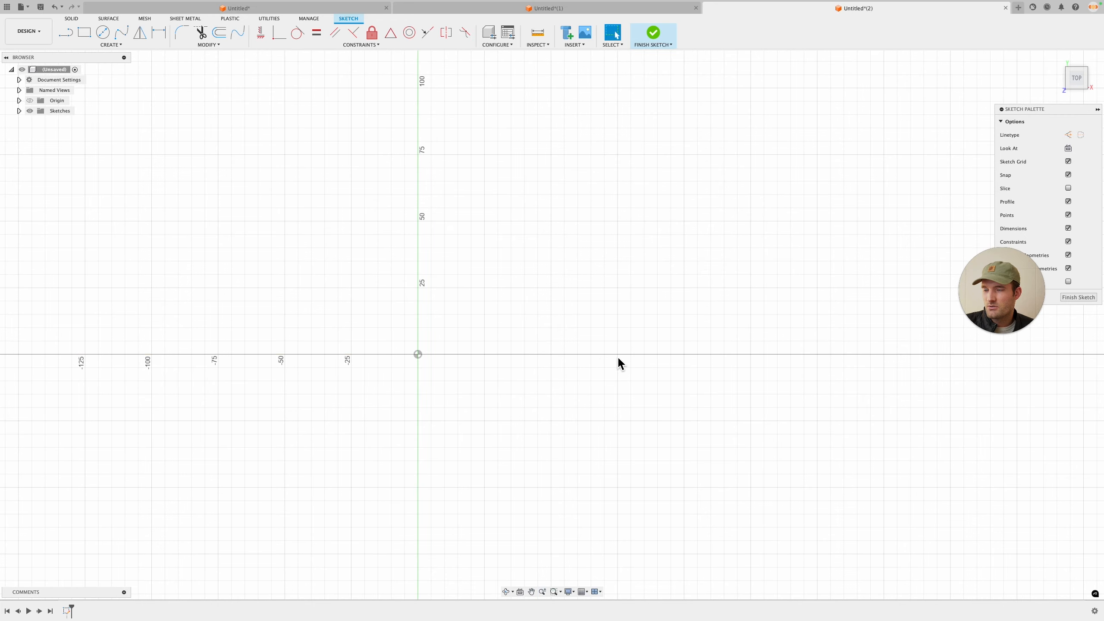
Step: Draw a closed fit-point spline shaped like a curved belt buckle, about 130 mm tall, starting on the horizontal axis
{"action": "left_click", "coordinate": [125, 34]}
{"action": "left_click", "coordinate": [458, 354]}
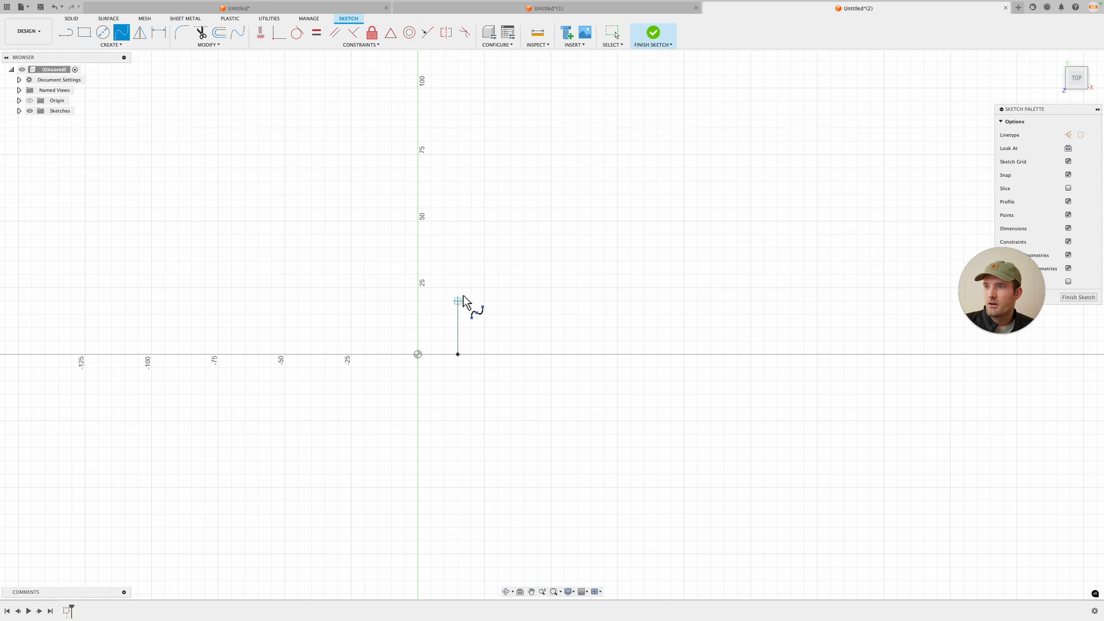
{"action": "left_click", "coordinate": [468, 255]}
{"action": "left_click", "coordinate": [605, 221]}
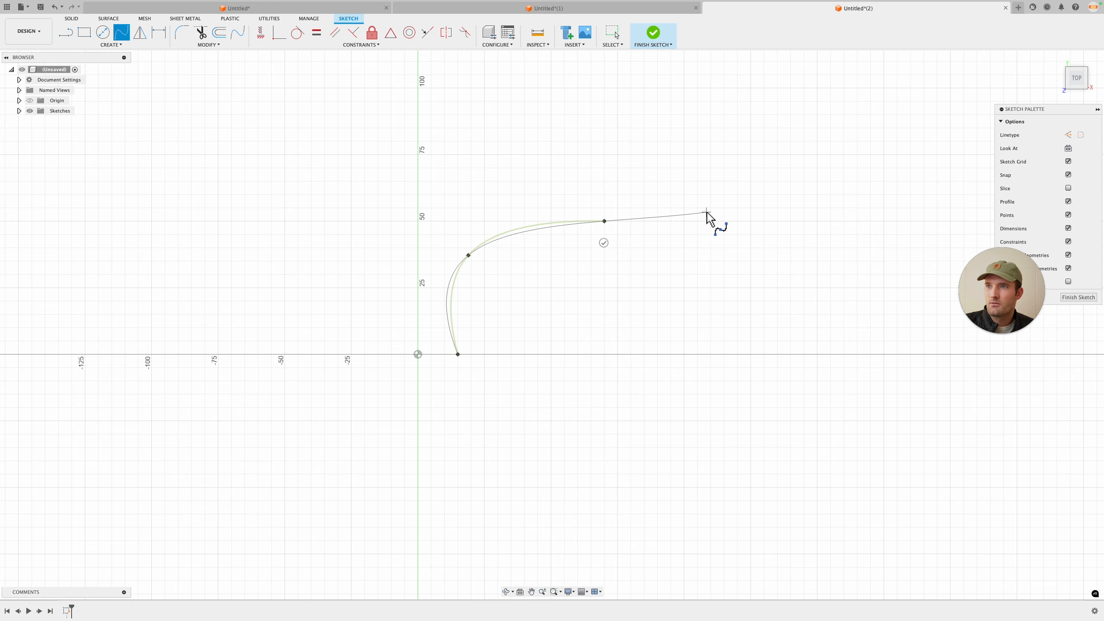
{"action": "left_click", "coordinate": [714, 200]}
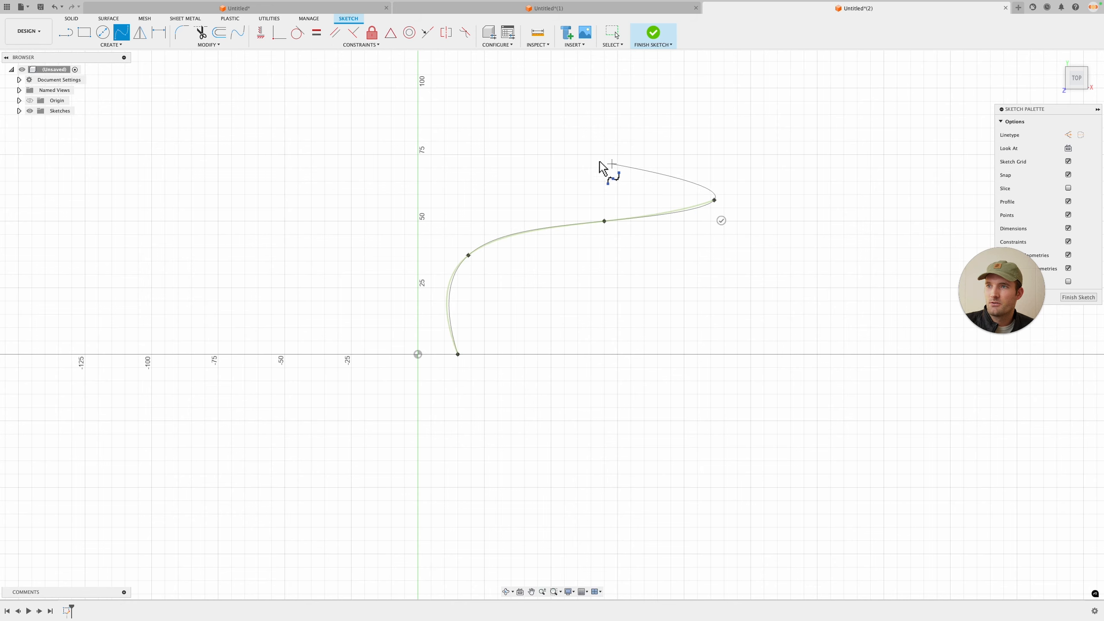
{"action": "left_click", "coordinate": [472, 167]}
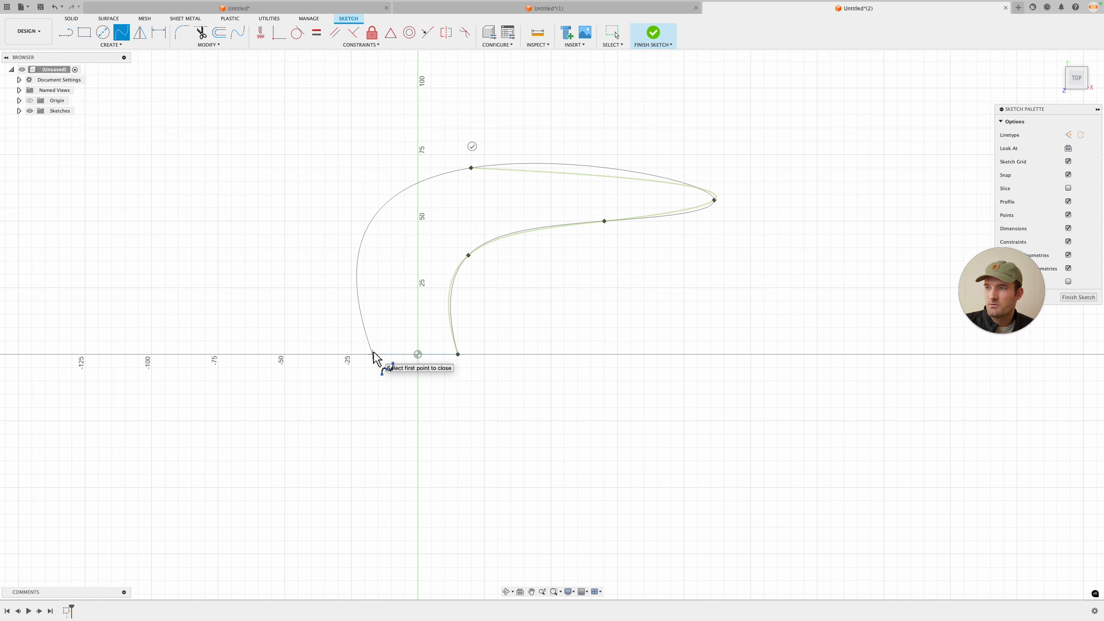
{"action": "left_click", "coordinate": [377, 354]}
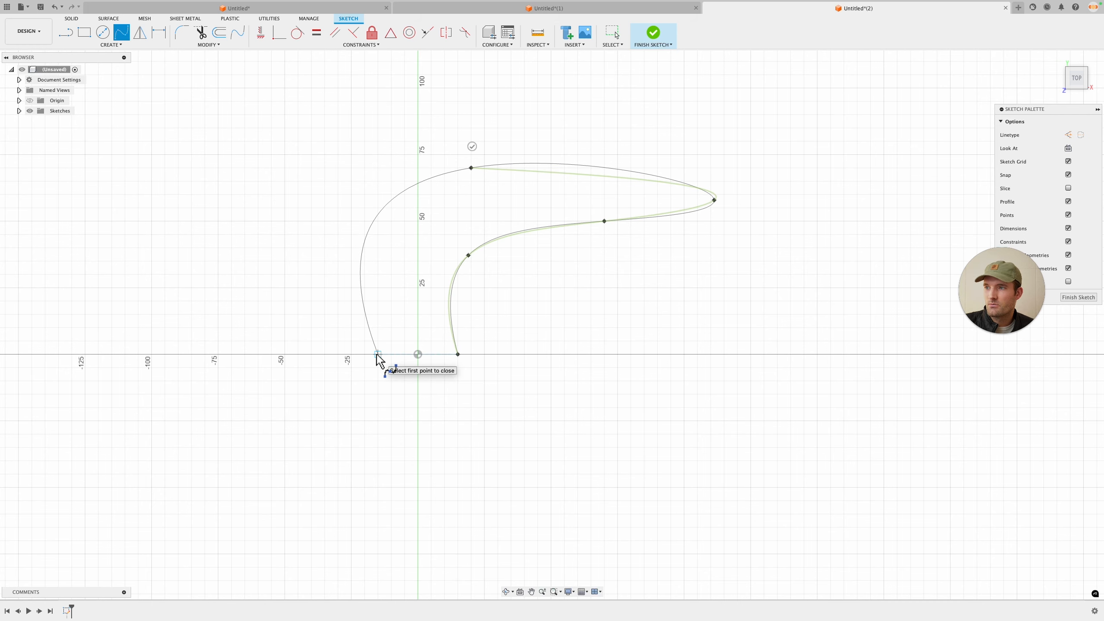
{"action": "left_click", "coordinate": [442, 520]}
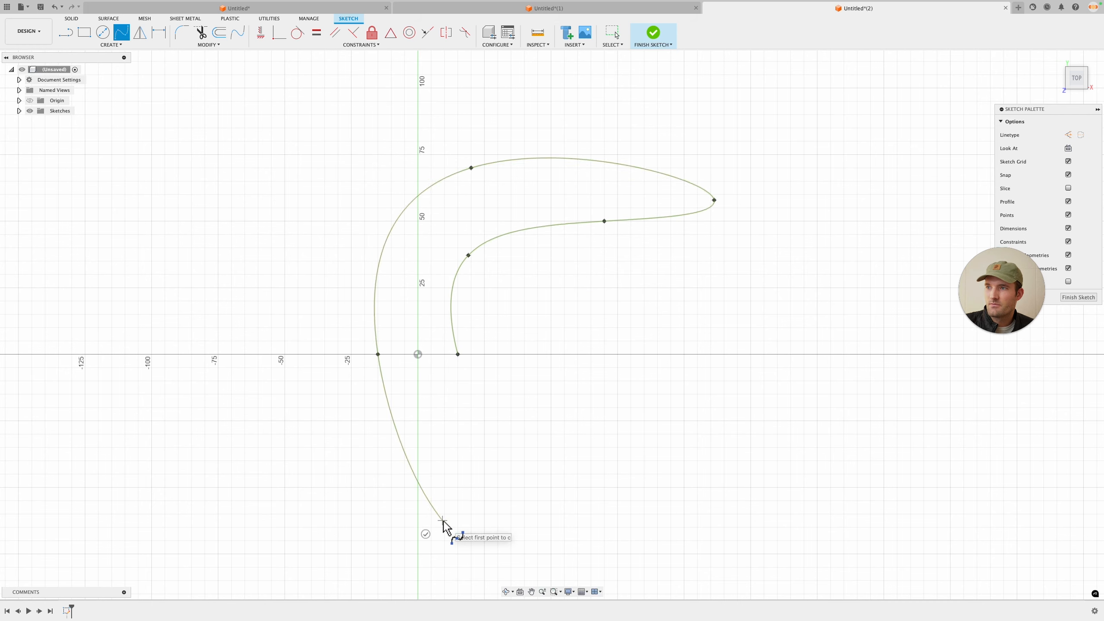
{"action": "left_click", "coordinate": [724, 447]}
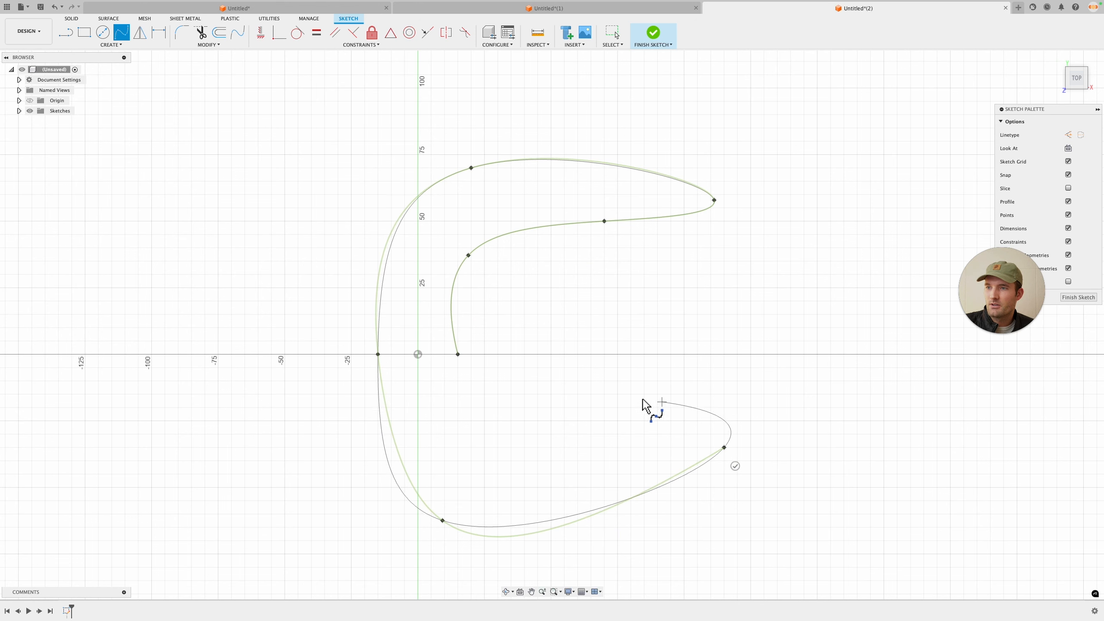
{"action": "left_click", "coordinate": [599, 386]}
{"action": "left_click", "coordinate": [481, 397]}
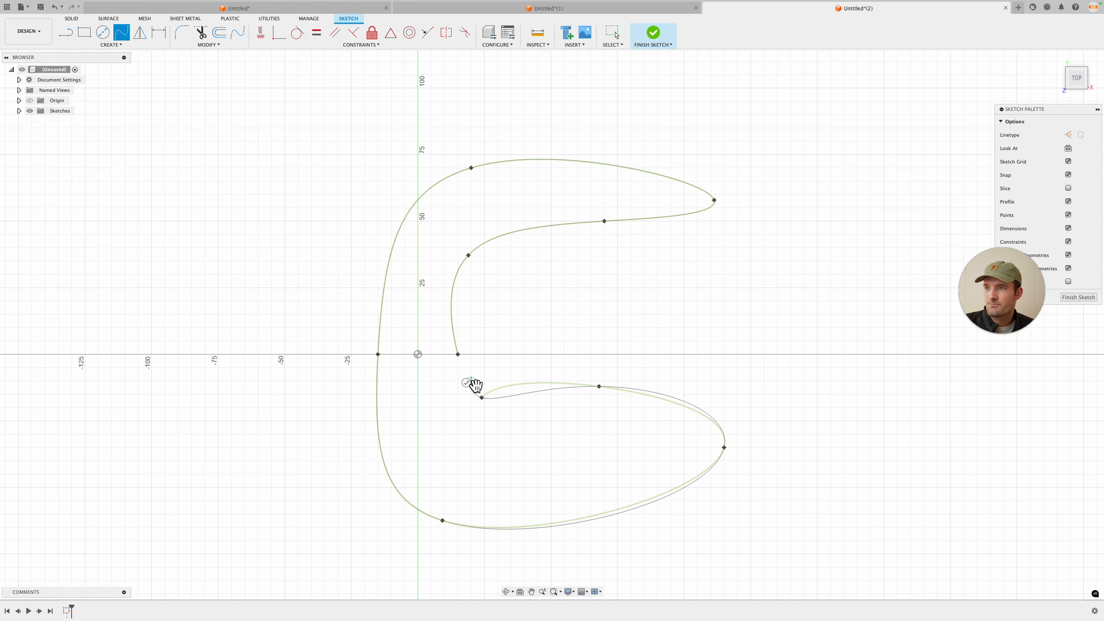
{"action": "left_click", "coordinate": [458, 354]}
Step: Draw a horizontal construction line from the origin, about 160 mm long, along the axis through the shape
{"action": "middle_click_drag", "start_coordinate": [589, 298], "coordinate": [529, 275]}
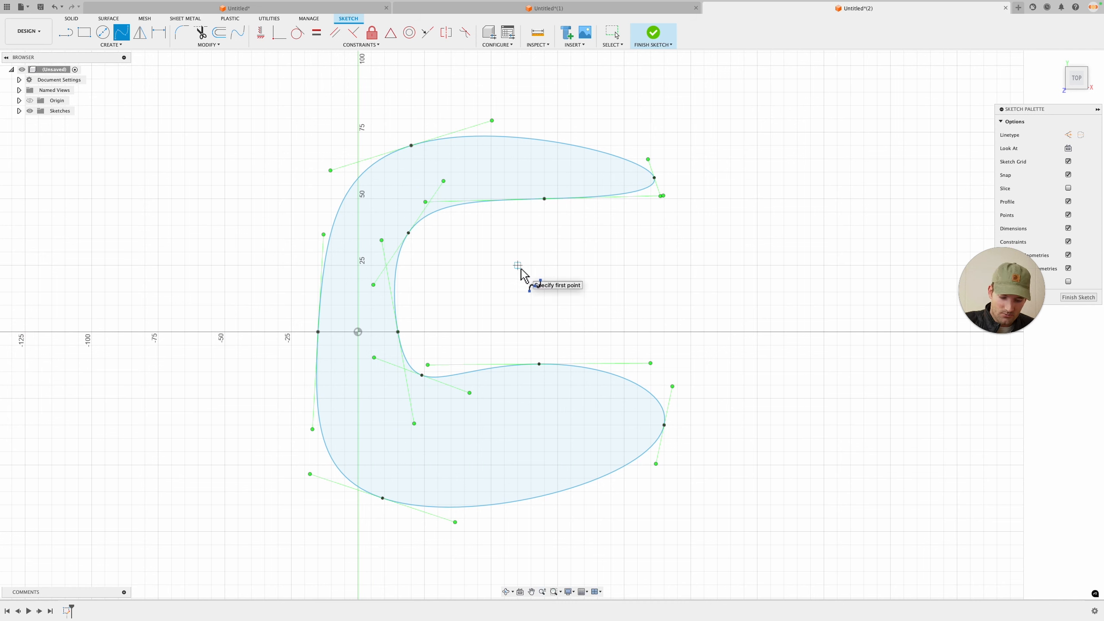
{"action": "key", "text": "l"}
{"action": "left_click", "coordinate": [357, 332]}
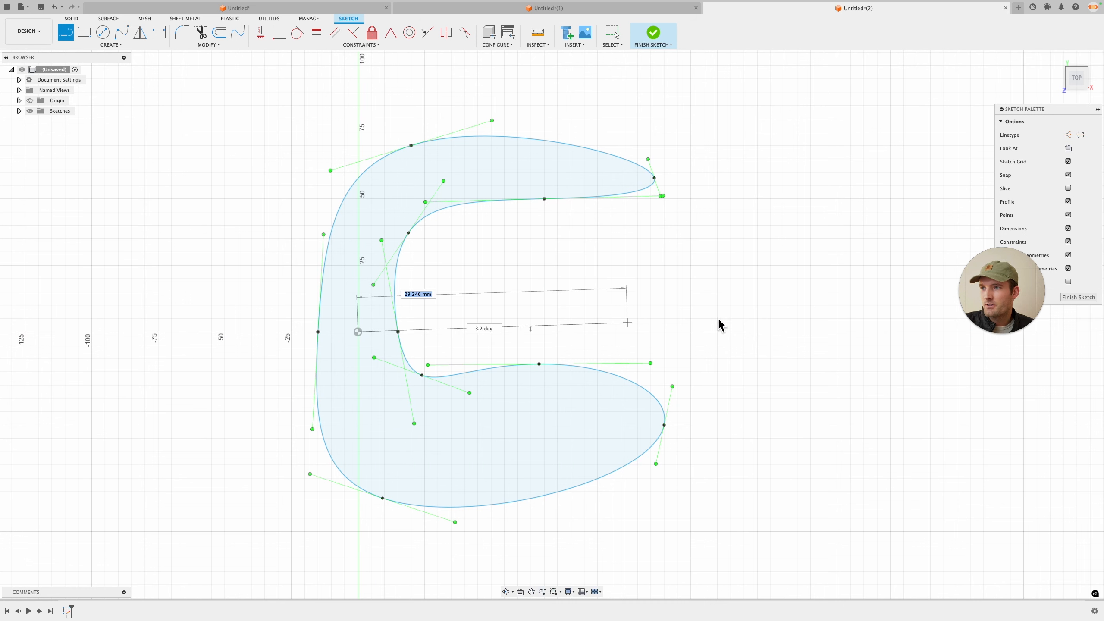
{"action": "left_click", "coordinate": [783, 331]}
{"action": "key", "text": "Escape"}
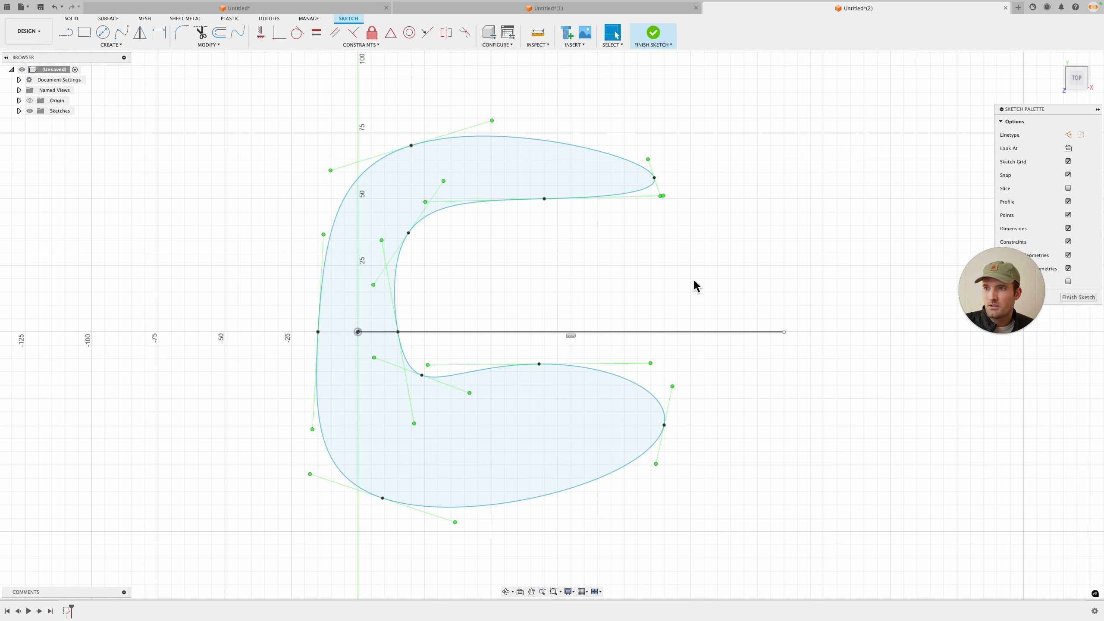
{"action": "left_click", "coordinate": [729, 331]}
{"action": "key", "text": "x"}
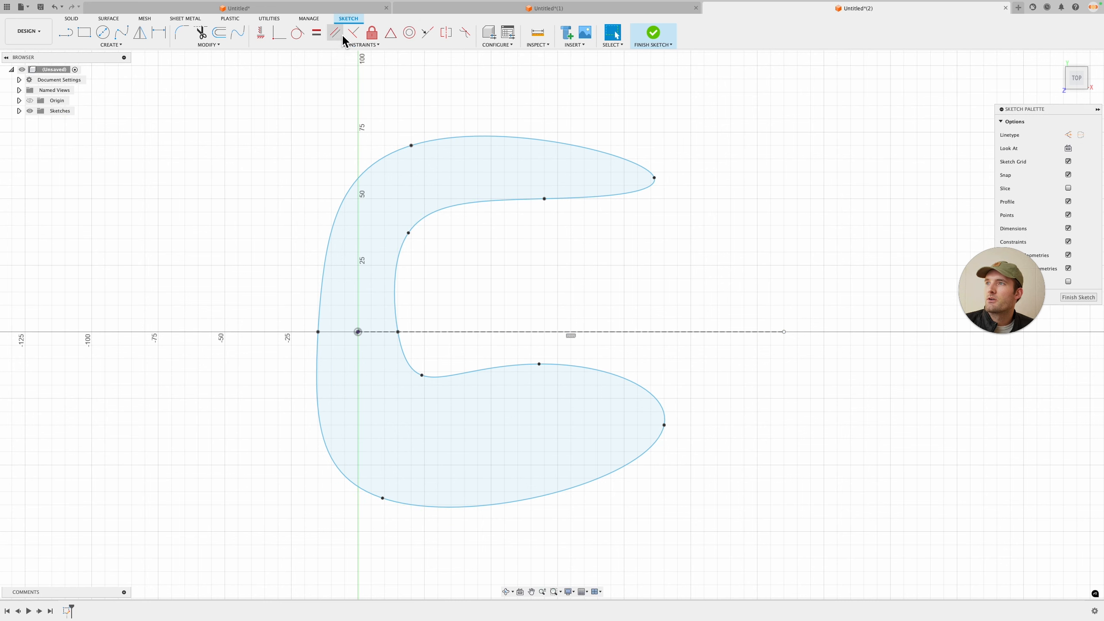
{"action": "left_click", "coordinate": [447, 34]}
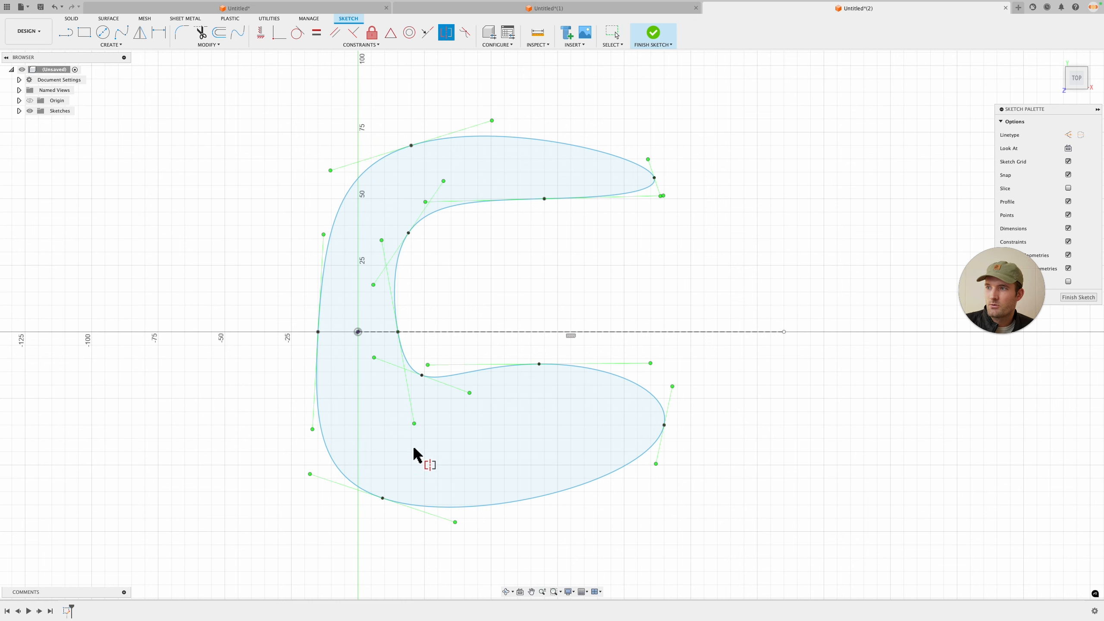
{"action": "left_click", "coordinate": [409, 231]}
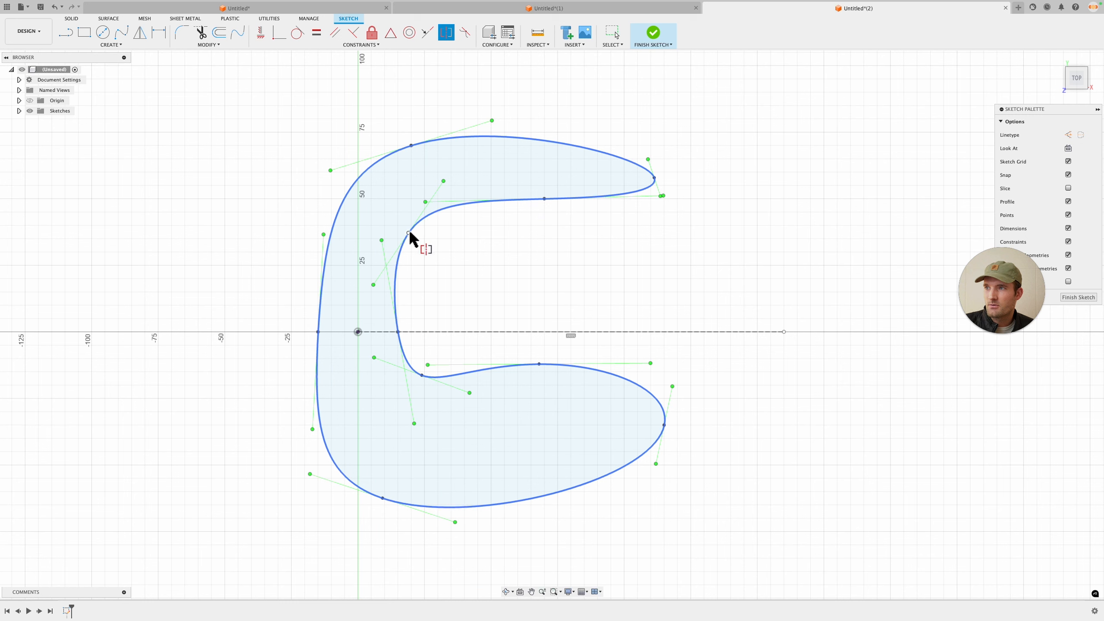
{"action": "left_click", "coordinate": [409, 231]}
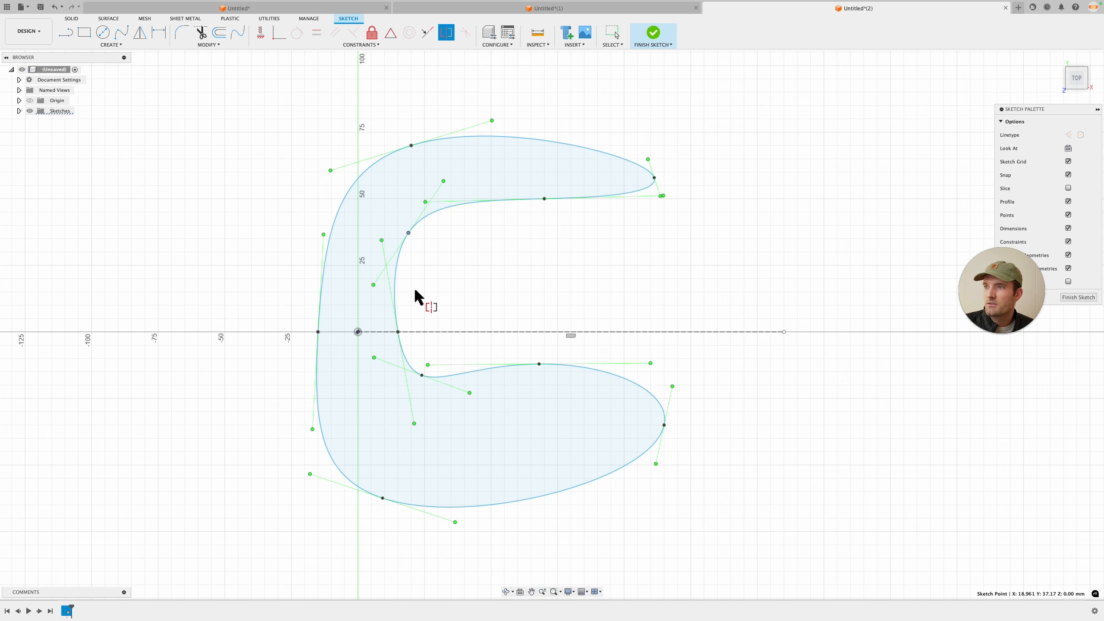
{"action": "left_click", "coordinate": [446, 33]}
{"action": "left_click", "coordinate": [438, 332]}
{"action": "left_click", "coordinate": [408, 234]}
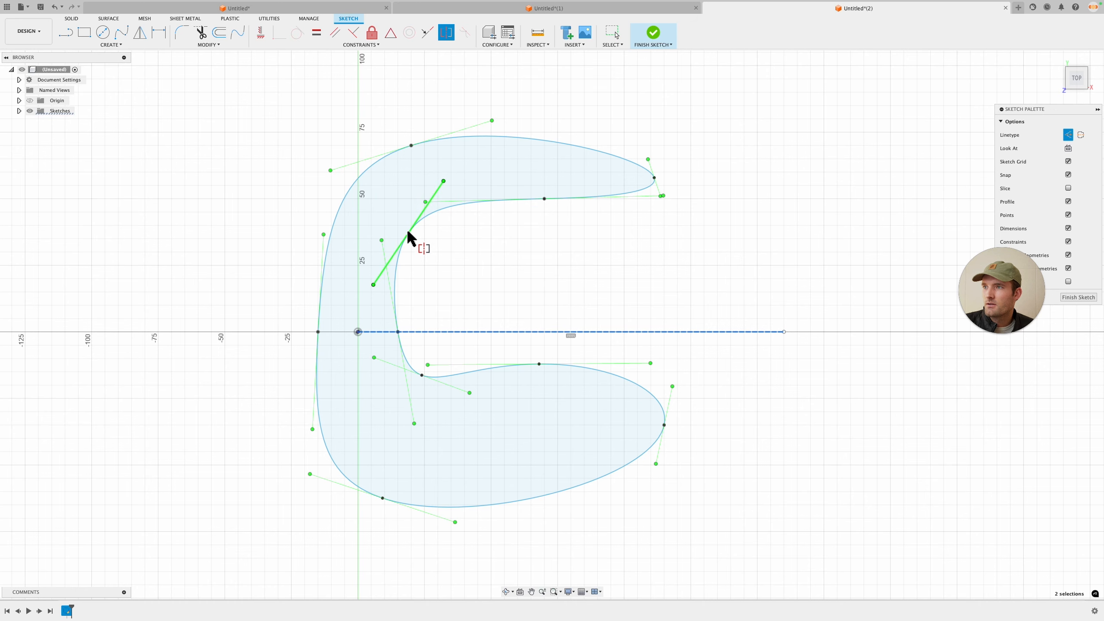
{"action": "left_click", "coordinate": [422, 375]}
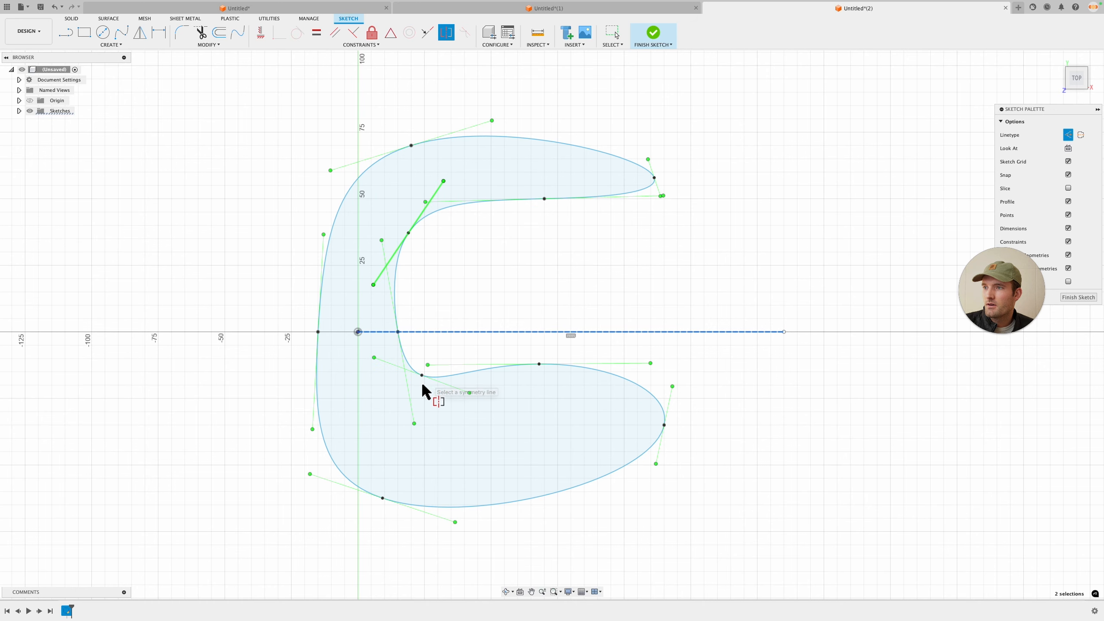
{"action": "key", "text": "Escape"}
Step: Make the inner bend points and the inner middle points of the spline symmetric about the construction line
{"action": "scroll", "coordinate": [417, 255], "scroll_direction": "up", "scroll_amount": 4}
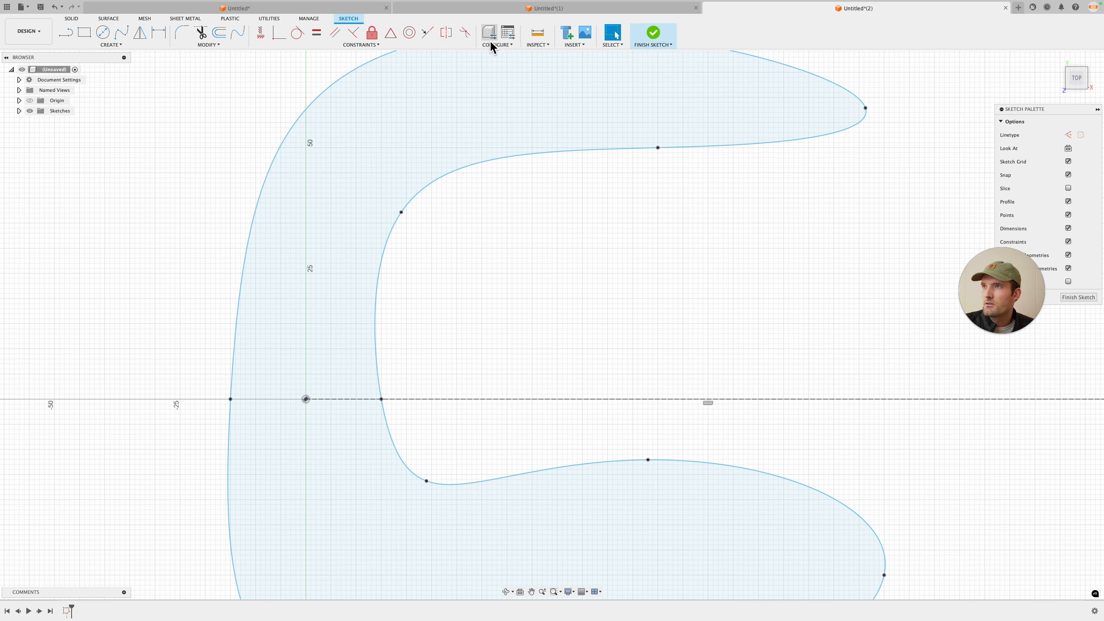
{"action": "left_click", "coordinate": [446, 32]}
{"action": "left_click", "coordinate": [401, 212]}
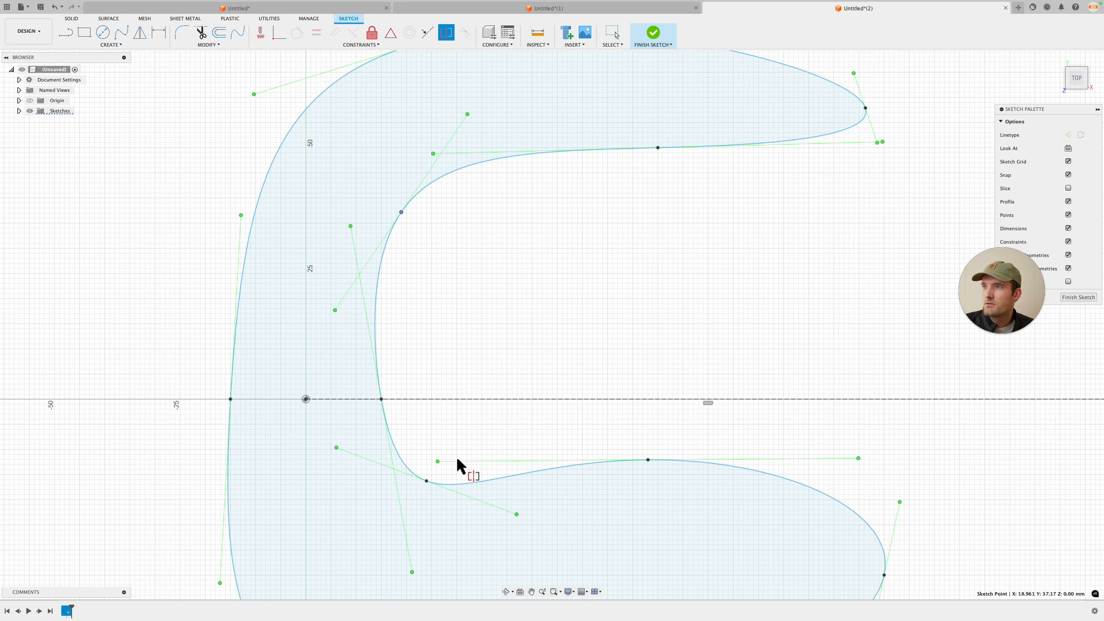
{"action": "left_click", "coordinate": [426, 481]}
{"action": "left_click", "coordinate": [431, 399]}
{"action": "scroll", "coordinate": [502, 408], "scroll_direction": "down", "scroll_amount": 2}
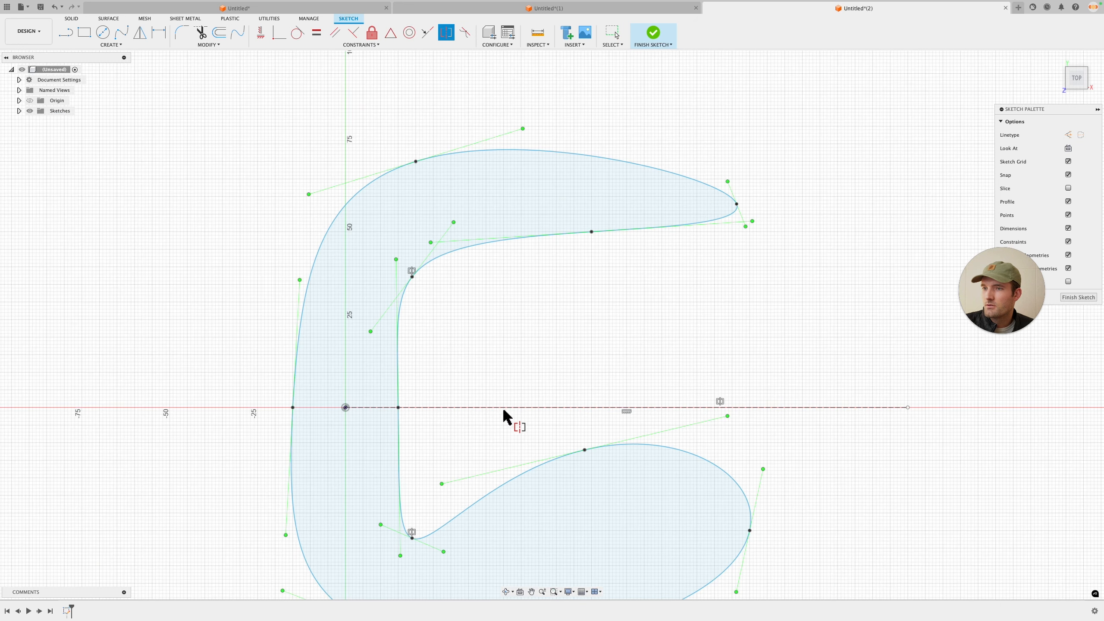
{"action": "left_click", "coordinate": [591, 231]}
{"action": "left_click", "coordinate": [585, 449]}
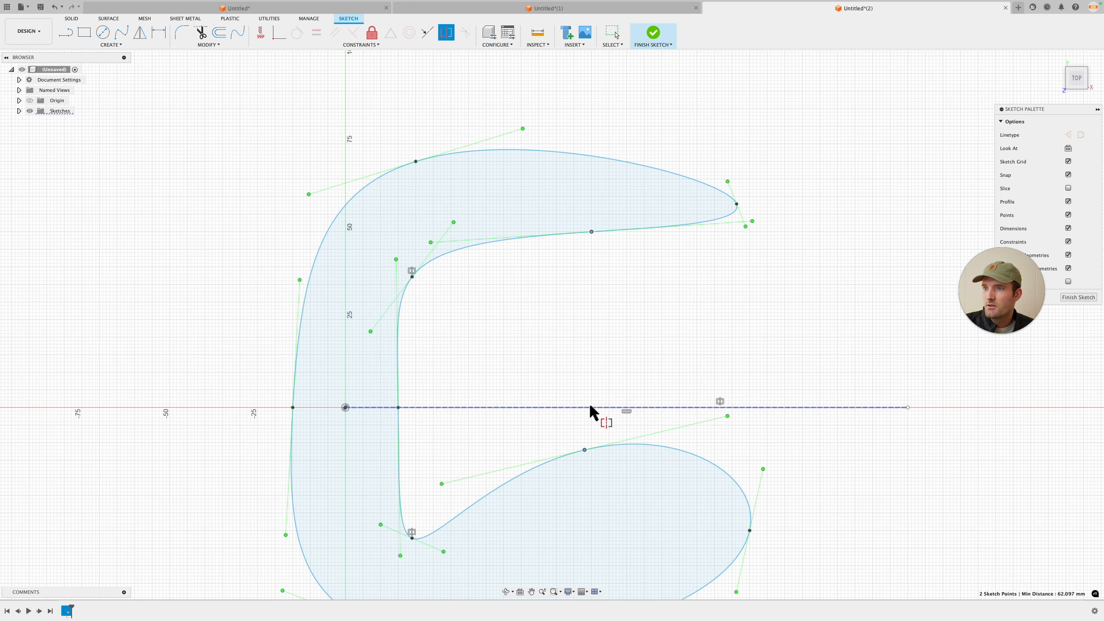
{"action": "left_click", "coordinate": [589, 407]}
Step: Make the outer tip points and the outer lower-left points of the spline symmetric about the construction line
{"action": "scroll", "coordinate": [621, 390], "scroll_direction": "down", "scroll_amount": 1}
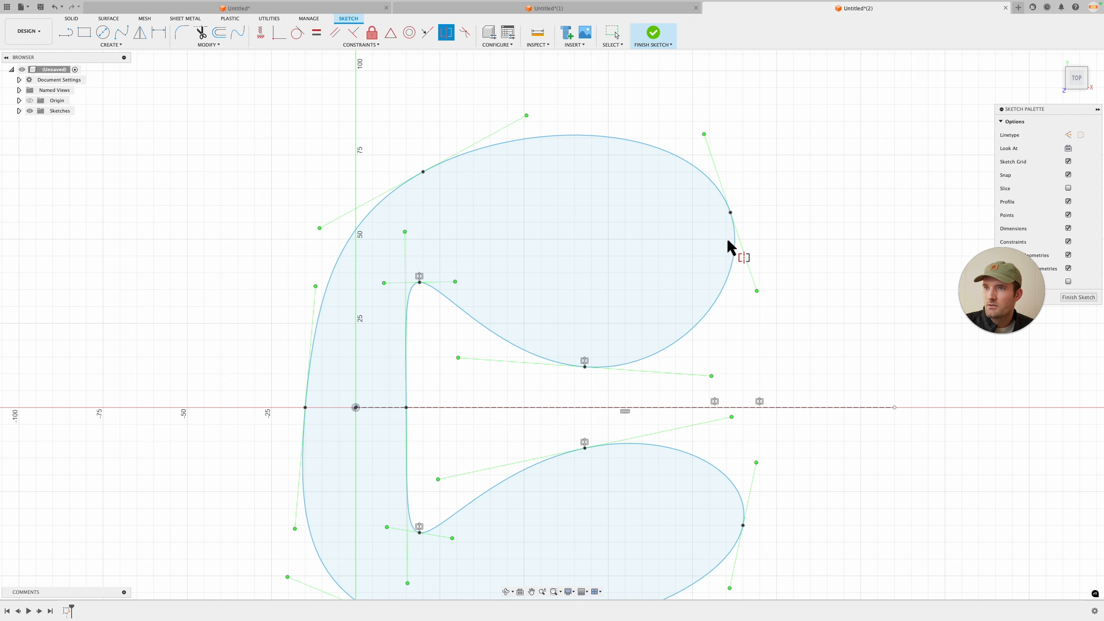
{"action": "left_click", "coordinate": [730, 212]}
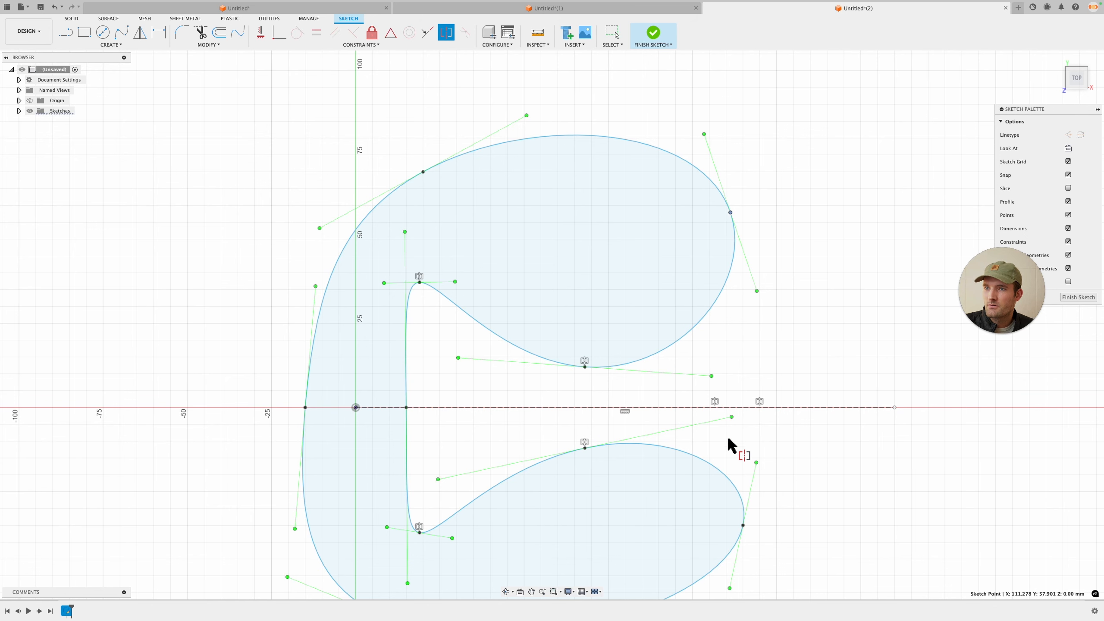
{"action": "left_click", "coordinate": [744, 526]}
{"action": "left_click", "coordinate": [744, 408]}
{"action": "scroll", "coordinate": [424, 459], "scroll_direction": "down", "scroll_amount": 3}
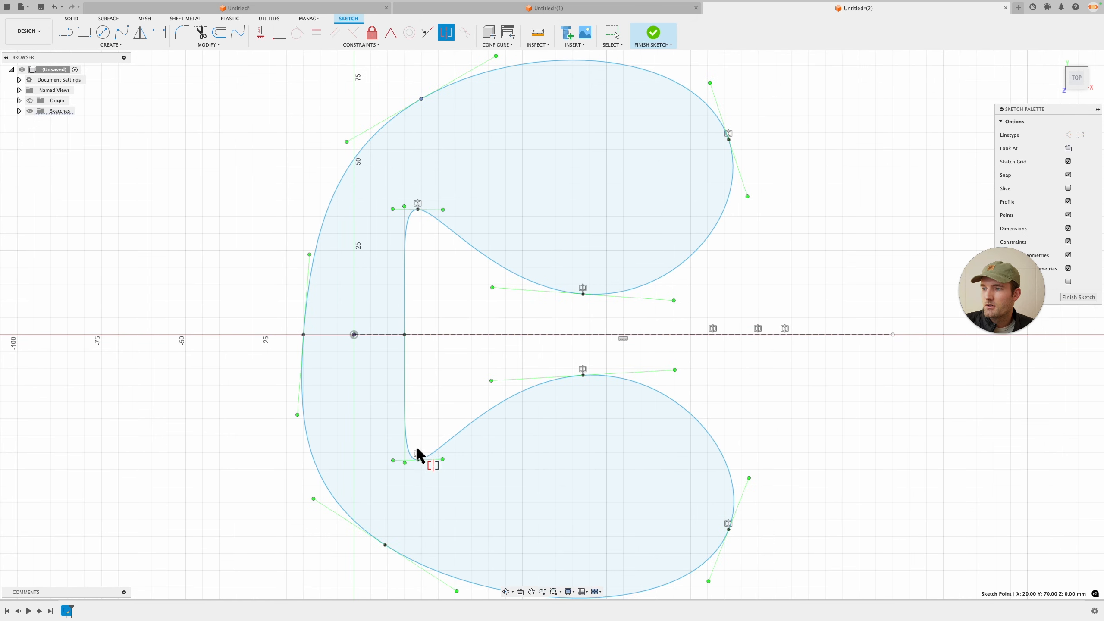
{"action": "left_click", "coordinate": [385, 545]}
{"action": "left_click", "coordinate": [386, 334]}
{"action": "scroll", "coordinate": [402, 379], "scroll_direction": "down", "scroll_amount": 2}
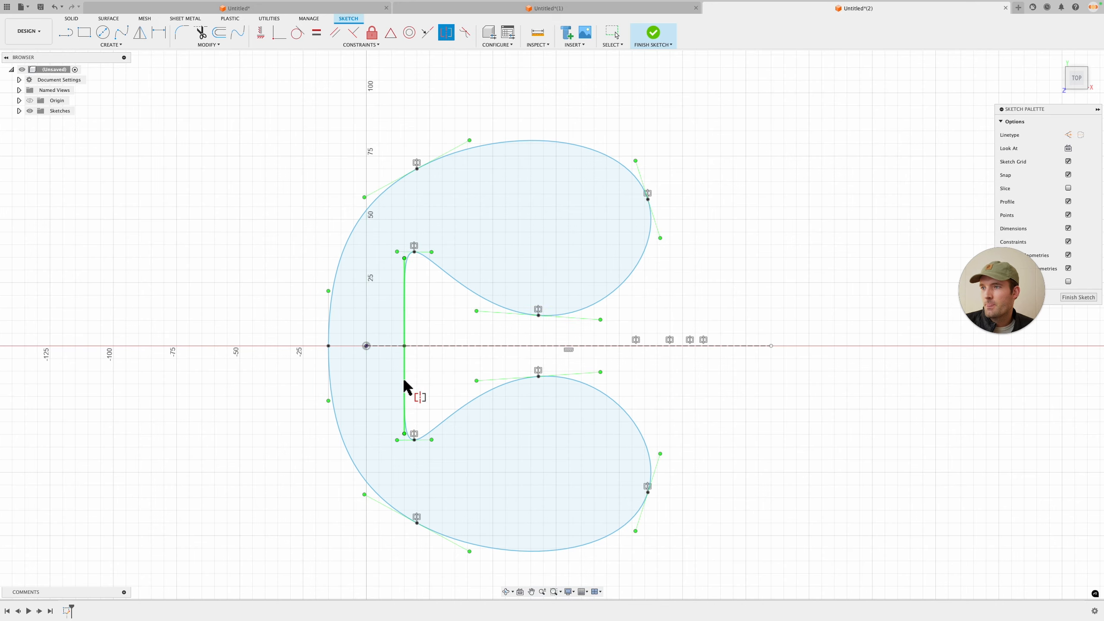
{"action": "key", "text": "Escape"}
Step: Reshape the symmetric spline by moving its inner bend, outer tip, and inner middle points outward
{"action": "left_click_drag", "start_coordinate": [415, 252], "coordinate": [466, 282]}
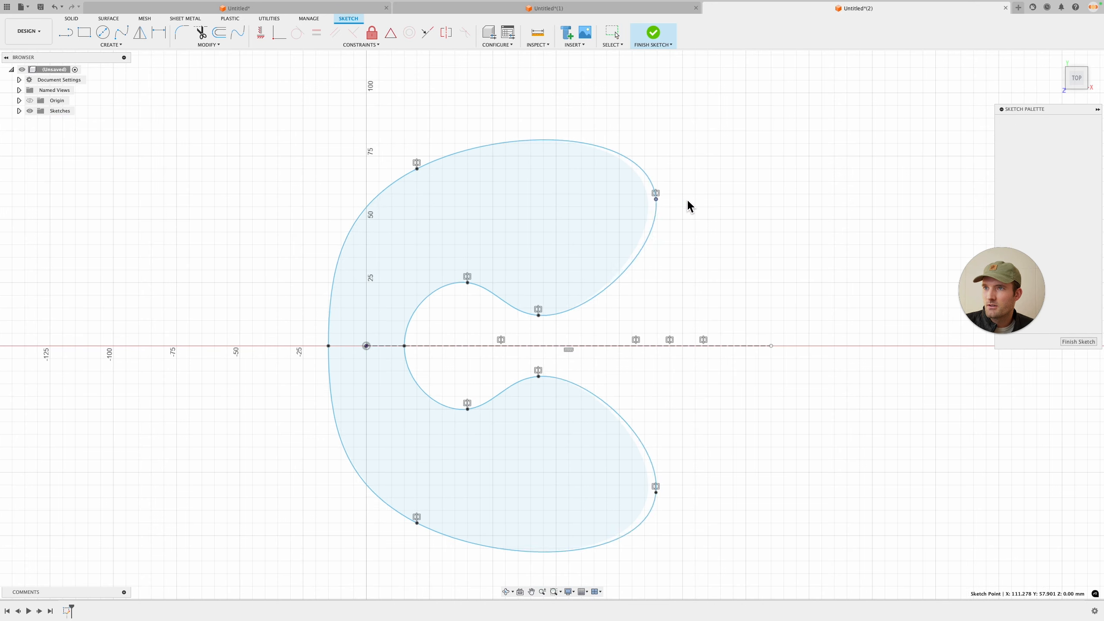
{"action": "left_click_drag", "start_coordinate": [647, 196], "coordinate": [715, 194]}
{"action": "left_click_drag", "start_coordinate": [566, 315], "coordinate": [613, 263]}
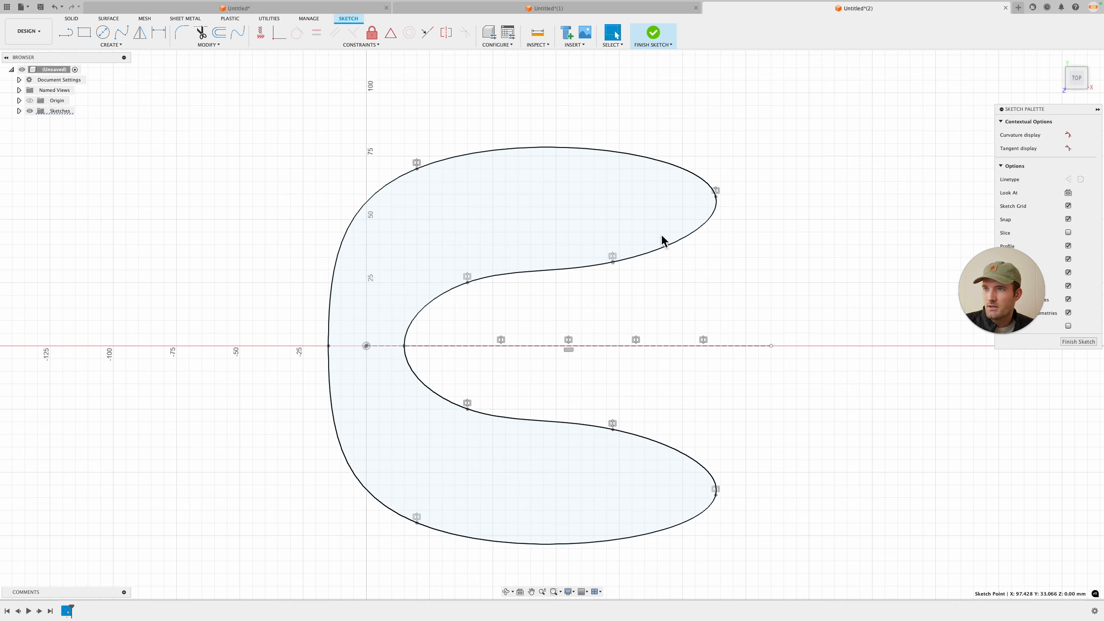
Step: Pull the outer tip, inner middle, inner bend and outer upper points of the spline to widen and lengthen the arms
{"action": "left_click_drag", "start_coordinate": [720, 206], "coordinate": [721, 218]}
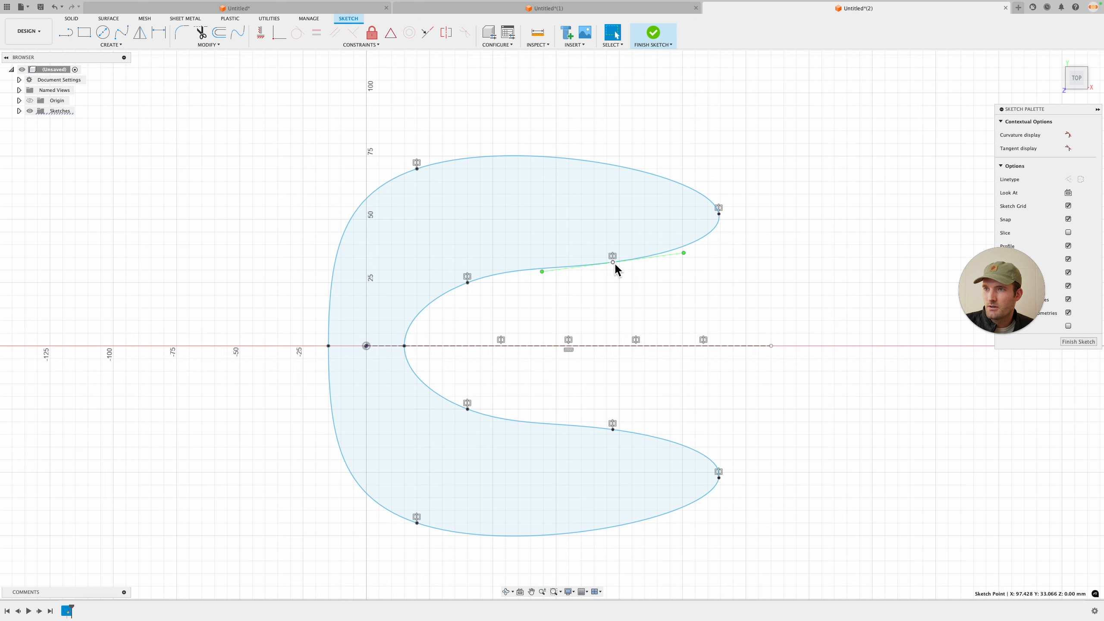
{"action": "mouse_move", "coordinate": [613, 263]}
{"action": "left_mouse_down"}
{"action": "mouse_move", "coordinate": [602, 238]}
{"action": "mouse_move", "coordinate": [602, 248]}
{"action": "left_mouse_up"}
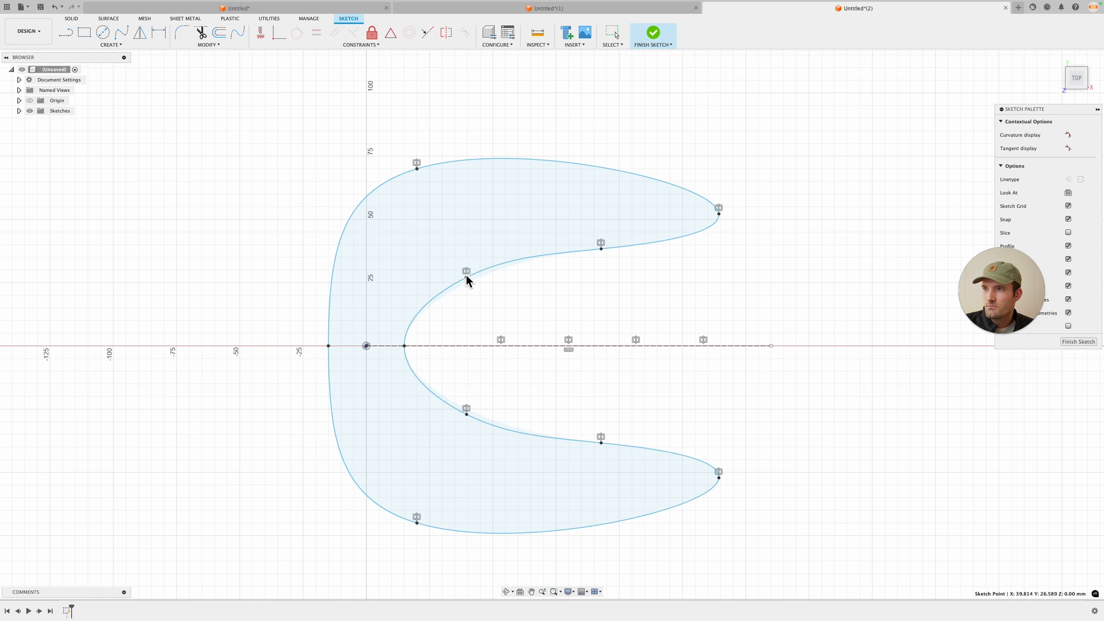
{"action": "left_click_drag", "start_coordinate": [468, 282], "coordinate": [448, 249]}
{"action": "left_click_drag", "start_coordinate": [719, 213], "coordinate": [733, 195]}
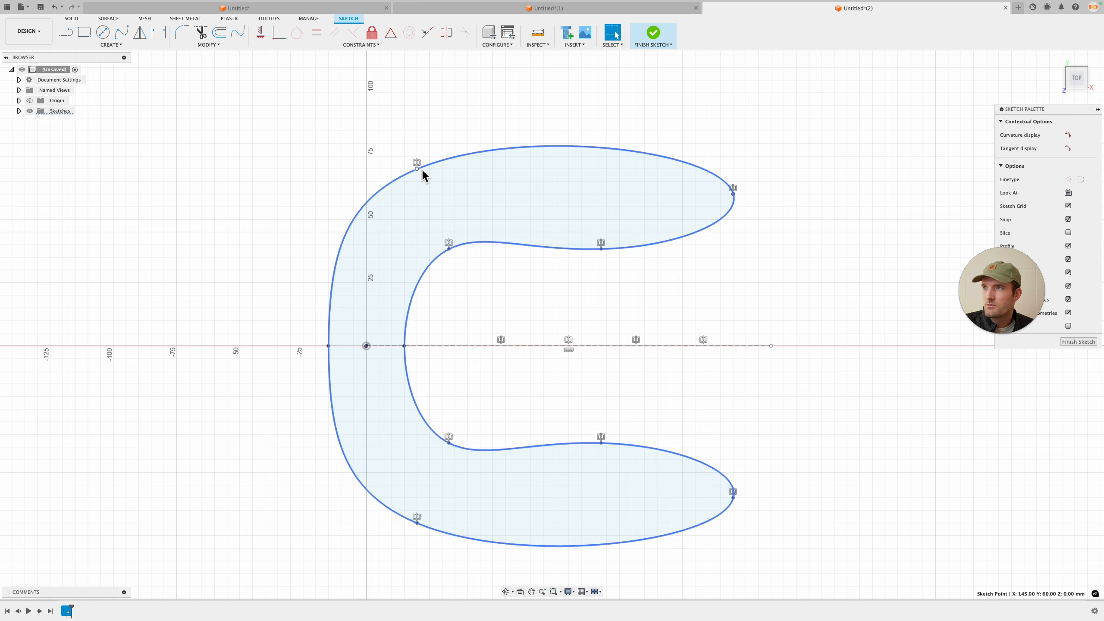
{"action": "left_click_drag", "start_coordinate": [419, 167], "coordinate": [405, 148]}
{"action": "left_click_drag", "start_coordinate": [450, 249], "coordinate": [440, 225]}
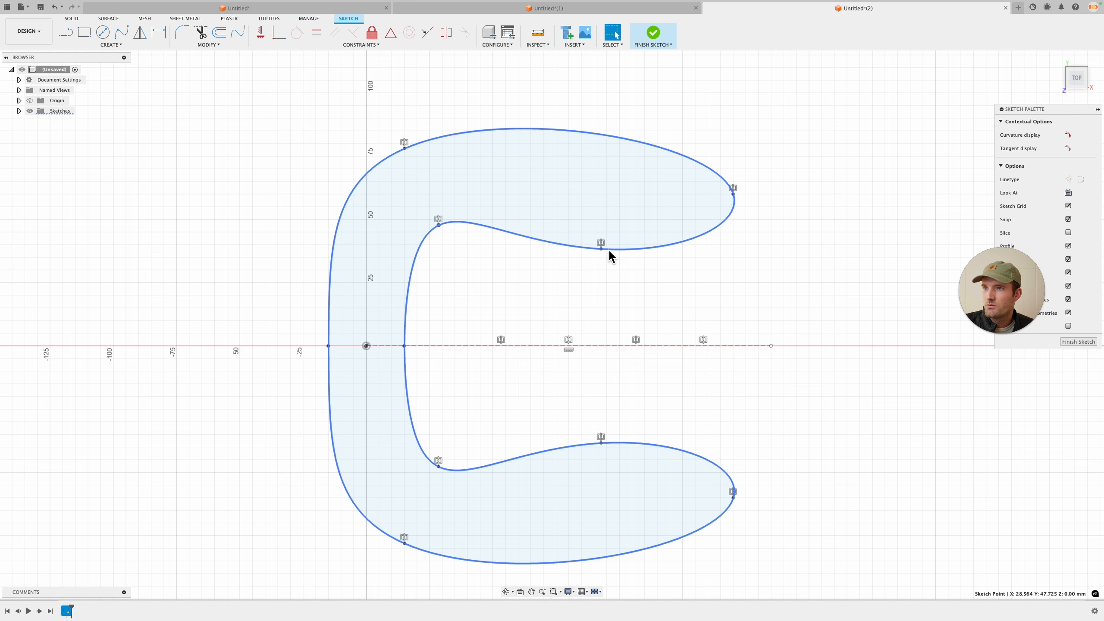
{"action": "left_click_drag", "start_coordinate": [603, 250], "coordinate": [624, 224]}
{"action": "left_click_drag", "start_coordinate": [439, 225], "coordinate": [463, 239]}
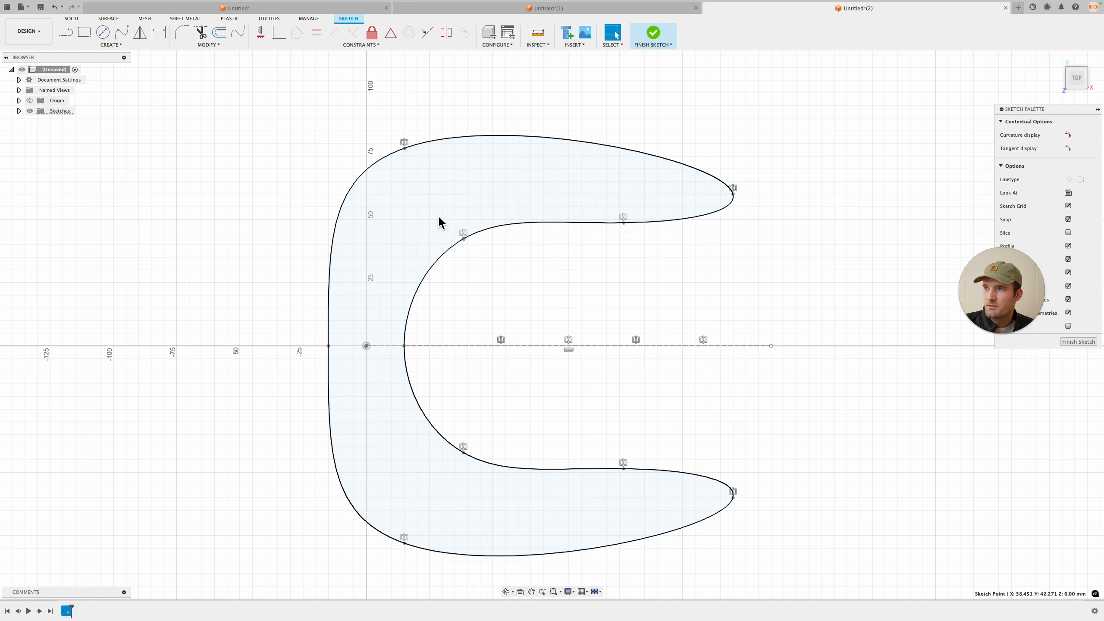
{"action": "left_click_drag", "start_coordinate": [407, 153], "coordinate": [441, 167]}
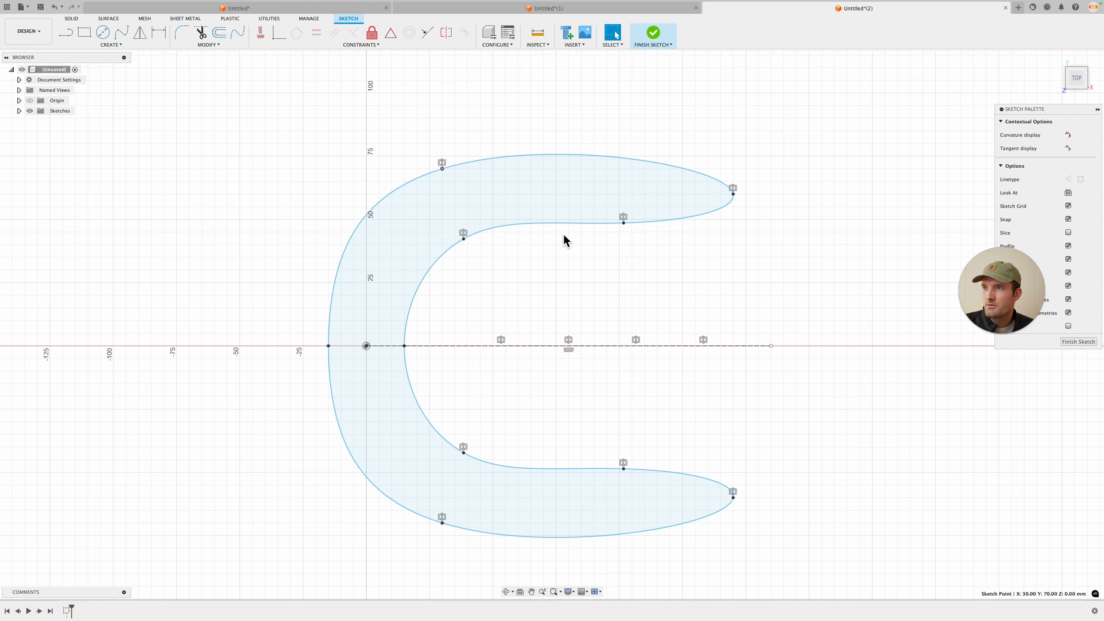
Step: Push the outer tips further out and tighten the arms by adjusting the outer upper, inner bend and inner middle points
{"action": "left_click_drag", "start_coordinate": [734, 194], "coordinate": [751, 198]}
{"action": "left_click_drag", "start_coordinate": [623, 223], "coordinate": [627, 222]}
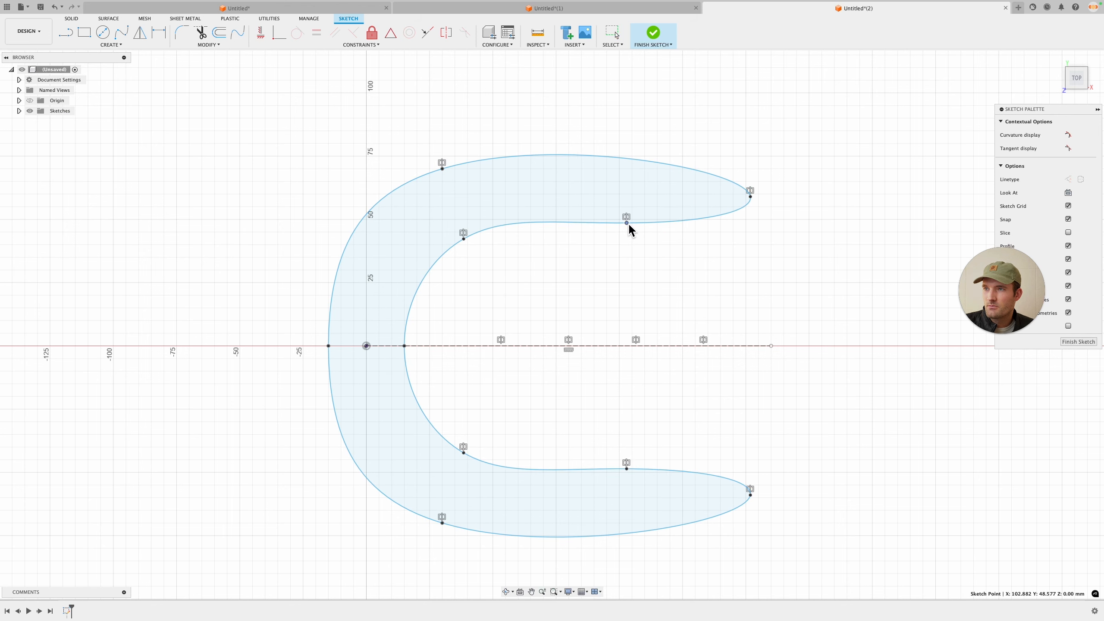
{"action": "left_click_drag", "start_coordinate": [442, 168], "coordinate": [410, 170]}
{"action": "left_click_drag", "start_coordinate": [463, 239], "coordinate": [447, 230]}
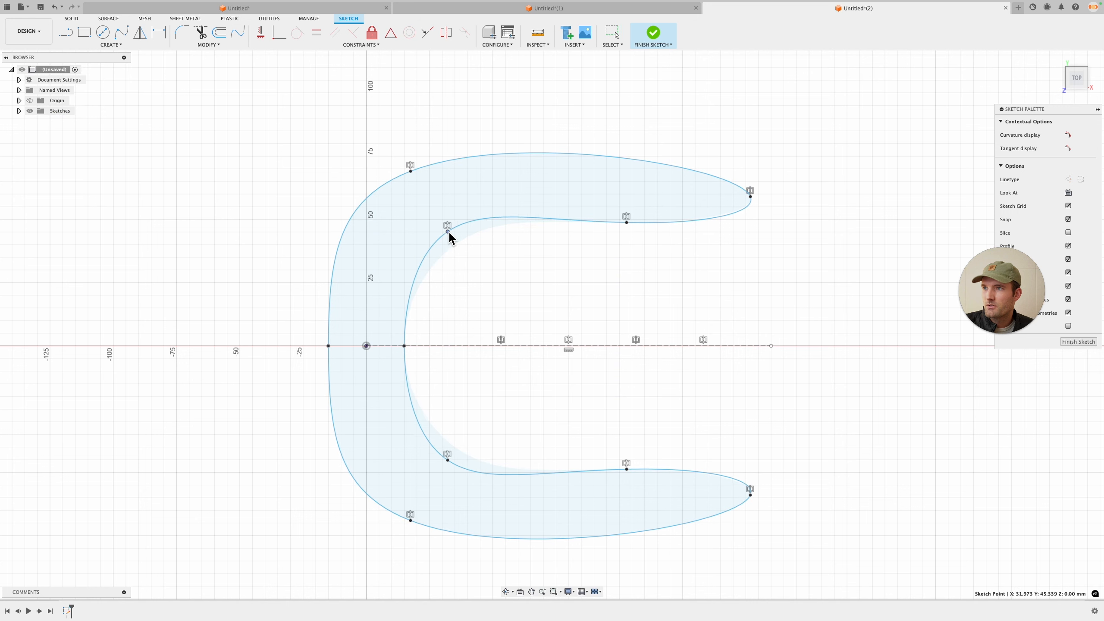
{"action": "left_click_drag", "start_coordinate": [626, 222], "coordinate": [628, 216]}
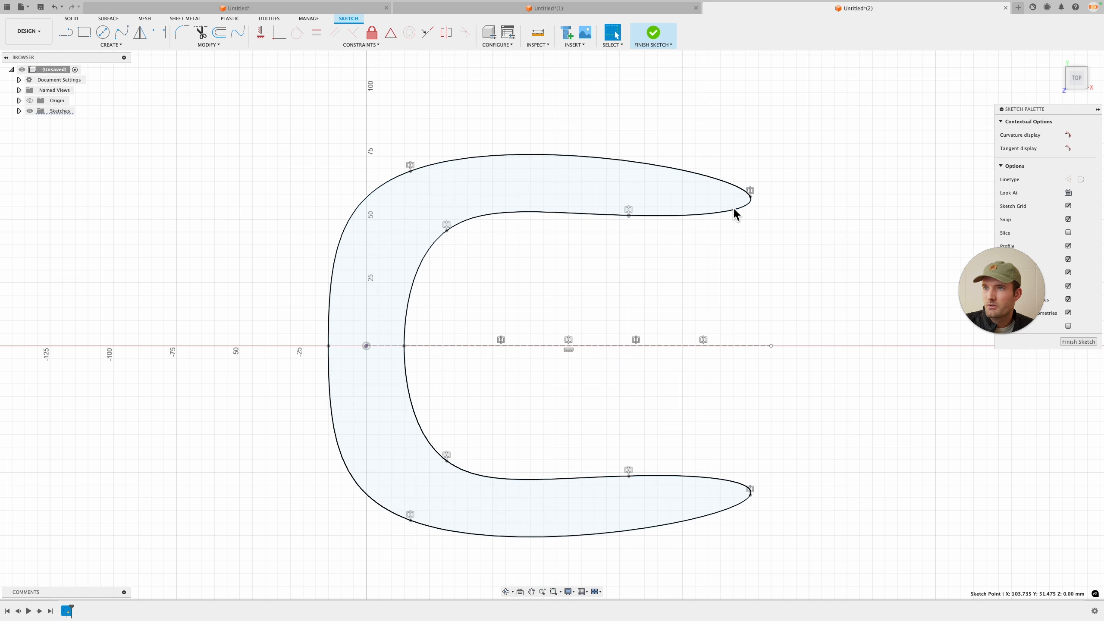
{"action": "left_click_drag", "start_coordinate": [751, 196], "coordinate": [750, 189]}
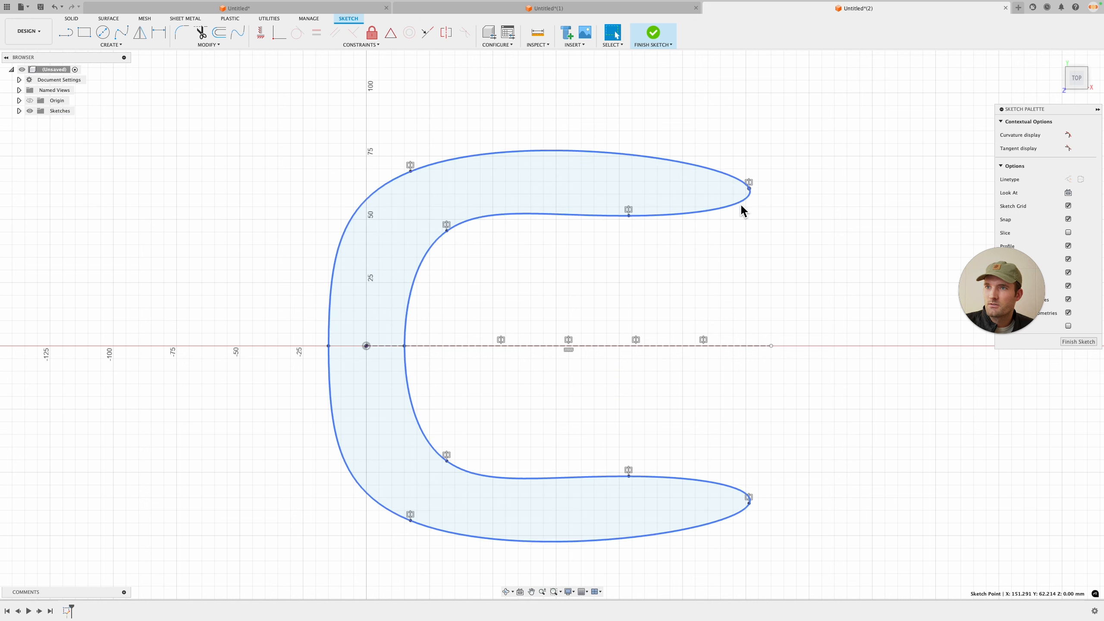
Step: Try to adjust the tangent handle at the lower outer tip of the spline
{"action": "left_click", "coordinate": [751, 189]}
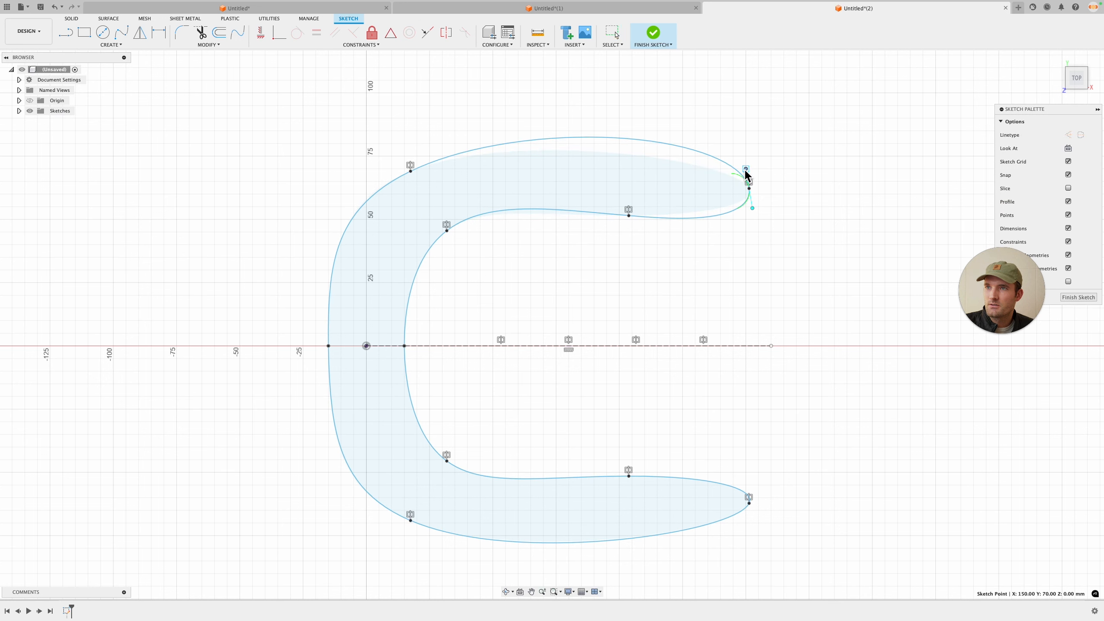
{"action": "left_click", "coordinate": [756, 504]}
{"action": "left_click_drag", "start_coordinate": [756, 490], "coordinate": [752, 486]}
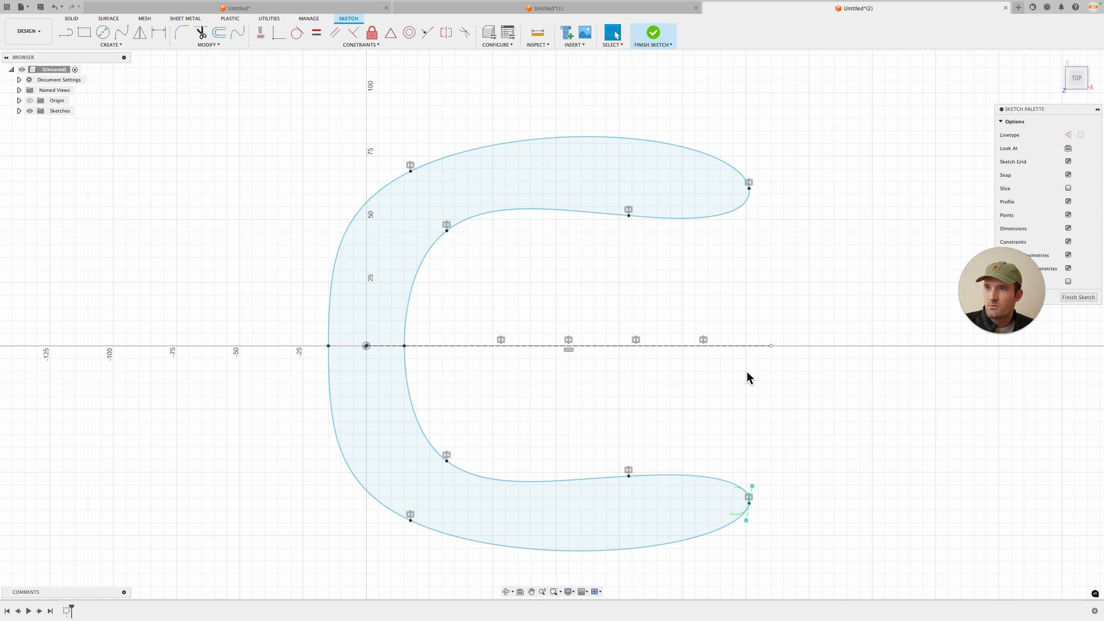
{"action": "key", "text": "ctrl+z"}
Step: Move the lower outer tip point of the spline slightly outward
{"action": "scroll", "coordinate": [769, 510], "scroll_direction": "up", "scroll_amount": 1}
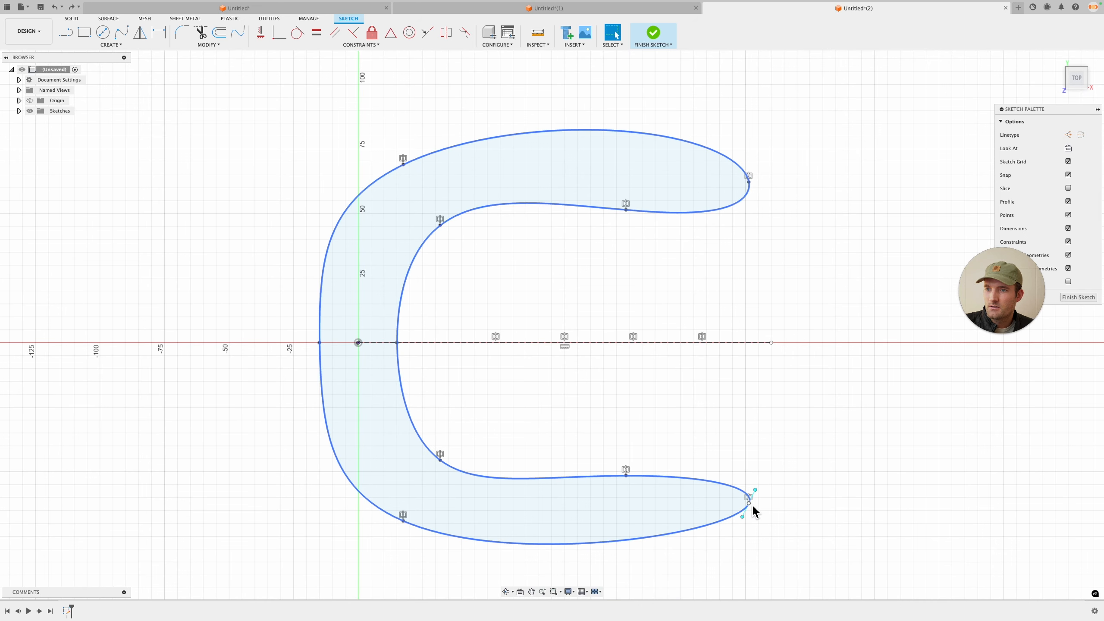
{"action": "left_click_drag", "start_coordinate": [749, 504], "coordinate": [758, 498]}
{"action": "left_click", "coordinate": [811, 350]}
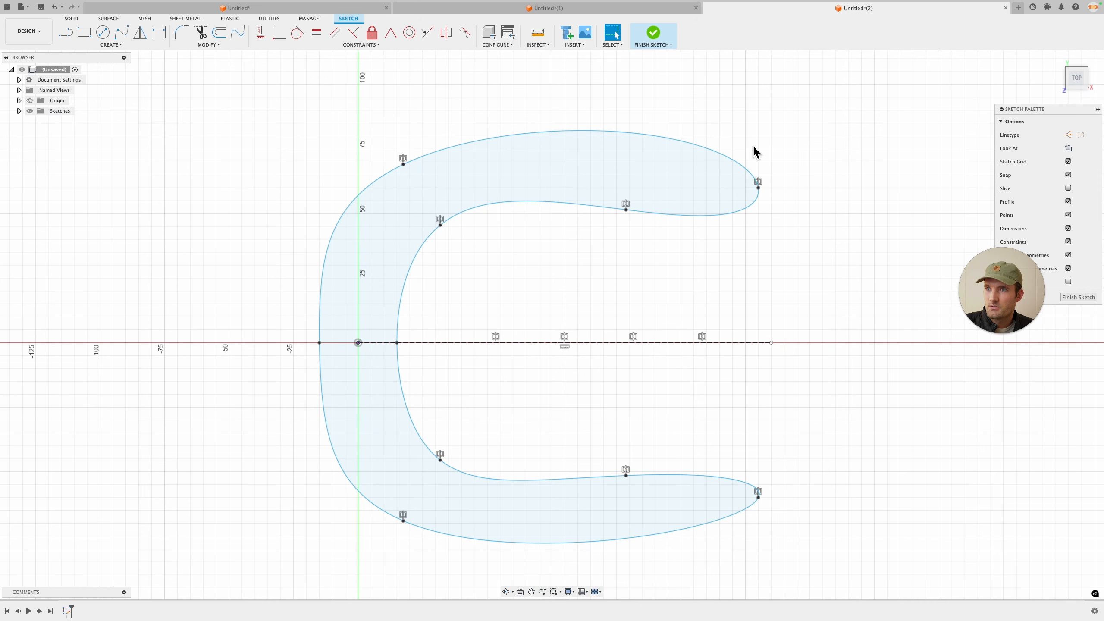
Step: Try to make the tangent handles of the two outer tips symmetric about the construction line
{"action": "left_click", "coordinate": [759, 498]}
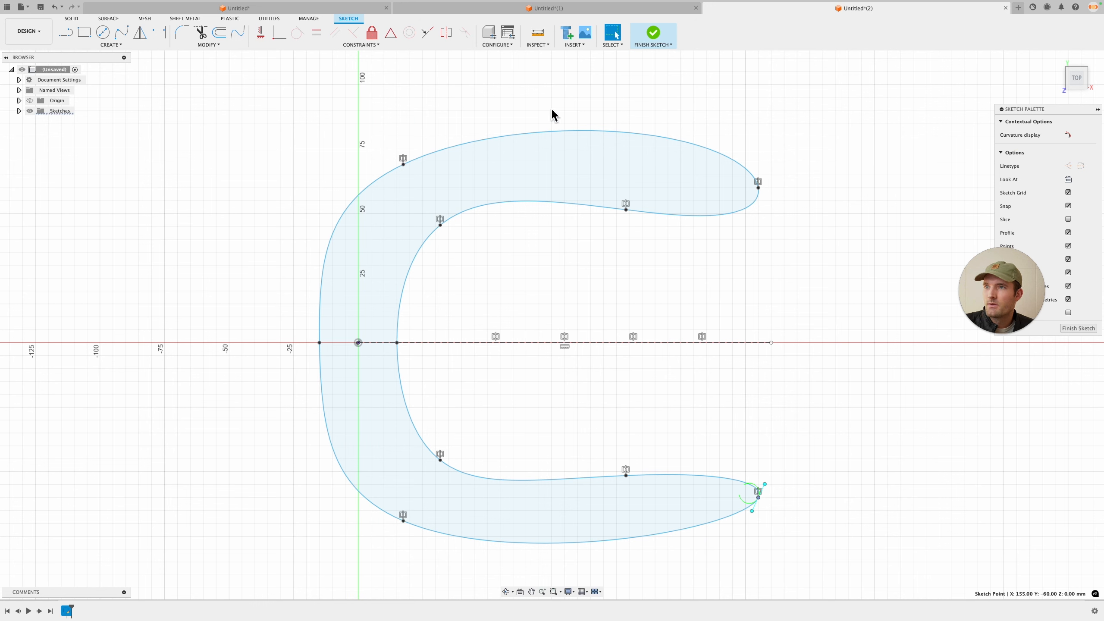
{"action": "left_click", "coordinate": [446, 34]}
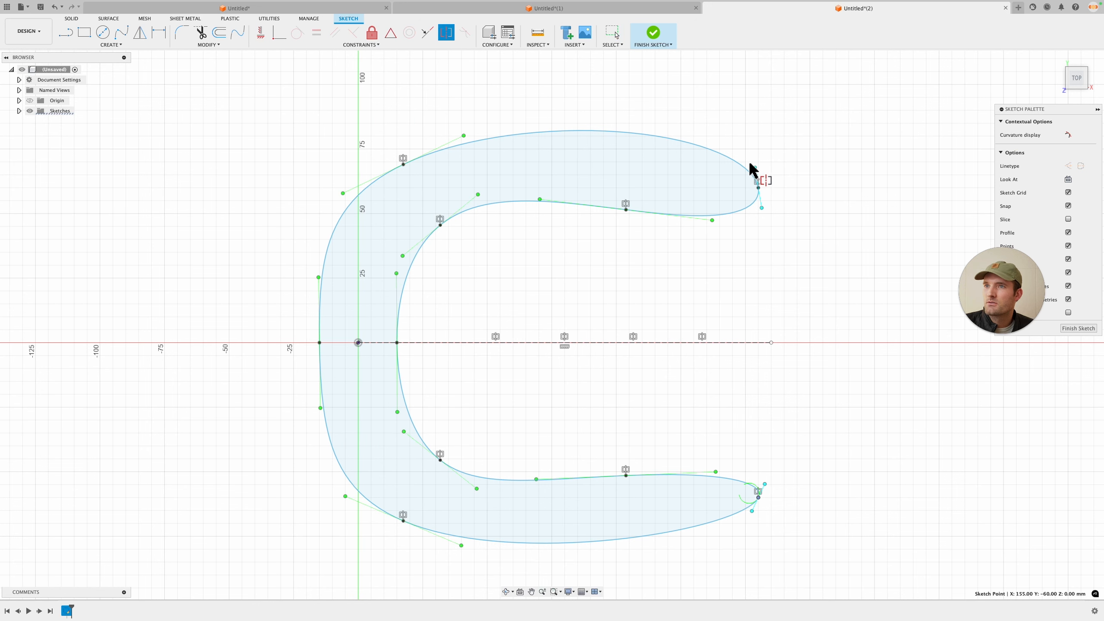
{"action": "left_click", "coordinate": [755, 176]}
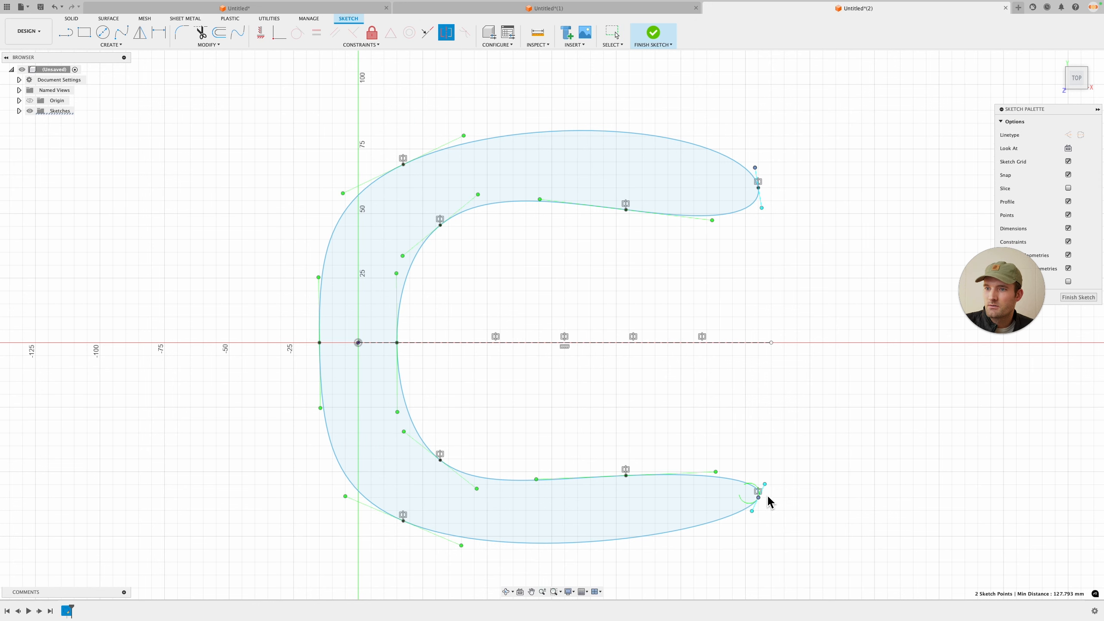
{"action": "left_click", "coordinate": [725, 344]}
{"action": "key", "text": "Escape"}
{"action": "key", "text": "super+z"}
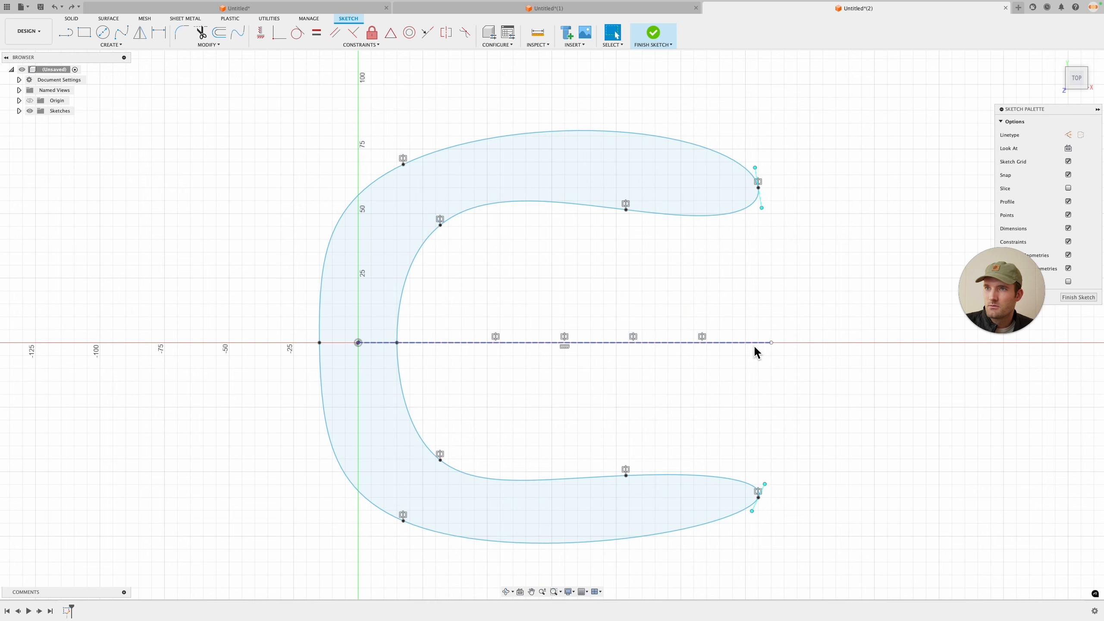
{"action": "left_click", "coordinate": [446, 33]}
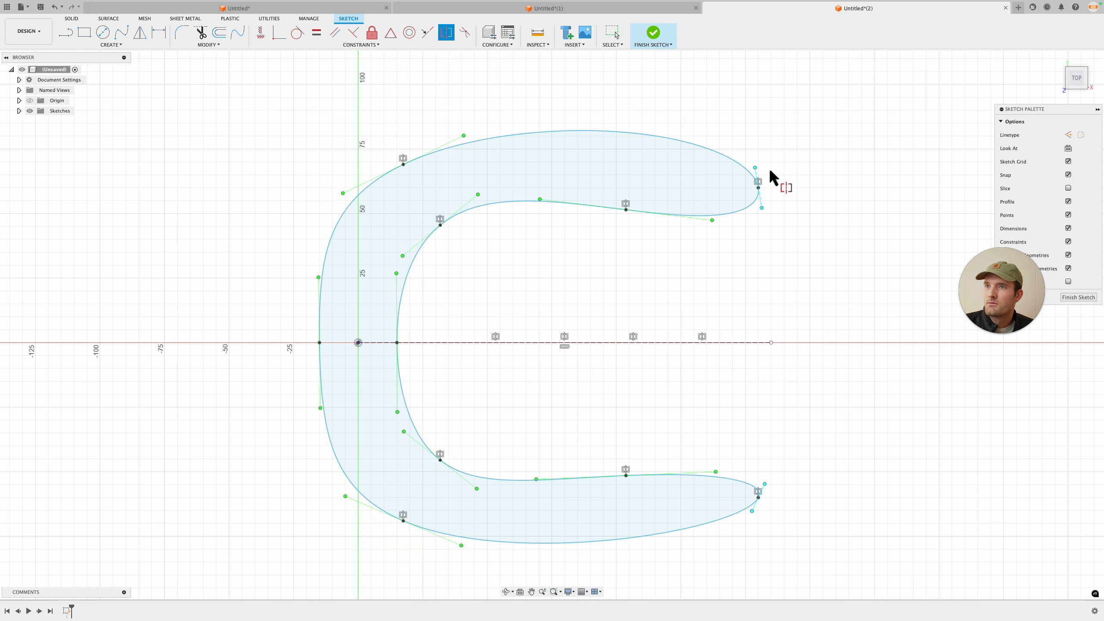
{"action": "left_click", "coordinate": [755, 167]}
{"action": "key", "text": "Escape"}
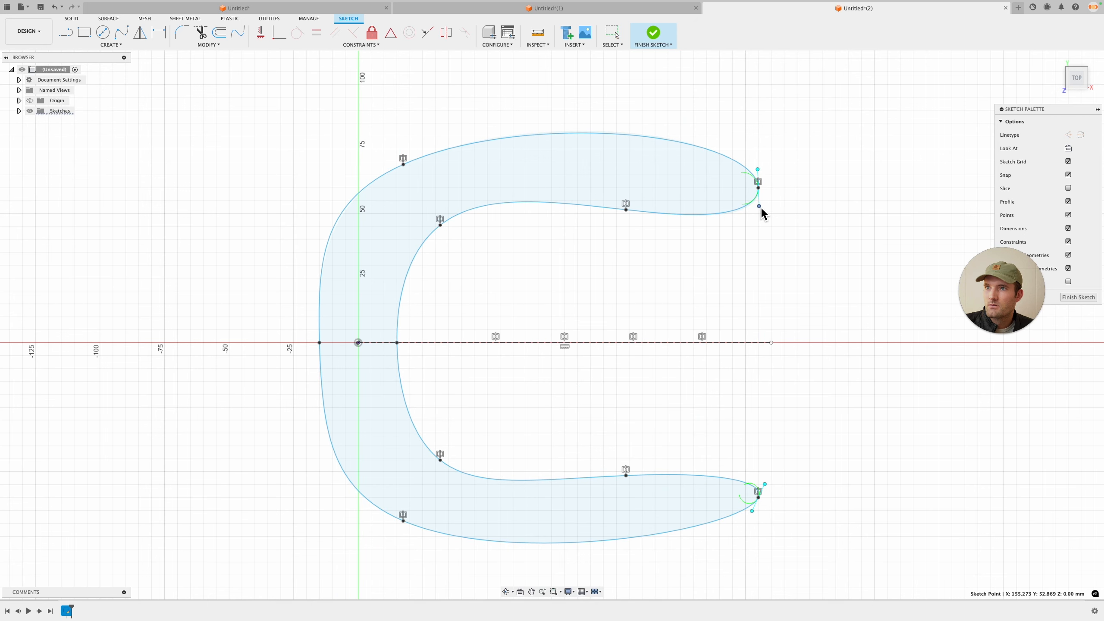
Step: Try to rotate the upper tip's tangent handle and dimension it
{"action": "scroll", "coordinate": [760, 176], "scroll_direction": "up", "scroll_amount": 2}
{"action": "left_click_drag", "start_coordinate": [757, 167], "coordinate": [761, 154]}
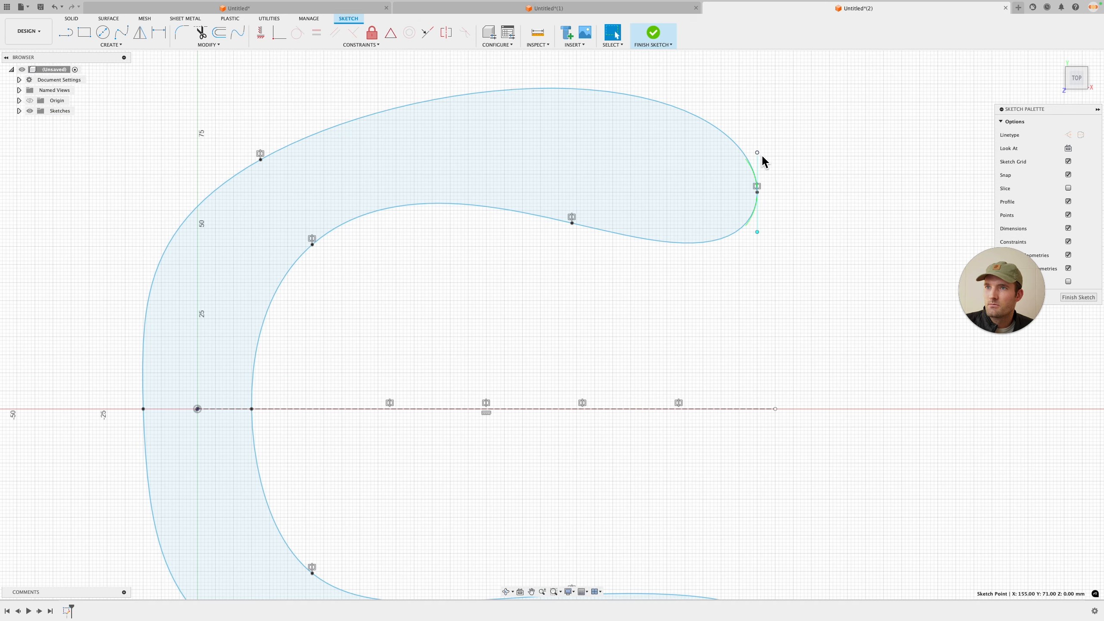
{"action": "key", "text": "d"}
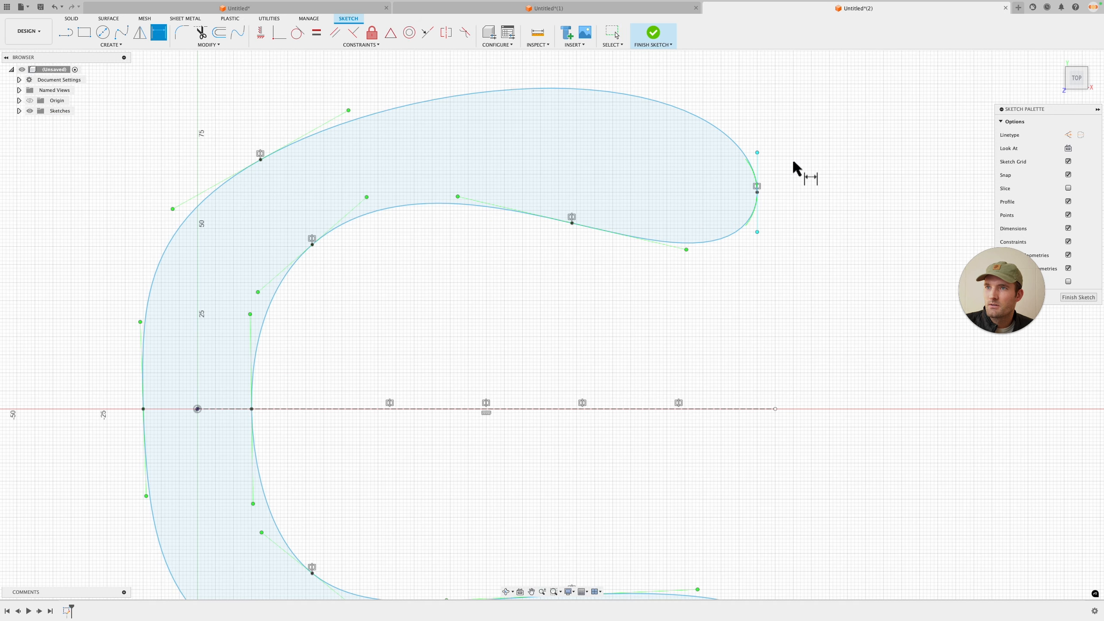
{"action": "key", "text": "Escape"}
{"action": "scroll", "coordinate": [794, 173], "scroll_direction": "down", "scroll_amount": 2}
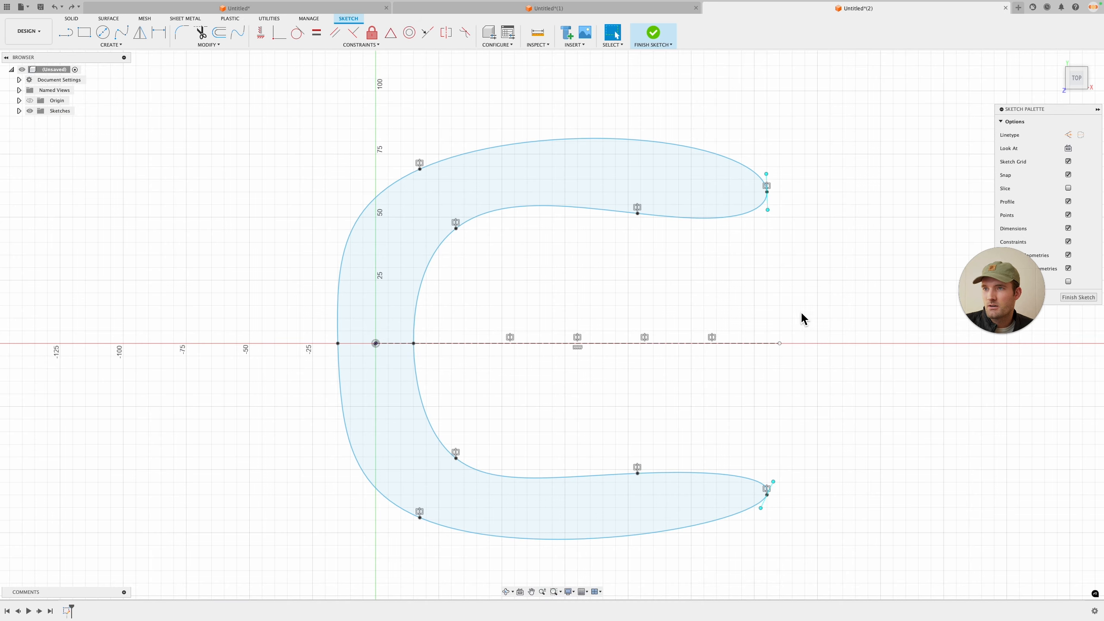
{"action": "key", "text": "super+z"}
Step: Turn the tangent handles at both outer tips to round the tips off, and finish the sketch
{"action": "left_click_drag", "start_coordinate": [771, 214], "coordinate": [770, 205]}
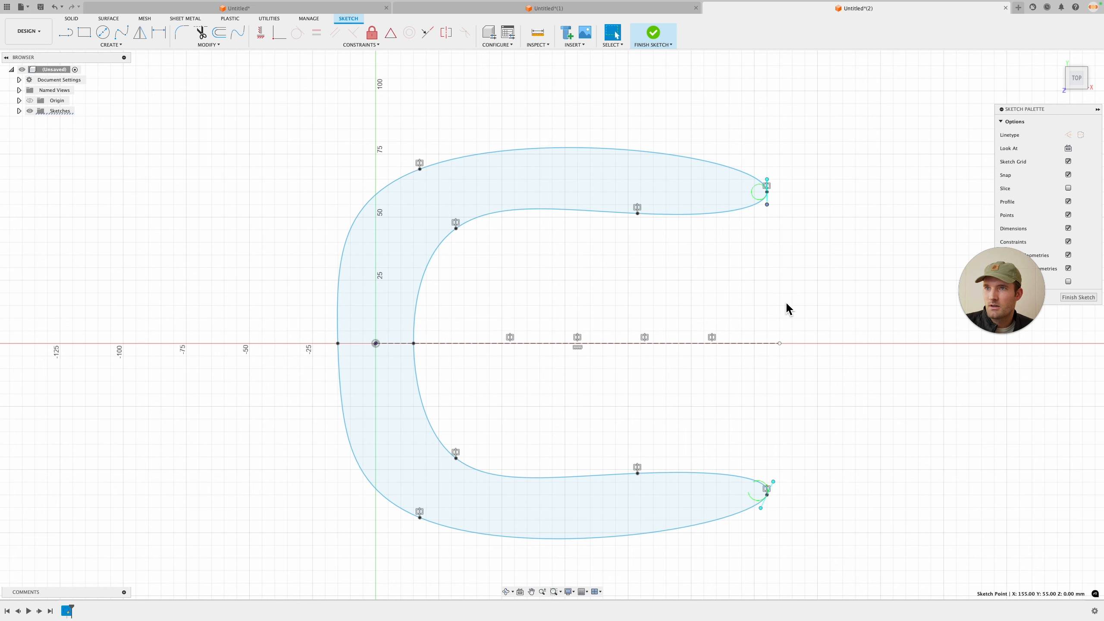
{"action": "left_click_drag", "start_coordinate": [777, 486], "coordinate": [784, 517]}
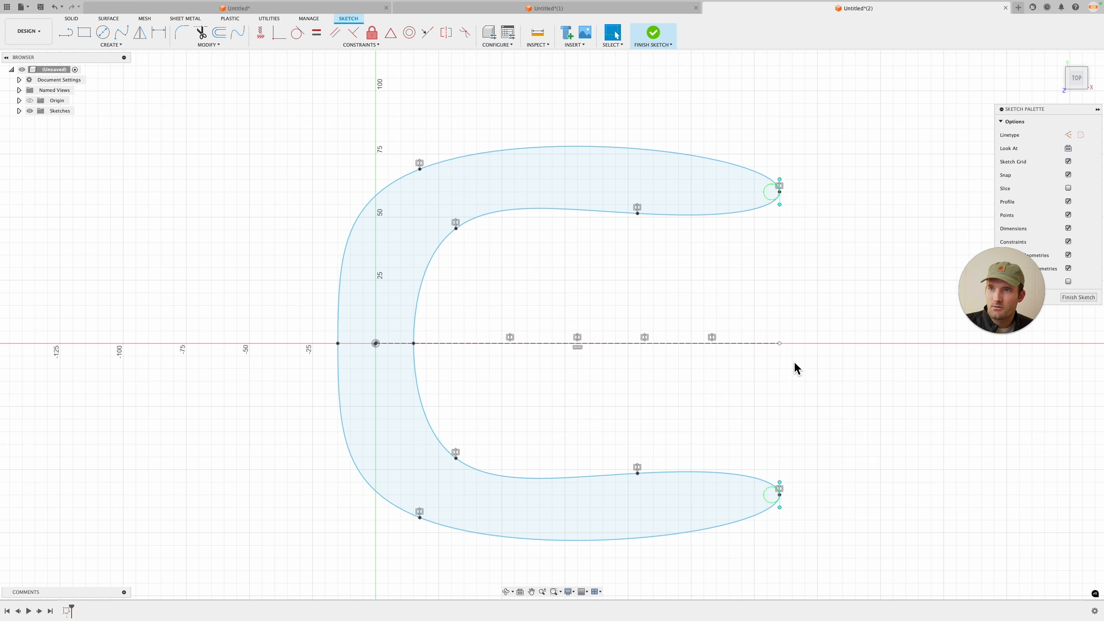
{"action": "middle_click_drag", "start_coordinate": [783, 312], "coordinate": [749, 346]}
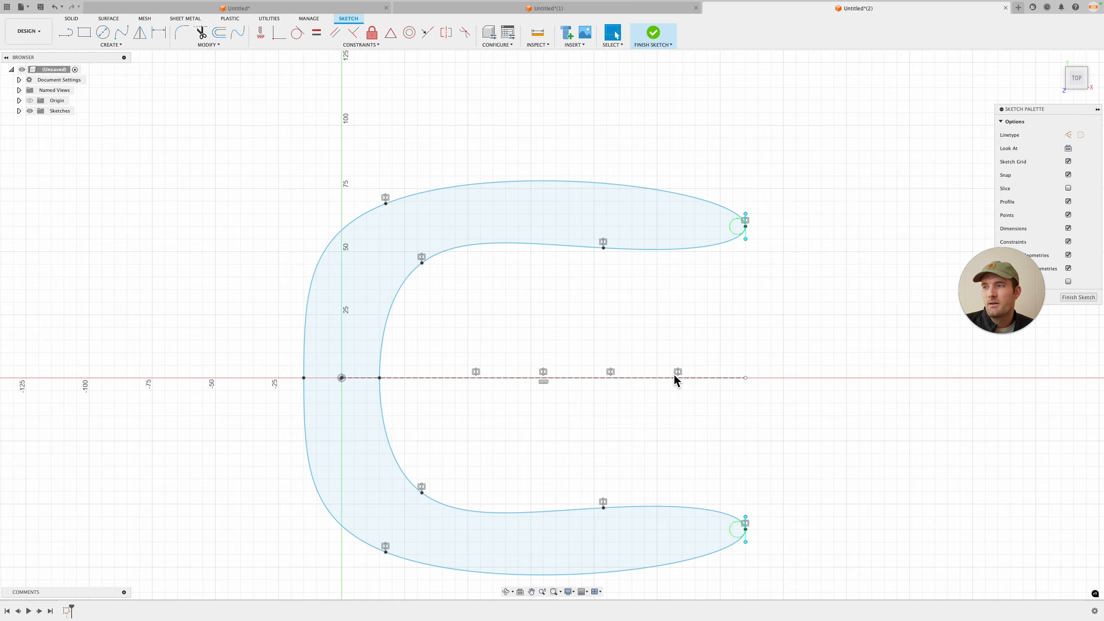
{"action": "middle_click_drag", "start_coordinate": [674, 376], "coordinate": [693, 284], "text": "shift"}
{"action": "left_click", "coordinate": [1078, 298]}
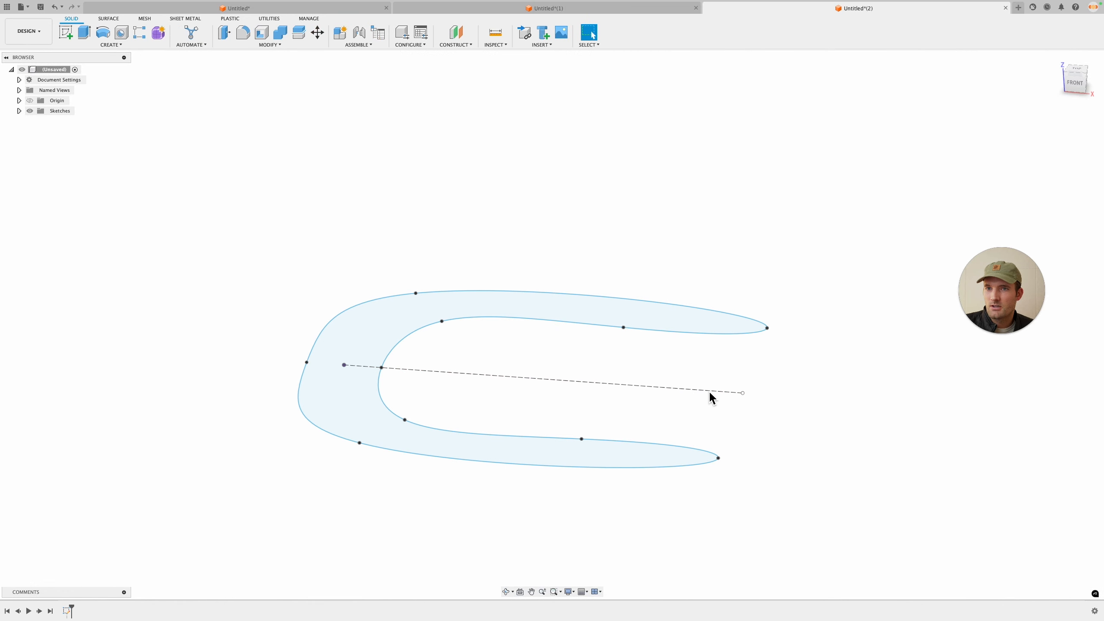
Step: Create a new sketch on the front plane and draw an arched spline from the outer to the inner edge over the origin
{"action": "middle_click_drag", "start_coordinate": [709, 391], "coordinate": [663, 403], "text": "shift"}
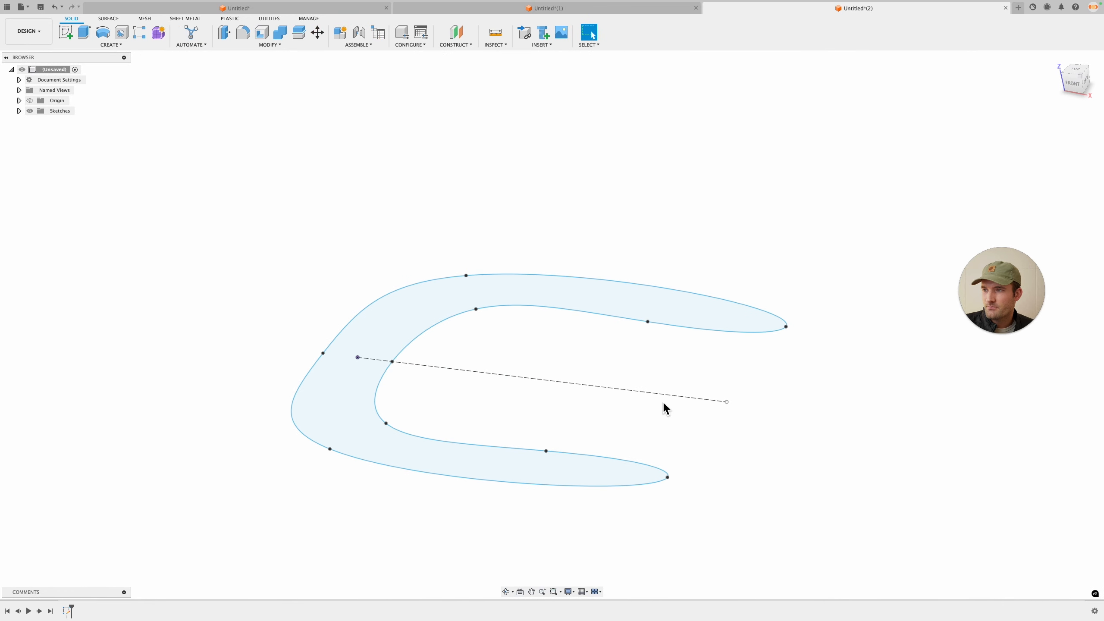
{"action": "left_click", "coordinate": [61, 29]}
{"action": "left_click", "coordinate": [383, 340]}
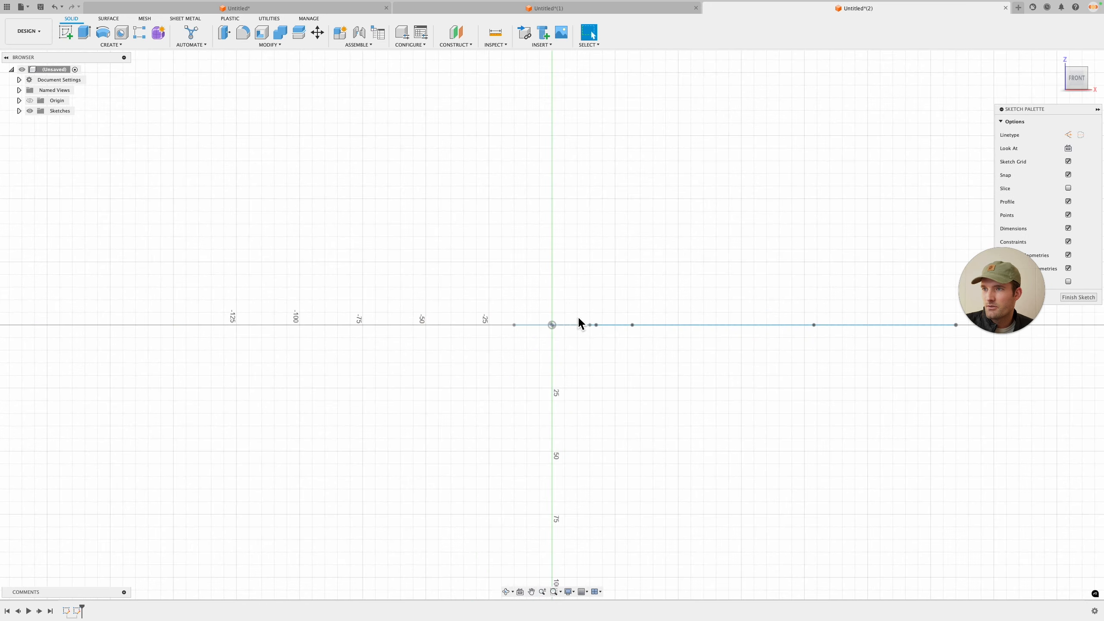
{"action": "left_click", "coordinate": [123, 34]}
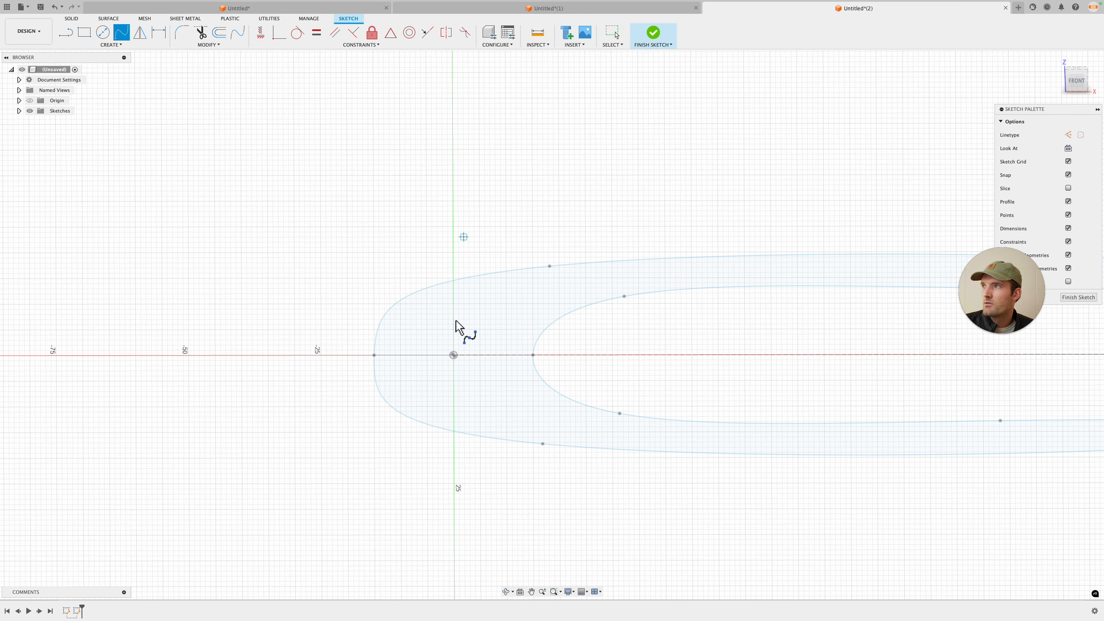
{"action": "left_click", "coordinate": [448, 294]}
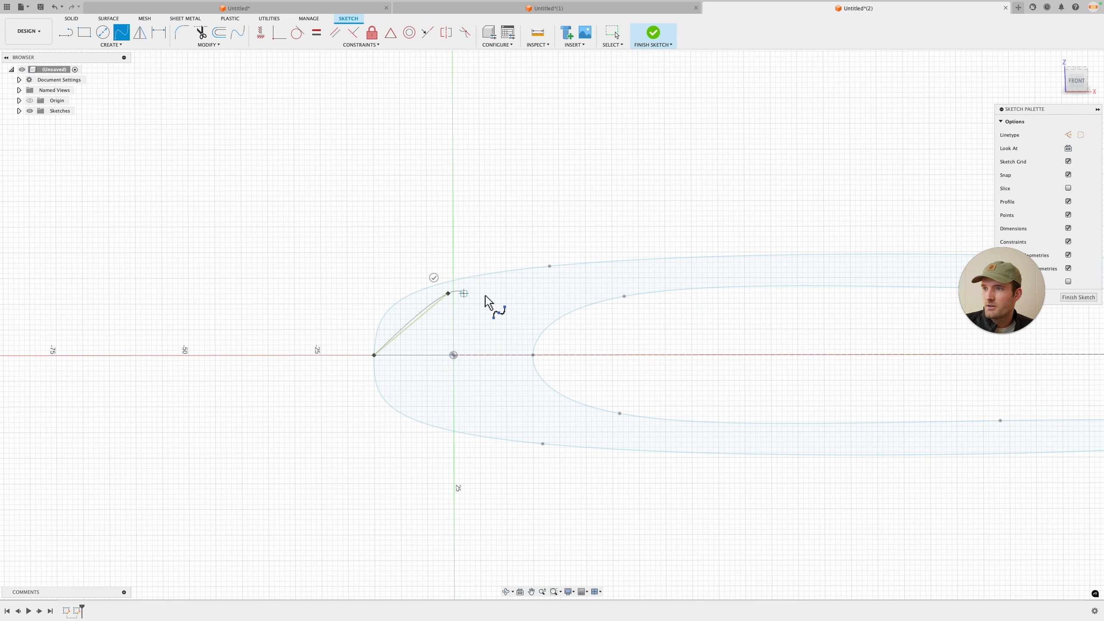
{"action": "left_click", "coordinate": [534, 355]}
{"action": "left_click", "coordinate": [546, 343]}
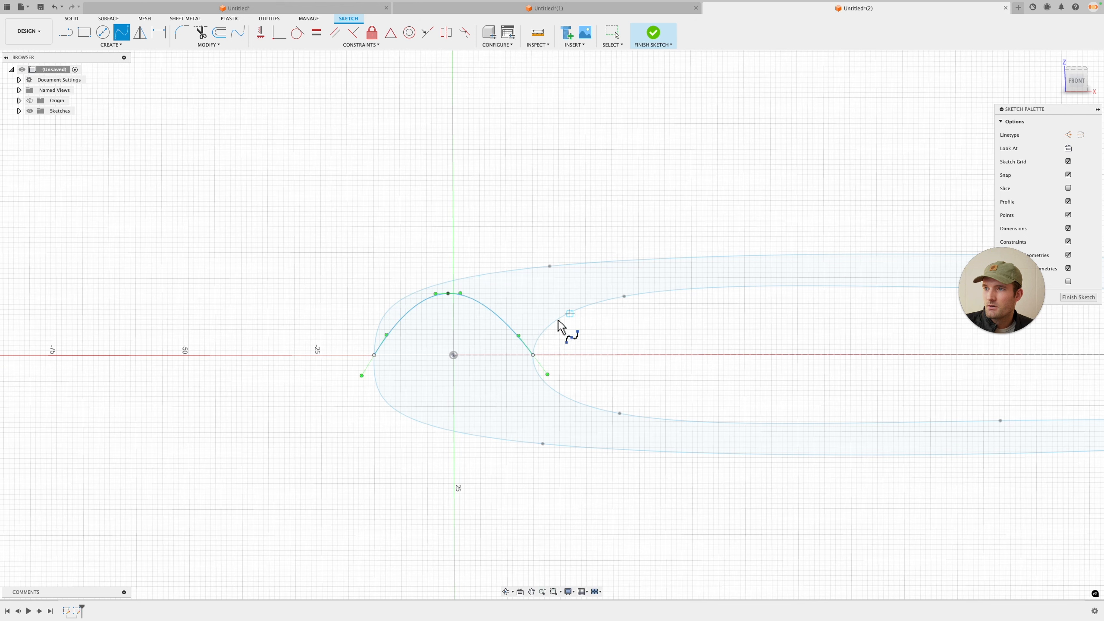
{"action": "key", "text": "Escape"}
Step: Raise the arch's top point, level its tangent handle, and finish the side-profile sketch
{"action": "left_click_drag", "start_coordinate": [449, 295], "coordinate": [449, 276]}
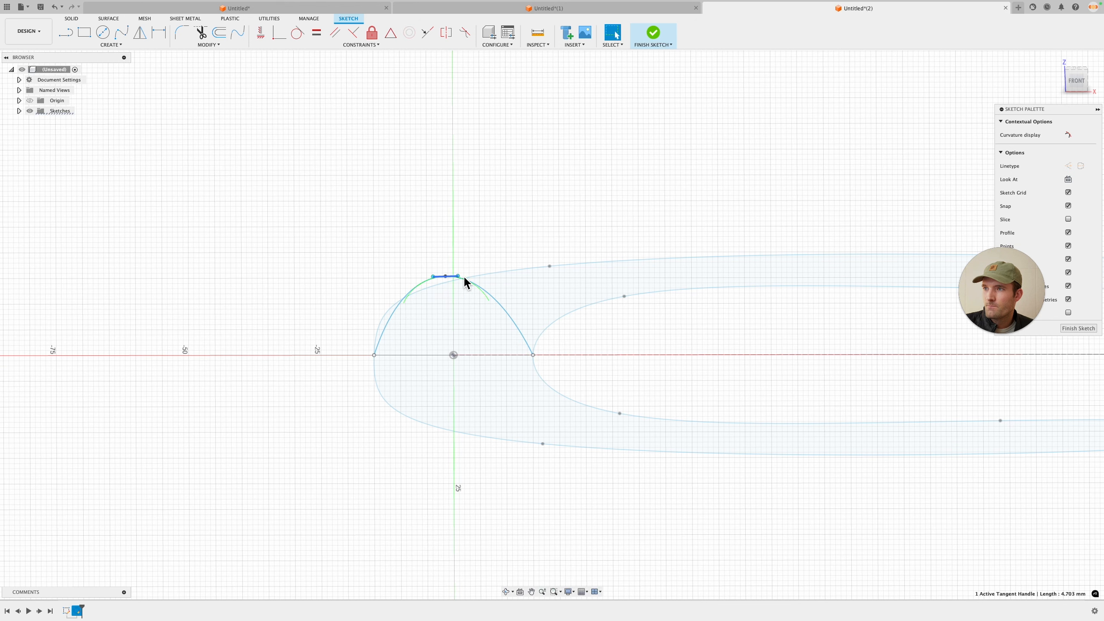
{"action": "left_click", "coordinate": [463, 274]}
{"action": "key", "text": "Escape"}
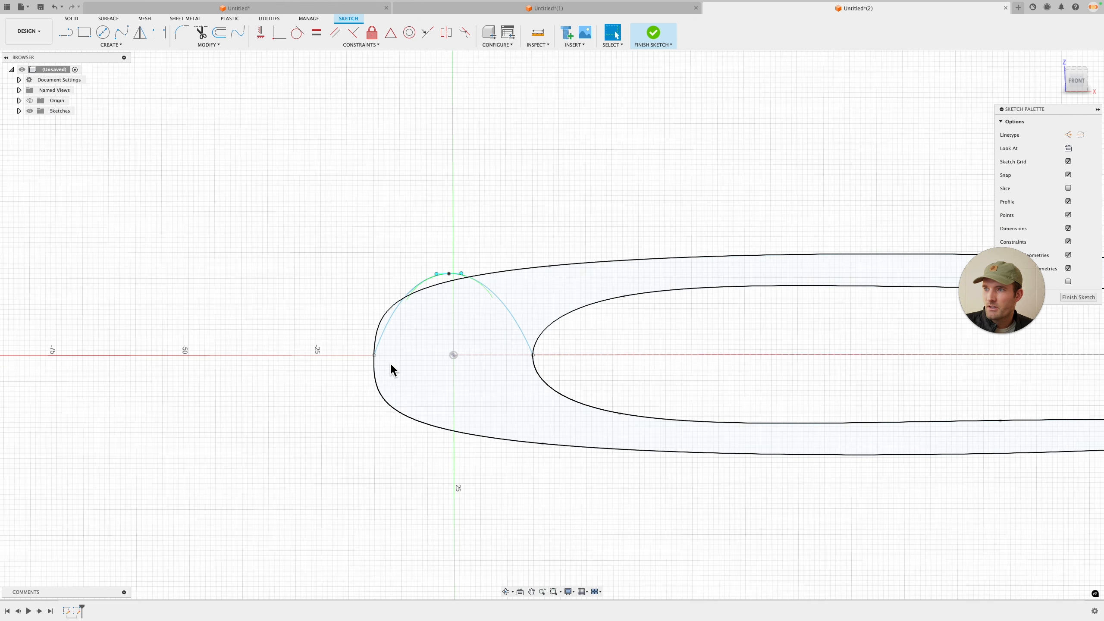
{"action": "scroll", "coordinate": [651, 334], "scroll_direction": "down", "scroll_amount": 1}
{"action": "left_click", "coordinate": [480, 279]}
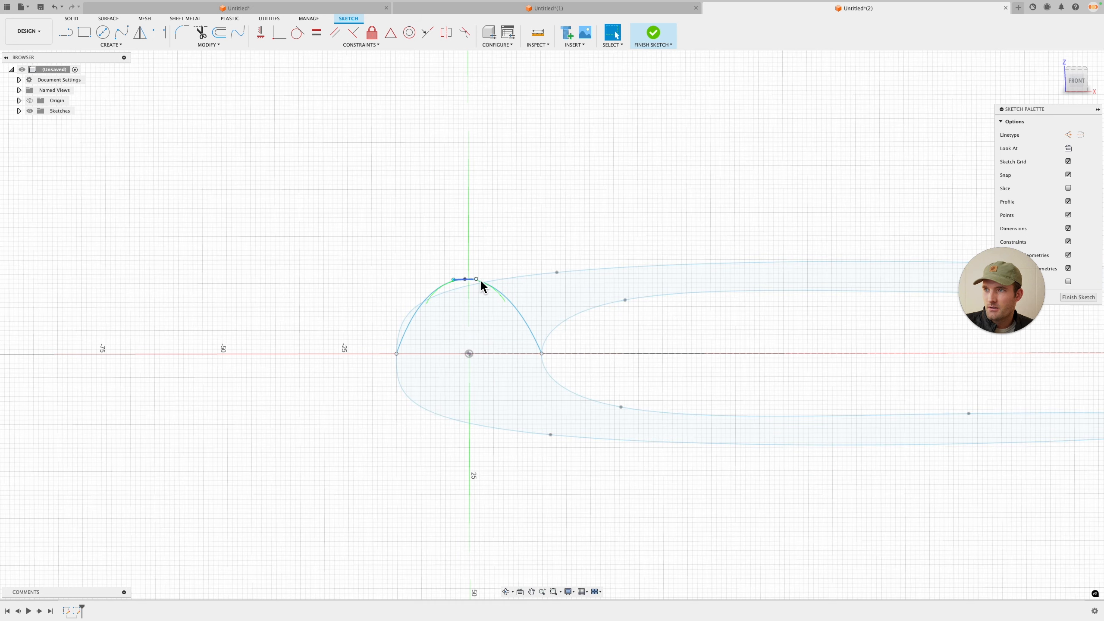
{"action": "left_click_drag", "start_coordinate": [477, 279], "coordinate": [465, 270]}
{"action": "left_click", "coordinate": [675, 336]}
{"action": "middle_click_drag", "start_coordinate": [698, 353], "coordinate": [652, 383]}
{"action": "left_click", "coordinate": [1078, 297]}
Step: Create an offset construction plane 130 mm from the YZ plane along the buckle's length
{"action": "mouse_move", "coordinate": [798, 353]}
{"action": "middle_mouse_down", "text": "shift"}
{"action": "mouse_move", "coordinate": [754, 355]}
{"action": "mouse_move", "coordinate": [788, 367]}
{"action": "mouse_move", "coordinate": [681, 210]}
{"action": "middle_mouse_up", "text": "shift"}
{"action": "left_click", "coordinate": [681, 210]}
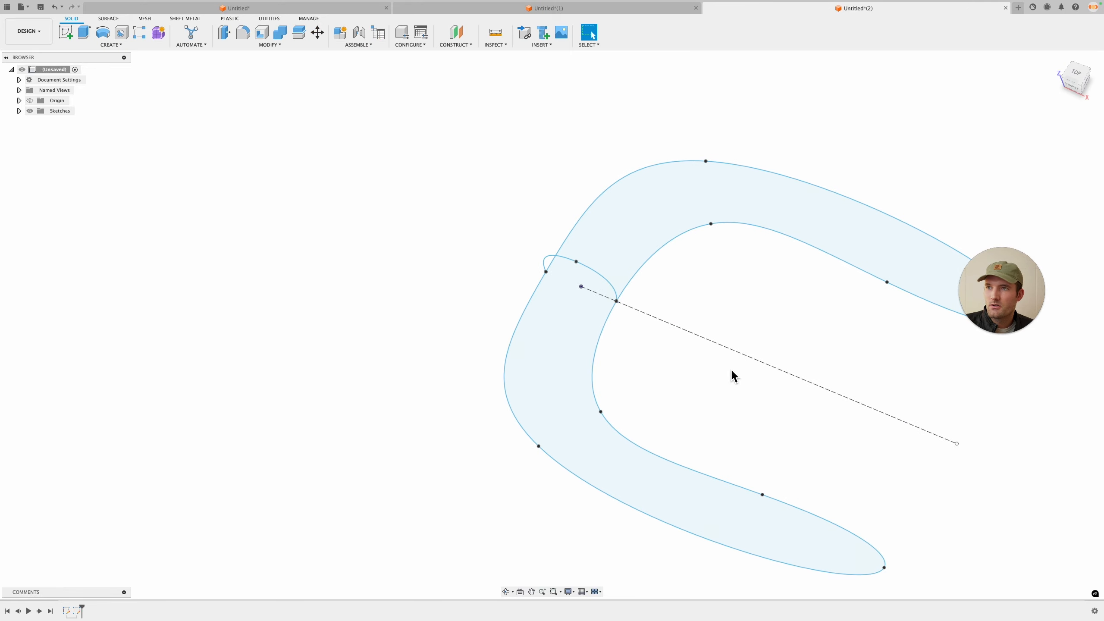
{"action": "left_click", "coordinate": [706, 266]}
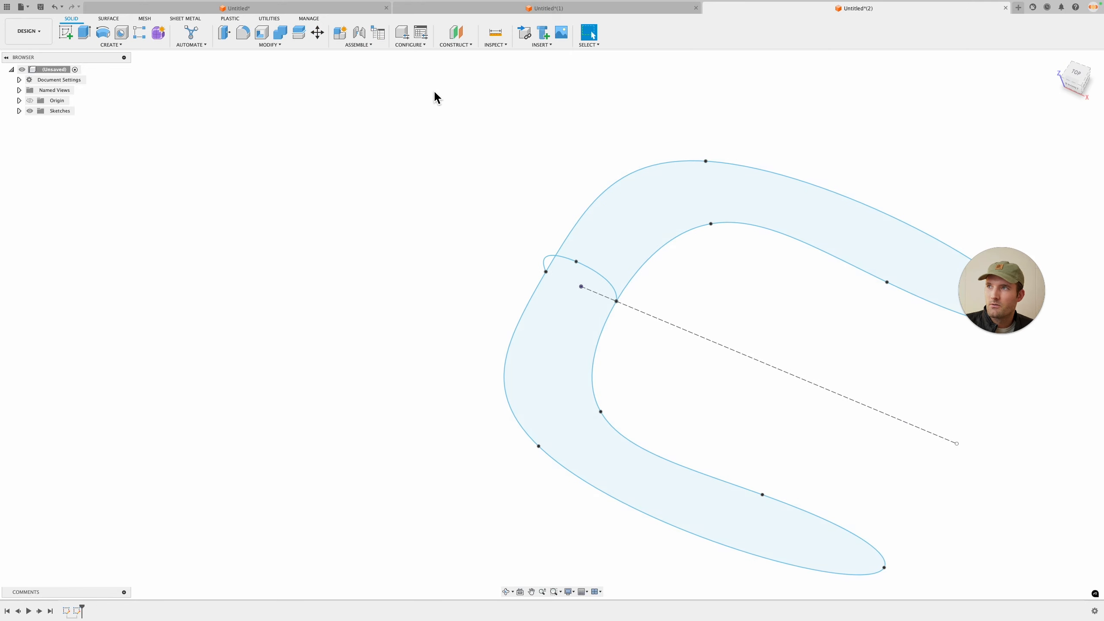
{"action": "middle_click_drag", "start_coordinate": [852, 319], "coordinate": [814, 347]}
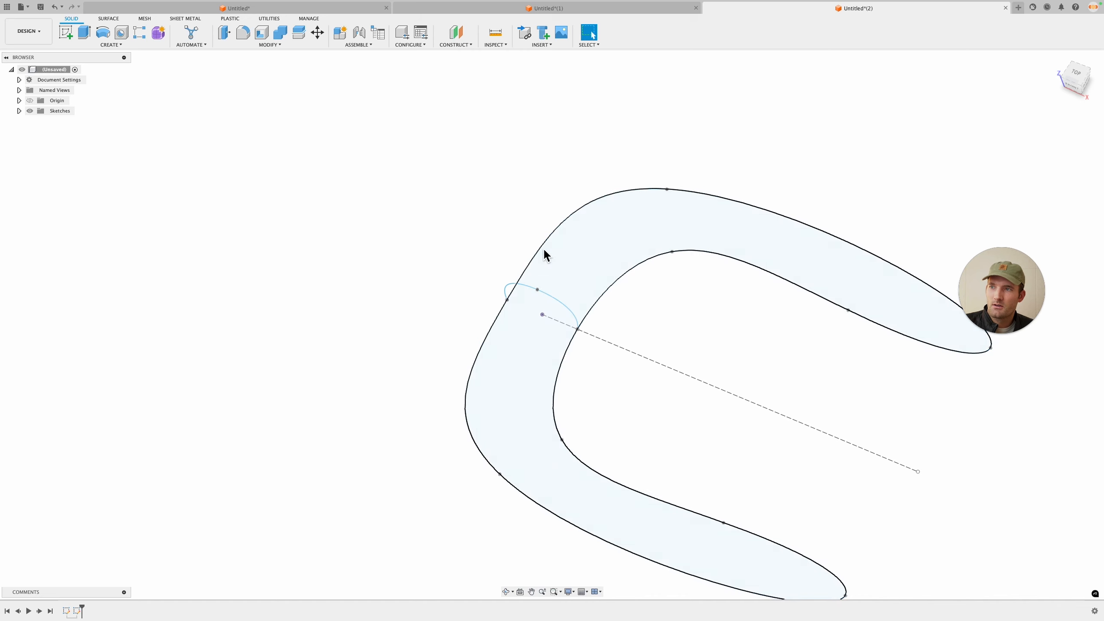
{"action": "left_click", "coordinate": [852, 252]}
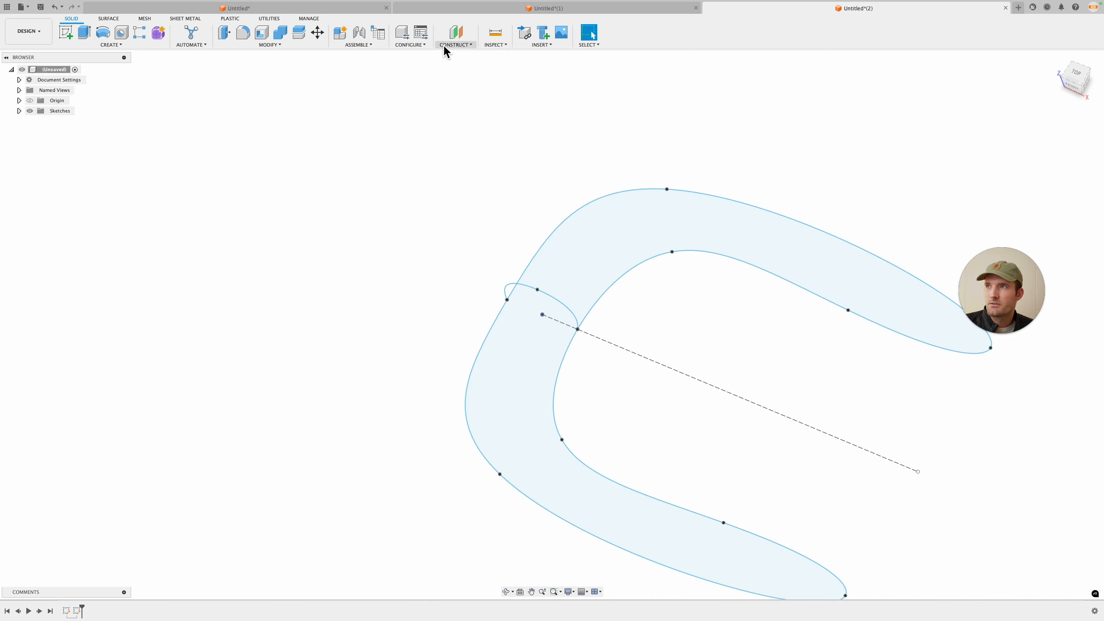
{"action": "left_click", "coordinate": [456, 44]}
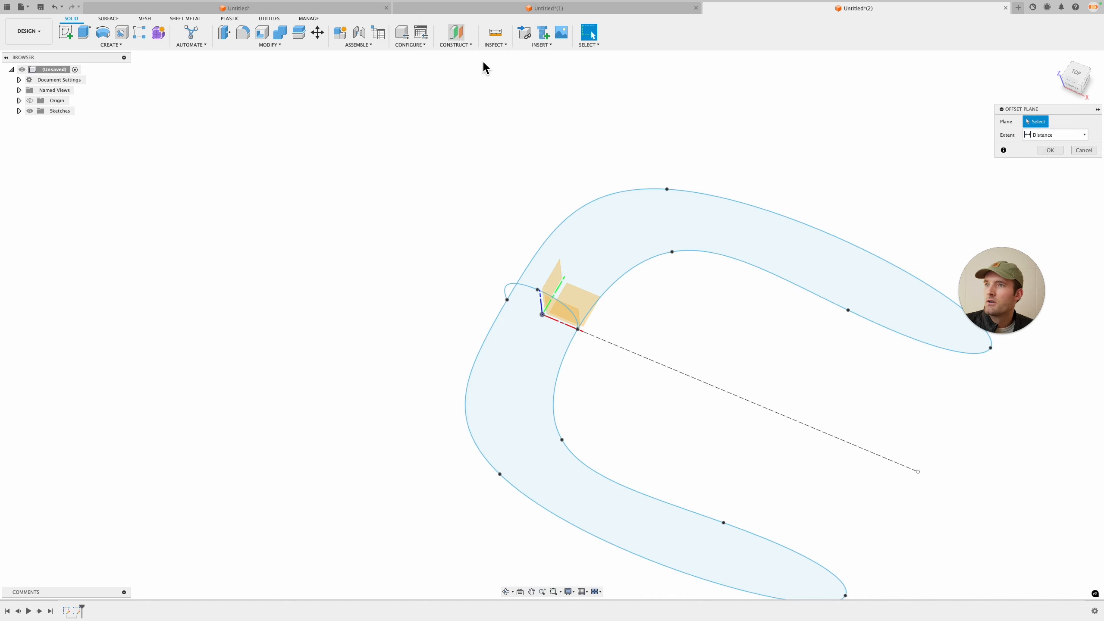
{"action": "middle_click_drag", "start_coordinate": [740, 362], "coordinate": [739, 341], "text": "shift"}
{"action": "left_click", "coordinate": [456, 45]}
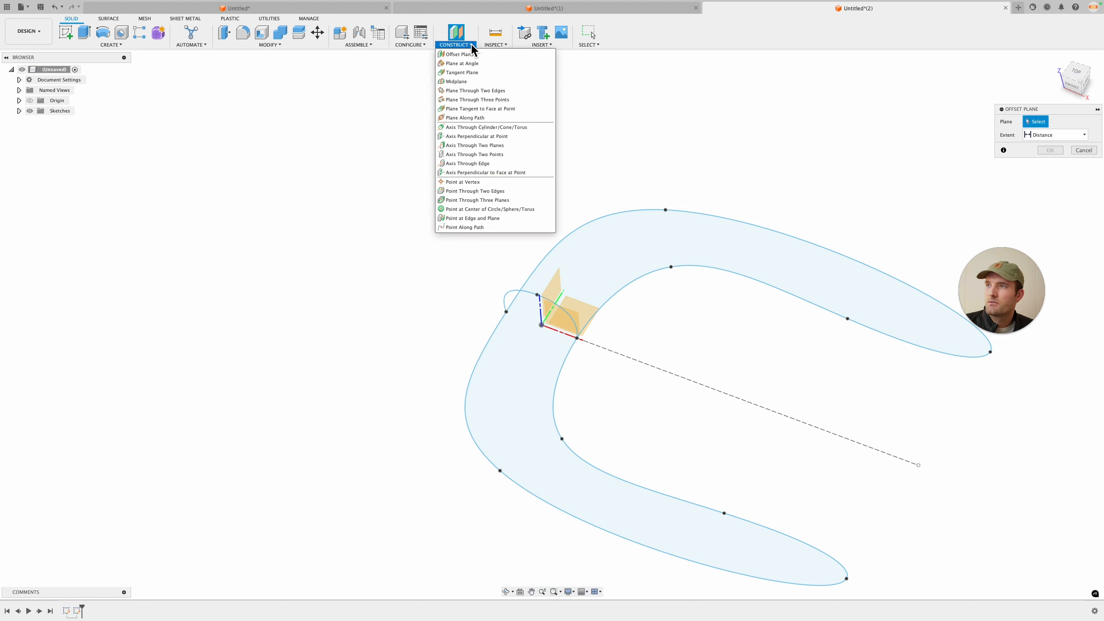
{"action": "left_click", "coordinate": [473, 55]}
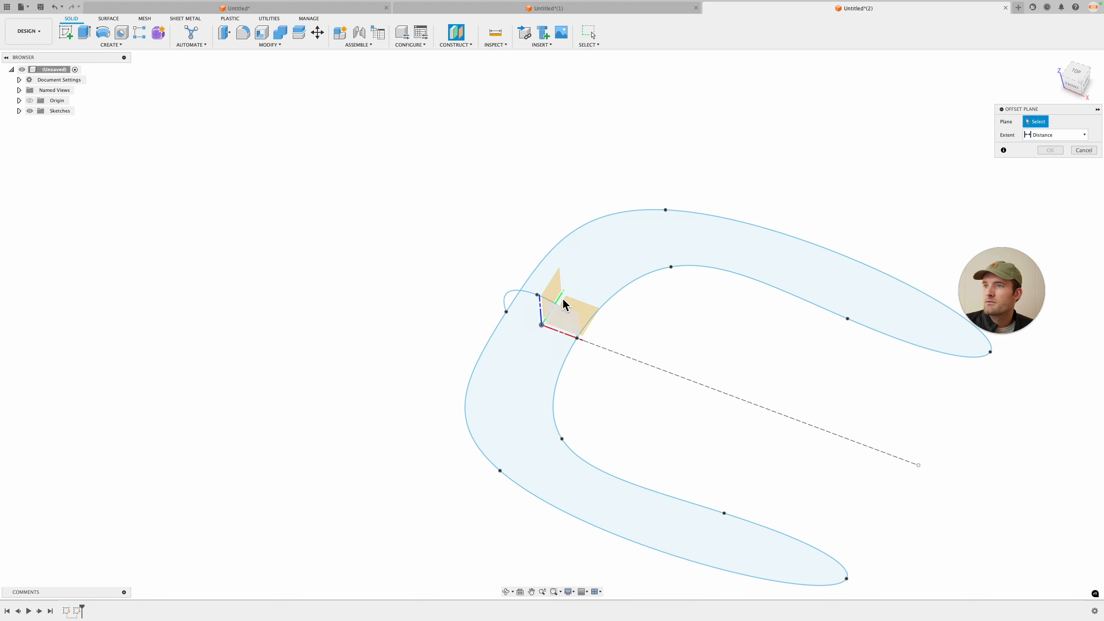
{"action": "left_click", "coordinate": [562, 304]}
{"action": "left_click_drag", "start_coordinate": [576, 283], "coordinate": [877, 390]}
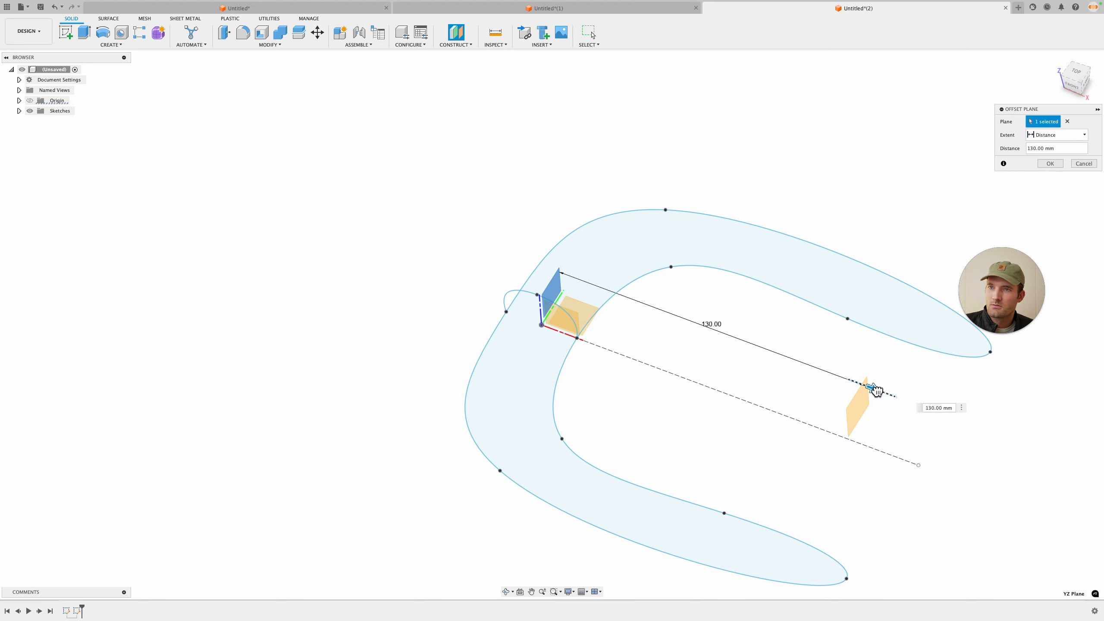
{"action": "left_click", "coordinate": [1050, 164]}
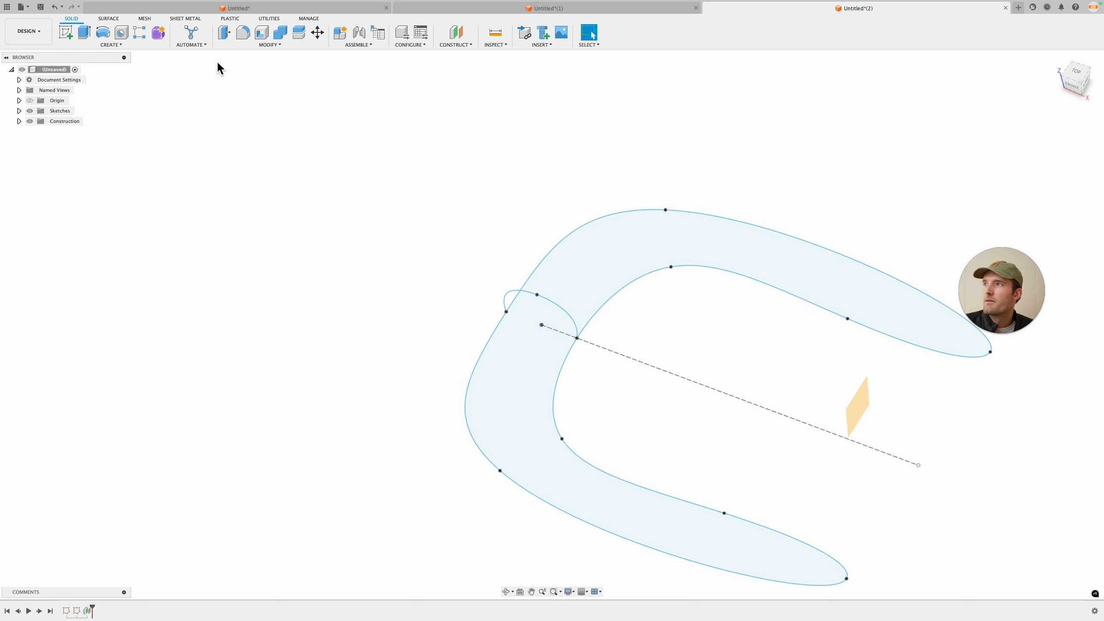
Step: Create a second offset plane from the YZ plane, partway along the construction line
{"action": "left_click", "coordinate": [456, 35]}
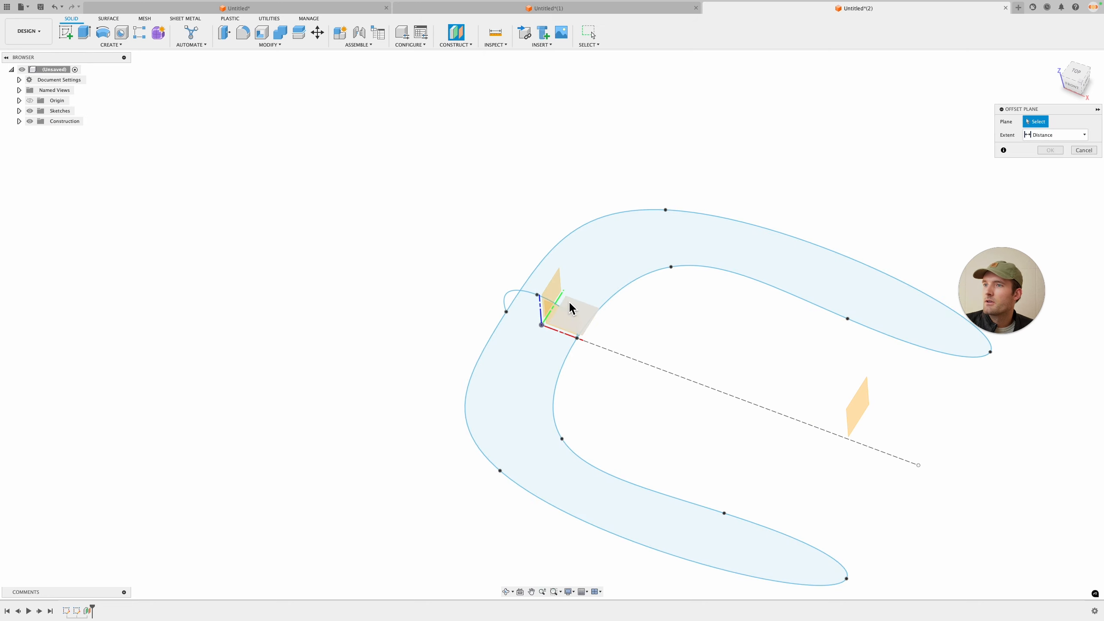
{"action": "left_click", "coordinate": [565, 305]}
{"action": "left_click_drag", "start_coordinate": [569, 289], "coordinate": [742, 350]}
{"action": "left_click", "coordinate": [1050, 164]}
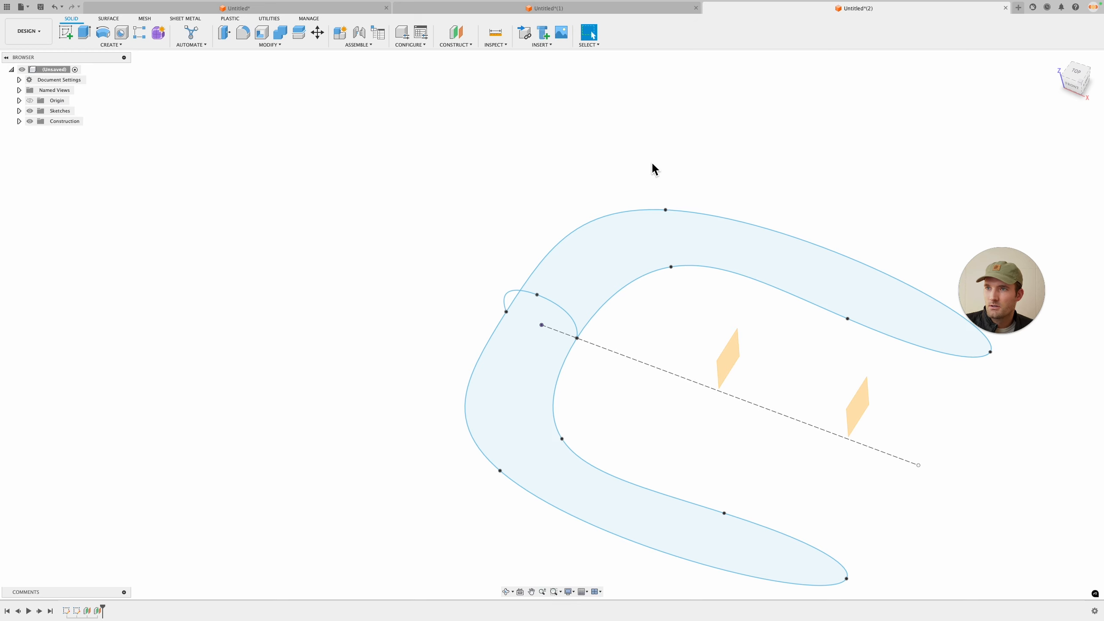
{"action": "left_click", "coordinate": [467, 45]}
{"action": "left_click", "coordinate": [486, 64]}
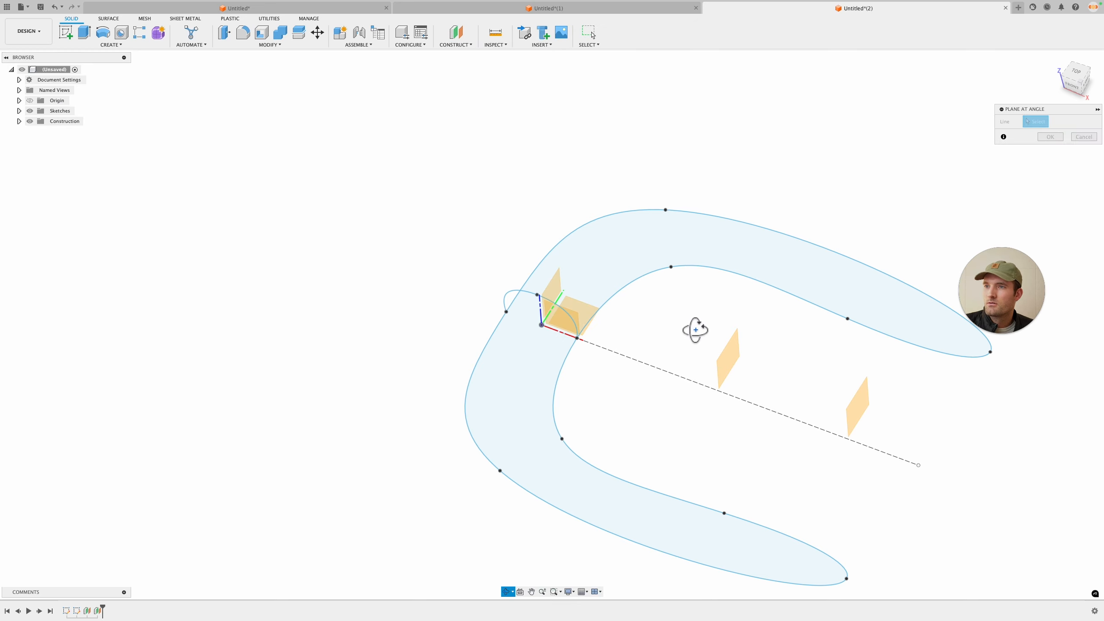
{"action": "mouse_move", "coordinate": [695, 328]}
{"action": "middle_mouse_down", "text": "shift"}
{"action": "mouse_move", "coordinate": [722, 353]}
{"action": "mouse_move", "coordinate": [556, 294]}
{"action": "mouse_move", "coordinate": [697, 335]}
{"action": "middle_mouse_up", "text": "shift"}
{"action": "scroll", "coordinate": [569, 339], "scroll_direction": "up", "scroll_amount": 3}
{"action": "left_click", "coordinate": [544, 352]}
{"action": "scroll", "coordinate": [547, 318], "scroll_direction": "down", "scroll_amount": 1}
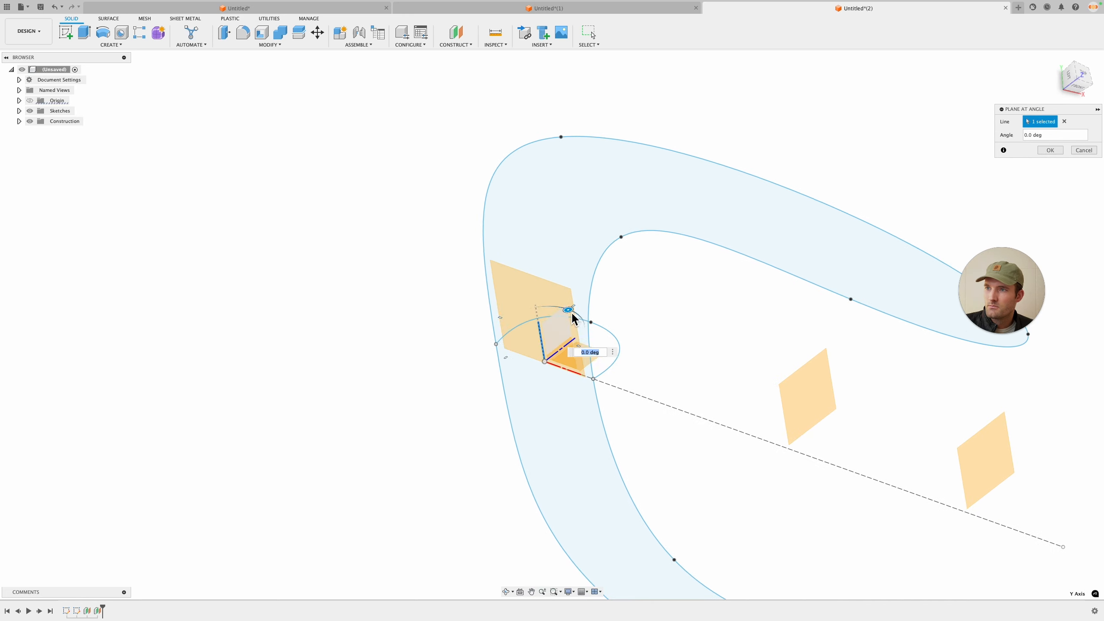
{"action": "left_click_drag", "start_coordinate": [570, 312], "coordinate": [519, 329]}
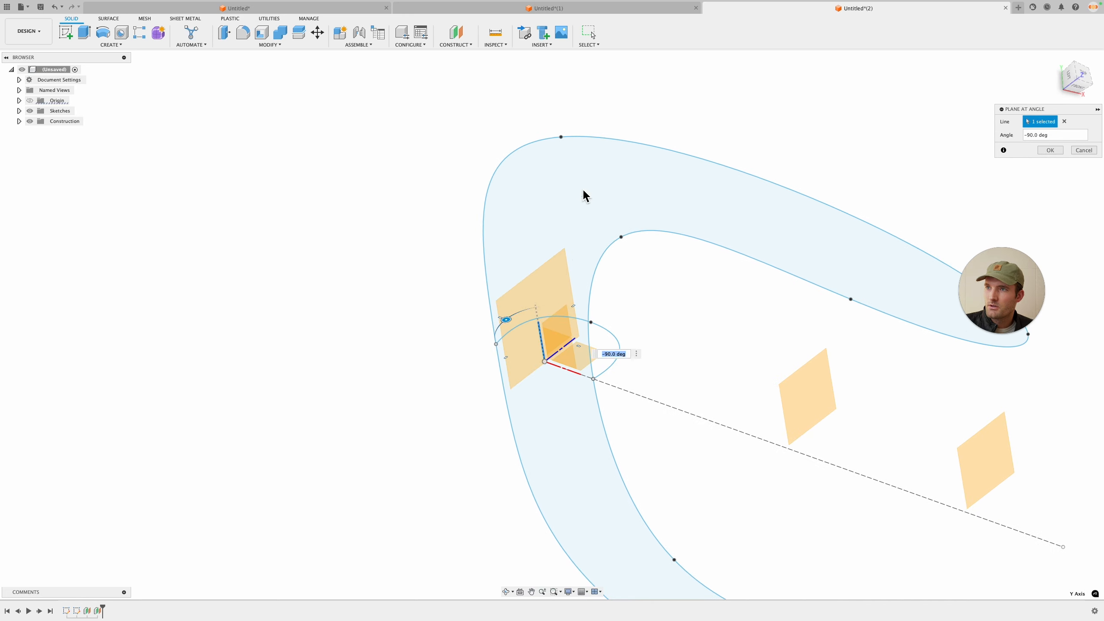
{"action": "middle_click_drag", "start_coordinate": [580, 299], "coordinate": [651, 355], "text": "shift"}
{"action": "key", "text": "Escape"}
{"action": "left_click", "coordinate": [467, 45]}
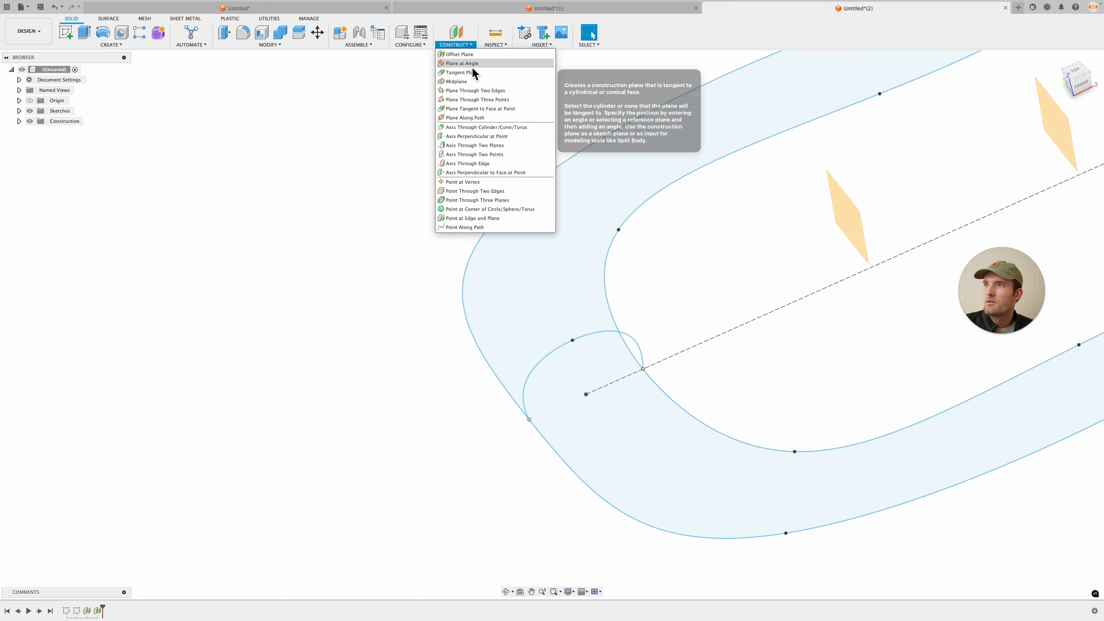
{"action": "left_click", "coordinate": [471, 65]}
{"action": "left_click", "coordinate": [617, 381]}
{"action": "left_click_drag", "start_coordinate": [610, 346], "coordinate": [650, 394]}
{"action": "key", "text": "Escape"}
Step: Create a construction plane at 155 deg about the Z axis near the buckle's outer tip
{"action": "left_click", "coordinate": [472, 45]}
{"action": "left_click", "coordinate": [472, 65]}
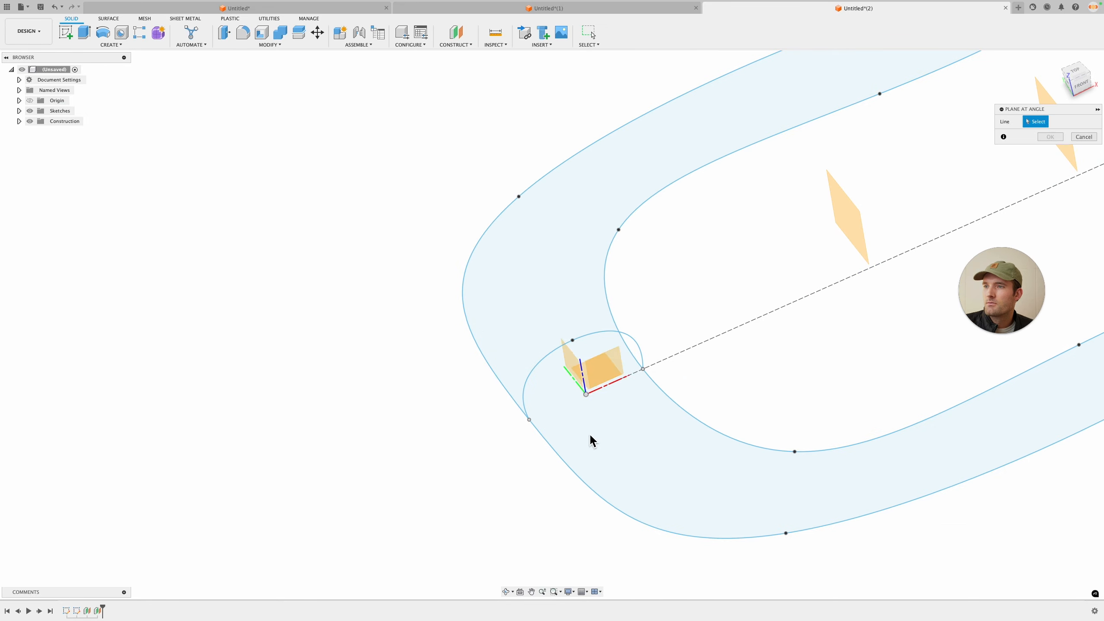
{"action": "left_click", "coordinate": [617, 380]}
{"action": "left_click_drag", "start_coordinate": [556, 316], "coordinate": [587, 379]}
{"action": "mouse_move", "coordinate": [627, 319]}
{"action": "middle_mouse_down", "text": "shift"}
{"action": "mouse_move", "coordinate": [626, 288]}
{"action": "mouse_move", "coordinate": [630, 311]}
{"action": "middle_mouse_up", "text": "shift"}
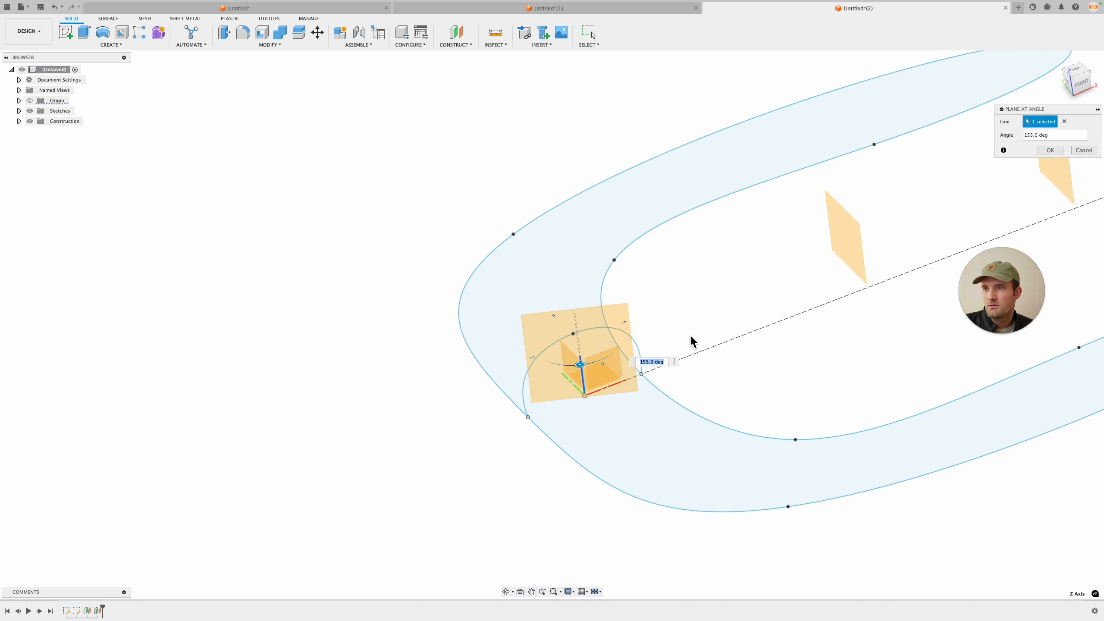
{"action": "left_click", "coordinate": [1050, 150]}
Step: Offset the angled plane by -44 mm into the curved band
{"action": "middle_click_drag", "start_coordinate": [754, 287], "coordinate": [752, 309], "text": "shift"}
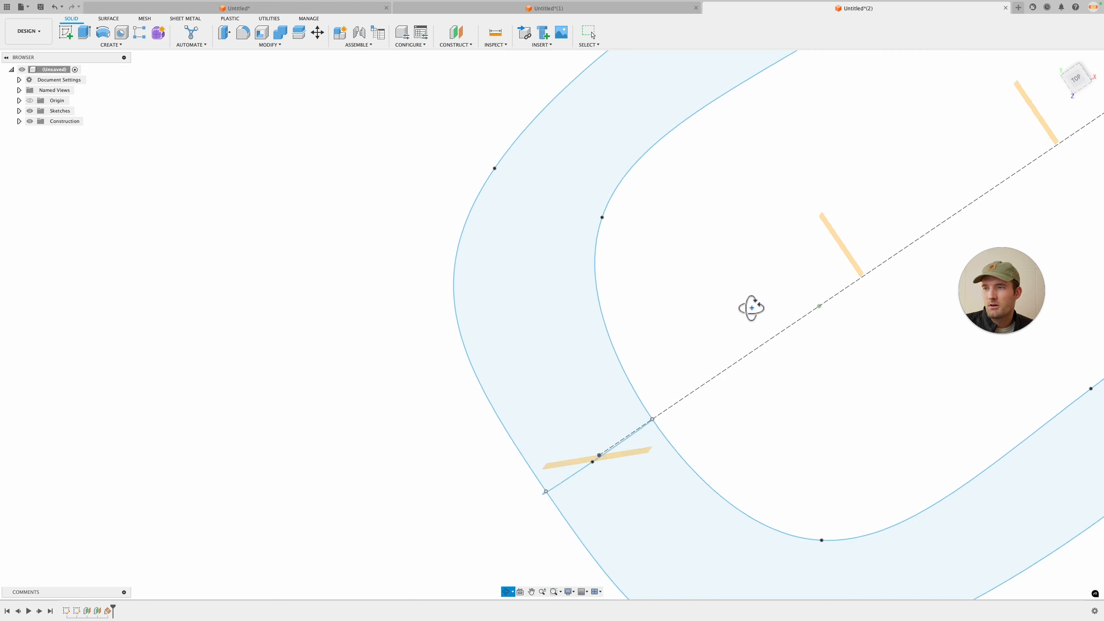
{"action": "left_click", "coordinate": [458, 34]}
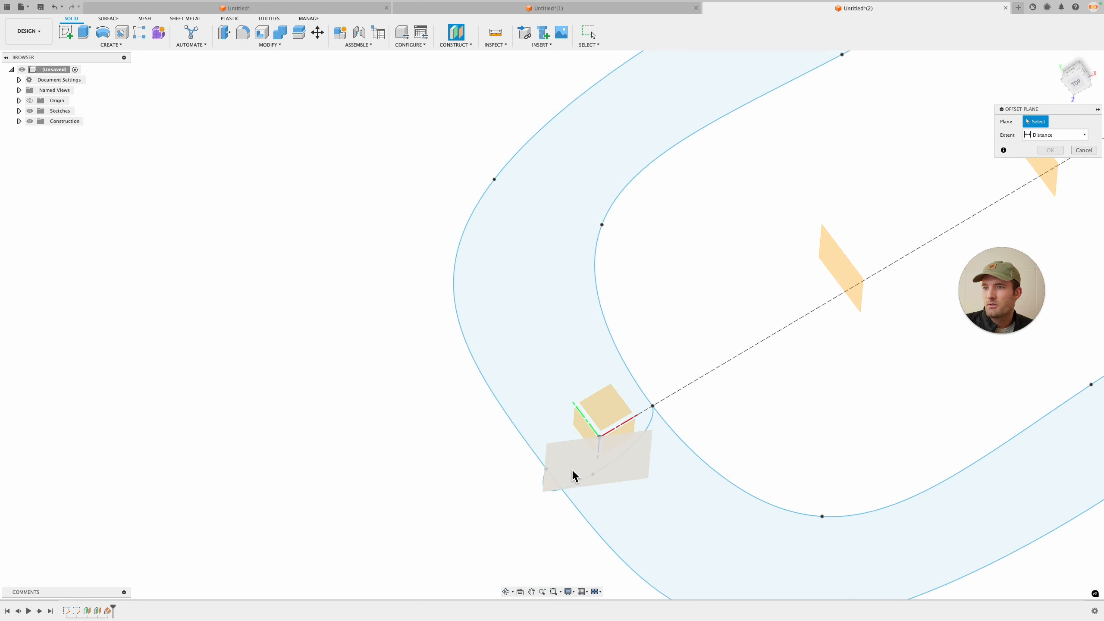
{"action": "left_click", "coordinate": [574, 475]}
{"action": "left_click_drag", "start_coordinate": [578, 475], "coordinate": [659, 291]}
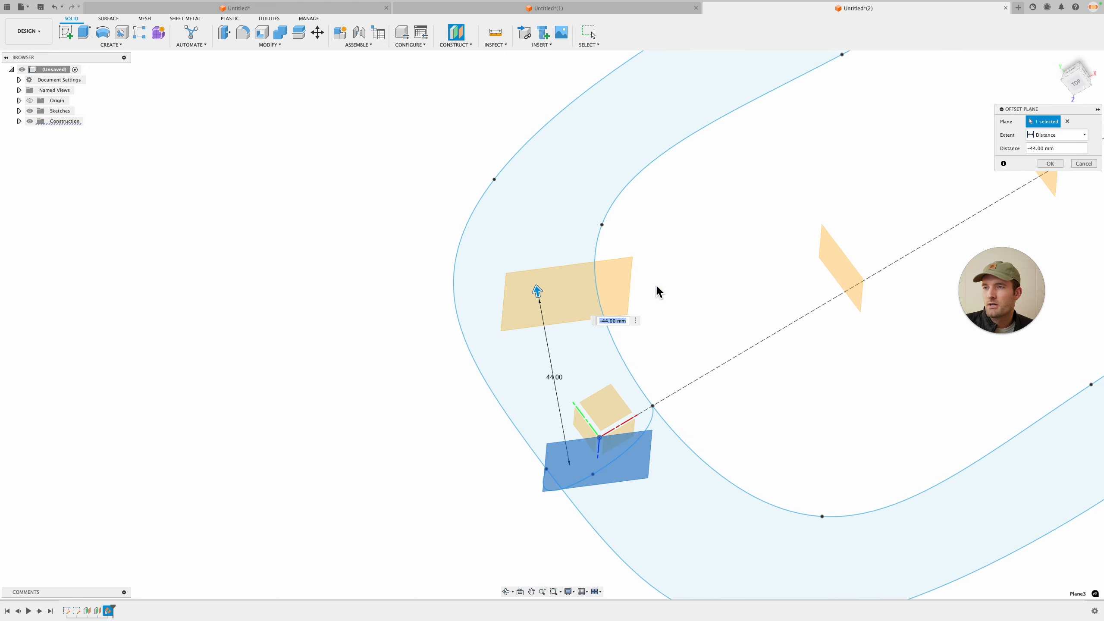
{"action": "left_click", "coordinate": [1050, 164]}
Step: Start a new sketch on the -44 mm offset plane
{"action": "middle_click_drag", "start_coordinate": [765, 271], "coordinate": [696, 238], "text": "shift"}
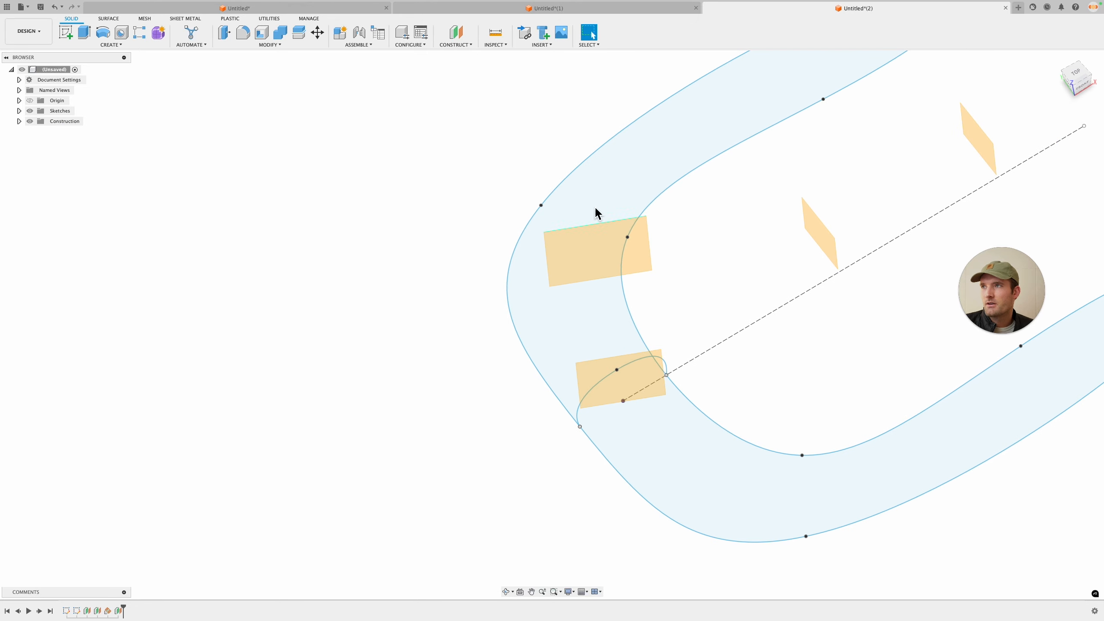
{"action": "left_click", "coordinate": [75, 34]}
{"action": "left_click", "coordinate": [617, 239]}
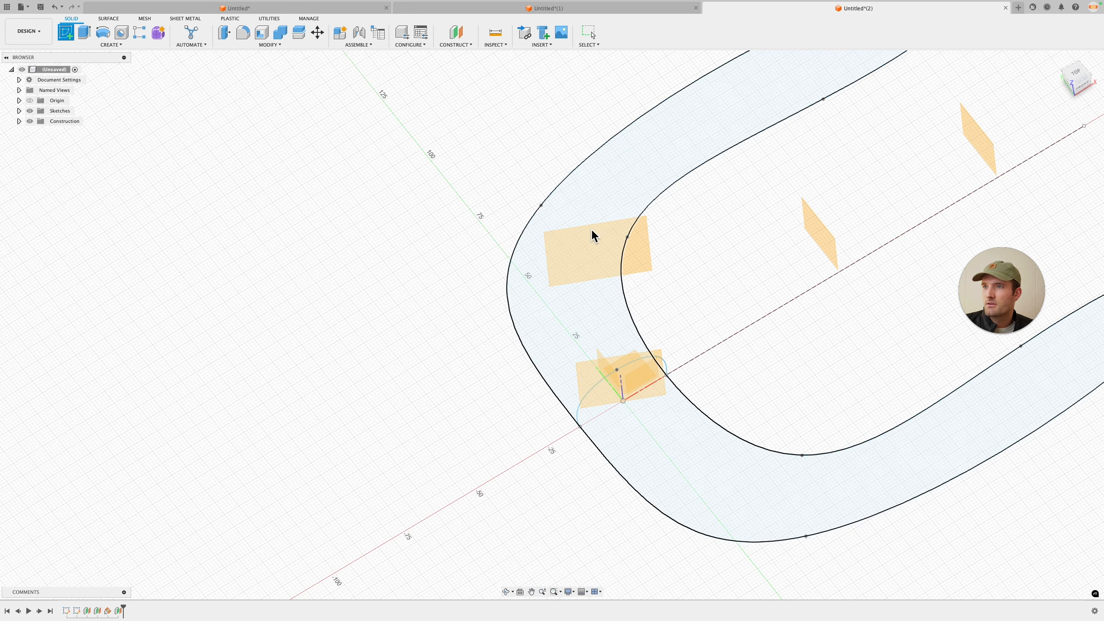
{"action": "left_click", "coordinate": [646, 258]}
{"action": "mouse_move", "coordinate": [597, 217]}
{"action": "middle_mouse_down", "text": "shift"}
{"action": "mouse_move", "coordinate": [648, 224]}
{"action": "mouse_move", "coordinate": [643, 209]}
{"action": "mouse_move", "coordinate": [702, 439]}
{"action": "mouse_move", "coordinate": [629, 227]}
{"action": "middle_mouse_up", "text": "shift"}
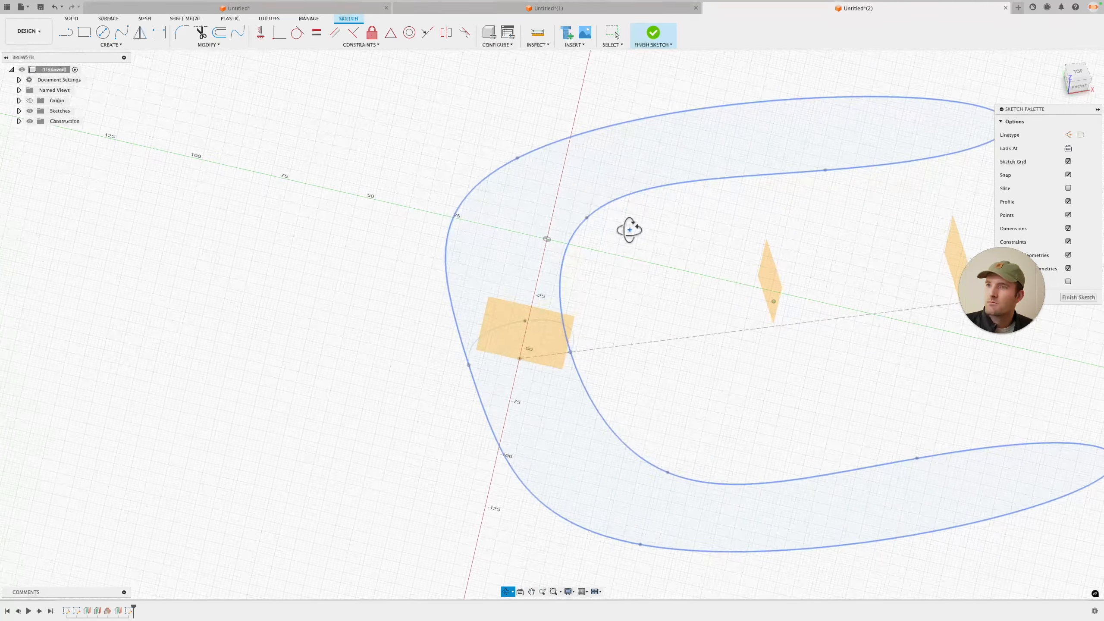
Step: Intersect the buckle's outline spline with the sketch plane
{"action": "left_click", "coordinate": [119, 47]}
{"action": "mouse_move", "coordinate": [117, 182]}
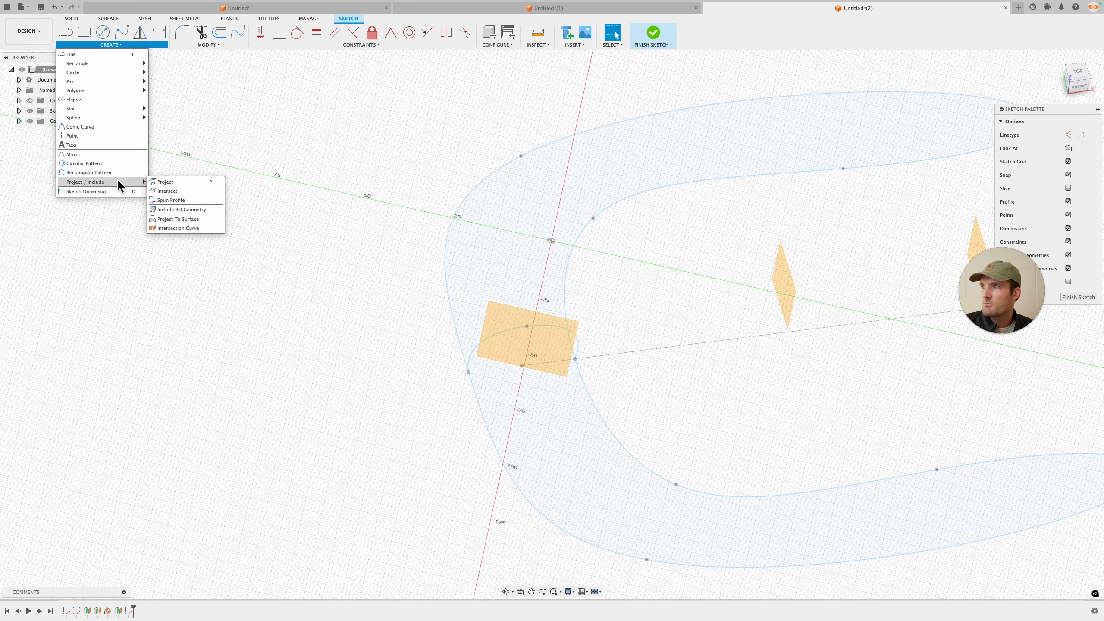
{"action": "left_click", "coordinate": [186, 192]}
{"action": "left_click", "coordinate": [583, 230]}
{"action": "scroll", "coordinate": [452, 222], "scroll_direction": "up", "scroll_amount": 5}
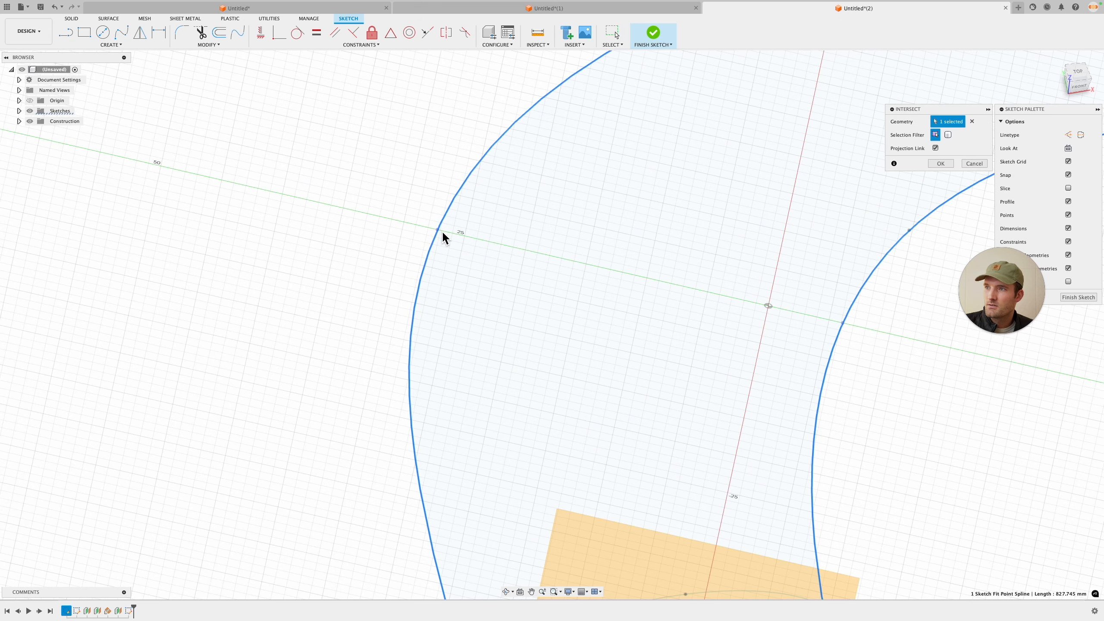
{"action": "left_click", "coordinate": [940, 164]}
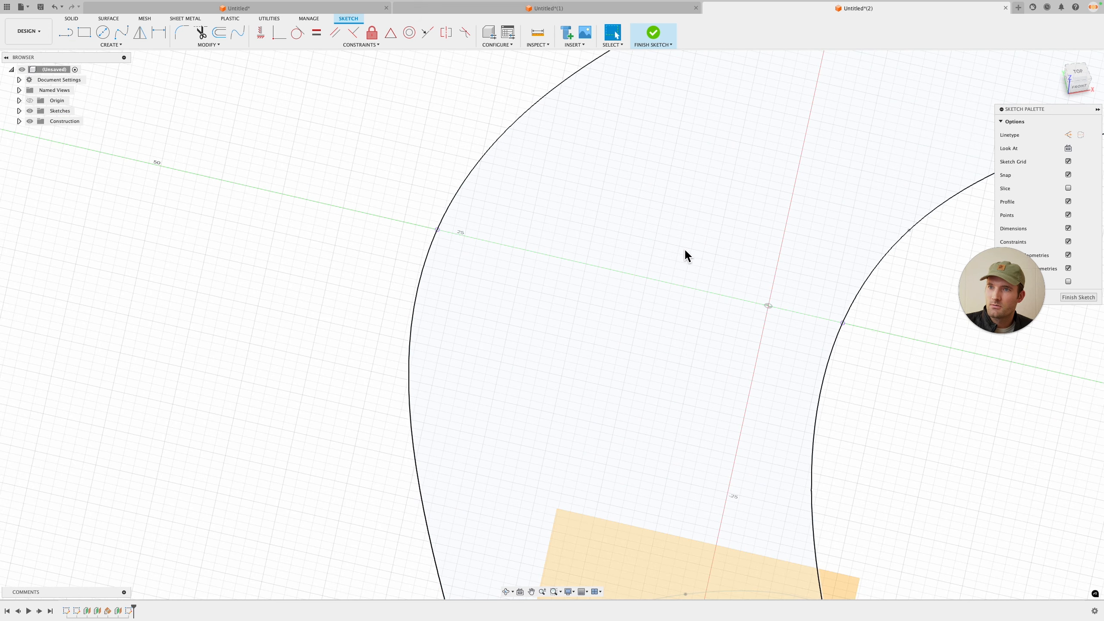
Step: Draw an arched spline between the two intersection points across the band
{"action": "left_click", "coordinate": [438, 229]}
{"action": "left_click", "coordinate": [609, 140]}
{"action": "left_click", "coordinate": [843, 322]}
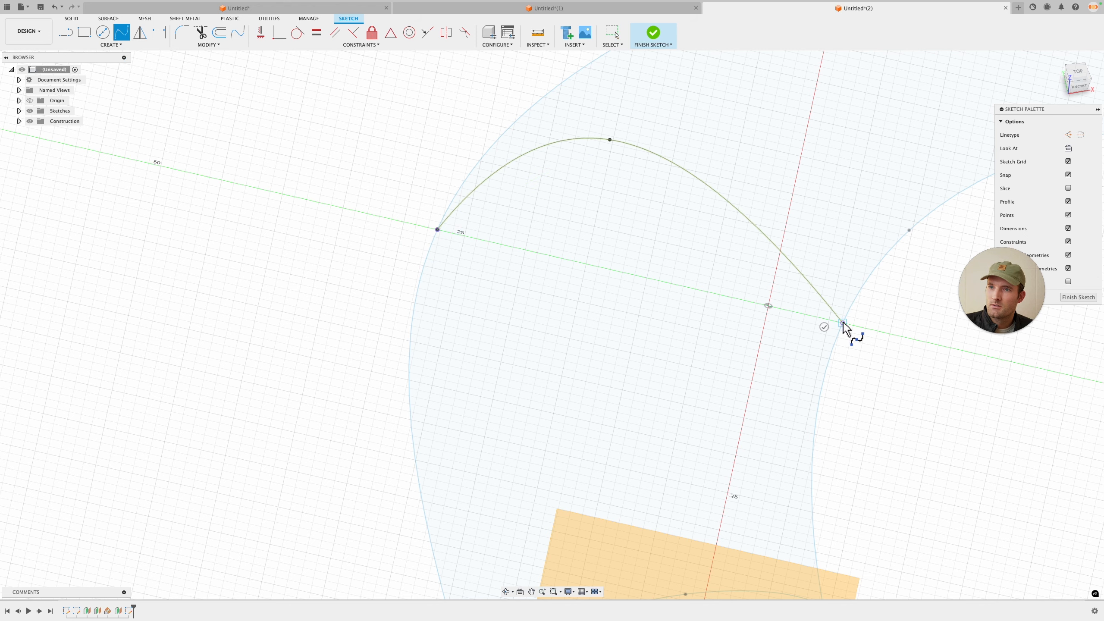
{"action": "left_click", "coordinate": [824, 327]}
Step: Reshape the arched spline by moving its tangent handle and top point
{"action": "scroll", "coordinate": [824, 322], "scroll_direction": "down", "scroll_amount": 5}
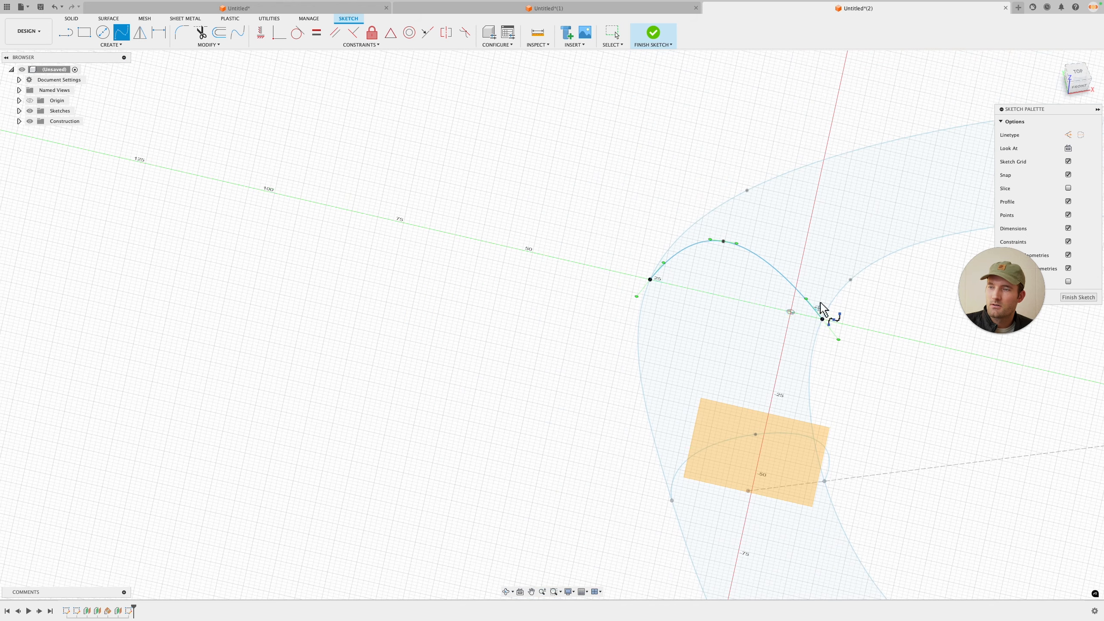
{"action": "mouse_move", "coordinate": [804, 278]}
{"action": "middle_mouse_down", "text": "shift"}
{"action": "mouse_move", "coordinate": [783, 193]}
{"action": "mouse_move", "coordinate": [828, 269]}
{"action": "mouse_move", "coordinate": [777, 281]}
{"action": "middle_mouse_up", "text": "shift"}
{"action": "left_click", "coordinate": [734, 197]}
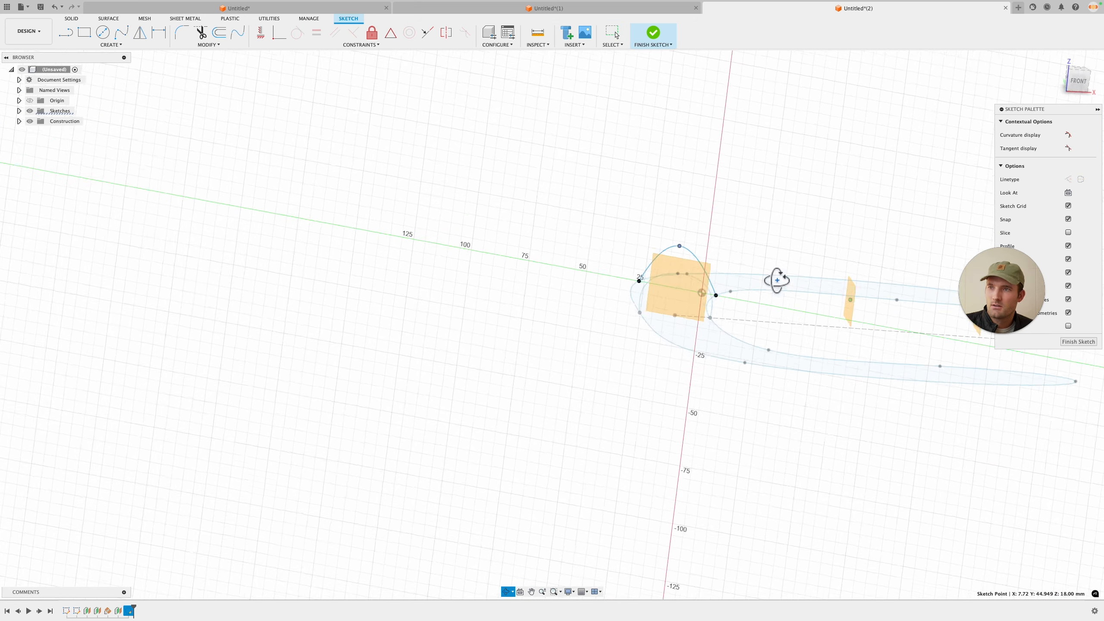
{"action": "scroll", "coordinate": [717, 259], "scroll_direction": "up", "scroll_amount": 3}
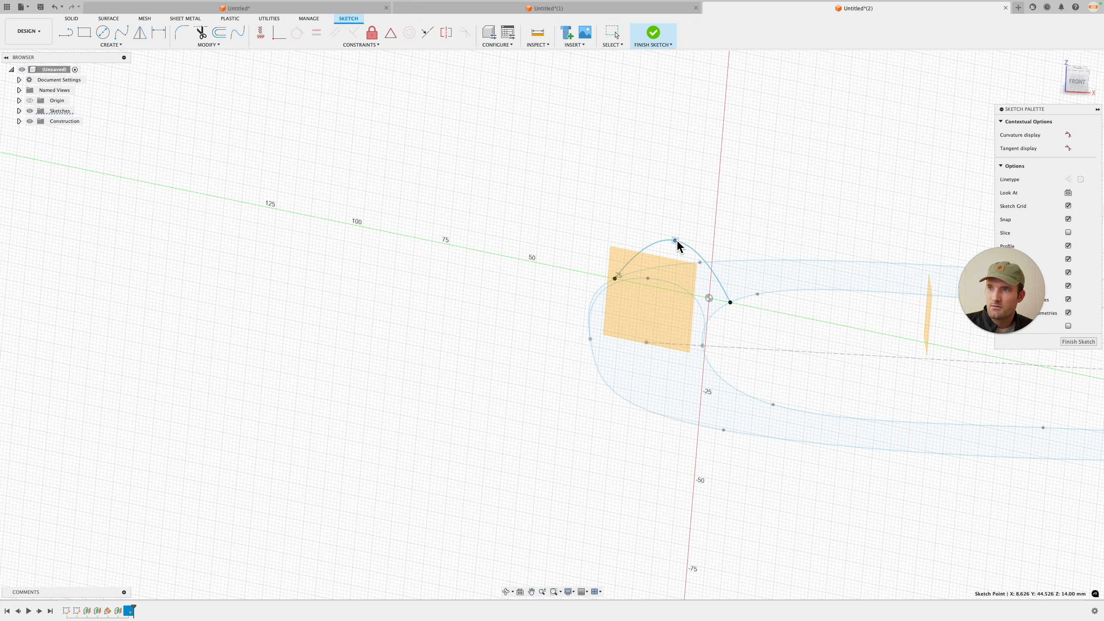
{"action": "mouse_move", "coordinate": [676, 243]}
{"action": "middle_mouse_down", "text": "shift"}
{"action": "mouse_move", "coordinate": [705, 298]}
{"action": "mouse_move", "coordinate": [726, 273]}
{"action": "middle_mouse_up", "text": "shift"}
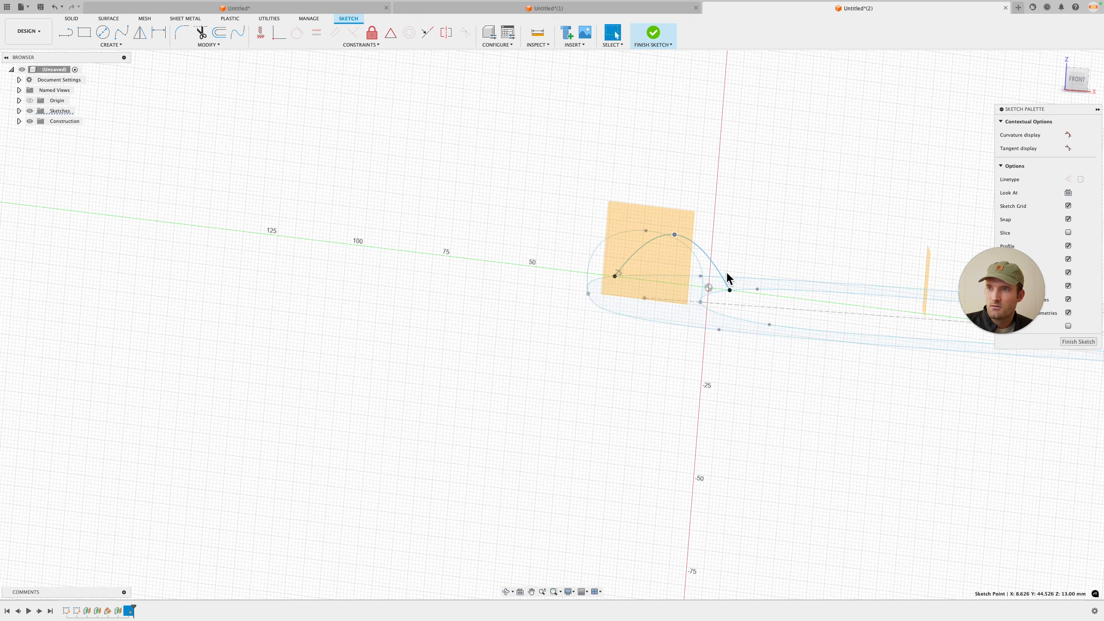
{"action": "left_click", "coordinate": [647, 233]}
{"action": "left_click", "coordinate": [653, 229]}
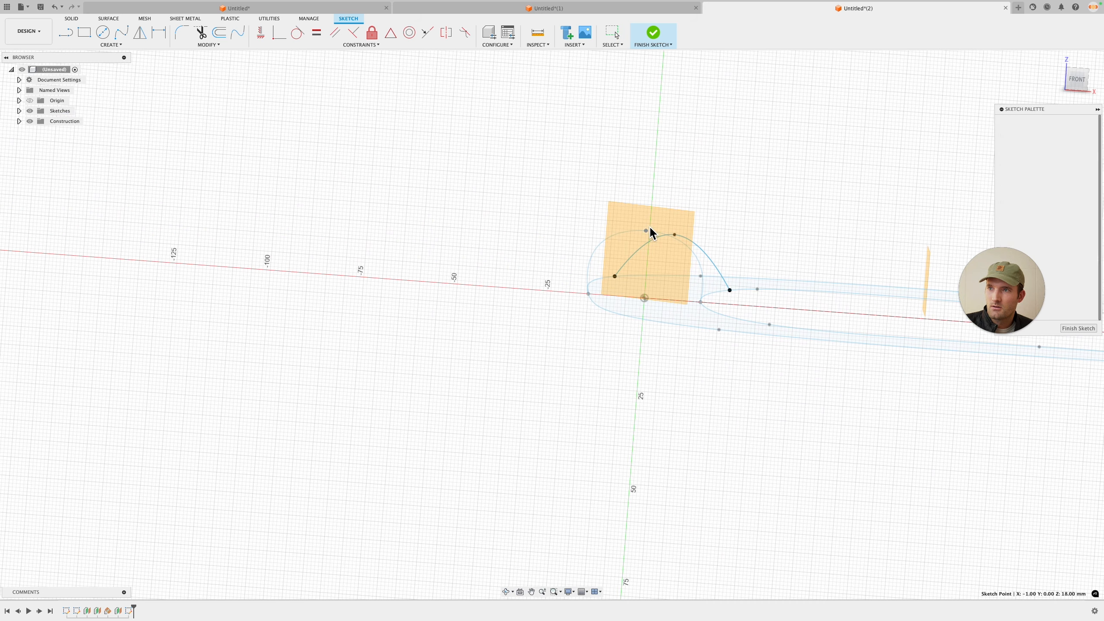
Step: Fine-tune the arched spline's shape and finish the sketch
{"action": "mouse_move", "coordinate": [753, 263]}
{"action": "middle_mouse_down", "text": "shift"}
{"action": "mouse_move", "coordinate": [720, 259]}
{"action": "mouse_move", "coordinate": [746, 276]}
{"action": "mouse_move", "coordinate": [727, 313]}
{"action": "mouse_move", "coordinate": [739, 317]}
{"action": "middle_mouse_up", "text": "shift"}
{"action": "left_click", "coordinate": [1094, 334]}
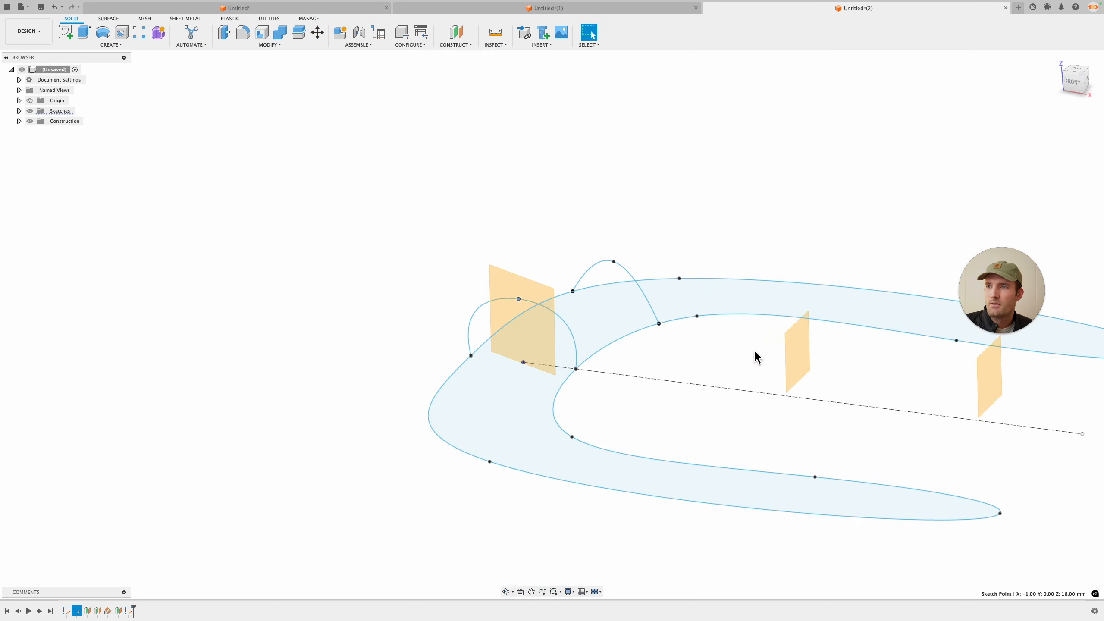
{"action": "mouse_move", "coordinate": [754, 358]}
{"action": "middle_mouse_down", "text": "shift"}
{"action": "mouse_move", "coordinate": [730, 348]}
{"action": "mouse_move", "coordinate": [847, 288]}
{"action": "mouse_move", "coordinate": [824, 353]}
{"action": "mouse_move", "coordinate": [843, 365]}
{"action": "middle_mouse_up", "text": "shift"}
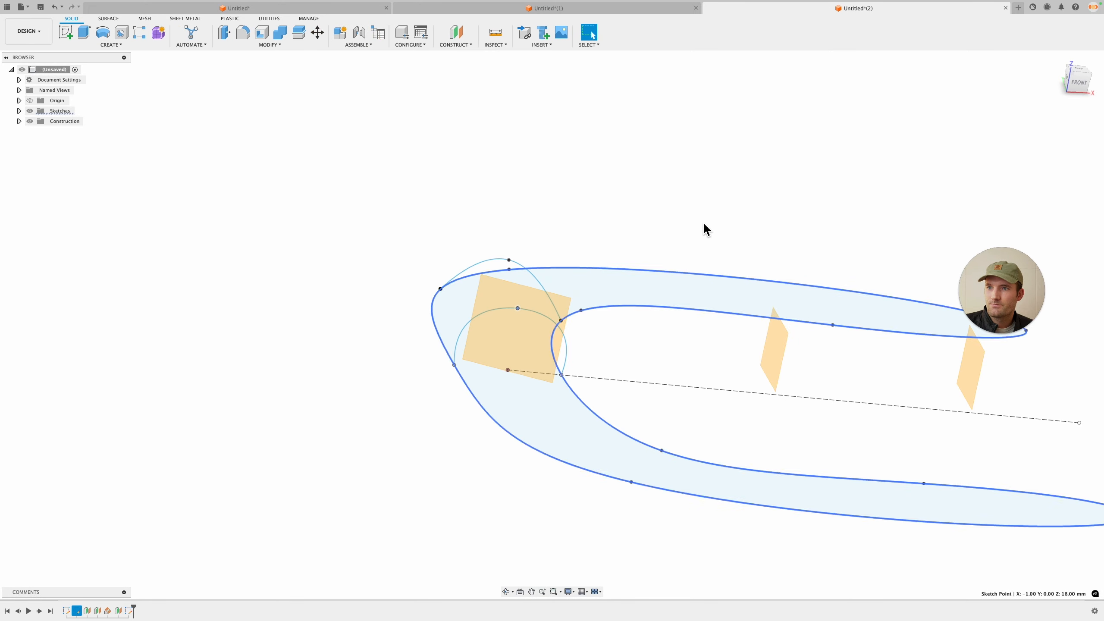
{"action": "left_click", "coordinate": [67, 33]}
{"action": "left_click", "coordinate": [537, 324]}
{"action": "key", "text": "super+z"}
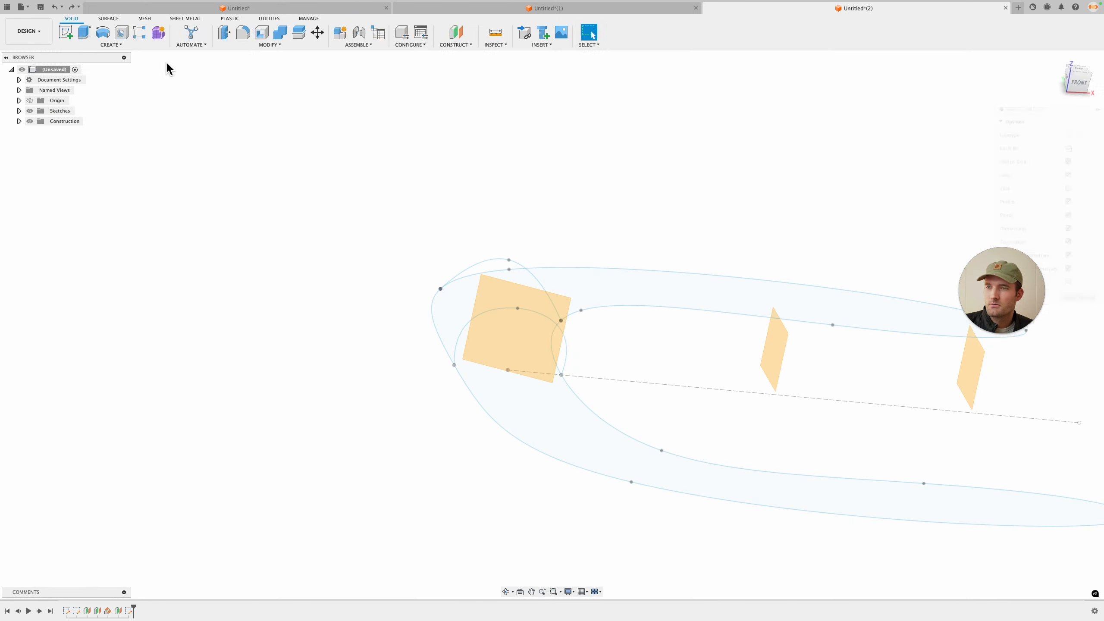
Step: Start a new sketch on the middle offset construction plane
{"action": "left_click", "coordinate": [66, 33]}
{"action": "left_click", "coordinate": [776, 353]}
{"action": "mouse_move", "coordinate": [628, 295]}
{"action": "middle_mouse_down", "text": "shift"}
{"action": "mouse_move", "coordinate": [585, 301]}
{"action": "mouse_move", "coordinate": [438, 266]}
{"action": "mouse_move", "coordinate": [173, 122]}
{"action": "middle_mouse_up", "text": "shift"}
Step: Intersect the buckle's outline spline with the new sketch plane
{"action": "left_click", "coordinate": [110, 45]}
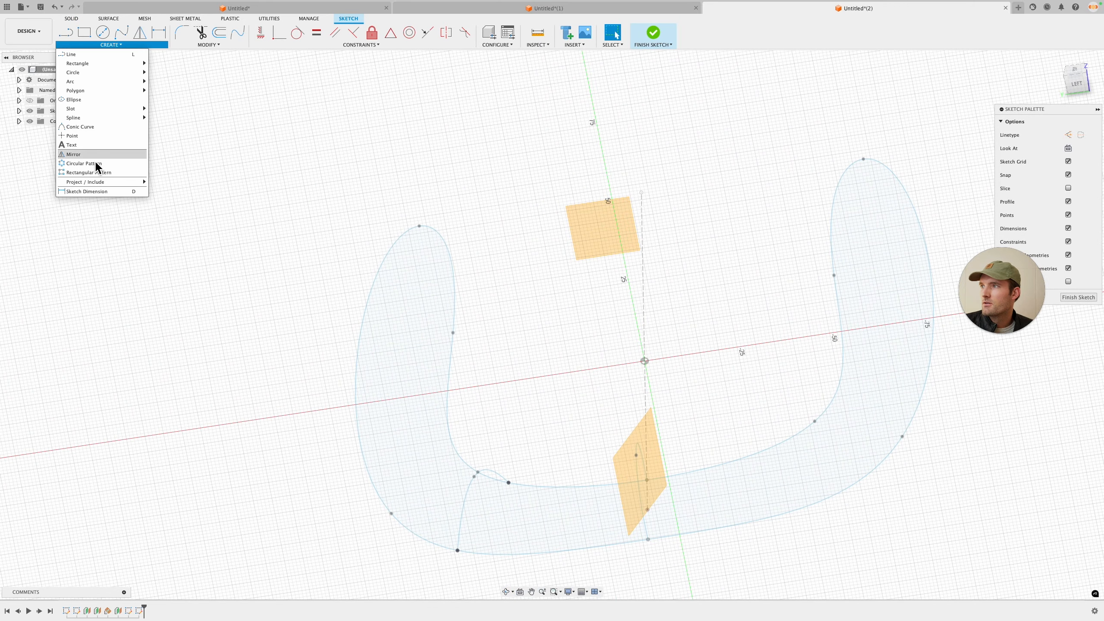
{"action": "mouse_move", "coordinate": [122, 185]}
{"action": "left_click", "coordinate": [172, 190]}
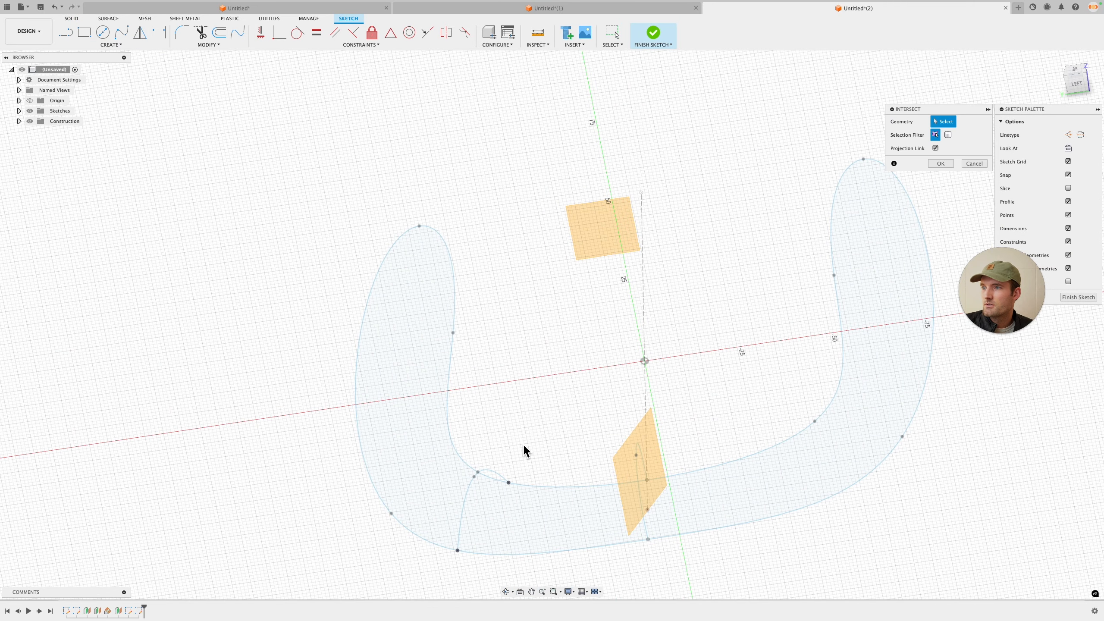
{"action": "left_click", "coordinate": [449, 383]}
{"action": "left_click", "coordinate": [940, 163]}
Step: Draw an arched spline between the two intersection points across the band and finish the sketch
{"action": "scroll", "coordinate": [367, 416], "scroll_direction": "up", "scroll_amount": 5}
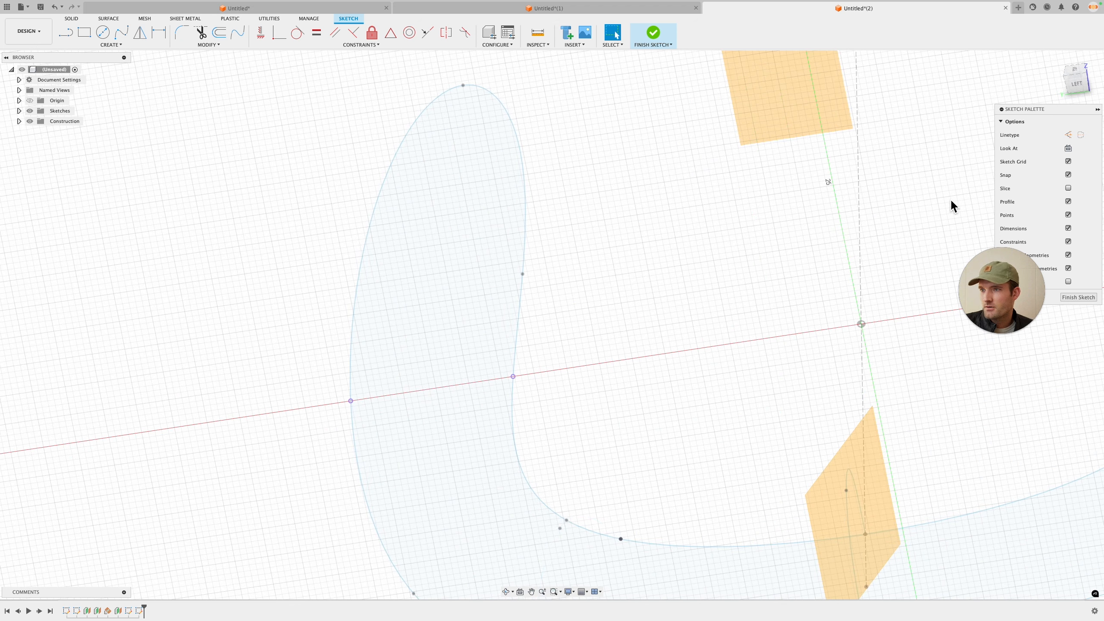
{"action": "middle_click_drag", "start_coordinate": [547, 318], "coordinate": [674, 310]}
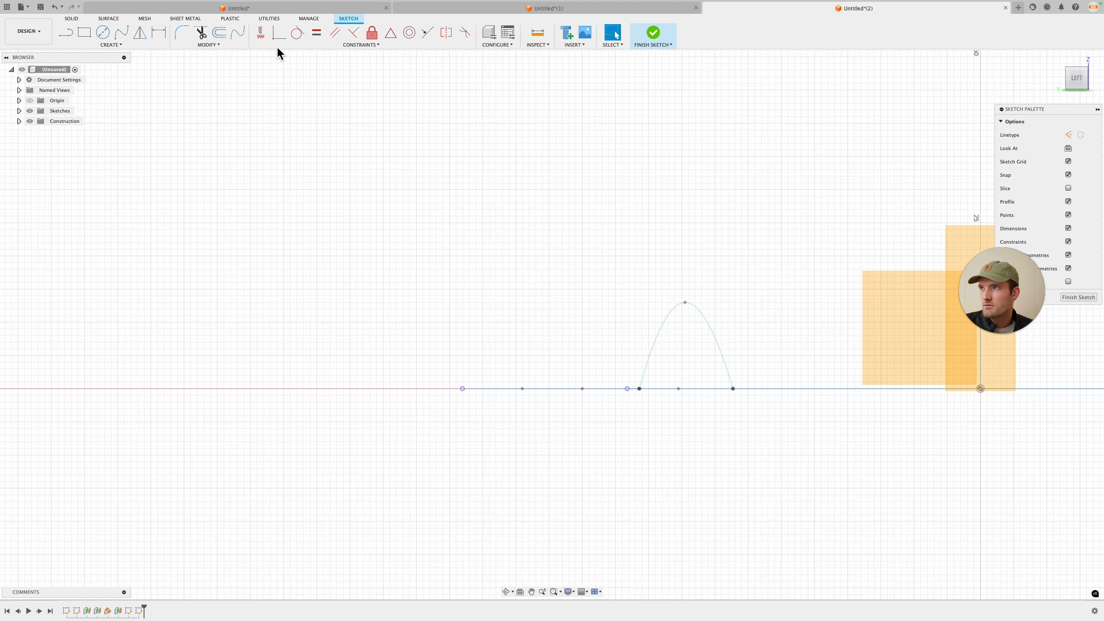
{"action": "left_click", "coordinate": [121, 37]}
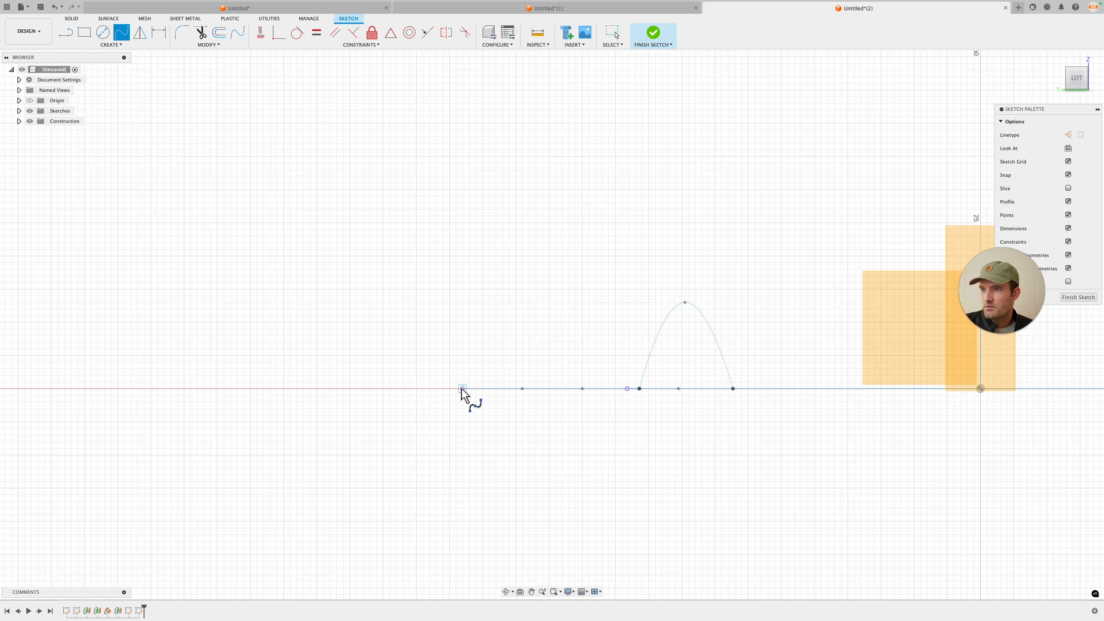
{"action": "left_click", "coordinate": [555, 349]}
{"action": "left_click", "coordinate": [627, 389]}
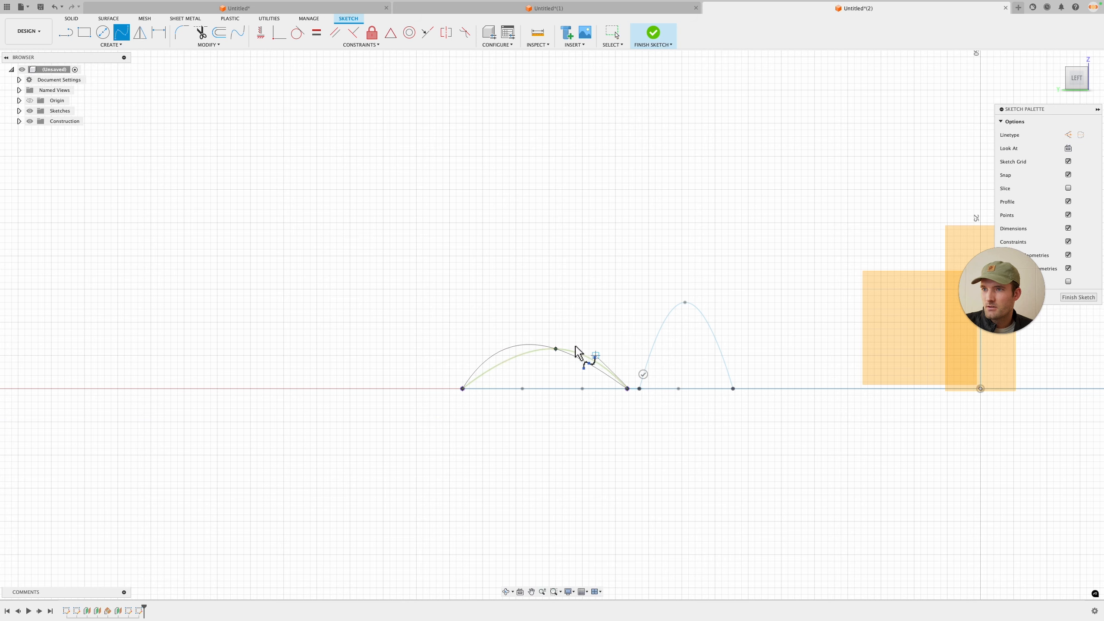
{"action": "left_click", "coordinate": [643, 375]}
{"action": "mouse_move", "coordinate": [660, 370]}
{"action": "middle_mouse_down", "text": "shift"}
{"action": "mouse_move", "coordinate": [663, 298]}
{"action": "mouse_move", "coordinate": [732, 407]}
{"action": "middle_mouse_up", "text": "shift"}
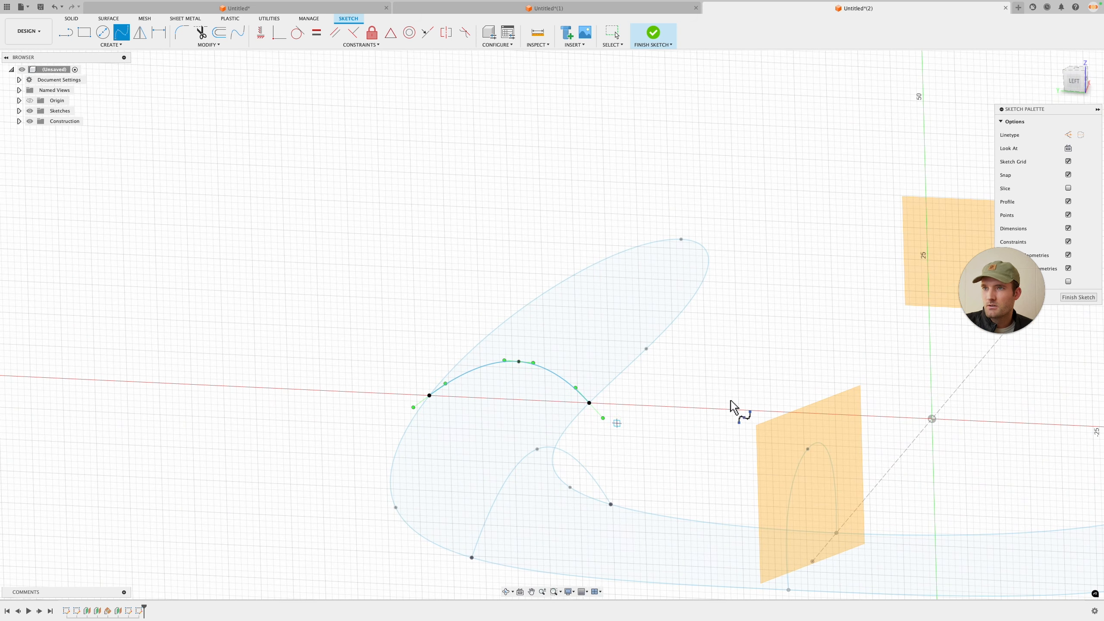
{"action": "left_click", "coordinate": [1092, 297]}
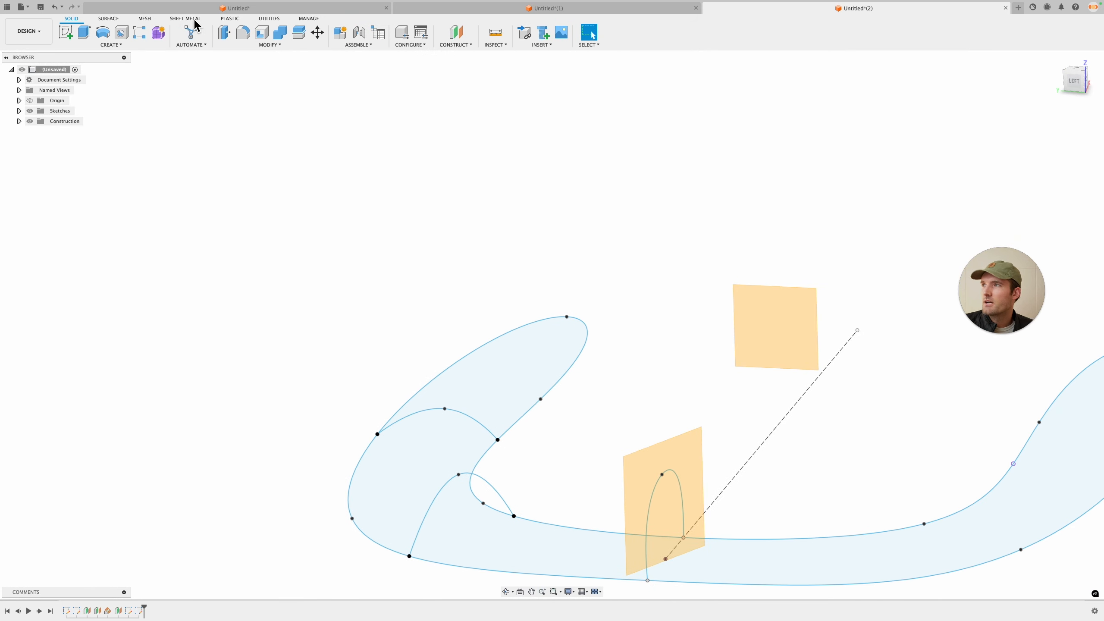
Step: Start a new sketch on the remaining offset construction plane
{"action": "left_click", "coordinate": [66, 32]}
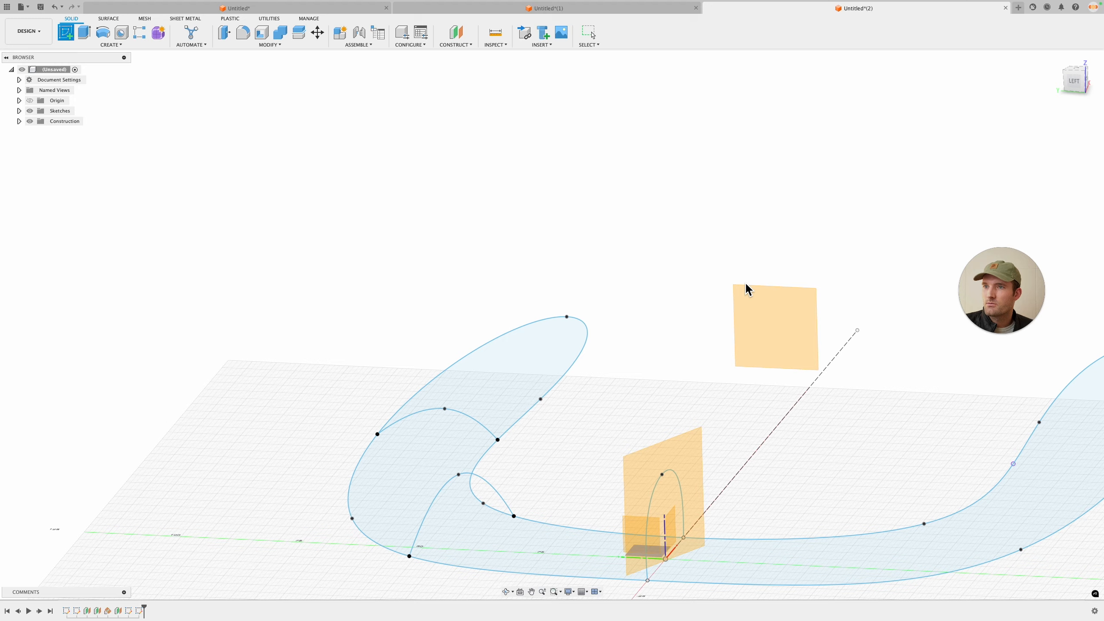
{"action": "left_click", "coordinate": [769, 317]}
{"action": "middle_click_drag", "start_coordinate": [653, 264], "coordinate": [160, 71], "text": "shift"}
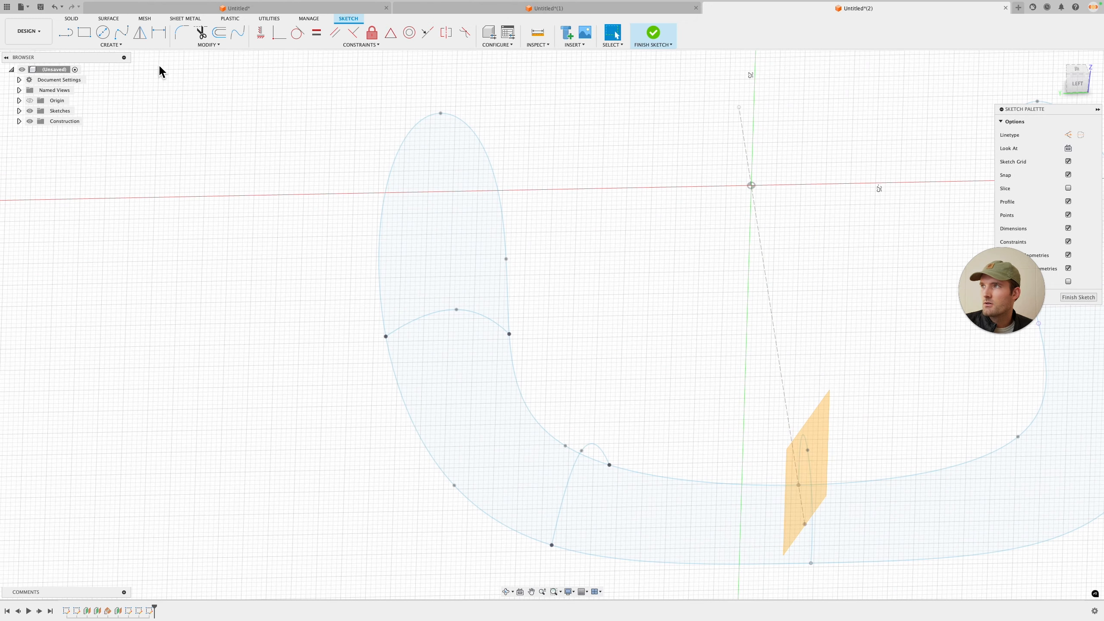
Step: Intersect the outline spline with this sketch plane
{"action": "left_click", "coordinate": [111, 44]}
{"action": "mouse_move", "coordinate": [115, 182]}
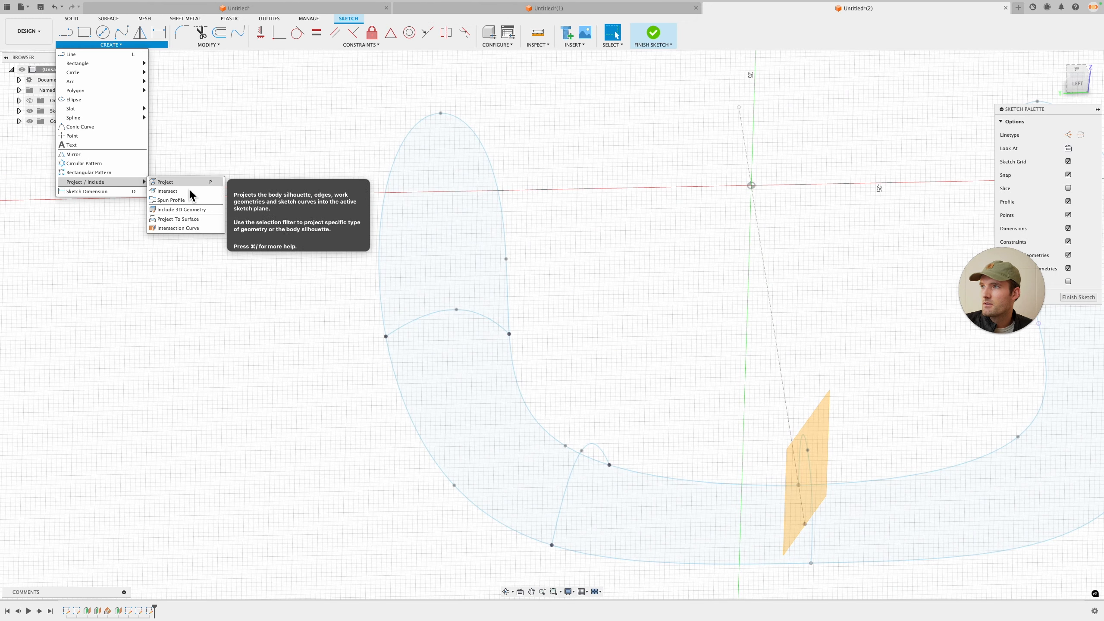
{"action": "left_click", "coordinate": [216, 191]}
{"action": "left_click", "coordinate": [500, 178]}
{"action": "left_click", "coordinate": [942, 164]}
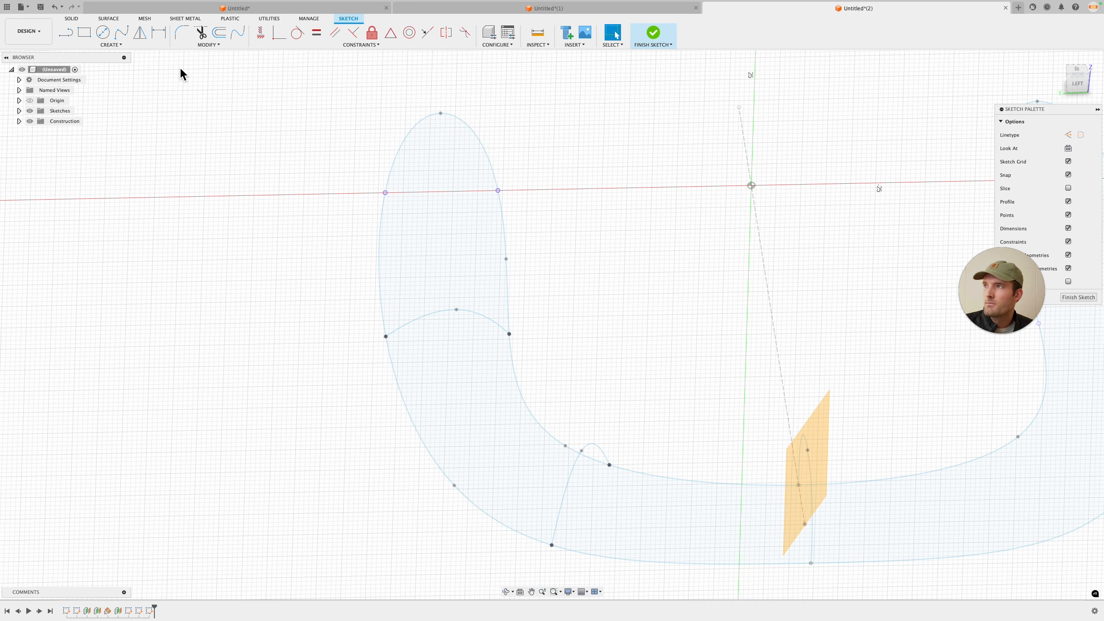
Step: Draw a low arched spline between the two intersection points across the band
{"action": "left_click", "coordinate": [120, 37]}
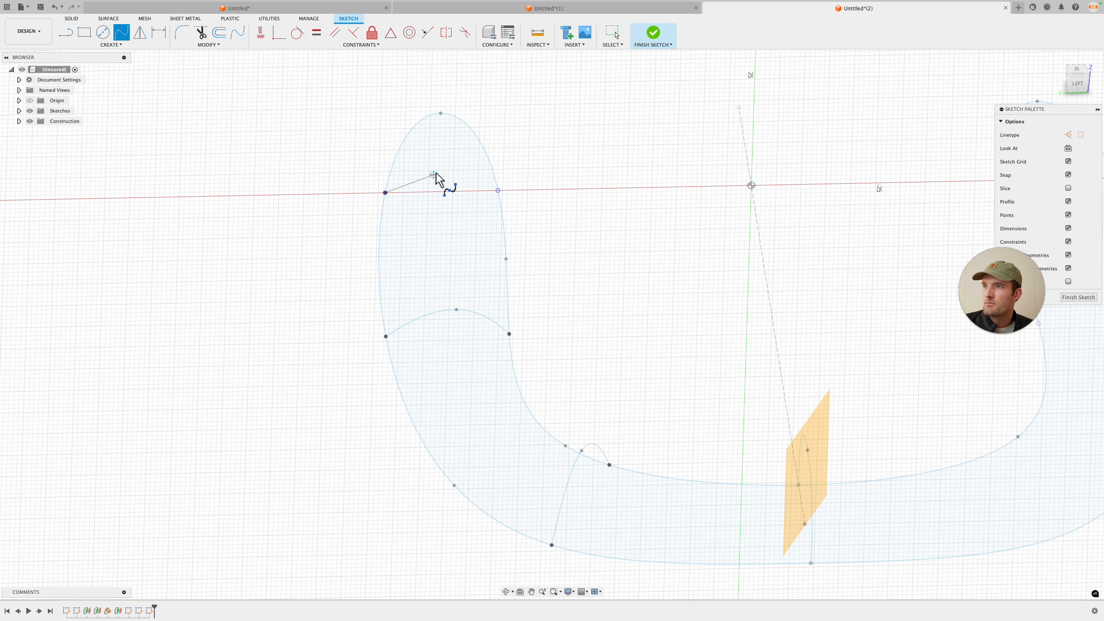
{"action": "left_click", "coordinate": [509, 173]}
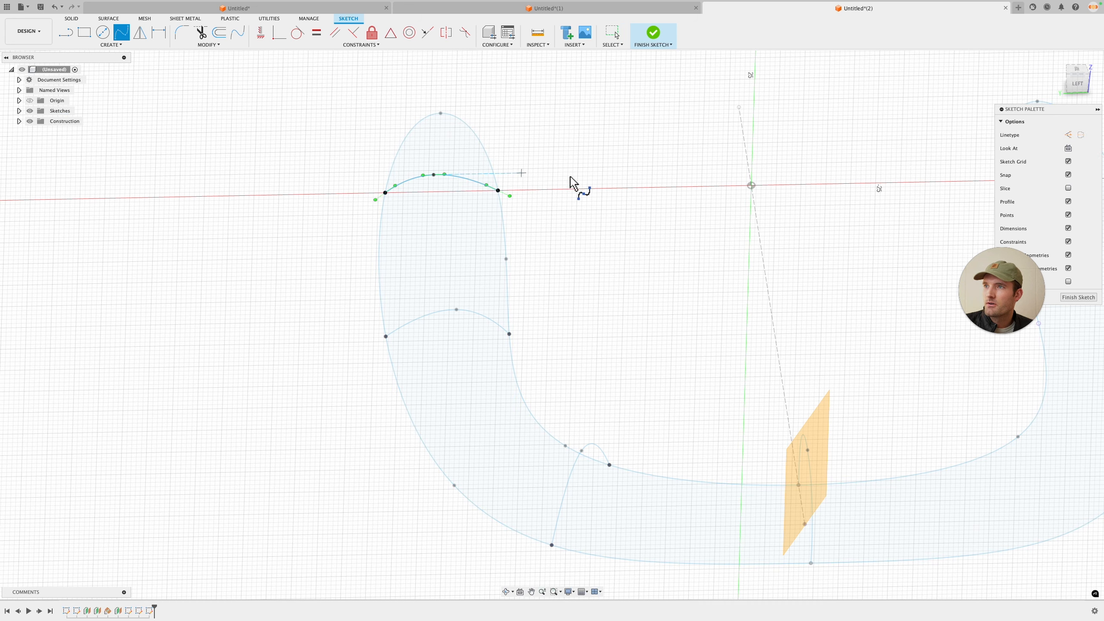
{"action": "mouse_move", "coordinate": [606, 206]}
{"action": "middle_mouse_down", "text": "shift"}
{"action": "mouse_move", "coordinate": [604, 180]}
{"action": "mouse_move", "coordinate": [705, 183]}
{"action": "mouse_move", "coordinate": [605, 220]}
{"action": "mouse_move", "coordinate": [616, 236]}
{"action": "mouse_move", "coordinate": [621, 212]}
{"action": "mouse_move", "coordinate": [630, 252]}
{"action": "mouse_move", "coordinate": [640, 222]}
{"action": "mouse_move", "coordinate": [664, 298]}
{"action": "middle_mouse_up", "text": "shift"}
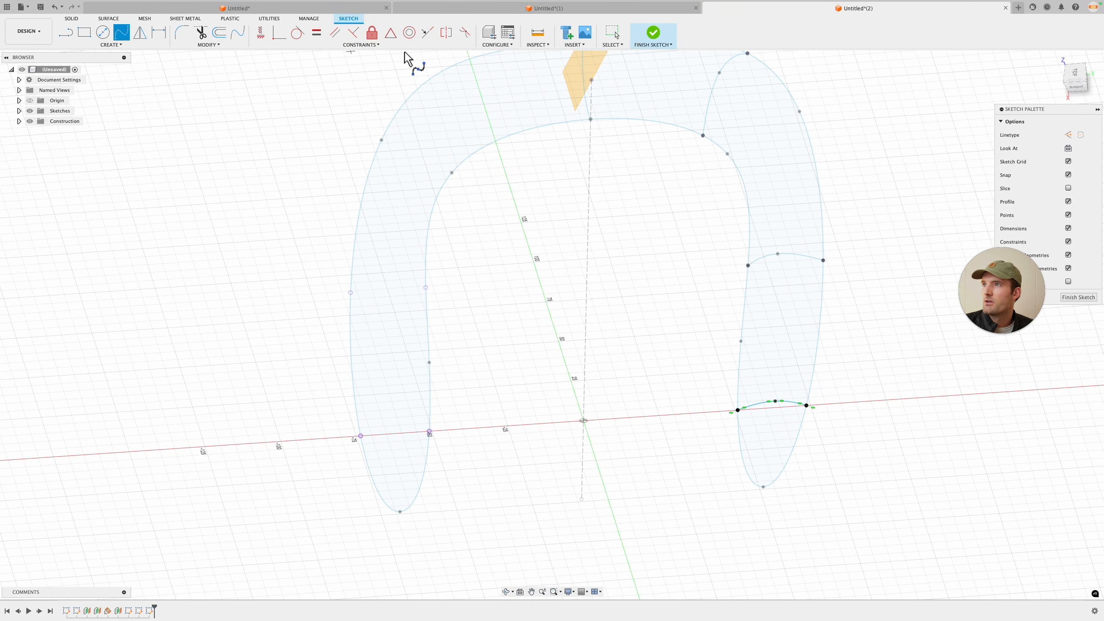
Step: Try to mirror an arched spline onto the other arm of the buckle
{"action": "left_click", "coordinate": [112, 45]}
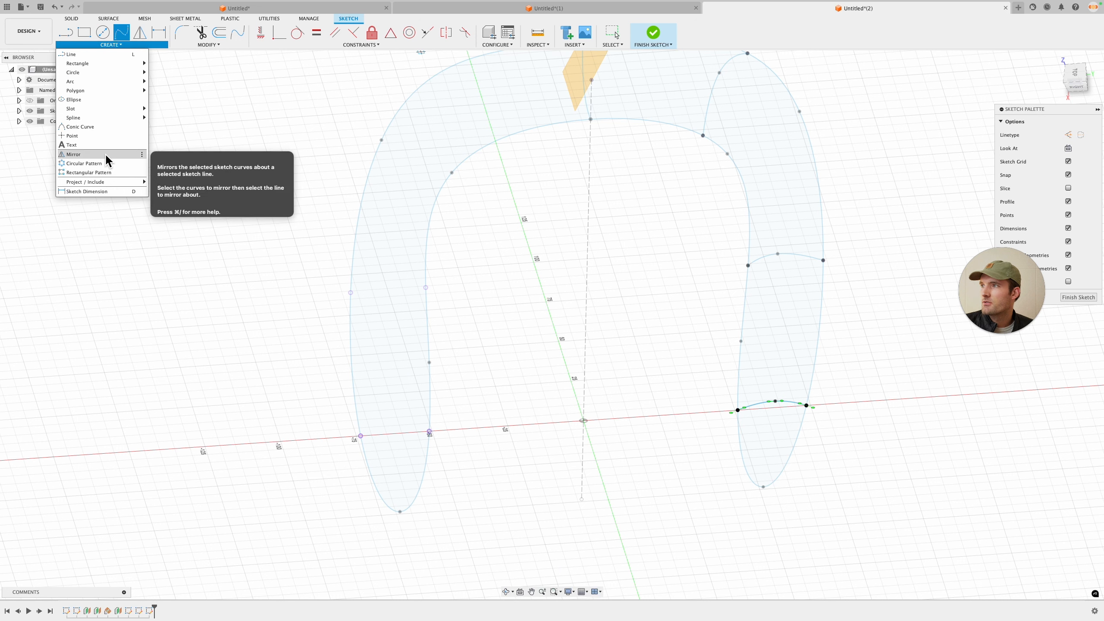
{"action": "left_click", "coordinate": [107, 154]}
{"action": "key", "text": "Escape"}
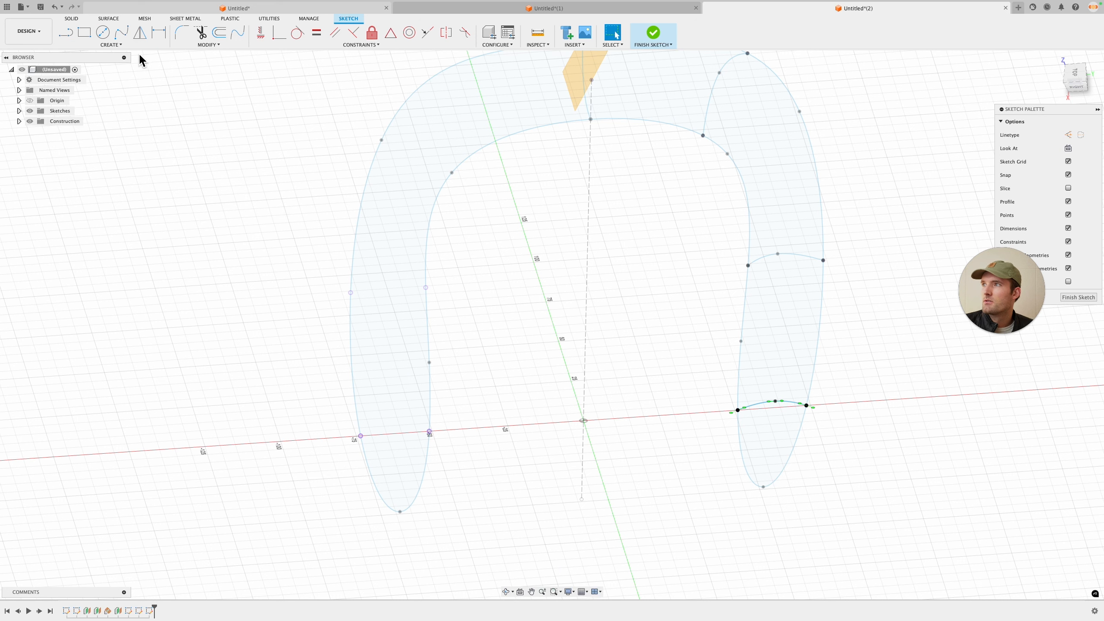
{"action": "left_click", "coordinate": [112, 45]}
{"action": "left_click", "coordinate": [113, 160]}
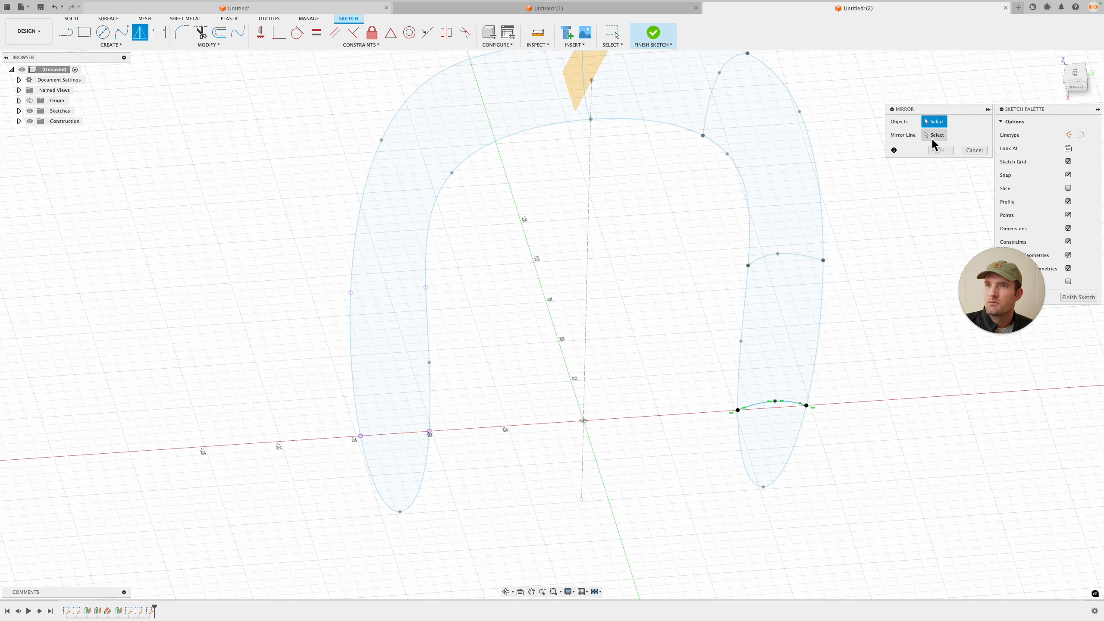
{"action": "middle_click_drag", "start_coordinate": [765, 185], "coordinate": [728, 266]}
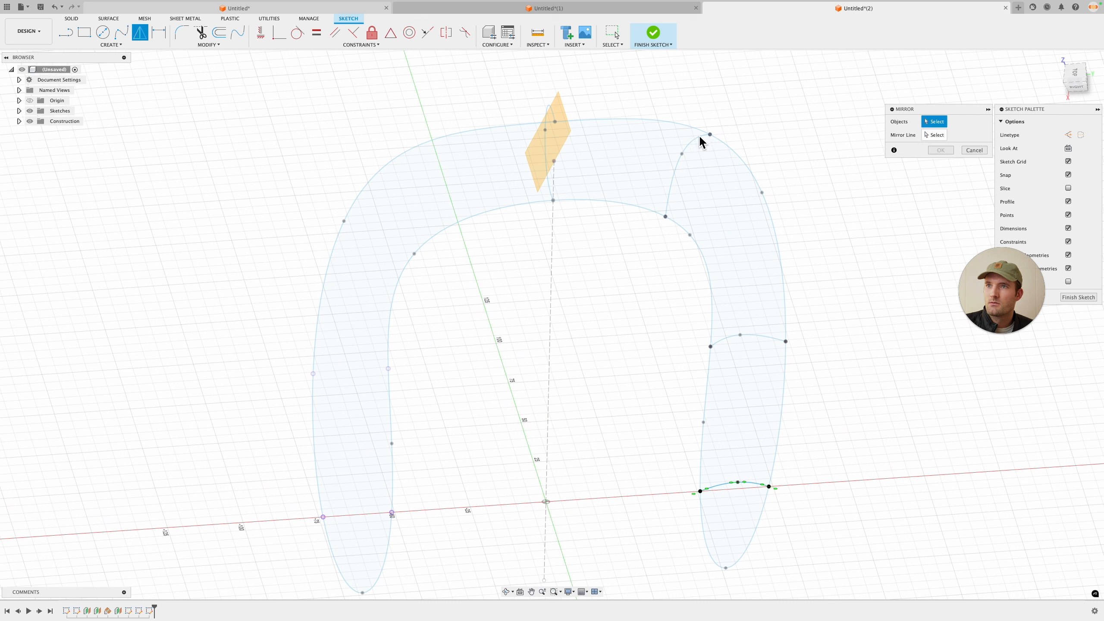
{"action": "left_click", "coordinate": [974, 150]}
{"action": "left_click", "coordinate": [692, 149]}
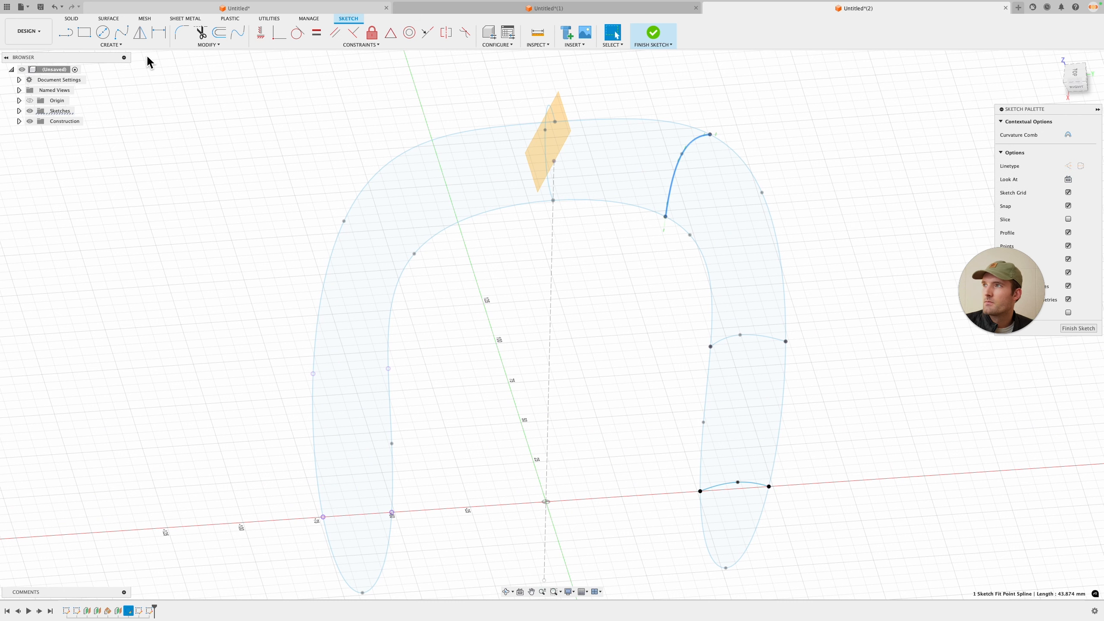
{"action": "left_click", "coordinate": [111, 44]}
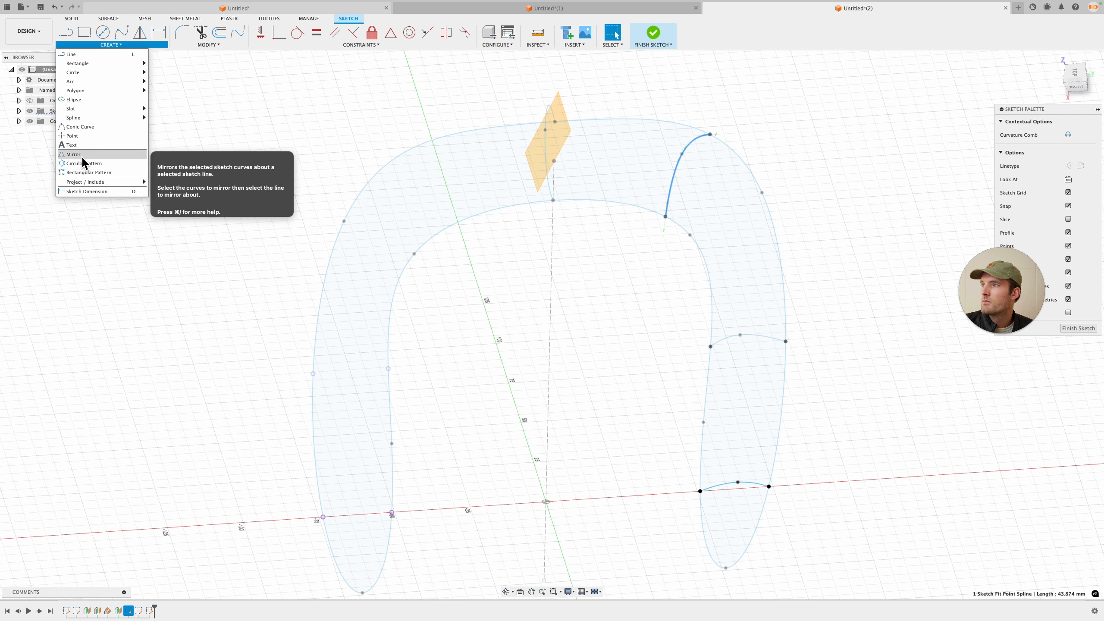
{"action": "left_click", "coordinate": [74, 154]}
{"action": "left_click", "coordinate": [974, 150]}
{"action": "mouse_move", "coordinate": [765, 150]}
{"action": "middle_mouse_down", "text": "shift"}
{"action": "mouse_move", "coordinate": [754, 113]}
{"action": "mouse_move", "coordinate": [816, 128]}
{"action": "mouse_move", "coordinate": [767, 125]}
{"action": "middle_mouse_up", "text": "shift"}
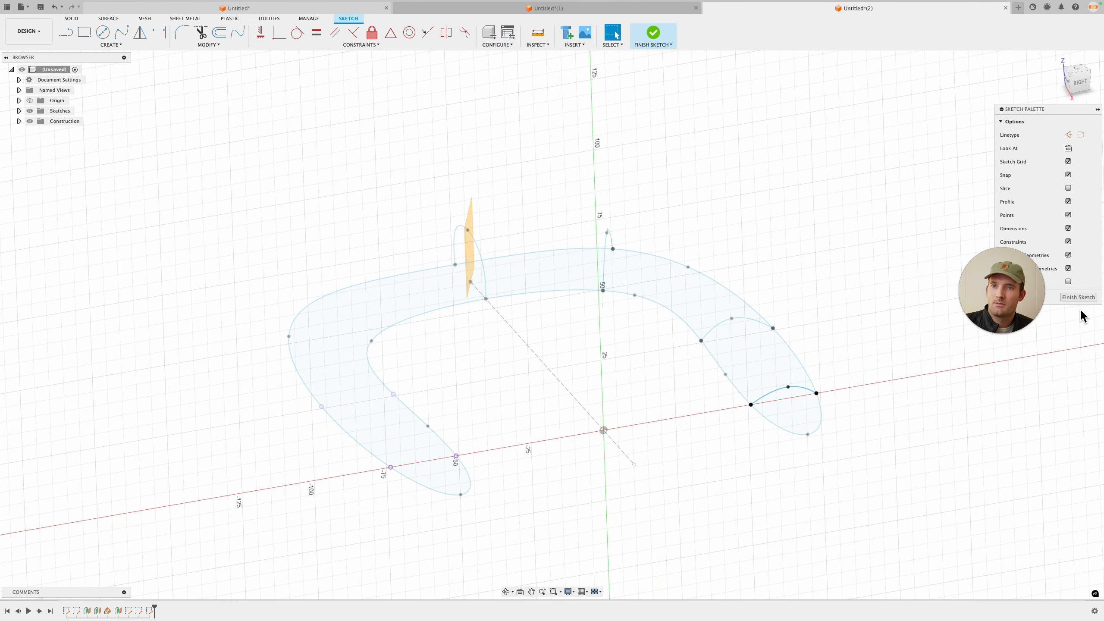
Step: Finish the sketch and review all the arched cross-section splines around the buckle
{"action": "left_click", "coordinate": [1078, 297]}
{"action": "middle_click_drag", "start_coordinate": [841, 265], "coordinate": [802, 250], "text": "shift"}
{"action": "mouse_move", "coordinate": [500, 393]}
{"action": "middle_mouse_down", "text": "shift"}
{"action": "mouse_move", "coordinate": [648, 343]}
{"action": "mouse_move", "coordinate": [493, 310]}
{"action": "mouse_move", "coordinate": [684, 303]}
{"action": "mouse_move", "coordinate": [574, 344]}
{"action": "mouse_move", "coordinate": [532, 379]}
{"action": "mouse_move", "coordinate": [558, 338]}
{"action": "middle_mouse_up", "text": "shift"}
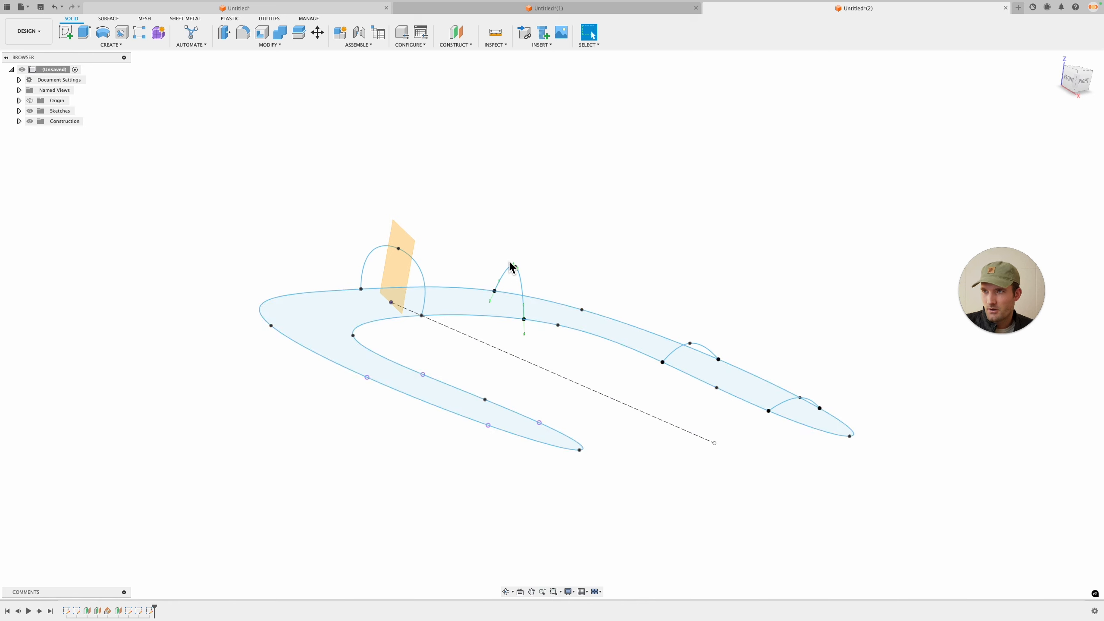
{"action": "mouse_move", "coordinate": [685, 285]}
{"action": "middle_mouse_down", "text": "shift"}
{"action": "mouse_move", "coordinate": [714, 296]}
{"action": "mouse_move", "coordinate": [697, 305]}
{"action": "mouse_move", "coordinate": [685, 289]}
{"action": "middle_mouse_up", "text": "shift"}
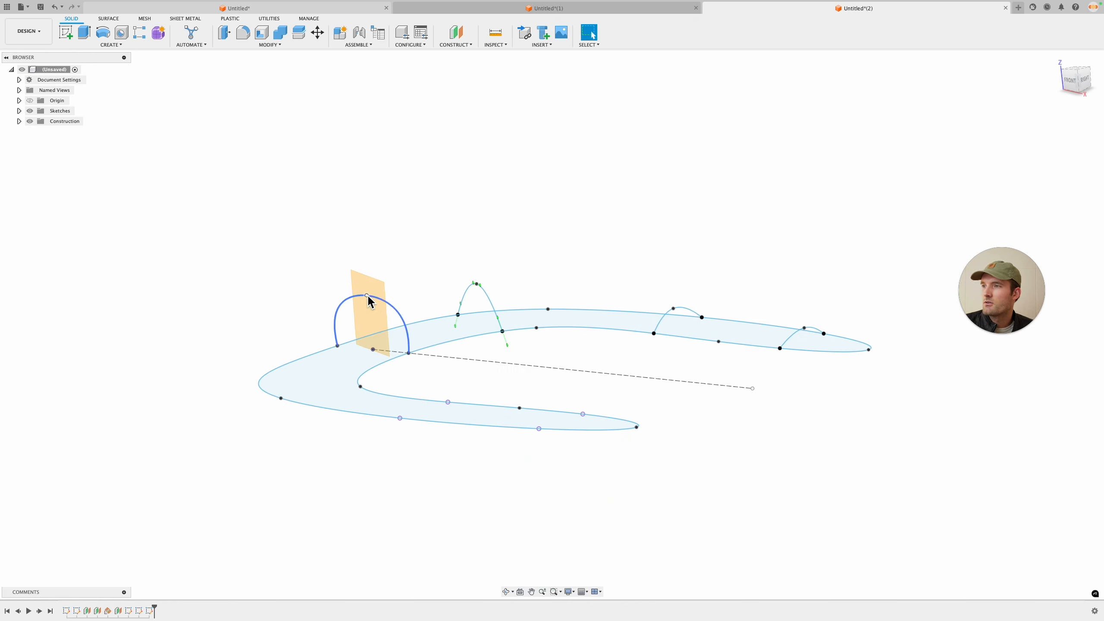
{"action": "left_click_drag", "start_coordinate": [373, 297], "coordinate": [374, 307]}
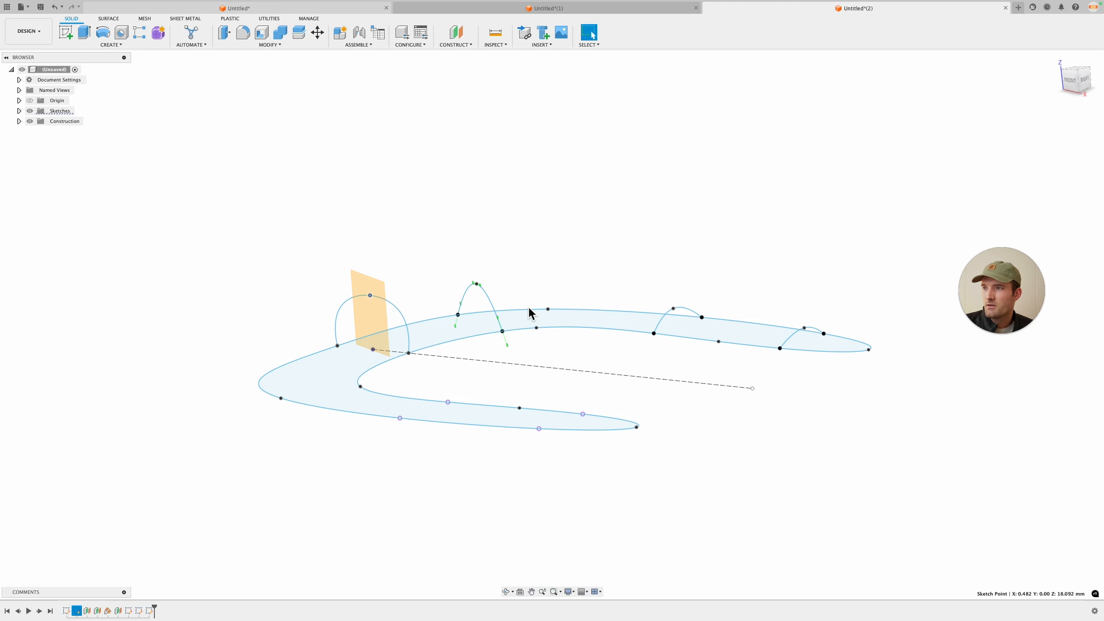
{"action": "mouse_move", "coordinate": [529, 312]}
{"action": "middle_mouse_down", "text": "shift"}
{"action": "mouse_move", "coordinate": [564, 328]}
{"action": "mouse_move", "coordinate": [526, 317]}
{"action": "mouse_move", "coordinate": [522, 257]}
{"action": "mouse_move", "coordinate": [430, 131]}
{"action": "middle_mouse_up", "text": "shift"}
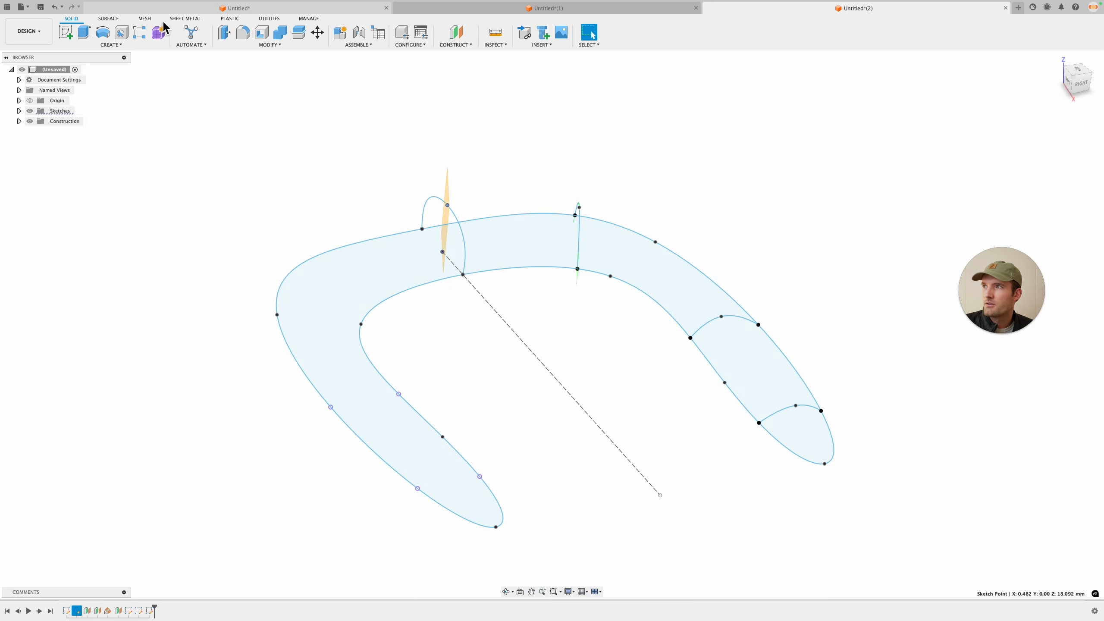
Step: Try to patch the buckle profile using an arched spline as an interior rail
{"action": "left_click", "coordinate": [109, 18]}
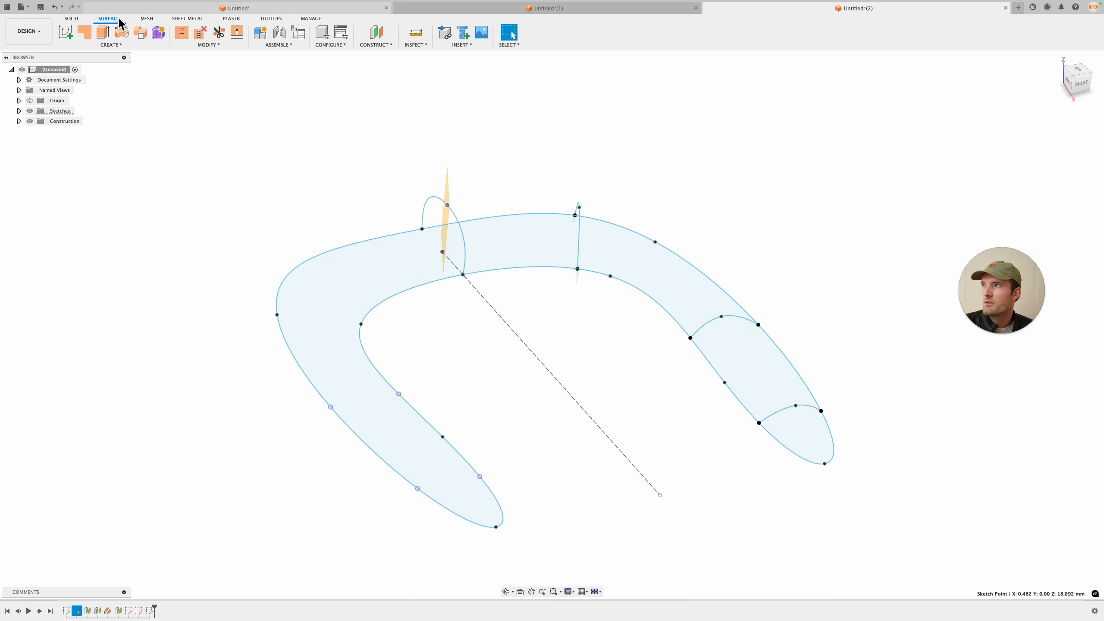
{"action": "left_click", "coordinate": [84, 33]}
{"action": "left_click", "coordinate": [666, 279]}
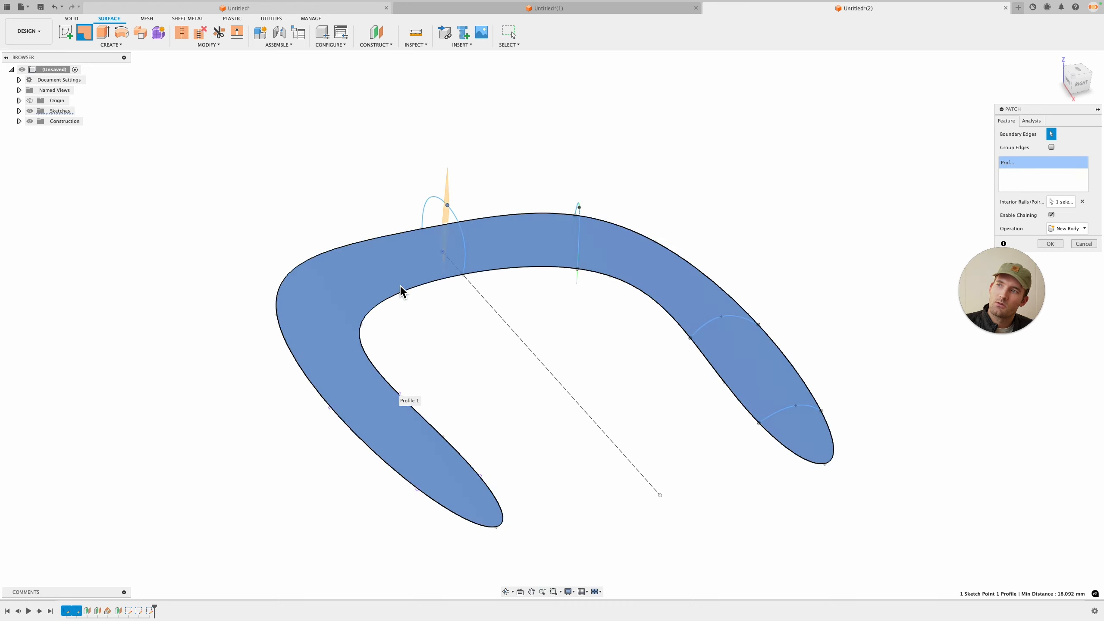
{"action": "middle_click_drag", "start_coordinate": [545, 337], "coordinate": [584, 330], "text": "shift"}
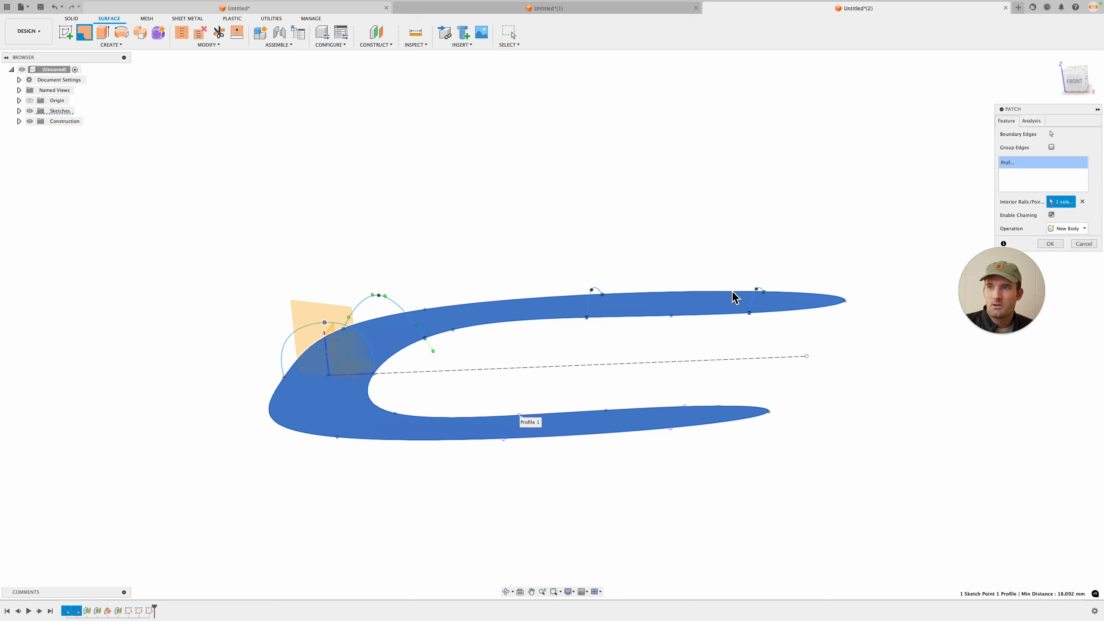
{"action": "left_click", "coordinate": [398, 305]}
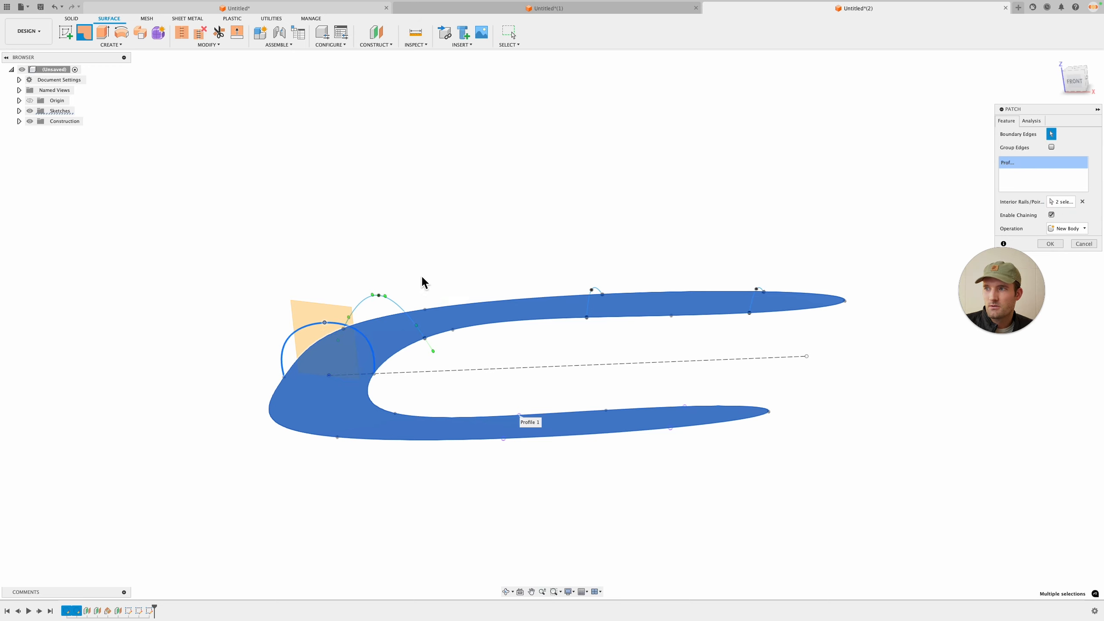
{"action": "left_click", "coordinate": [1023, 173]}
{"action": "key", "text": "Escape"}
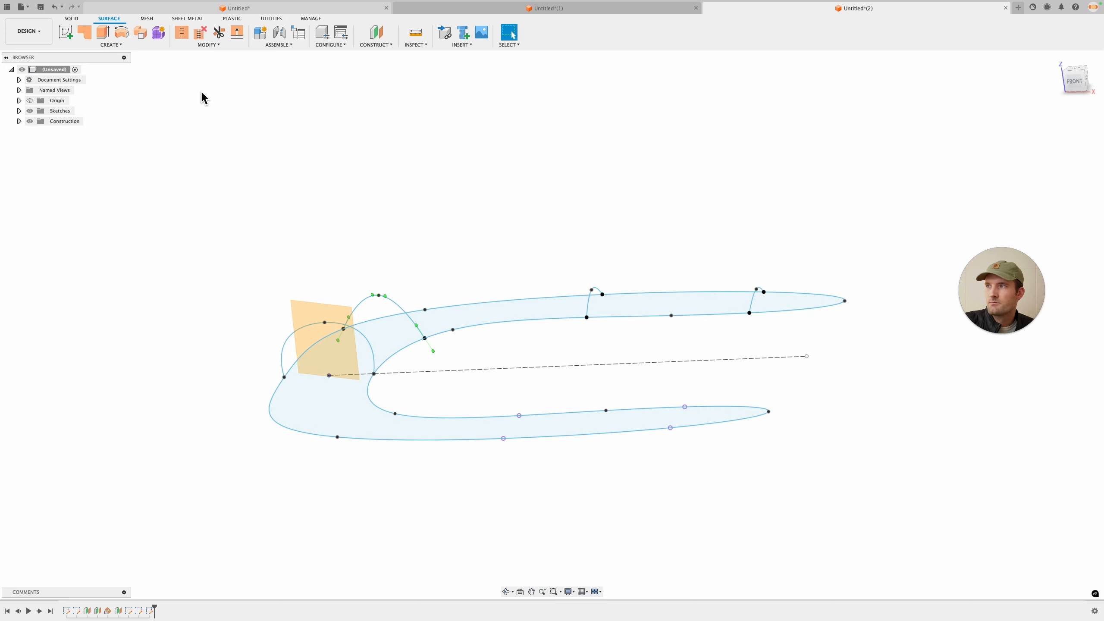
{"action": "left_click", "coordinate": [85, 34]}
{"action": "left_click", "coordinate": [500, 322]}
{"action": "left_click", "coordinate": [1059, 202]}
{"action": "left_click", "coordinate": [757, 291]}
{"action": "scroll", "coordinate": [757, 292], "scroll_direction": "up", "scroll_amount": 5}
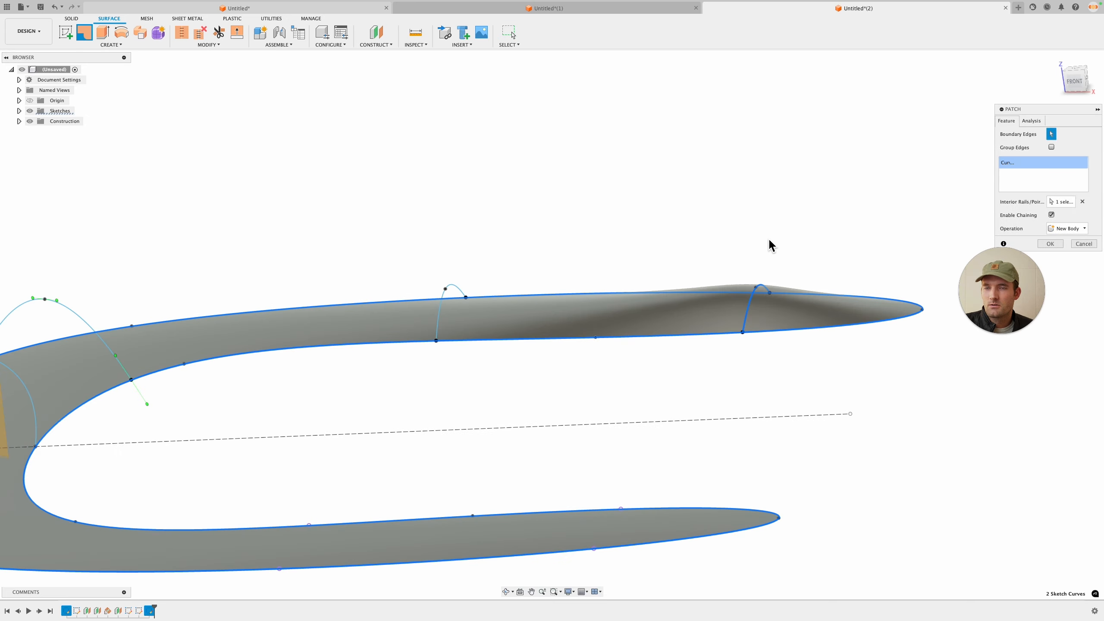
{"action": "key", "text": "Escape"}
Step: Try patching the buckle outline with one arched spline added as a boundary curve, then delete that patch
{"action": "scroll", "coordinate": [758, 217], "scroll_direction": "down", "scroll_amount": 4}
{"action": "left_click", "coordinate": [82, 40]}
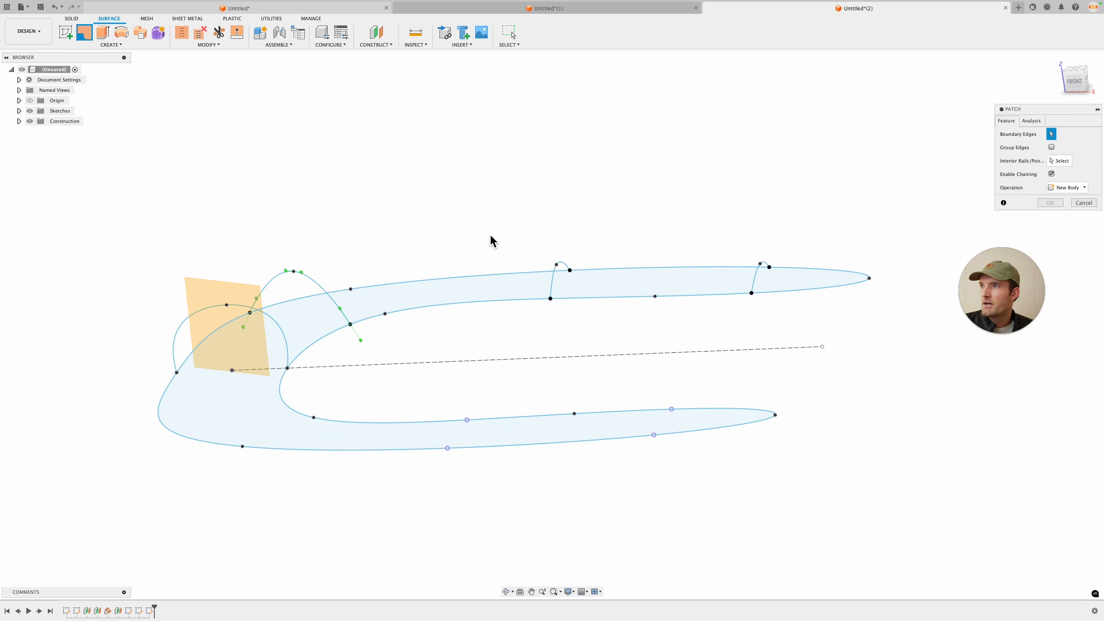
{"action": "left_click", "coordinate": [472, 304]}
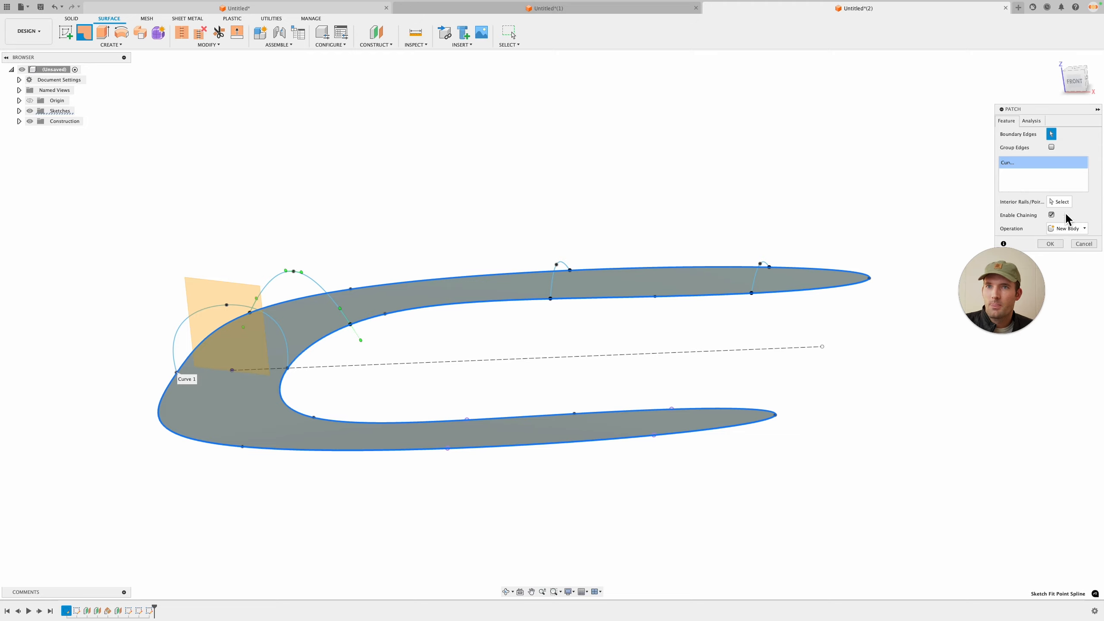
{"action": "scroll", "coordinate": [782, 266], "scroll_direction": "up", "scroll_amount": 3}
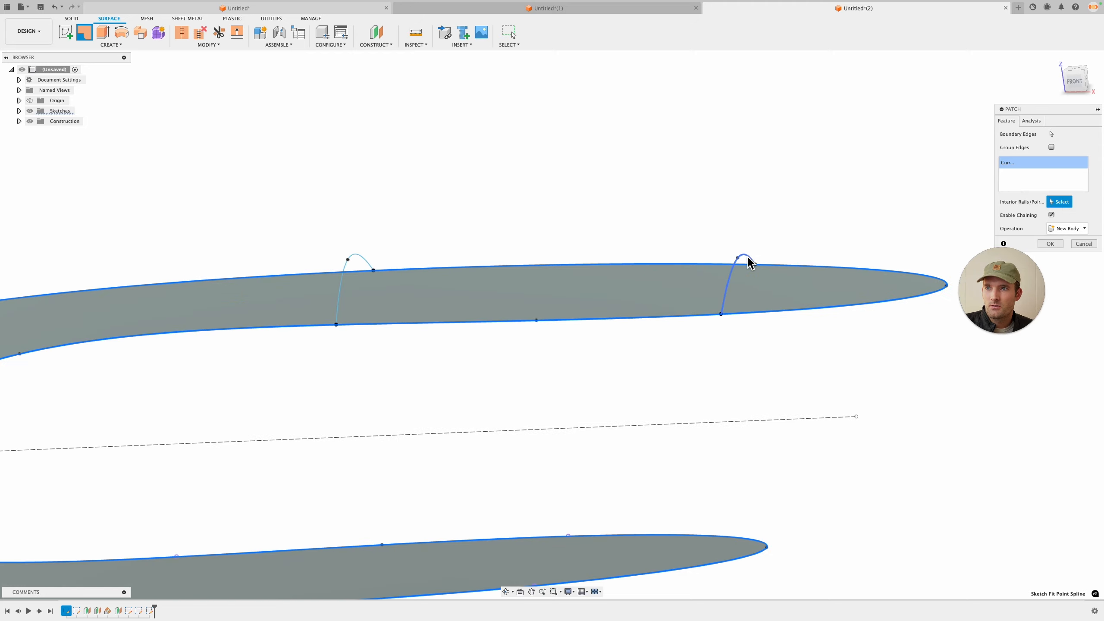
{"action": "left_click", "coordinate": [748, 259]}
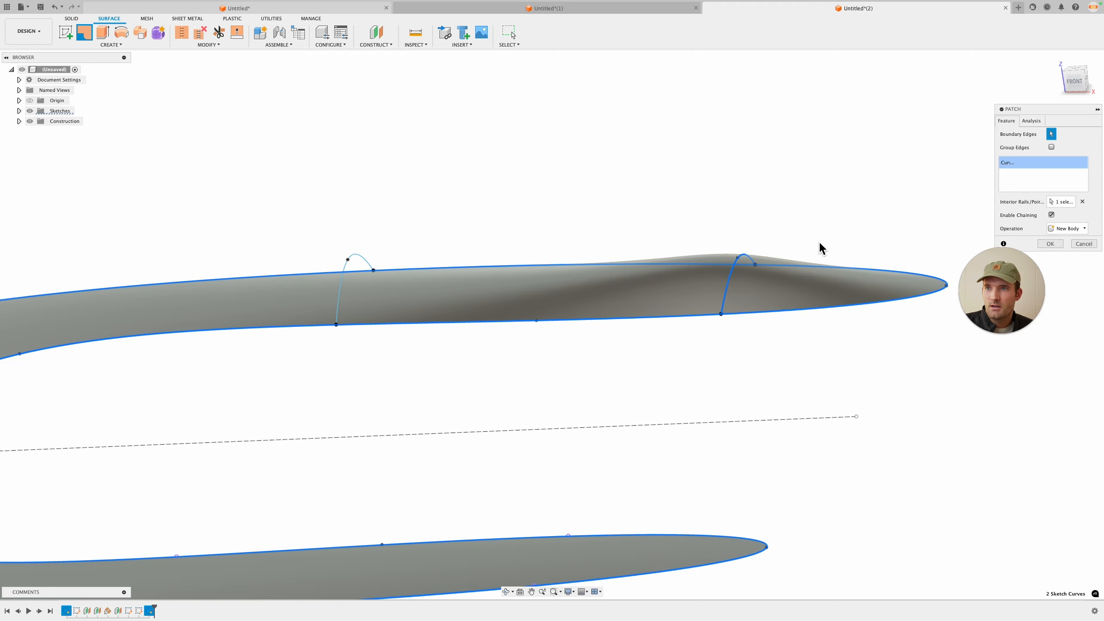
{"action": "middle_click_drag", "start_coordinate": [820, 248], "coordinate": [799, 240], "text": "shift"}
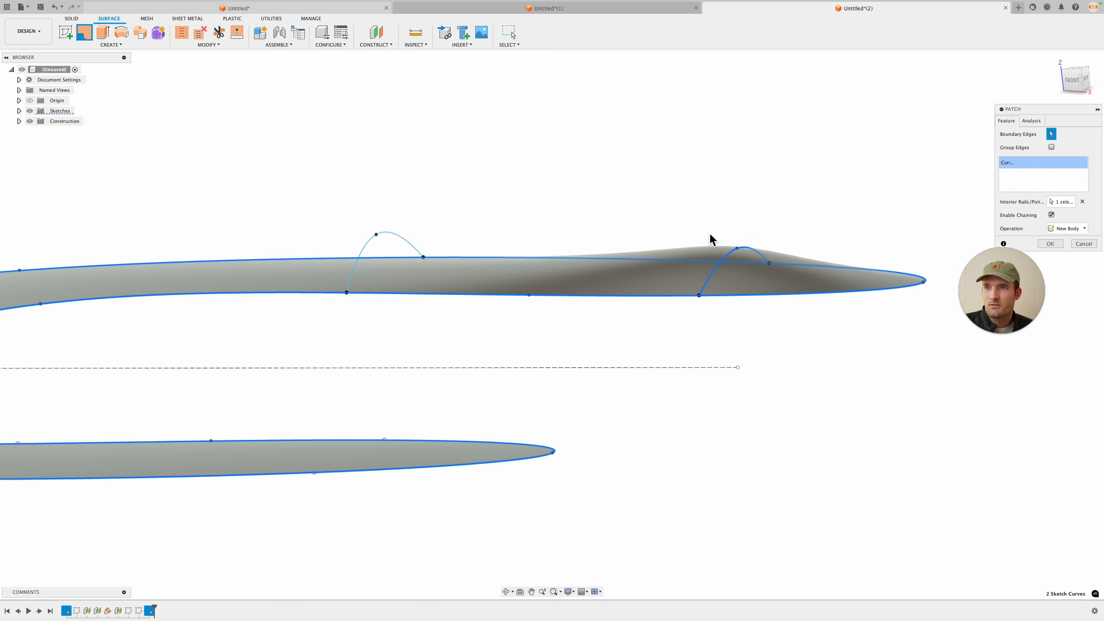
{"action": "middle_click_drag", "start_coordinate": [692, 218], "coordinate": [789, 224]}
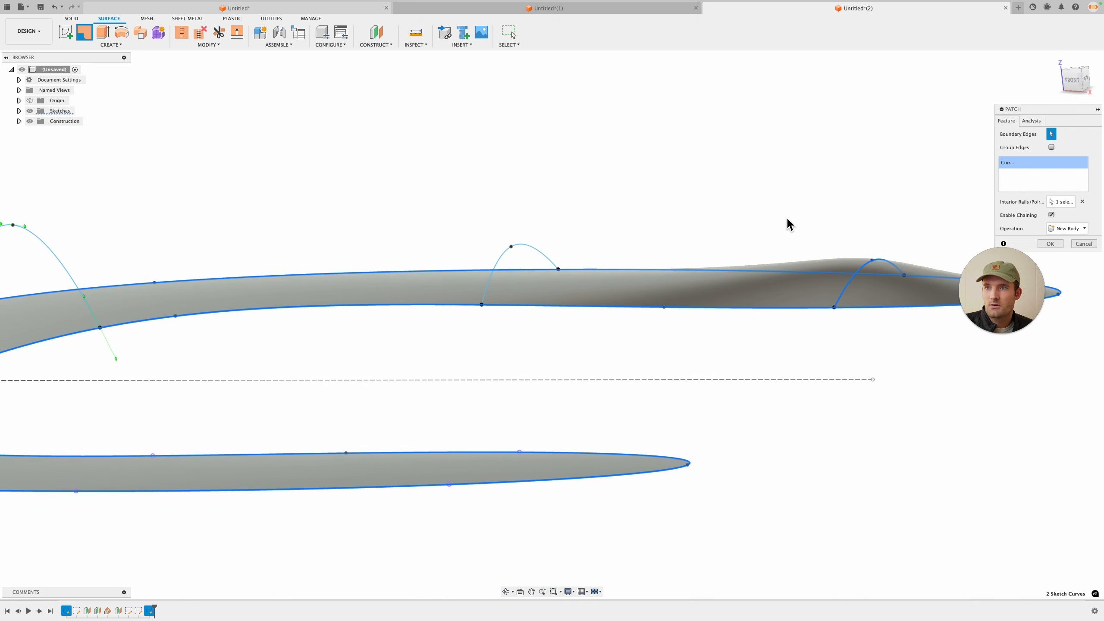
{"action": "left_click", "coordinate": [531, 251]}
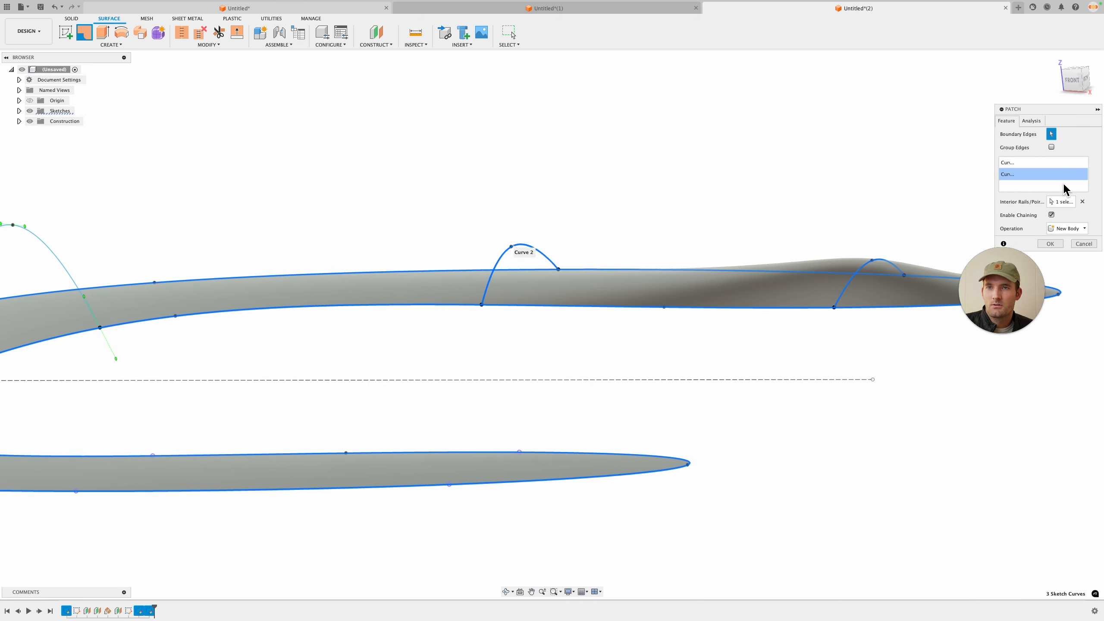
{"action": "left_click", "coordinate": [1083, 201]}
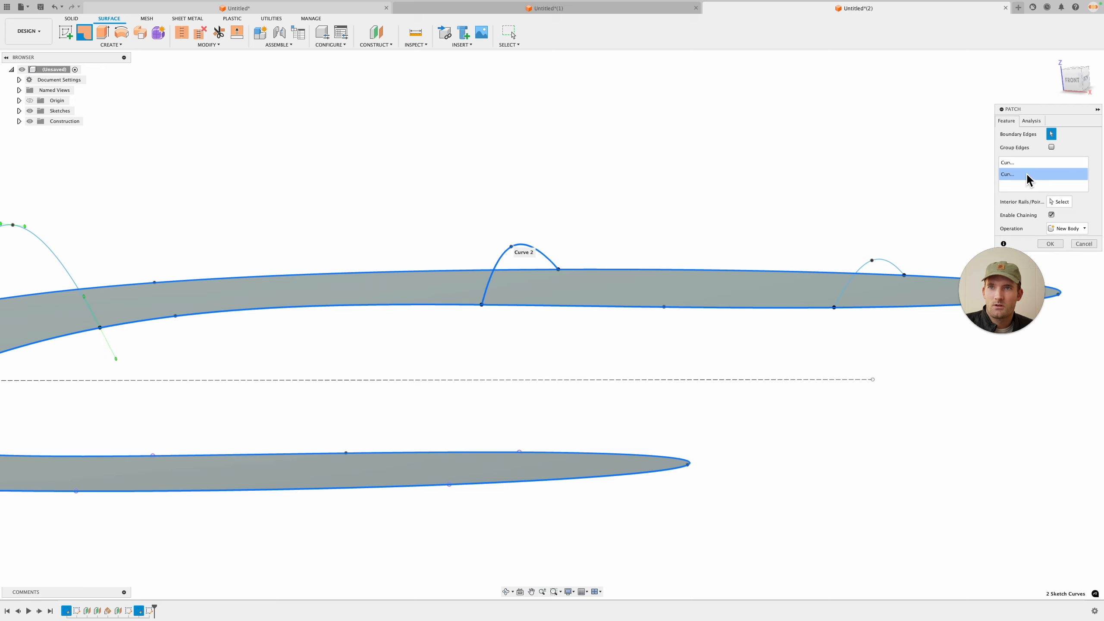
{"action": "key", "text": "Return"}
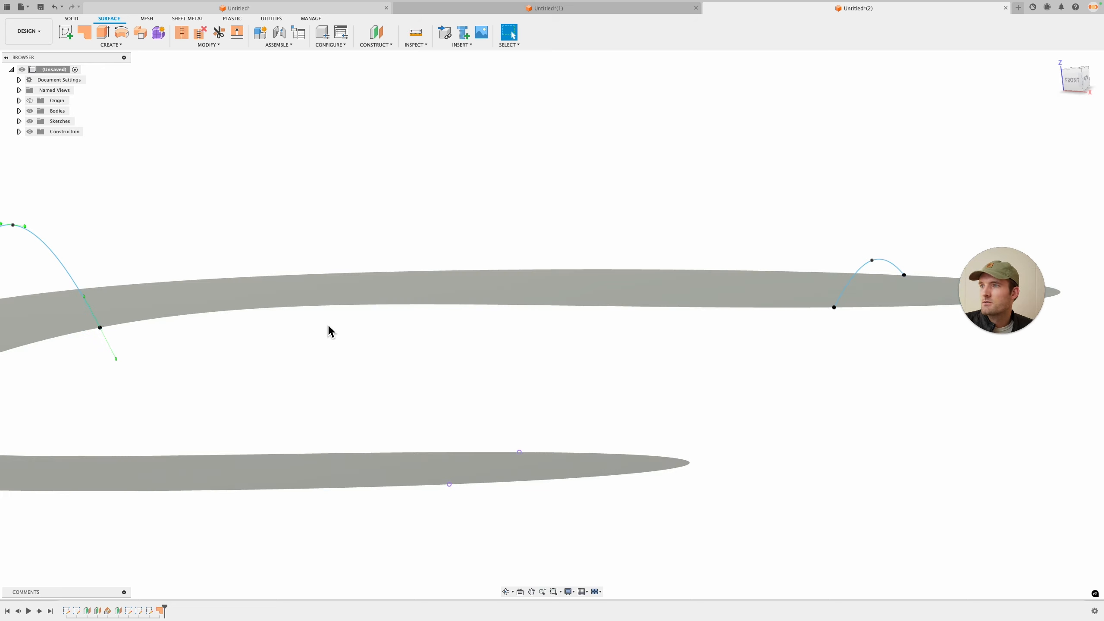
{"action": "right_click", "coordinate": [160, 611]}
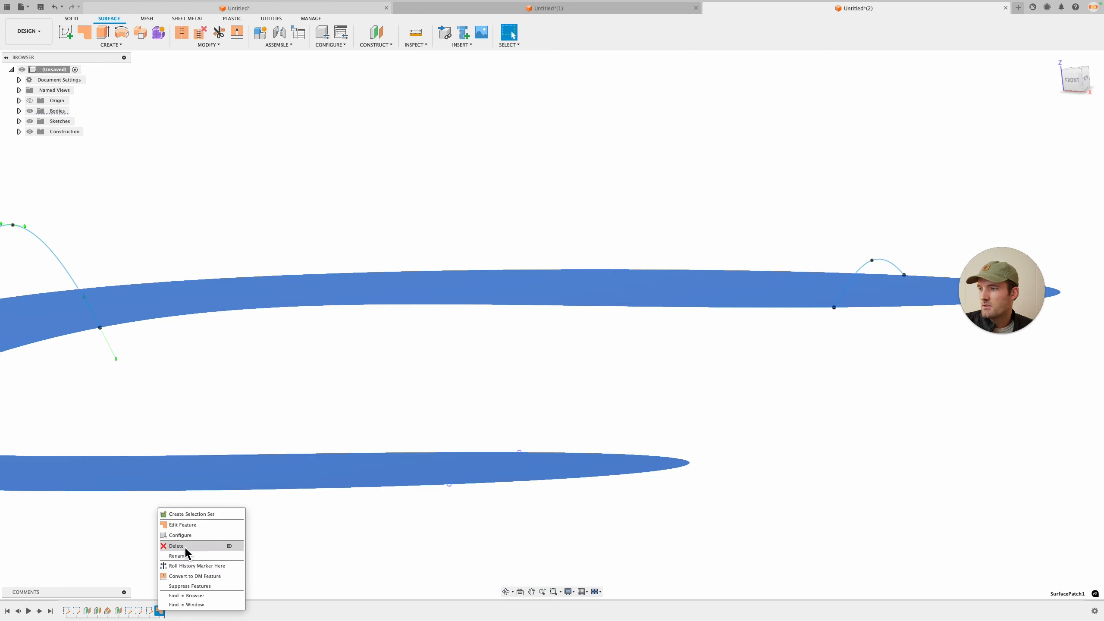
{"action": "left_click", "coordinate": [185, 546]}
Step: Start a new Patch and make Plane1 and Sketch4 visible again in the browser
{"action": "left_click", "coordinate": [84, 33]}
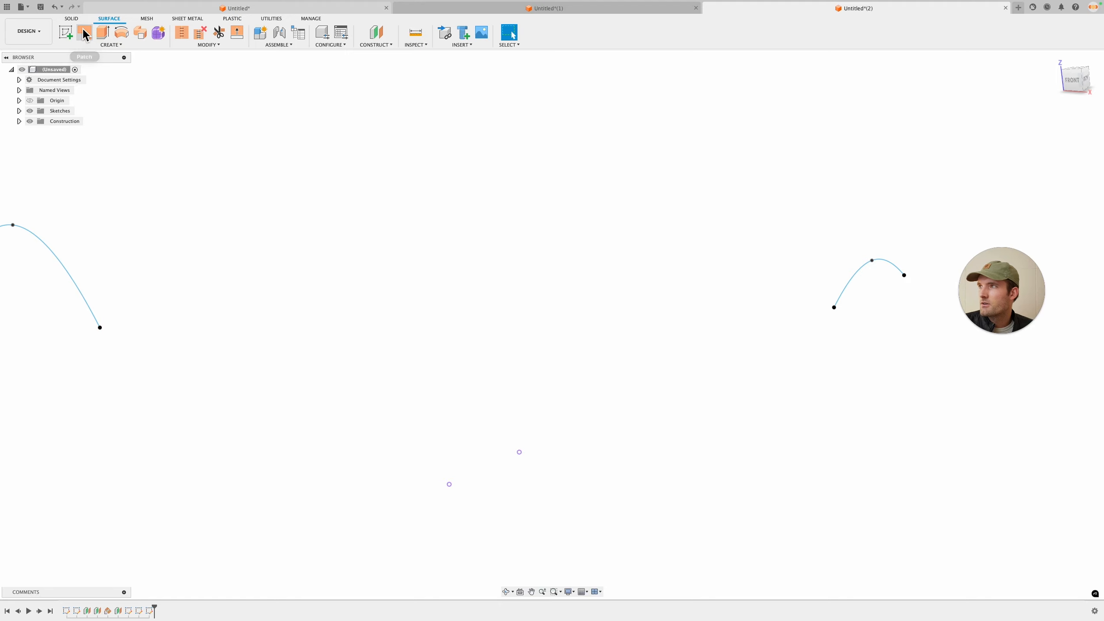
{"action": "left_click", "coordinate": [19, 121]}
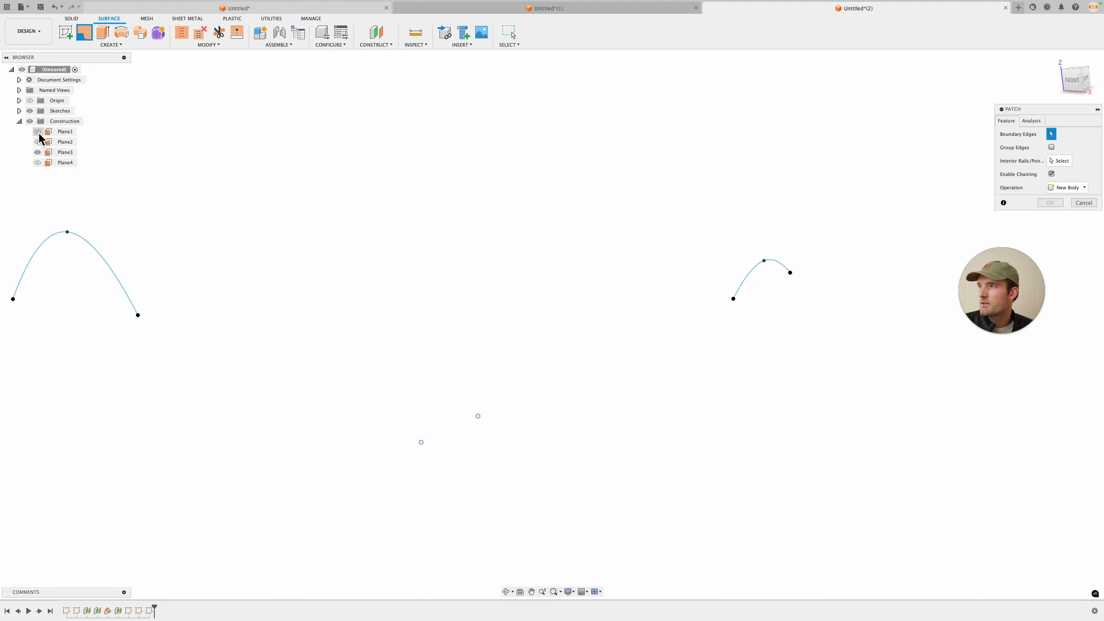
{"action": "left_click", "coordinate": [37, 132]}
{"action": "left_click", "coordinate": [19, 111]}
{"action": "left_click", "coordinate": [38, 121]}
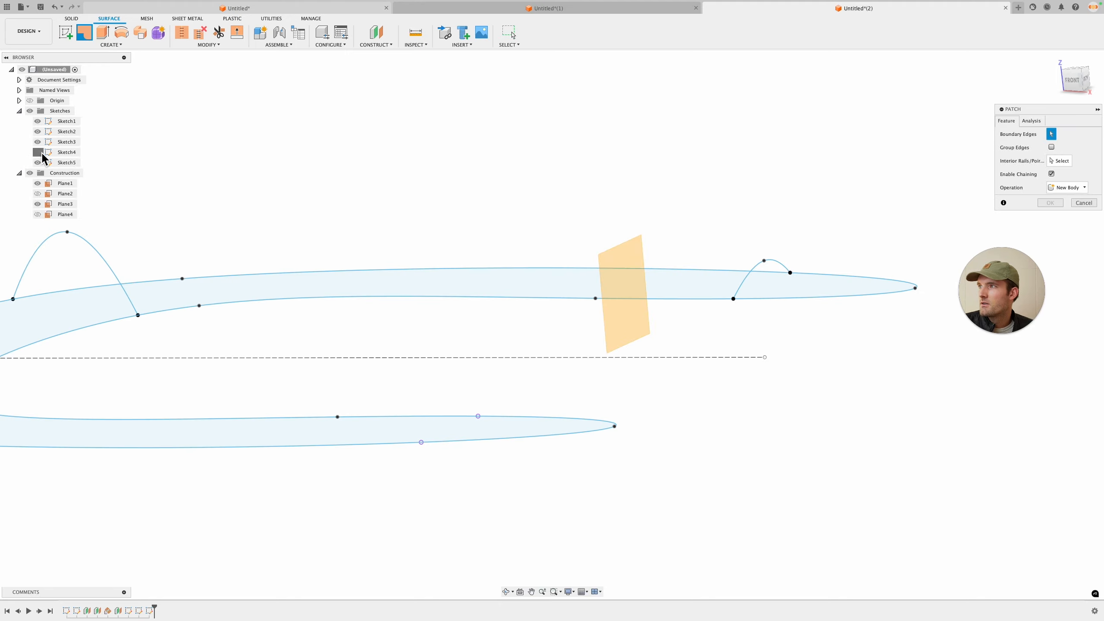
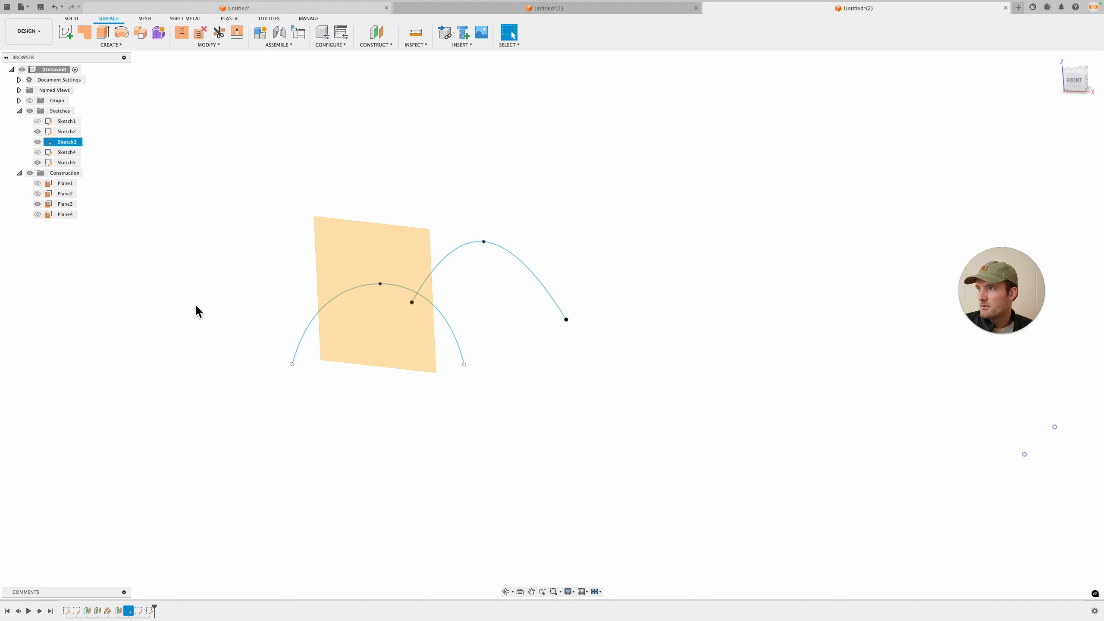
Step: Turn on the visibility of Sketch1 and Sketch4 in the browser
{"action": "left_click", "coordinate": [38, 122]}
{"action": "left_click", "coordinate": [38, 152]}
{"action": "left_click", "coordinate": [84, 34]}
{"action": "left_click", "coordinate": [428, 413]}
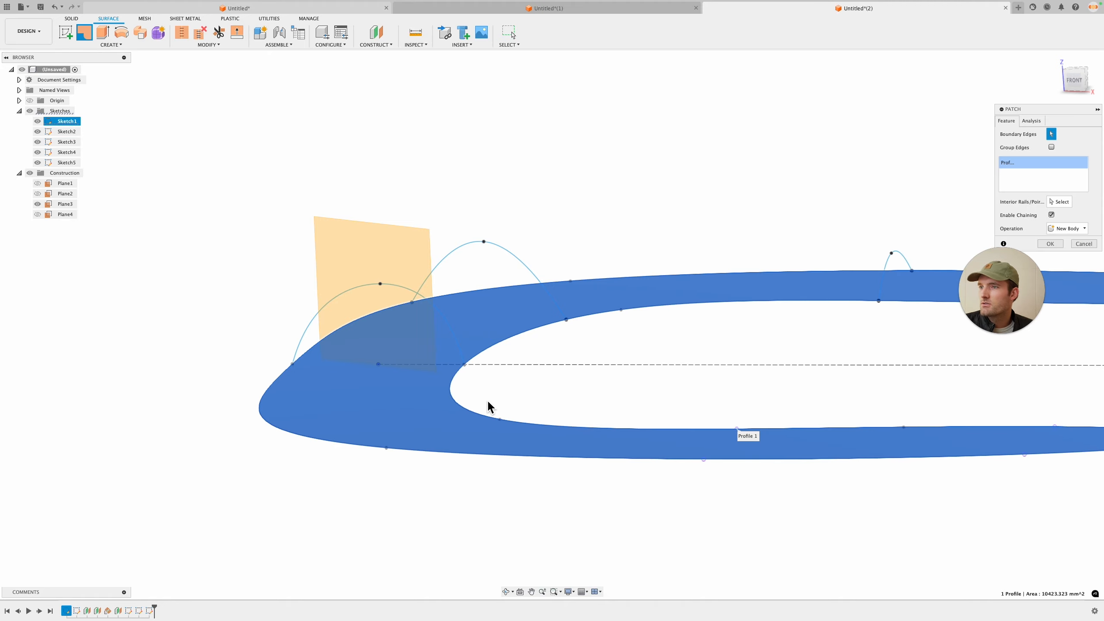
{"action": "left_click", "coordinate": [1059, 202]}
{"action": "middle_click_drag", "start_coordinate": [874, 280], "coordinate": [621, 348]}
{"action": "left_click", "coordinate": [956, 333]}
{"action": "left_click", "coordinate": [1069, 205]}
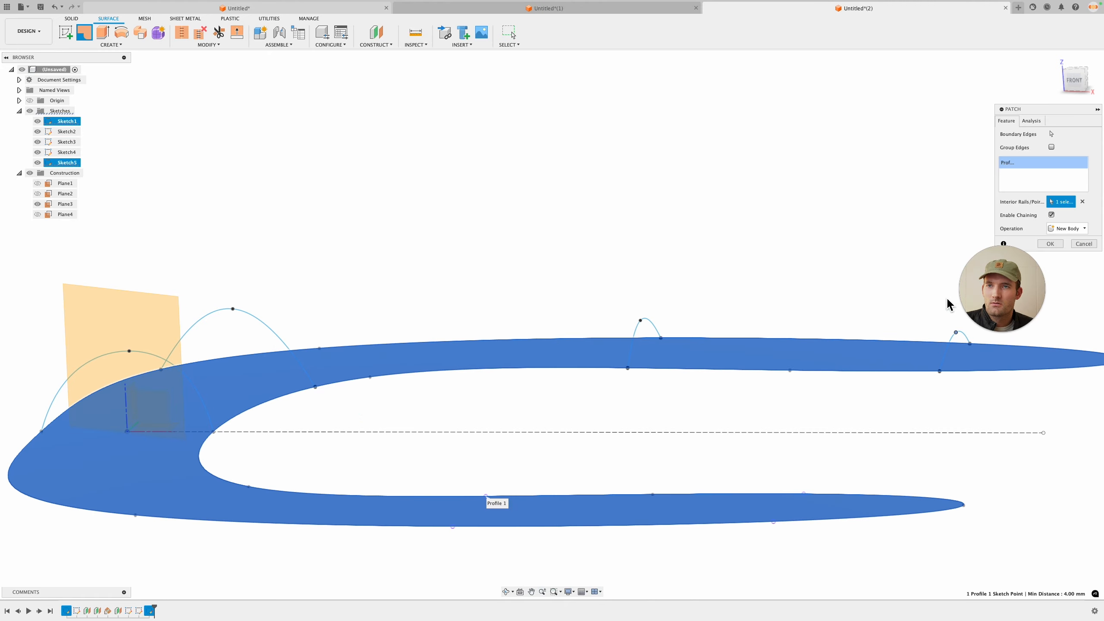
{"action": "left_click", "coordinate": [1084, 246]}
Step: Patch the buckle outline curve as the boundary, using the four arched cross-section splines as interior rails
{"action": "left_click", "coordinate": [84, 34]}
{"action": "left_click", "coordinate": [509, 369]}
{"action": "left_click", "coordinate": [1059, 202]}
{"action": "left_click", "coordinate": [959, 336]}
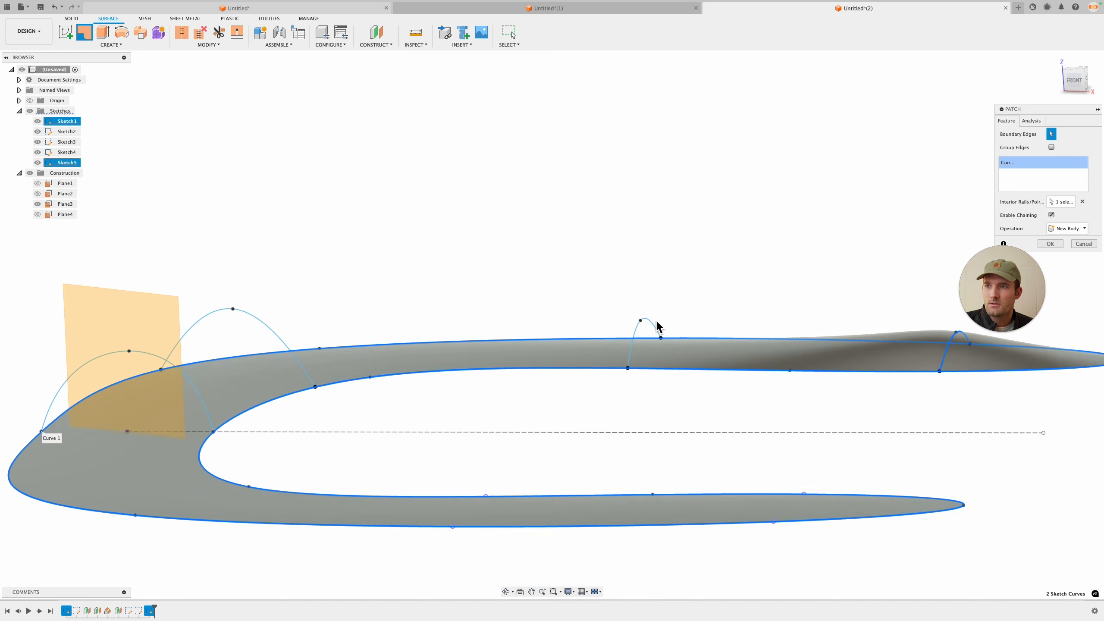
{"action": "left_click", "coordinate": [1061, 202]}
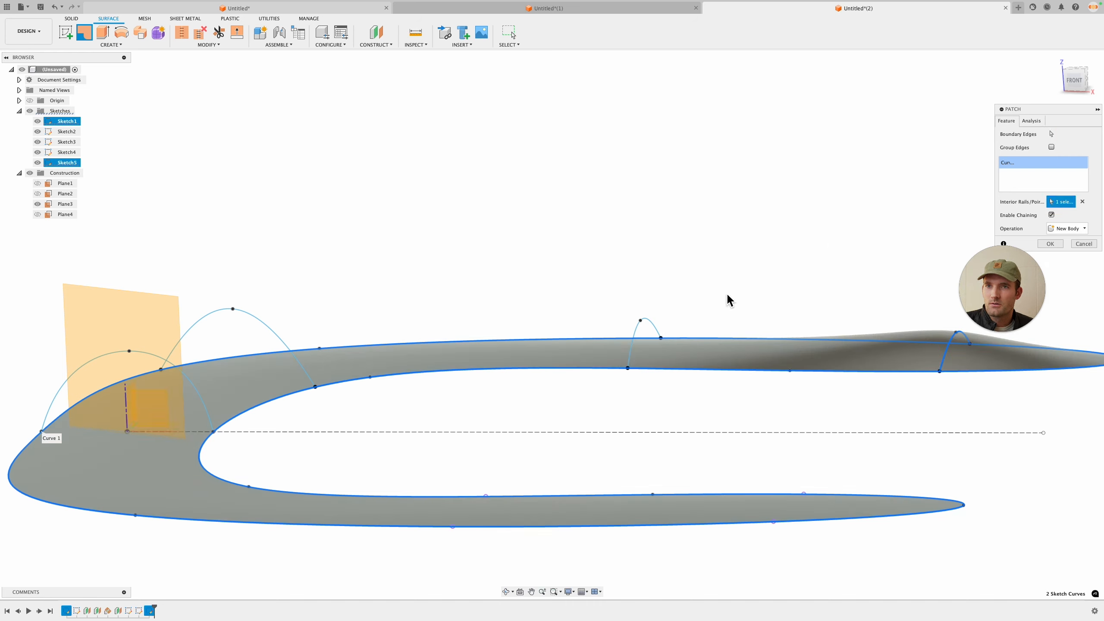
{"action": "left_click", "coordinate": [657, 327]}
{"action": "left_click", "coordinate": [1052, 205]}
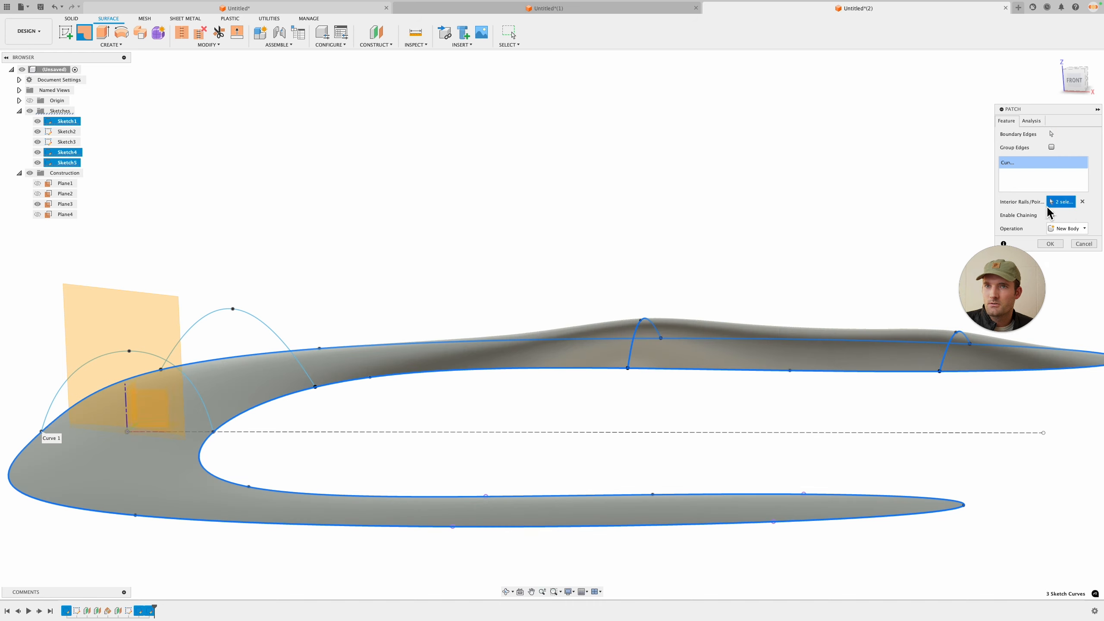
{"action": "left_click", "coordinate": [292, 351]}
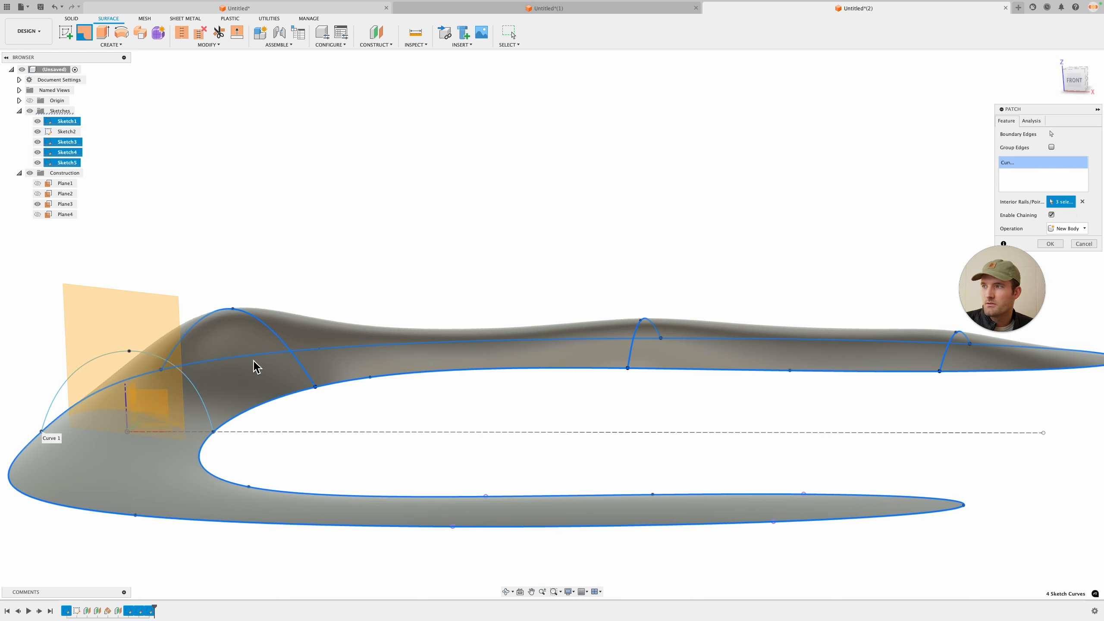
{"action": "left_click", "coordinate": [175, 372]}
{"action": "scroll", "coordinate": [450, 291], "scroll_direction": "down", "scroll_amount": 3}
{"action": "middle_click_drag", "start_coordinate": [449, 291], "coordinate": [668, 267], "text": "shift"}
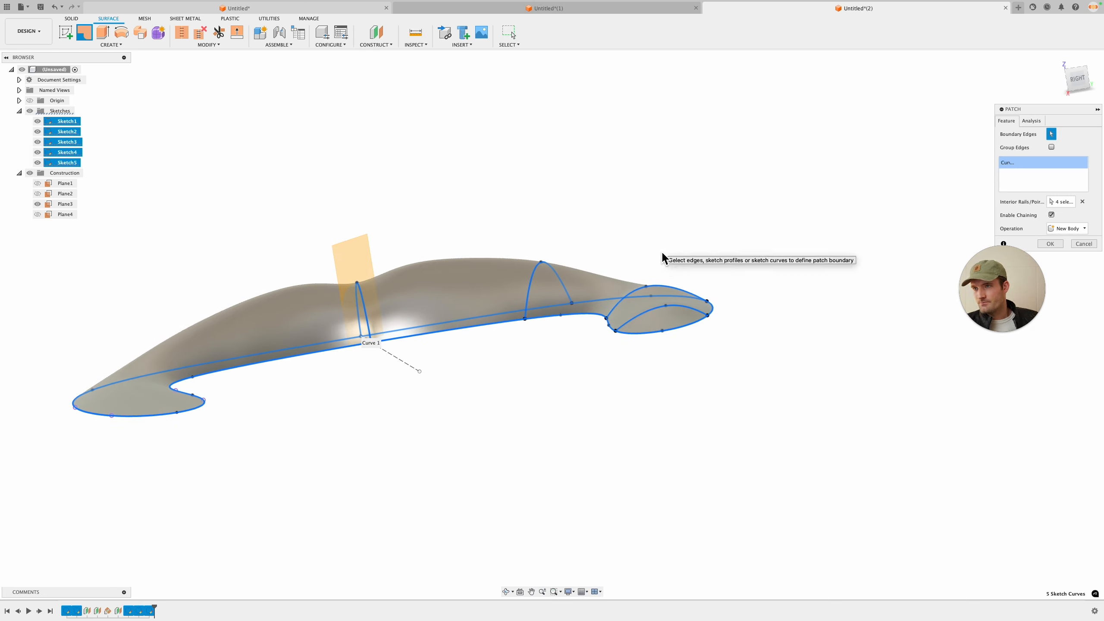
{"action": "middle_click_drag", "start_coordinate": [693, 229], "coordinate": [619, 248], "text": "shift"}
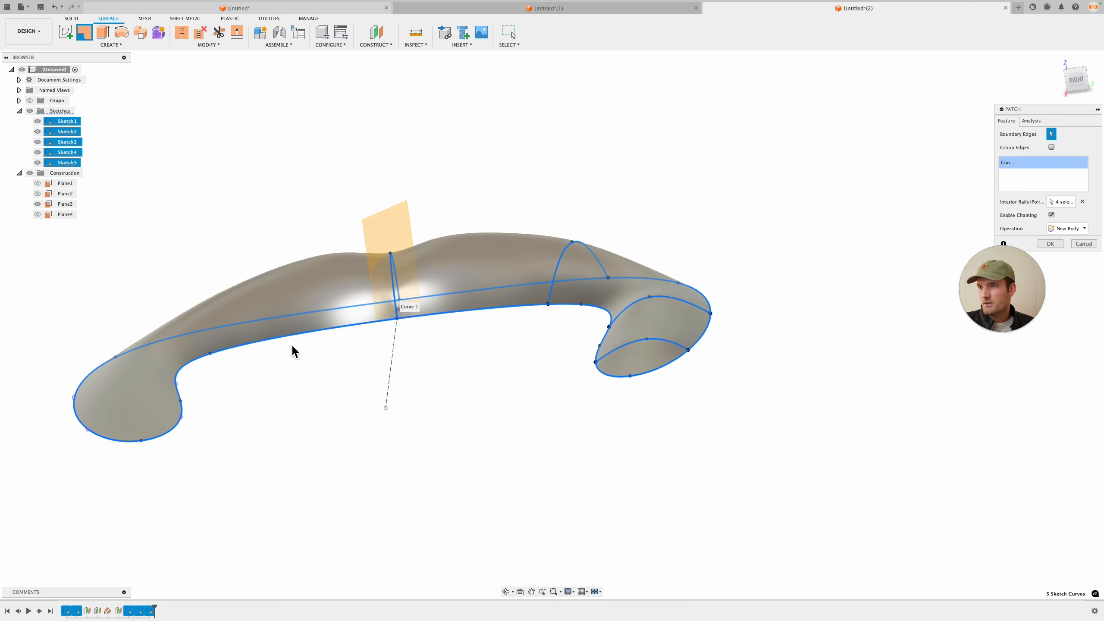
{"action": "left_click", "coordinate": [1050, 245]}
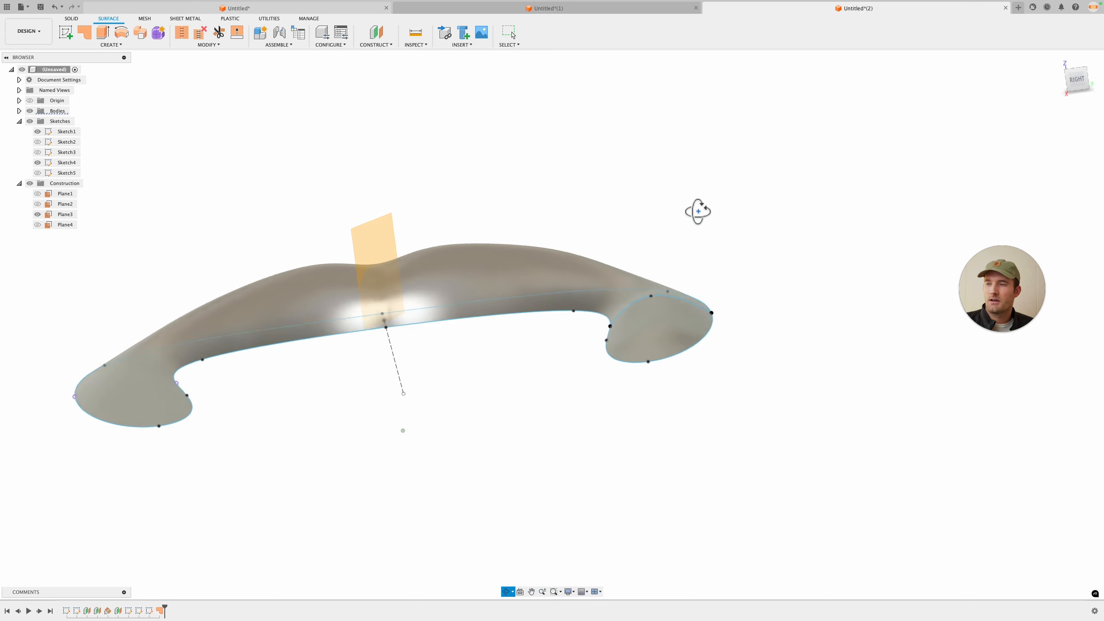
Step: Show Sketch2 through Sketch5 alongside the new patch surface
{"action": "mouse_move", "coordinate": [697, 209]}
{"action": "middle_mouse_down", "text": "shift"}
{"action": "mouse_move", "coordinate": [781, 221]}
{"action": "mouse_move", "coordinate": [691, 229]}
{"action": "middle_mouse_up", "text": "shift"}
{"action": "left_click", "coordinate": [680, 226]}
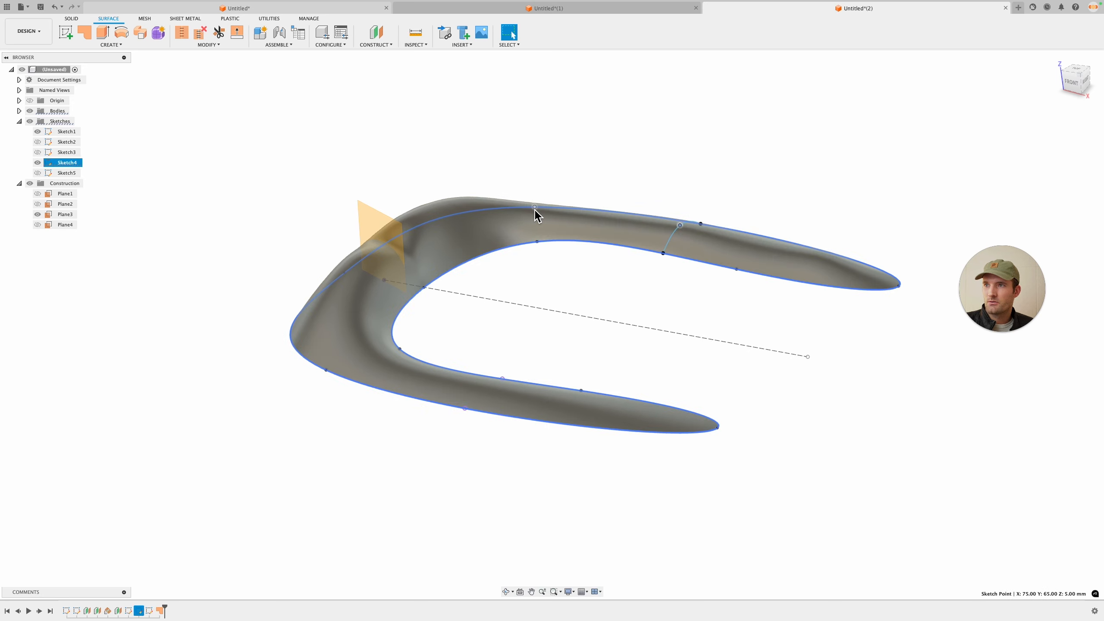
{"action": "left_click_drag", "start_coordinate": [537, 207], "coordinate": [543, 203]}
{"action": "middle_click_drag", "start_coordinate": [546, 210], "coordinate": [644, 266], "text": "shift"}
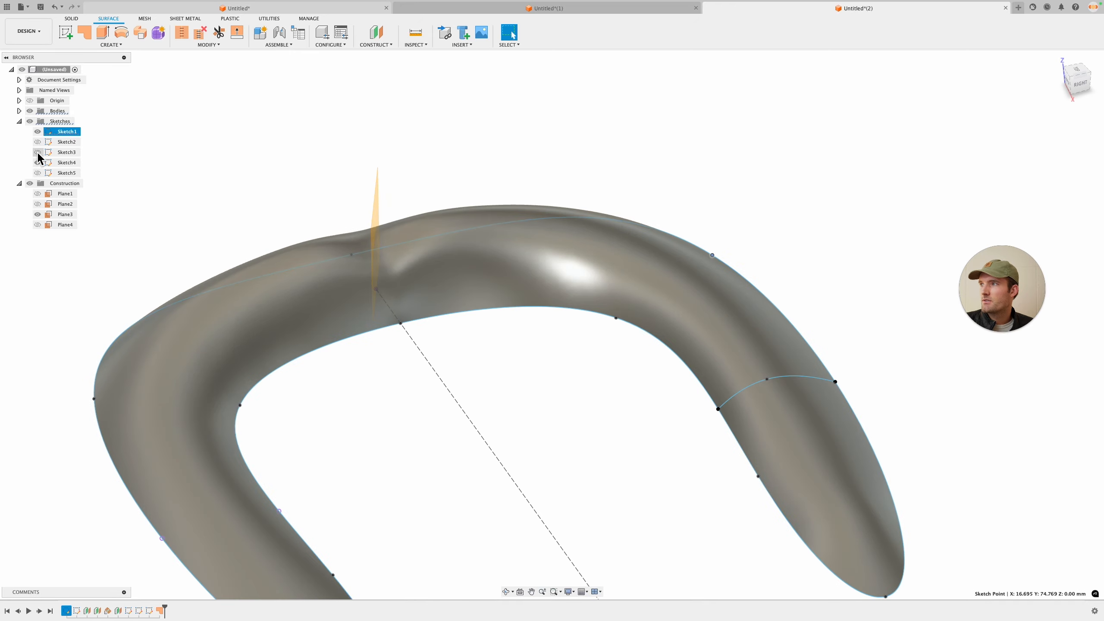
{"action": "left_click", "coordinate": [38, 162]}
{"action": "left_click", "coordinate": [38, 152]}
{"action": "left_click", "coordinate": [38, 142]}
{"action": "left_click", "coordinate": [38, 172]}
Step: Orbit around the patched buckle surface to examine its shape from several angles
{"action": "mouse_move", "coordinate": [551, 213]}
{"action": "middle_mouse_down", "text": "shift"}
{"action": "mouse_move", "coordinate": [715, 254]}
{"action": "mouse_move", "coordinate": [741, 247]}
{"action": "mouse_move", "coordinate": [736, 281]}
{"action": "mouse_move", "coordinate": [722, 284]}
{"action": "middle_mouse_up", "text": "shift"}
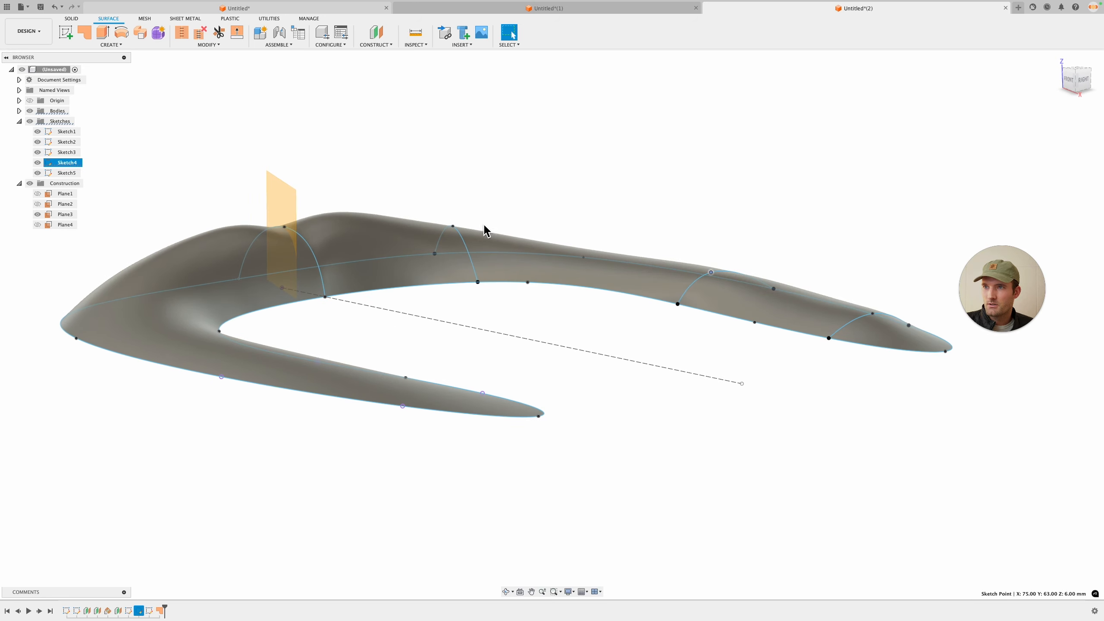
{"action": "left_click_drag", "start_coordinate": [455, 231], "coordinate": [460, 230]}
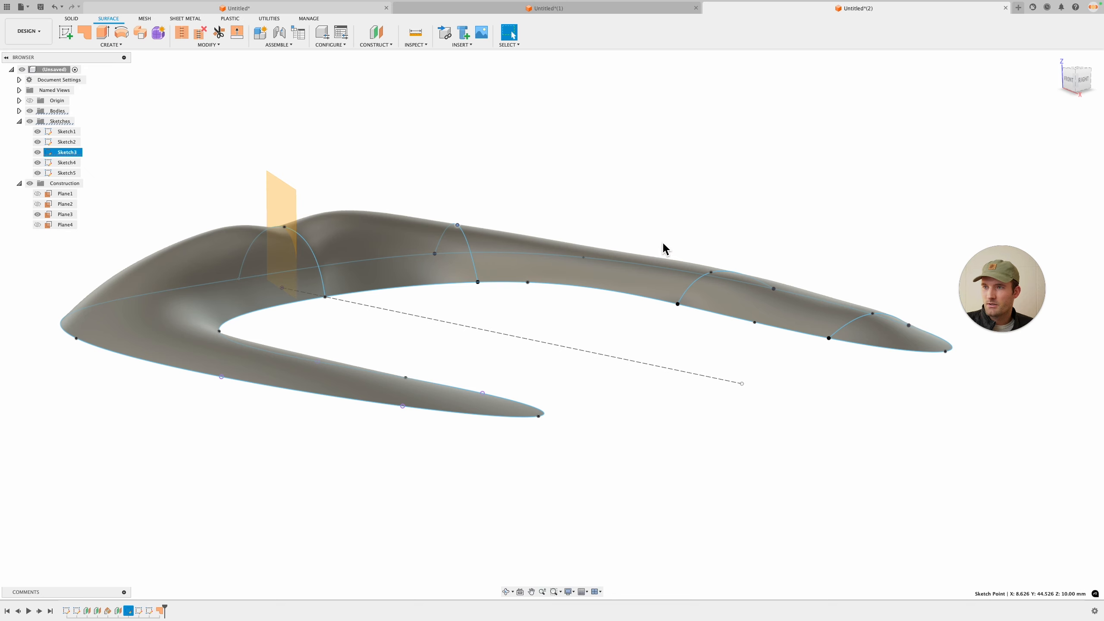
{"action": "middle_click_drag", "start_coordinate": [664, 248], "coordinate": [735, 268], "text": "shift"}
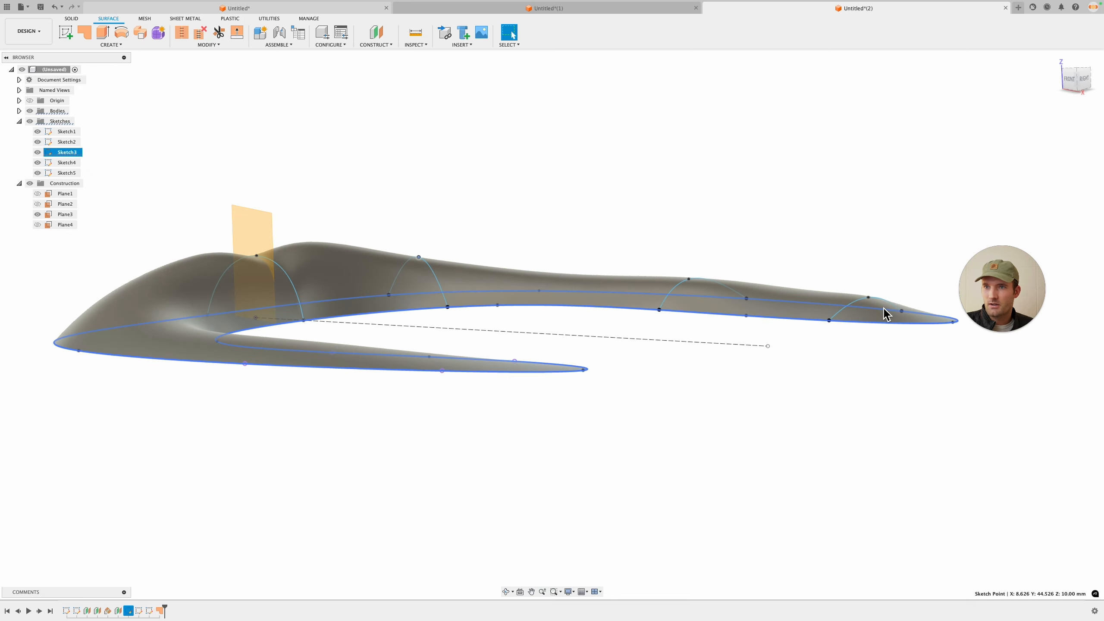
{"action": "mouse_move", "coordinate": [869, 297]}
{"action": "left_mouse_down"}
{"action": "mouse_move", "coordinate": [891, 291]}
{"action": "mouse_move", "coordinate": [860, 295]}
{"action": "mouse_move", "coordinate": [884, 292]}
{"action": "left_mouse_up"}
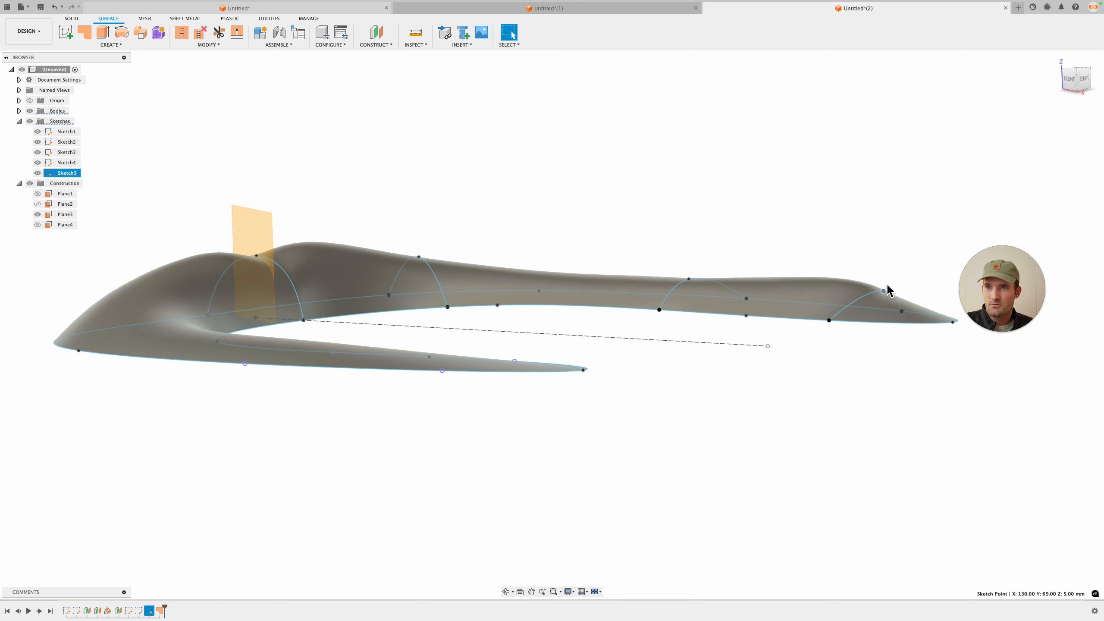
{"action": "middle_click_drag", "start_coordinate": [888, 291], "coordinate": [531, 254], "text": "shift"}
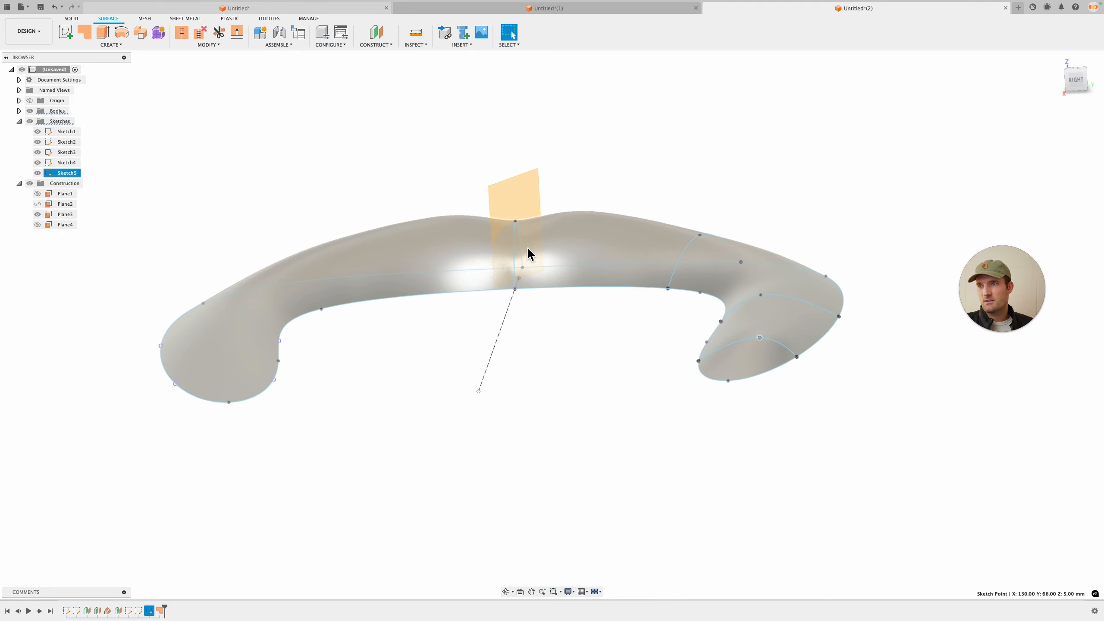
{"action": "mouse_move", "coordinate": [522, 419]}
{"action": "middle_mouse_down", "text": "shift"}
{"action": "mouse_move", "coordinate": [571, 437]}
{"action": "mouse_move", "coordinate": [535, 432]}
{"action": "mouse_move", "coordinate": [510, 348]}
{"action": "mouse_move", "coordinate": [567, 384]}
{"action": "mouse_move", "coordinate": [552, 365]}
{"action": "mouse_move", "coordinate": [527, 372]}
{"action": "mouse_move", "coordinate": [542, 395]}
{"action": "mouse_move", "coordinate": [574, 377]}
{"action": "mouse_move", "coordinate": [679, 408]}
{"action": "middle_mouse_up", "text": "shift"}
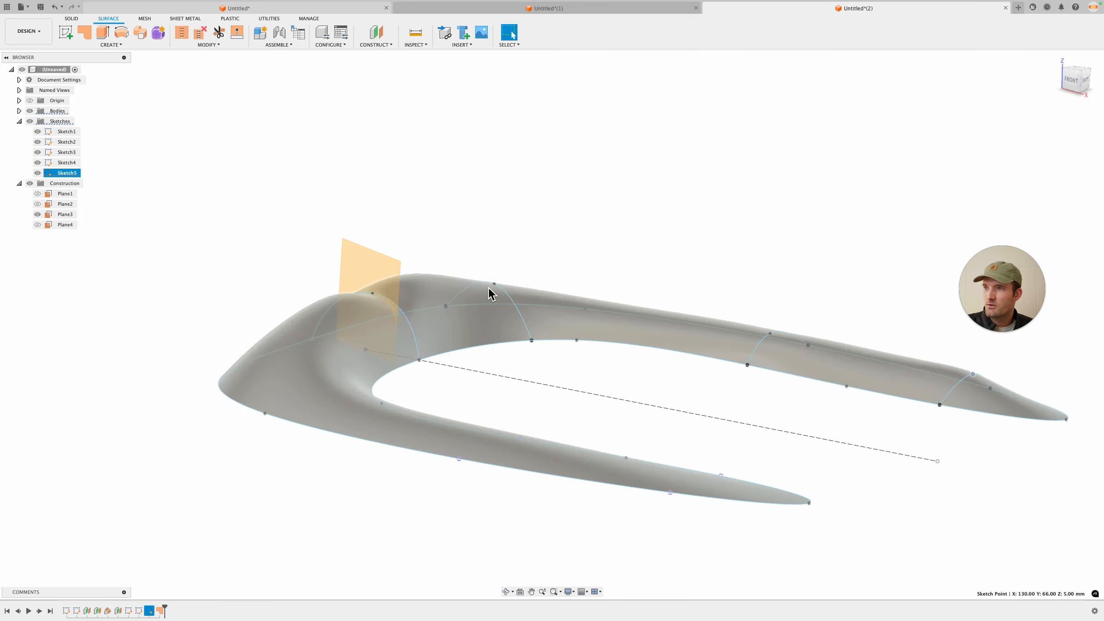
{"action": "middle_click_drag", "start_coordinate": [492, 294], "coordinate": [496, 326], "text": "shift"}
{"action": "middle_click_drag", "start_coordinate": [408, 329], "coordinate": [449, 323], "text": "shift"}
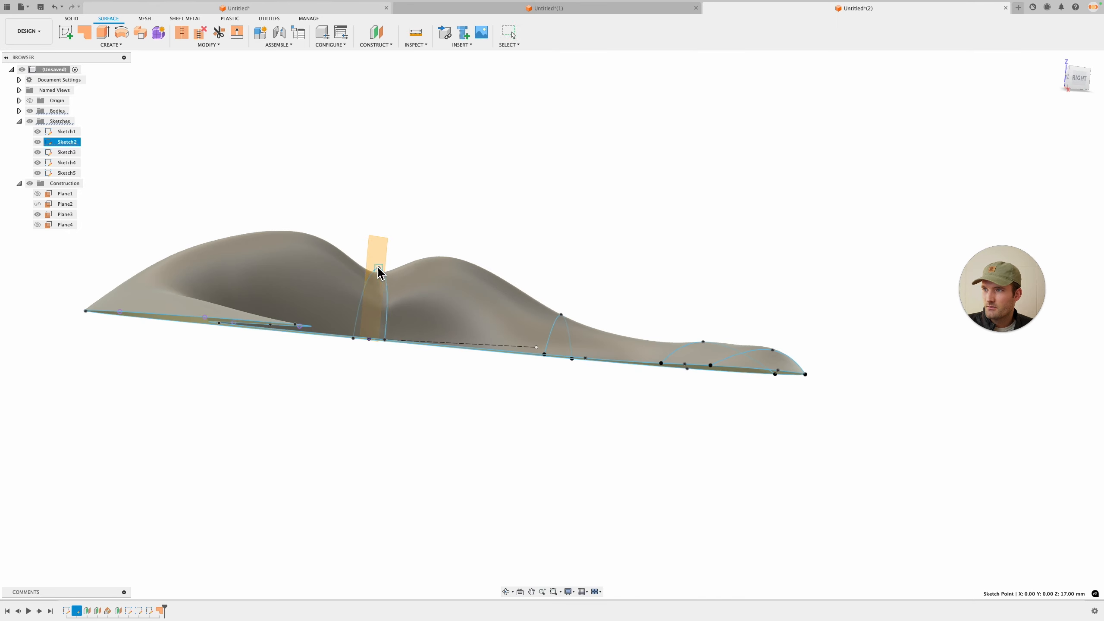
{"action": "left_click_drag", "start_coordinate": [380, 273], "coordinate": [381, 280]}
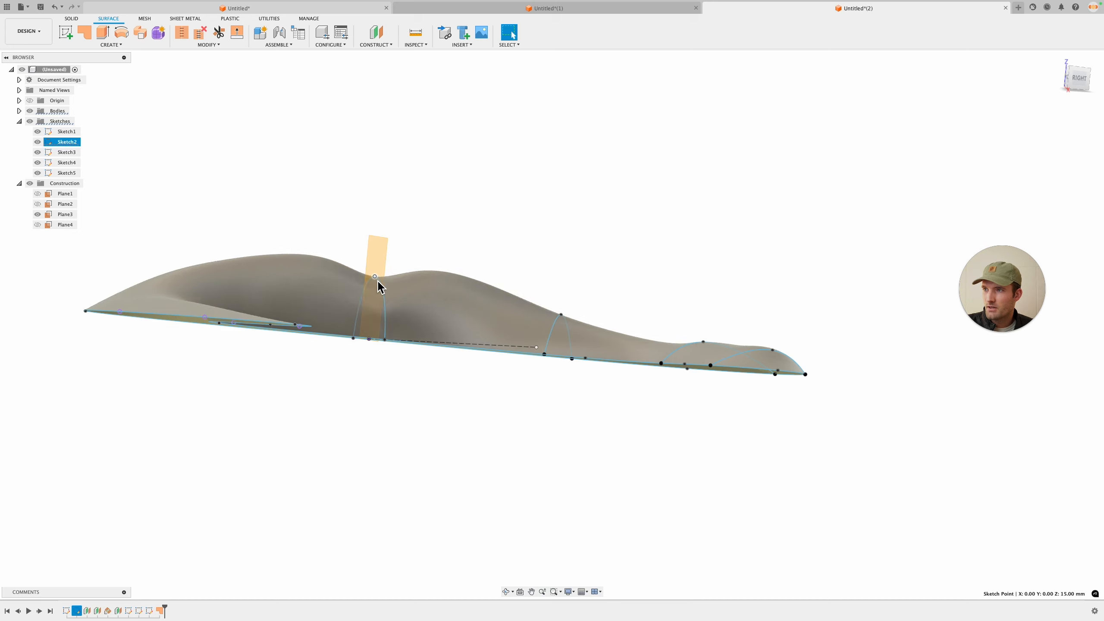
{"action": "middle_click_drag", "start_coordinate": [378, 283], "coordinate": [399, 251], "text": "shift"}
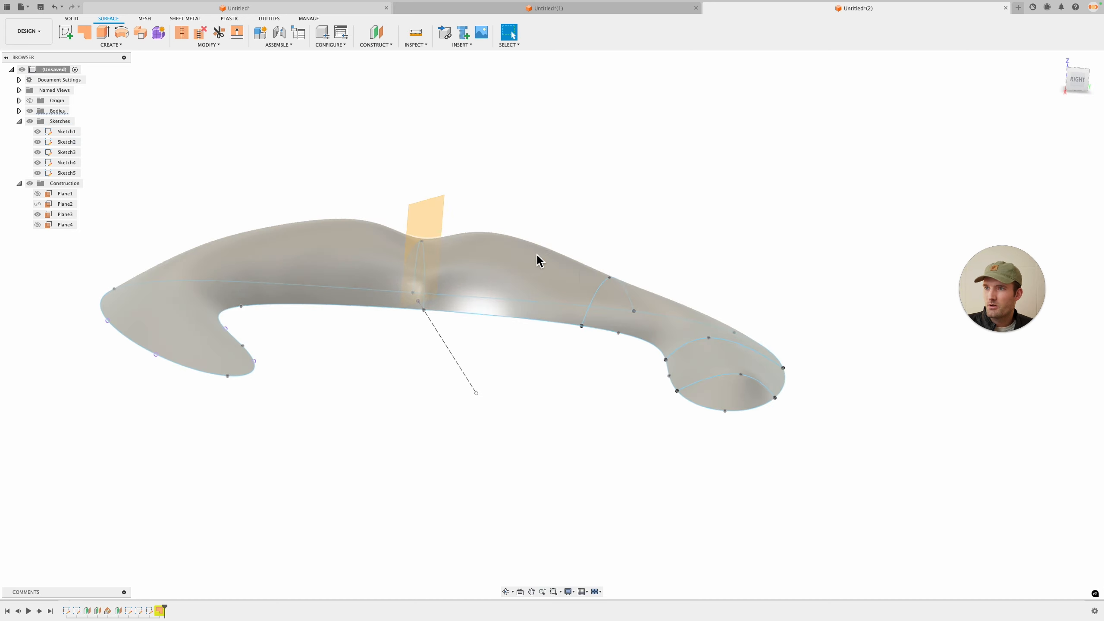
{"action": "middle_click_drag", "start_coordinate": [481, 340], "coordinate": [370, 239], "text": "shift"}
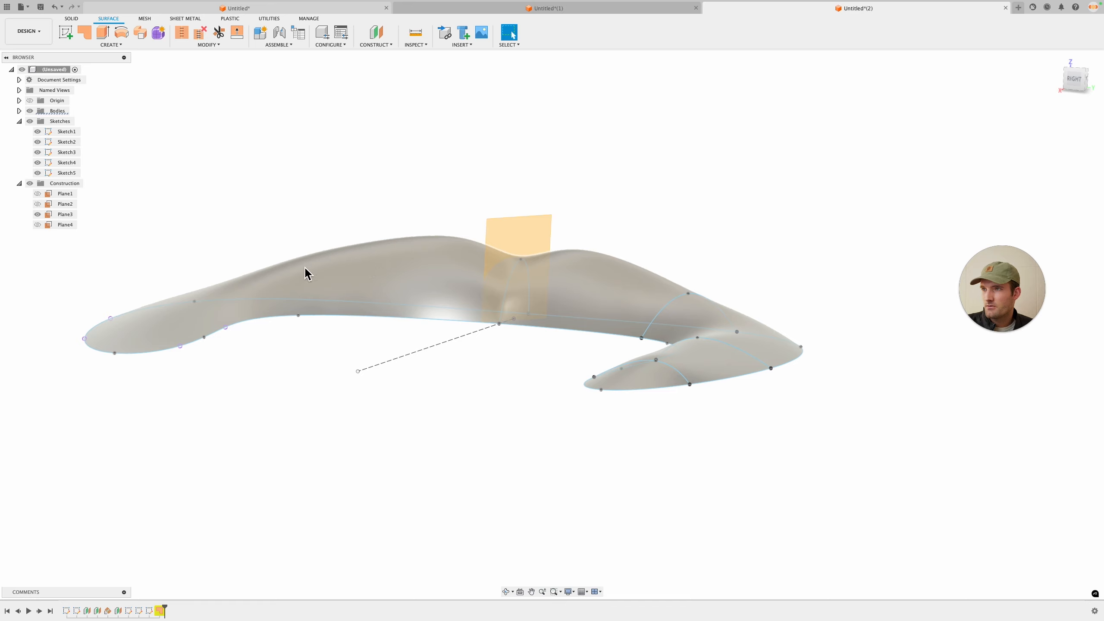
{"action": "middle_click_drag", "start_coordinate": [285, 345], "coordinate": [576, 98], "text": "shift"}
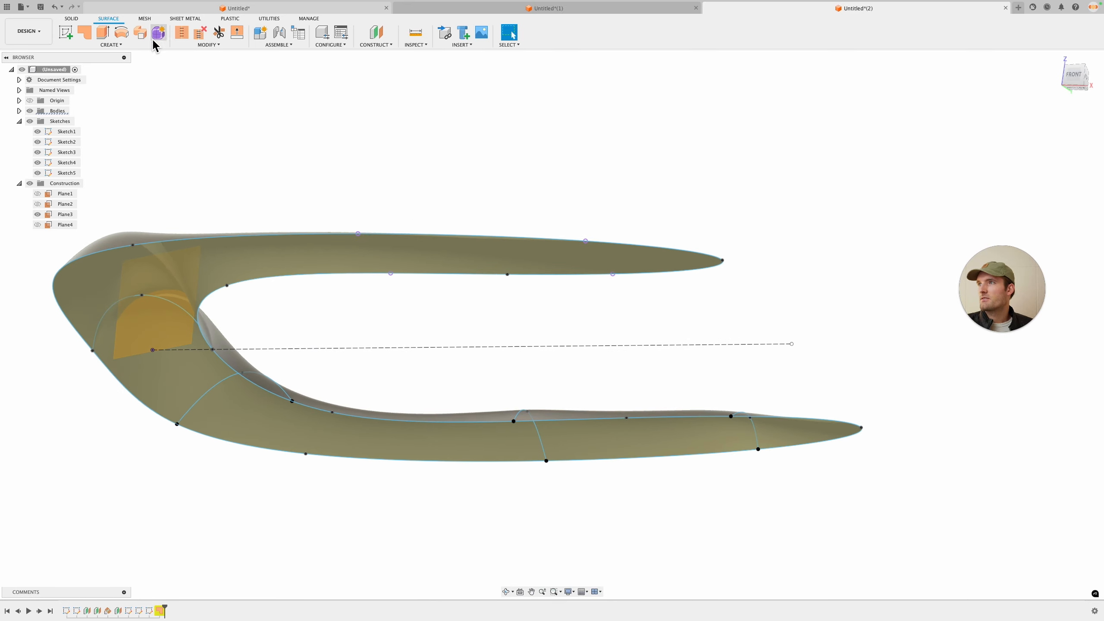
Step: Try to stitch the patched surface, then hide Plane3 and the sketches
{"action": "left_click", "coordinate": [214, 48]}
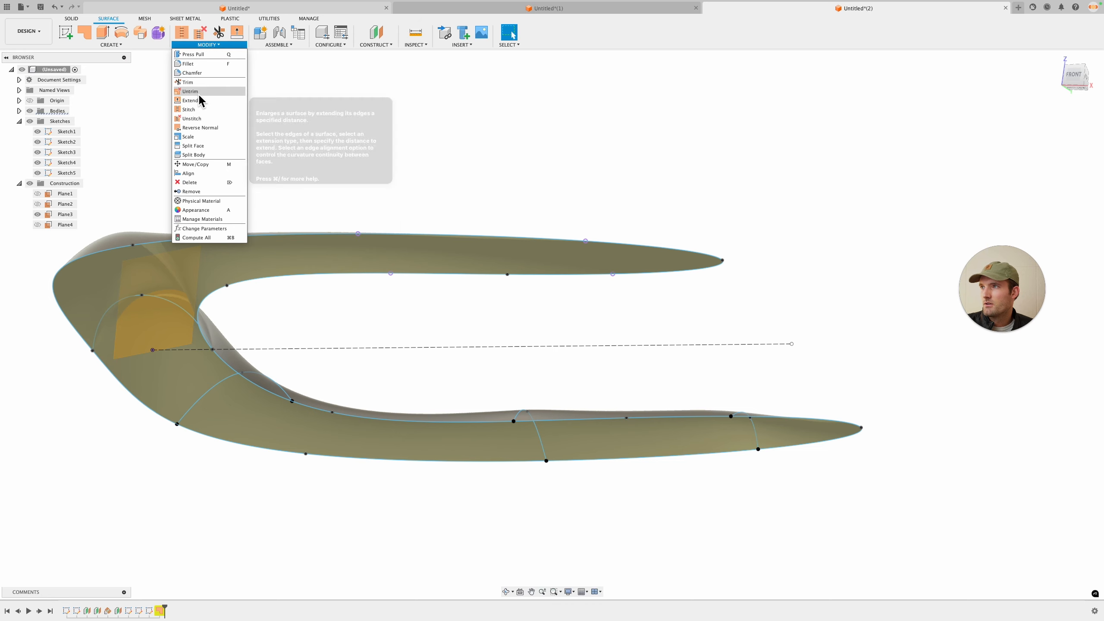
{"action": "left_click", "coordinate": [198, 110]}
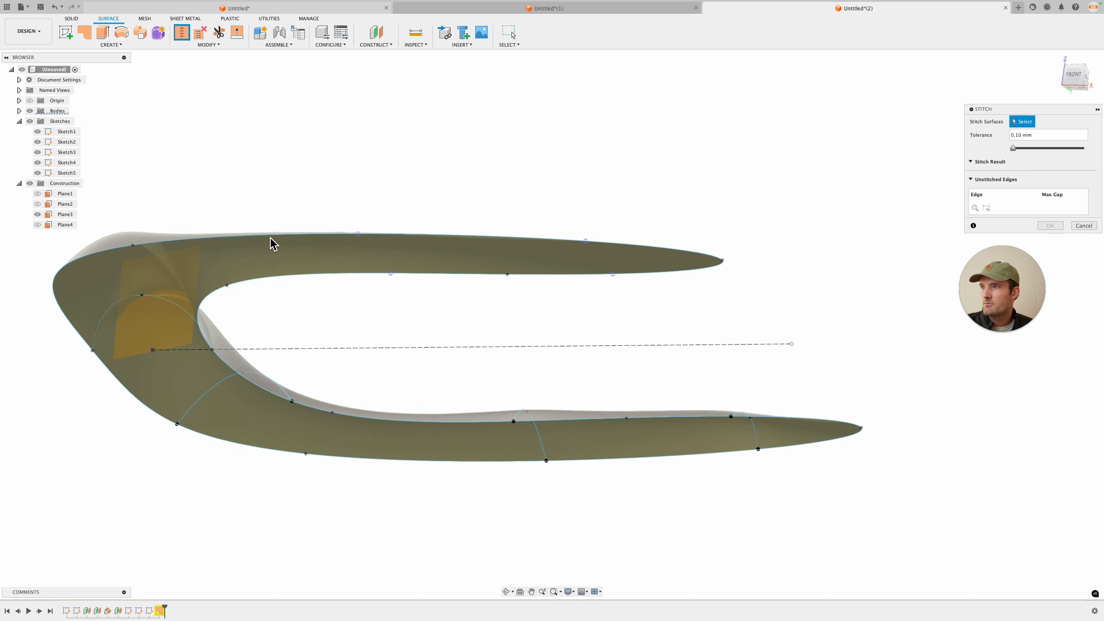
{"action": "left_click", "coordinate": [273, 244]}
{"action": "left_click", "coordinate": [1055, 278]}
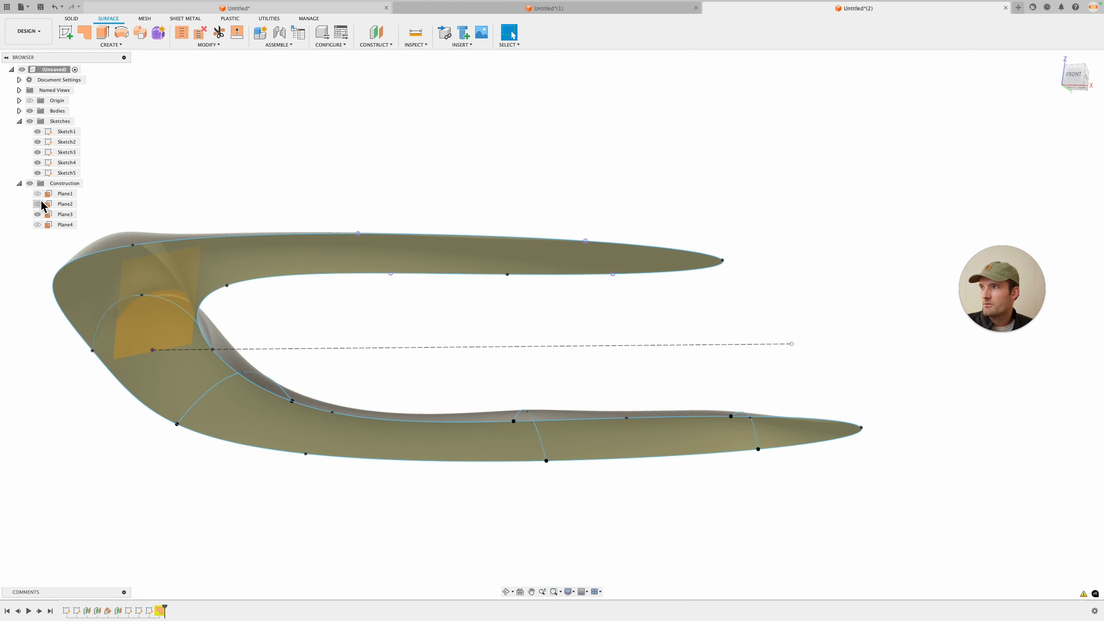
{"action": "left_click", "coordinate": [38, 214]}
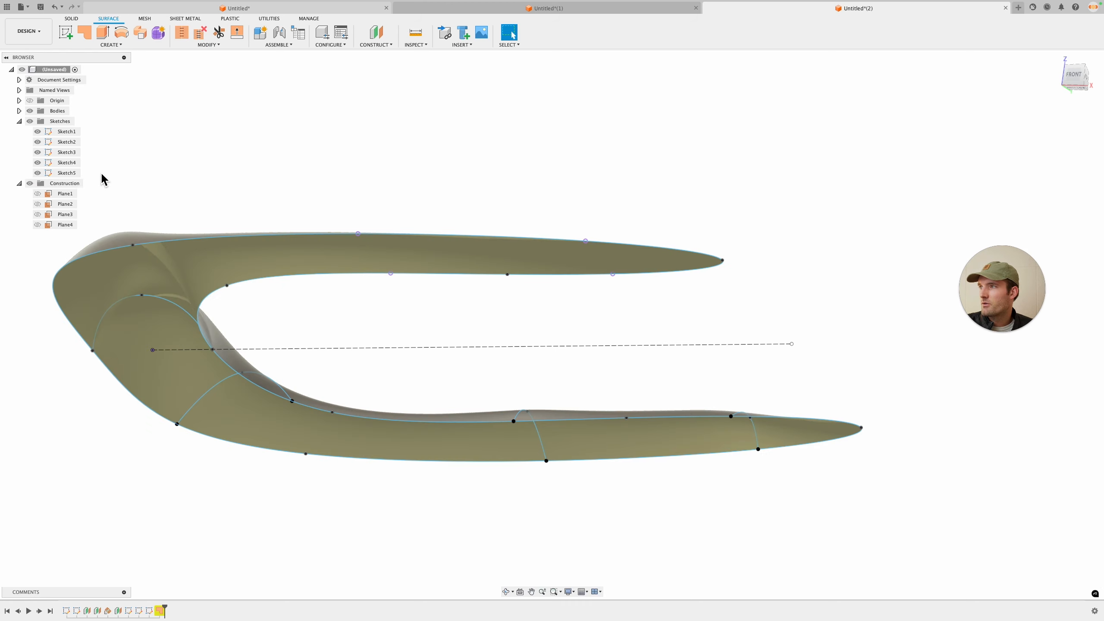
{"action": "left_click", "coordinate": [30, 131]}
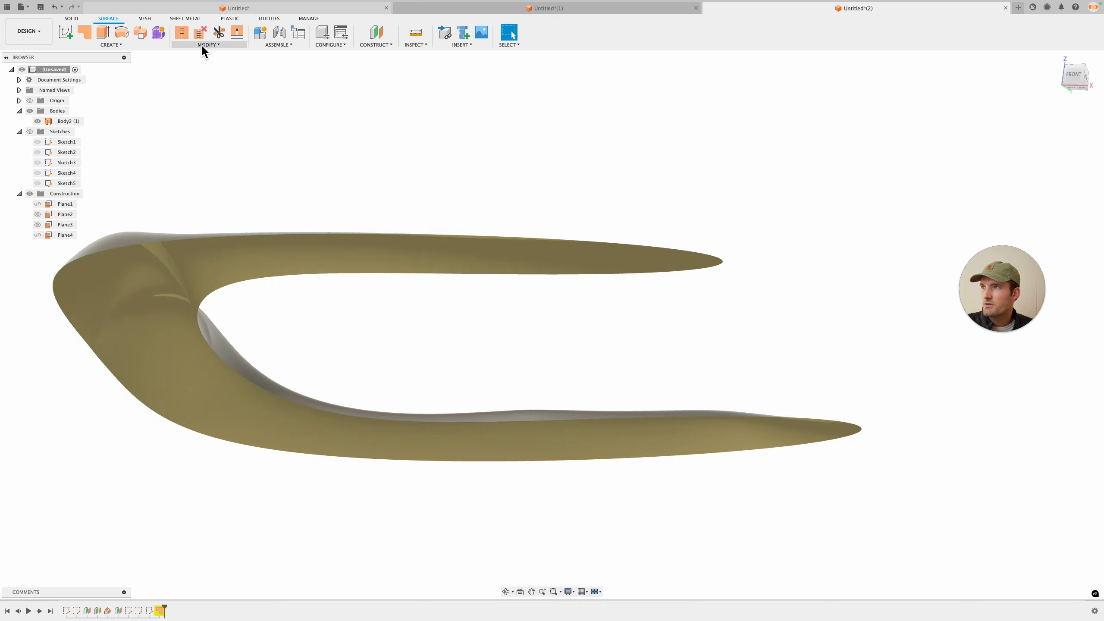
Step: Try again to stitch the buckle body with the Stitch tool
{"action": "left_click", "coordinate": [183, 37]}
{"action": "left_click", "coordinate": [192, 252]}
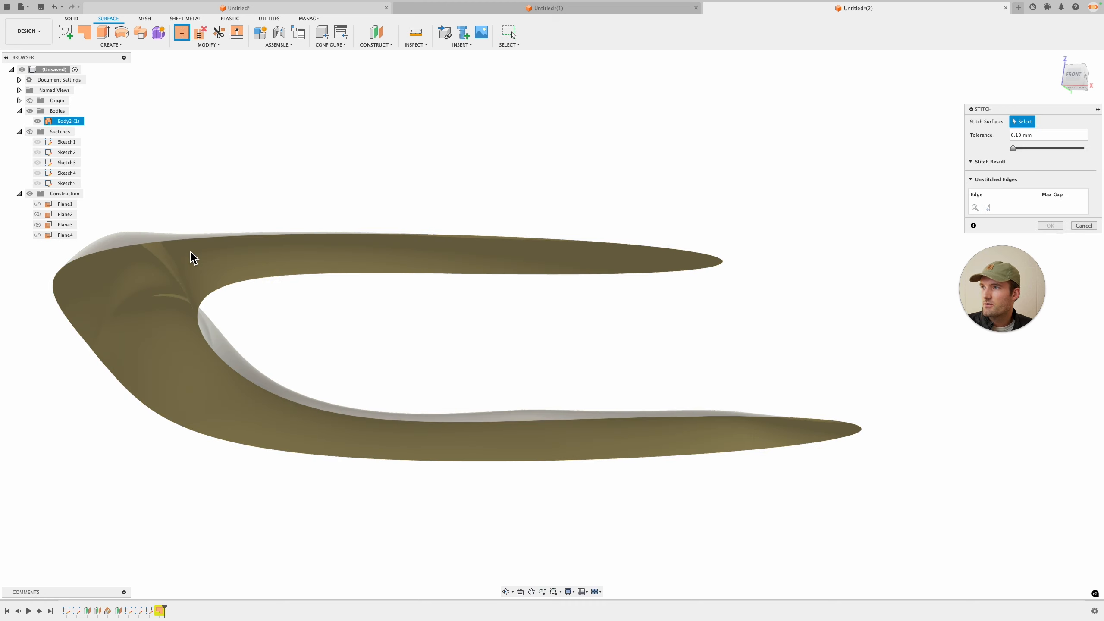
{"action": "left_click", "coordinate": [513, 267]}
{"action": "left_click", "coordinate": [642, 248]}
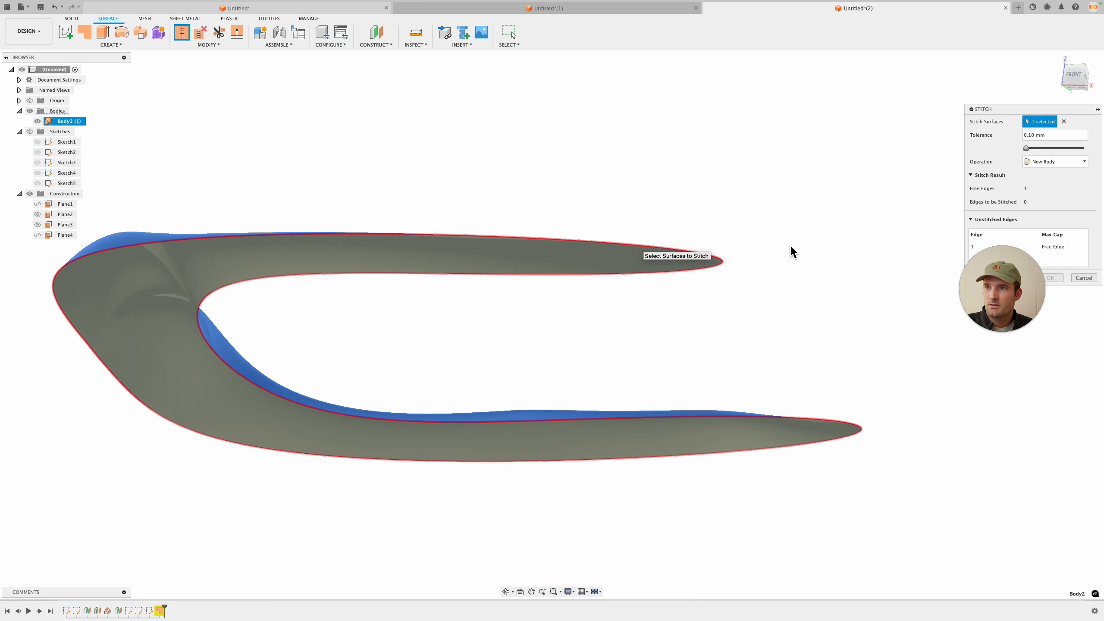
{"action": "left_click", "coordinate": [1057, 278]}
Step: Orbit around the buckle body to inspect the finished surface
{"action": "middle_click_drag", "start_coordinate": [985, 282], "coordinate": [528, 285], "text": "shift"}
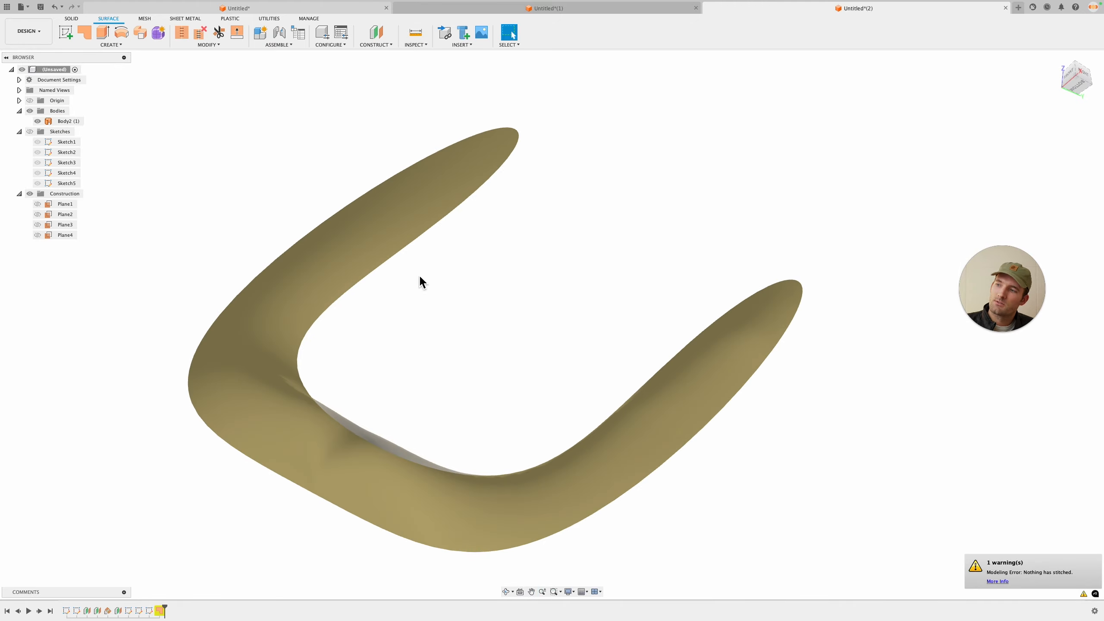
{"action": "left_click", "coordinate": [509, 148]}
{"action": "left_click", "coordinate": [338, 184]}
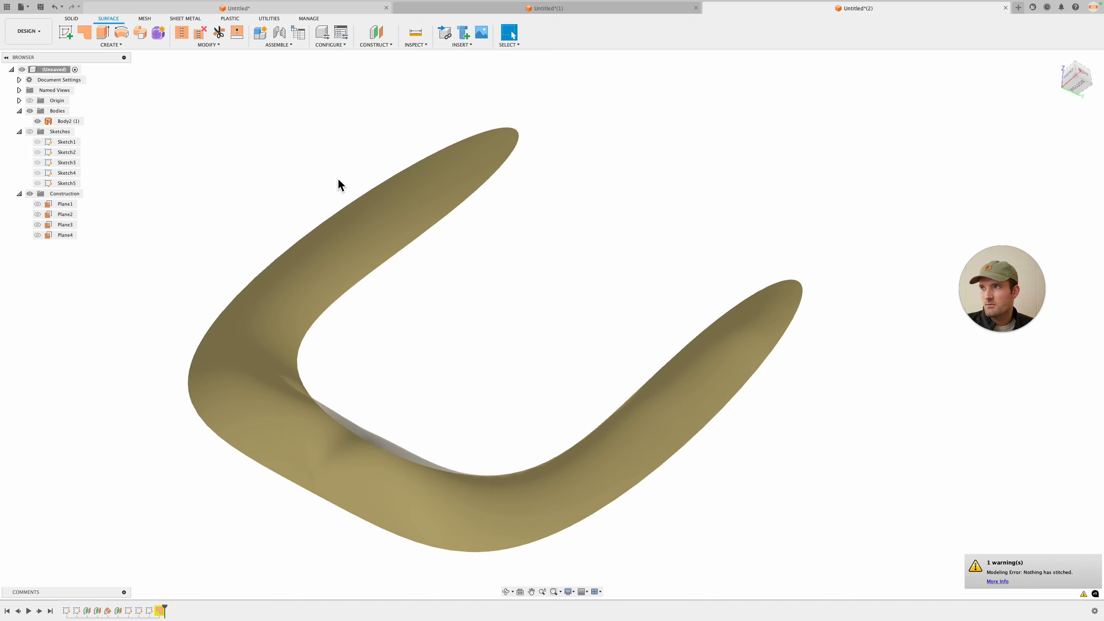
{"action": "middle_click_drag", "start_coordinate": [535, 131], "coordinate": [554, 350], "text": "shift"}
{"action": "left_click", "coordinate": [537, 260]}
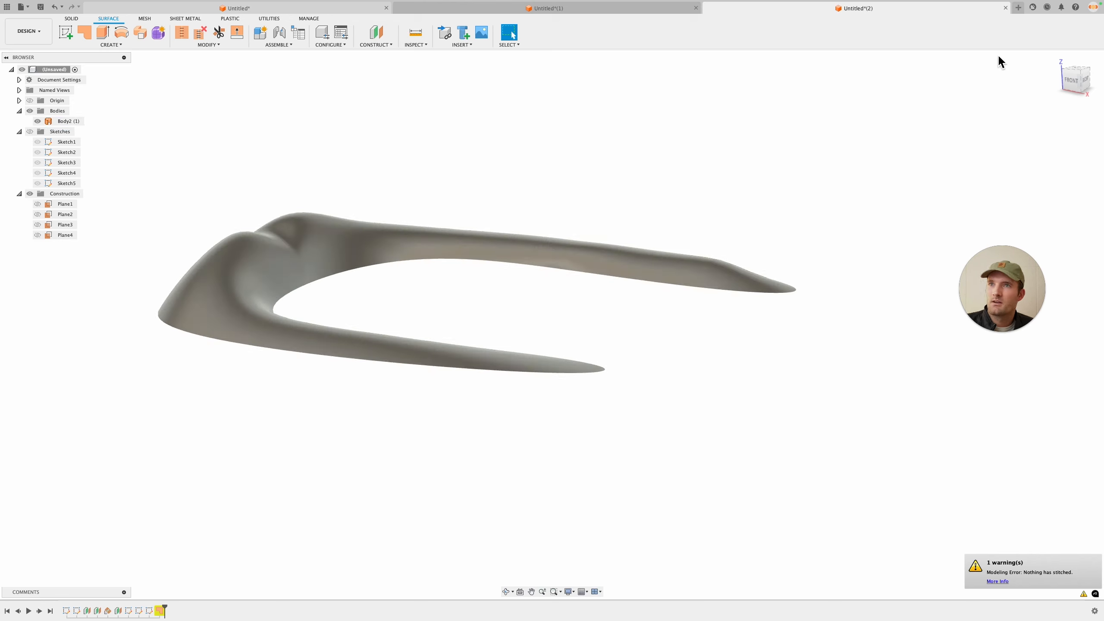
{"action": "left_click", "coordinate": [1018, 7]}
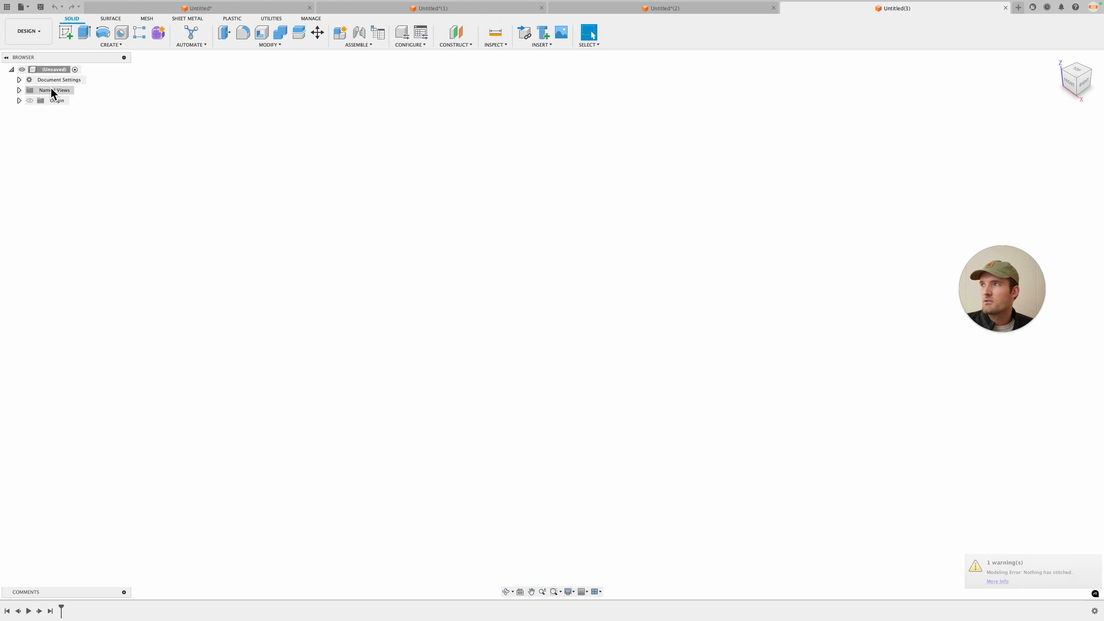
{"action": "left_click", "coordinate": [66, 33]}
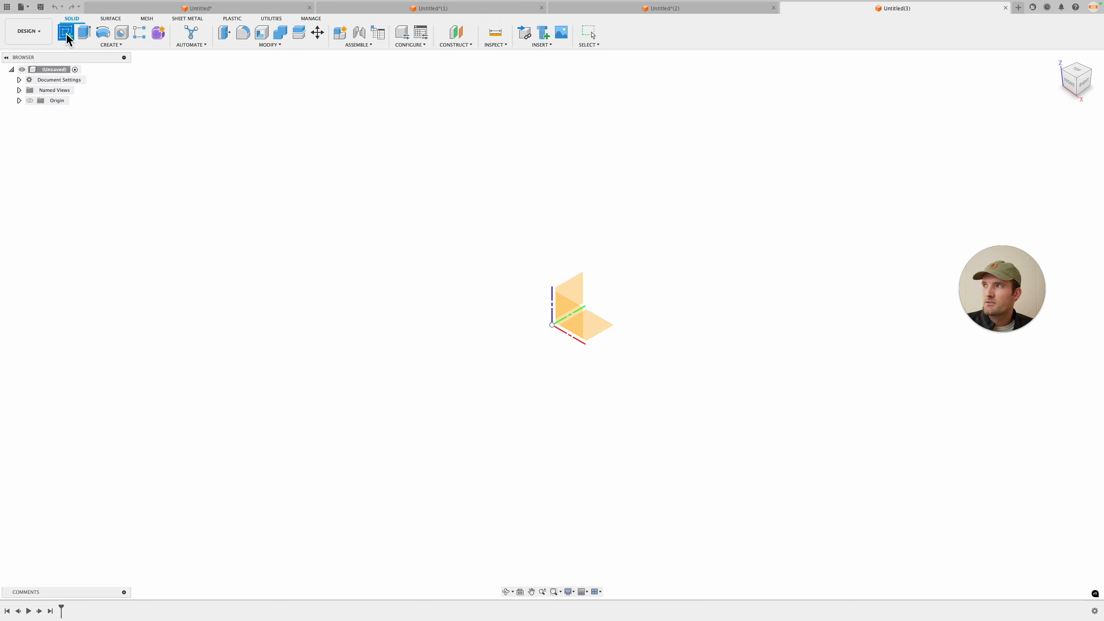
{"action": "left_click", "coordinate": [603, 327]}
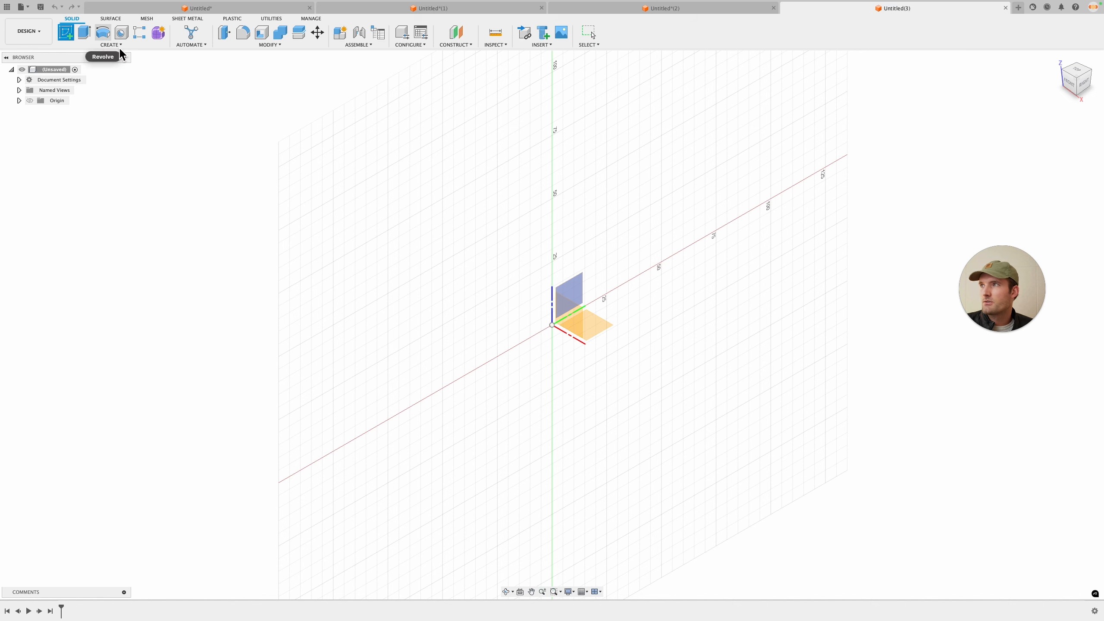
{"action": "left_click", "coordinate": [722, 8]}
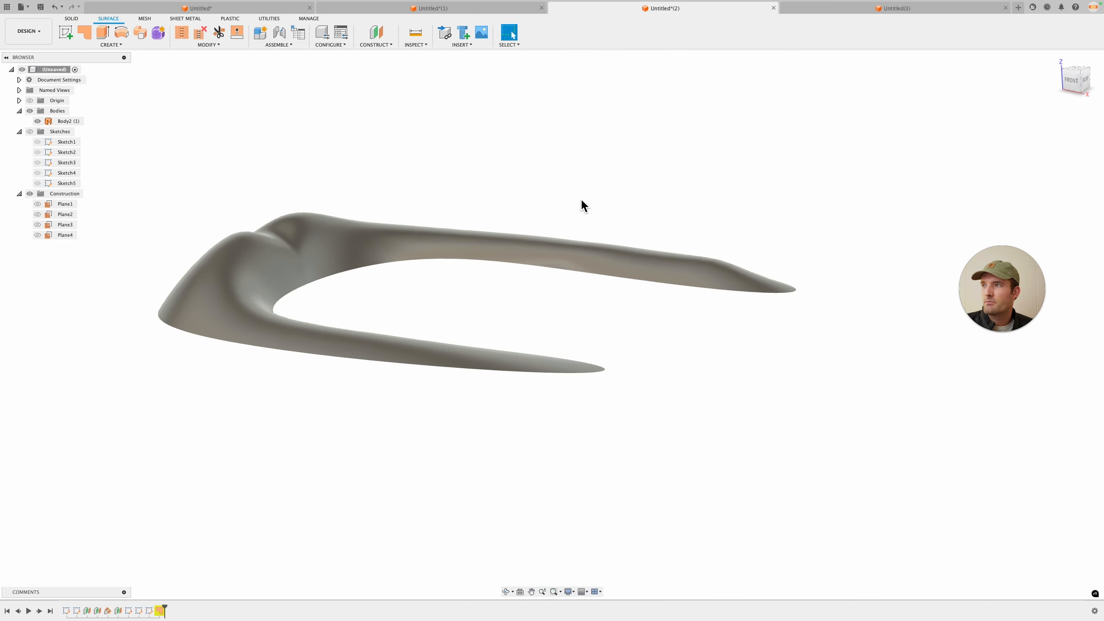
Step: Search the Create menu for the Loft command
{"action": "left_click", "coordinate": [31, 8]}
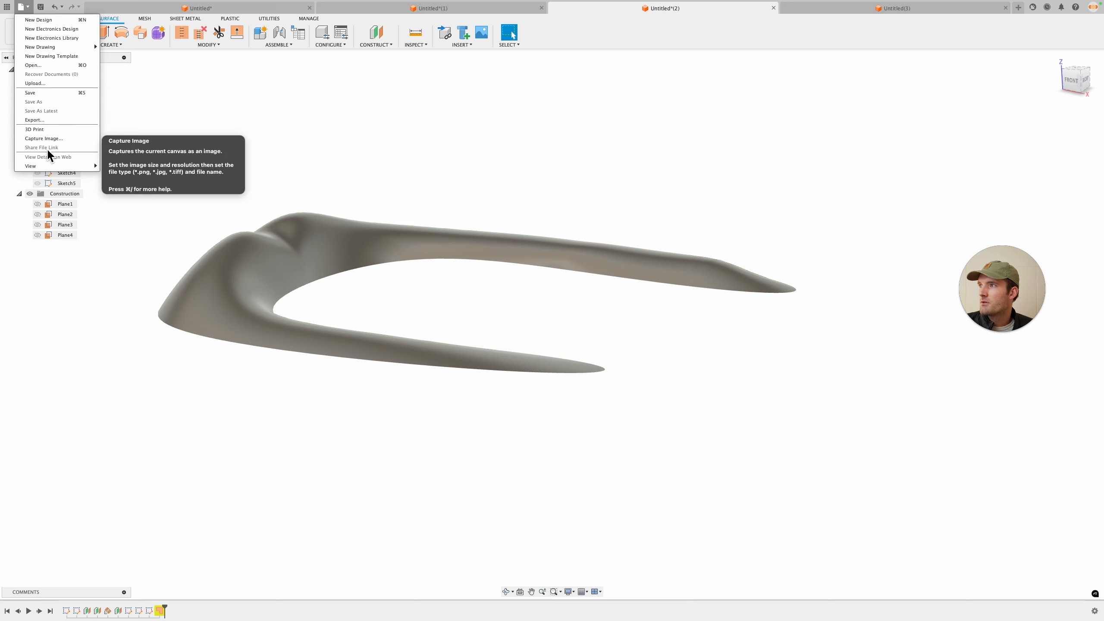
{"action": "left_click", "coordinate": [385, 114]}
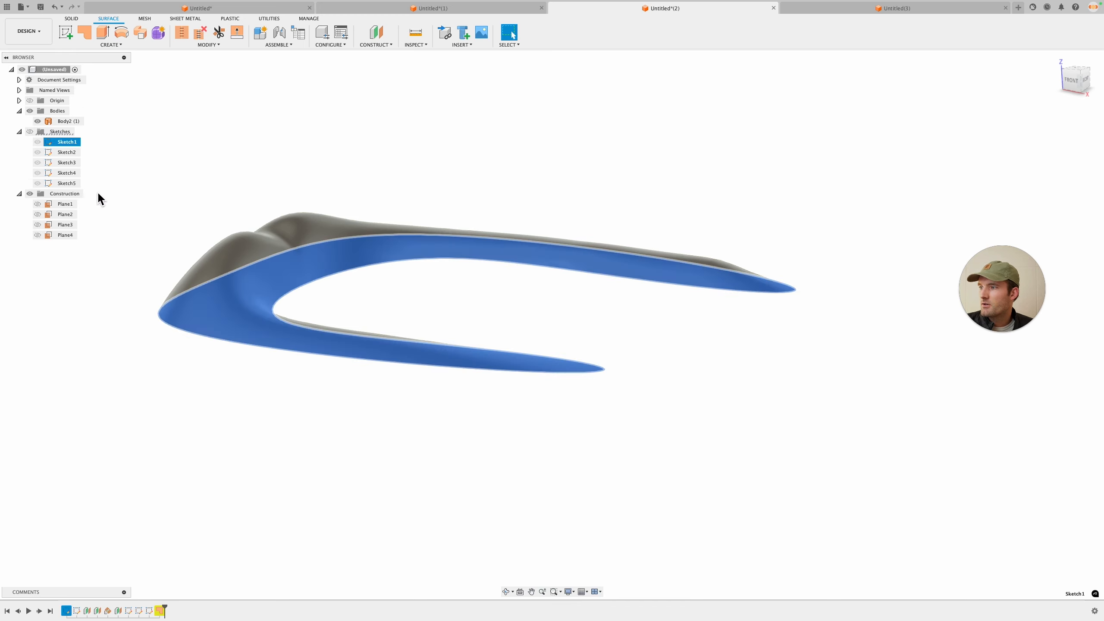
{"action": "left_click", "coordinate": [112, 45]}
{"action": "left_click", "coordinate": [112, 54]}
{"action": "type", "text": "Loft"}
{"action": "key", "text": "Return"}
Step: Hide the bodies and show only Sketch1, the C-shaped buckle outline
{"action": "left_click", "coordinate": [19, 111]}
{"action": "left_click", "coordinate": [30, 111]}
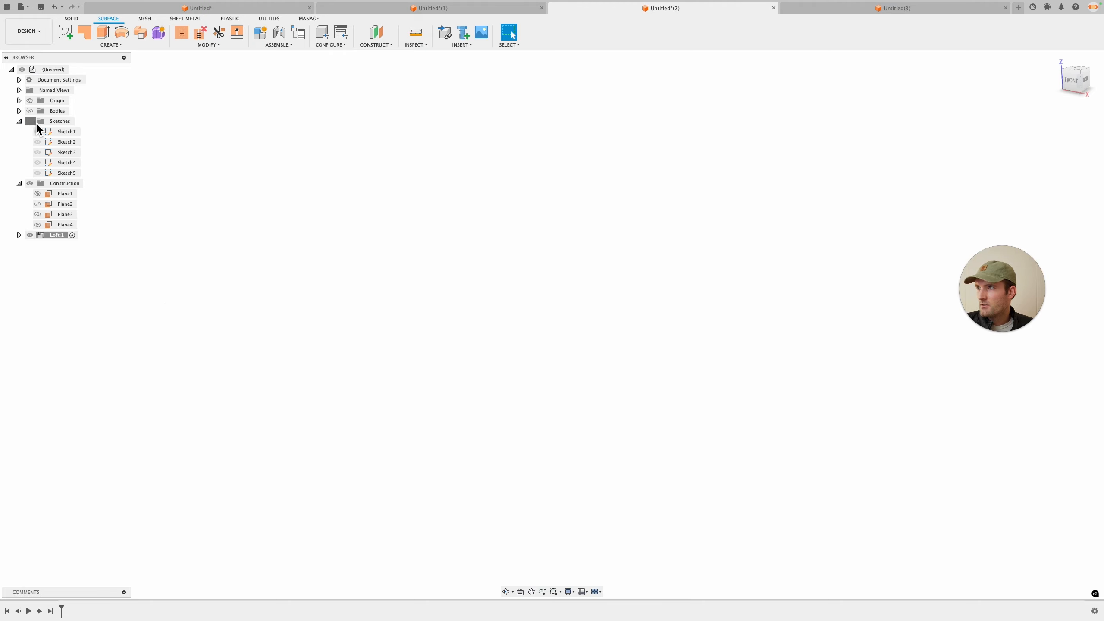
{"action": "left_click", "coordinate": [41, 154]}
{"action": "left_click", "coordinate": [39, 163]}
{"action": "left_click", "coordinate": [39, 174]}
{"action": "mouse_move", "coordinate": [436, 203]}
{"action": "middle_mouse_down", "text": "shift"}
{"action": "mouse_move", "coordinate": [469, 251]}
{"action": "mouse_move", "coordinate": [434, 224]}
{"action": "mouse_move", "coordinate": [431, 283]}
{"action": "mouse_move", "coordinate": [448, 292]}
{"action": "middle_mouse_up", "text": "shift"}
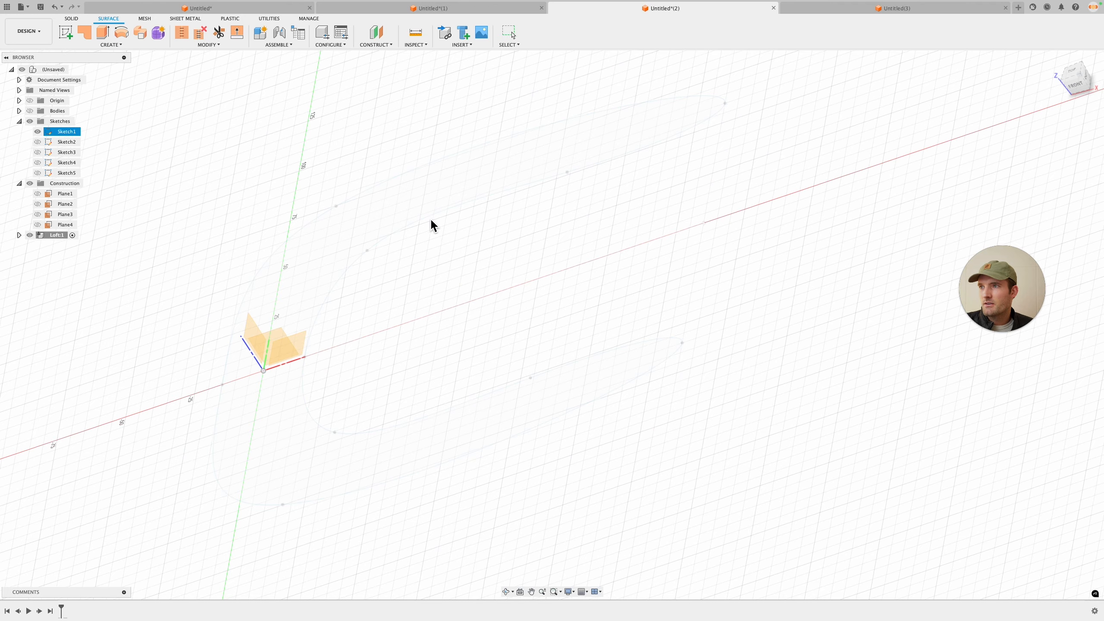
{"action": "left_click", "coordinate": [440, 184]}
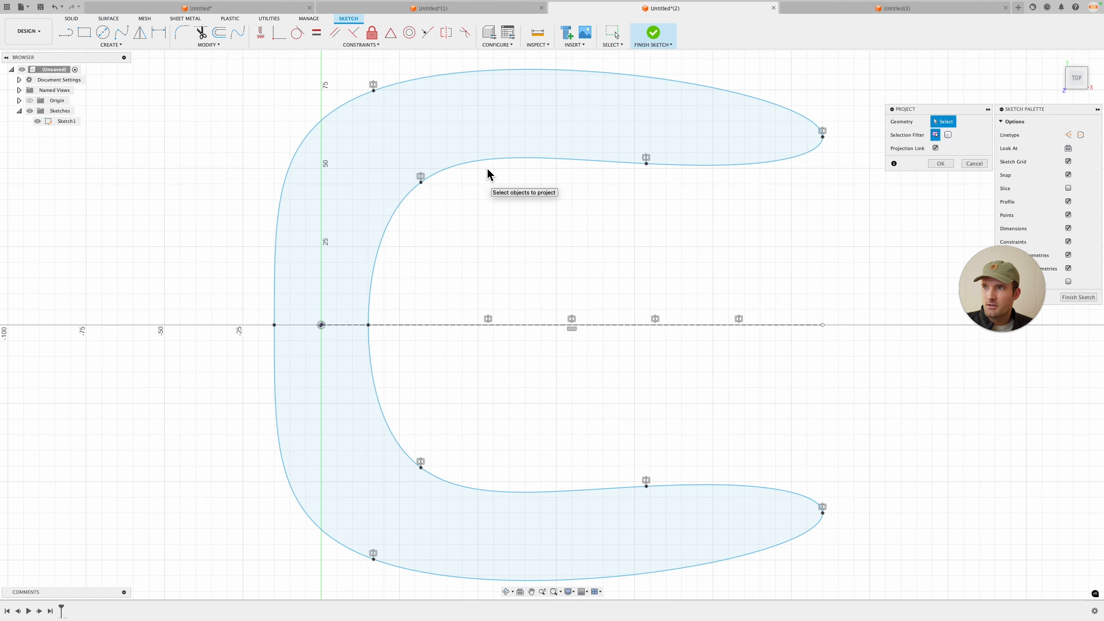
{"action": "left_click", "coordinate": [940, 163]}
{"action": "key", "text": "super+z"}
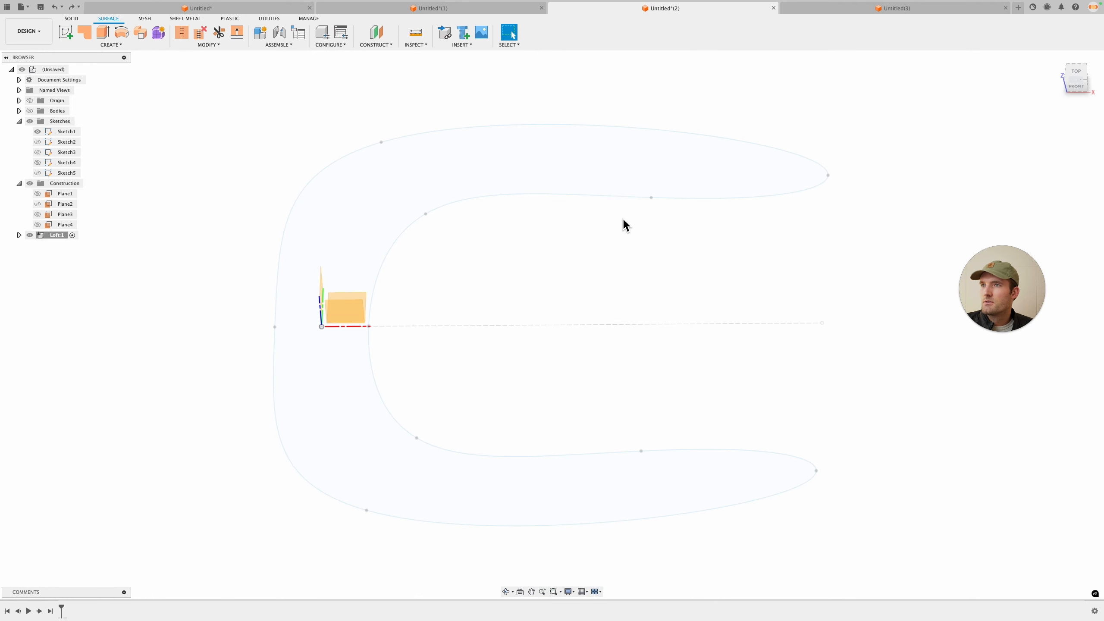
Step: Sketch on the ground plane and project the C-shaped outline into the sketch
{"action": "left_click", "coordinate": [71, 19]}
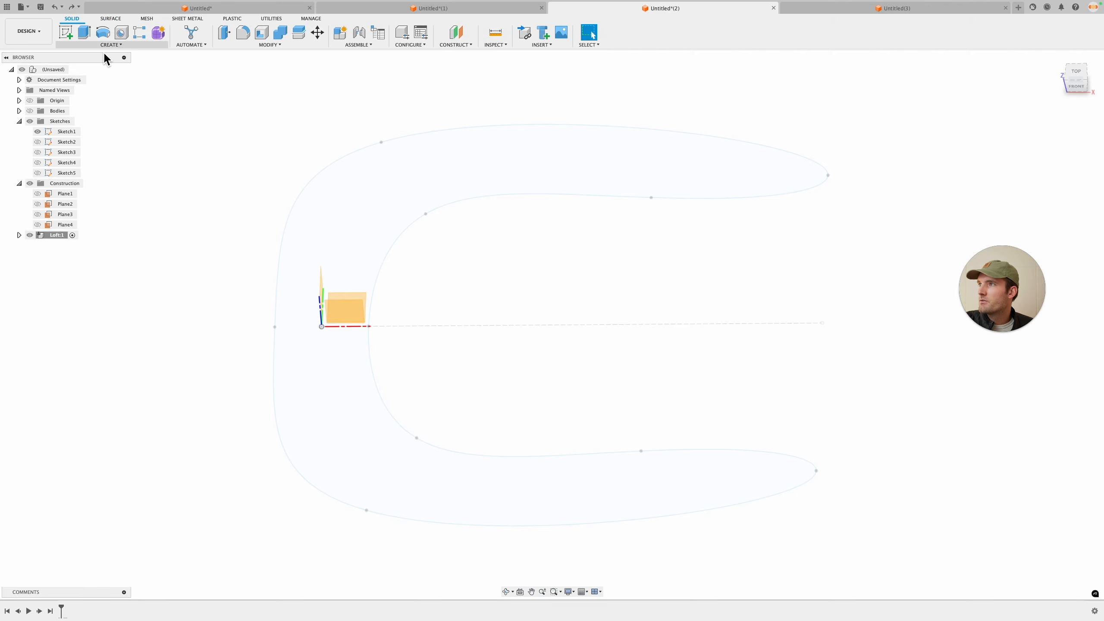
{"action": "left_click", "coordinate": [109, 47]}
{"action": "left_click", "coordinate": [102, 63]}
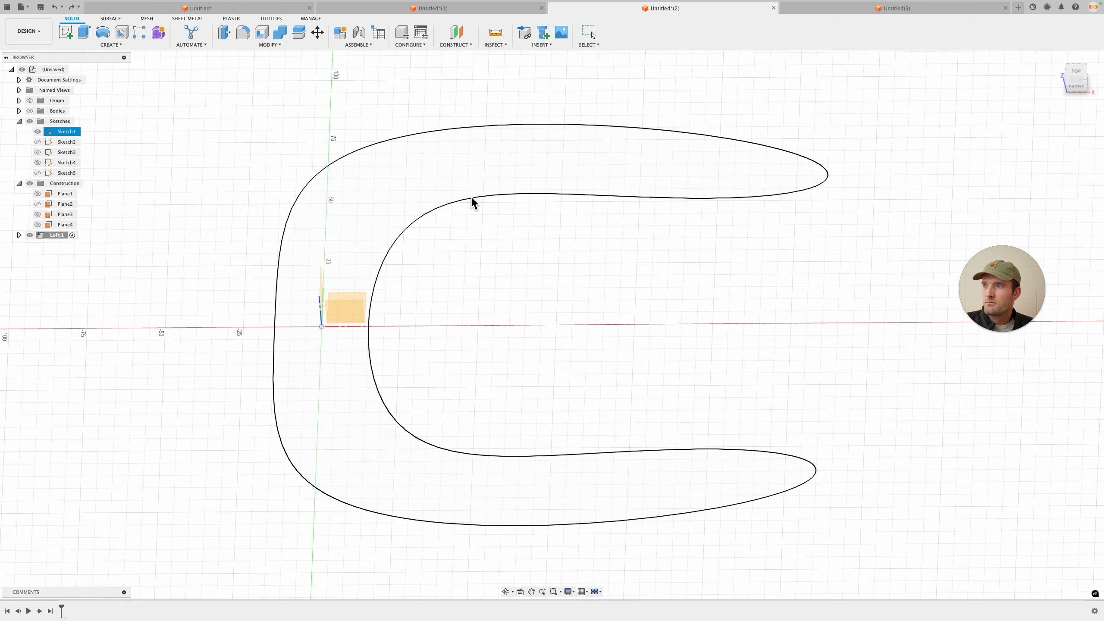
{"action": "left_click", "coordinate": [471, 196]}
{"action": "left_click", "coordinate": [1079, 297]}
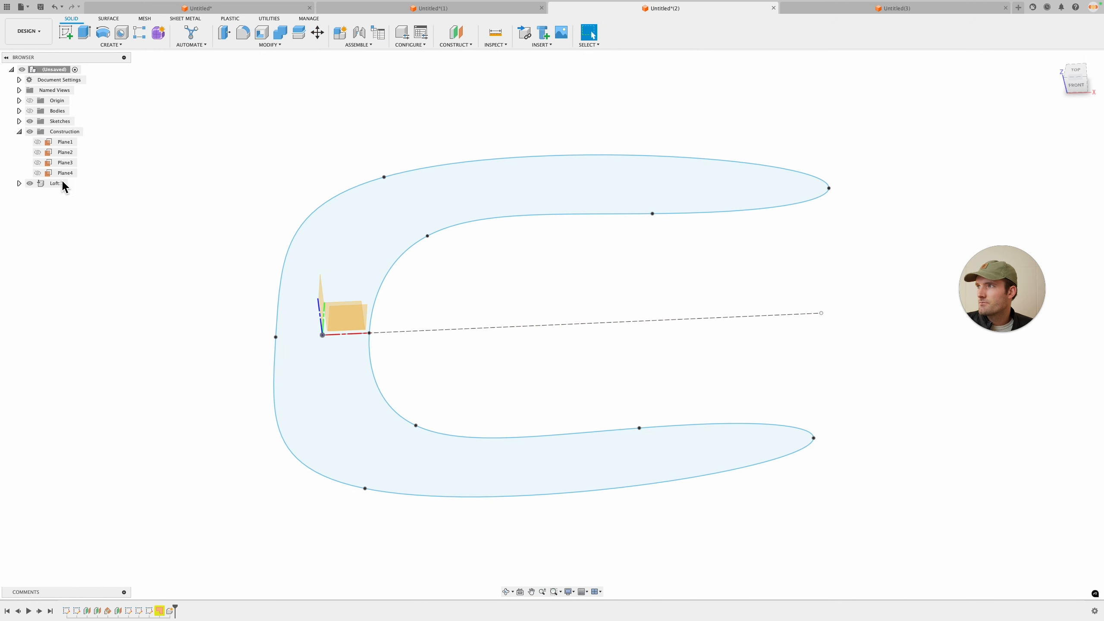
{"action": "left_click", "coordinate": [350, 310]}
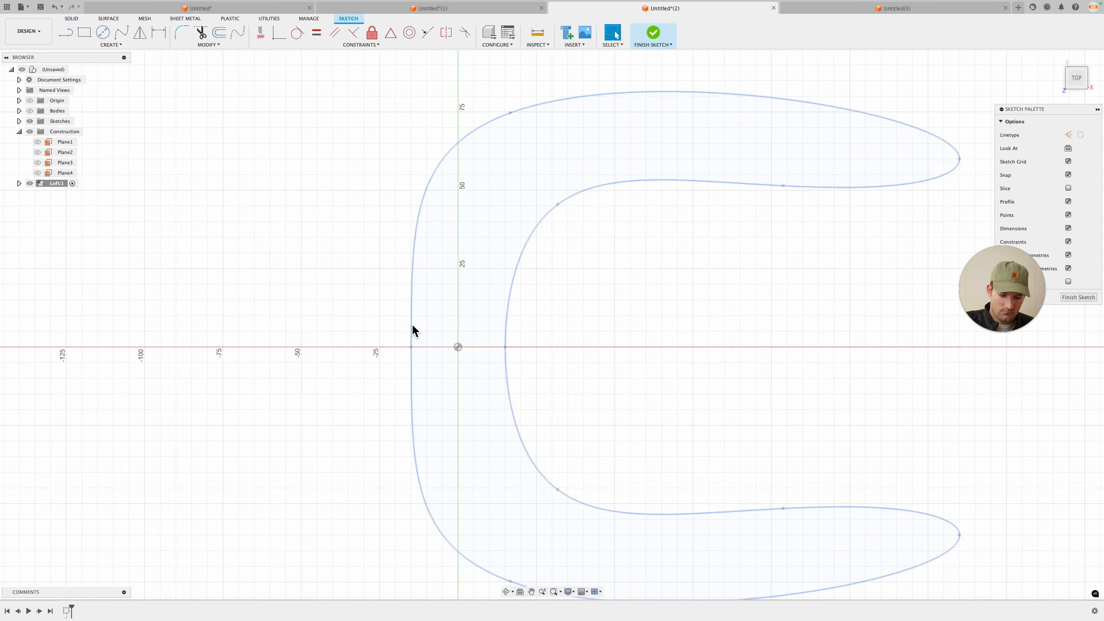
{"action": "key", "text": "p"}
{"action": "left_click", "coordinate": [411, 323]}
{"action": "left_click", "coordinate": [943, 164]}
{"action": "middle_click_drag", "start_coordinate": [804, 361], "coordinate": [811, 263], "text": "shift"}
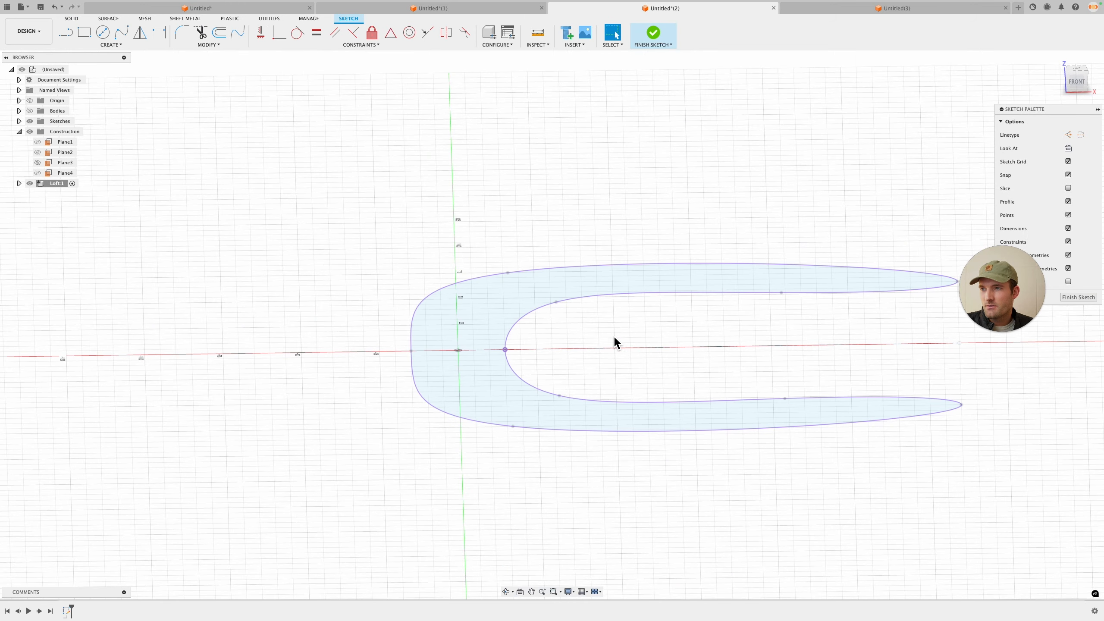
{"action": "mouse_move", "coordinate": [639, 311]}
{"action": "middle_mouse_down", "text": "shift"}
{"action": "mouse_move", "coordinate": [677, 335]}
{"action": "mouse_move", "coordinate": [685, 260]}
{"action": "mouse_move", "coordinate": [726, 365]}
{"action": "mouse_move", "coordinate": [608, 397]}
{"action": "mouse_move", "coordinate": [427, 224]}
{"action": "middle_mouse_up", "text": "shift"}
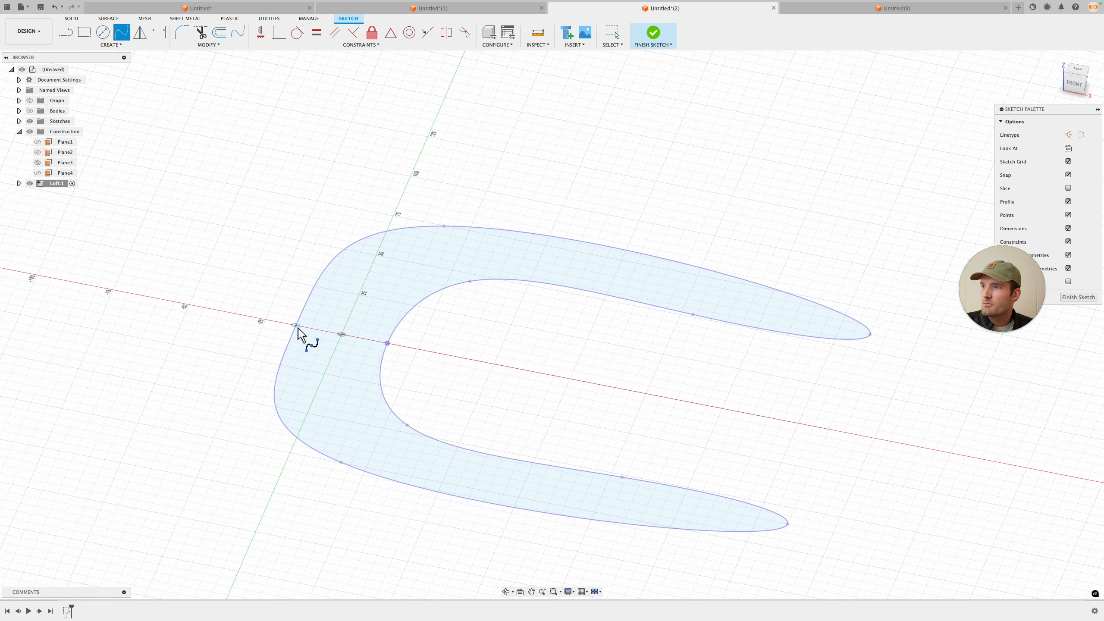
{"action": "left_click", "coordinate": [1082, 307]}
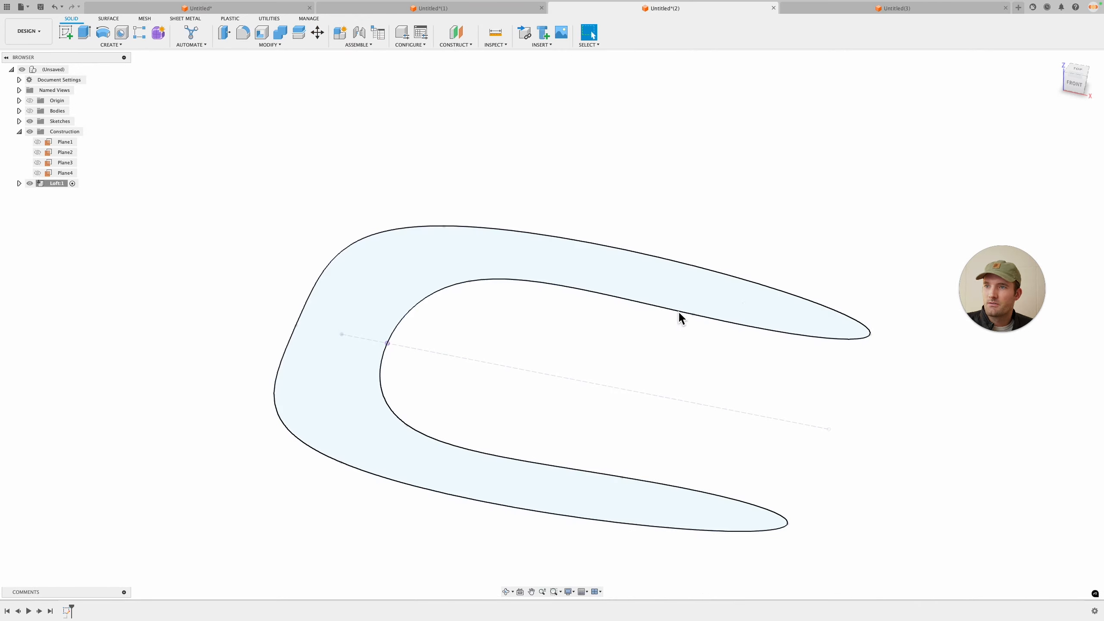
Step: Edit the outline sketch and draw a spline from the origin along the middle of the upper arm past its tip
{"action": "middle_click_drag", "start_coordinate": [313, 323], "coordinate": [449, 359], "text": "shift"}
{"action": "middle_click_drag", "start_coordinate": [727, 402], "coordinate": [790, 366], "text": "shift"}
{"action": "middle_click_drag", "start_coordinate": [909, 202], "coordinate": [924, 173], "text": "shift"}
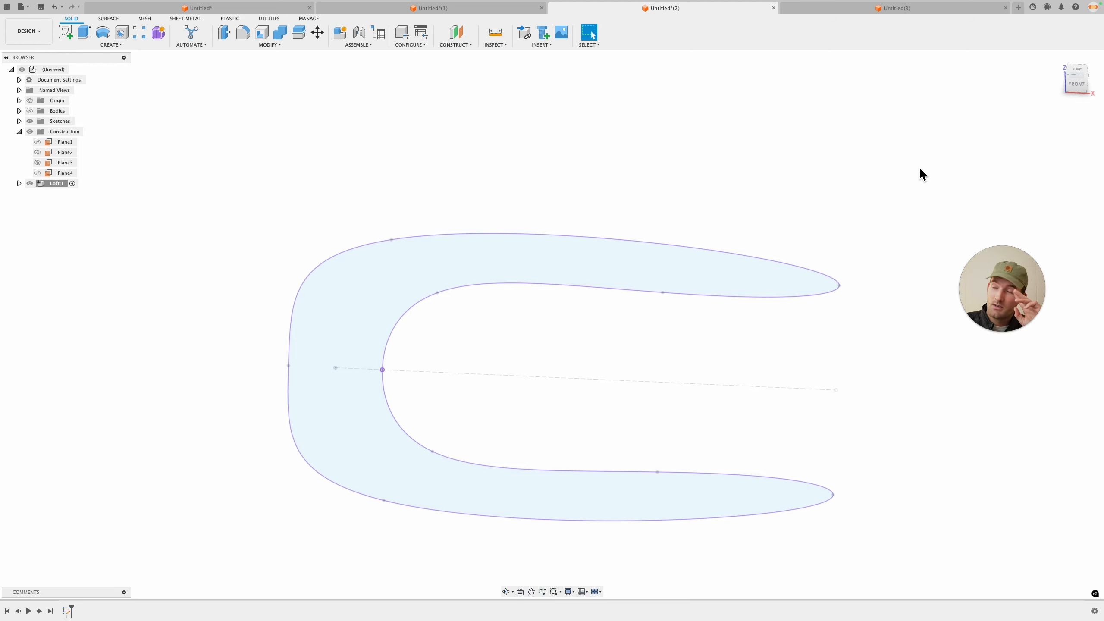
{"action": "right_click", "coordinate": [68, 611]}
{"action": "left_click", "coordinate": [114, 498]}
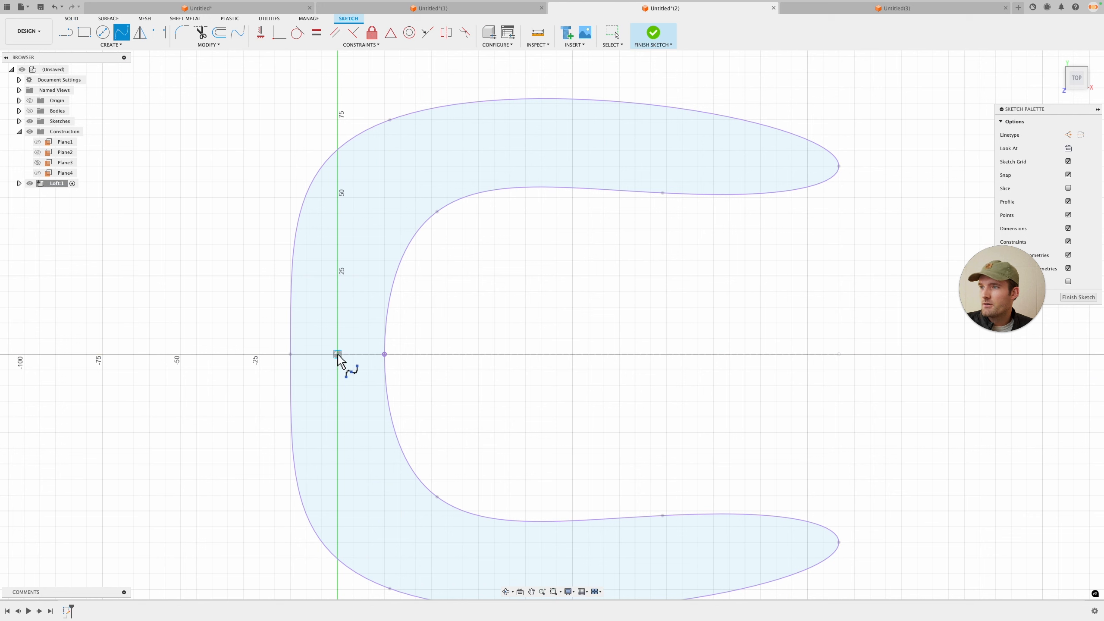
{"action": "left_click", "coordinate": [579, 144]}
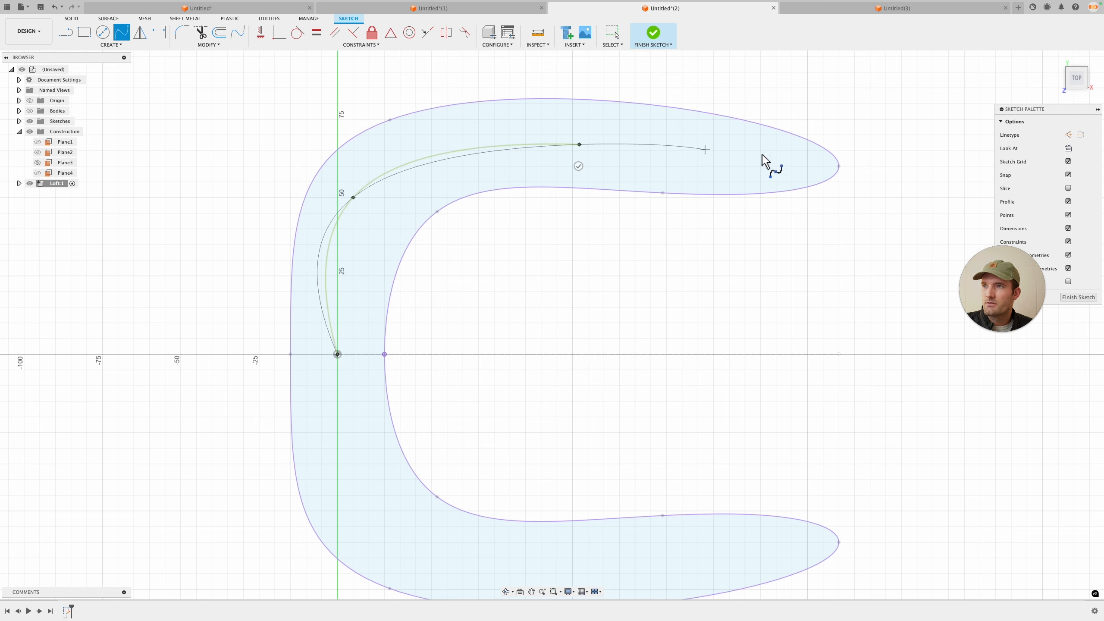
{"action": "left_click", "coordinate": [969, 174]}
{"action": "left_click", "coordinate": [969, 195]}
{"action": "middle_click_drag", "start_coordinate": [847, 218], "coordinate": [759, 243]}
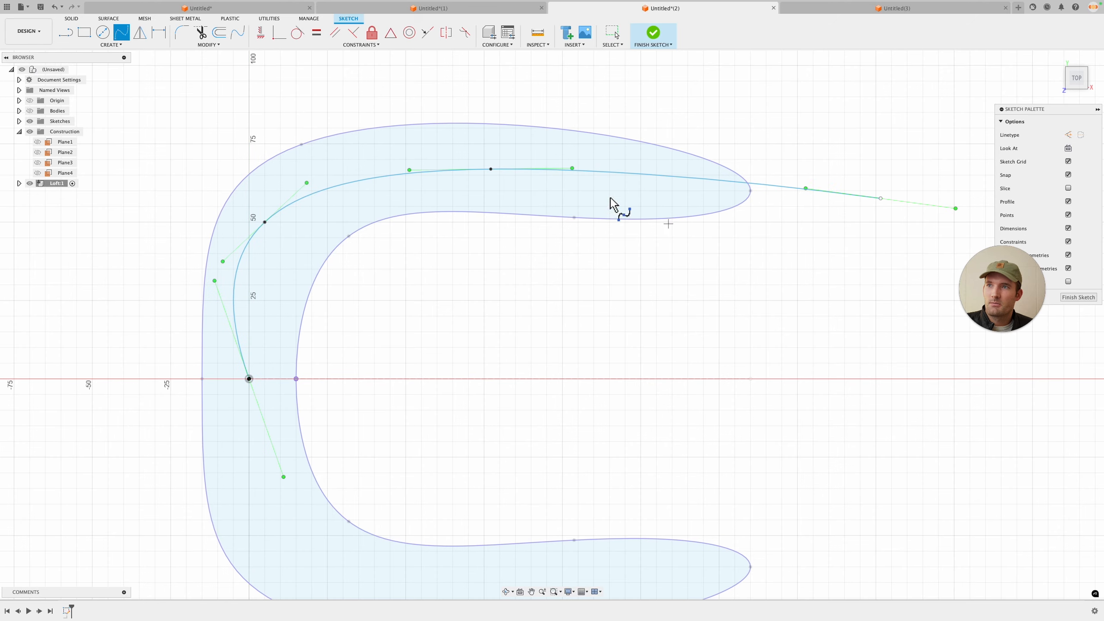
{"action": "key", "text": "Escape"}
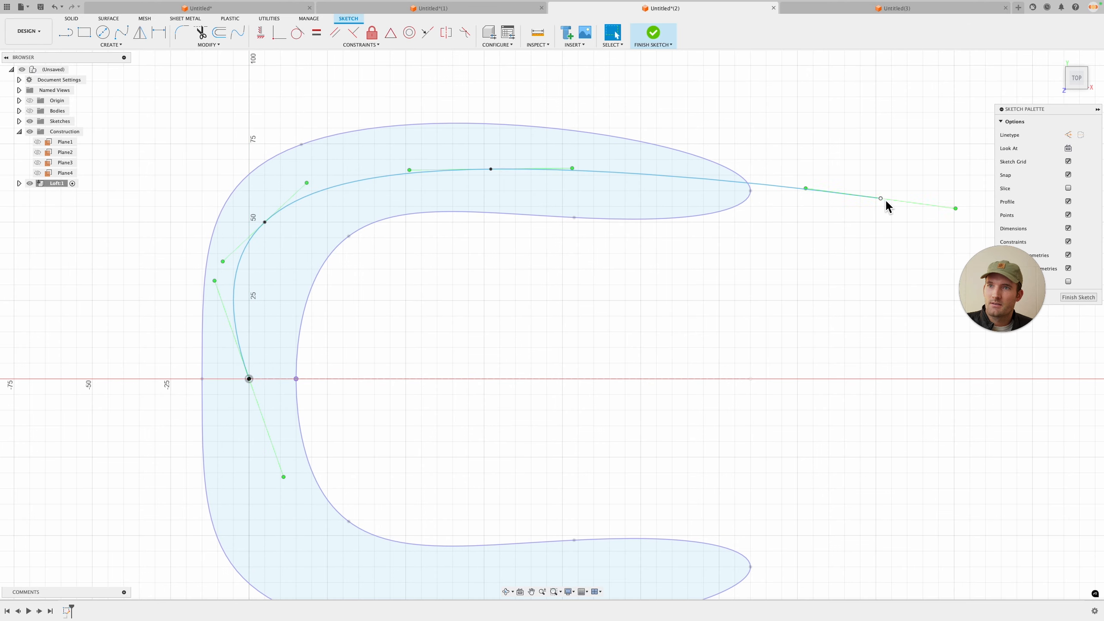
Step: Adjust the spline's points and end point to smooth its path along the arm
{"action": "left_click_drag", "start_coordinate": [885, 201], "coordinate": [902, 201]}
{"action": "left_click_drag", "start_coordinate": [494, 171], "coordinate": [539, 172]}
{"action": "left_click_drag", "start_coordinate": [266, 223], "coordinate": [307, 204]}
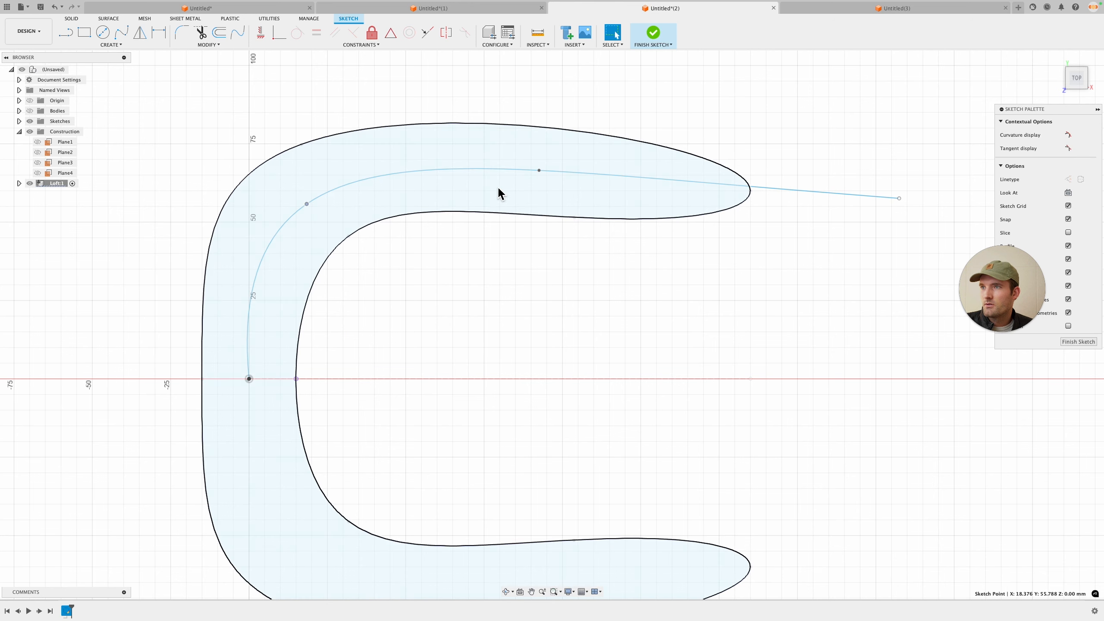
{"action": "left_click_drag", "start_coordinate": [899, 198], "coordinate": [909, 203]}
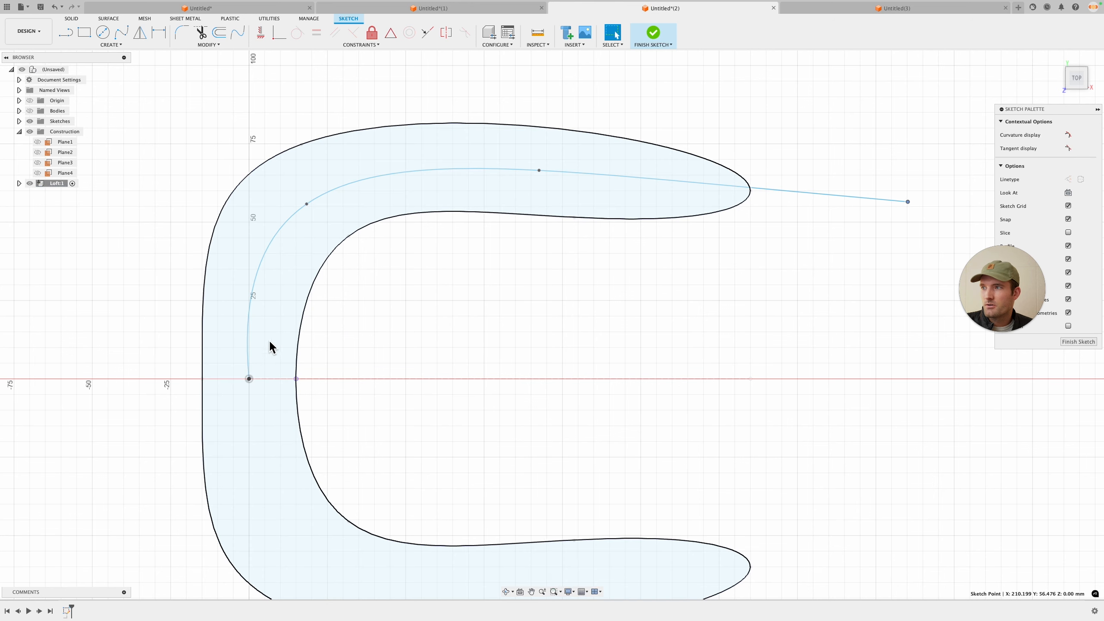
{"action": "scroll", "coordinate": [252, 383], "scroll_direction": "up", "scroll_amount": 1}
{"action": "key", "text": "Escape"}
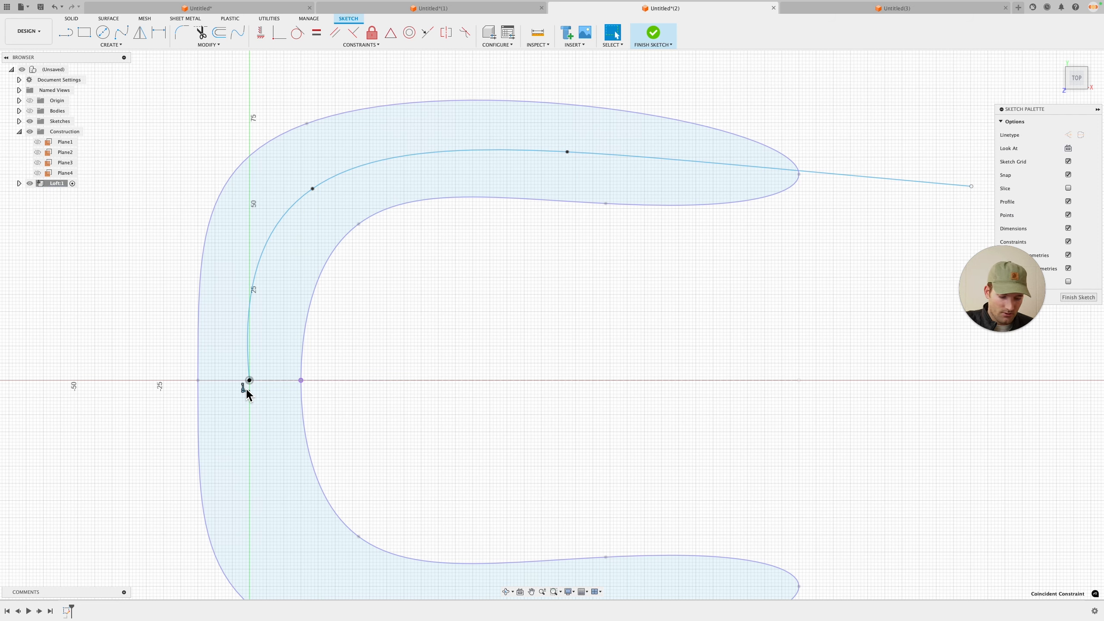
Step: Move the spline's start point up off the origin along the vertical axis
{"action": "mouse_move", "coordinate": [251, 382]}
{"action": "left_mouse_down"}
{"action": "mouse_move", "coordinate": [251, 354]}
{"action": "mouse_move", "coordinate": [271, 347]}
{"action": "left_mouse_up"}
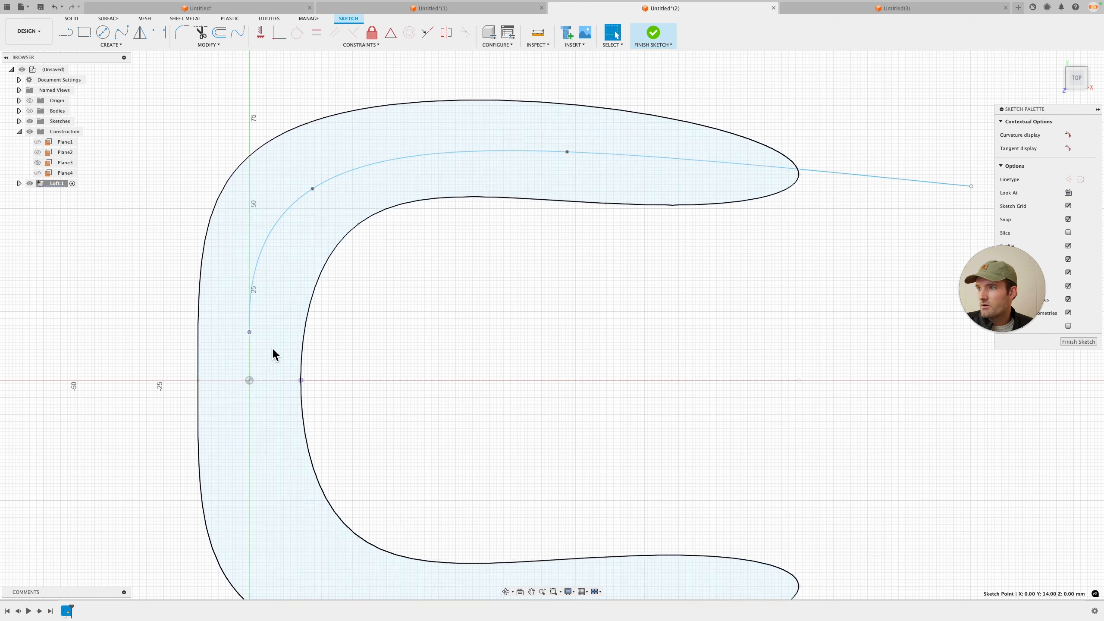
{"action": "left_click", "coordinate": [519, 373]}
{"action": "middle_click_drag", "start_coordinate": [412, 370], "coordinate": [488, 365]}
Step: Draw a vertical line from the origin up to the spline's start point
{"action": "key", "text": "l"}
{"action": "scroll", "coordinate": [295, 362], "scroll_direction": "up", "scroll_amount": 3}
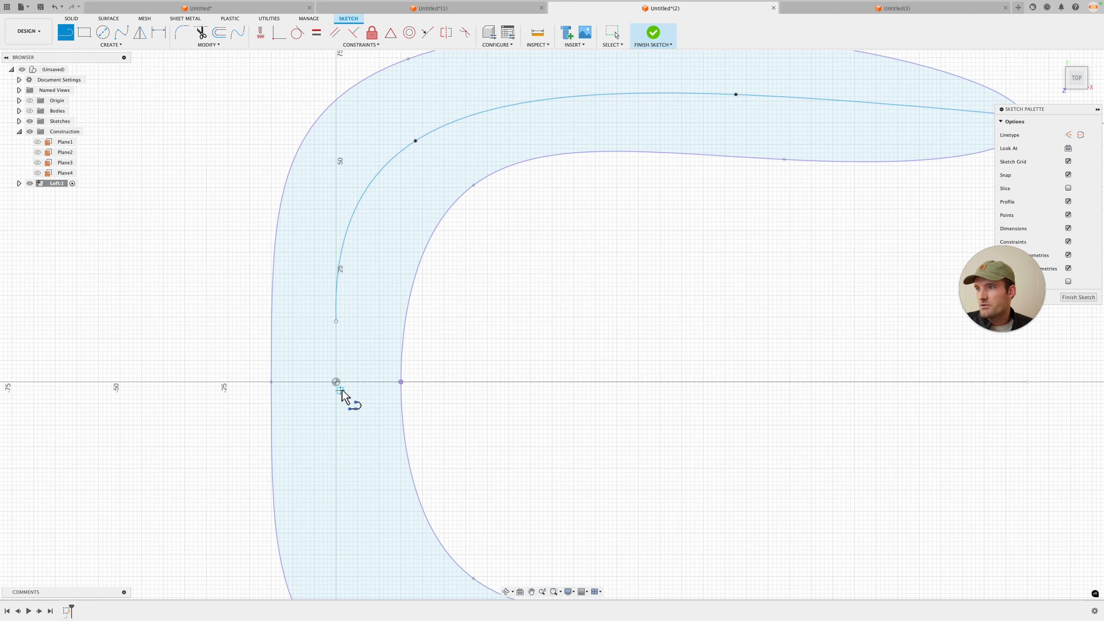
{"action": "left_click", "coordinate": [336, 382]}
{"action": "left_click", "coordinate": [337, 322]}
{"action": "scroll", "coordinate": [340, 325], "scroll_direction": "up", "scroll_amount": 2}
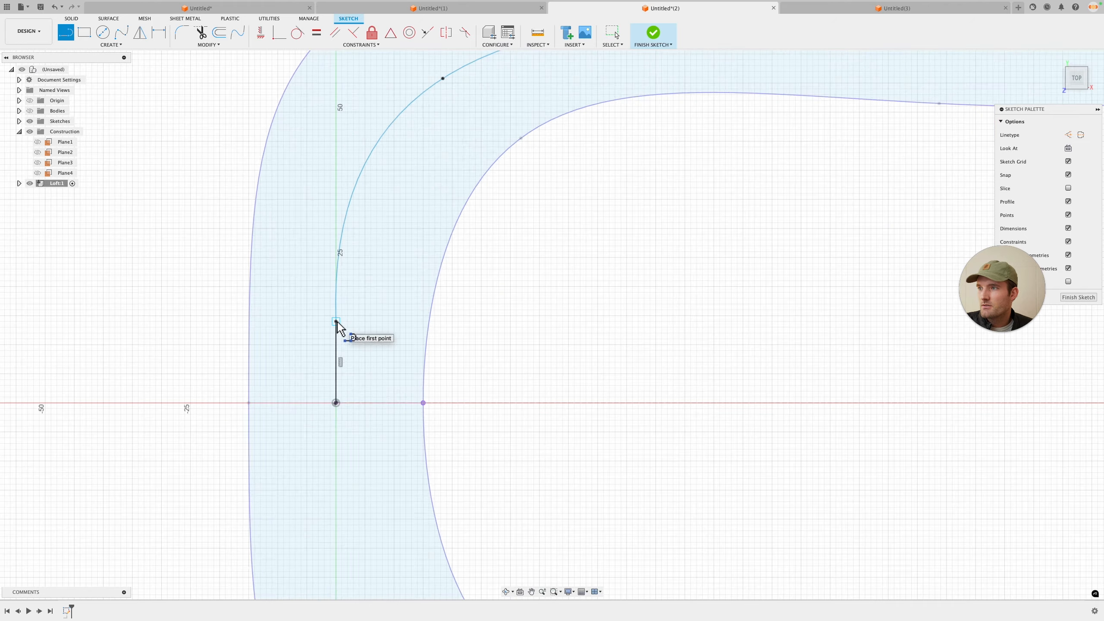
{"action": "key", "text": "Escape"}
Step: Constrain the spline's start tangent handle to be collinear with the vertical line
{"action": "left_click", "coordinate": [337, 309]}
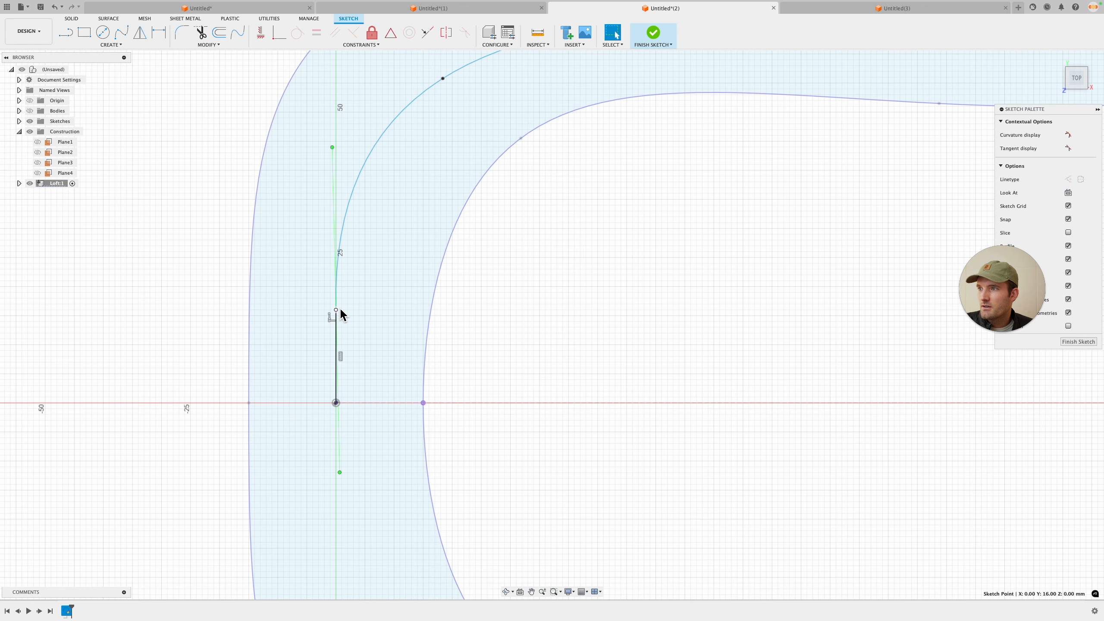
{"action": "scroll", "coordinate": [337, 283], "scroll_direction": "up", "scroll_amount": 1}
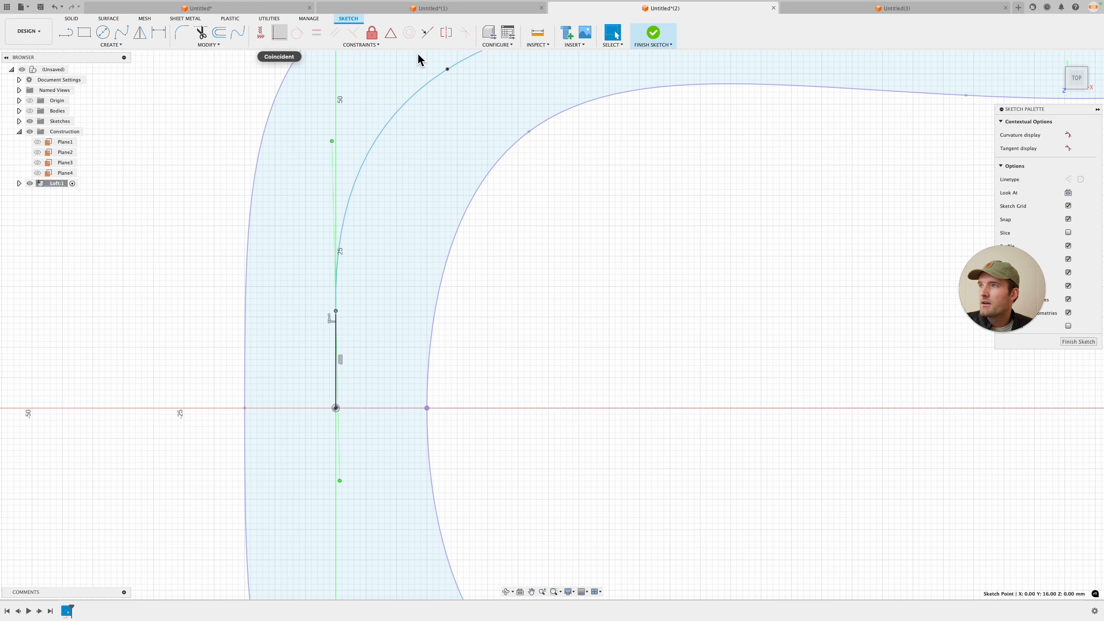
{"action": "left_click", "coordinate": [427, 32]}
{"action": "scroll", "coordinate": [339, 450], "scroll_direction": "up", "scroll_amount": 3}
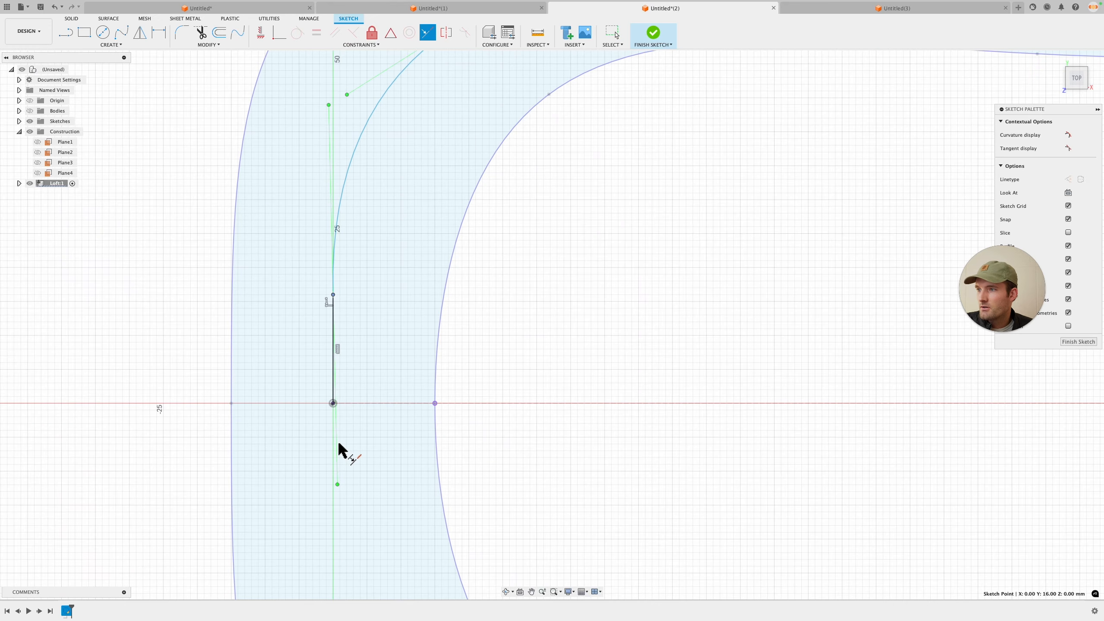
{"action": "key", "text": "Escape"}
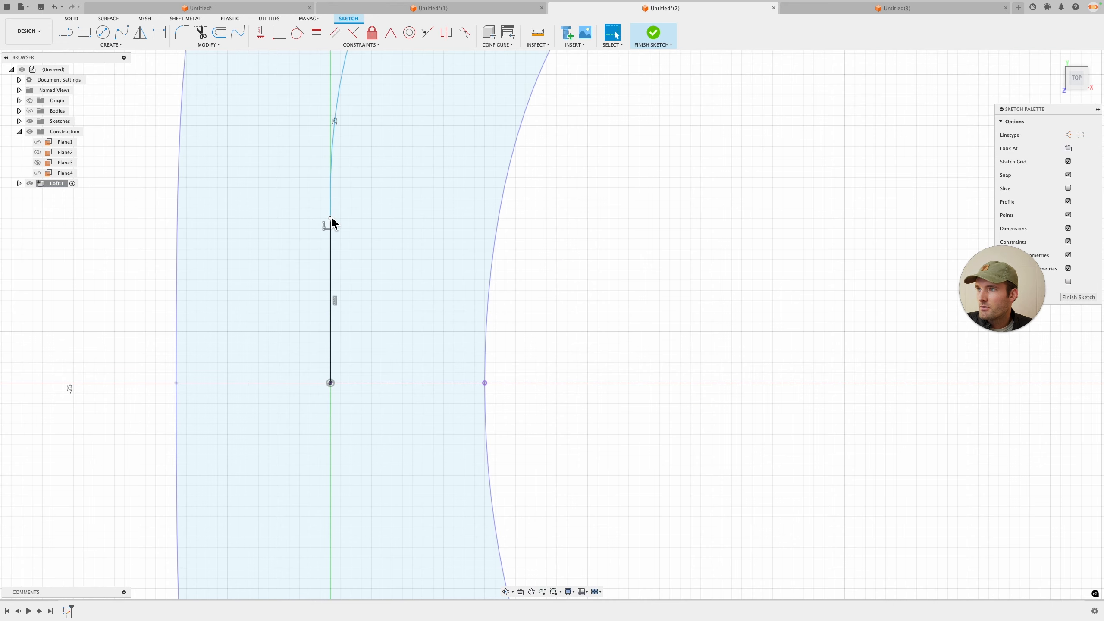
{"action": "left_click", "coordinate": [333, 383]}
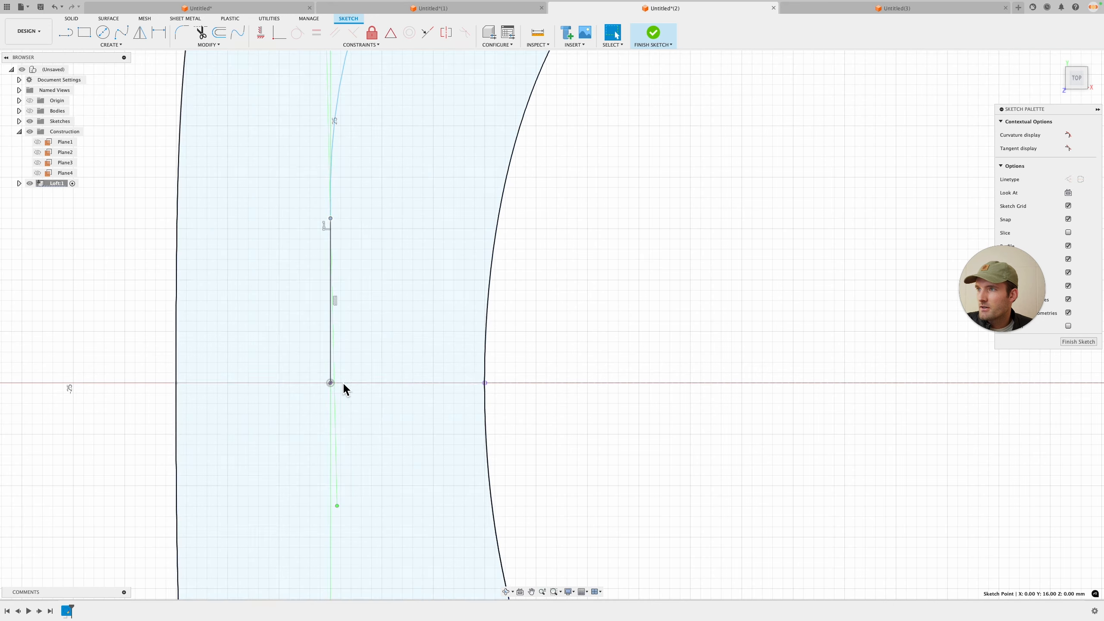
{"action": "left_click", "coordinate": [428, 33]}
{"action": "scroll", "coordinate": [300, 370], "scroll_direction": "up", "scroll_amount": 2}
{"action": "scroll", "coordinate": [343, 388], "scroll_direction": "down", "scroll_amount": 2}
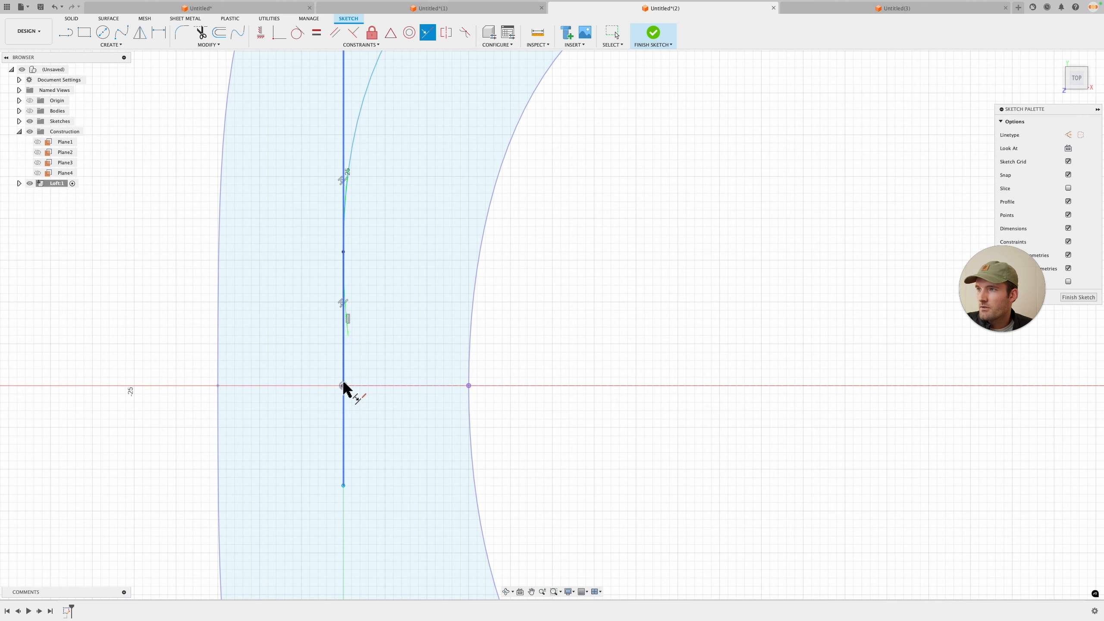
{"action": "scroll", "coordinate": [345, 344], "scroll_direction": "up", "scroll_amount": 3}
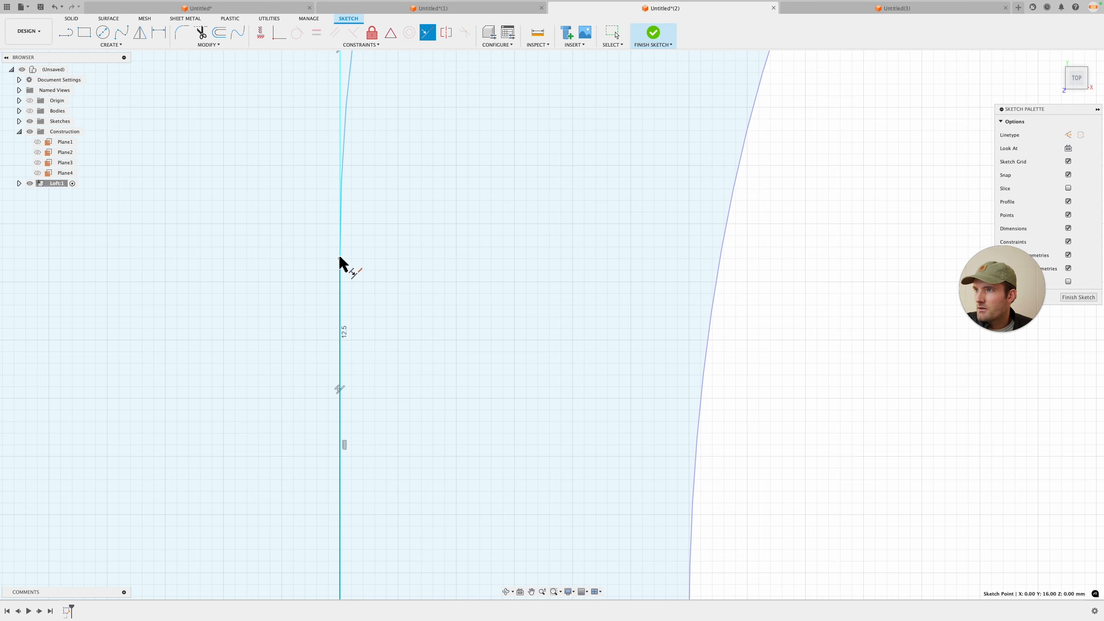
Step: Fine-tune the spine spline by adjusting its start tangent handle, its start point and its second fit point
{"action": "left_click", "coordinate": [340, 259]}
{"action": "key", "text": "Escape"}
{"action": "left_click", "coordinate": [340, 239]}
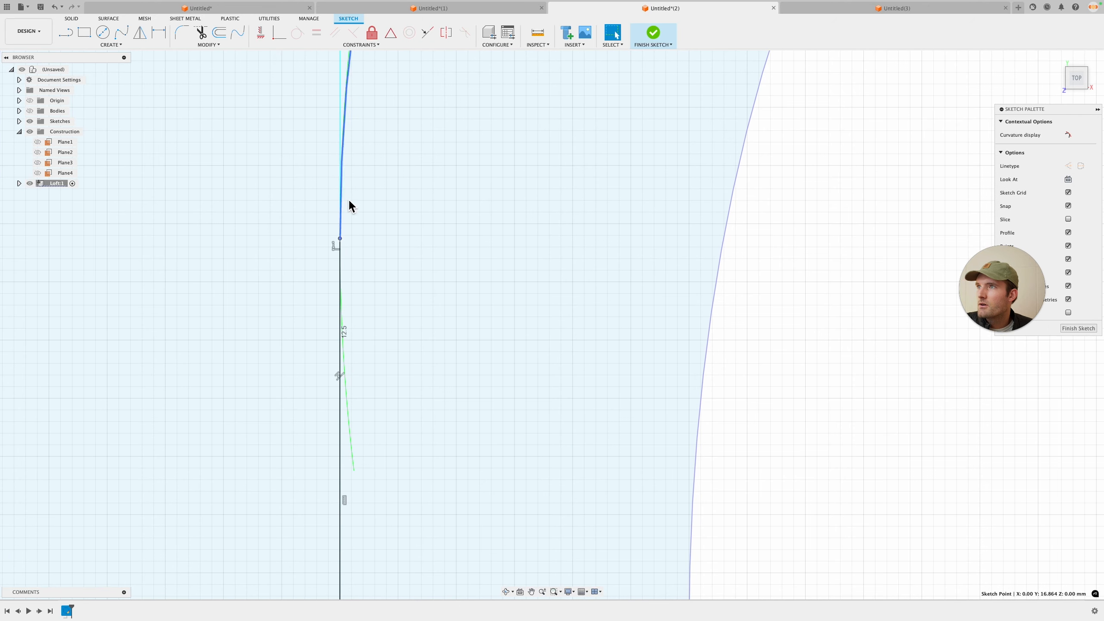
{"action": "left_click", "coordinate": [341, 241]}
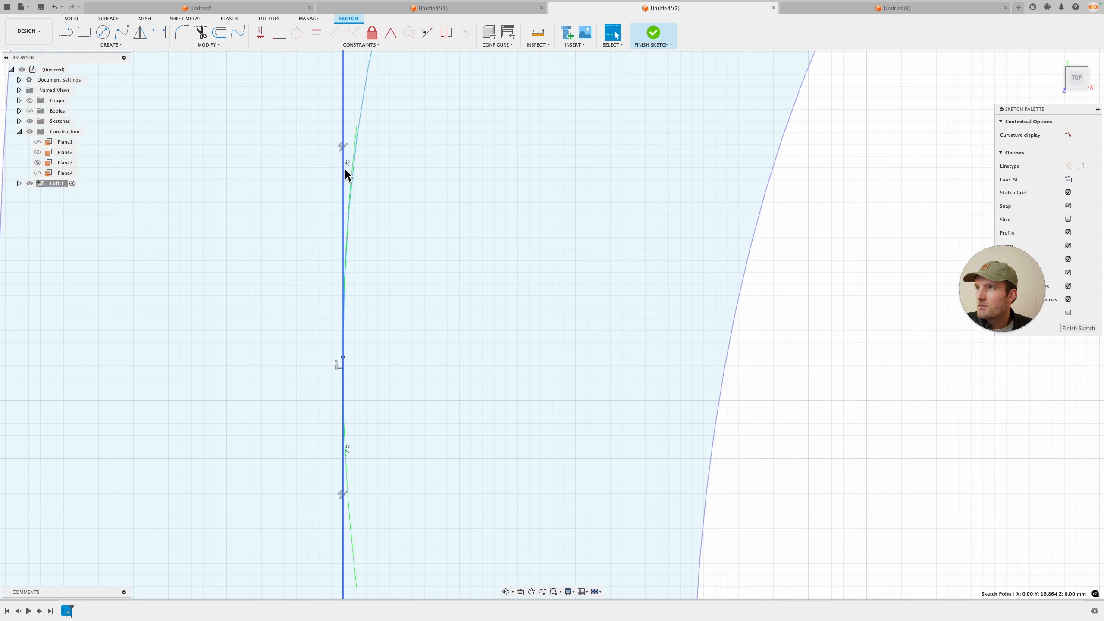
{"action": "scroll", "coordinate": [369, 505], "scroll_direction": "down", "scroll_amount": 3}
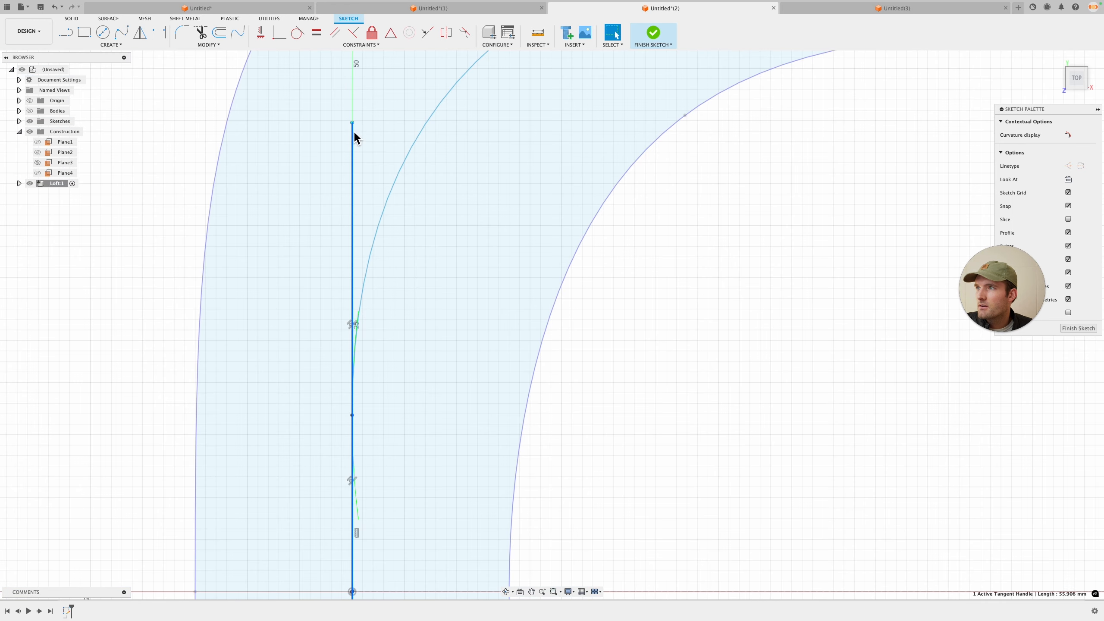
{"action": "left_click_drag", "start_coordinate": [353, 123], "coordinate": [352, 131]}
{"action": "left_click_drag", "start_coordinate": [352, 415], "coordinate": [349, 356]}
{"action": "scroll", "coordinate": [349, 358], "scroll_direction": "down", "scroll_amount": 4}
{"action": "left_click", "coordinate": [598, 387]}
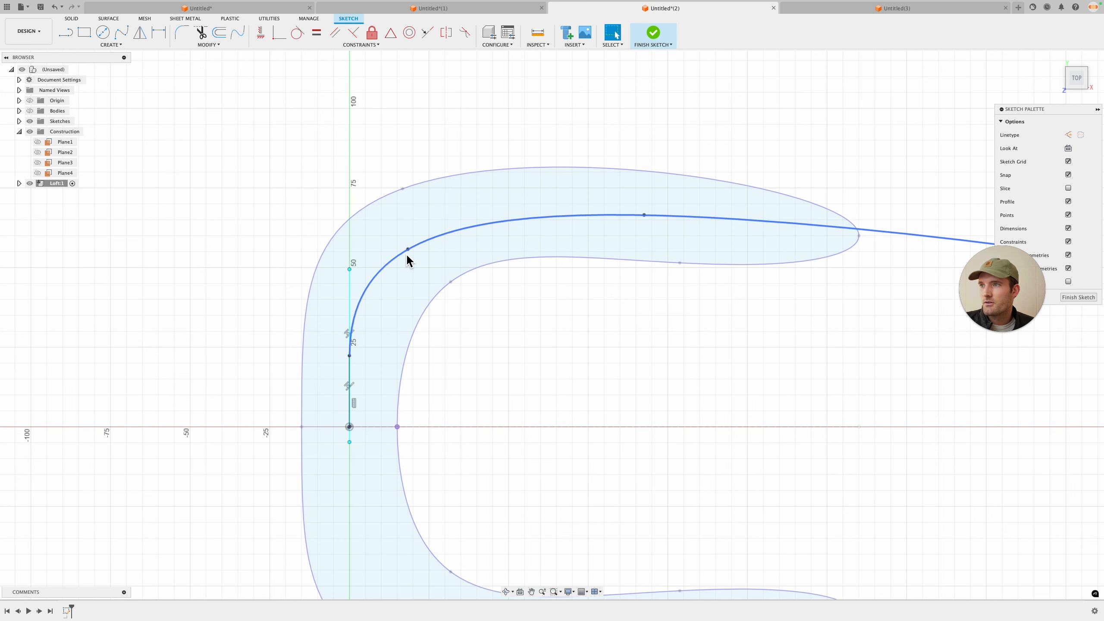
{"action": "left_click_drag", "start_coordinate": [408, 250], "coordinate": [410, 245]}
{"action": "left_click", "coordinate": [547, 419]}
{"action": "middle_click_drag", "start_coordinate": [547, 419], "coordinate": [549, 394], "text": "shift"}
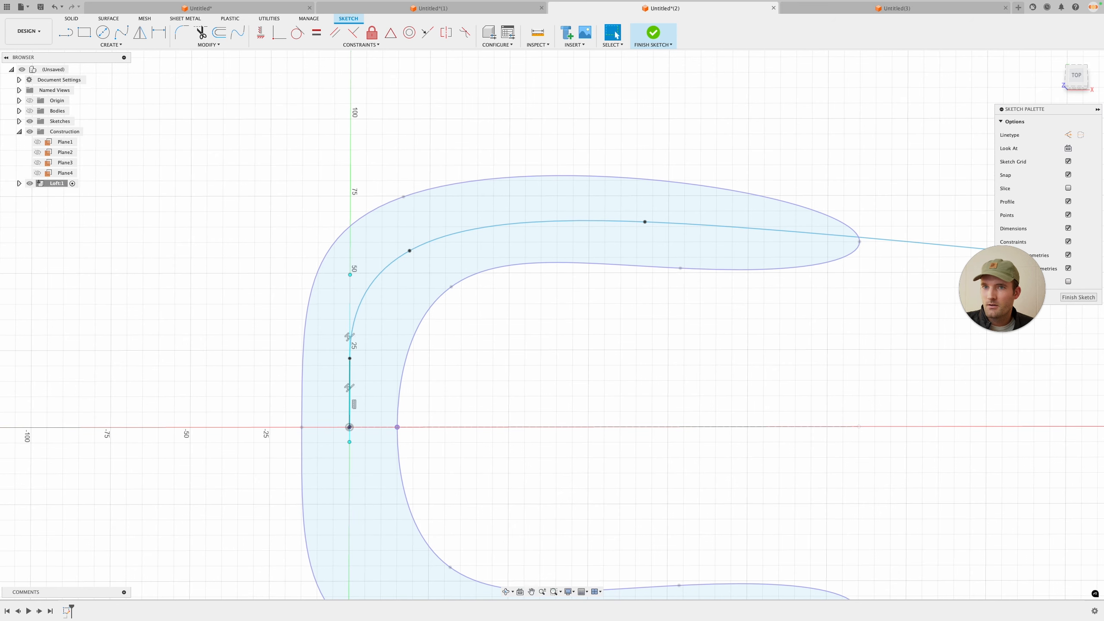
Step: Finish the sketch and start a new sketch on the construction plane at the spine's start
{"action": "left_click", "coordinate": [1079, 299]}
{"action": "left_click", "coordinate": [66, 32]}
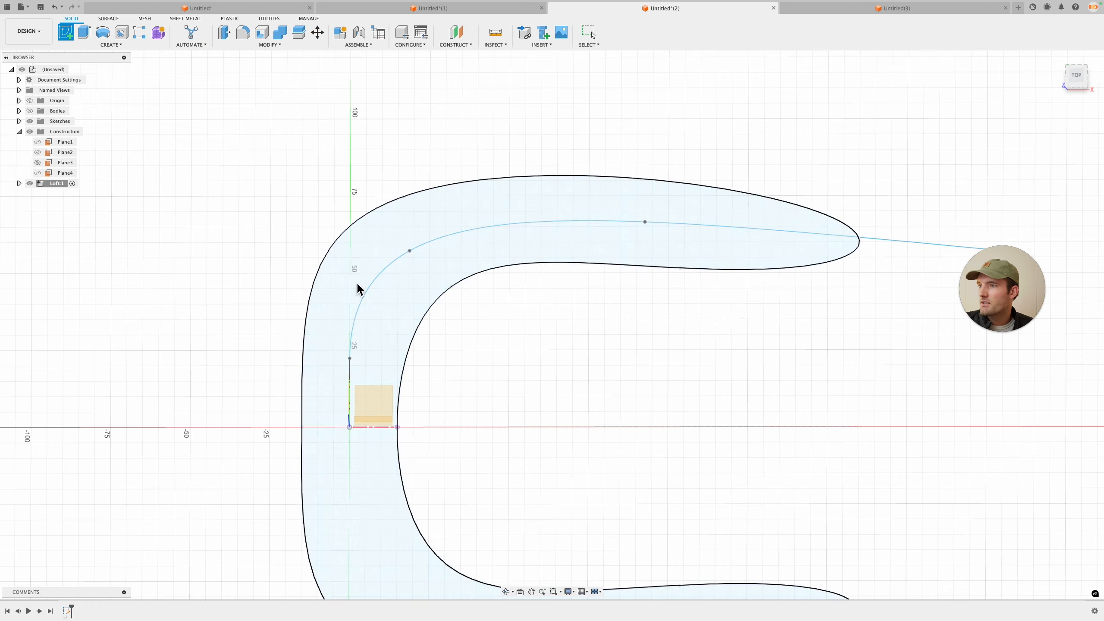
{"action": "mouse_move", "coordinate": [357, 289]}
{"action": "middle_mouse_down", "text": "shift"}
{"action": "mouse_move", "coordinate": [448, 372]}
{"action": "mouse_move", "coordinate": [382, 424]}
{"action": "mouse_move", "coordinate": [448, 390]}
{"action": "mouse_move", "coordinate": [384, 420]}
{"action": "middle_mouse_up", "text": "shift"}
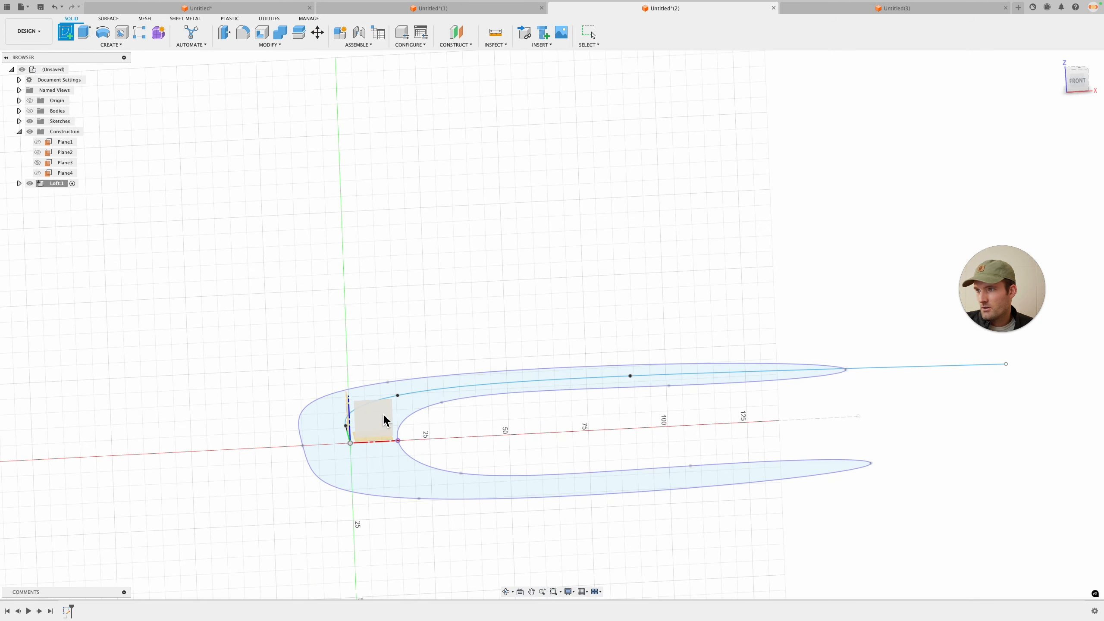
{"action": "left_click", "coordinate": [384, 420]}
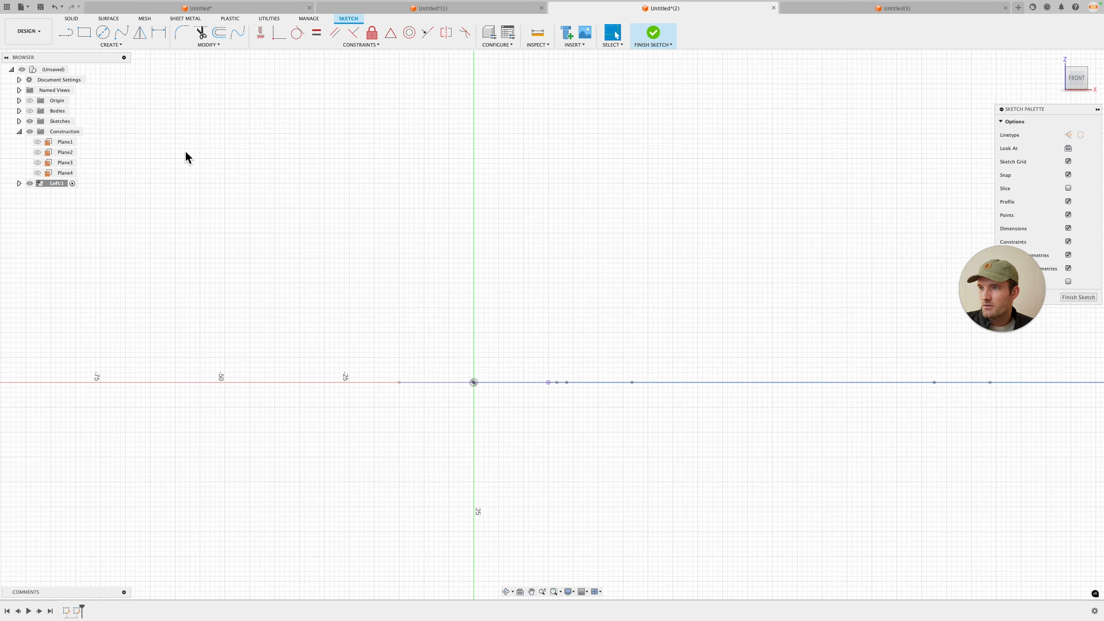
Step: Sketch a three-point spline arch over the origin for the buckle's cross-section
{"action": "left_click", "coordinate": [125, 37]}
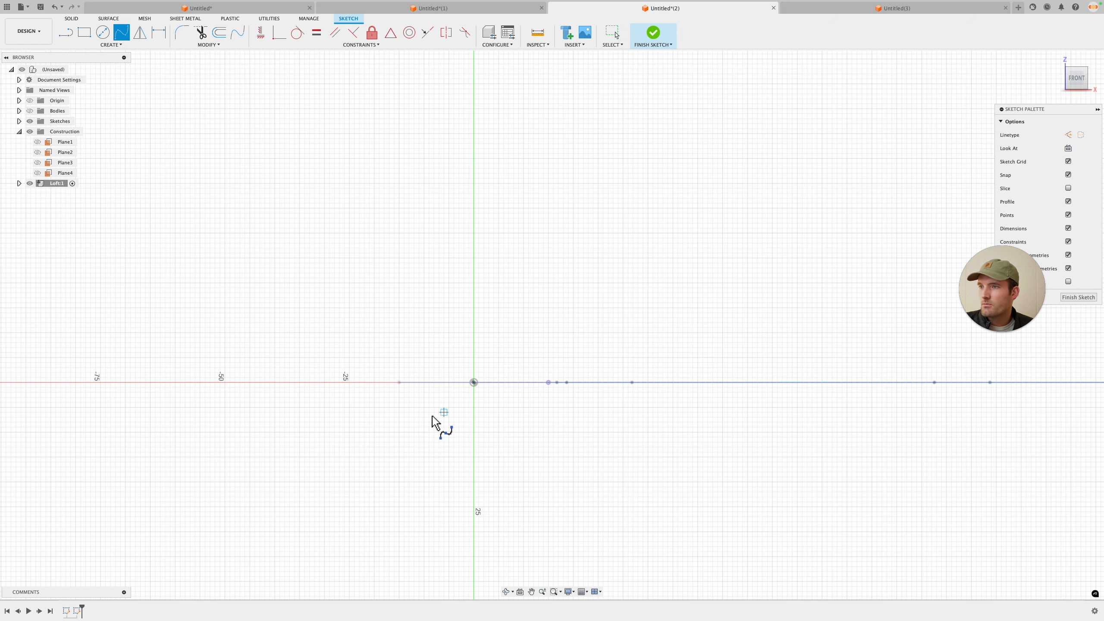
{"action": "mouse_move", "coordinate": [402, 421]}
{"action": "middle_mouse_down", "text": "shift"}
{"action": "mouse_move", "coordinate": [436, 407]}
{"action": "mouse_move", "coordinate": [402, 395]}
{"action": "middle_mouse_up", "text": "shift"}
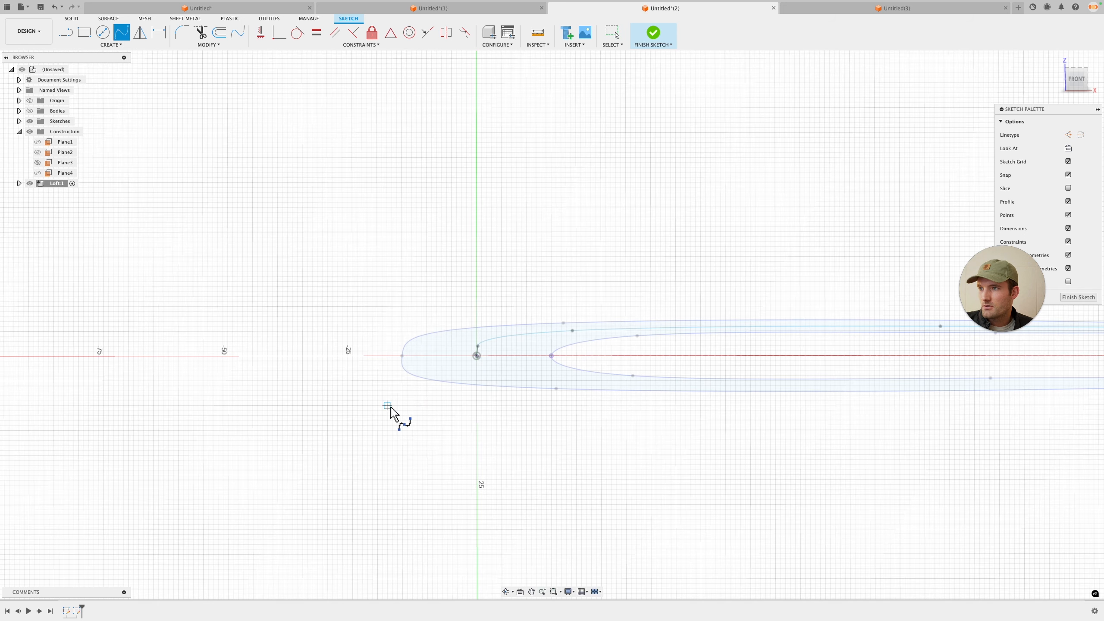
{"action": "left_click", "coordinate": [427, 316]}
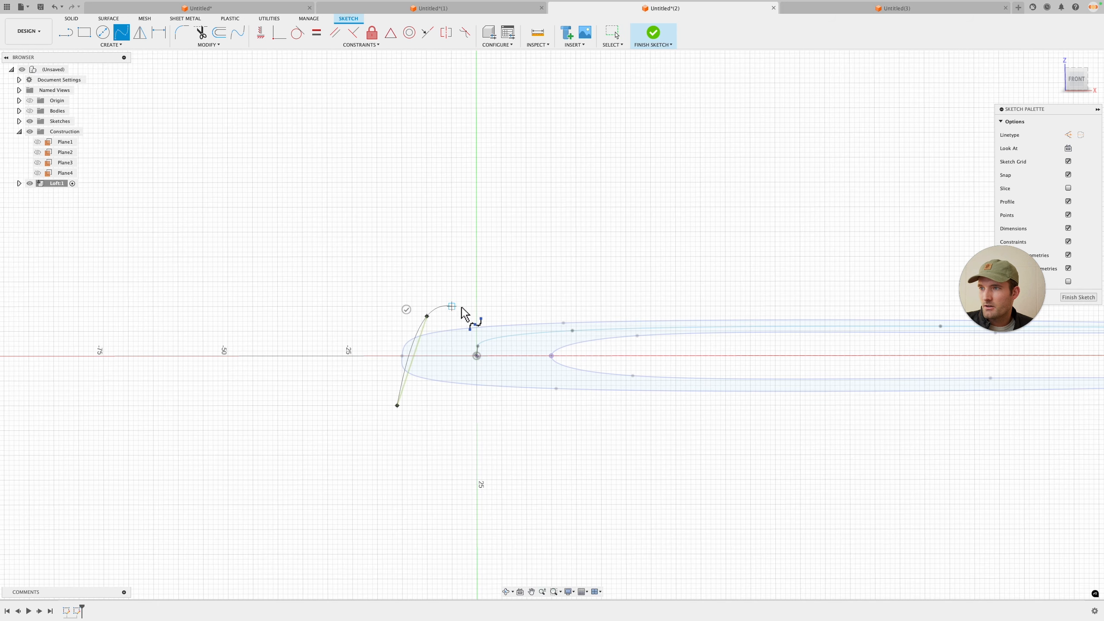
{"action": "left_click", "coordinate": [571, 385]}
{"action": "left_click", "coordinate": [586, 370]}
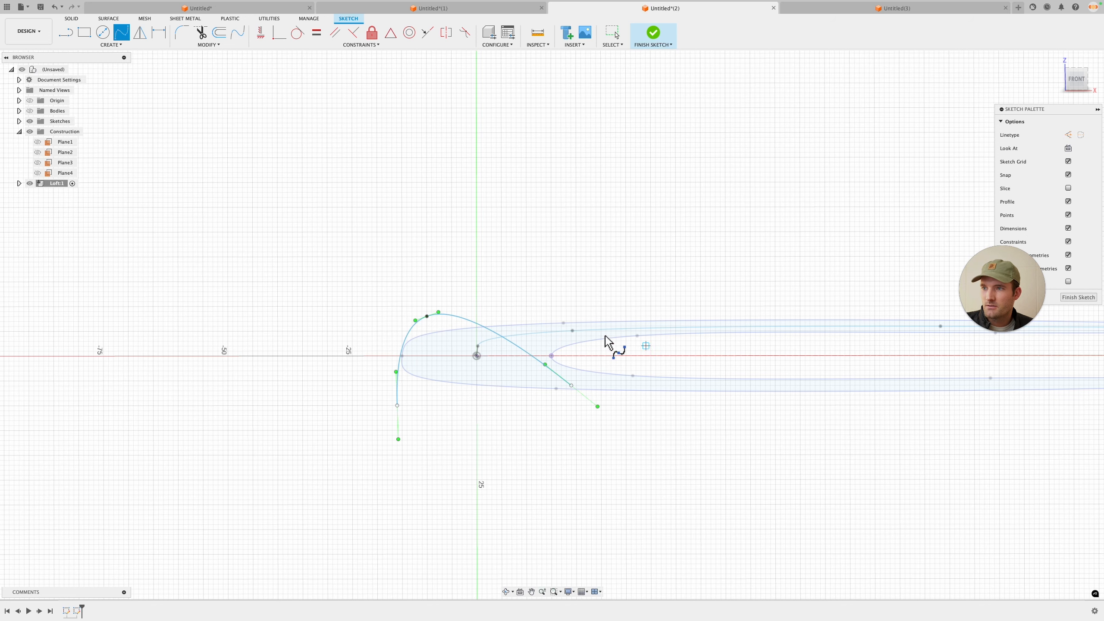
{"action": "scroll", "coordinate": [586, 332], "scroll_direction": "up", "scroll_amount": 1}
{"action": "key", "text": "Escape"}
Step: Reshape the arch, centring its peak above the origin and setting both end points about 5 mm below the axis
{"action": "left_click_drag", "start_coordinate": [417, 316], "coordinate": [467, 313]}
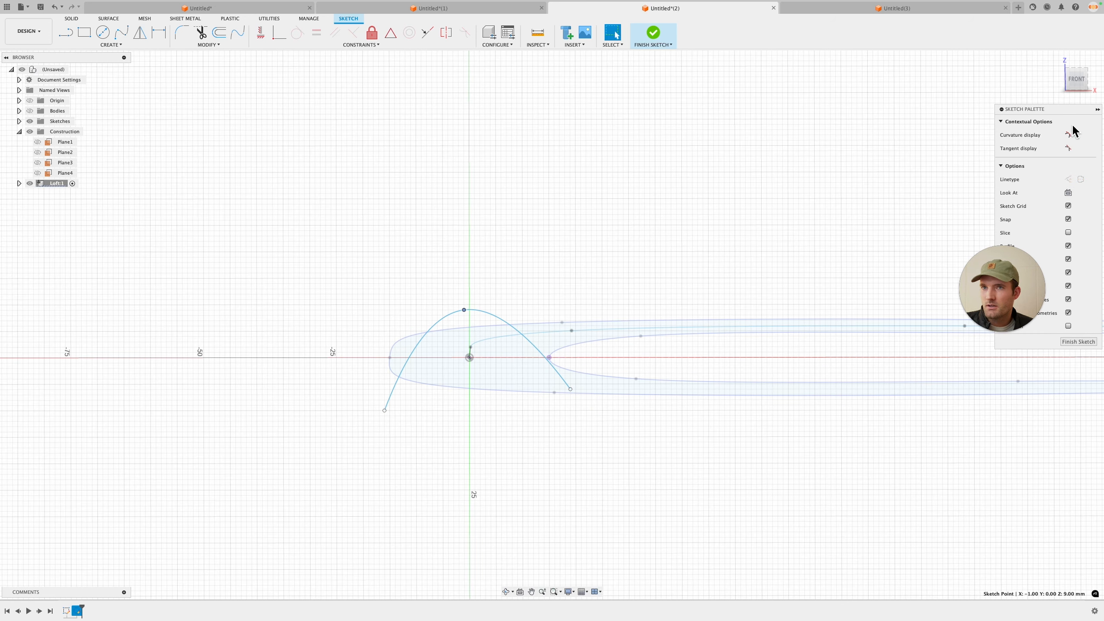
{"action": "left_click", "coordinate": [1076, 81]}
{"action": "left_click_drag", "start_coordinate": [571, 391], "coordinate": [568, 395]}
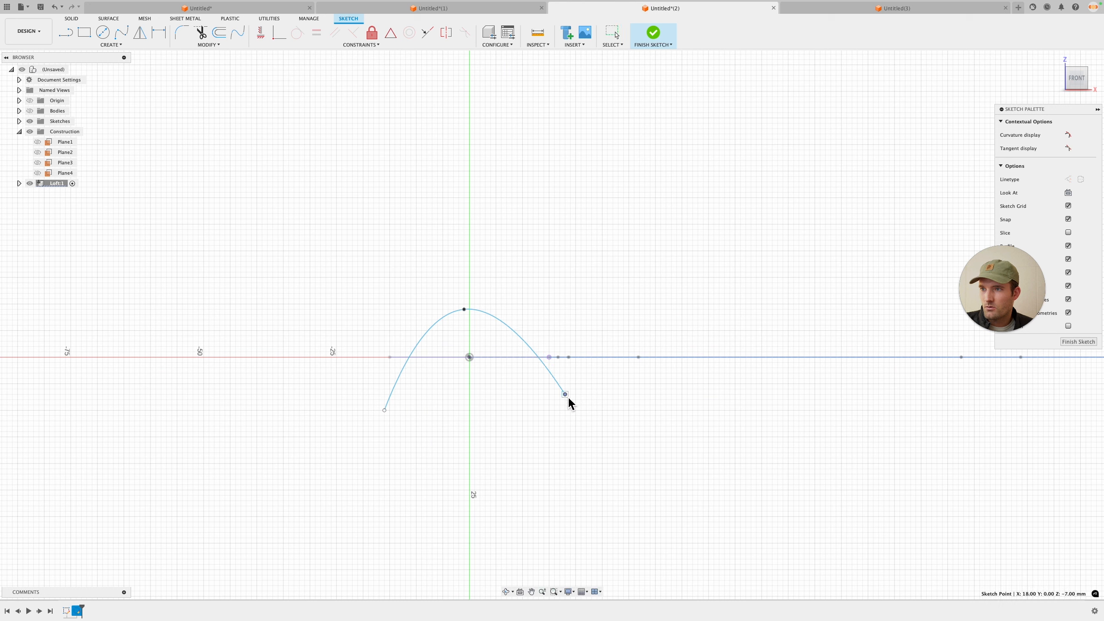
{"action": "left_click_drag", "start_coordinate": [385, 409], "coordinate": [385, 394]}
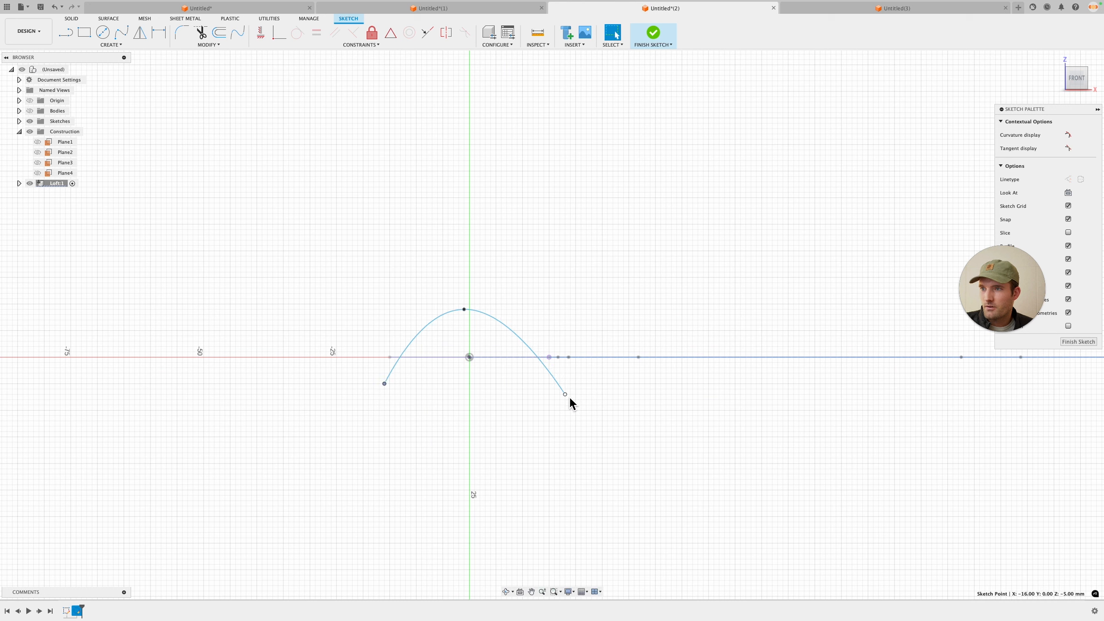
{"action": "left_click_drag", "start_coordinate": [570, 396], "coordinate": [569, 385]}
{"action": "left_click", "coordinate": [384, 384]}
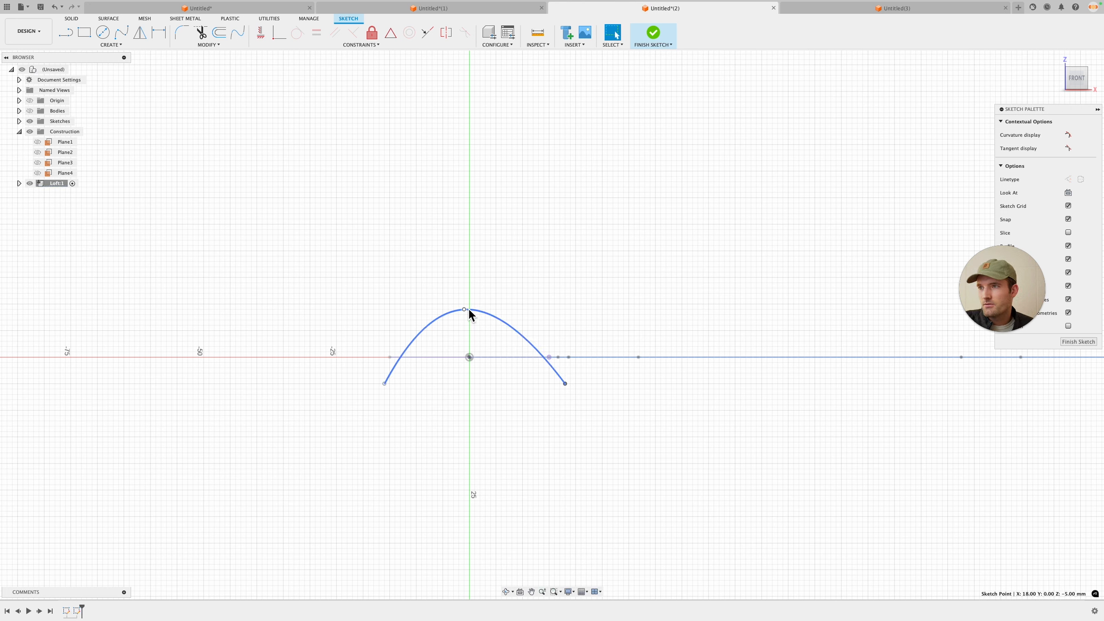
{"action": "left_click_drag", "start_coordinate": [465, 309], "coordinate": [464, 284]}
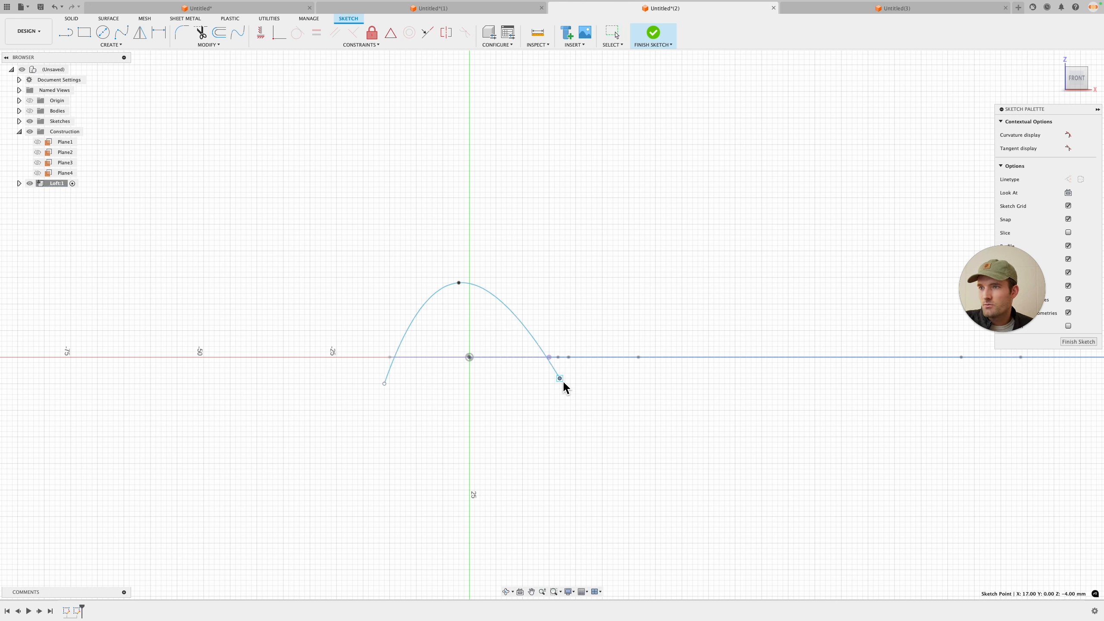
Step: Close the arch with a straight line between its two end points and finish the sketch
{"action": "left_click", "coordinate": [260, 35]}
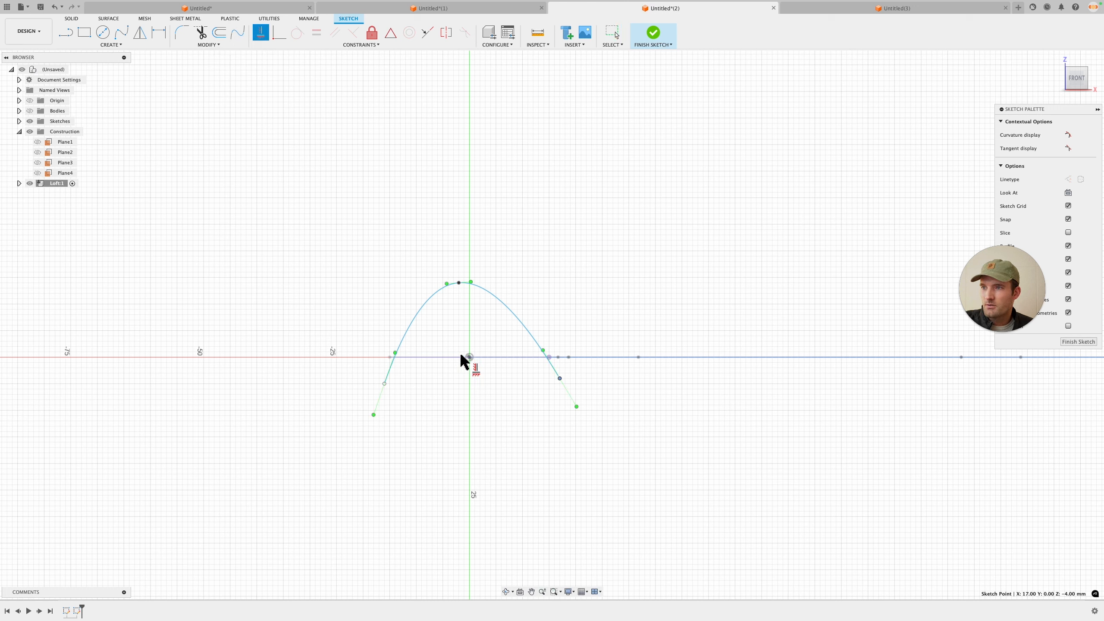
{"action": "key", "text": "l"}
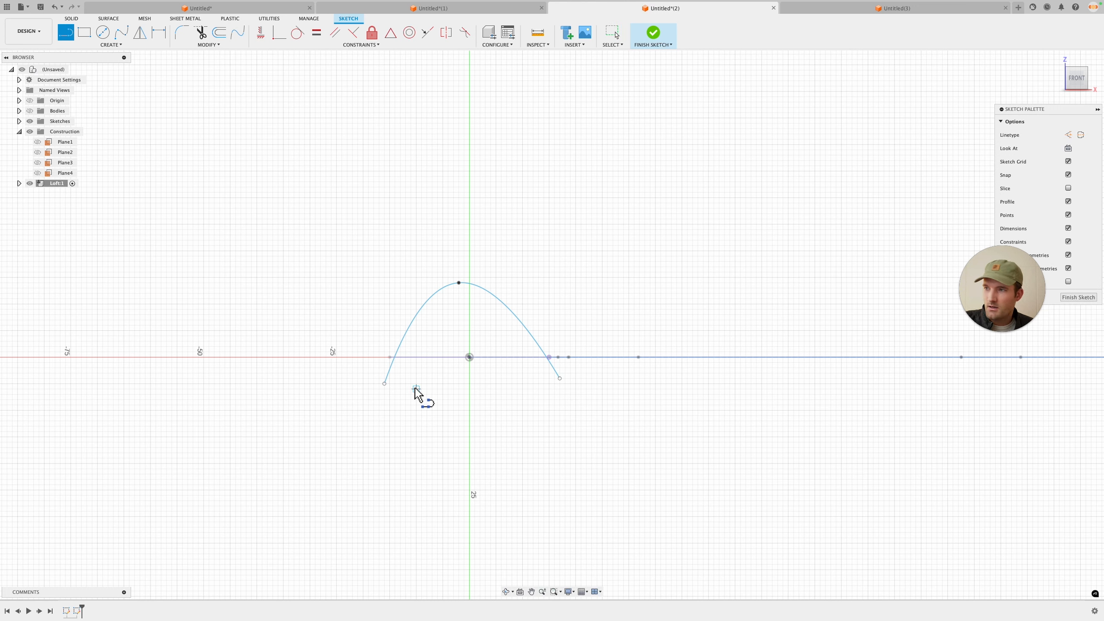
{"action": "left_click", "coordinate": [385, 384]}
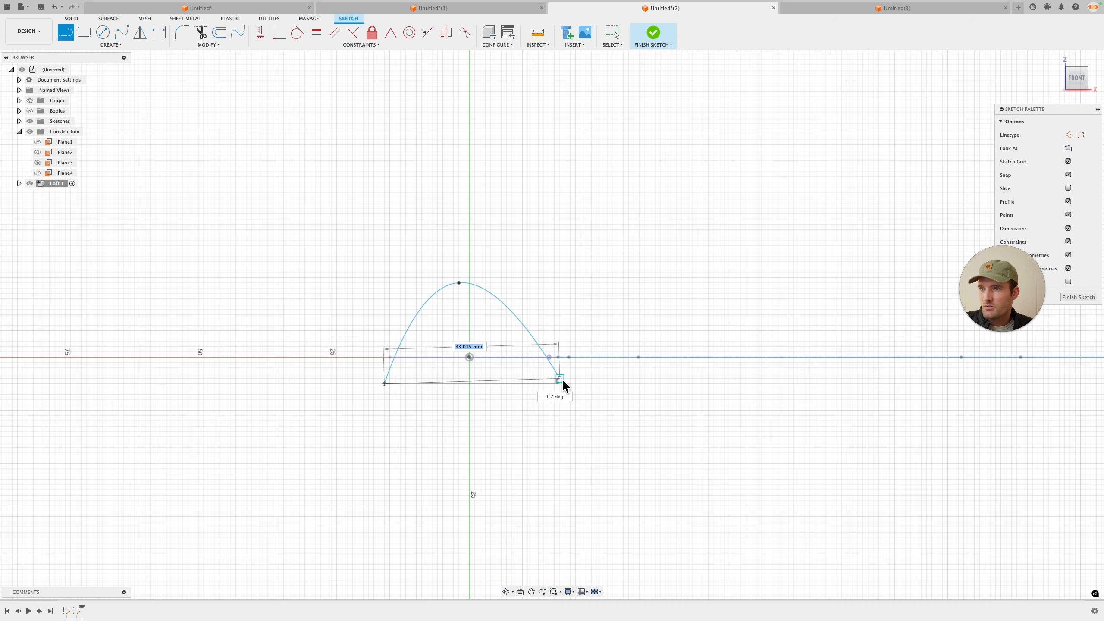
{"action": "left_click", "coordinate": [561, 379]}
{"action": "left_click_drag", "start_coordinate": [563, 381], "coordinate": [564, 382]}
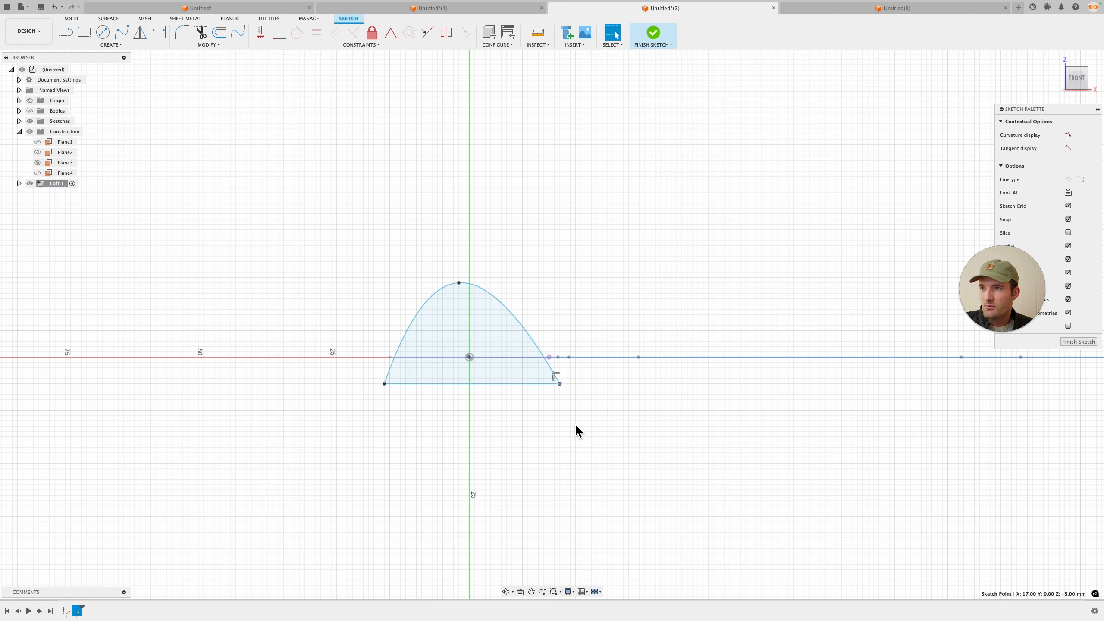
{"action": "left_click", "coordinate": [1092, 341]}
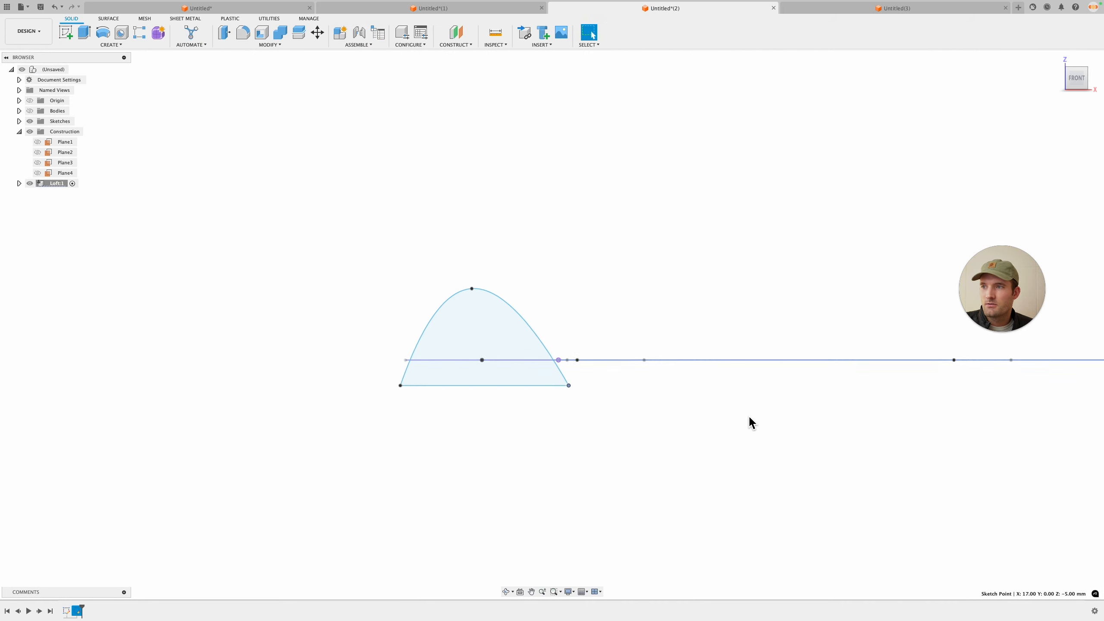
Step: Show construction planes Plane3 and Plane1 in the model
{"action": "middle_click_drag", "start_coordinate": [748, 419], "coordinate": [754, 439], "text": "shift"}
{"action": "mouse_move", "coordinate": [613, 420]}
{"action": "middle_mouse_down"}
{"action": "mouse_move", "coordinate": [631, 480]}
{"action": "mouse_move", "coordinate": [627, 522]}
{"action": "middle_mouse_up"}
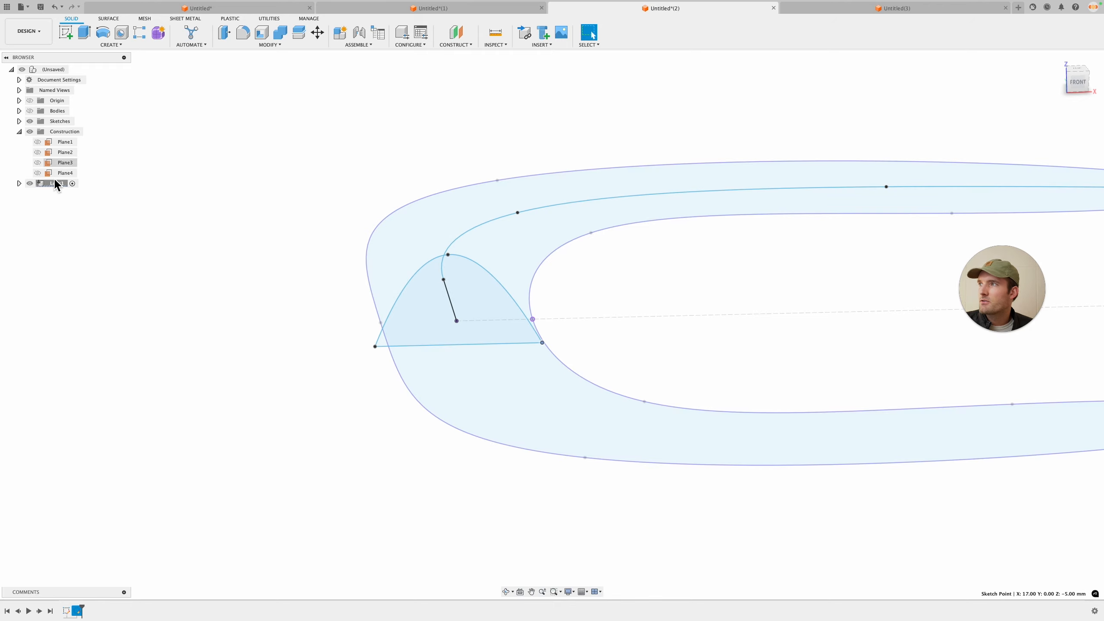
{"action": "left_click", "coordinate": [37, 162]}
{"action": "left_click", "coordinate": [38, 152]}
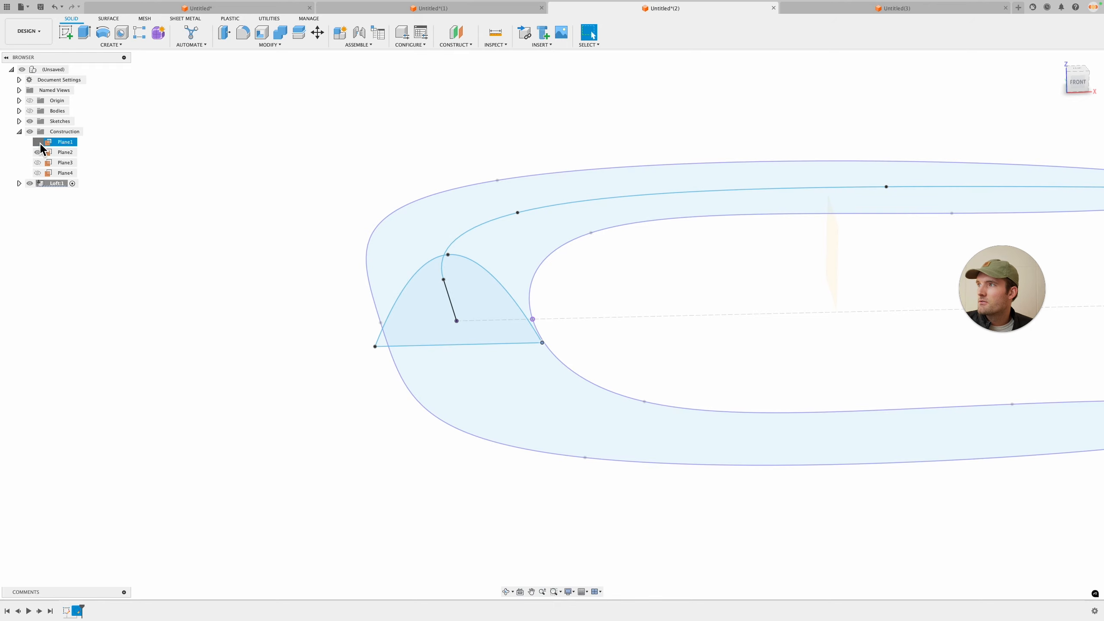
{"action": "mouse_move", "coordinate": [252, 201]}
{"action": "middle_mouse_down", "text": "shift"}
{"action": "mouse_move", "coordinate": [323, 192]}
{"action": "mouse_move", "coordinate": [334, 203]}
{"action": "middle_mouse_up", "text": "shift"}
Step: Start a new sketch on the construction plane farther along the spine
{"action": "left_click", "coordinate": [66, 32]}
{"action": "left_click", "coordinate": [525, 155]}
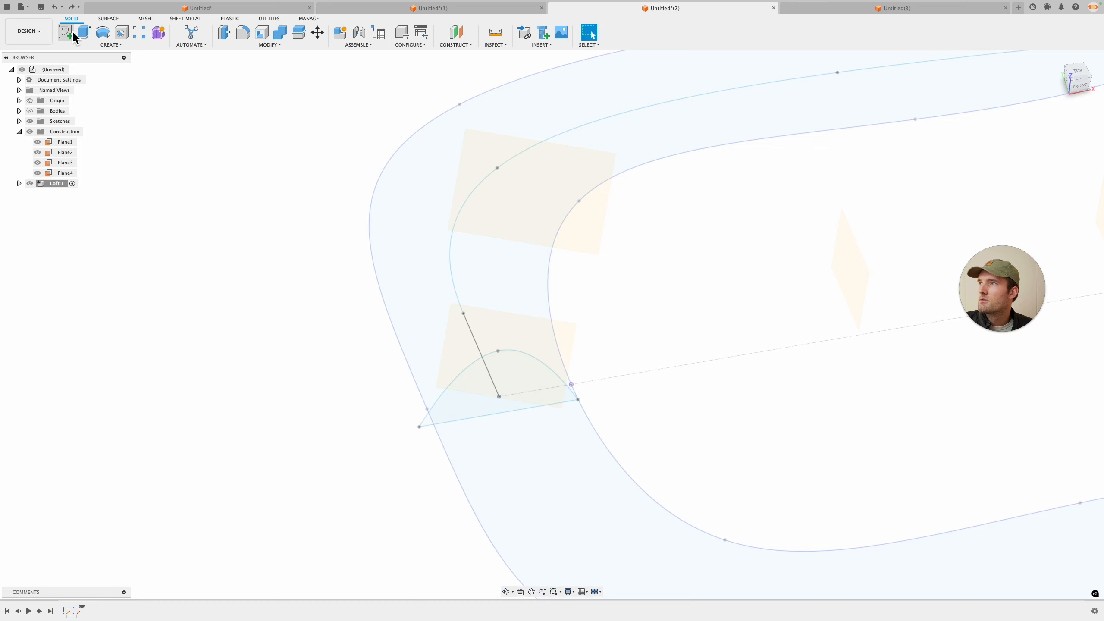
{"action": "left_click", "coordinate": [74, 35]}
{"action": "left_click", "coordinate": [608, 180]}
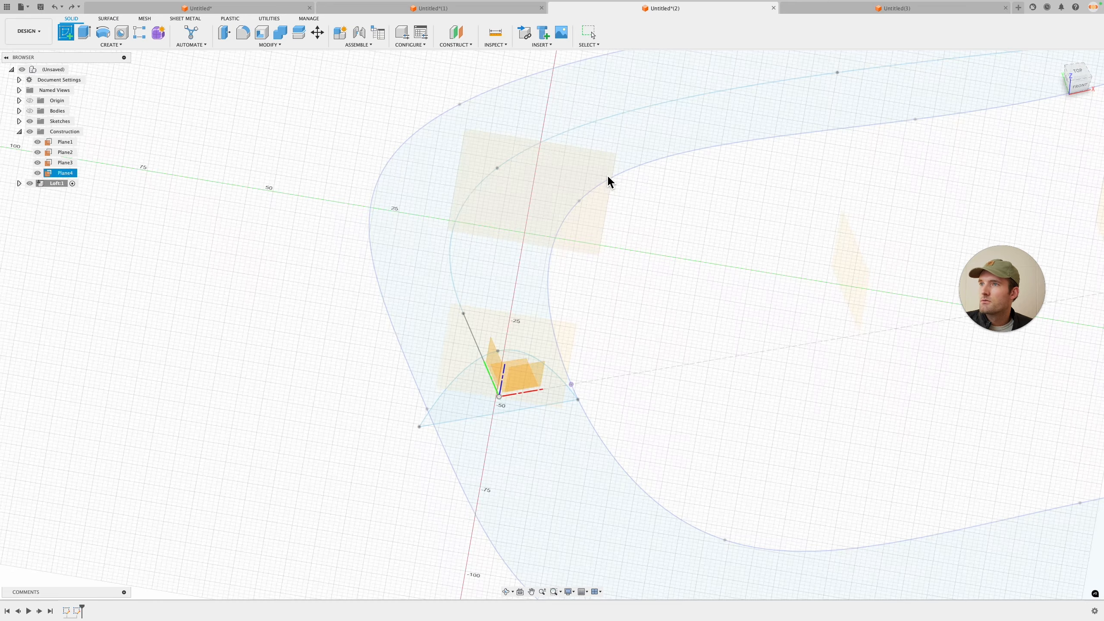
{"action": "left_click", "coordinate": [602, 168]}
{"action": "mouse_move", "coordinate": [616, 207]}
{"action": "middle_mouse_down", "text": "shift"}
{"action": "mouse_move", "coordinate": [656, 254]}
{"action": "mouse_move", "coordinate": [584, 242]}
{"action": "mouse_move", "coordinate": [572, 276]}
{"action": "middle_mouse_up", "text": "shift"}
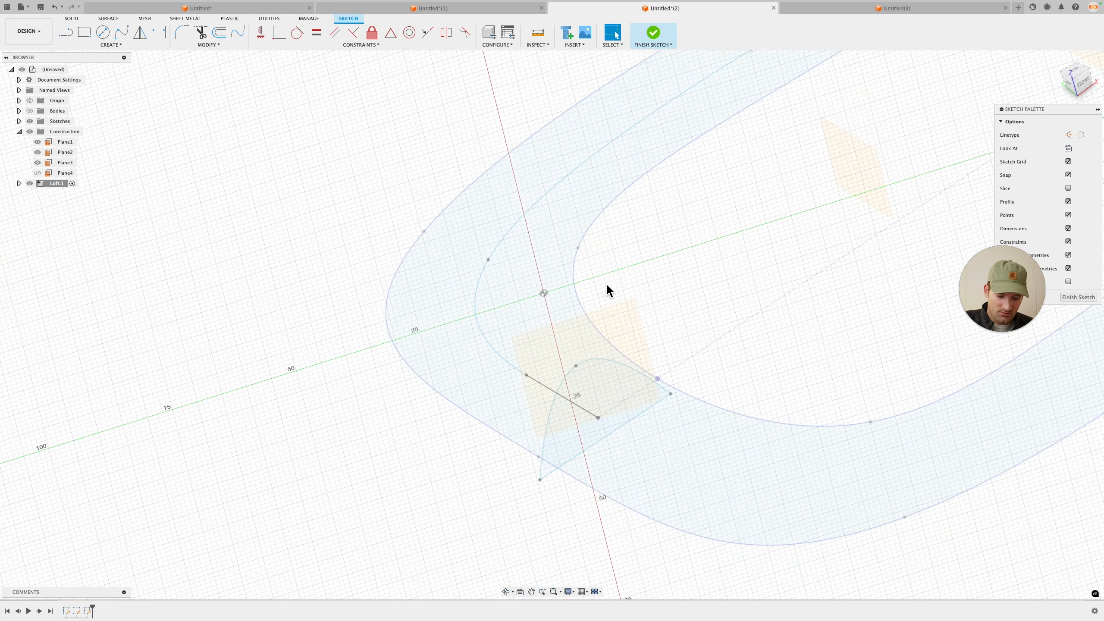
{"action": "key", "text": "p"}
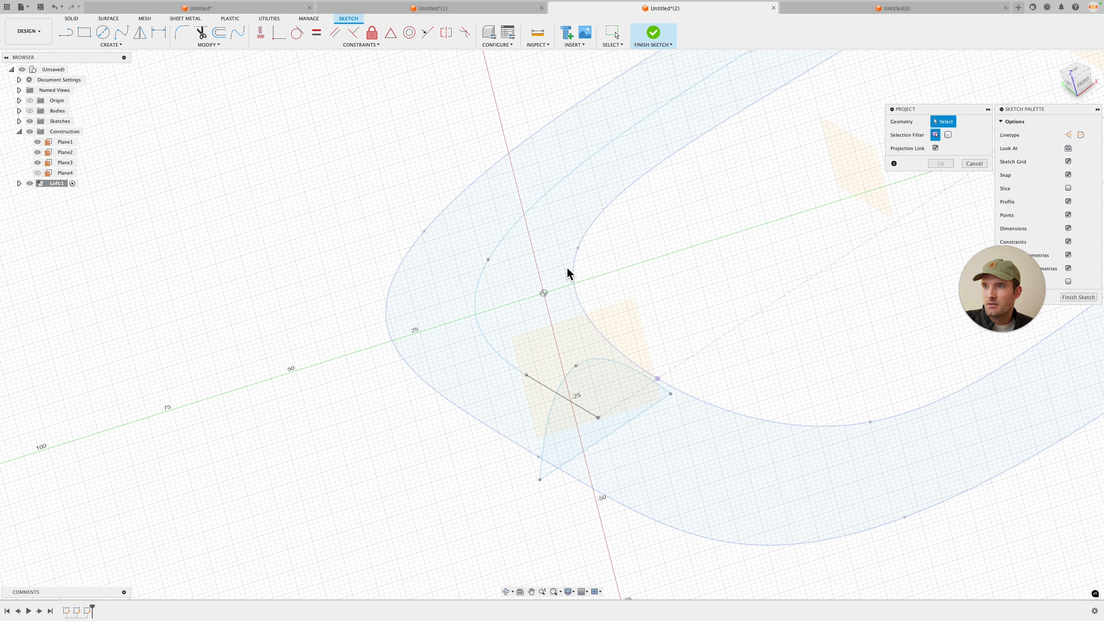
{"action": "left_click", "coordinate": [122, 32]}
{"action": "middle_click_drag", "start_coordinate": [413, 320], "coordinate": [385, 272], "text": "shift"}
{"action": "left_click", "coordinate": [516, 204]}
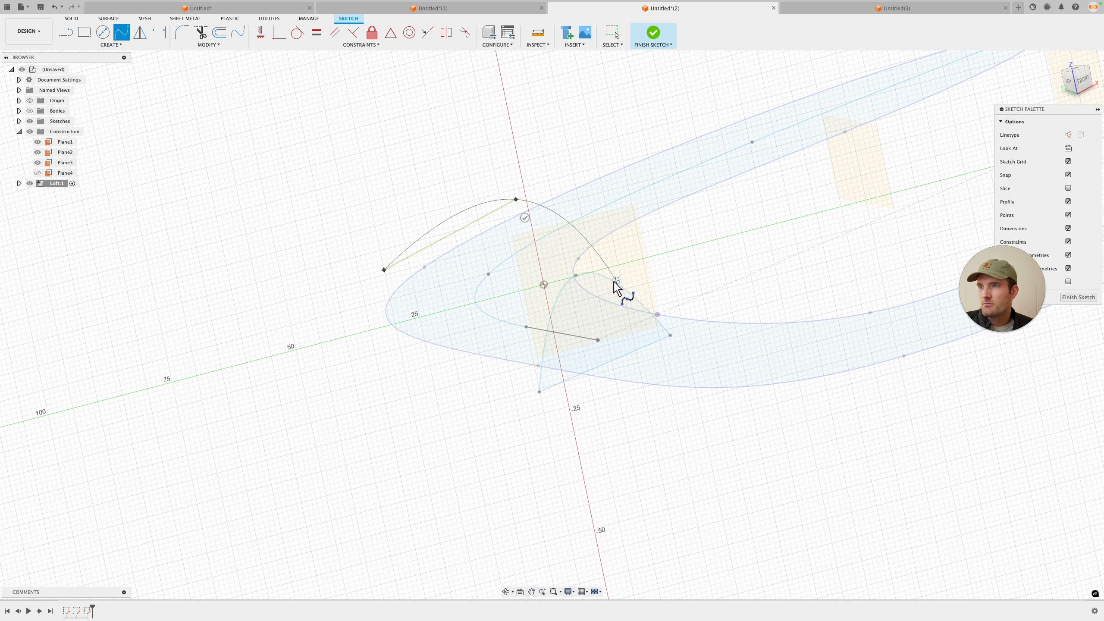
{"action": "key", "text": "Escape"}
{"action": "key", "text": "Return"}
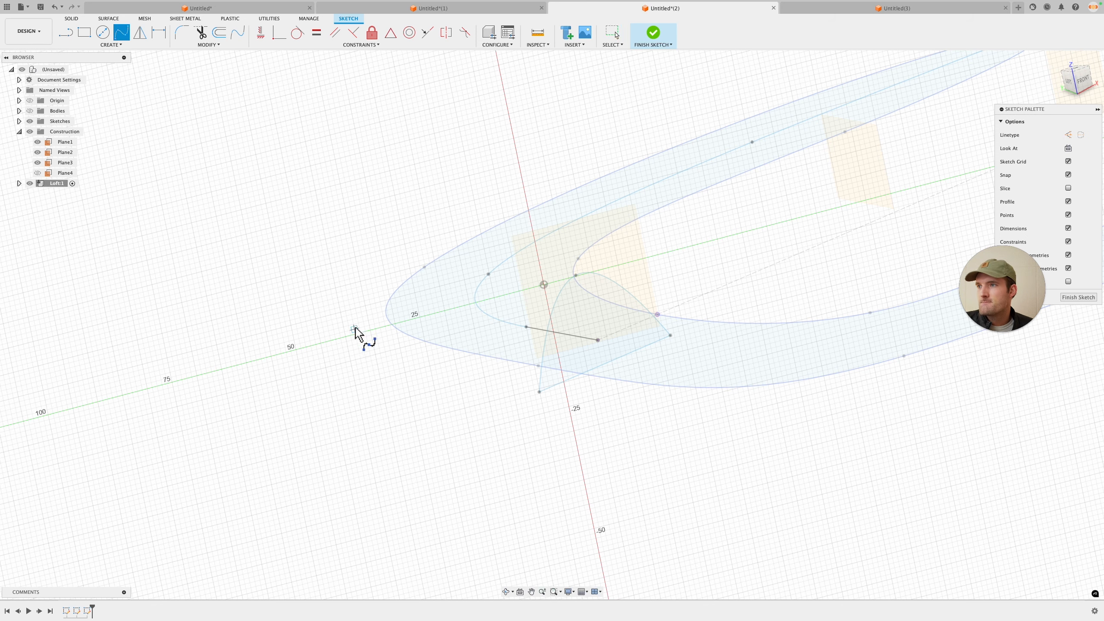
Step: Sketch a second three-point spline arch on the new plane as another cross-section
{"action": "left_click", "coordinate": [368, 346]}
{"action": "left_click", "coordinate": [468, 197]}
{"action": "left_click", "coordinate": [617, 285]}
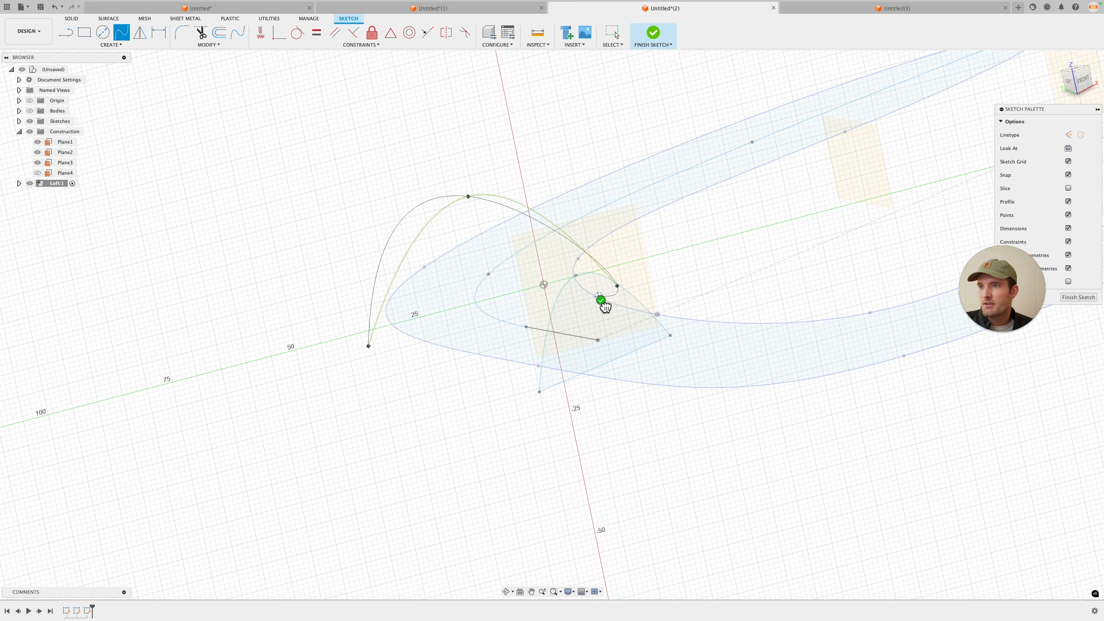
{"action": "left_click", "coordinate": [601, 300]}
Step: Project the first cross-section's base line into the current sketch
{"action": "mouse_move", "coordinate": [579, 313]}
{"action": "middle_mouse_down", "text": "shift"}
{"action": "mouse_move", "coordinate": [579, 345]}
{"action": "mouse_move", "coordinate": [589, 286]}
{"action": "mouse_move", "coordinate": [582, 296]}
{"action": "middle_mouse_up", "text": "shift"}
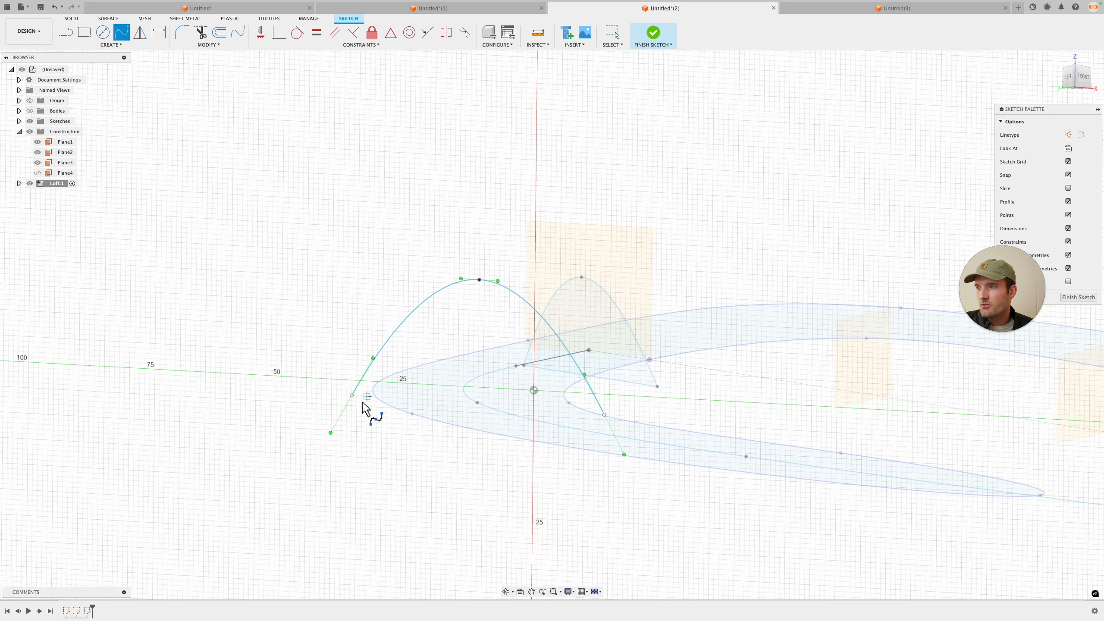
{"action": "scroll", "coordinate": [363, 406], "scroll_direction": "up", "scroll_amount": 2}
{"action": "left_click", "coordinate": [989, 145]}
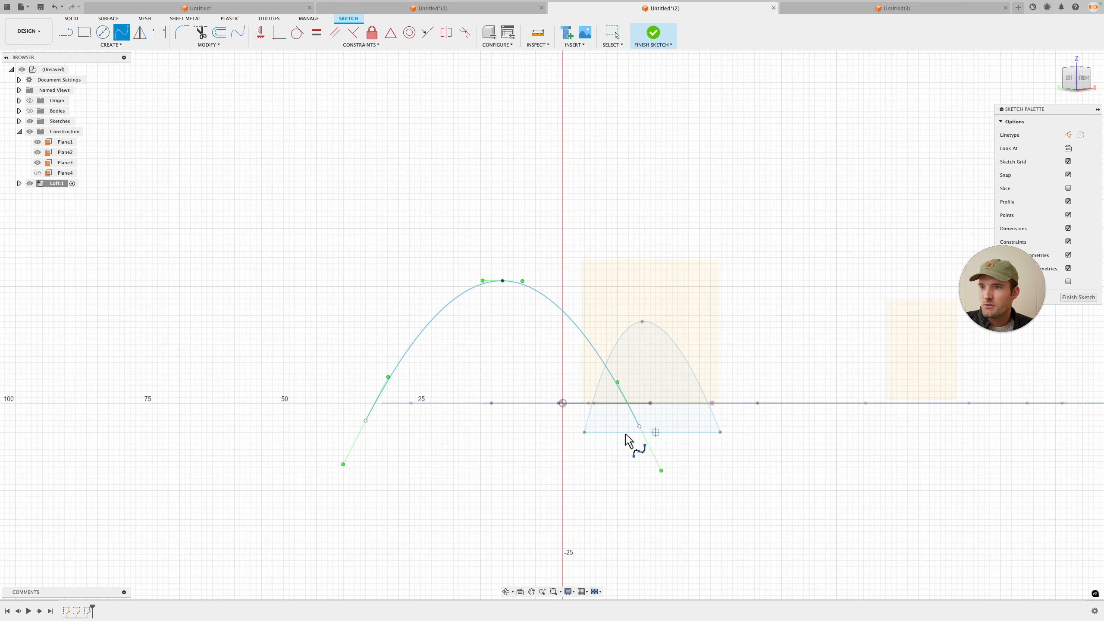
{"action": "key", "text": "p"}
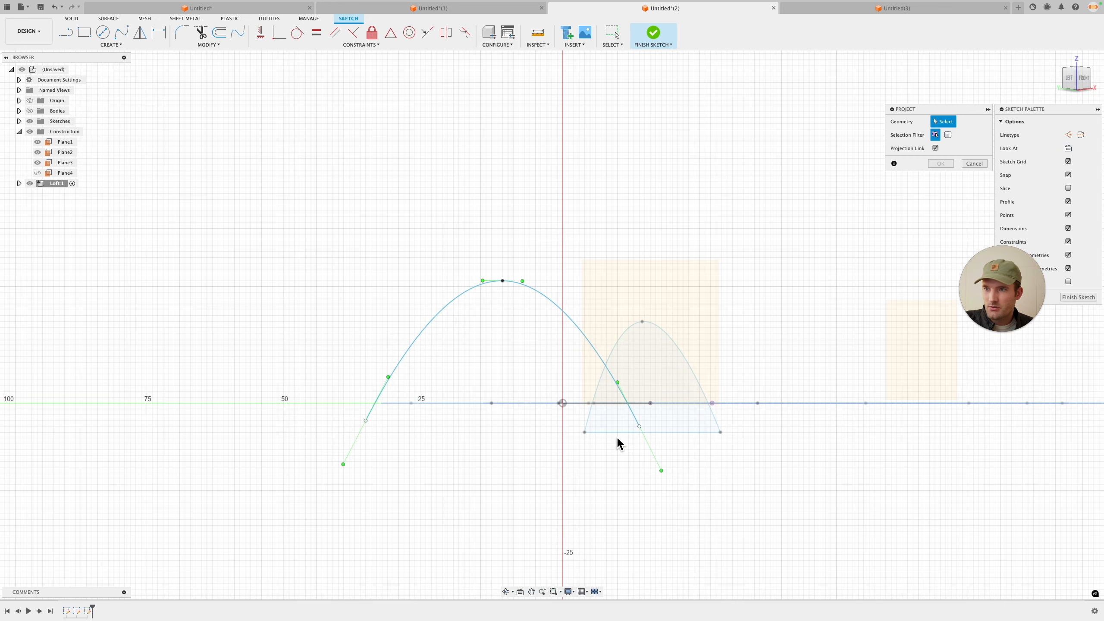
{"action": "left_click", "coordinate": [616, 431]}
{"action": "left_click", "coordinate": [937, 164]}
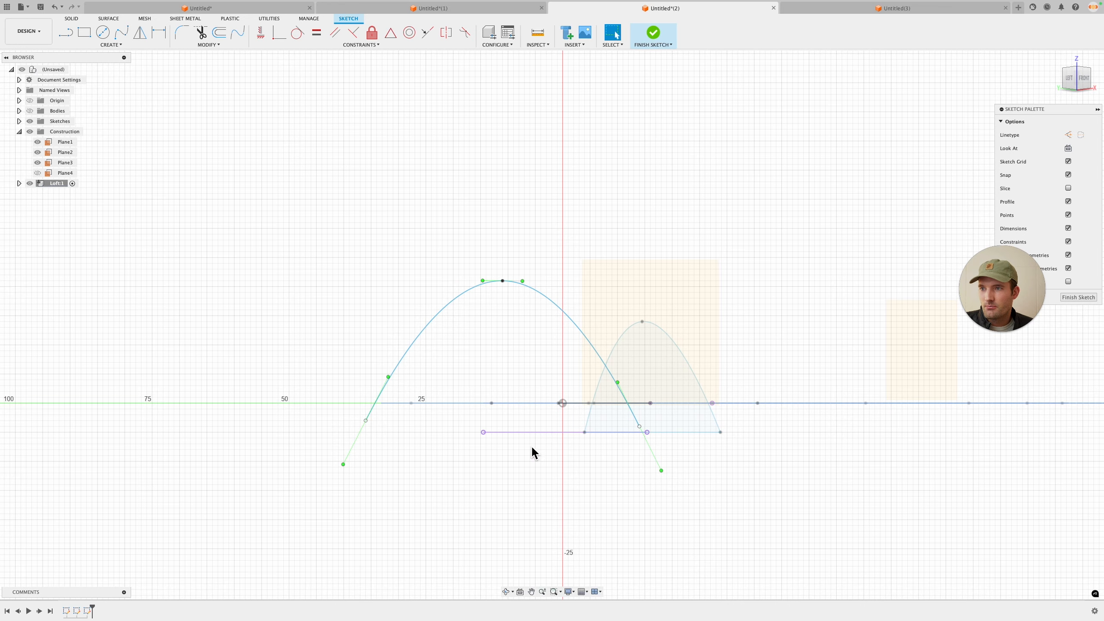
Step: Draw a line closing the base of the new arch and adjust its two endpoints
{"action": "scroll", "coordinate": [532, 450], "scroll_direction": "up", "scroll_amount": 2}
{"action": "key", "text": "l"}
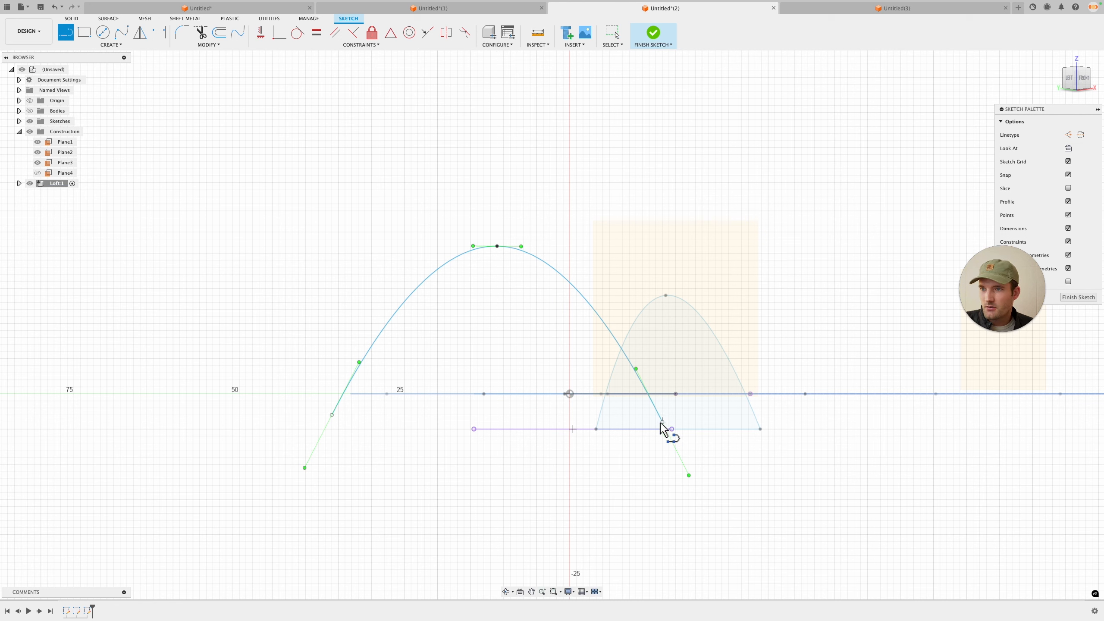
{"action": "left_click", "coordinate": [663, 422]}
{"action": "left_click", "coordinate": [331, 415]}
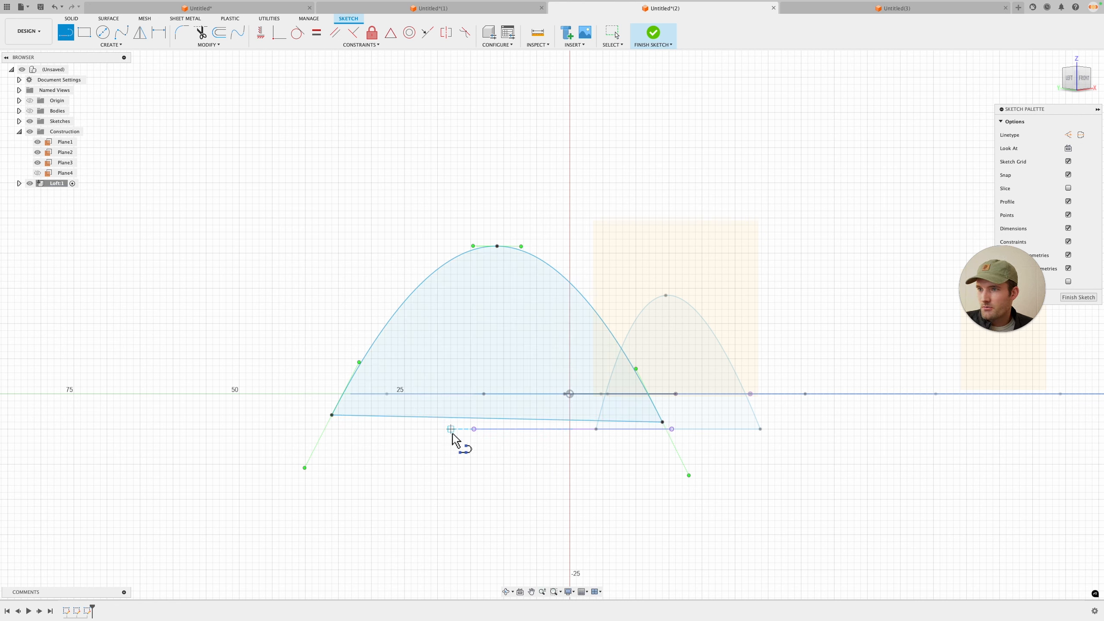
{"action": "key", "text": "Escape"}
{"action": "left_click_drag", "start_coordinate": [333, 416], "coordinate": [334, 426]}
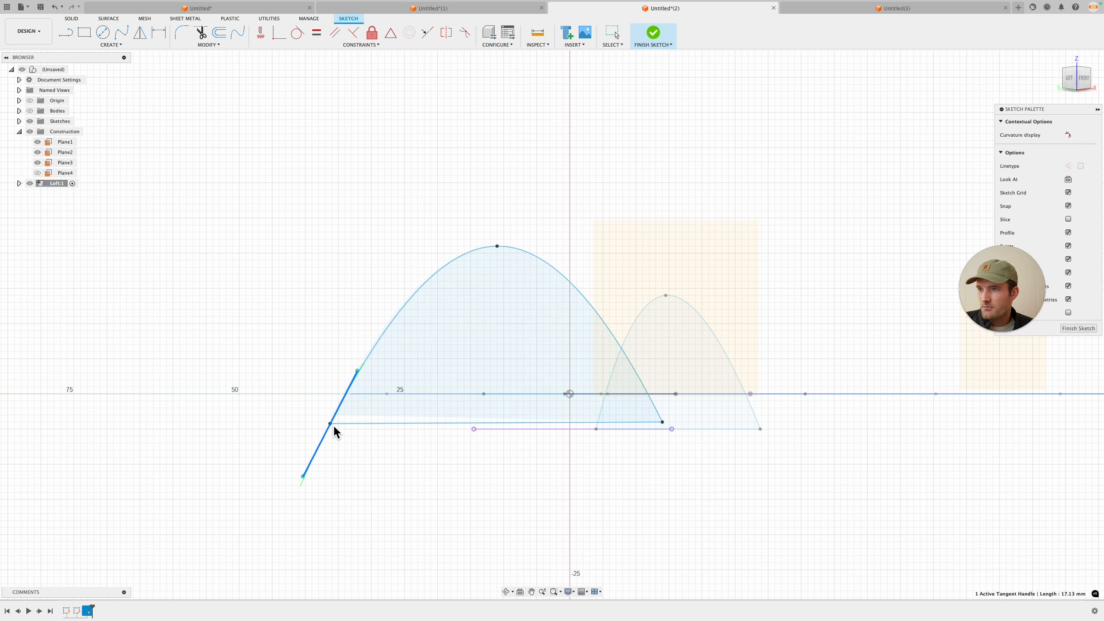
{"action": "left_click_drag", "start_coordinate": [663, 422], "coordinate": [669, 423]}
Step: Make the new arch's base line collinear with the projected base line of the first cross-section
{"action": "left_click", "coordinate": [427, 33]}
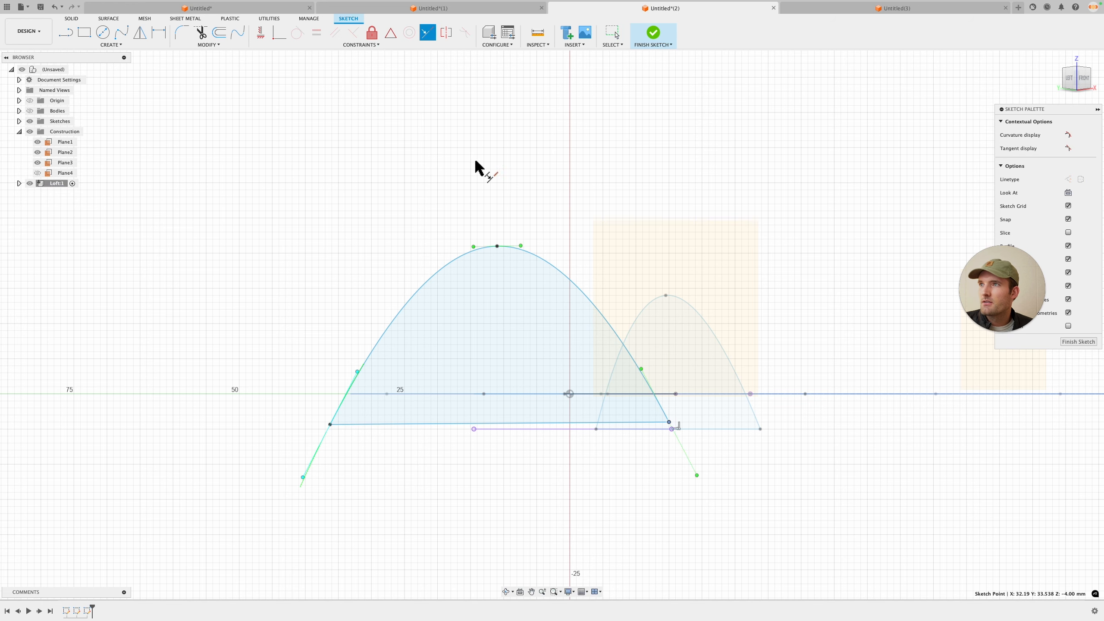
{"action": "left_click", "coordinate": [427, 32]}
{"action": "left_click", "coordinate": [546, 429]}
{"action": "left_click", "coordinate": [543, 423]}
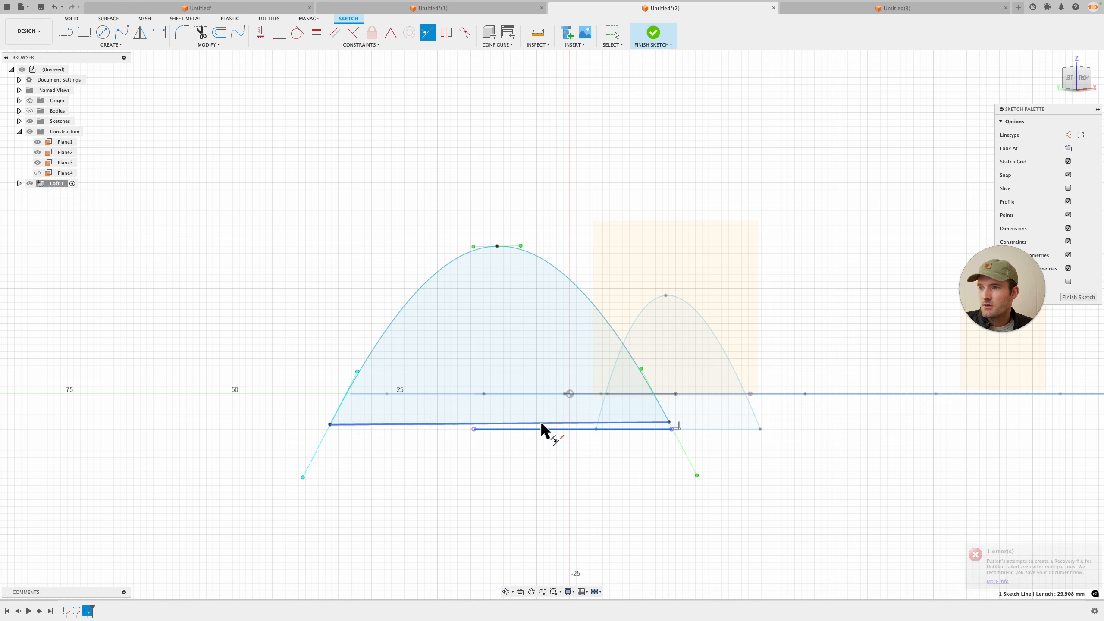
{"action": "middle_click_drag", "start_coordinate": [543, 428], "coordinate": [544, 455], "text": "shift"}
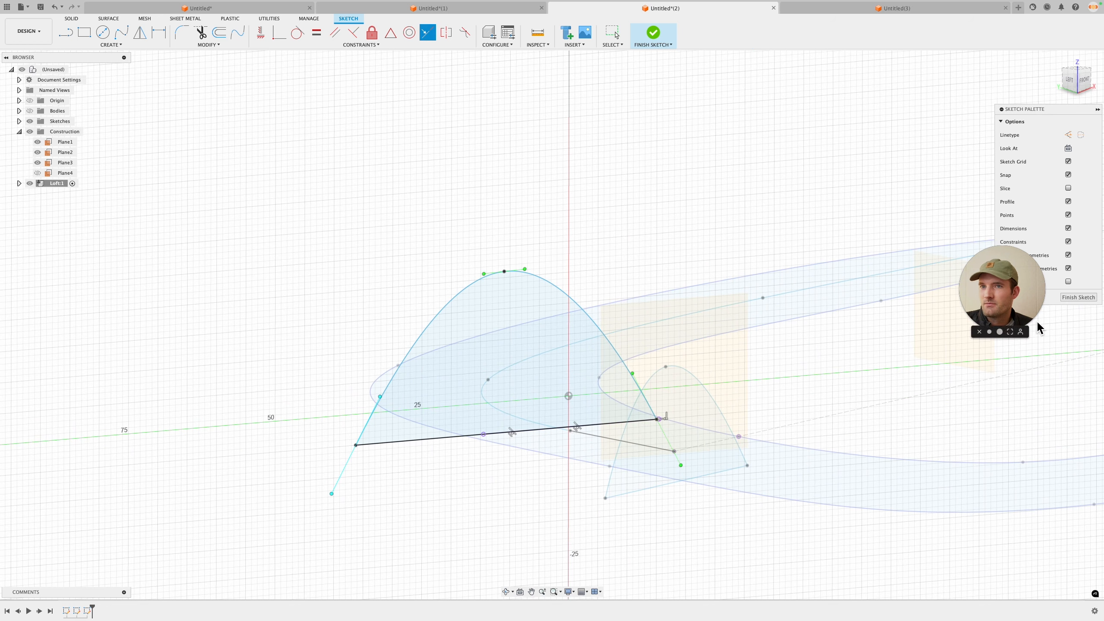
{"action": "key", "text": "Escape"}
Step: Lower the arch's peak point and finish the sketch
{"action": "left_click_drag", "start_coordinate": [504, 272], "coordinate": [513, 325]}
{"action": "mouse_move", "coordinate": [599, 316]}
{"action": "middle_mouse_down", "text": "shift"}
{"action": "mouse_move", "coordinate": [577, 310]}
{"action": "mouse_move", "coordinate": [899, 239]}
{"action": "middle_mouse_up", "text": "shift"}
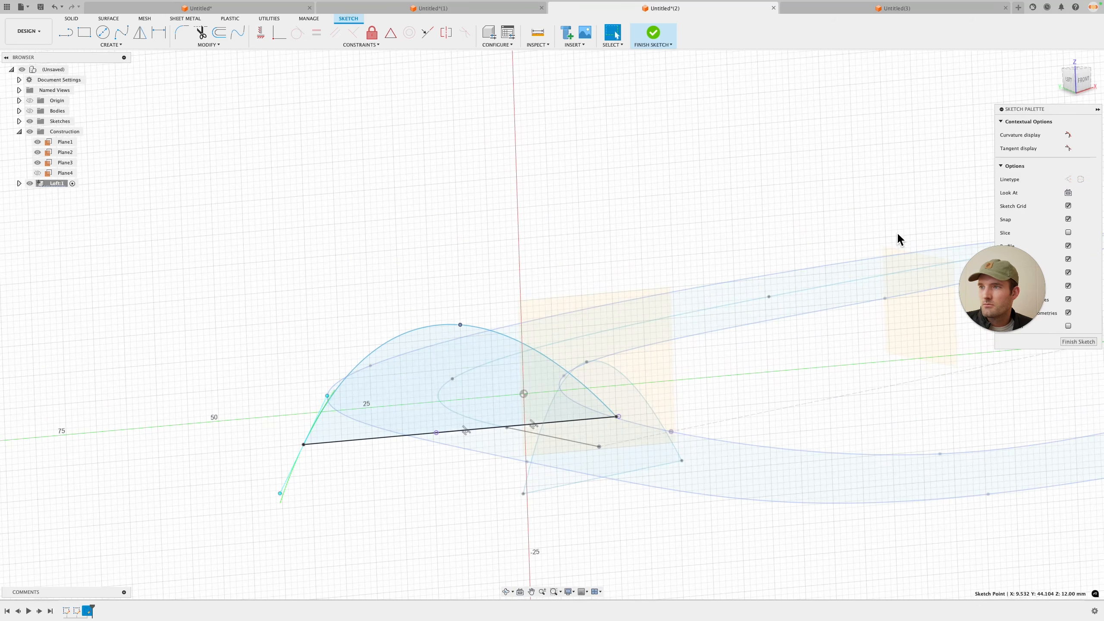
{"action": "left_click", "coordinate": [1081, 342]}
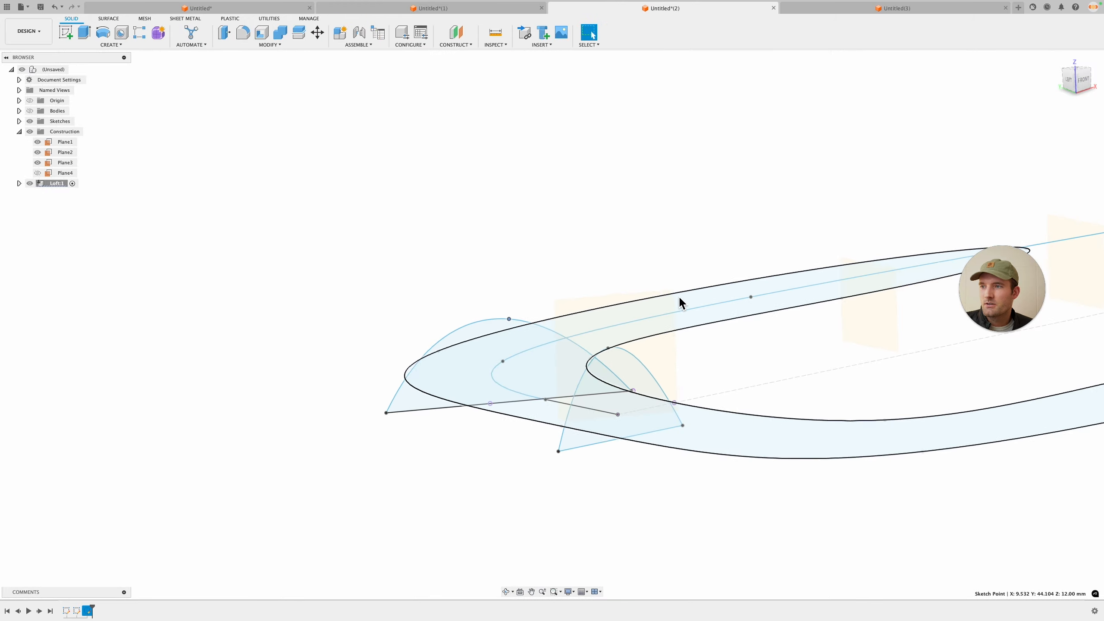
Step: Start a sketch on another construction plane and draw a three-point spline arch as a cross-section
{"action": "mouse_move", "coordinate": [680, 298]}
{"action": "middle_mouse_down", "text": "shift"}
{"action": "mouse_move", "coordinate": [624, 250]}
{"action": "mouse_move", "coordinate": [630, 278]}
{"action": "mouse_move", "coordinate": [697, 317]}
{"action": "mouse_move", "coordinate": [611, 237]}
{"action": "mouse_move", "coordinate": [605, 387]}
{"action": "middle_mouse_up", "text": "shift"}
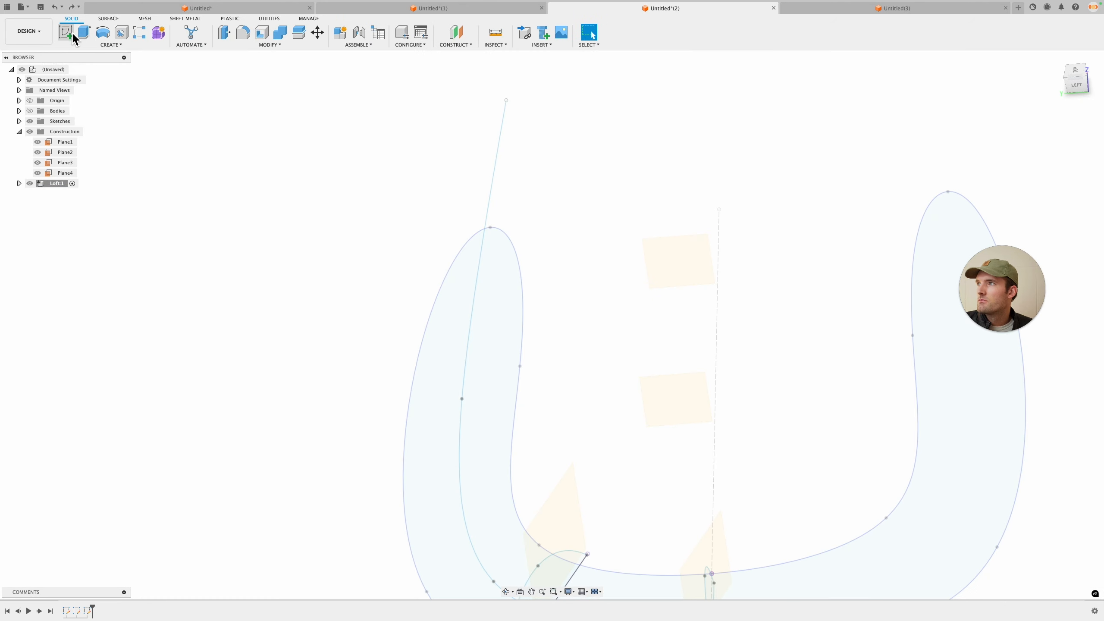
{"action": "left_click", "coordinate": [66, 32]}
{"action": "left_click", "coordinate": [676, 395]}
{"action": "left_click", "coordinate": [121, 33]}
{"action": "left_click", "coordinate": [373, 378]}
{"action": "left_click", "coordinate": [461, 314]}
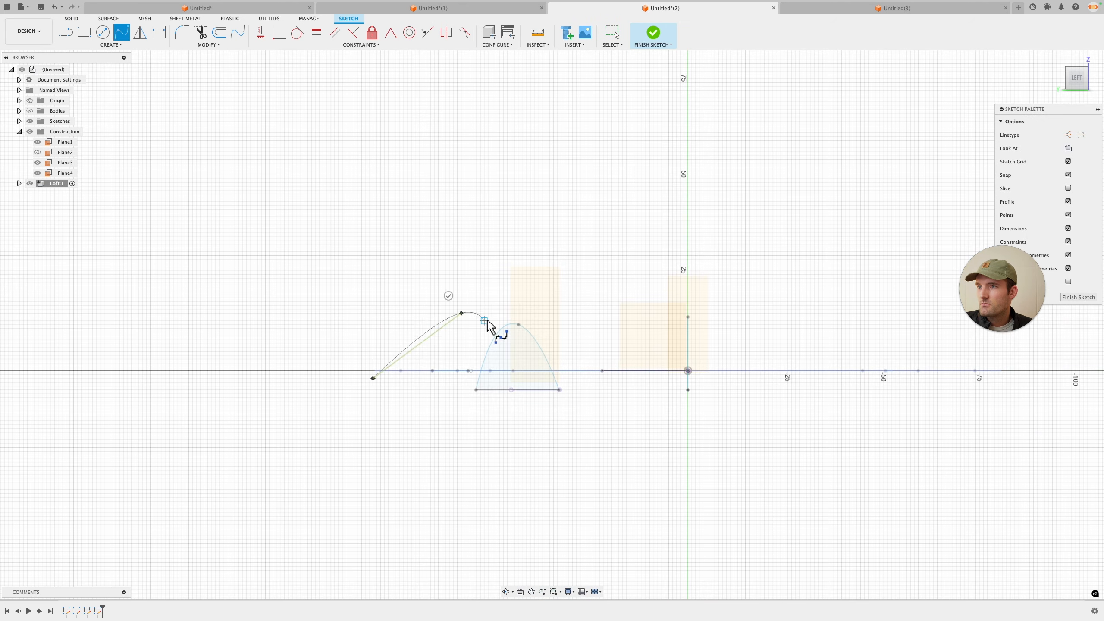
{"action": "left_click", "coordinate": [526, 378]}
{"action": "left_click", "coordinate": [547, 370]}
{"action": "key", "text": "Escape"}
Step: Move the arch's two endpoints down slightly and lower its peak
{"action": "left_click_drag", "start_coordinate": [526, 378], "coordinate": [530, 386]}
{"action": "left_click_drag", "start_coordinate": [373, 384], "coordinate": [373, 389]}
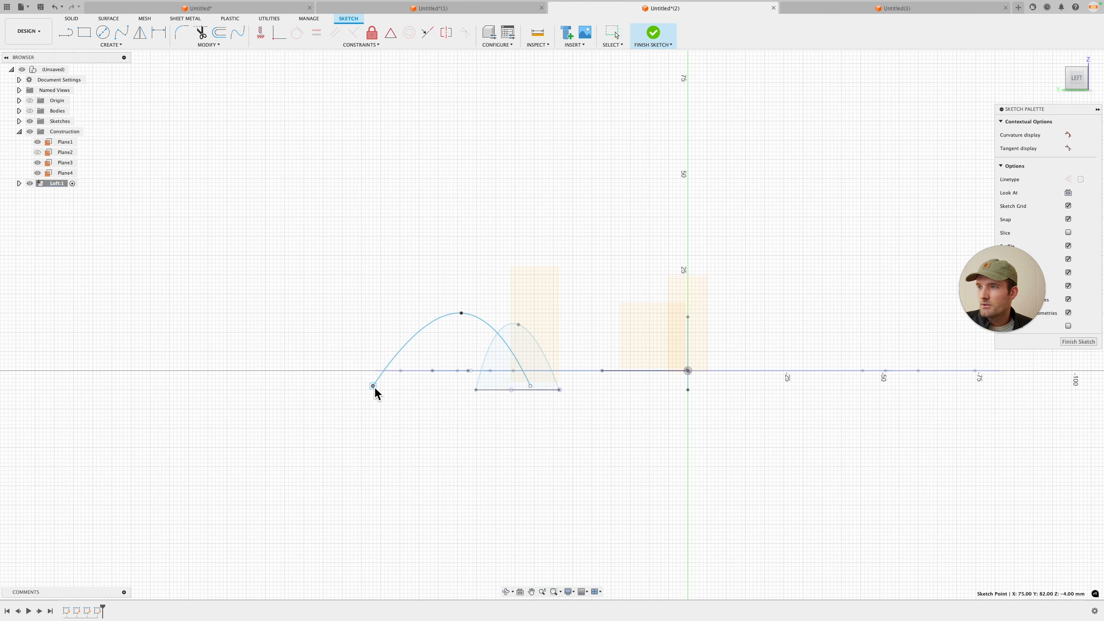
{"action": "left_click_drag", "start_coordinate": [463, 315], "coordinate": [462, 336]}
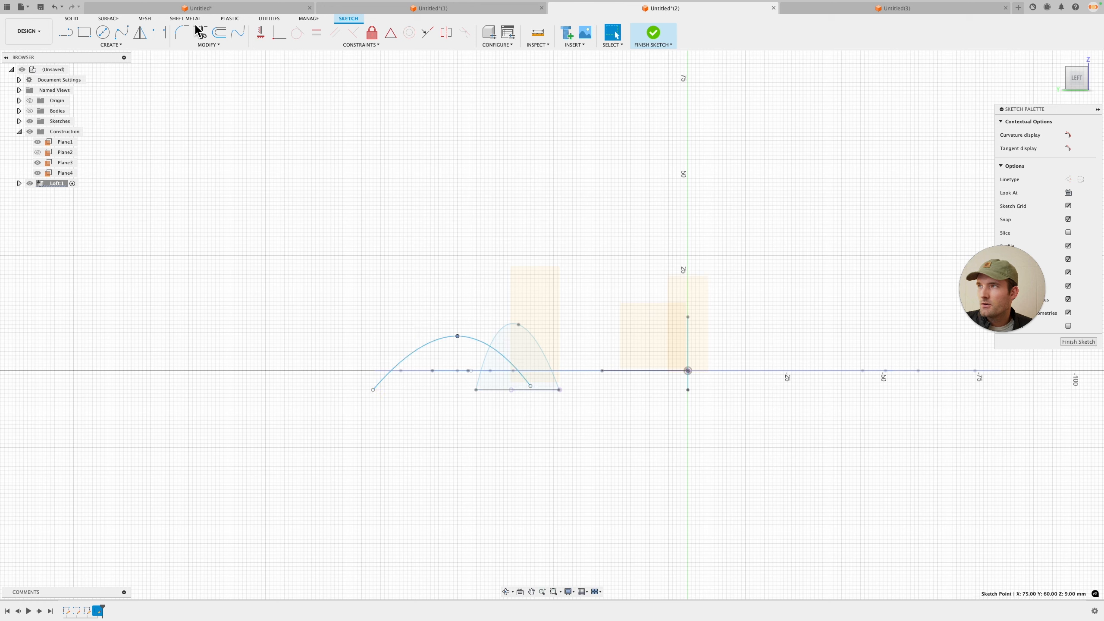
Step: Draw a line closing the arch's base and finish the sketch
{"action": "key", "text": "l"}
{"action": "left_click", "coordinate": [530, 385]}
{"action": "left_click", "coordinate": [373, 390]}
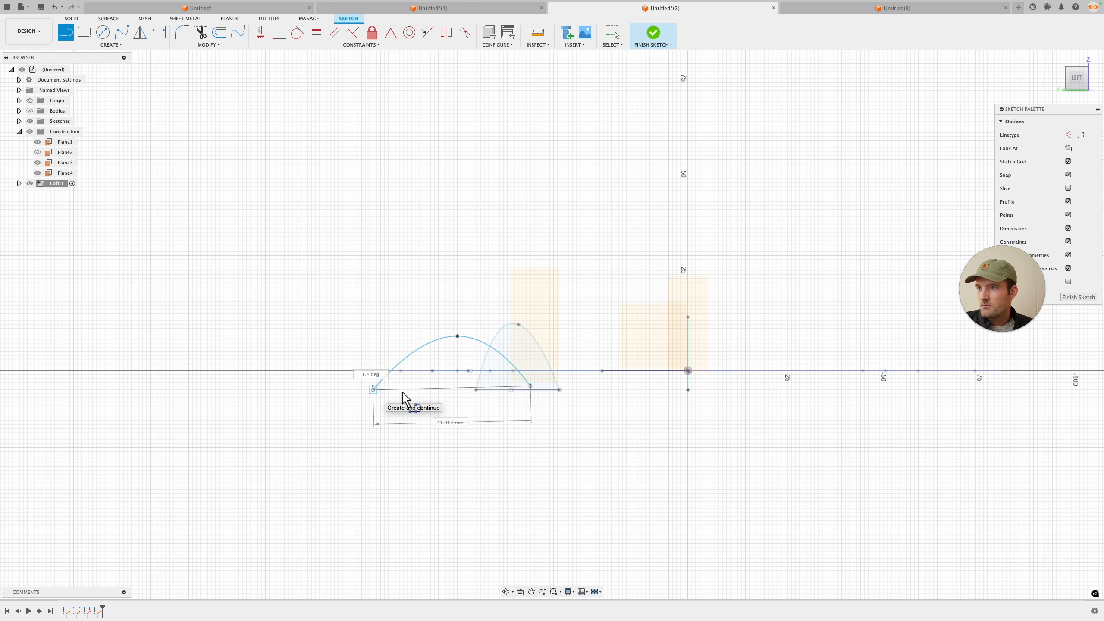
{"action": "key", "text": "Escape"}
{"action": "left_click", "coordinate": [452, 388]}
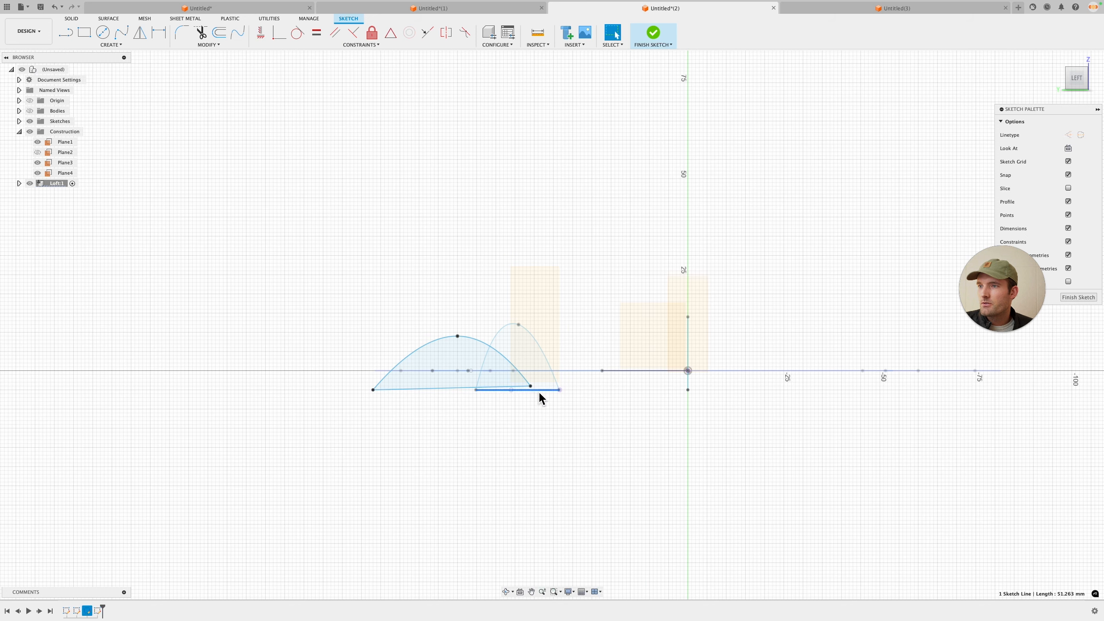
{"action": "key", "text": "Escape"}
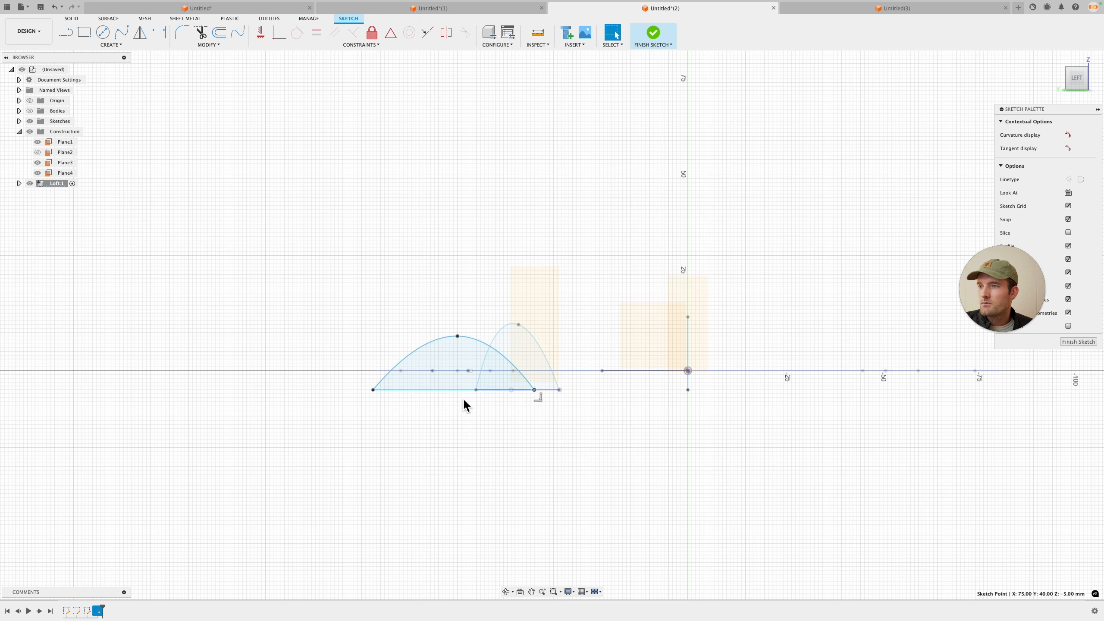
{"action": "middle_click_drag", "start_coordinate": [463, 402], "coordinate": [893, 366], "text": "shift"}
{"action": "left_click", "coordinate": [1079, 299]}
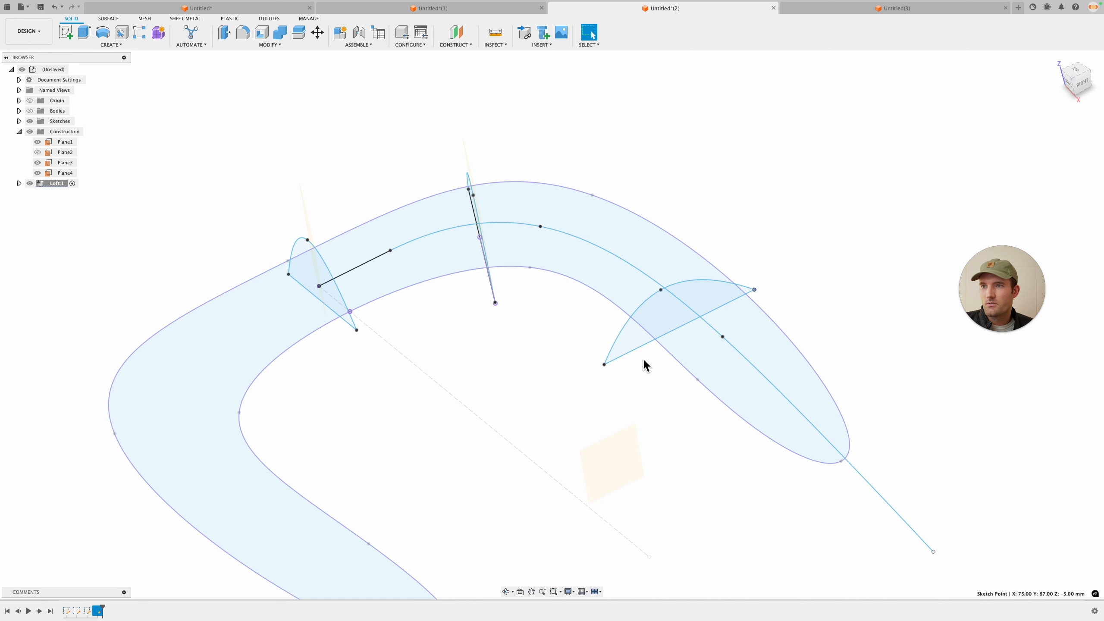
Step: Create an offset construction plane near the end of the spine
{"action": "mouse_move", "coordinate": [629, 352]}
{"action": "left_mouse_down"}
{"action": "mouse_move", "coordinate": [767, 283]}
{"action": "mouse_move", "coordinate": [783, 292]}
{"action": "left_mouse_up"}
{"action": "middle_click_drag", "start_coordinate": [782, 292], "coordinate": [688, 296], "text": "shift"}
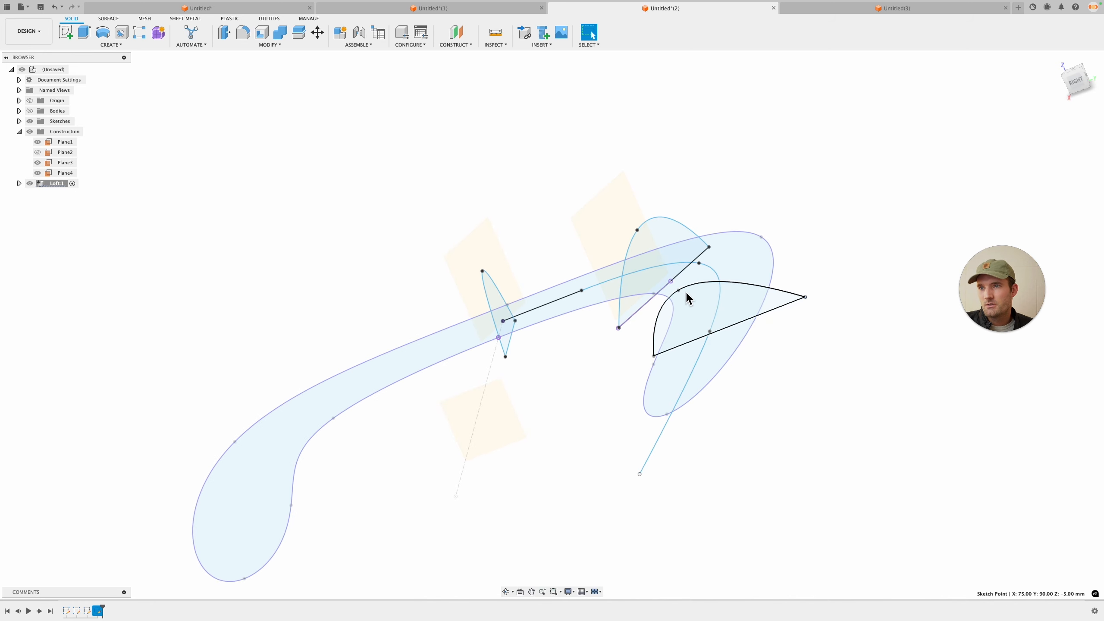
{"action": "middle_click_drag", "start_coordinate": [804, 346], "coordinate": [556, 410], "text": "shift"}
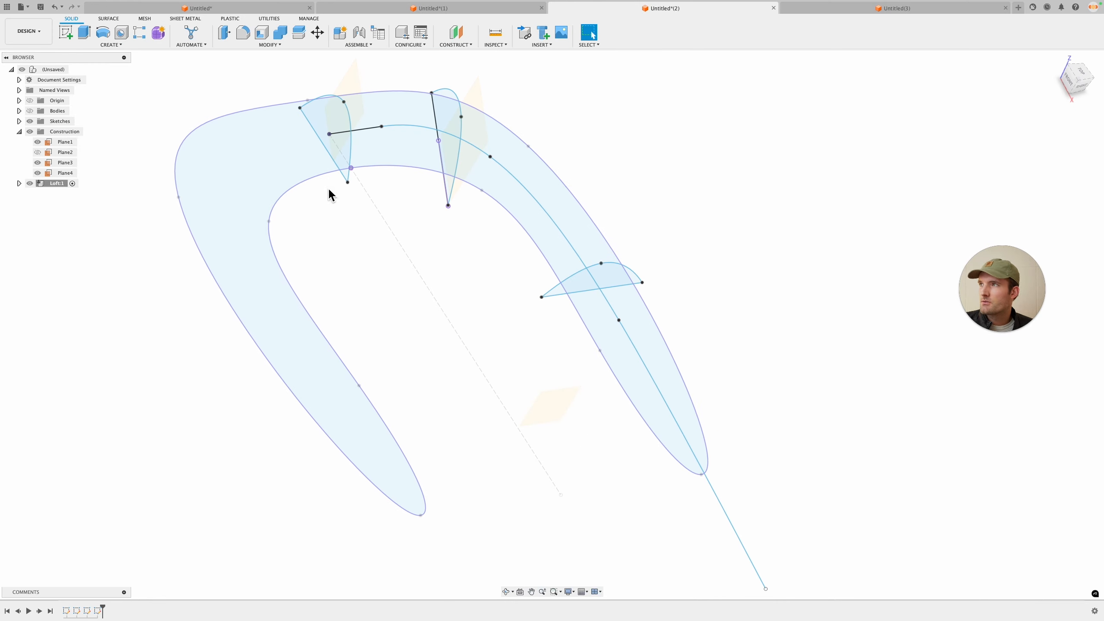
{"action": "left_click", "coordinate": [456, 32]}
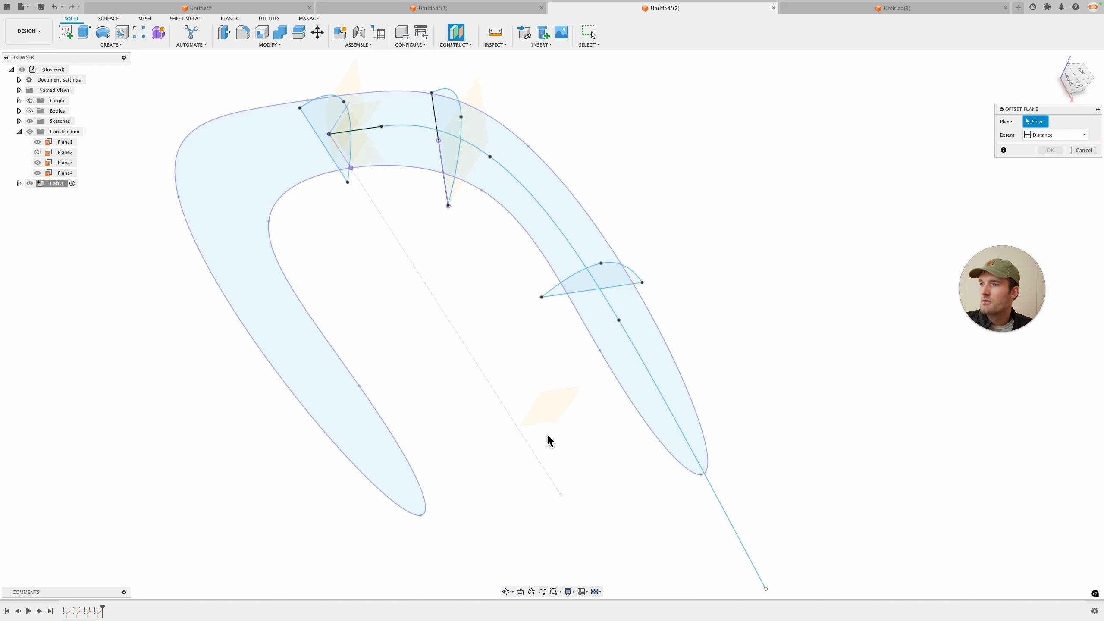
{"action": "left_click", "coordinate": [550, 415]}
{"action": "left_click_drag", "start_coordinate": [554, 425], "coordinate": [621, 542]}
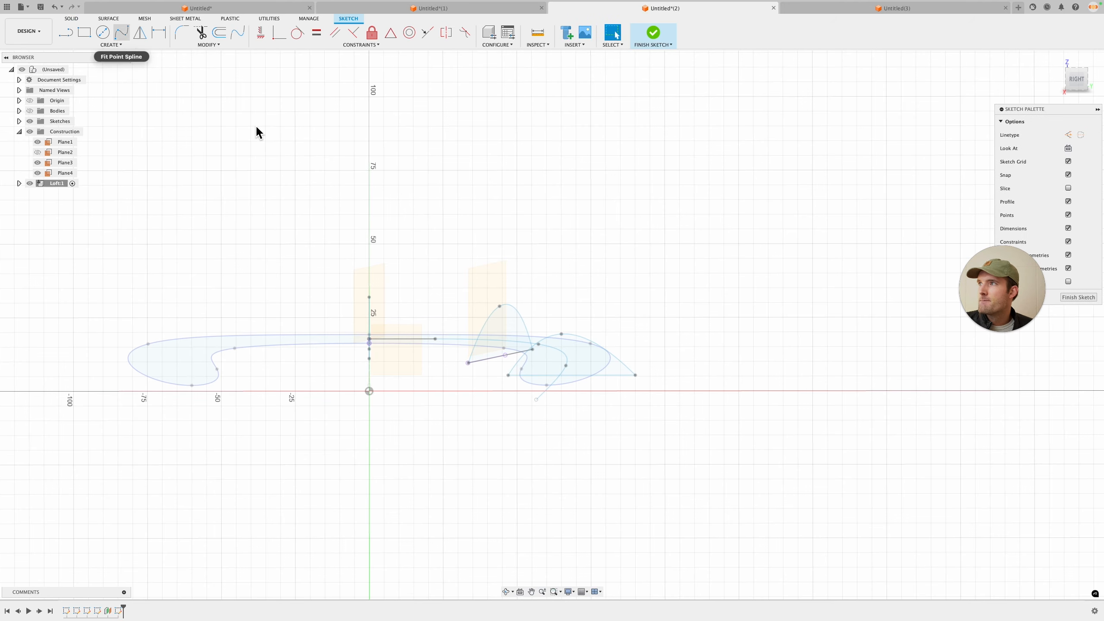
Step: Sketch a three-point spline arch near the spine's end as the last cross-section
{"action": "left_click", "coordinate": [121, 33]}
{"action": "left_click", "coordinate": [498, 392]}
{"action": "left_click", "coordinate": [568, 379]}
{"action": "left_click", "coordinate": [591, 406]}
{"action": "key", "text": "Return"}
Step: Close the last arch with a base line and finish the sketch
{"action": "left_click", "coordinate": [1077, 80]}
{"action": "left_click", "coordinate": [65, 32]}
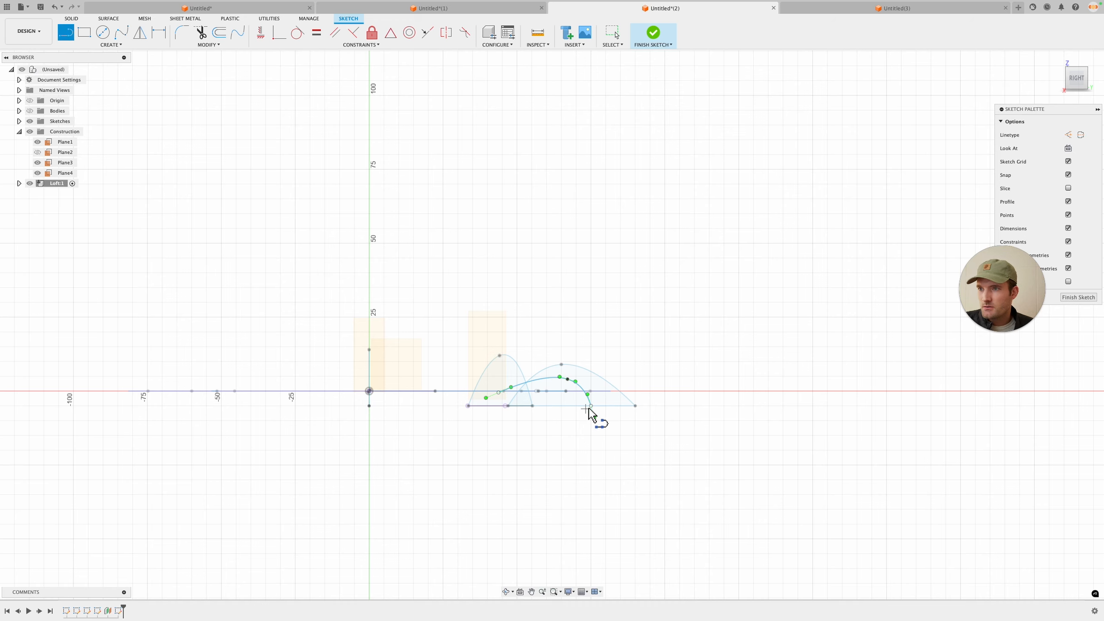
{"action": "left_click", "coordinate": [590, 406]}
{"action": "left_click", "coordinate": [498, 393]}
{"action": "key", "text": "Escape"}
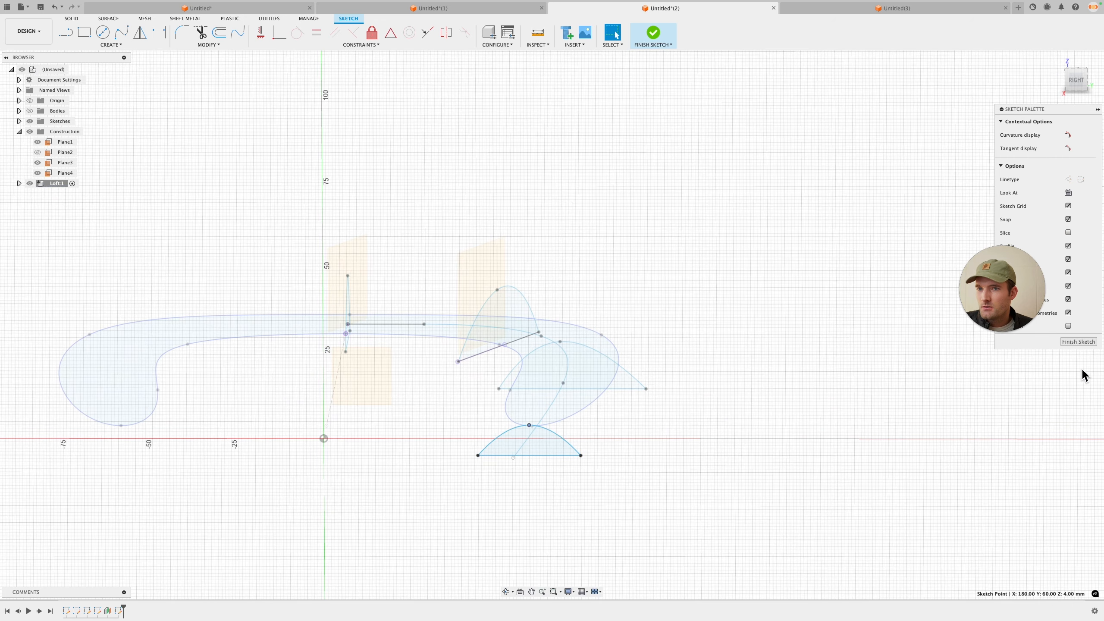
{"action": "left_click", "coordinate": [1078, 342]}
{"action": "mouse_move", "coordinate": [722, 410]}
{"action": "middle_mouse_down", "text": "shift"}
{"action": "mouse_move", "coordinate": [702, 405]}
{"action": "mouse_move", "coordinate": [735, 434]}
{"action": "mouse_move", "coordinate": [727, 455]}
{"action": "mouse_move", "coordinate": [707, 402]}
{"action": "mouse_move", "coordinate": [705, 428]}
{"action": "middle_mouse_up", "text": "shift"}
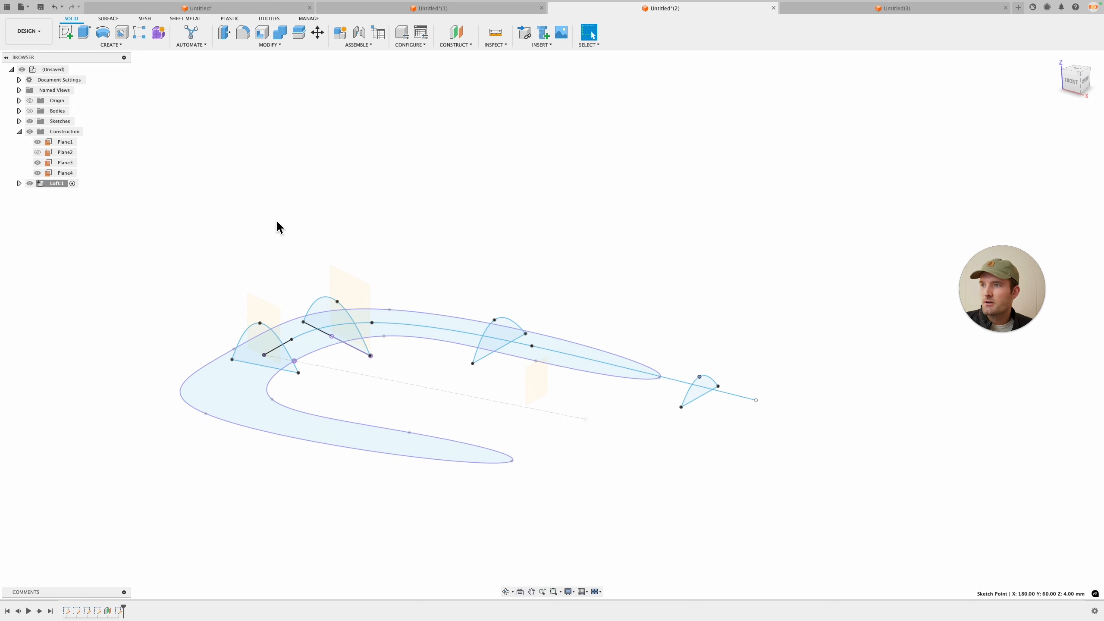
{"action": "left_click", "coordinate": [110, 45]}
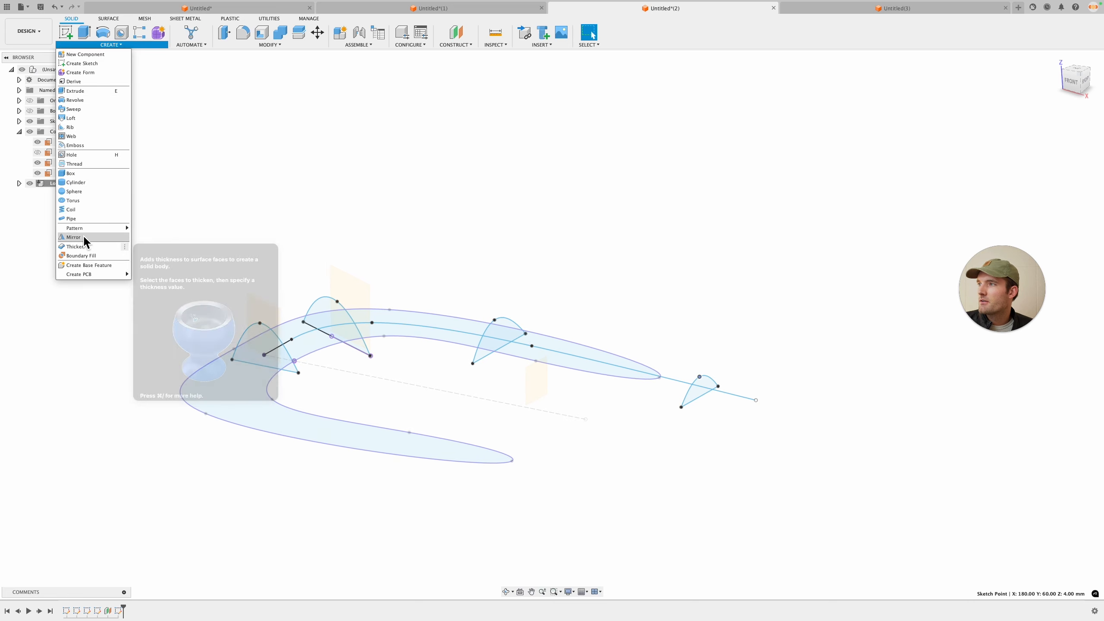
{"action": "left_click", "coordinate": [80, 116]}
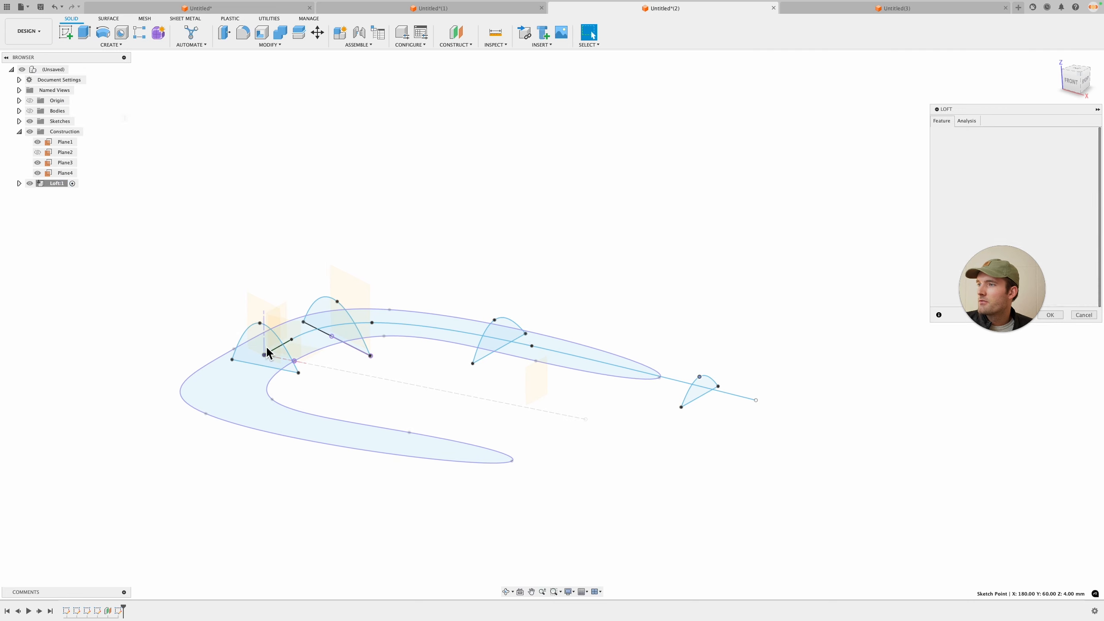
{"action": "left_click", "coordinate": [263, 346]}
{"action": "left_click", "coordinate": [248, 344]}
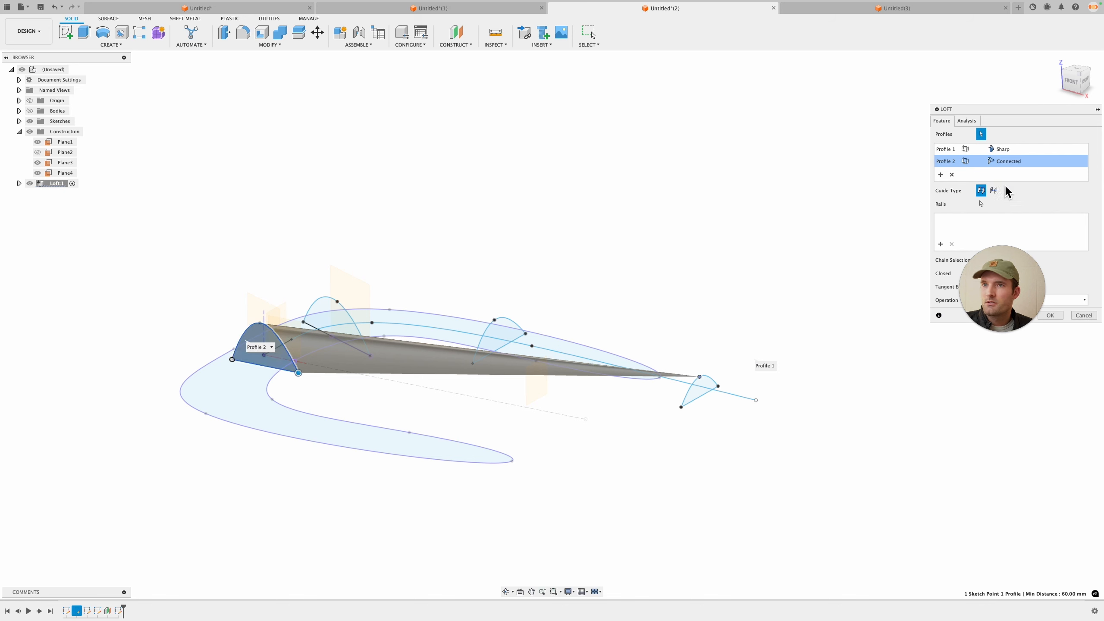
{"action": "key", "text": "Escape"}
Step: Start a loft from the first cross-section using the spine spline as its centerline
{"action": "left_click", "coordinate": [111, 46]}
{"action": "left_click", "coordinate": [81, 116]}
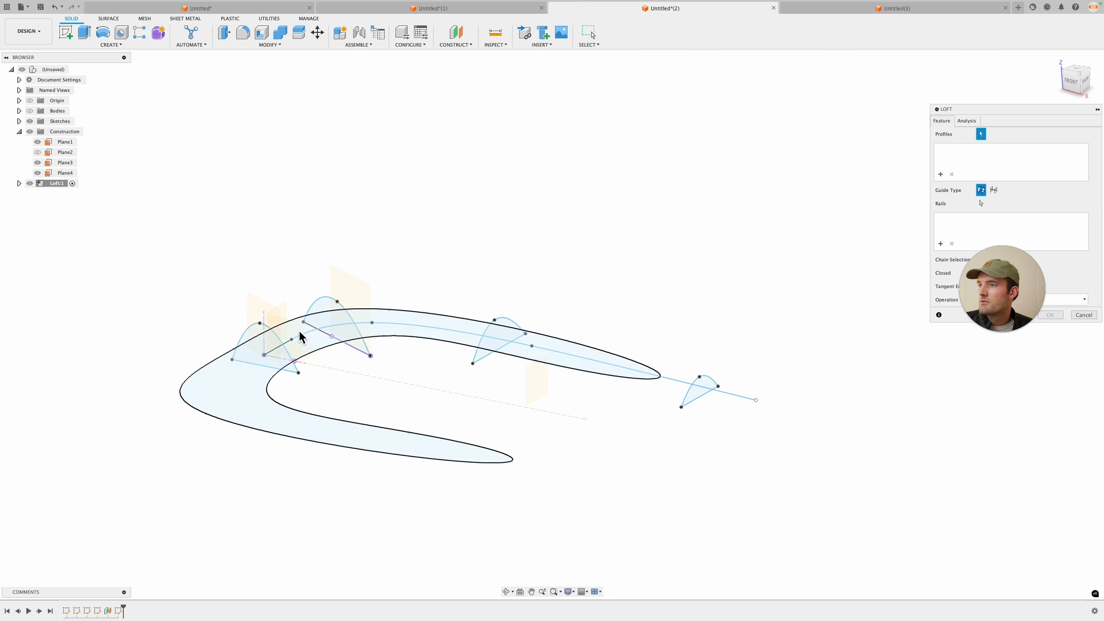
{"action": "left_click", "coordinate": [263, 337]}
{"action": "left_click", "coordinate": [994, 189]}
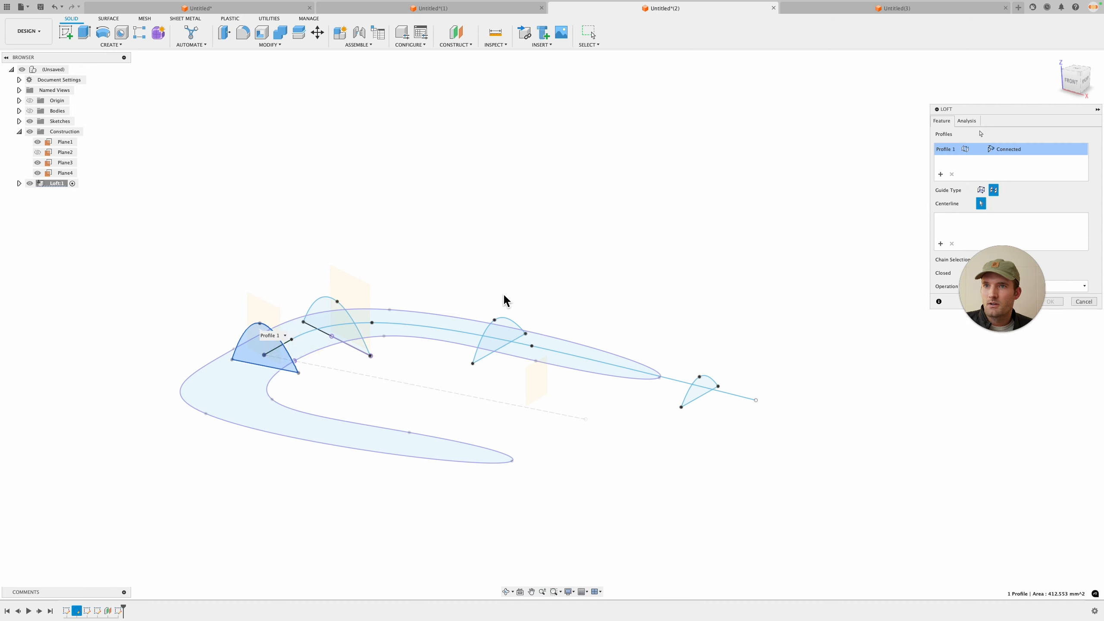
{"action": "left_click", "coordinate": [386, 324]}
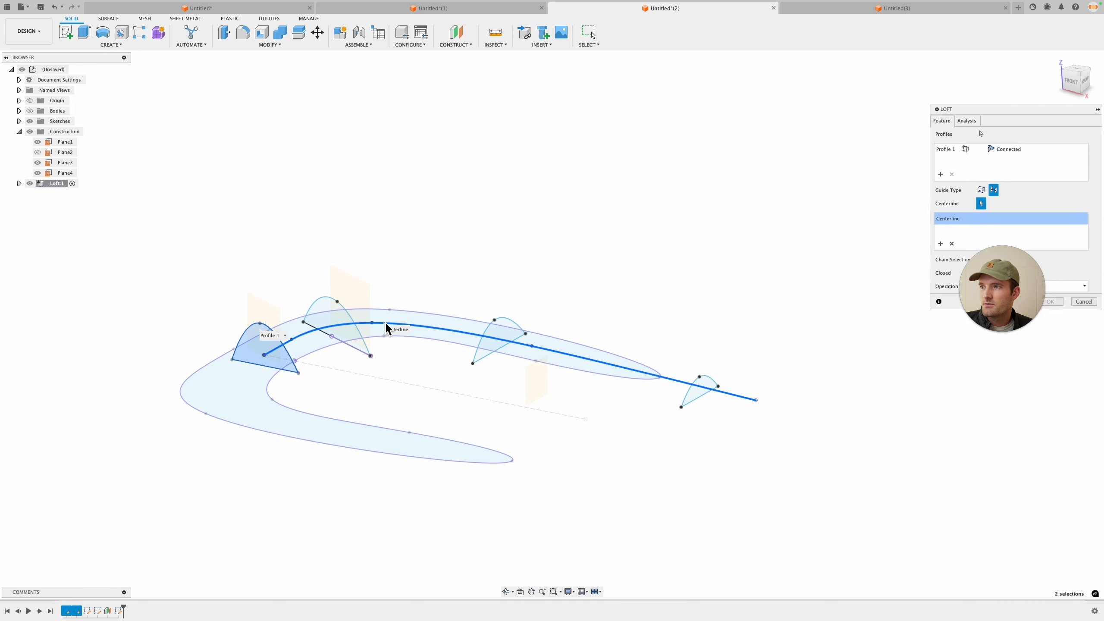
Step: Add the remaining three arch cross-sections in order as loft profiles and complete the loft
{"action": "left_click", "coordinate": [940, 174]}
{"action": "left_click", "coordinate": [330, 303]}
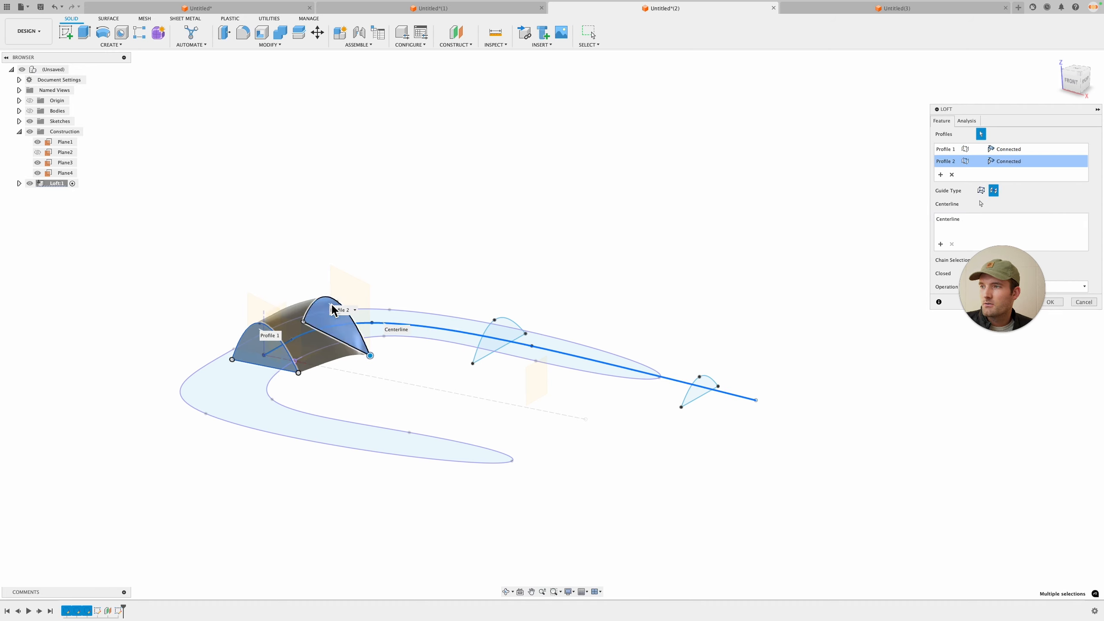
{"action": "left_click", "coordinate": [503, 326]}
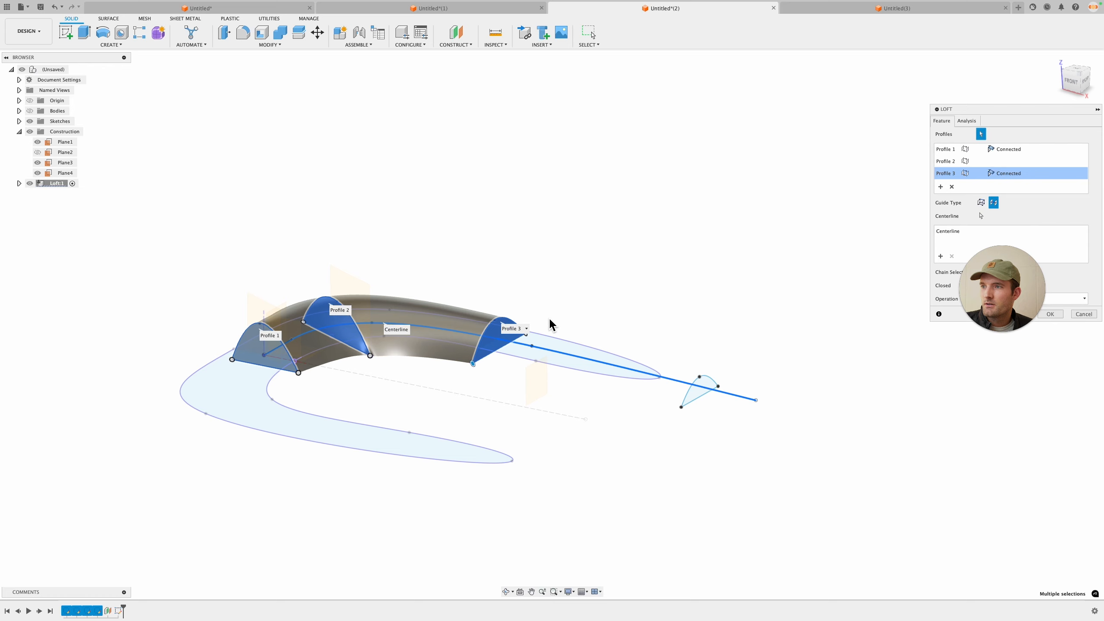
{"action": "left_click", "coordinate": [707, 385]}
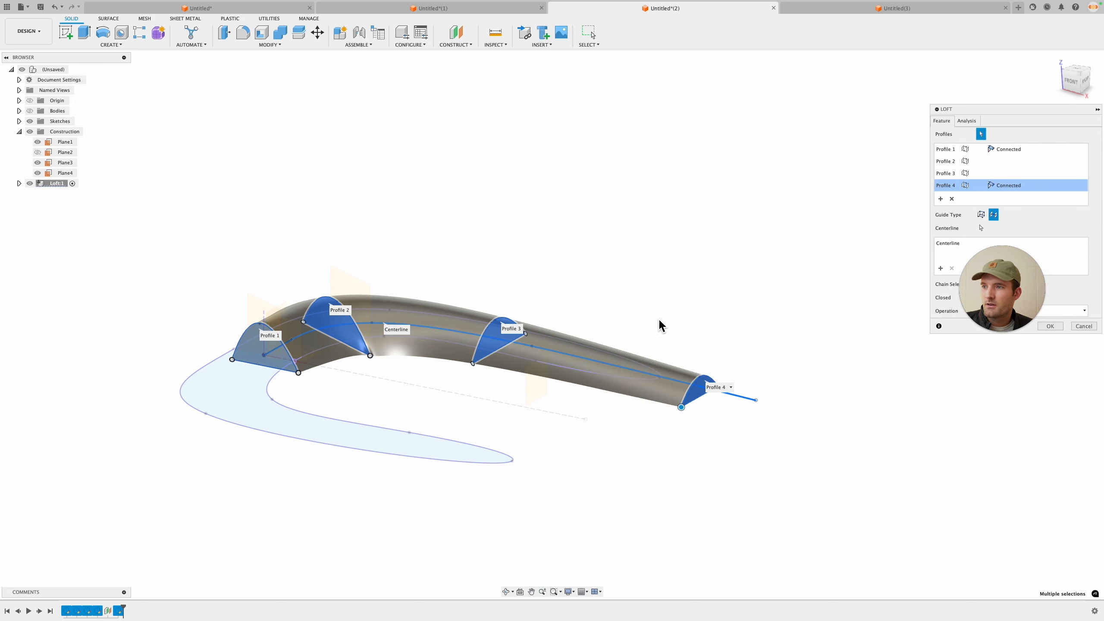
{"action": "left_click", "coordinate": [1055, 327]}
Step: Inspect the finished loft and expand its sketches in the browser to show the profiles
{"action": "middle_click_drag", "start_coordinate": [743, 313], "coordinate": [540, 335], "text": "shift"}
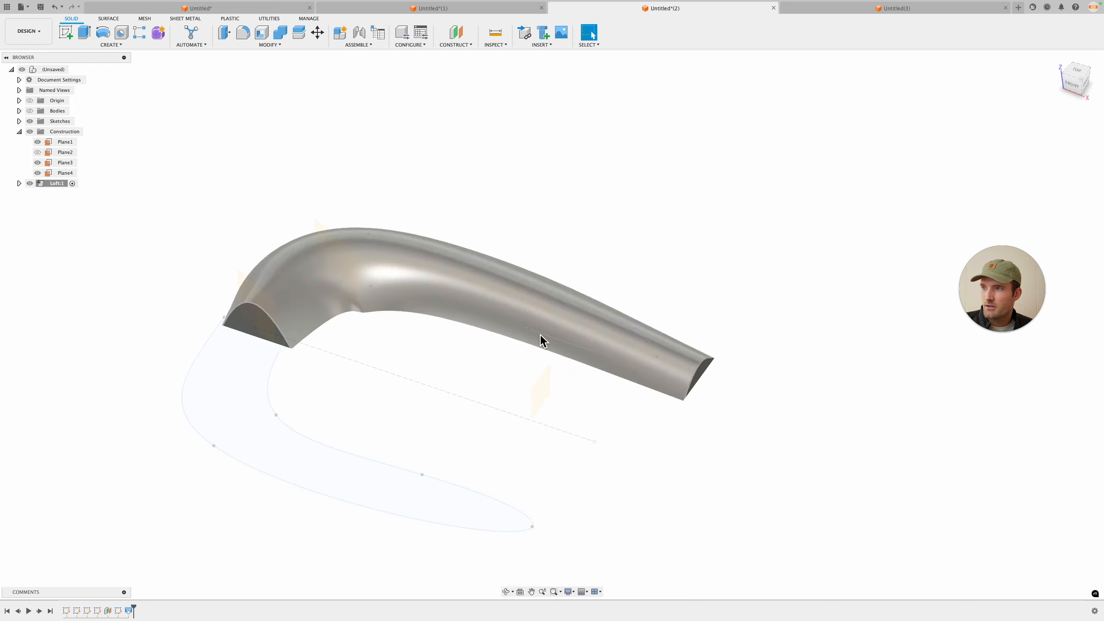
{"action": "left_click", "coordinate": [129, 612]}
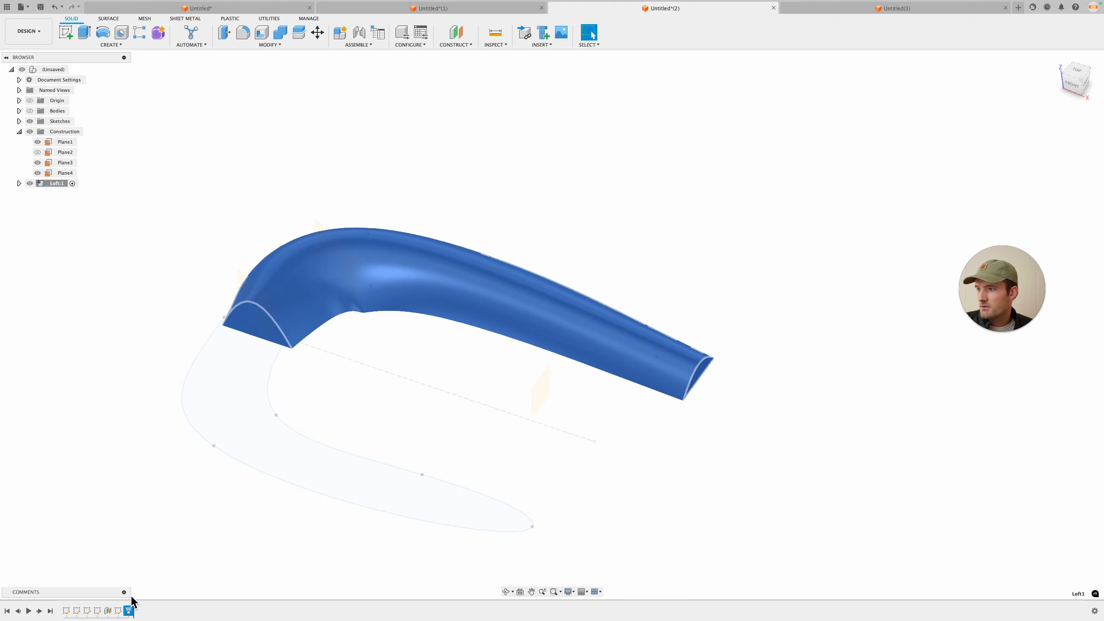
{"action": "left_click", "coordinate": [117, 611]}
{"action": "right_click", "coordinate": [116, 612]}
{"action": "left_click", "coordinate": [140, 514]}
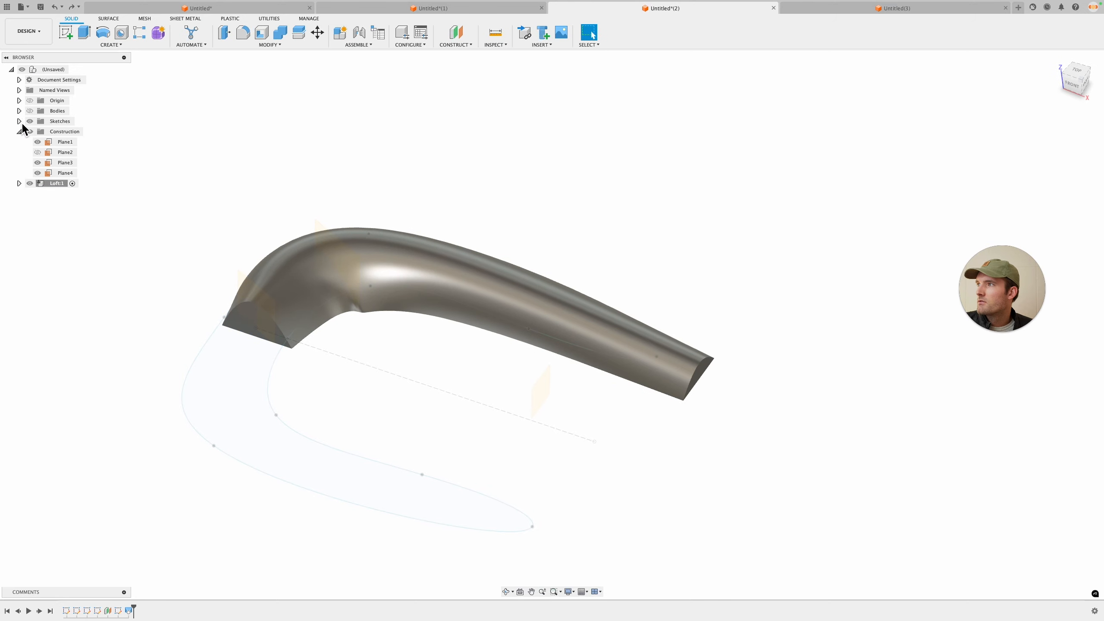
{"action": "left_click", "coordinate": [19, 121]}
{"action": "left_click", "coordinate": [20, 122]}
{"action": "left_click", "coordinate": [19, 184]}
{"action": "left_click", "coordinate": [26, 215]}
{"action": "left_click_drag", "start_coordinate": [45, 225], "coordinate": [45, 255]}
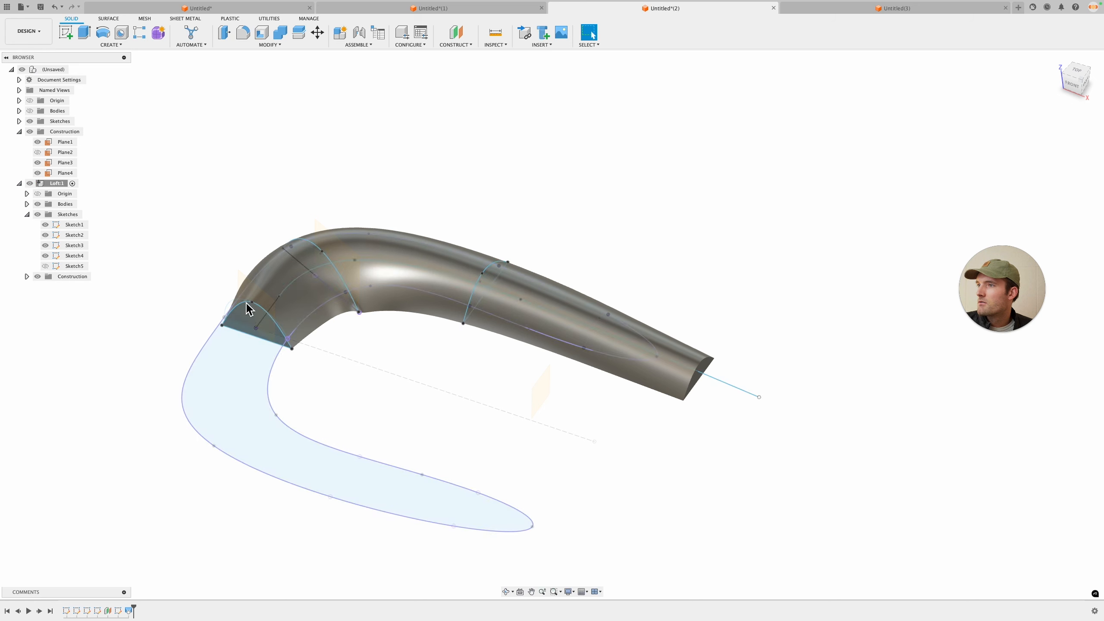
Step: Orbit and zoom around the loft to examine its arch cross-sections and spine from several views
{"action": "scroll", "coordinate": [246, 305], "scroll_direction": "up", "scroll_amount": 3}
{"action": "mouse_move", "coordinate": [246, 305]}
{"action": "middle_mouse_down", "text": "shift"}
{"action": "mouse_move", "coordinate": [332, 320]}
{"action": "mouse_move", "coordinate": [338, 282]}
{"action": "middle_mouse_up", "text": "shift"}
{"action": "double_click", "coordinate": [331, 319]}
{"action": "left_click_drag", "start_coordinate": [338, 275], "coordinate": [327, 264]}
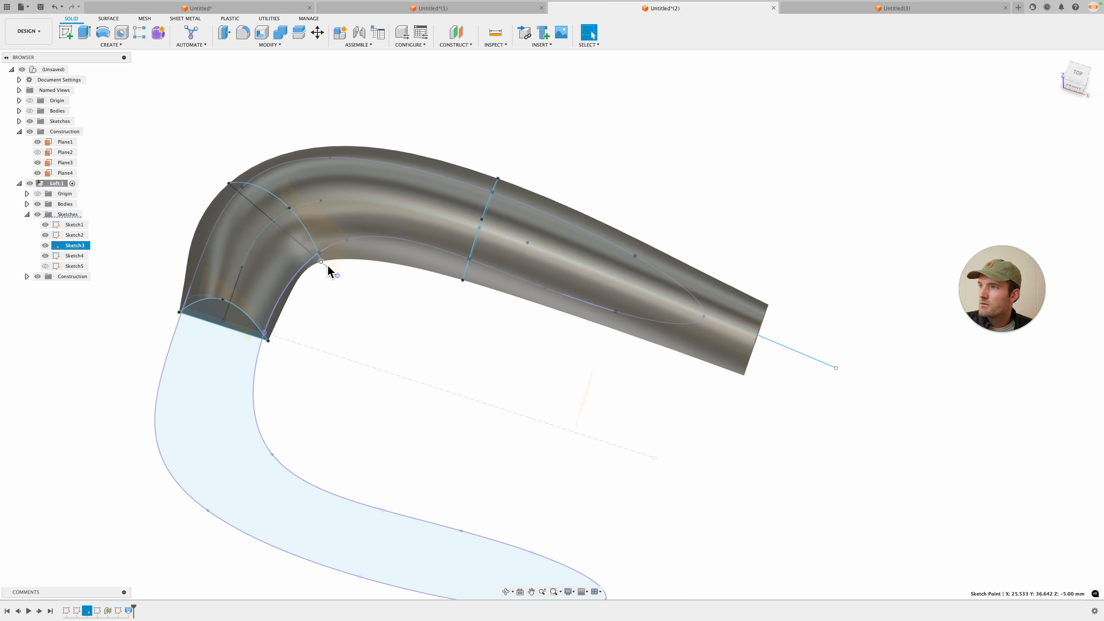
{"action": "middle_click_drag", "start_coordinate": [327, 264], "coordinate": [334, 250], "text": "shift"}
{"action": "left_click_drag", "start_coordinate": [332, 241], "coordinate": [326, 233]}
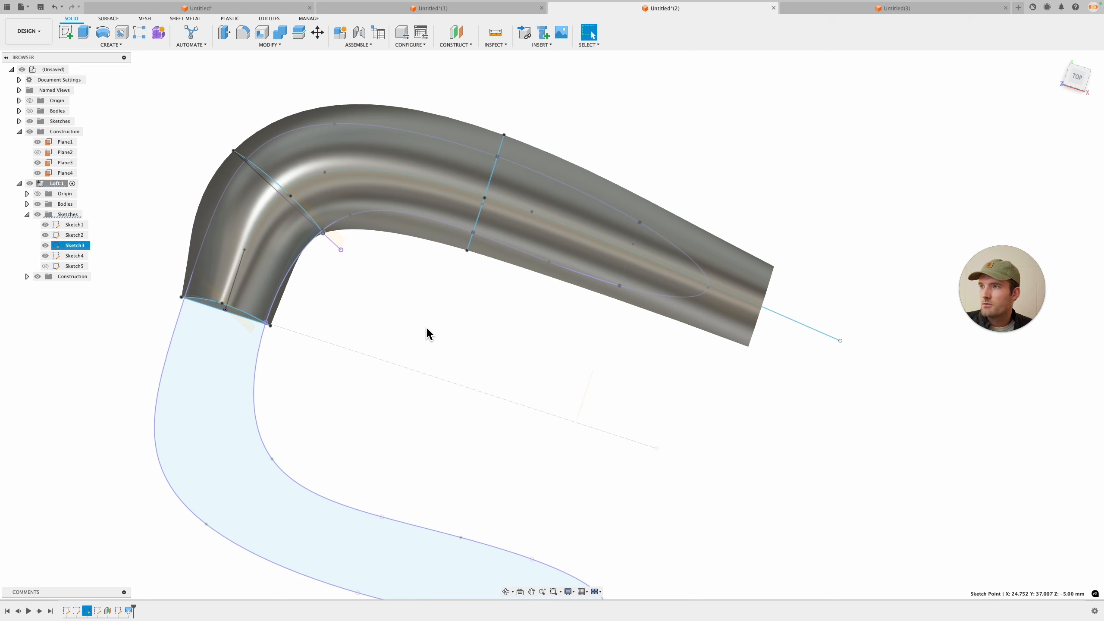
{"action": "middle_click_drag", "start_coordinate": [428, 331], "coordinate": [377, 239], "text": "shift"}
{"action": "mouse_move", "coordinate": [639, 291]}
{"action": "middle_mouse_down", "text": "shift"}
{"action": "mouse_move", "coordinate": [691, 310]}
{"action": "mouse_move", "coordinate": [696, 382]}
{"action": "middle_mouse_up", "text": "shift"}
{"action": "middle_click_drag", "start_coordinate": [765, 323], "coordinate": [741, 365], "text": "shift"}
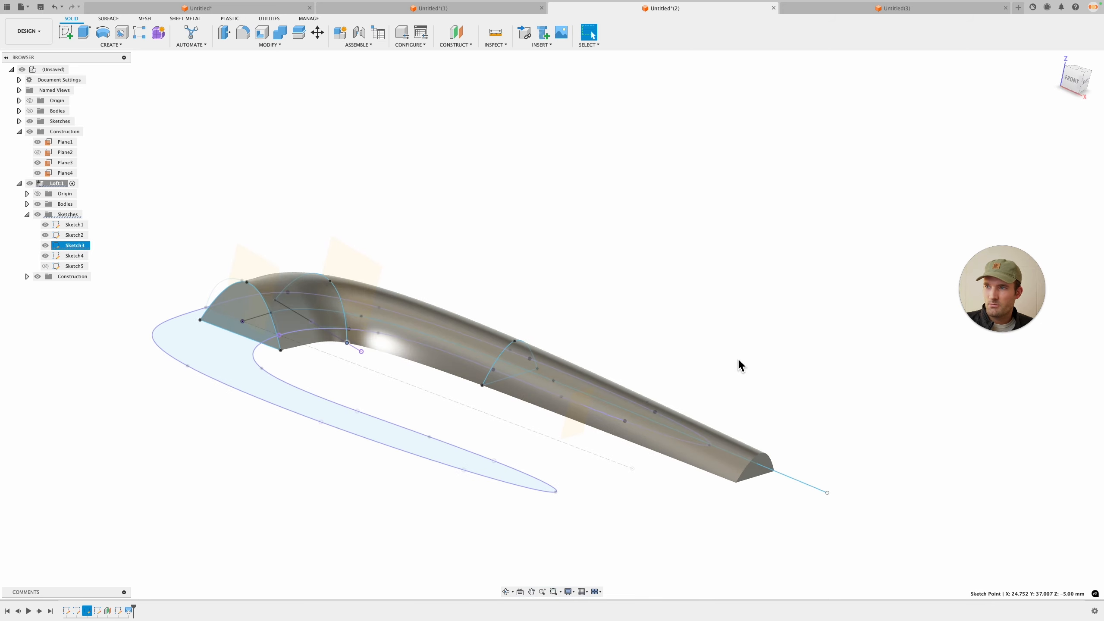
{"action": "middle_click_drag", "start_coordinate": [686, 333], "coordinate": [749, 322], "text": "shift"}
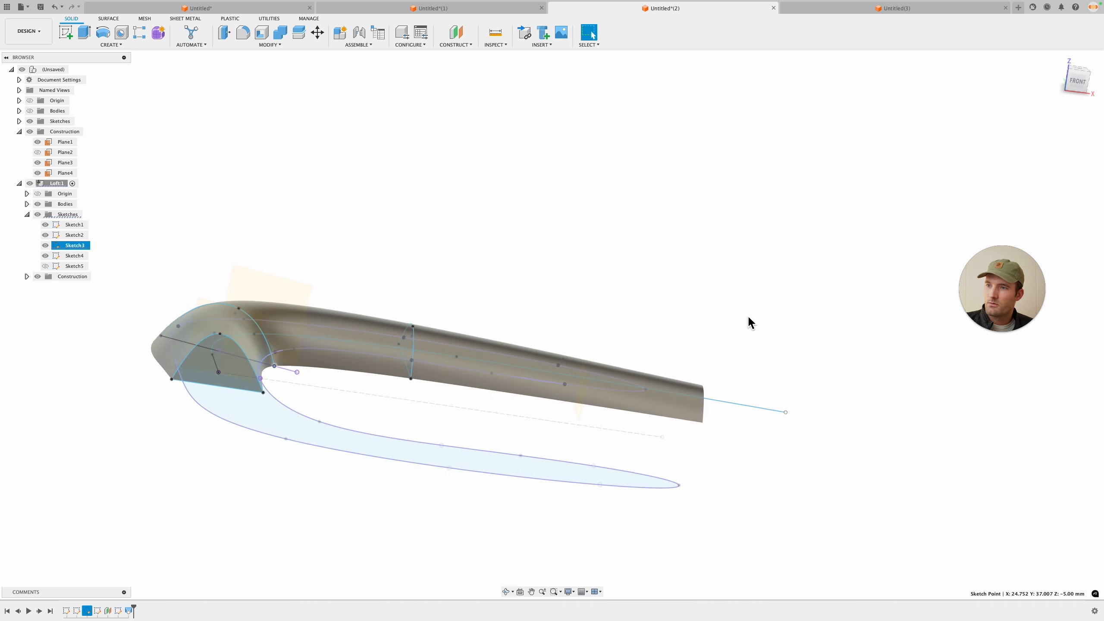
{"action": "left_click", "coordinate": [1078, 83]}
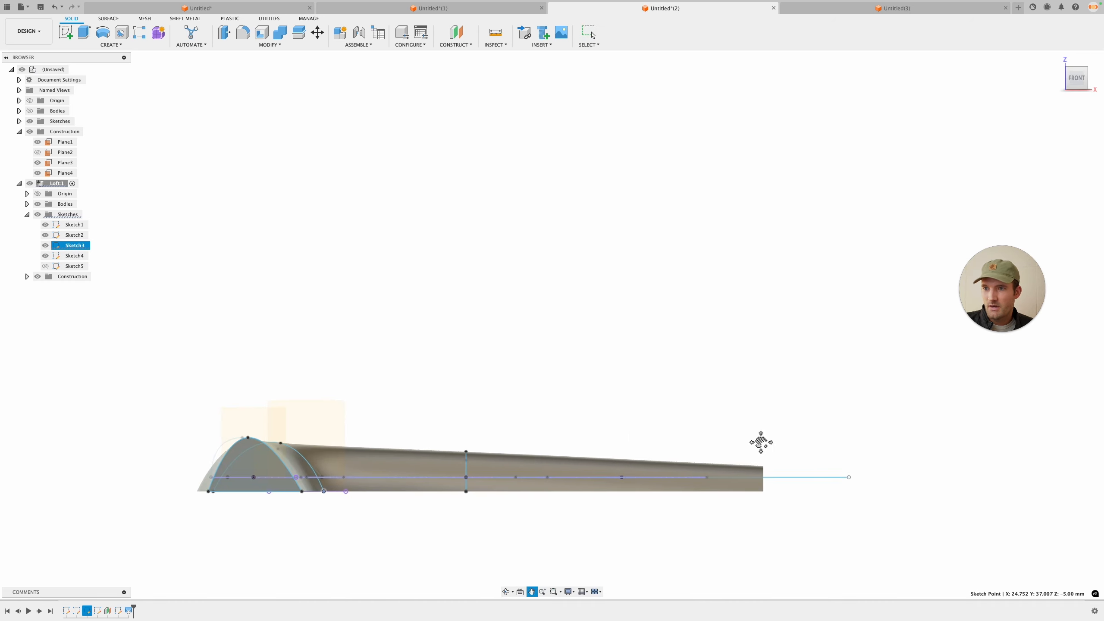
{"action": "scroll", "coordinate": [724, 465], "scroll_direction": "up", "scroll_amount": 4}
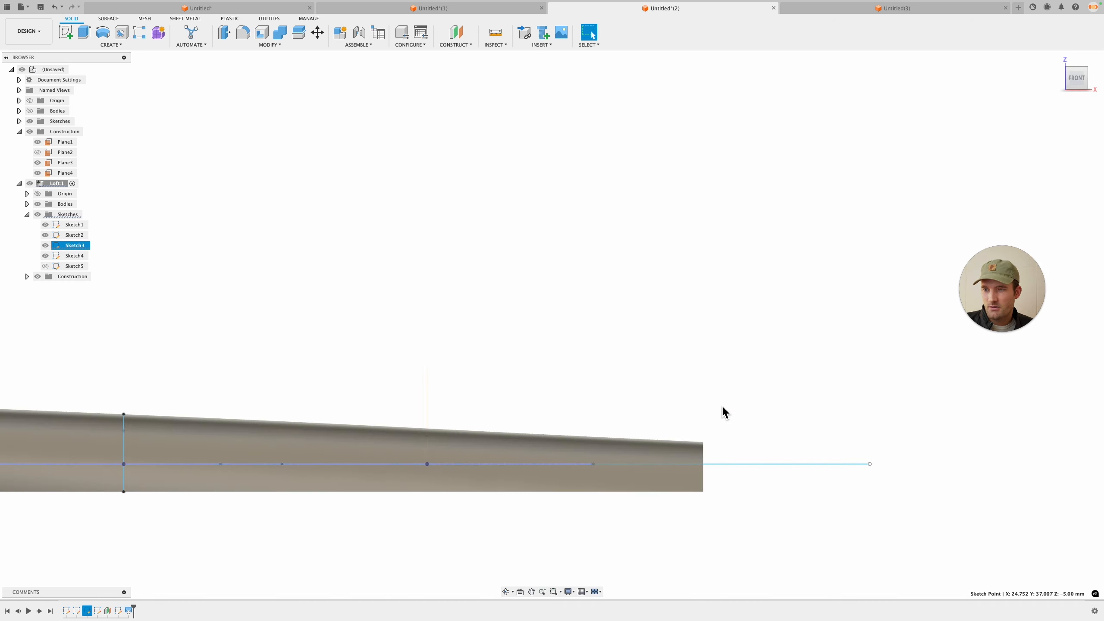
{"action": "middle_click_drag", "start_coordinate": [722, 412], "coordinate": [669, 452], "text": "shift"}
{"action": "middle_click_drag", "start_coordinate": [529, 476], "coordinate": [479, 466], "text": "shift"}
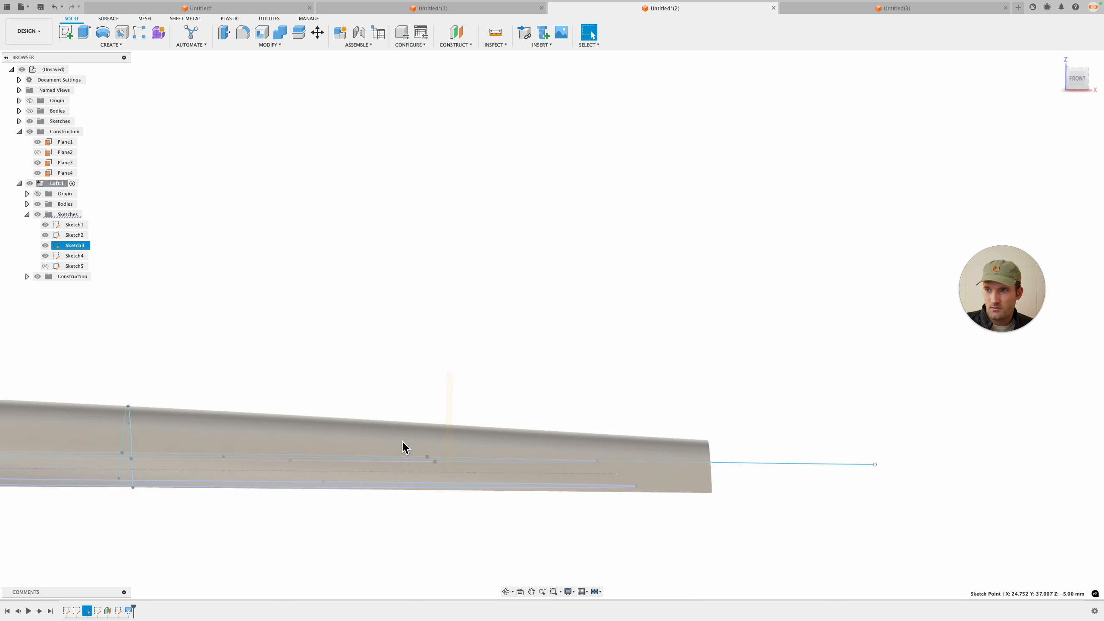
Step: Edit the last arch cross-section sketch, drag the arch lower, and finish the sketch
{"action": "right_click", "coordinate": [118, 611]}
{"action": "left_click", "coordinate": [145, 520]}
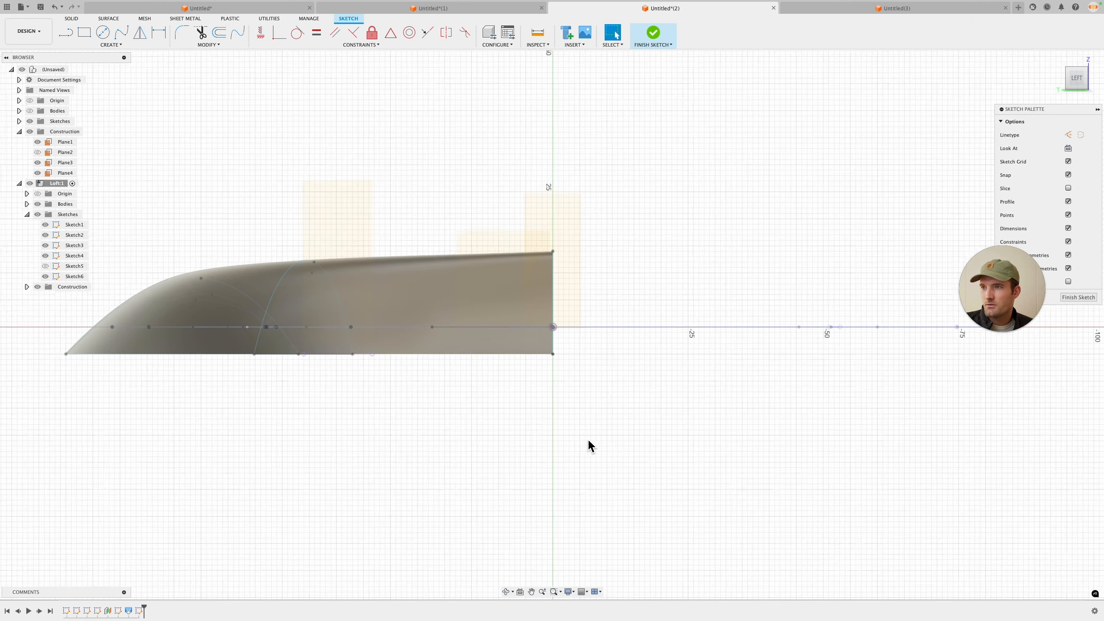
{"action": "mouse_move", "coordinate": [587, 438]}
{"action": "middle_mouse_down", "text": "shift"}
{"action": "mouse_move", "coordinate": [589, 424]}
{"action": "mouse_move", "coordinate": [510, 432]}
{"action": "mouse_move", "coordinate": [760, 404]}
{"action": "mouse_move", "coordinate": [702, 424]}
{"action": "mouse_move", "coordinate": [771, 387]}
{"action": "middle_mouse_up", "text": "shift"}
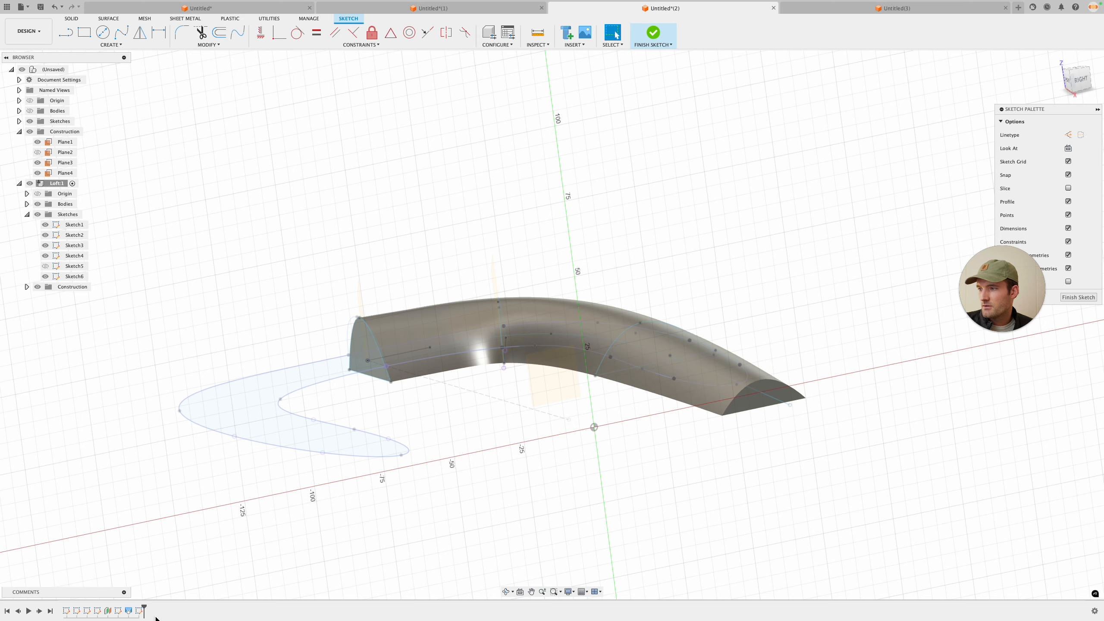
{"action": "right_click", "coordinate": [119, 611]}
{"action": "left_click", "coordinate": [141, 551]}
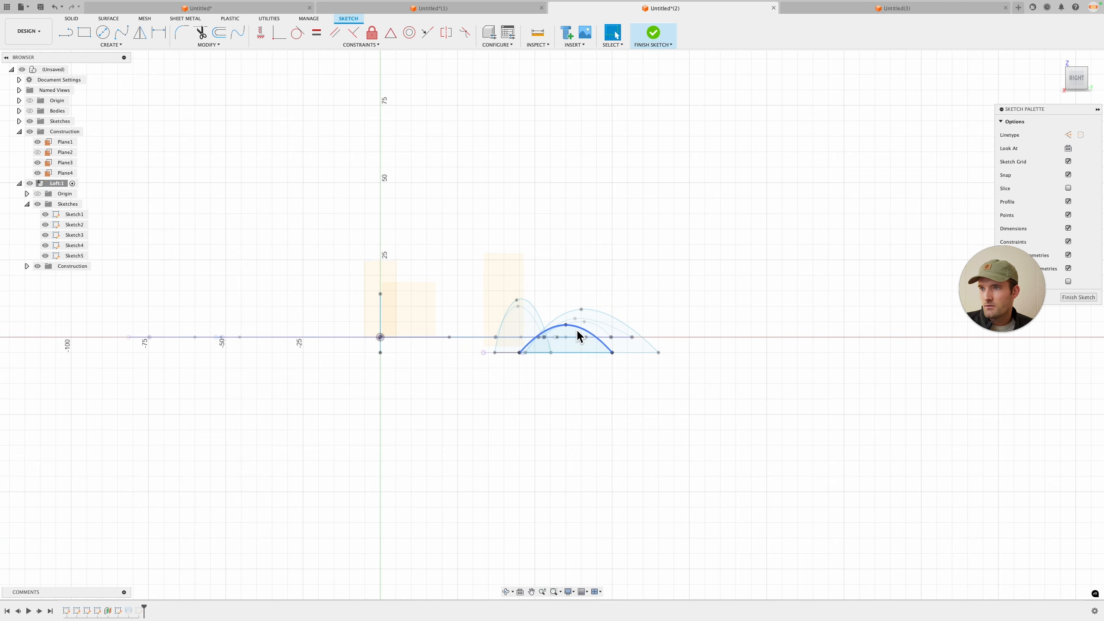
{"action": "scroll", "coordinate": [573, 330], "scroll_direction": "up", "scroll_amount": 5}
{"action": "left_click", "coordinate": [566, 327]}
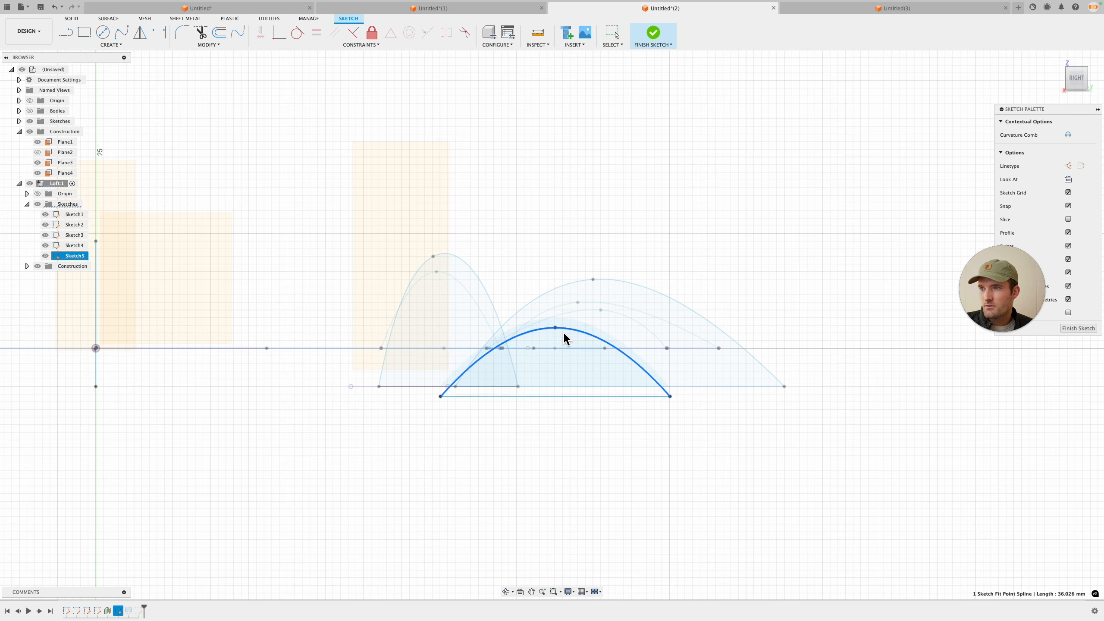
{"action": "left_click_drag", "start_coordinate": [563, 339], "coordinate": [564, 358]}
{"action": "left_click", "coordinate": [1079, 329]}
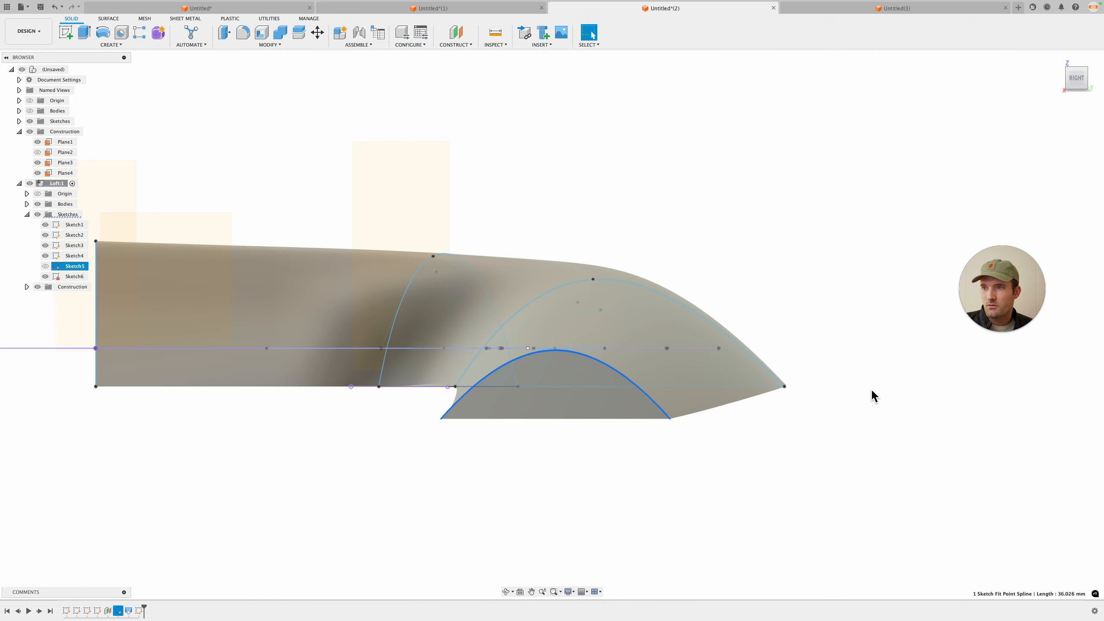
Step: Reopen the last cross-section sketch to inspect the arch, finish it, and orbit around the loft
{"action": "mouse_move", "coordinate": [739, 412]}
{"action": "middle_mouse_down", "text": "shift"}
{"action": "mouse_move", "coordinate": [809, 414]}
{"action": "mouse_move", "coordinate": [582, 485]}
{"action": "middle_mouse_up", "text": "shift"}
{"action": "left_click", "coordinate": [140, 611]}
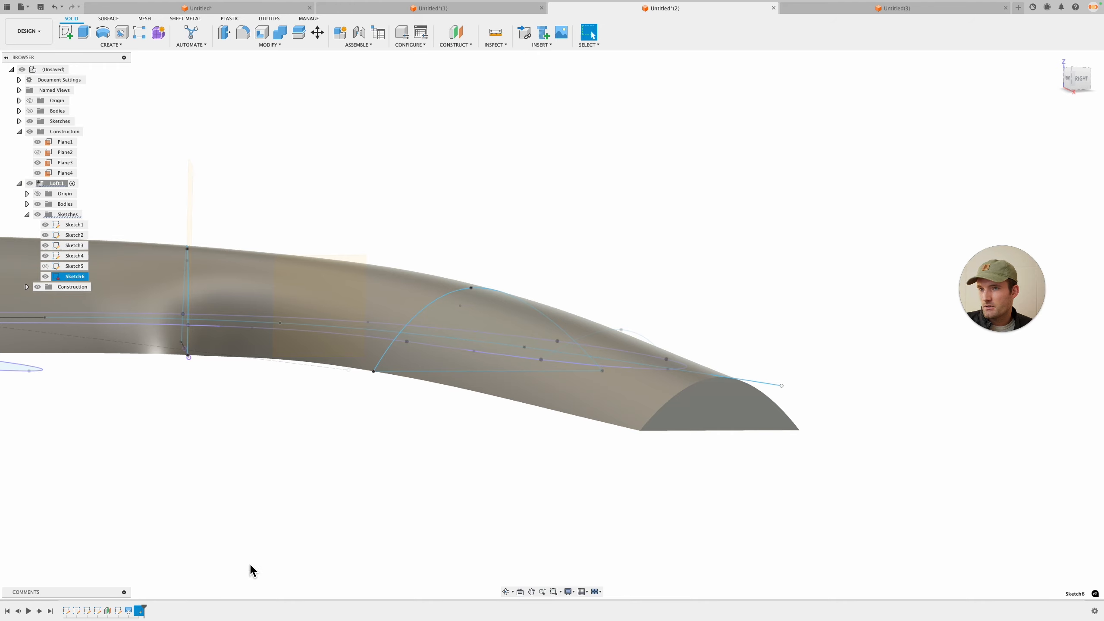
{"action": "left_click", "coordinate": [118, 611]}
{"action": "right_click", "coordinate": [119, 611]}
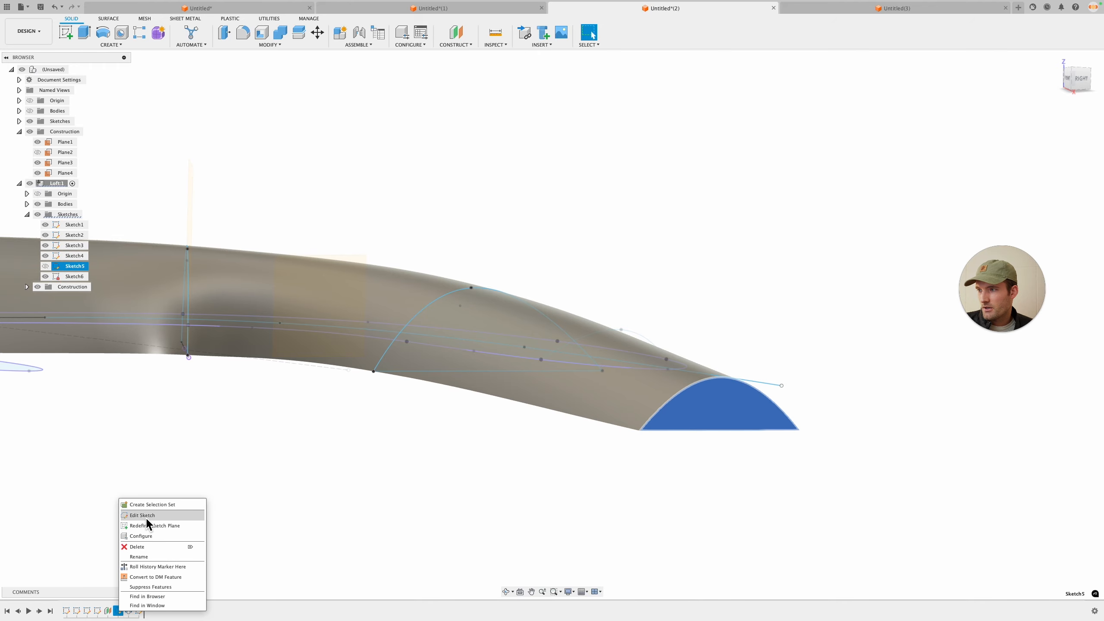
{"action": "left_click", "coordinate": [148, 523]}
{"action": "left_click", "coordinate": [299, 344]}
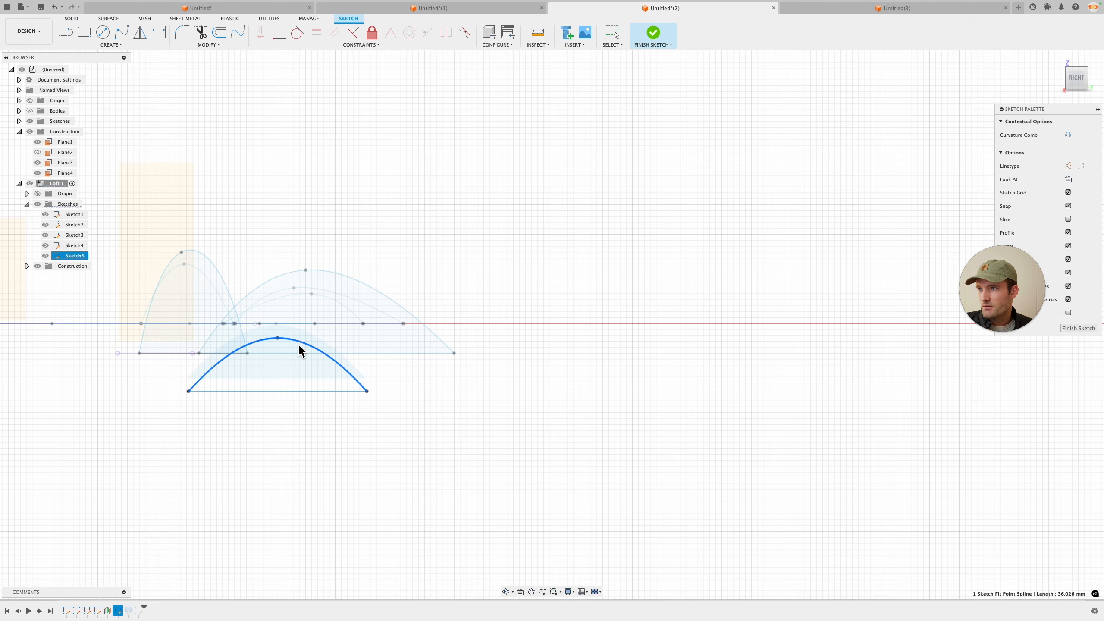
{"action": "left_click", "coordinate": [1084, 329]}
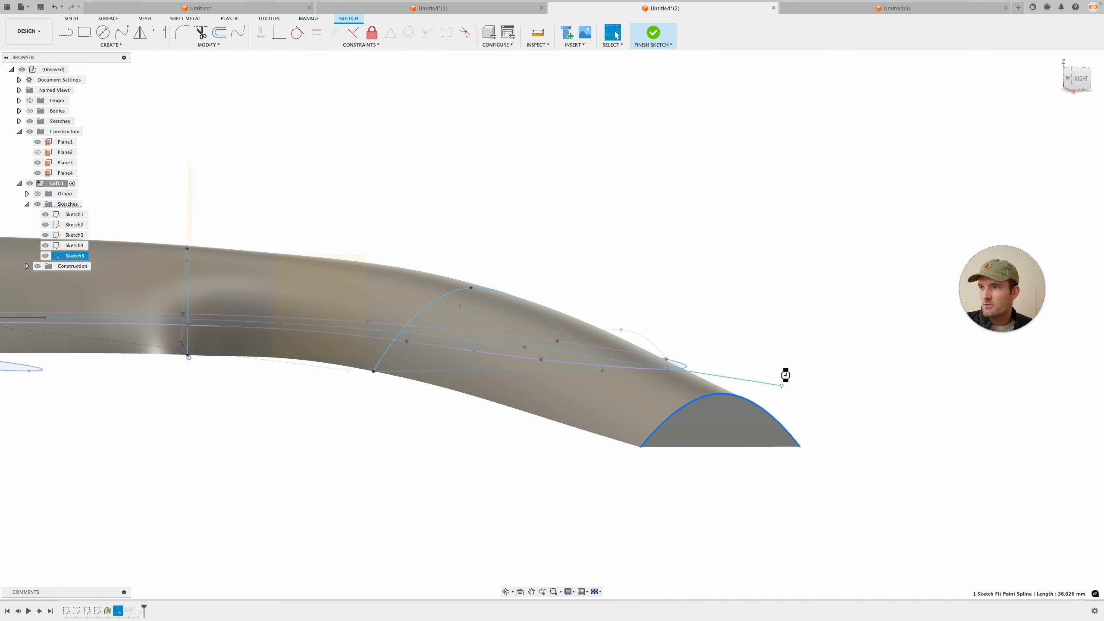
{"action": "middle_click_drag", "start_coordinate": [784, 375], "coordinate": [835, 397], "text": "shift"}
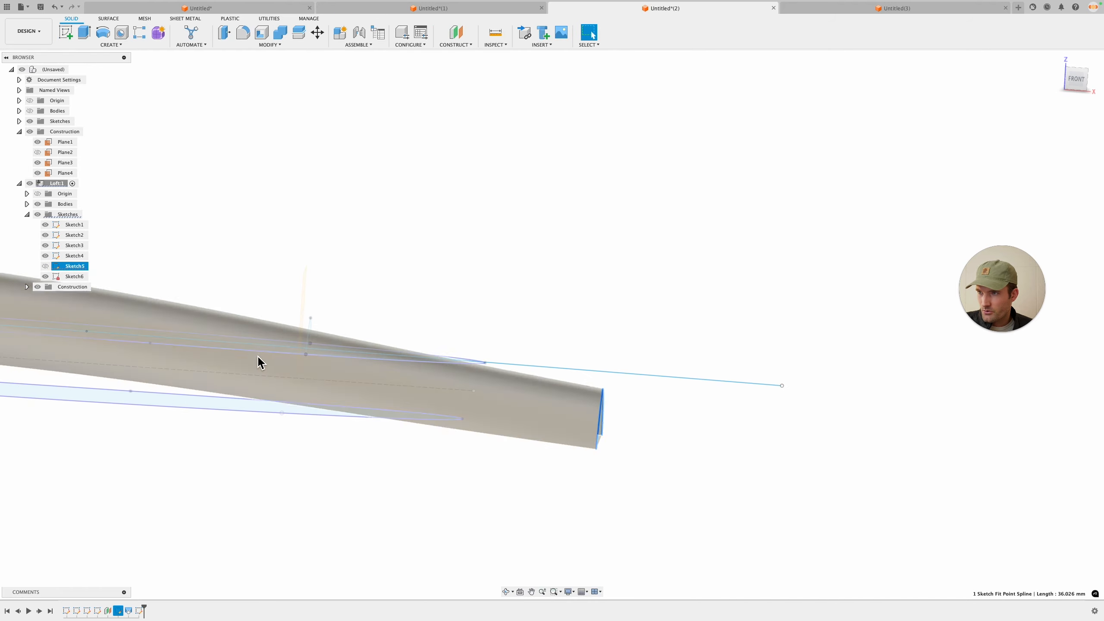
{"action": "scroll", "coordinate": [332, 373], "scroll_direction": "down", "scroll_amount": 3}
{"action": "scroll", "coordinate": [333, 368], "scroll_direction": "down", "scroll_amount": 4}
{"action": "middle_click_drag", "start_coordinate": [339, 322], "coordinate": [532, 344]}
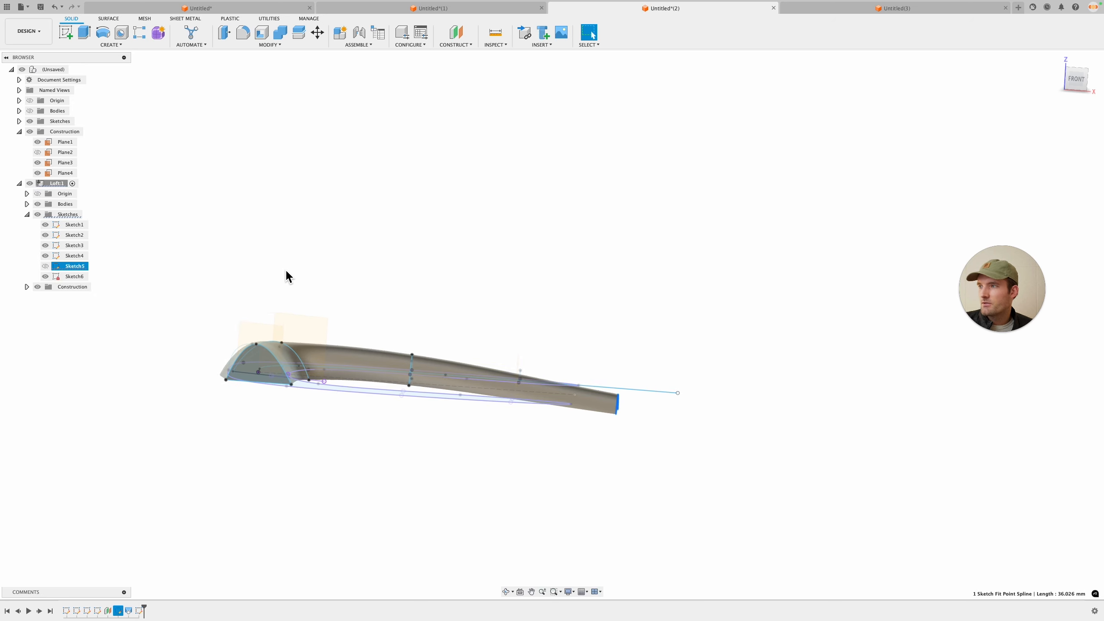
{"action": "left_click", "coordinate": [299, 32]}
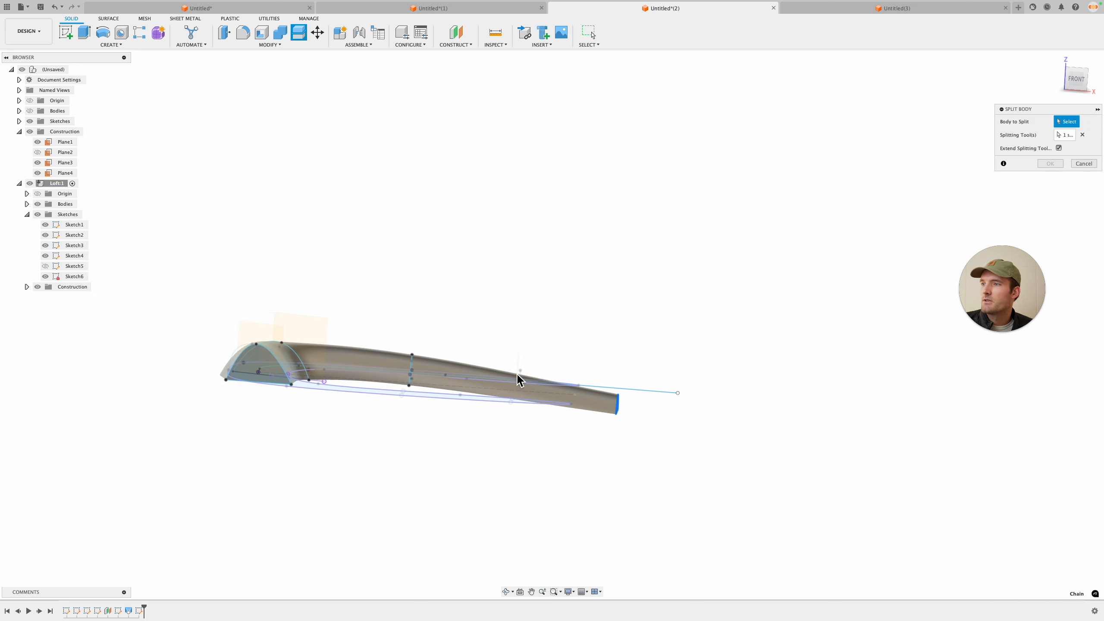
{"action": "left_click", "coordinate": [518, 382]}
{"action": "left_click", "coordinate": [1062, 139]}
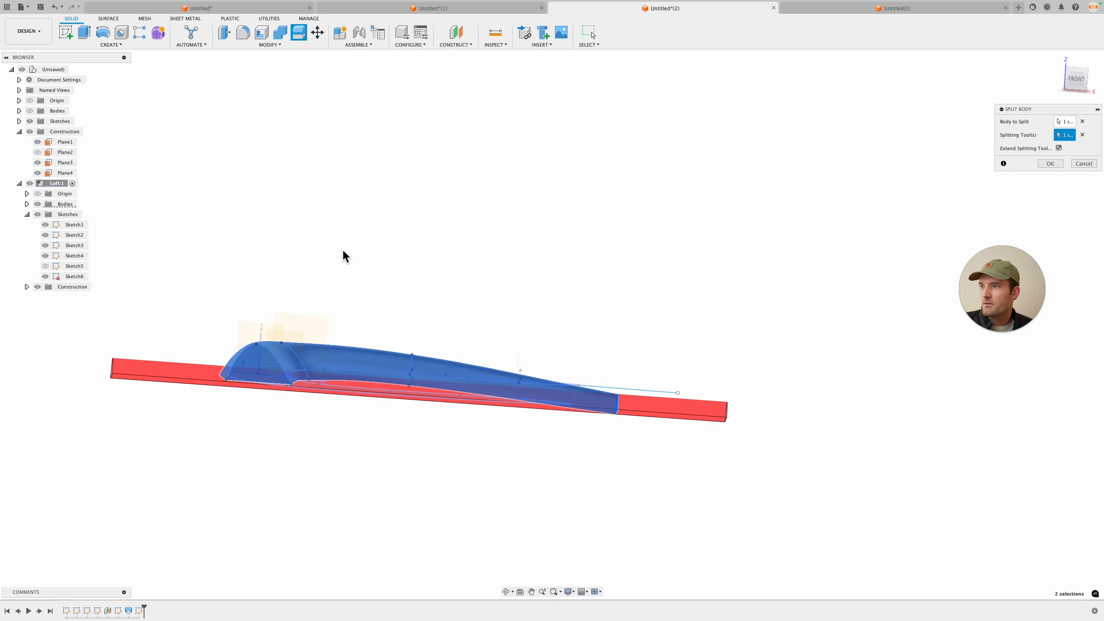
{"action": "middle_click_drag", "start_coordinate": [343, 254], "coordinate": [345, 301], "text": "shift"}
{"action": "scroll", "coordinate": [309, 369], "scroll_direction": "up", "scroll_amount": 4}
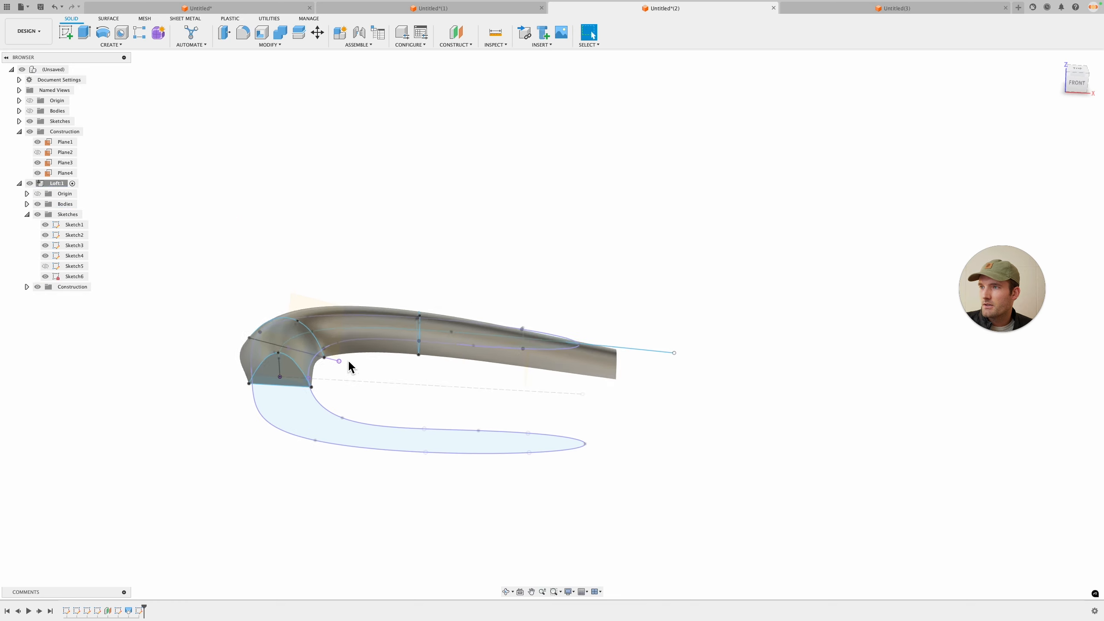
Step: Split the loft body with the flat base outline as the extended splitting tool
{"action": "left_click", "coordinate": [300, 33]}
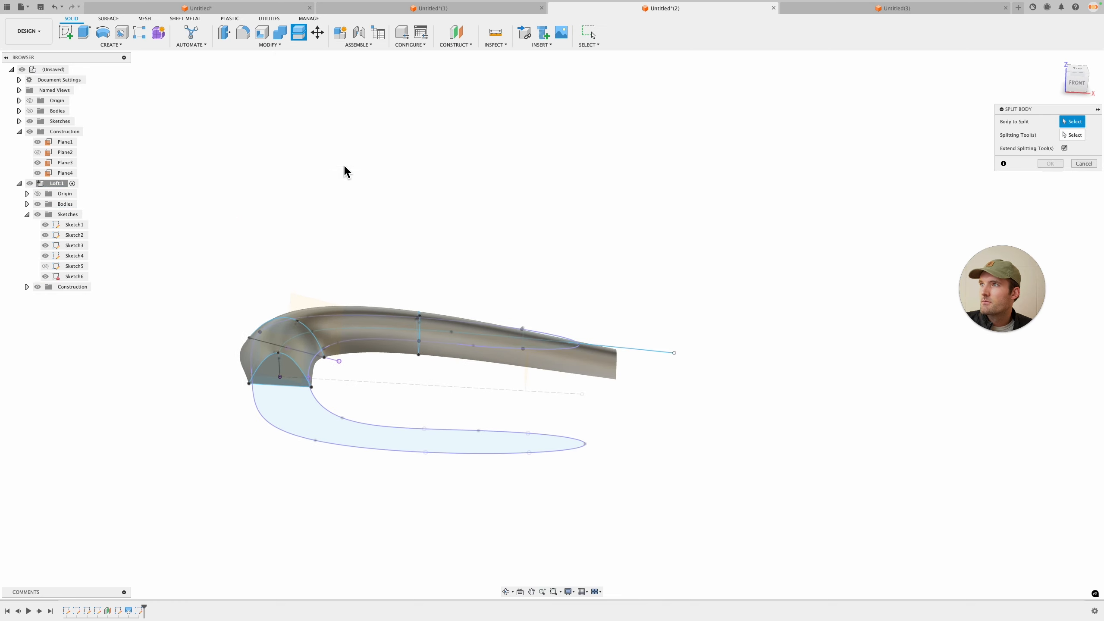
{"action": "left_click", "coordinate": [245, 365]}
{"action": "middle_click_drag", "start_coordinate": [408, 348], "coordinate": [361, 367], "text": "shift"}
{"action": "scroll", "coordinate": [355, 345], "scroll_direction": "up", "scroll_amount": 3}
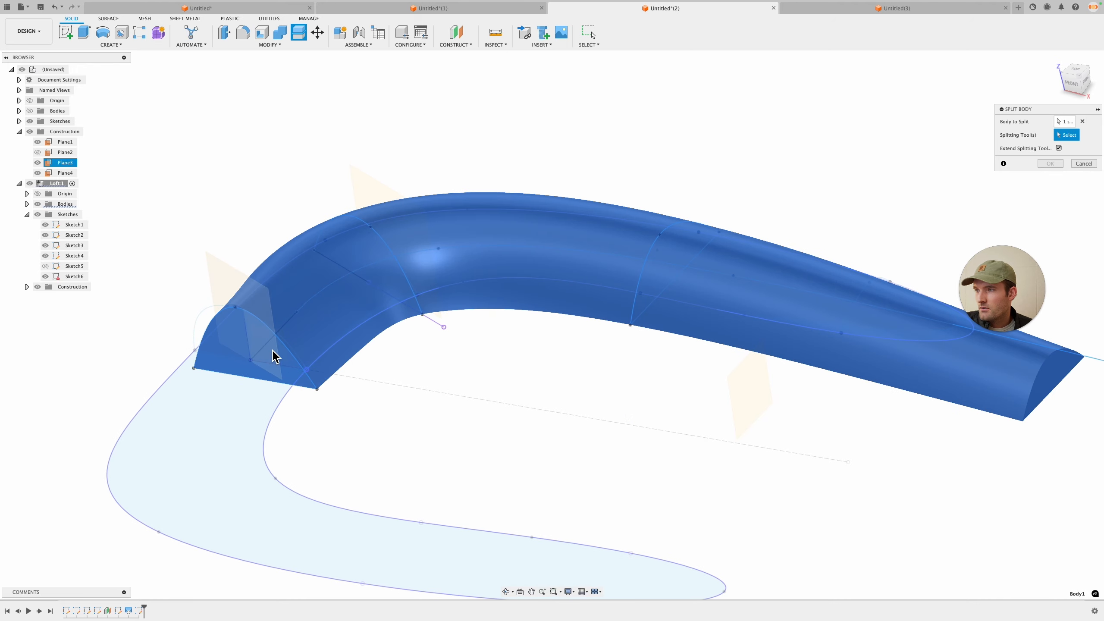
{"action": "left_click", "coordinate": [272, 350]}
{"action": "left_click", "coordinate": [291, 390]}
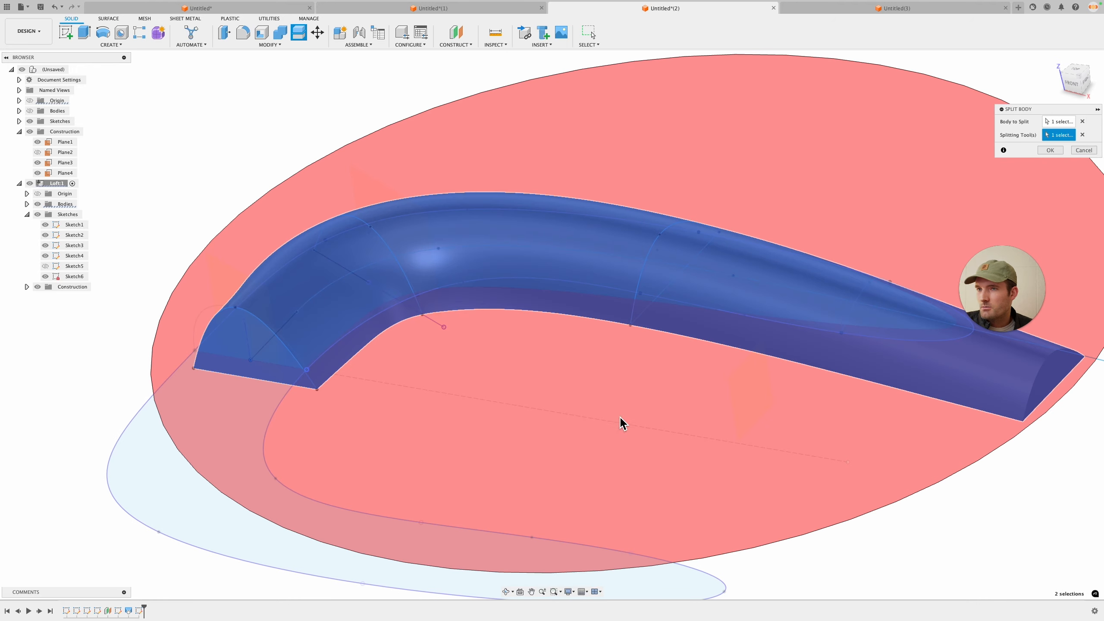
{"action": "left_click", "coordinate": [1073, 81]}
{"action": "left_click", "coordinate": [1060, 150]}
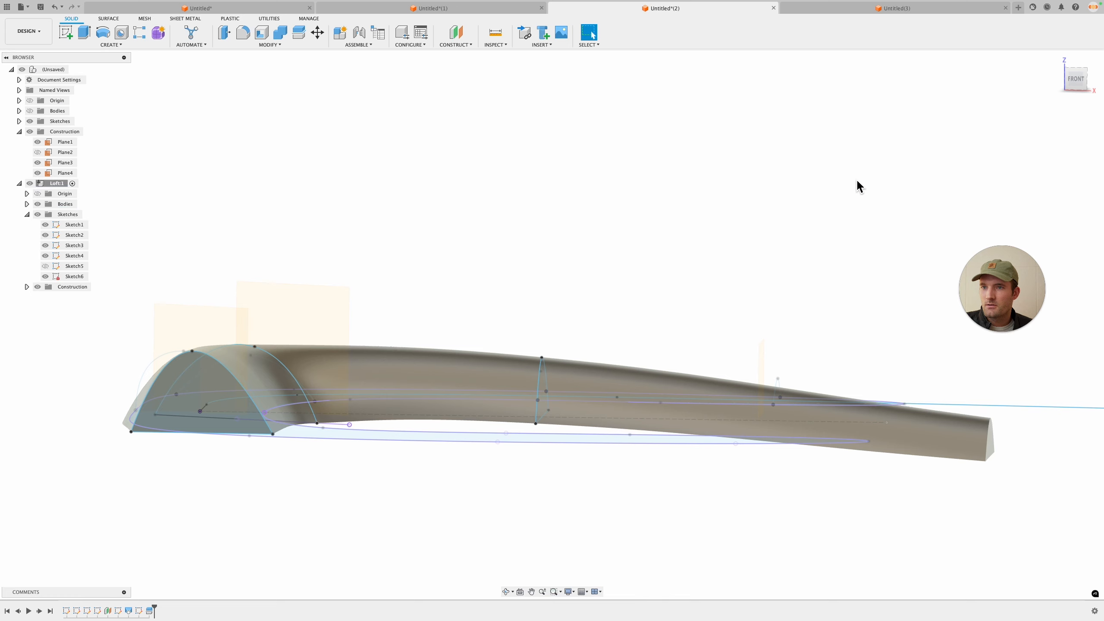
Step: Hide the split-off lower piece of the body
{"action": "left_click", "coordinate": [965, 454]}
{"action": "key", "text": "v"}
{"action": "scroll", "coordinate": [874, 292], "scroll_direction": "down", "scroll_amount": 3}
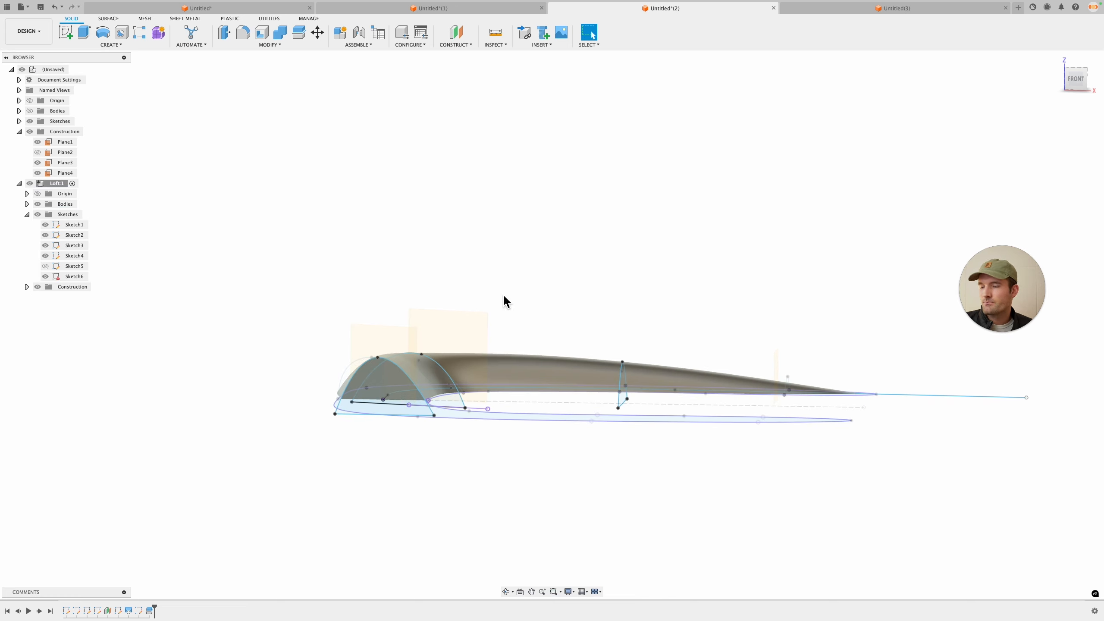
Step: Toggle the sketches' visibility and orbit to inspect the trimmed buckle shape
{"action": "left_click", "coordinate": [38, 204]}
{"action": "left_click", "coordinate": [38, 204]}
{"action": "left_click", "coordinate": [38, 214]}
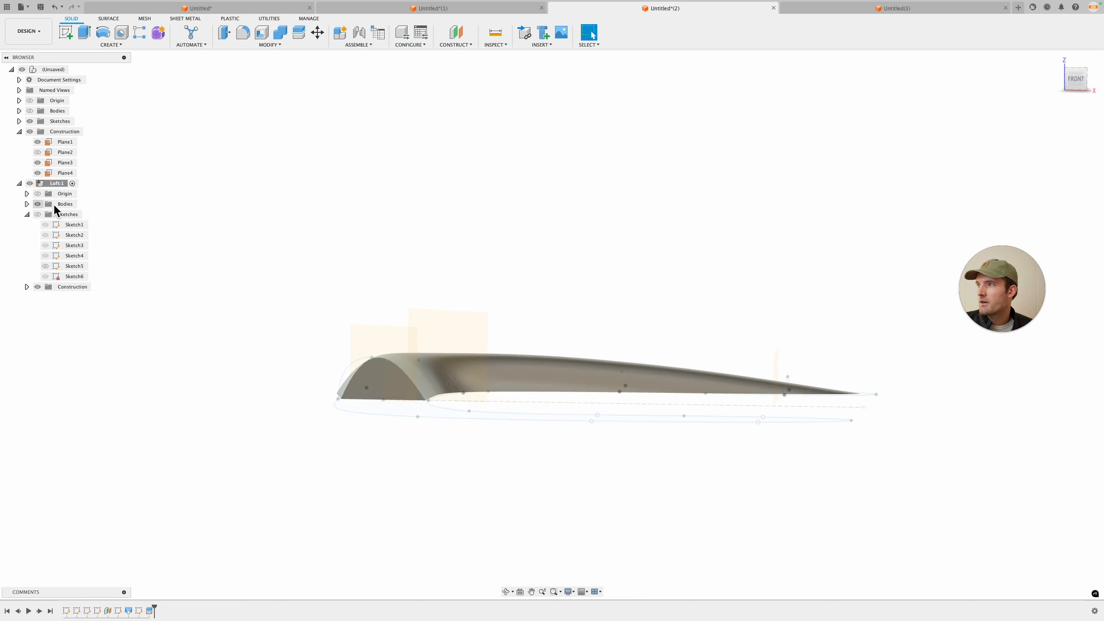
{"action": "middle_click_drag", "start_coordinate": [560, 285], "coordinate": [753, 416], "text": "shift"}
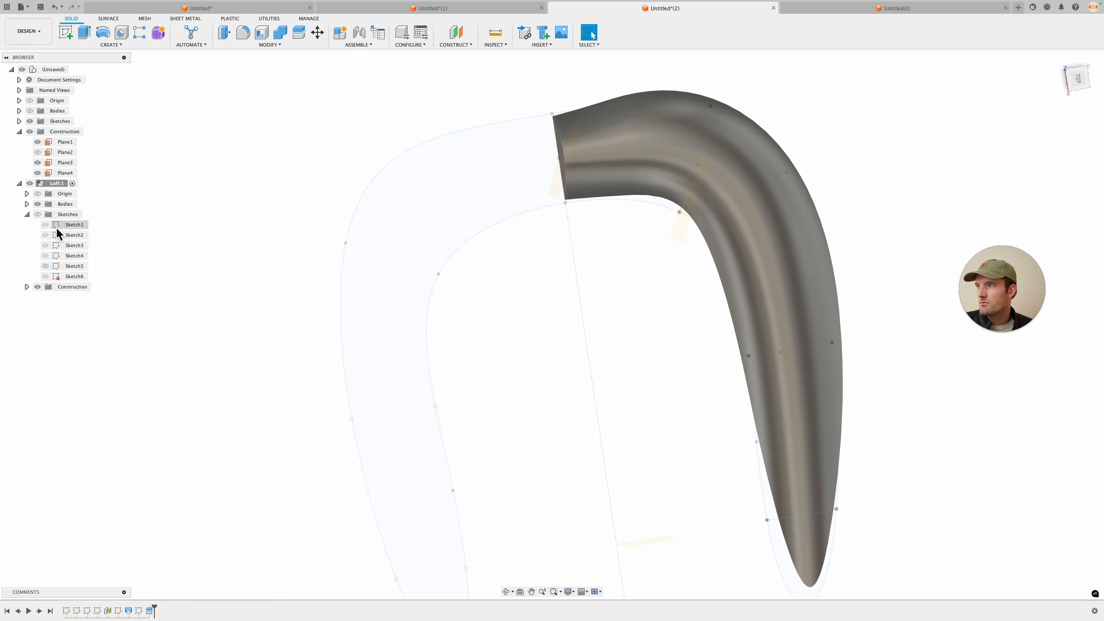
{"action": "left_click", "coordinate": [38, 214]}
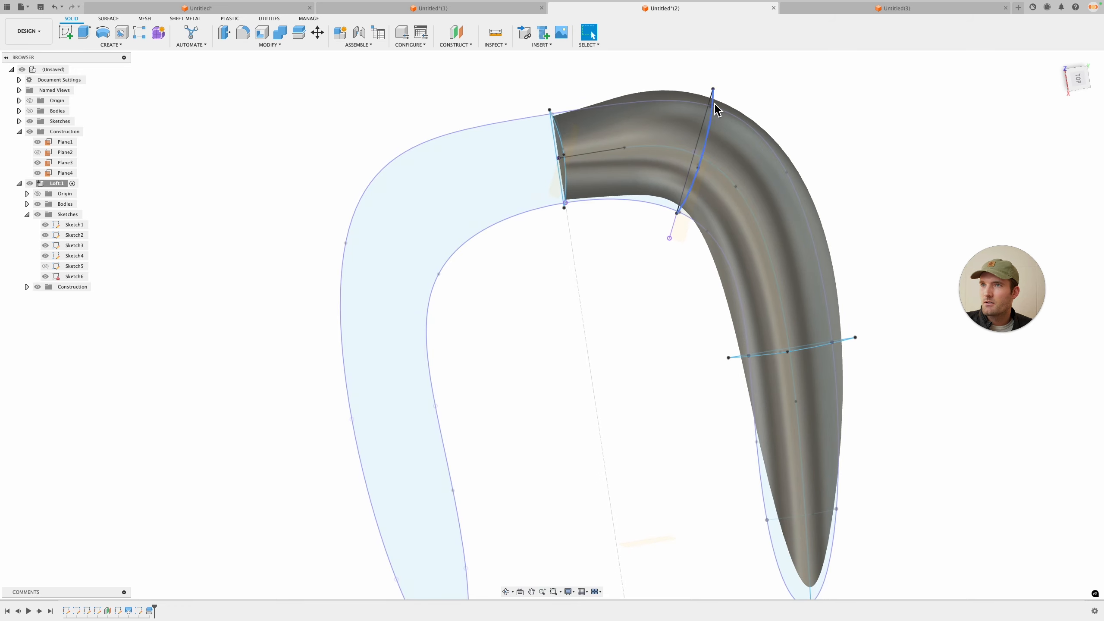
{"action": "mouse_move", "coordinate": [794, 105]}
{"action": "middle_mouse_down", "text": "shift"}
{"action": "mouse_move", "coordinate": [718, 104]}
{"action": "mouse_move", "coordinate": [621, 83]}
{"action": "middle_mouse_up", "text": "shift"}
{"action": "scroll", "coordinate": [661, 322], "scroll_direction": "up", "scroll_amount": 5}
{"action": "left_click", "coordinate": [658, 335]}
{"action": "scroll", "coordinate": [668, 344], "scroll_direction": "down", "scroll_amount": 3}
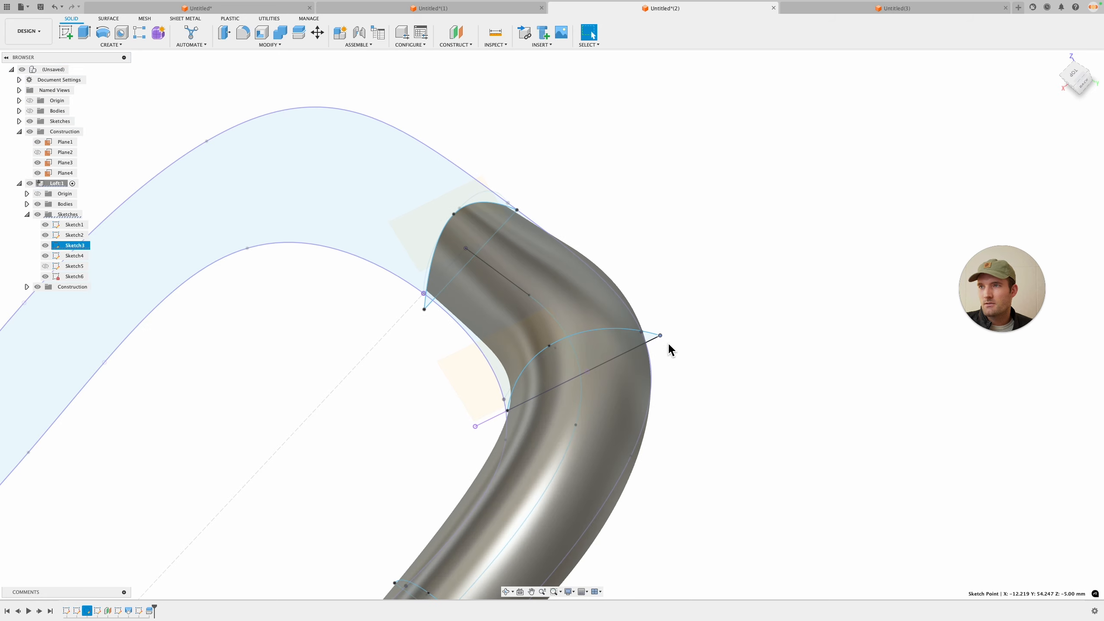
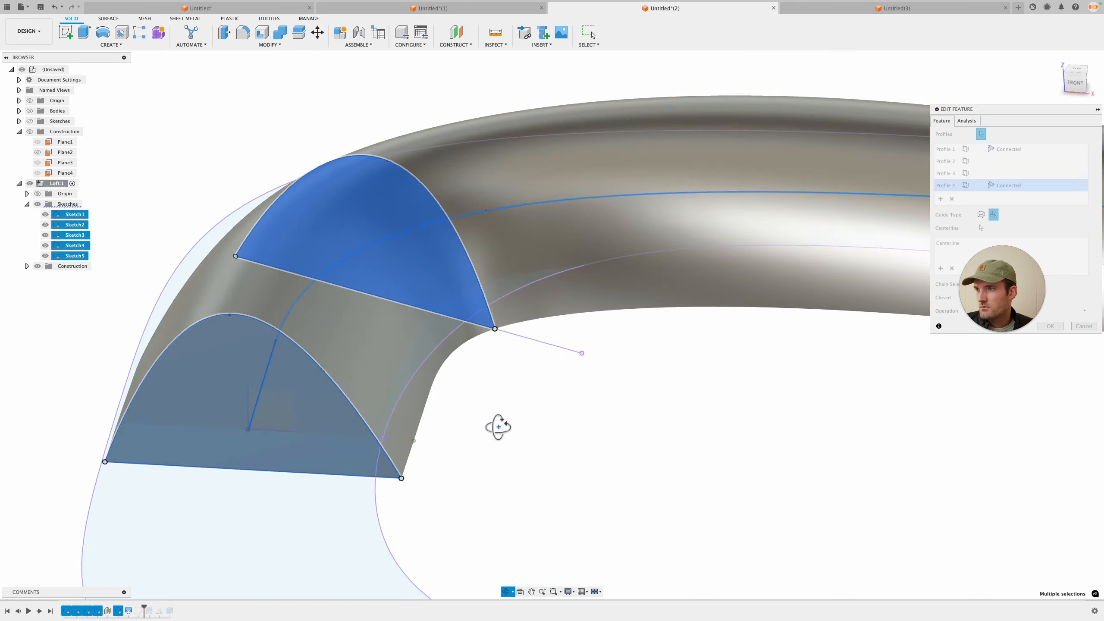
Step: Close the loft feature editor and move the timeline marker back to the end
{"action": "scroll", "coordinate": [460, 439], "scroll_direction": "down", "scroll_amount": 3}
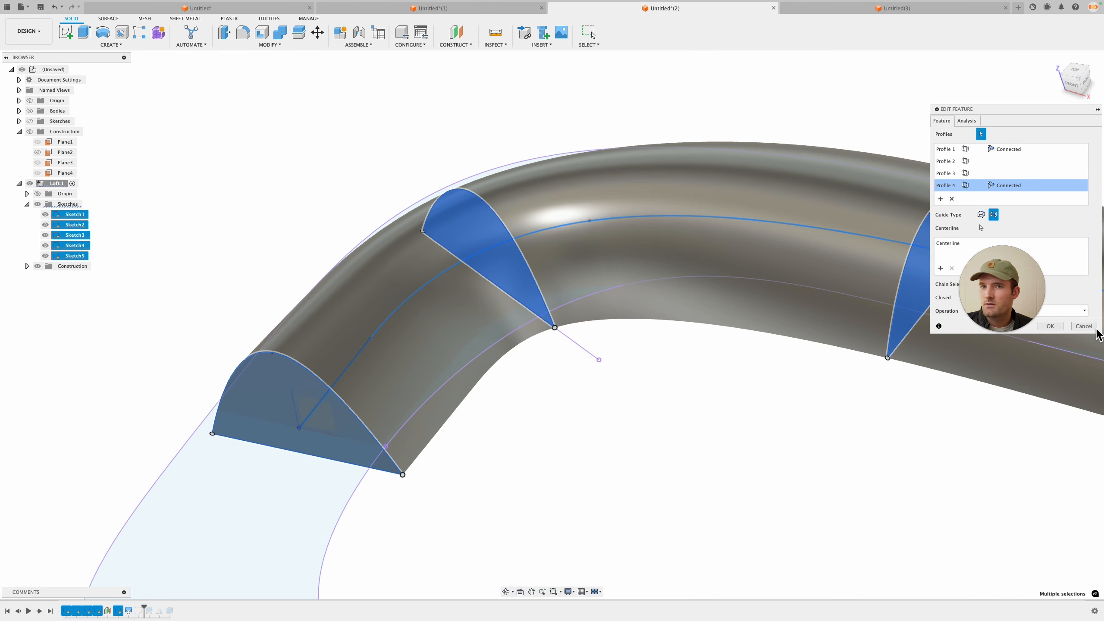
{"action": "left_click", "coordinate": [1059, 329]}
{"action": "scroll", "coordinate": [689, 428], "scroll_direction": "down", "scroll_amount": 4}
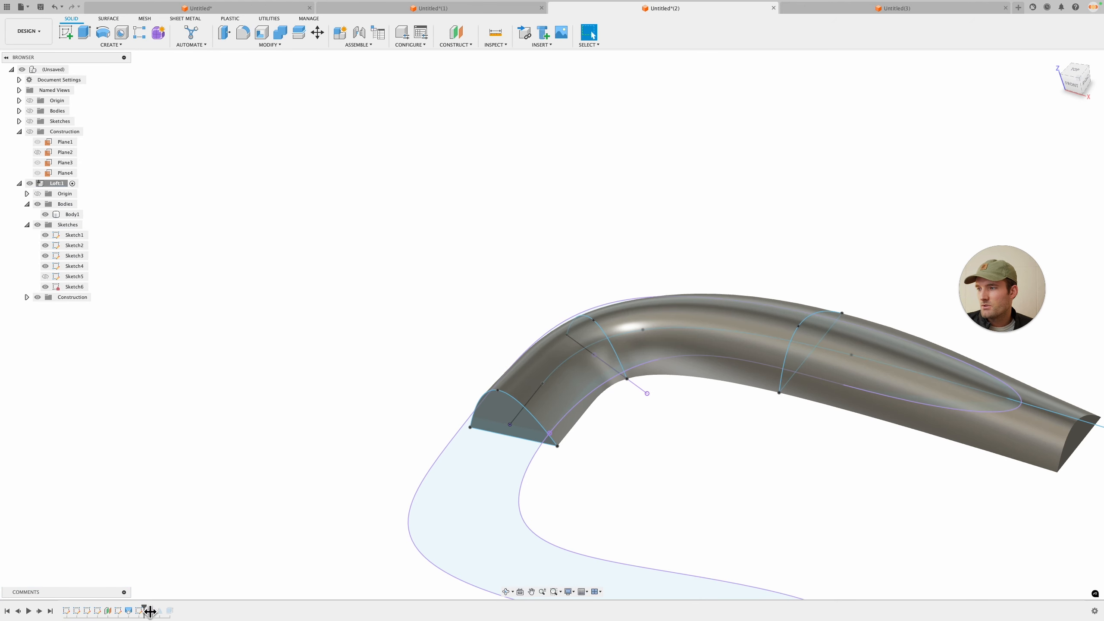
{"action": "left_click_drag", "start_coordinate": [150, 611], "coordinate": [175, 611]}
Step: Hide the sketches folder and orbit around the finished buckle body
{"action": "mouse_move", "coordinate": [628, 449]}
{"action": "middle_mouse_down", "text": "shift"}
{"action": "mouse_move", "coordinate": [566, 424]}
{"action": "mouse_move", "coordinate": [663, 489]}
{"action": "middle_mouse_up", "text": "shift"}
{"action": "key", "text": "v"}
{"action": "key", "text": "Escape"}
{"action": "left_click", "coordinate": [37, 235]}
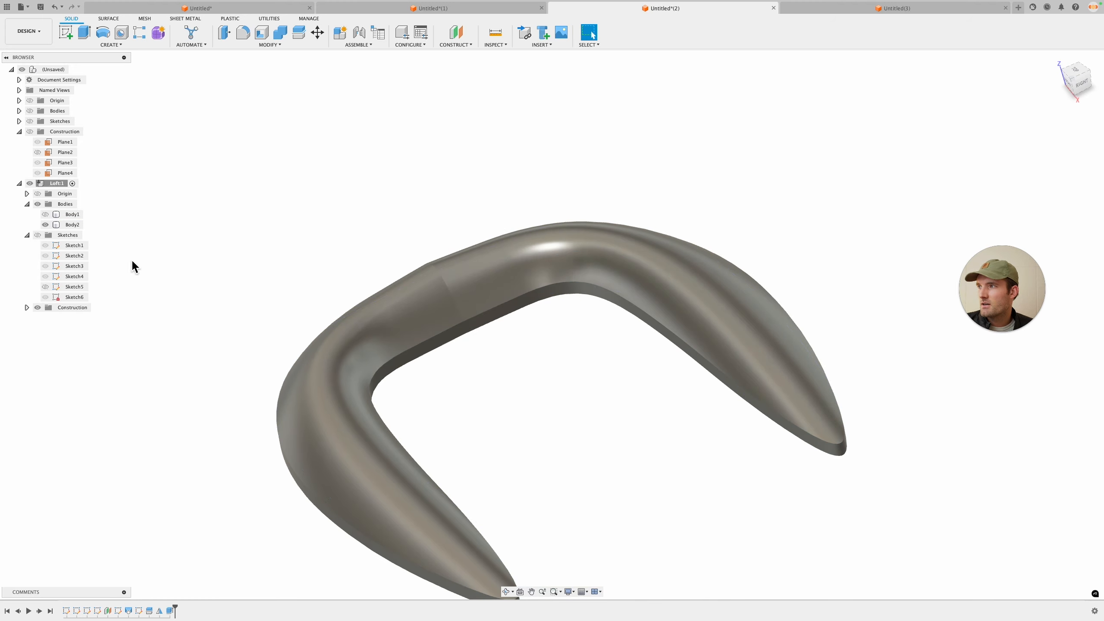
{"action": "middle_click_drag", "start_coordinate": [633, 335], "coordinate": [665, 348], "text": "shift"}
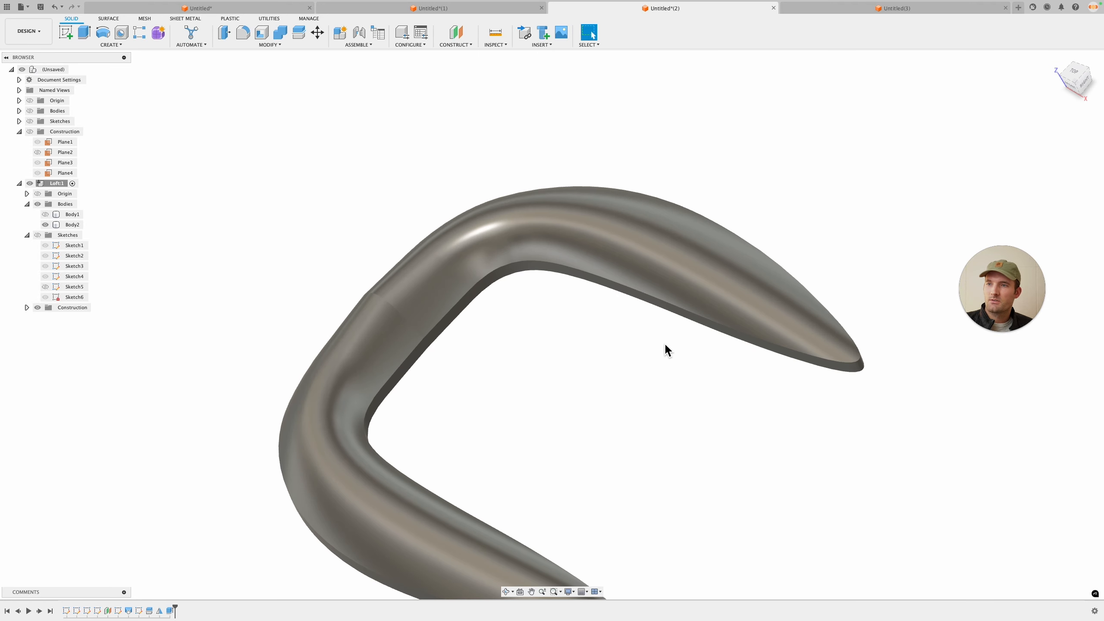
{"action": "key", "text": "f"}
{"action": "left_click", "coordinate": [864, 361]}
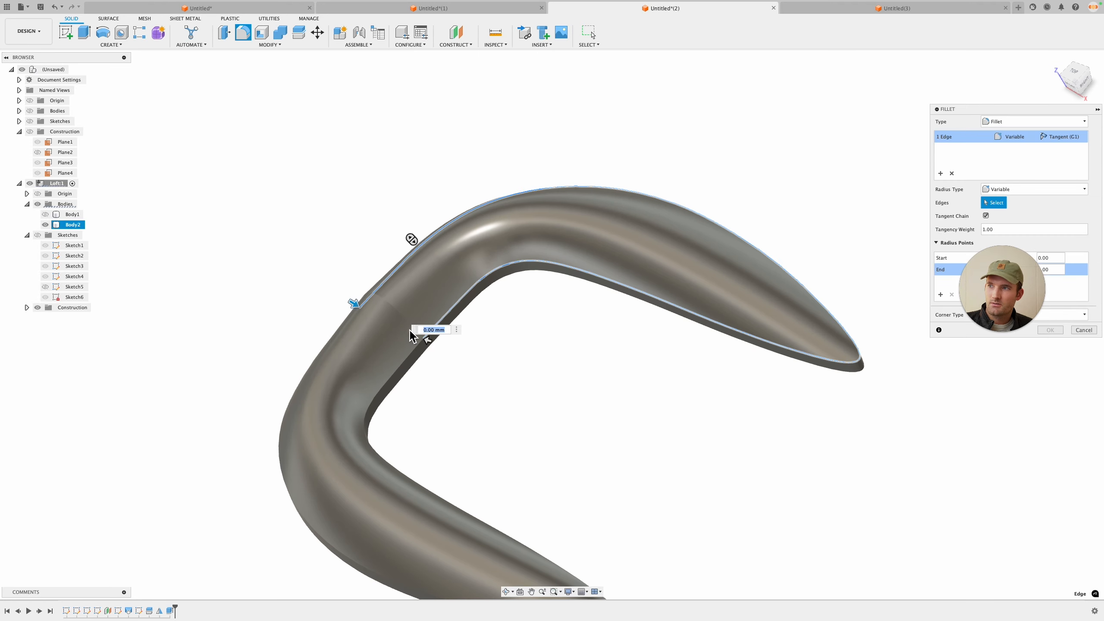
{"action": "key", "text": "Escape"}
{"action": "middle_click_drag", "start_coordinate": [439, 347], "coordinate": [453, 241], "text": "shift"}
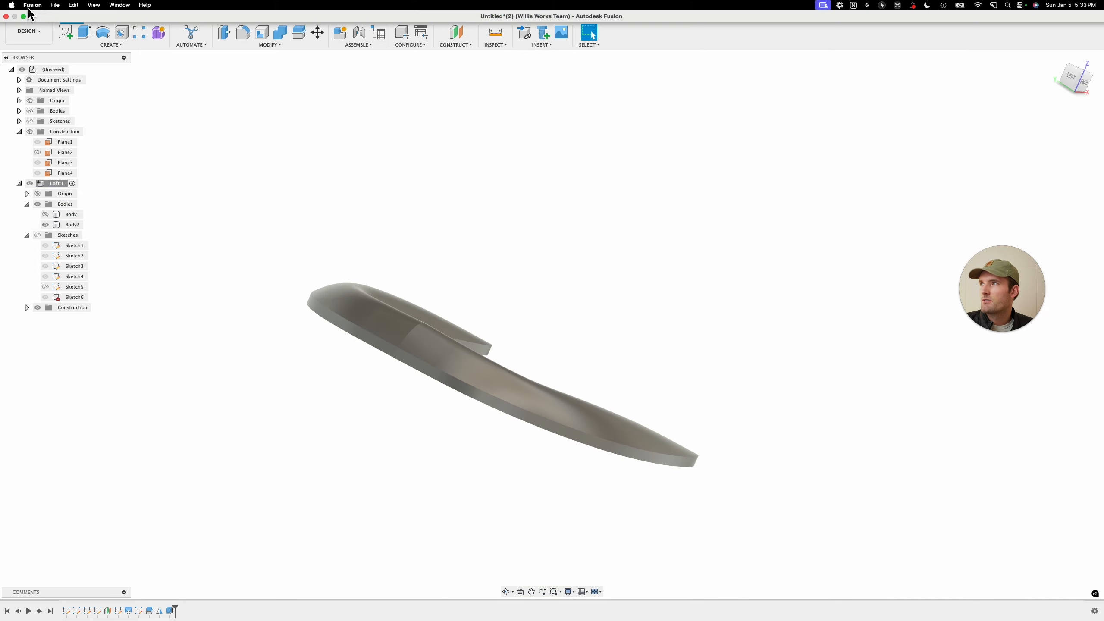
Step: Open a new design and start a sketch on the top ground plane
{"action": "left_click", "coordinate": [31, 7]}
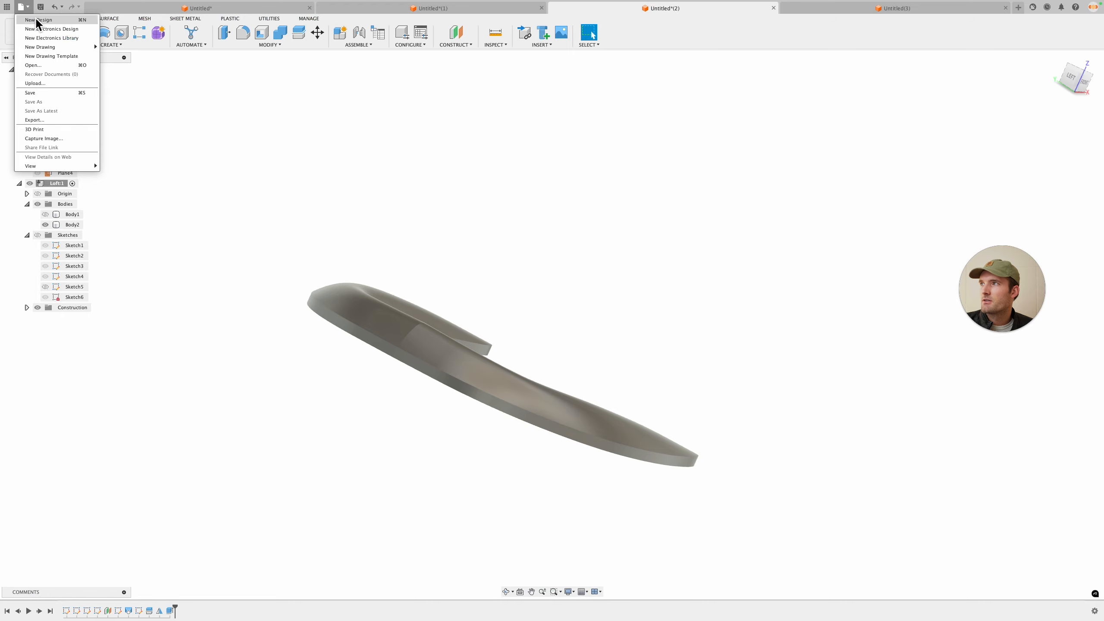
{"action": "left_click", "coordinate": [35, 19]}
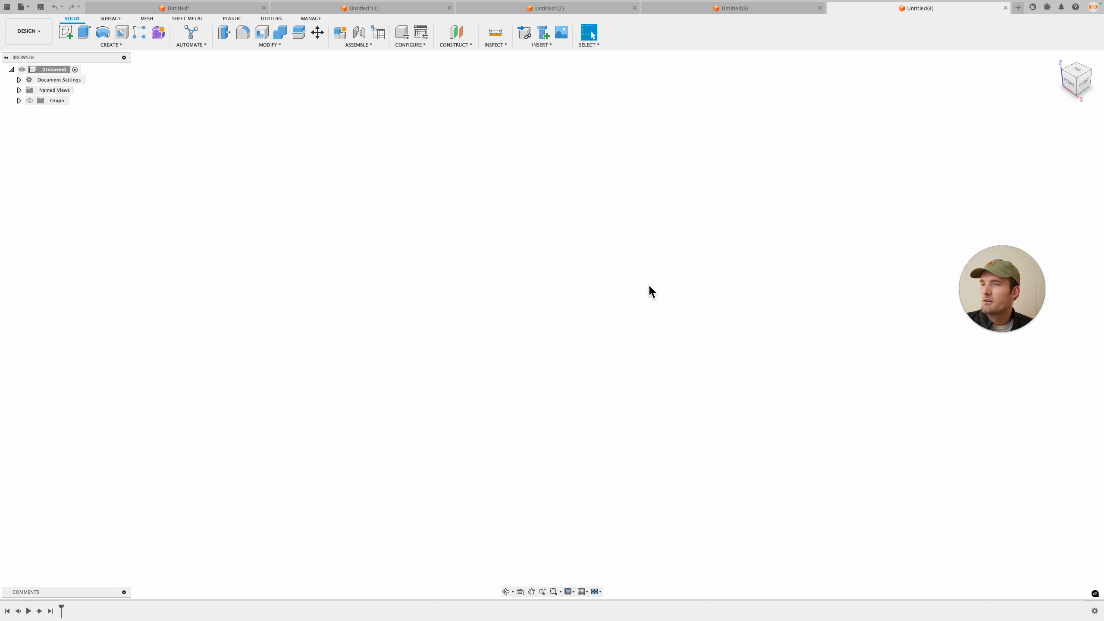
{"action": "left_click", "coordinate": [66, 33]}
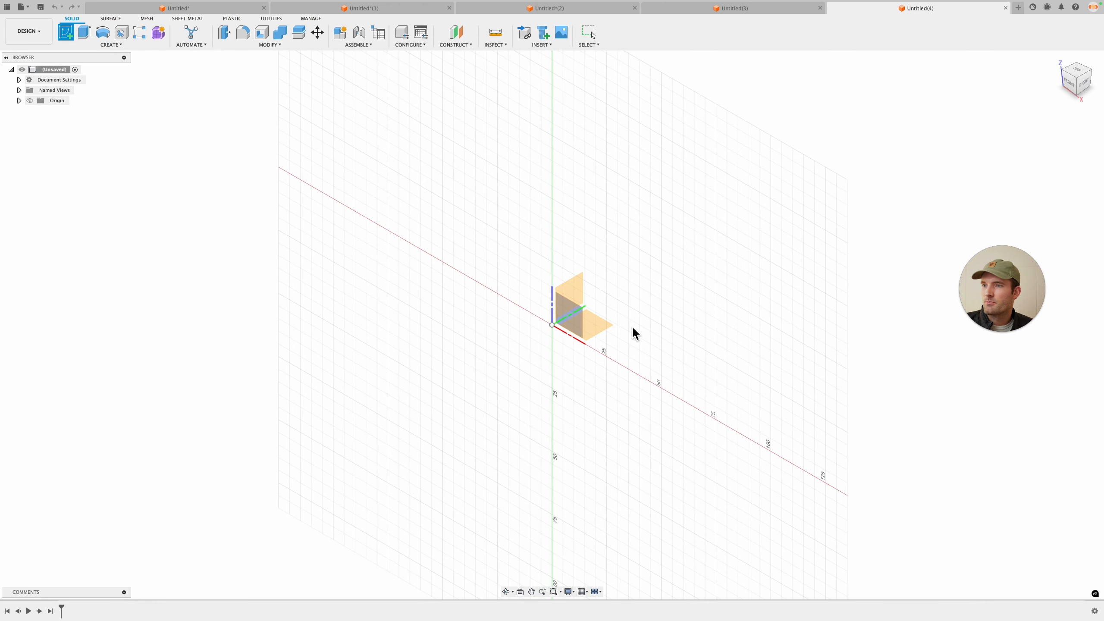
{"action": "left_click", "coordinate": [608, 325]}
Step: Draw an open hook-shaped spline running from near the origin, over the top and back down to the left
{"action": "middle_click_drag", "start_coordinate": [589, 372], "coordinate": [512, 417]}
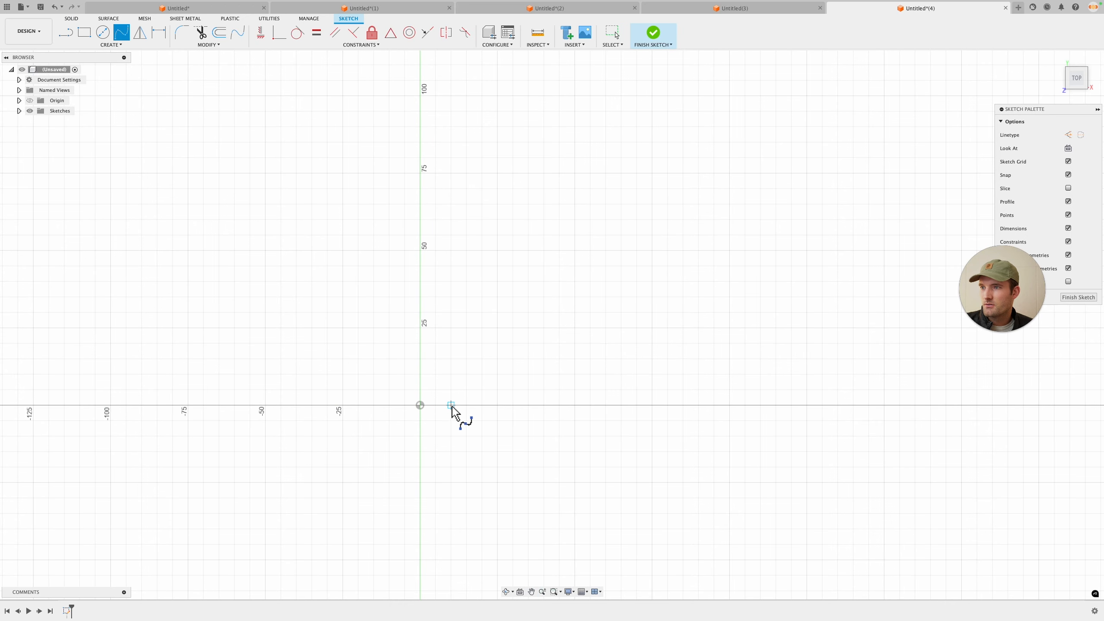
{"action": "left_click", "coordinate": [456, 299]}
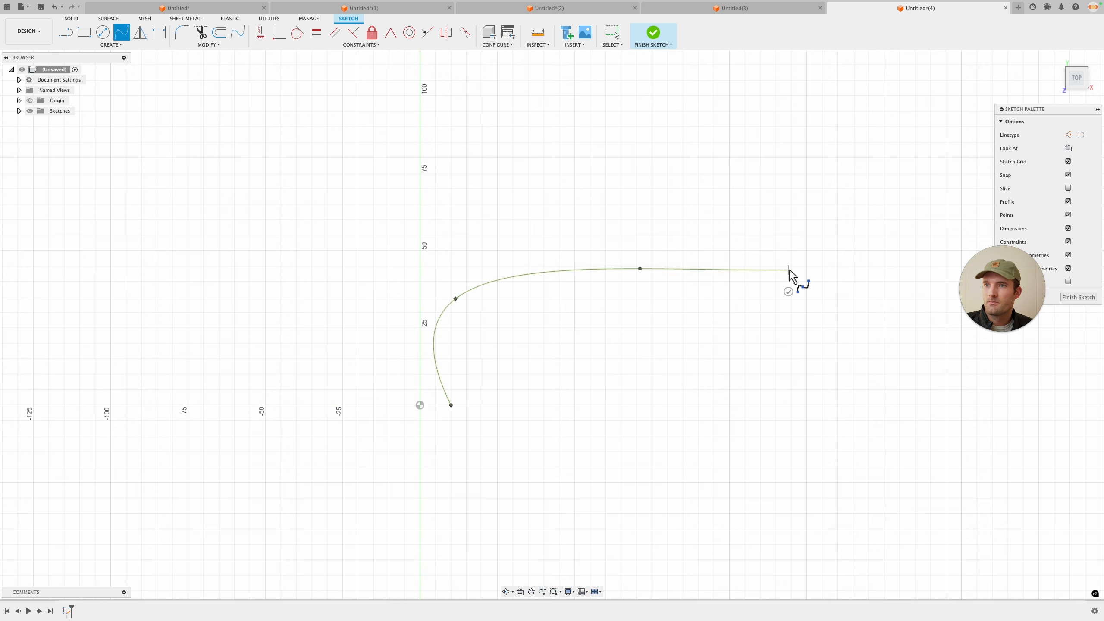
{"action": "left_click", "coordinate": [674, 201]}
{"action": "left_click", "coordinate": [378, 263]}
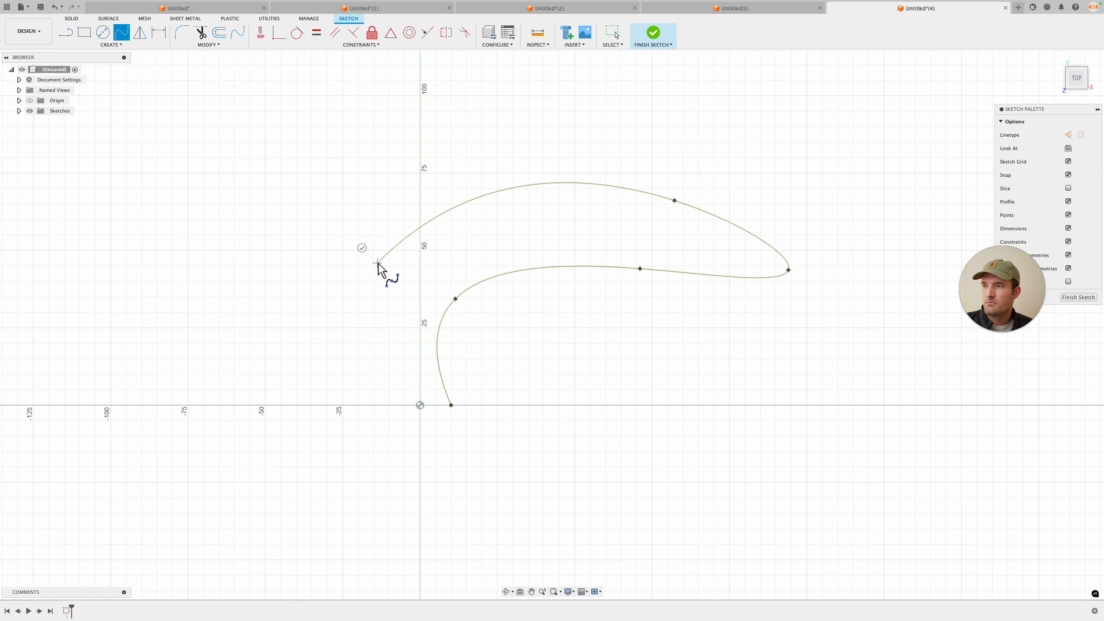
{"action": "double_click", "coordinate": [358, 405]}
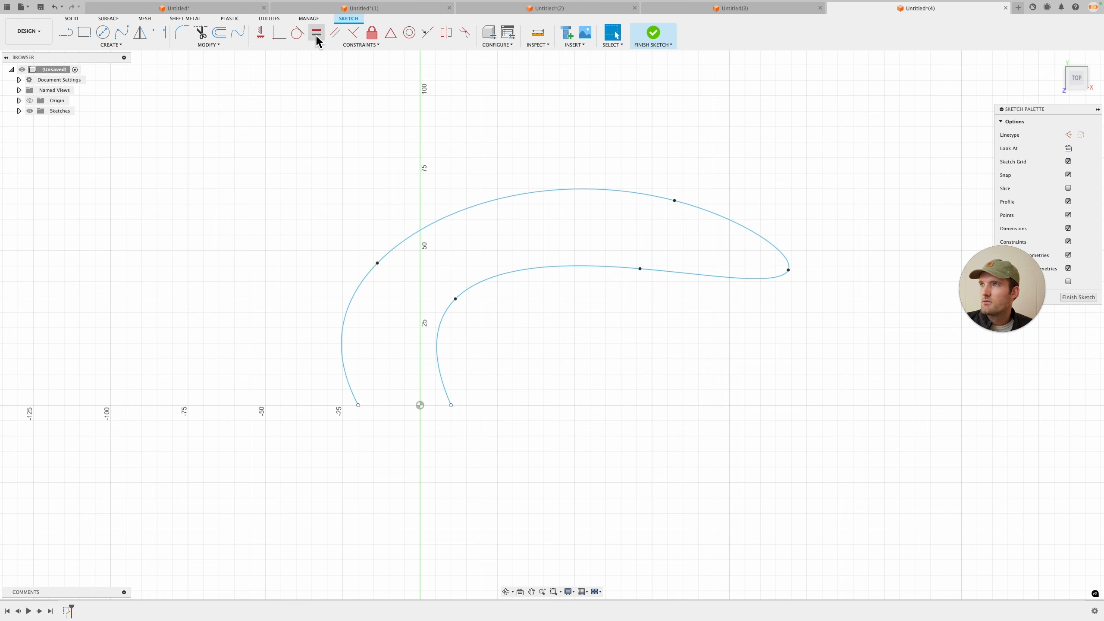
Step: Make both spline ends vertical and drag the fit points to refine the hook outline
{"action": "left_click", "coordinate": [338, 369]}
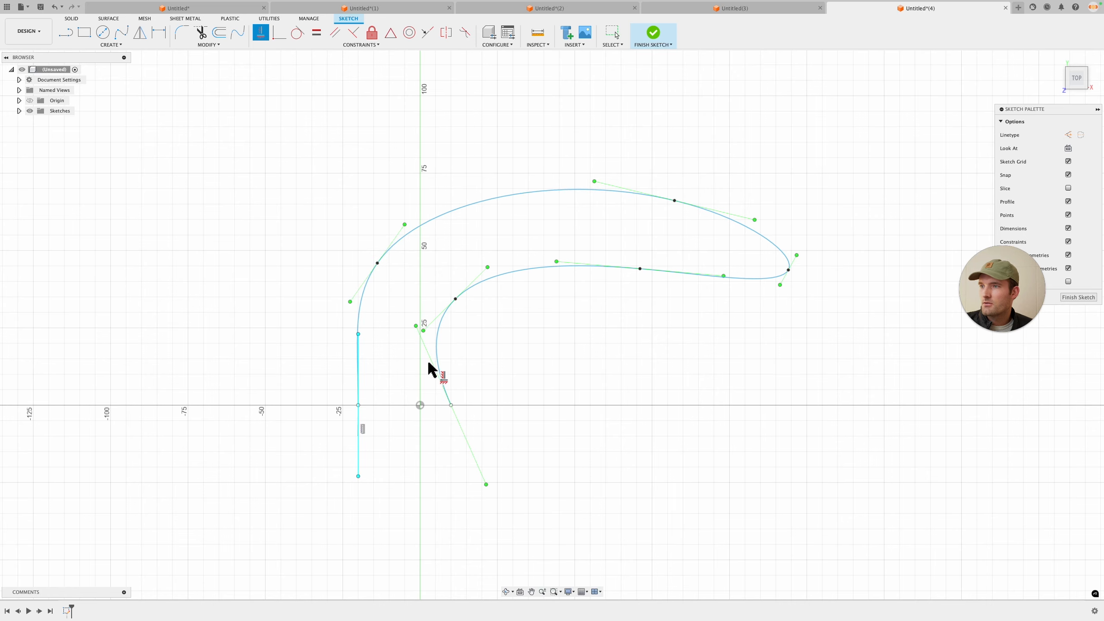
{"action": "left_click", "coordinate": [434, 370]}
{"action": "scroll", "coordinate": [478, 373], "scroll_direction": "up", "scroll_amount": 2}
{"action": "key", "text": "Escape"}
{"action": "left_click", "coordinate": [356, 229]}
{"action": "left_click_drag", "start_coordinate": [356, 229], "coordinate": [371, 230]}
{"action": "left_click_drag", "start_coordinate": [733, 152], "coordinate": [749, 169]}
{"action": "left_click_drag", "start_coordinate": [877, 239], "coordinate": [889, 242]}
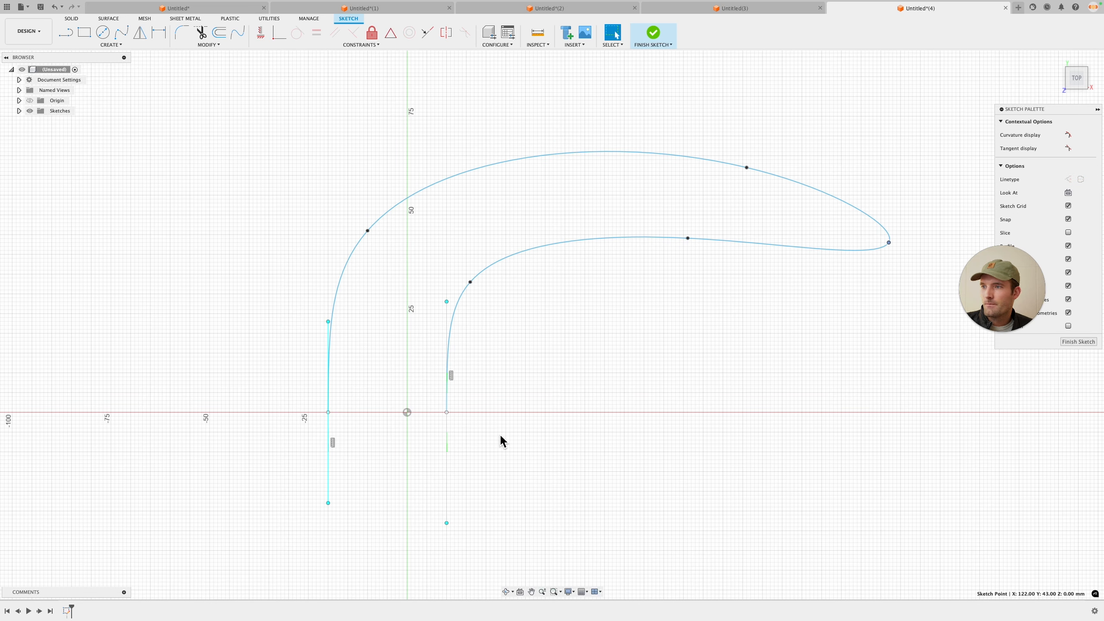
Step: Draw a line closing the two spline ends along the horizontal axis
{"action": "key", "text": "l"}
{"action": "left_click", "coordinate": [328, 412]}
{"action": "left_click", "coordinate": [446, 412]}
{"action": "scroll", "coordinate": [445, 410], "scroll_direction": "up", "scroll_amount": 2}
{"action": "key", "text": "Escape"}
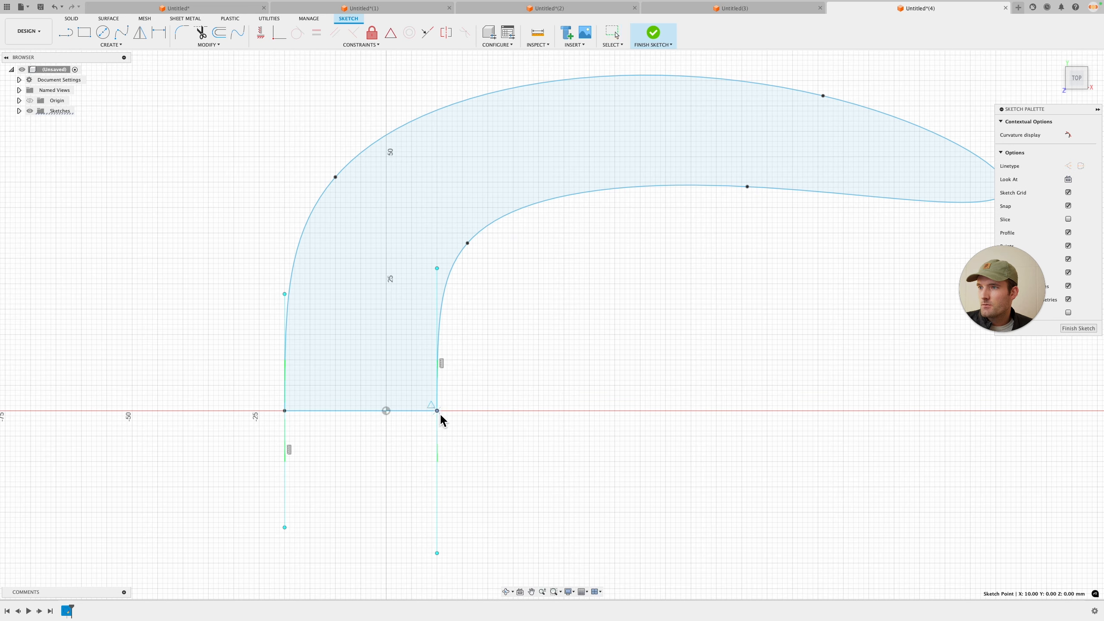
Step: Lengthen the vertical tangent handles at both spline ends and finish the sketch
{"action": "left_click_drag", "start_coordinate": [437, 269], "coordinate": [436, 227]}
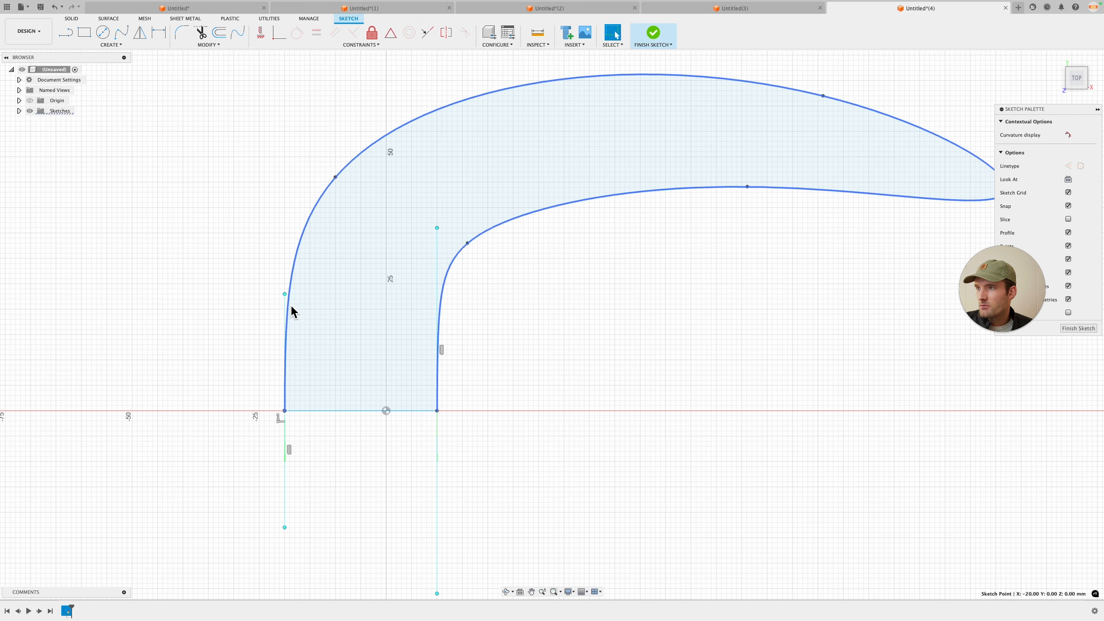
{"action": "left_click_drag", "start_coordinate": [285, 295], "coordinate": [285, 253]}
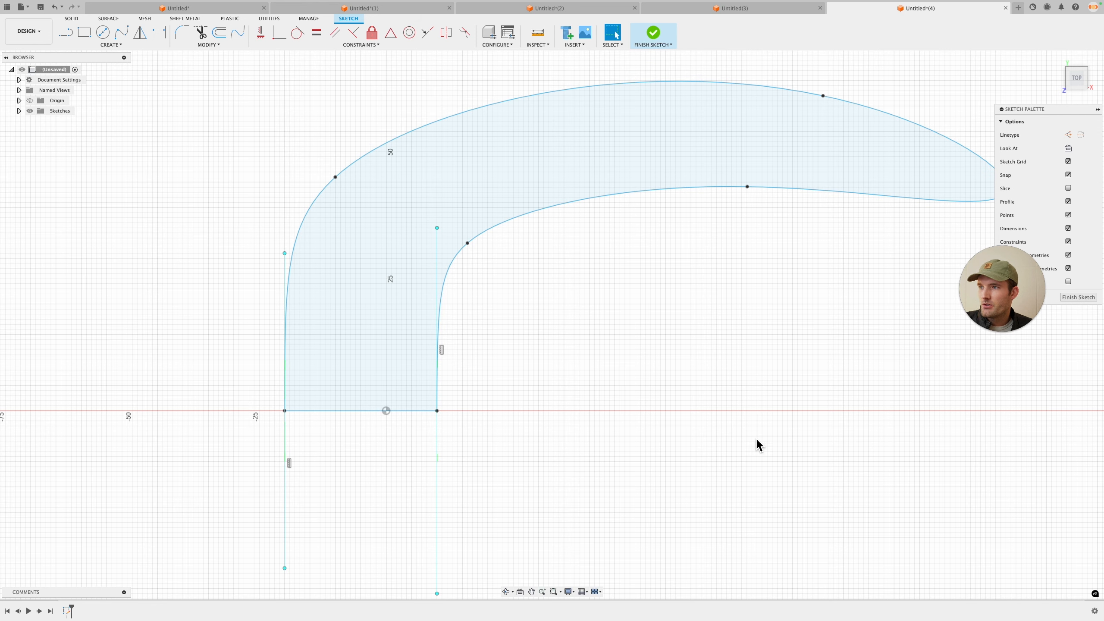
{"action": "left_click", "coordinate": [1092, 298]}
Step: Extrude the closed outline profile 20 mm as a new body
{"action": "key", "text": "e"}
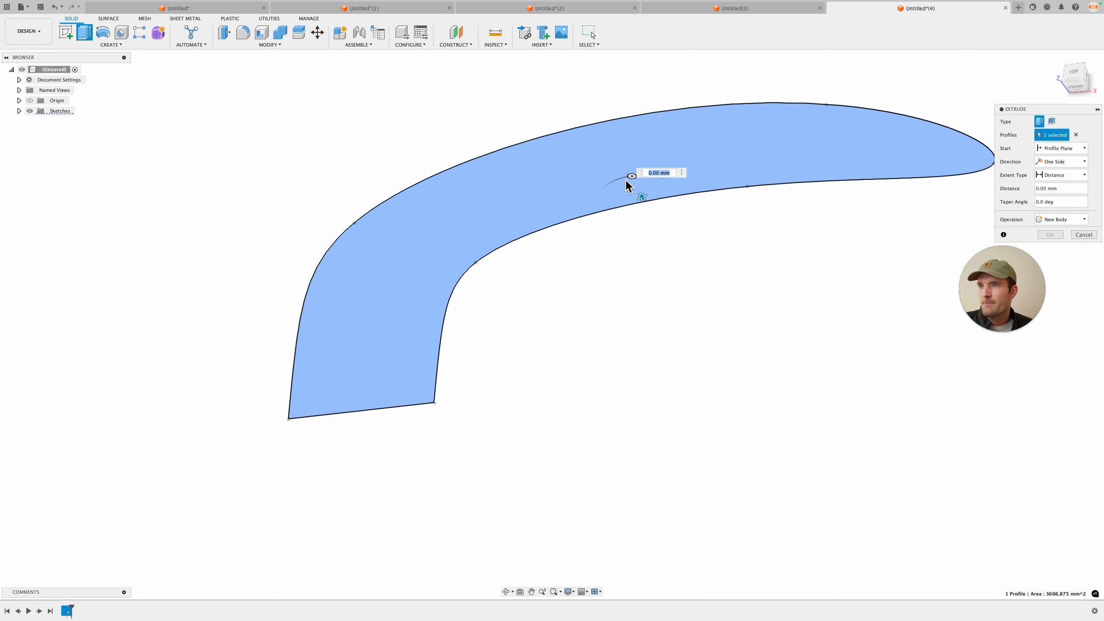
{"action": "left_click_drag", "start_coordinate": [642, 192], "coordinate": [618, 149]}
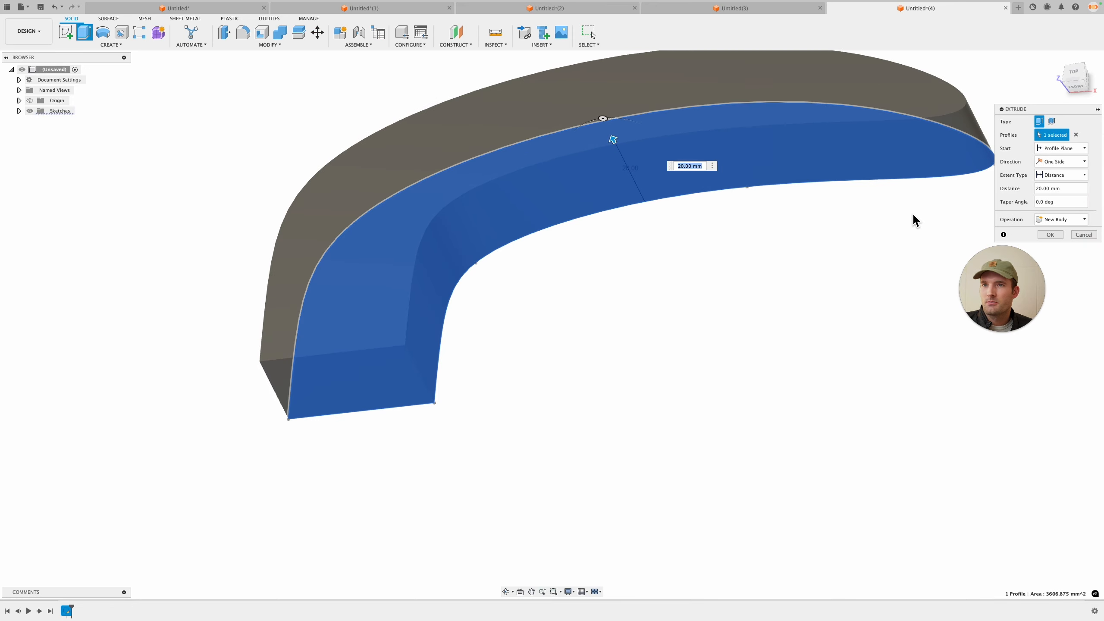
{"action": "left_click", "coordinate": [1052, 235]}
Step: Mirror the body about its flat end face to form the full C-shaped buckle
{"action": "left_click", "coordinate": [111, 44]}
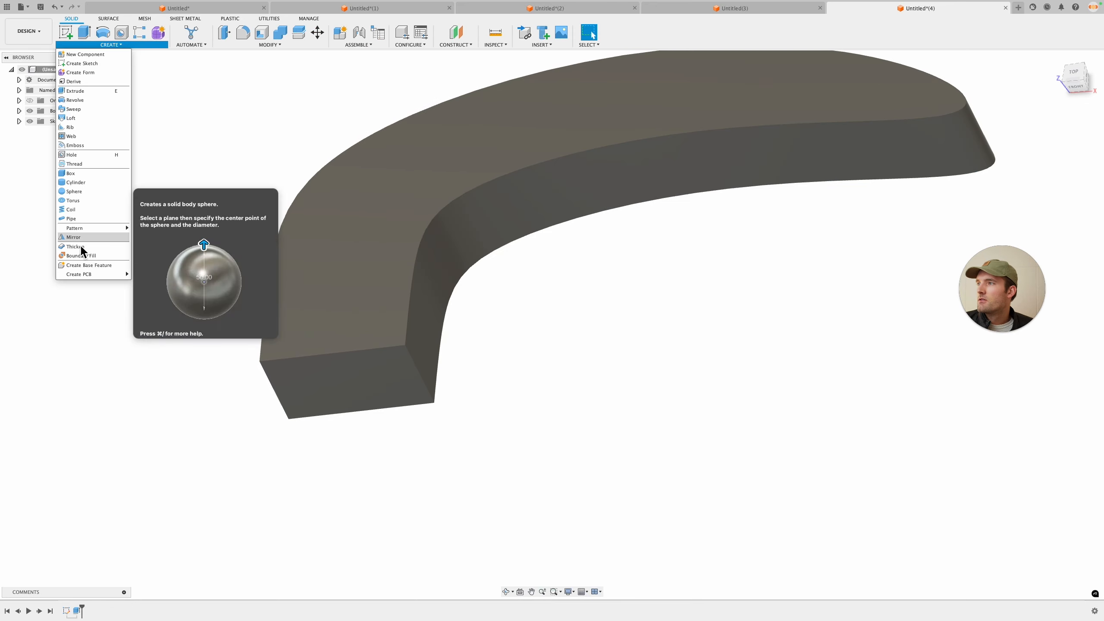
{"action": "left_click", "coordinate": [283, 231]}
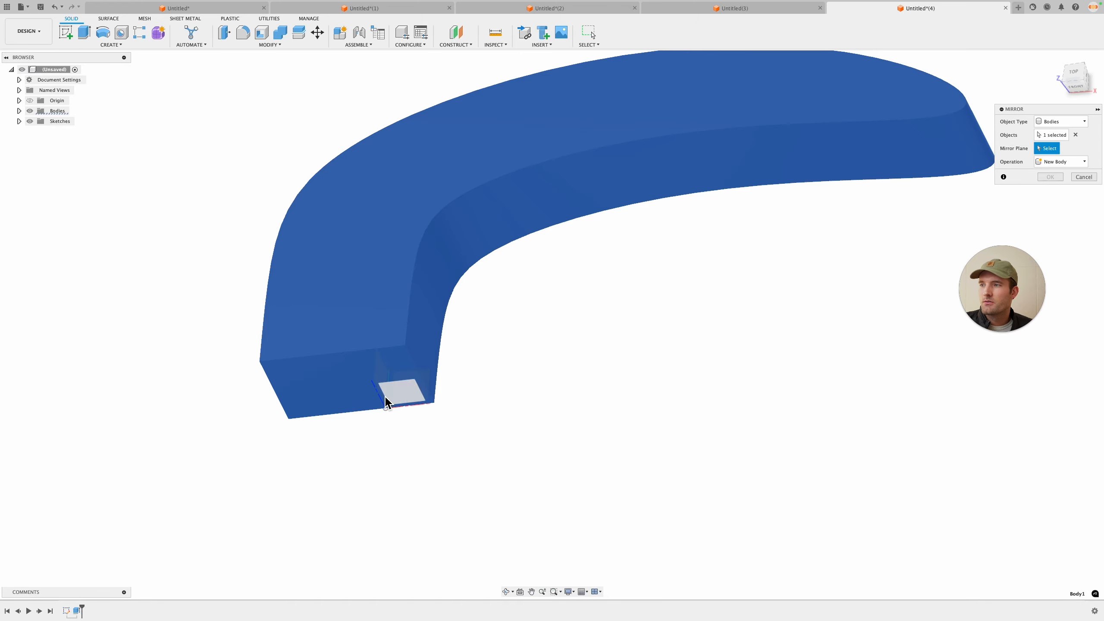
{"action": "left_click", "coordinate": [382, 394]}
{"action": "left_click", "coordinate": [1051, 177]}
Step: Sketch on the front plane a line sloping about 5° from the body's top-left corner to past its right end
{"action": "middle_click_drag", "start_coordinate": [858, 280], "coordinate": [766, 331], "text": "shift"}
{"action": "scroll", "coordinate": [838, 258], "scroll_direction": "down", "scroll_amount": 4}
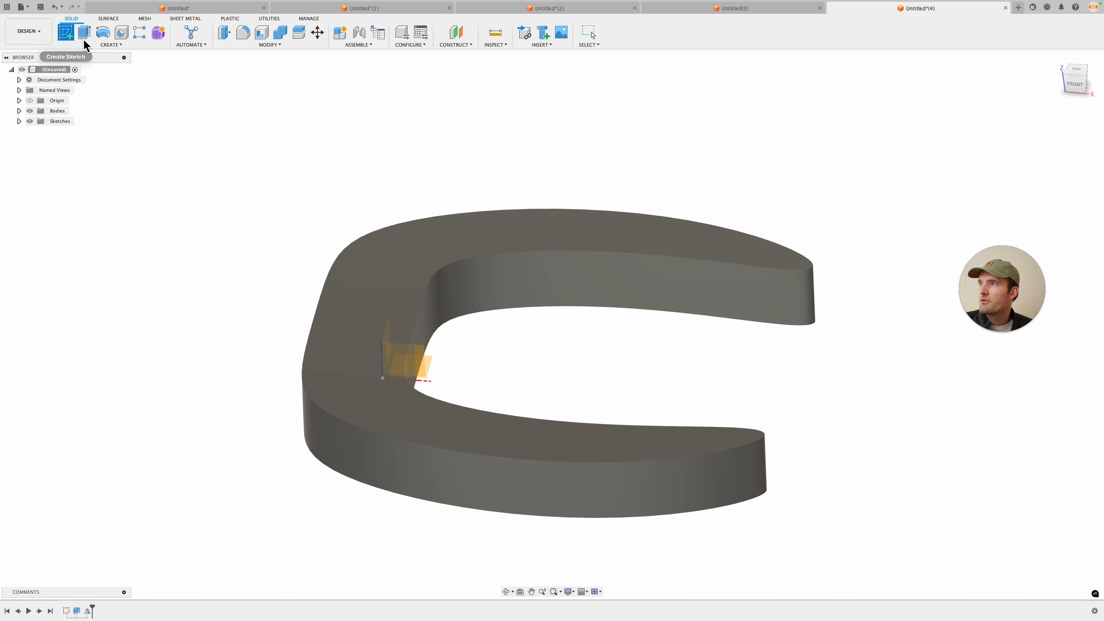
{"action": "left_click", "coordinate": [424, 364]}
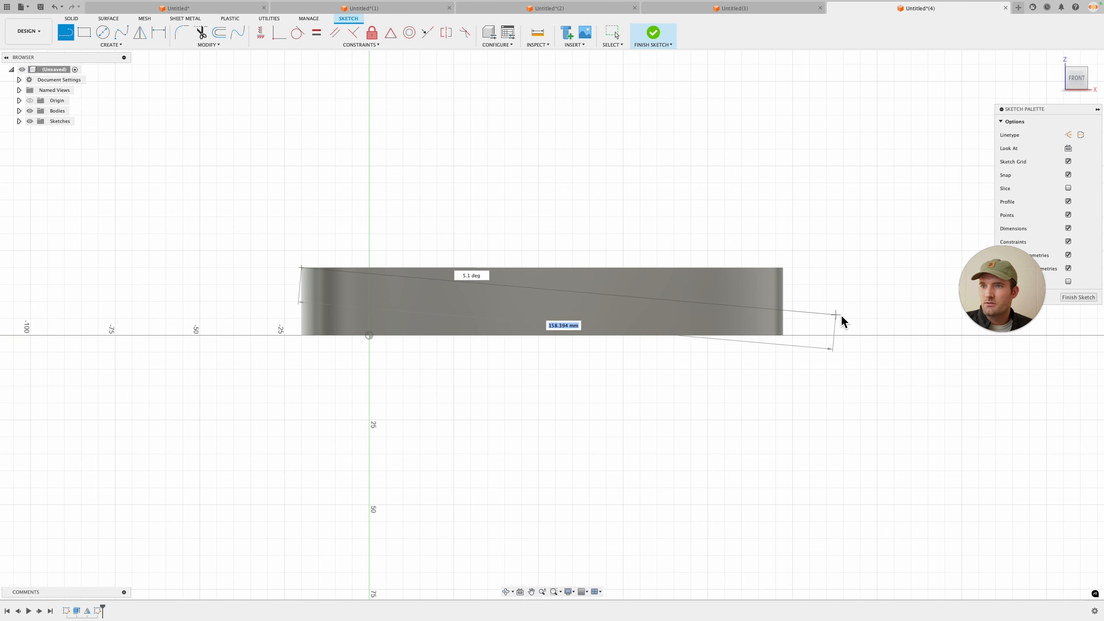
{"action": "scroll", "coordinate": [827, 320], "scroll_direction": "up", "scroll_amount": 4}
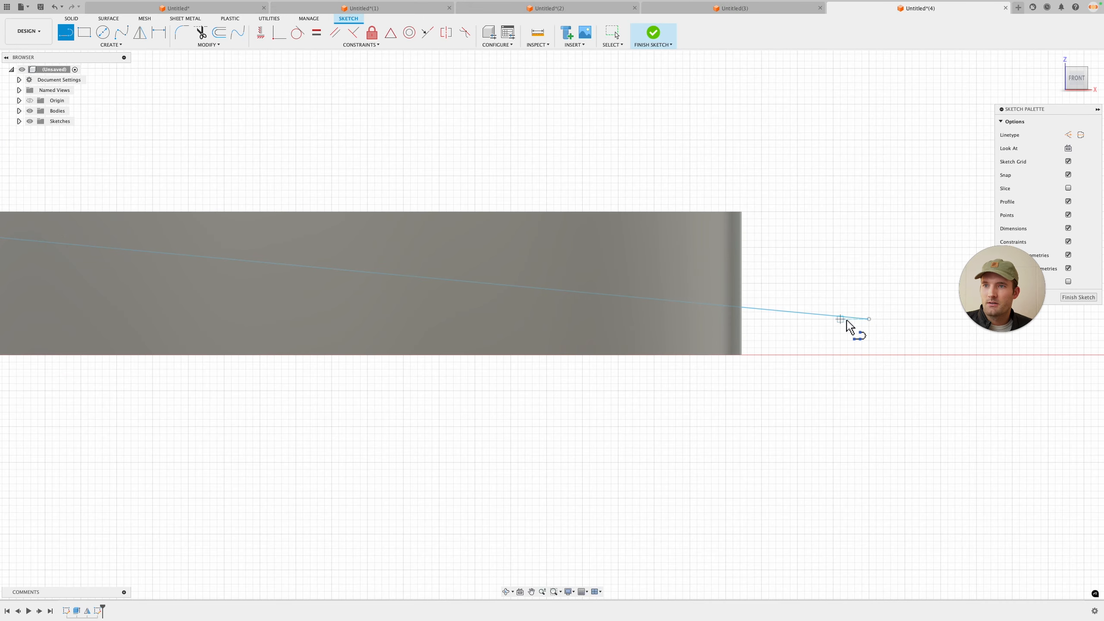
{"action": "scroll", "coordinate": [868, 328], "scroll_direction": "down", "scroll_amount": 4}
{"action": "left_click", "coordinate": [862, 346]}
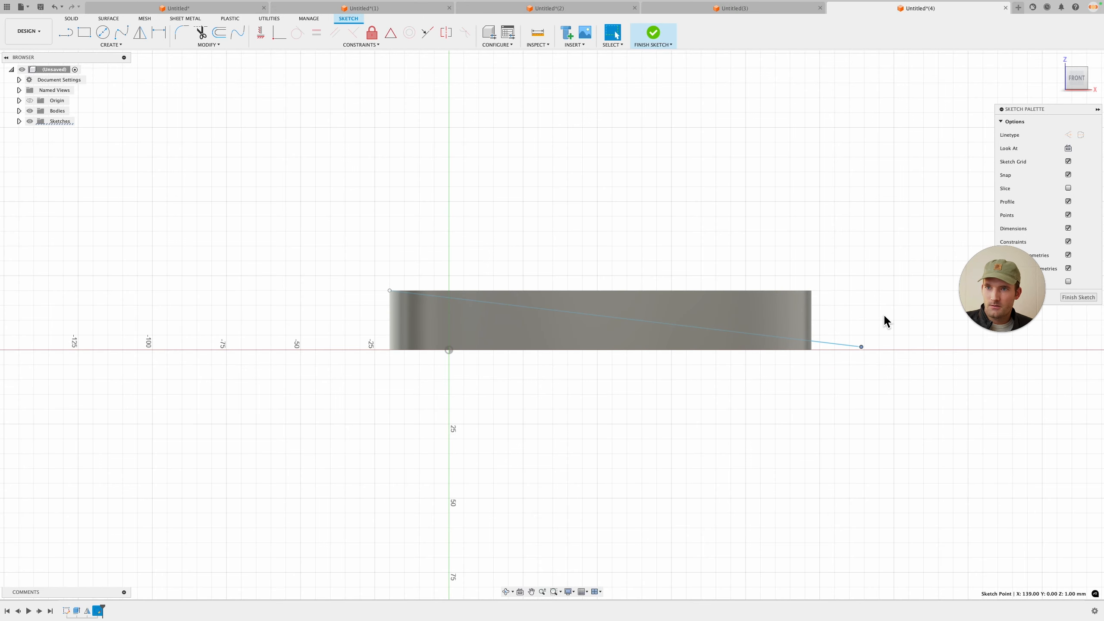
Step: Draw a rectangle from the line's end to the top-left corner and finish the sketch
{"action": "key", "text": "r"}
{"action": "left_click", "coordinate": [861, 347]}
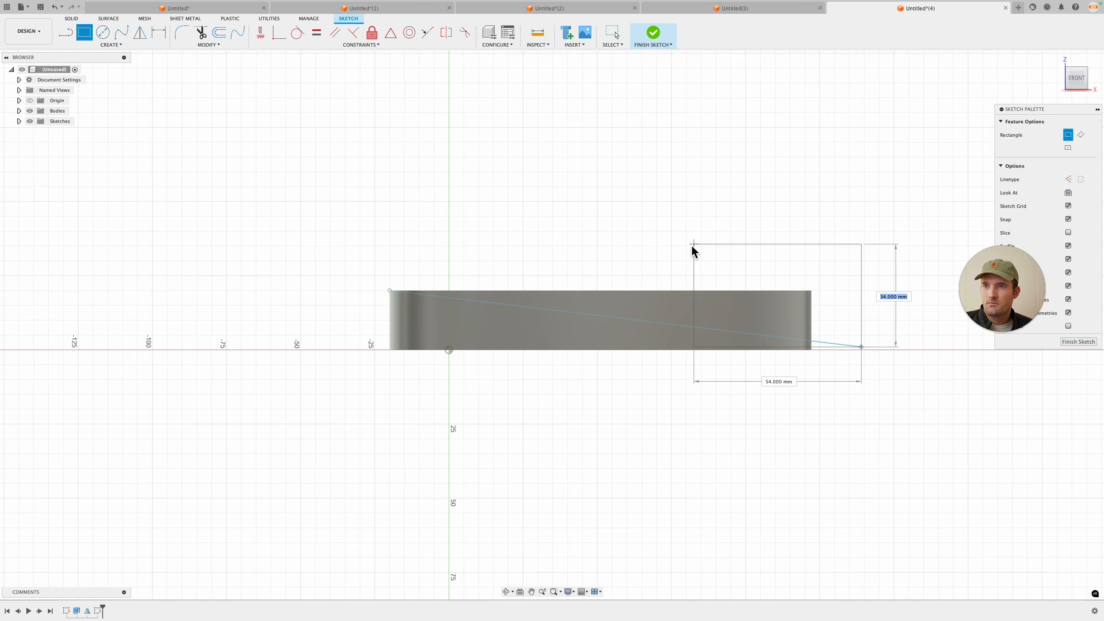
{"action": "left_click", "coordinate": [389, 290]}
{"action": "left_click", "coordinate": [1079, 341]}
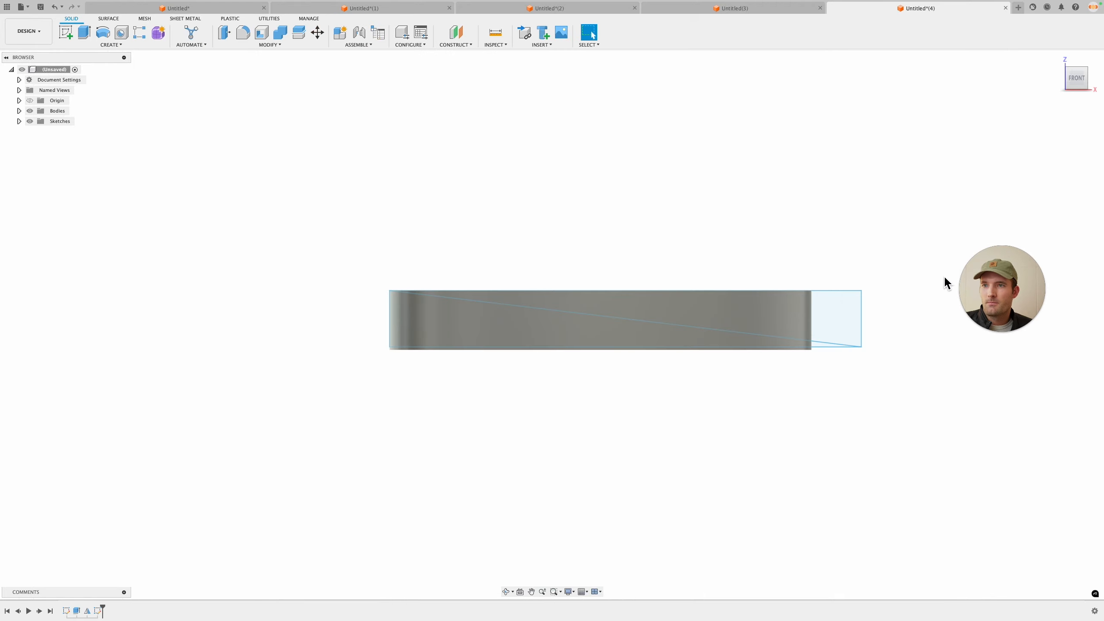
Step: Cut the triangular wedge profile through the buckle with a symmetric 135 mm extrude
{"action": "left_click", "coordinate": [833, 316]}
{"action": "key", "text": "e"}
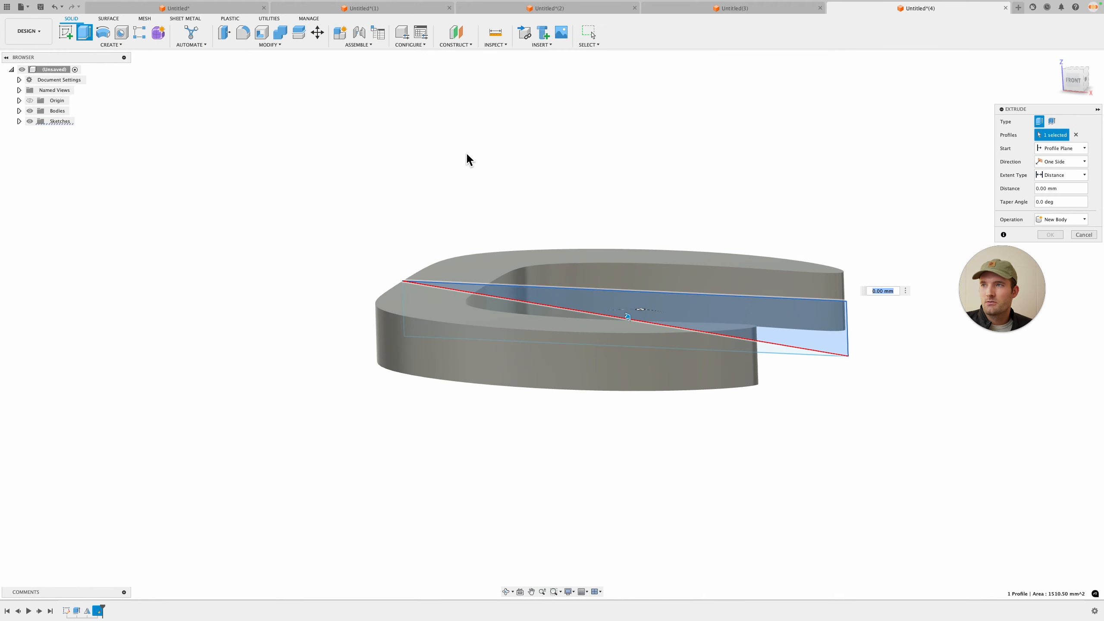
{"action": "left_click_drag", "start_coordinate": [628, 317], "coordinate": [762, 234]}
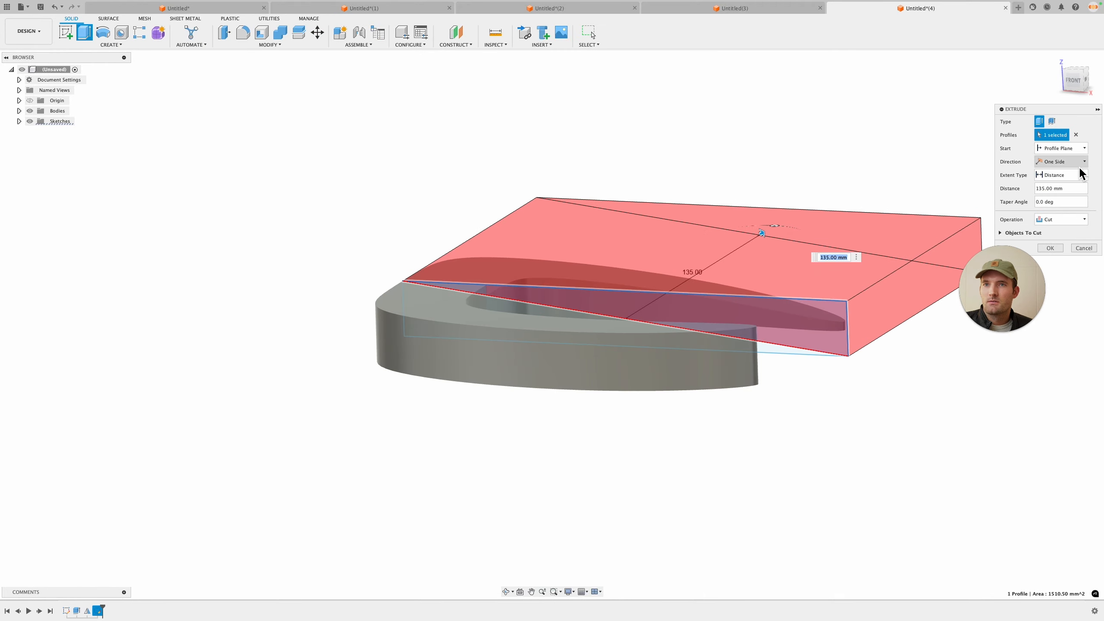
{"action": "left_click", "coordinate": [1080, 166]}
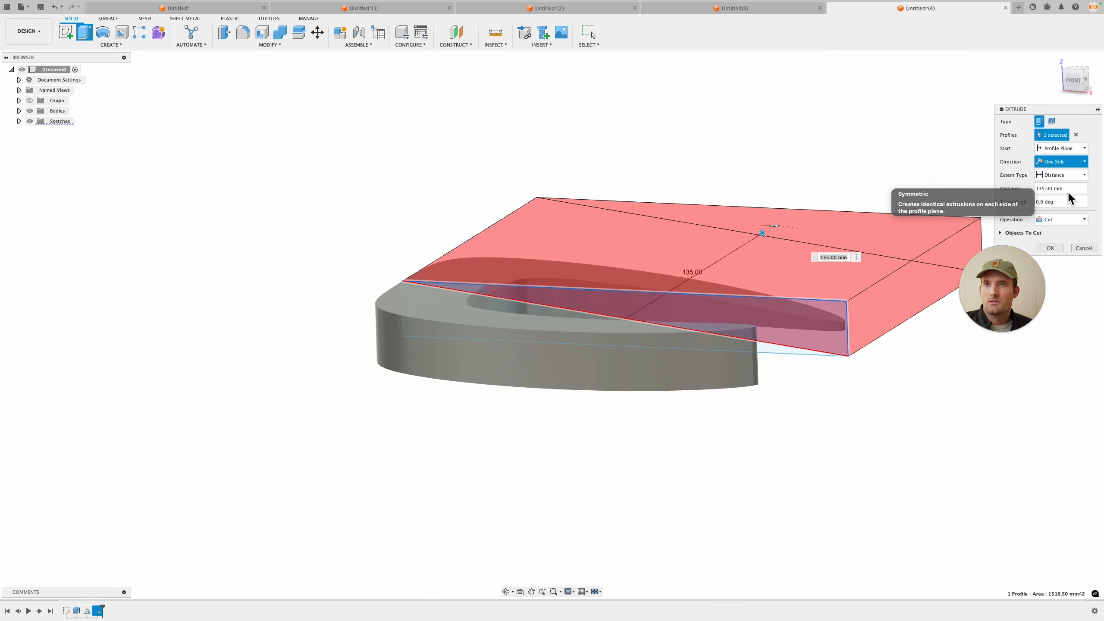
{"action": "left_click", "coordinate": [1068, 190]}
{"action": "key", "text": "Return"}
{"action": "middle_click_drag", "start_coordinate": [864, 273], "coordinate": [844, 248], "text": "shift"}
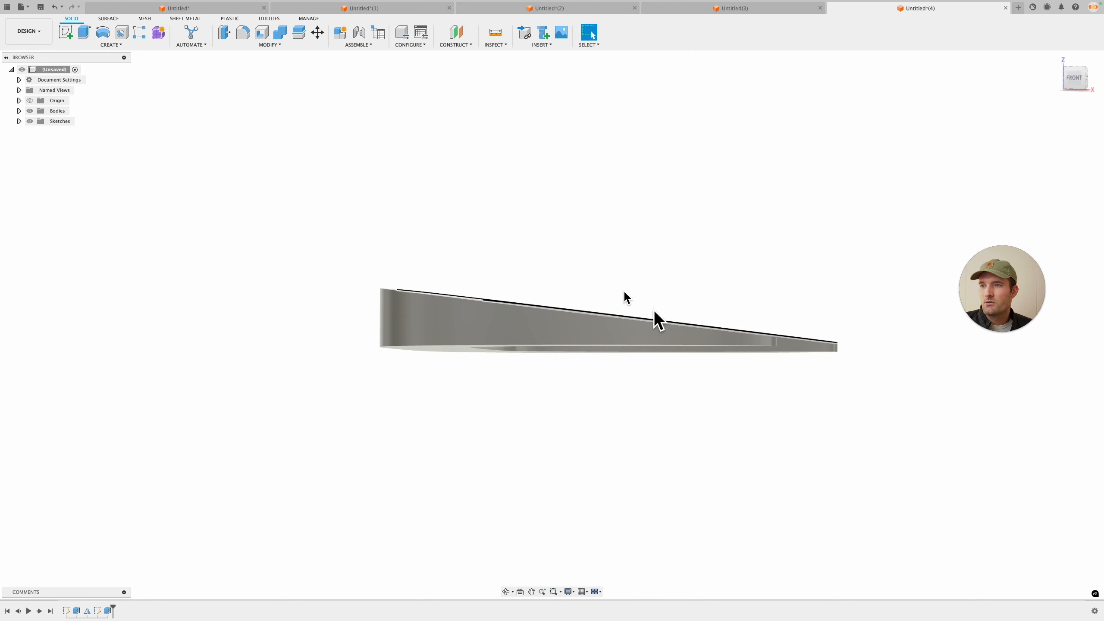
Step: Edit the cutting sketch to draw a curved spline across the side view and finish it
{"action": "right_click", "coordinate": [97, 611]}
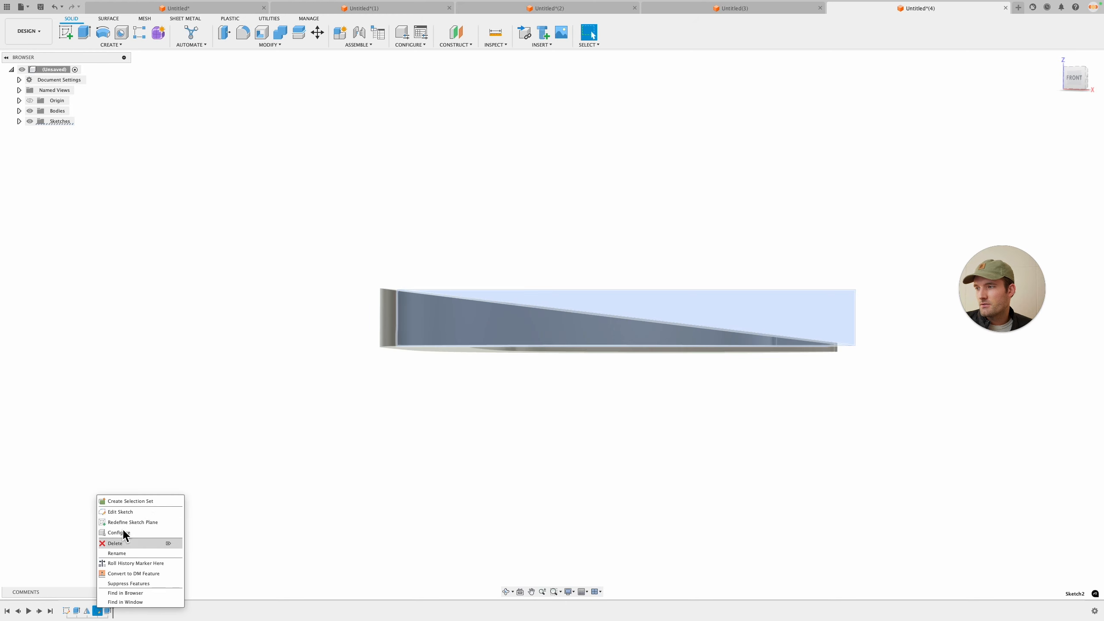
{"action": "left_click", "coordinate": [126, 511]}
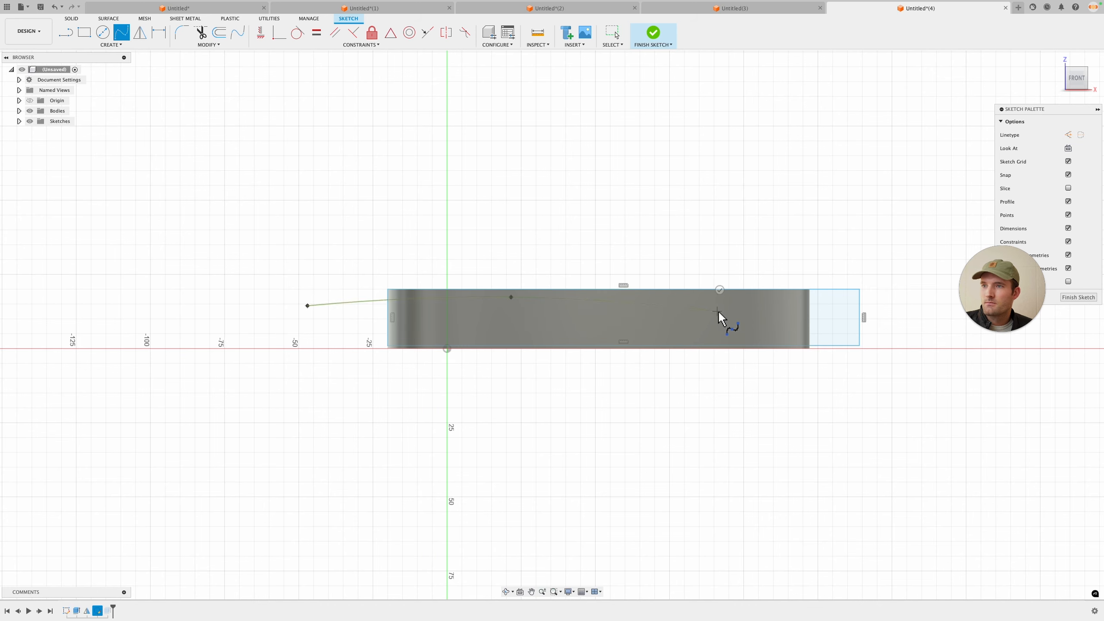
{"action": "left_click", "coordinate": [1071, 298]}
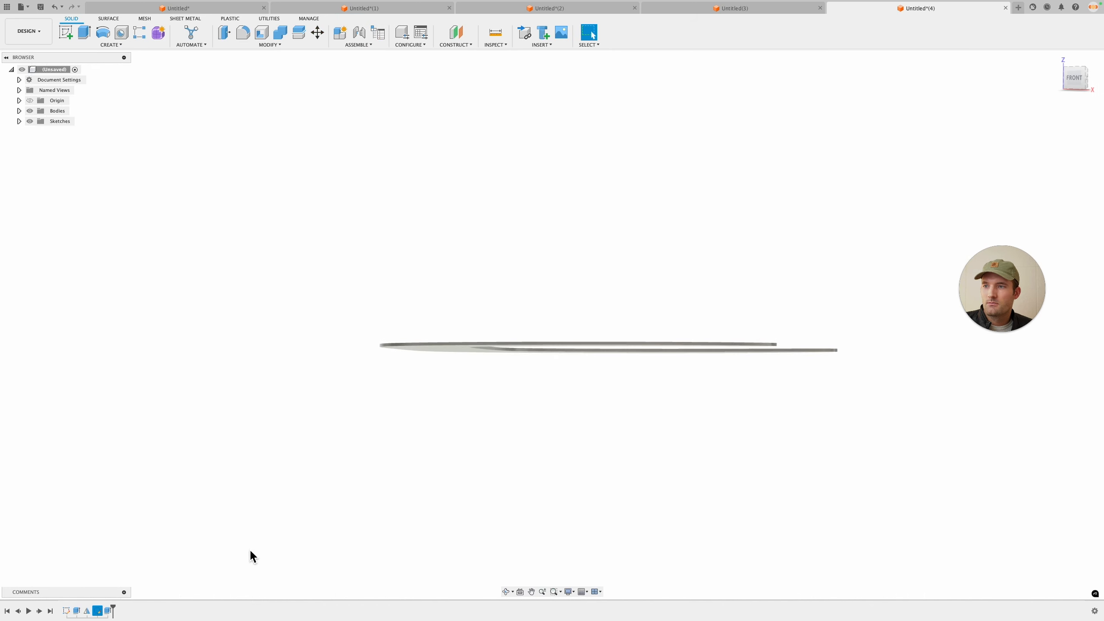
Step: Edit the cutting sketch to move the spline's left endpoint and finish the sketch
{"action": "right_click", "coordinate": [100, 611]}
{"action": "left_click", "coordinate": [163, 512]}
{"action": "left_click_drag", "start_coordinate": [309, 306], "coordinate": [326, 308]}
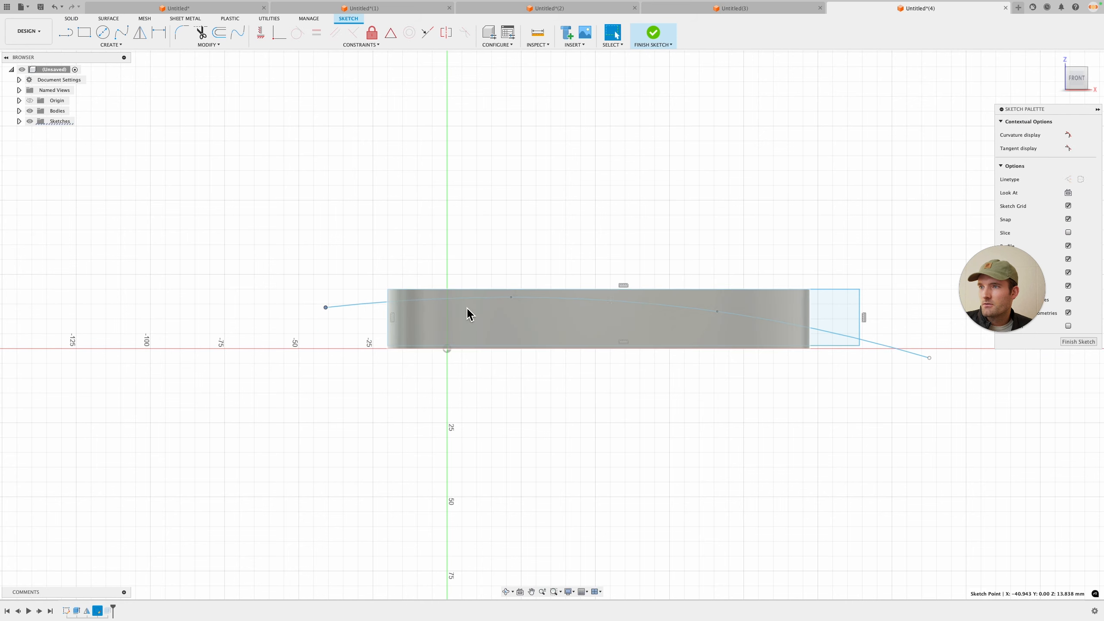
{"action": "left_click", "coordinate": [1091, 343]}
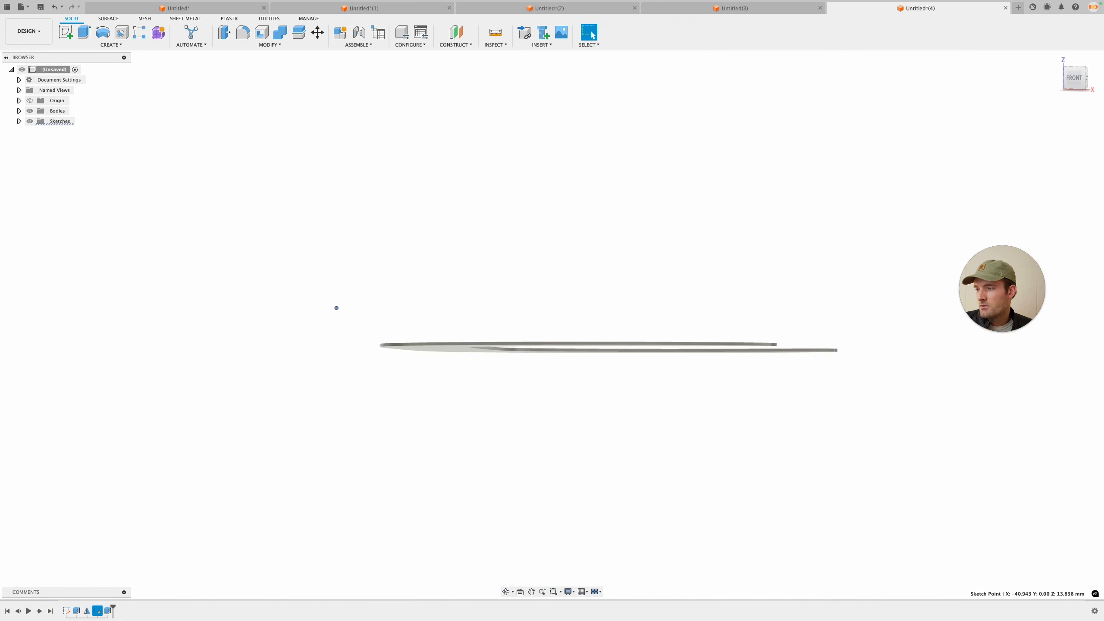
Step: Reopen the symmetric cut extrude and confirm it with the updated spline profiles
{"action": "right_click", "coordinate": [107, 610]}
{"action": "left_click", "coordinate": [138, 514]}
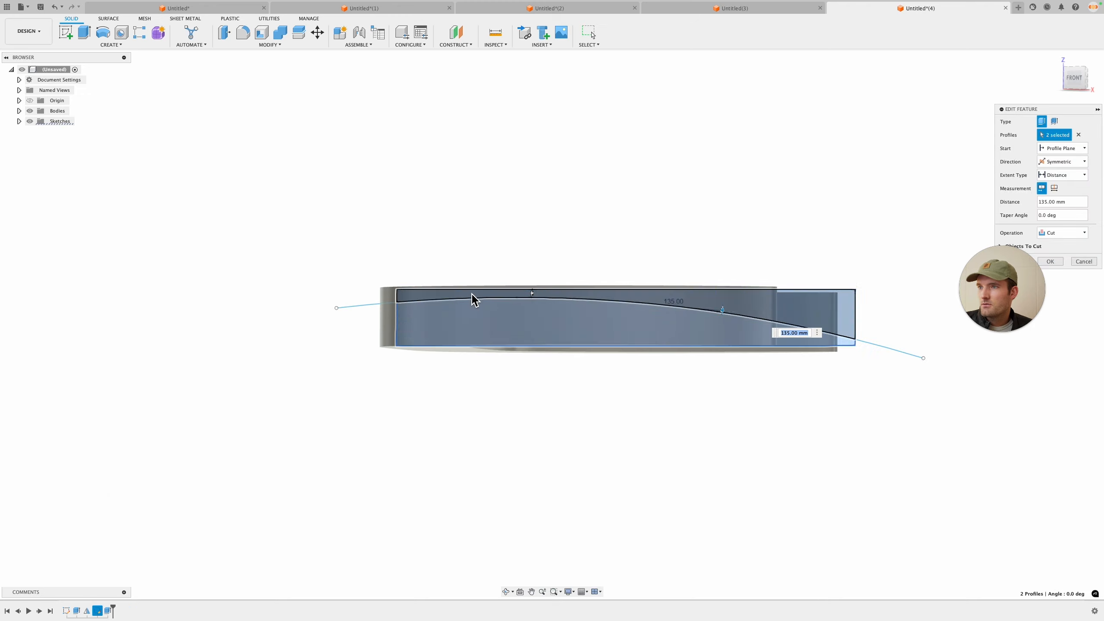
{"action": "left_click", "coordinate": [1050, 261]}
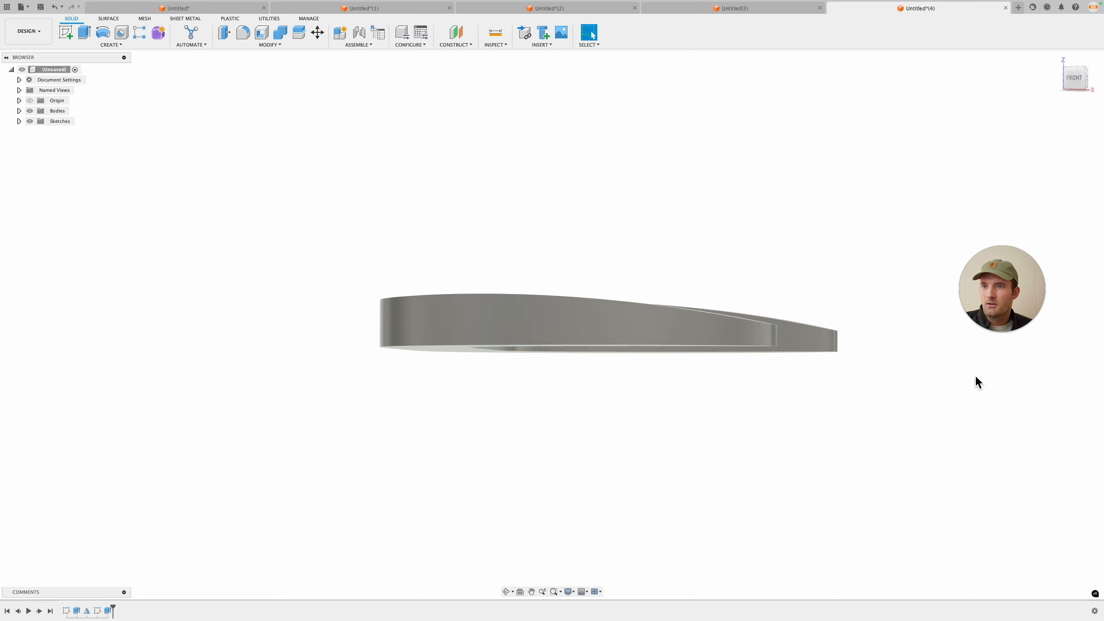
Step: Fillet the buckle's two top outer edges with a constant 7.5 mm radius
{"action": "mouse_move", "coordinate": [975, 374]}
{"action": "middle_mouse_down", "text": "shift"}
{"action": "mouse_move", "coordinate": [969, 405]}
{"action": "mouse_move", "coordinate": [963, 376]}
{"action": "middle_mouse_up", "text": "shift"}
{"action": "key", "text": "f"}
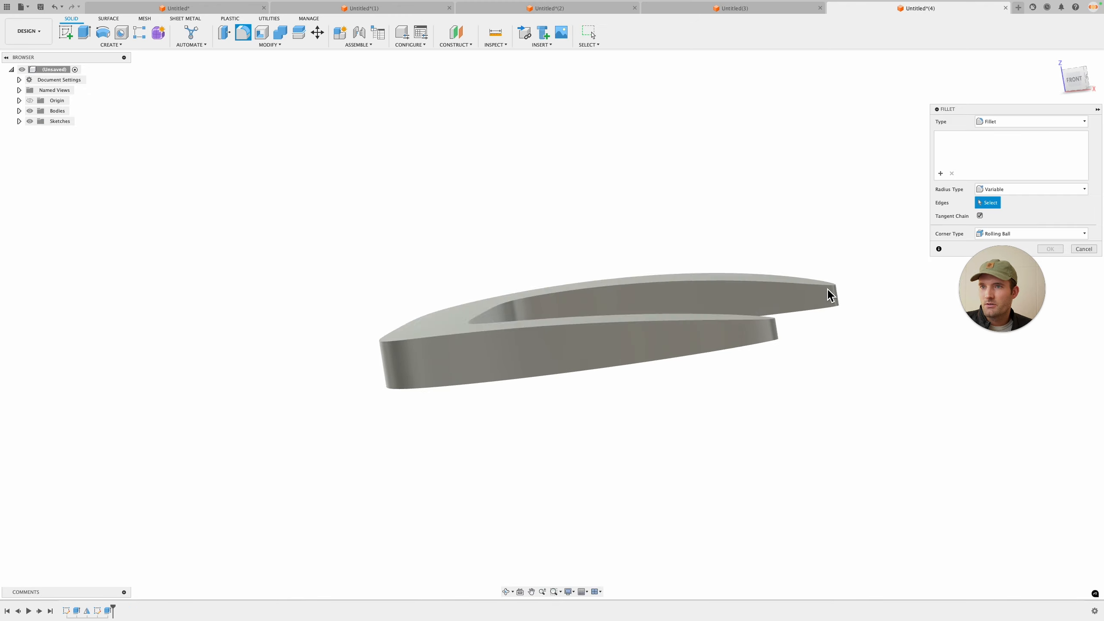
{"action": "left_click", "coordinate": [827, 287]}
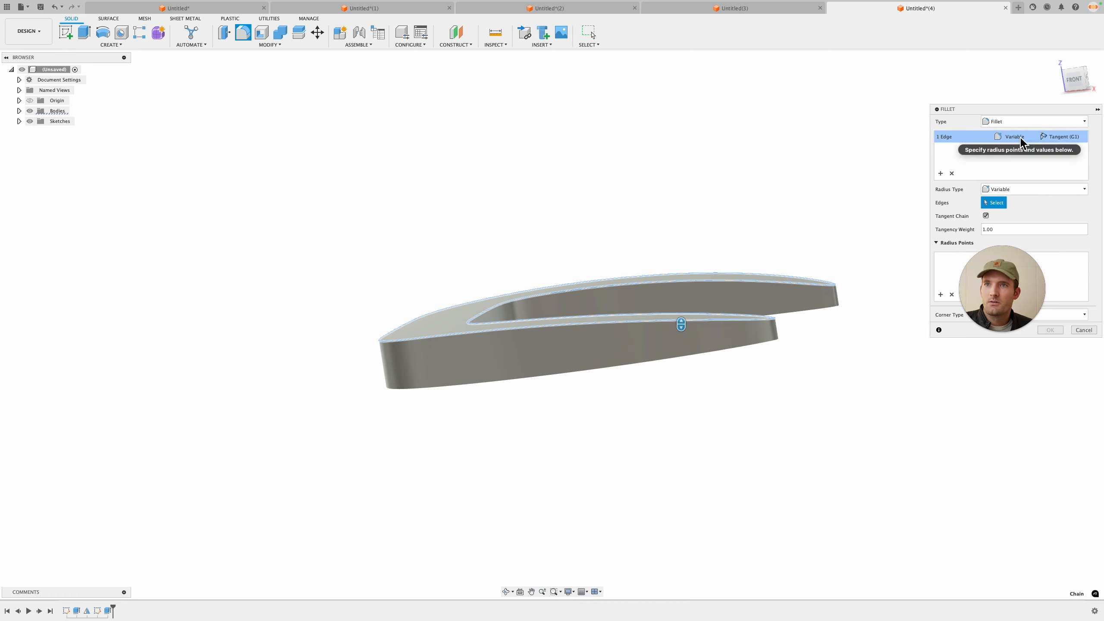
{"action": "middle_click_drag", "start_coordinate": [808, 244], "coordinate": [787, 338], "text": "shift"}
{"action": "left_click", "coordinate": [1020, 189]}
{"action": "left_click", "coordinate": [1013, 197]}
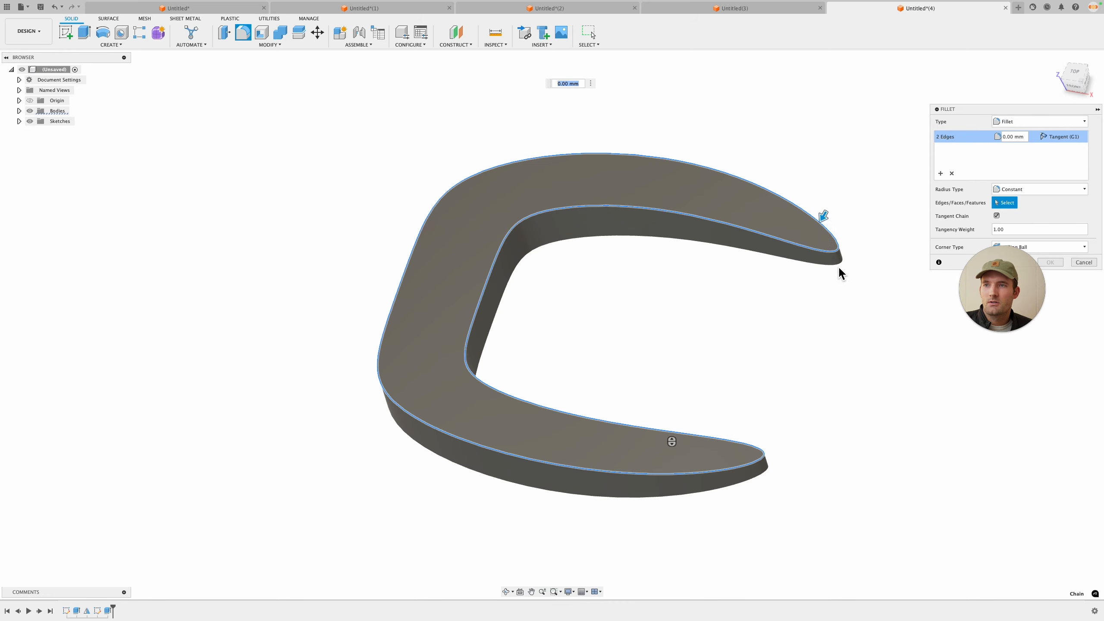
{"action": "left_click", "coordinate": [811, 251]}
{"action": "left_click_drag", "start_coordinate": [828, 226], "coordinate": [826, 230]}
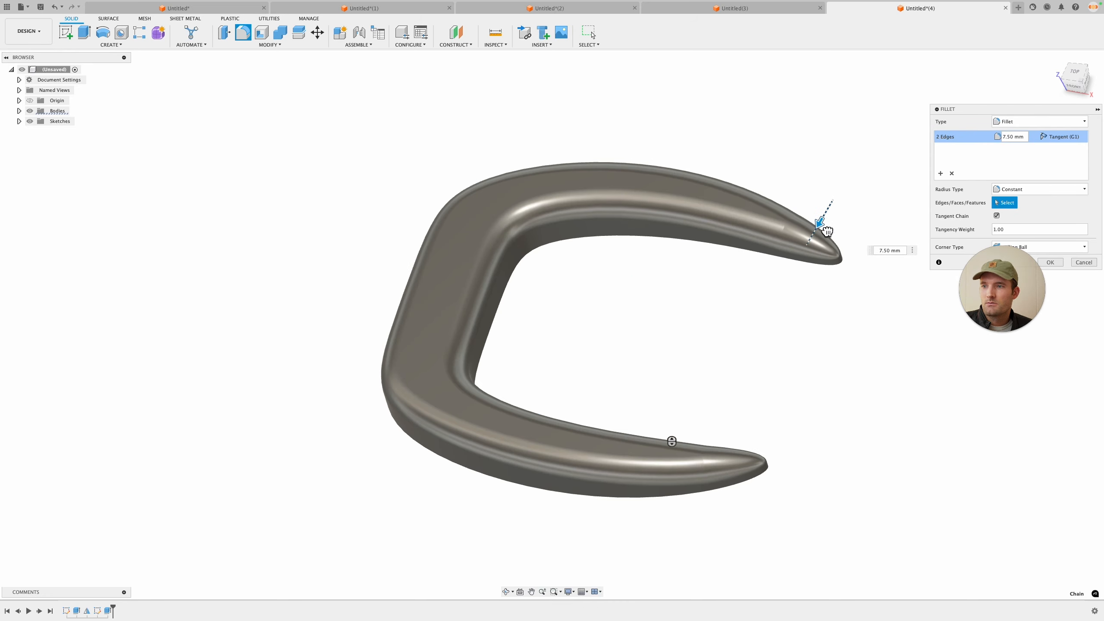
{"action": "key", "text": "Return"}
Step: Edit the hooked outline sketch to nudge the spline's tip point upward and finish the sketch
{"action": "middle_click_drag", "start_coordinate": [897, 360], "coordinate": [797, 383], "text": "shift"}
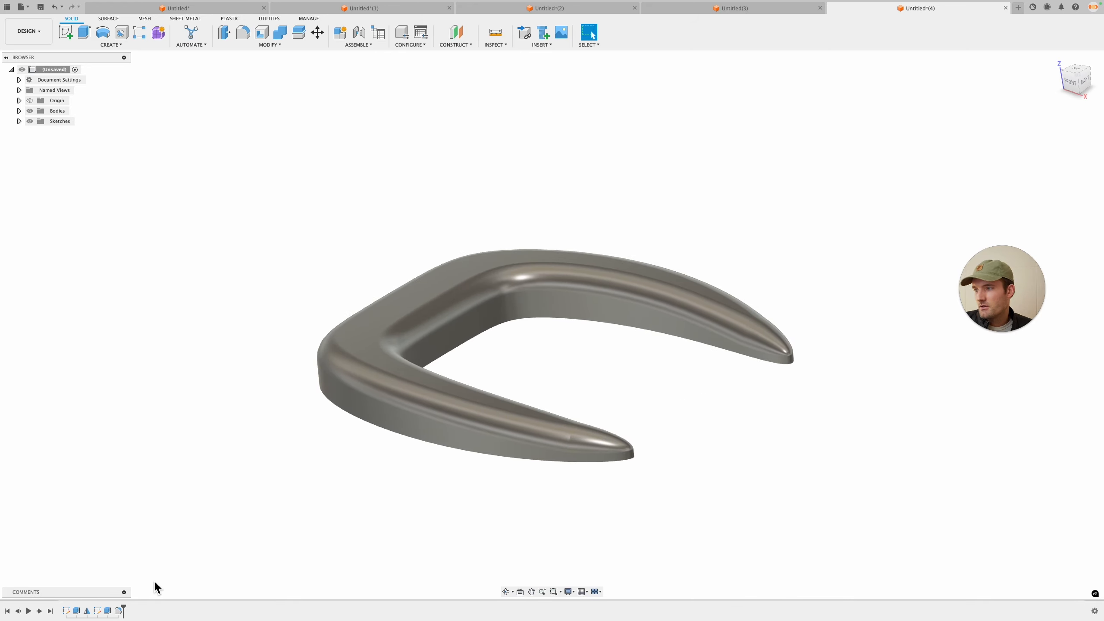
{"action": "right_click", "coordinate": [66, 610]}
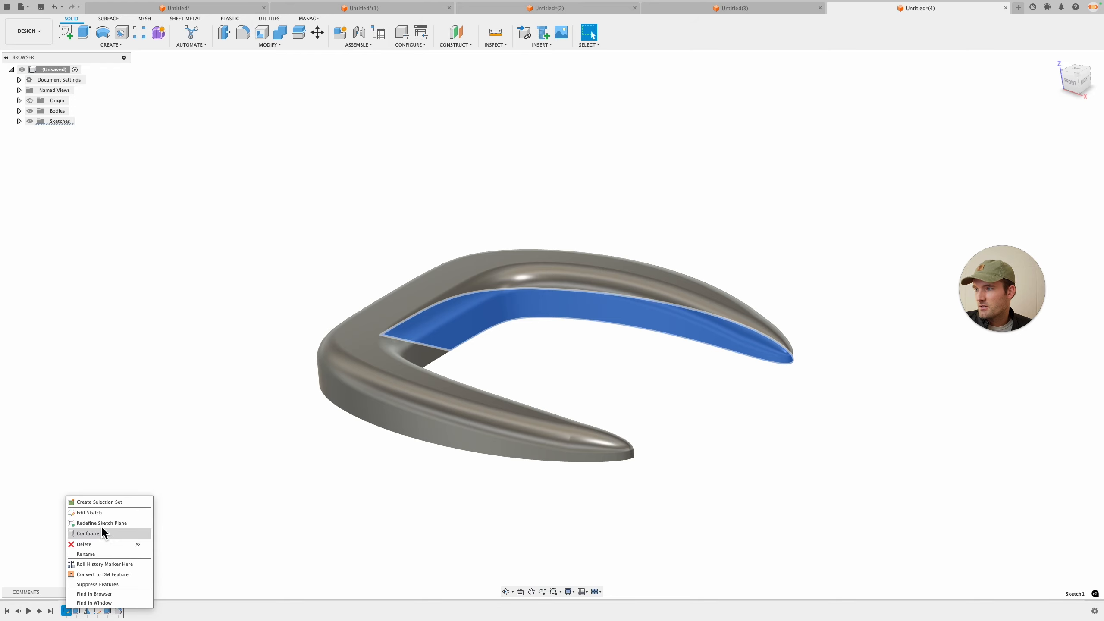
{"action": "left_click", "coordinate": [101, 513]}
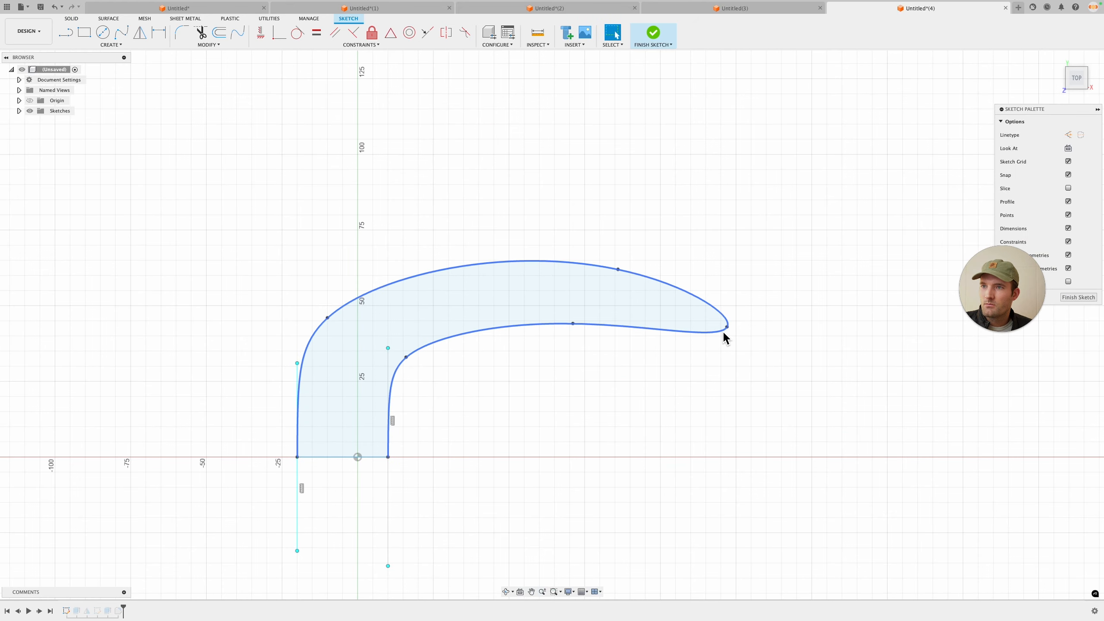
{"action": "left_click_drag", "start_coordinate": [734, 316], "coordinate": [732, 309]}
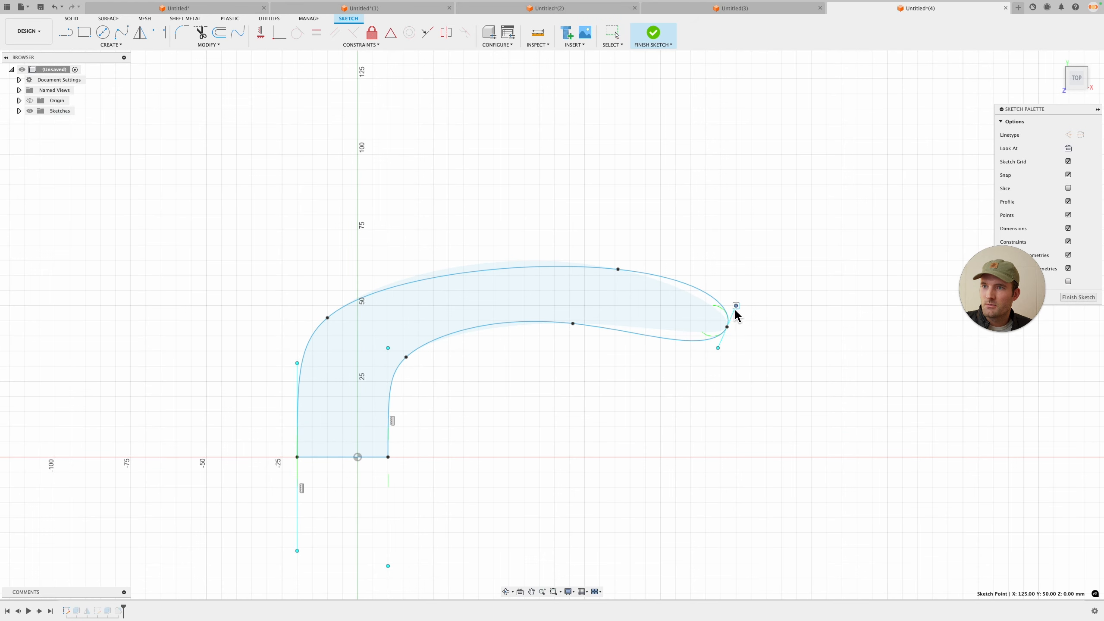
{"action": "left_click", "coordinate": [1078, 297]}
{"action": "mouse_move", "coordinate": [801, 402]}
{"action": "middle_mouse_down", "text": "shift"}
{"action": "mouse_move", "coordinate": [796, 370]}
{"action": "mouse_move", "coordinate": [759, 375]}
{"action": "mouse_move", "coordinate": [789, 385]}
{"action": "middle_mouse_up", "text": "shift"}
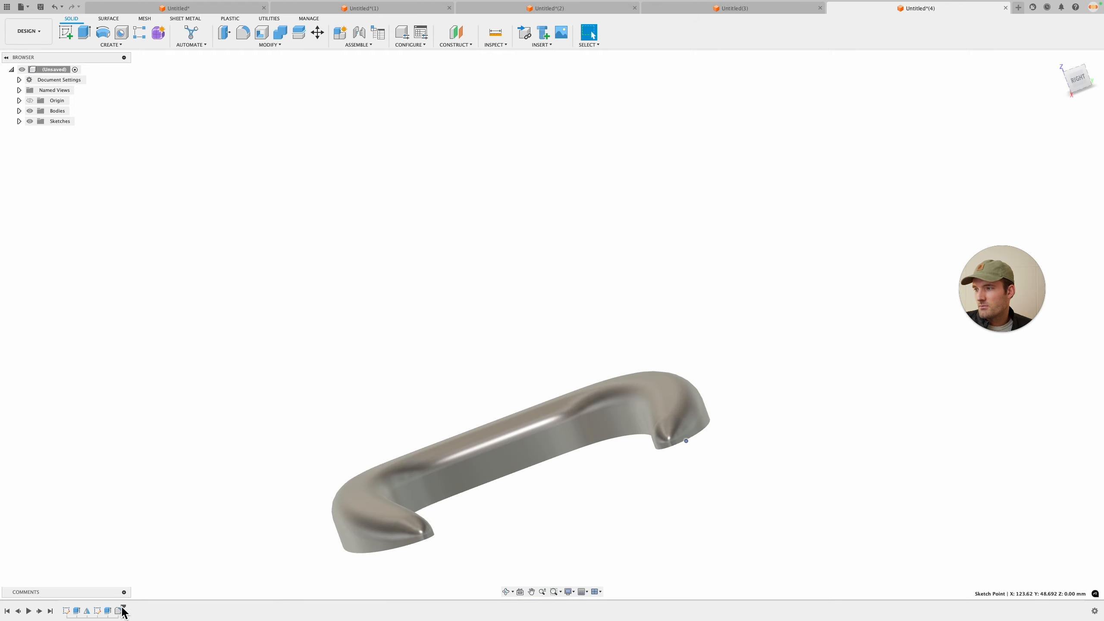
Step: Roll back the history and sketch a 10 mm diameter circle on the side plane at the buckle's top centre
{"action": "left_click_drag", "start_coordinate": [118, 611], "coordinate": [113, 612]}
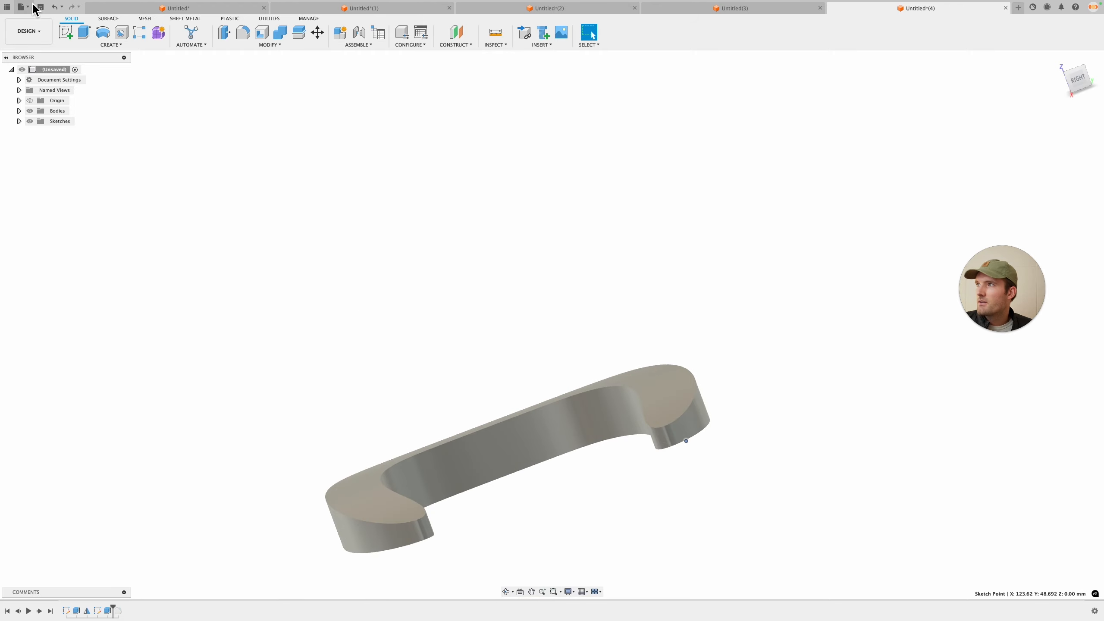
{"action": "left_click", "coordinate": [64, 35]}
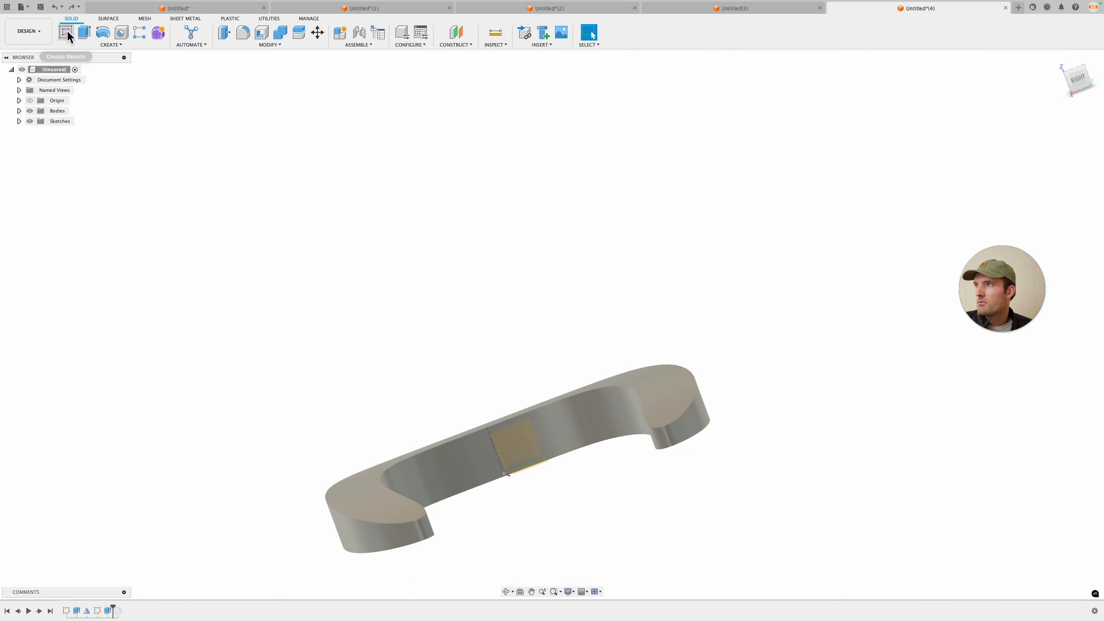
{"action": "middle_click_drag", "start_coordinate": [476, 283], "coordinate": [525, 374], "text": "shift"}
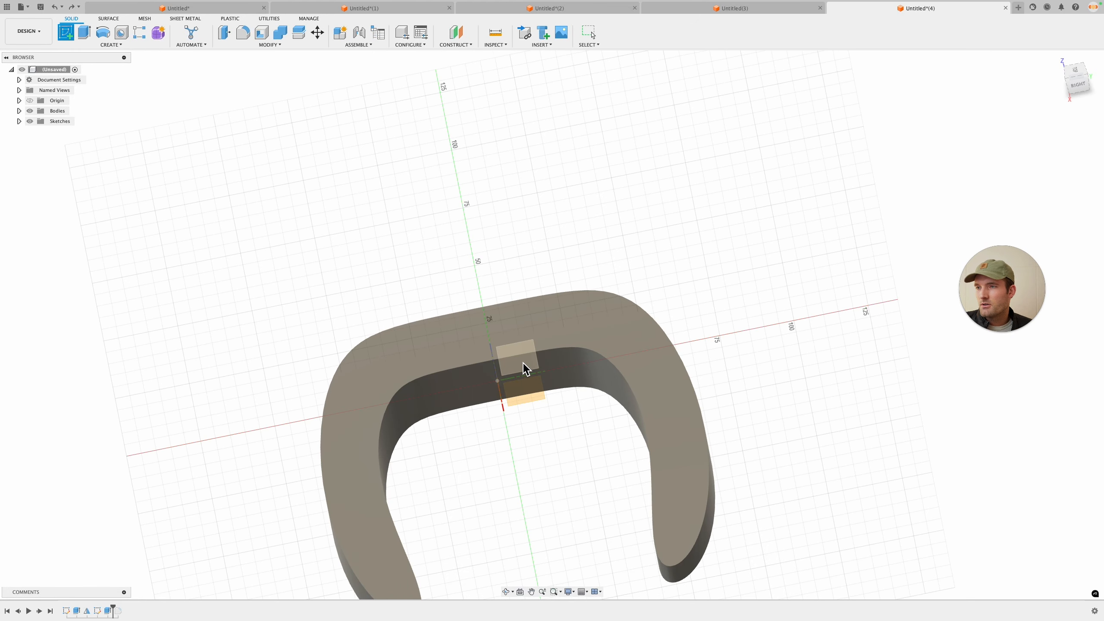
{"action": "left_click", "coordinate": [527, 356]}
{"action": "key", "text": "c"}
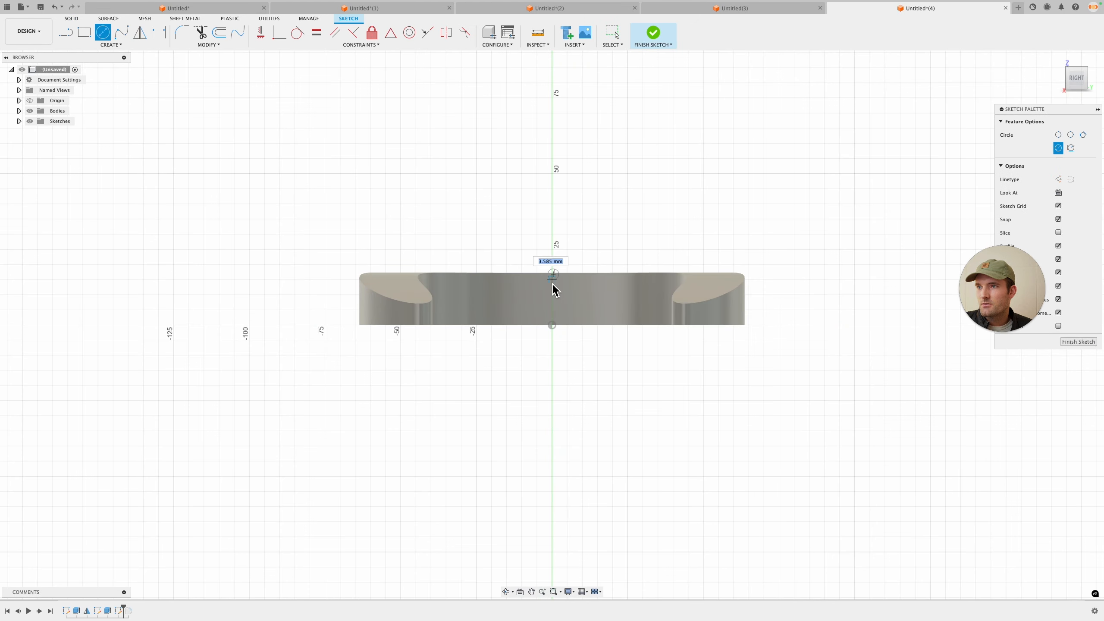
{"action": "left_click", "coordinate": [260, 32]}
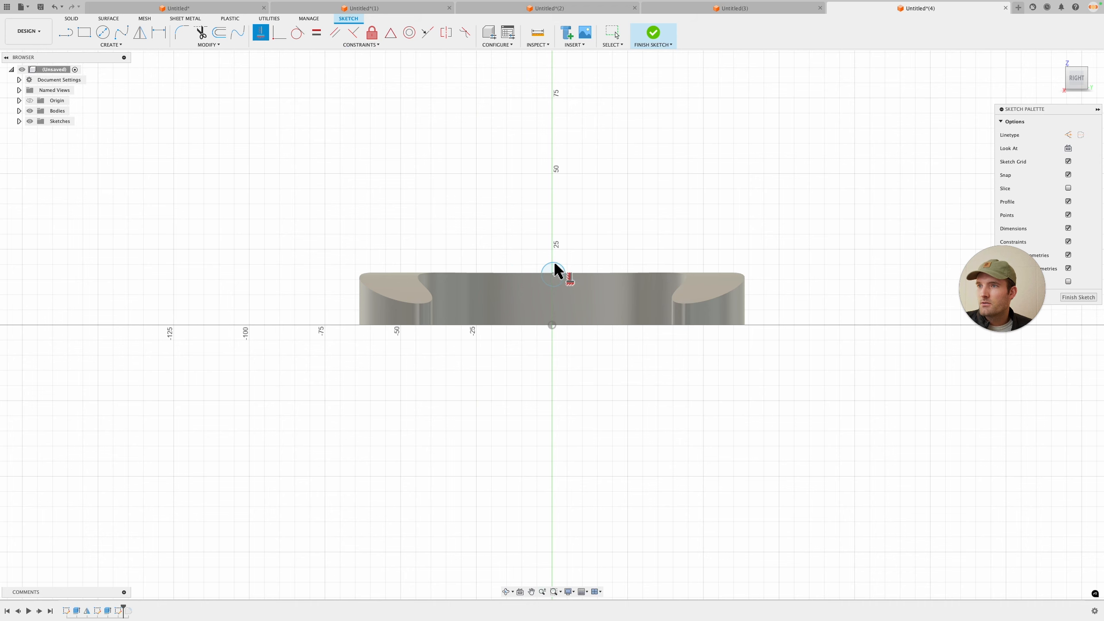
{"action": "key", "text": "d"}
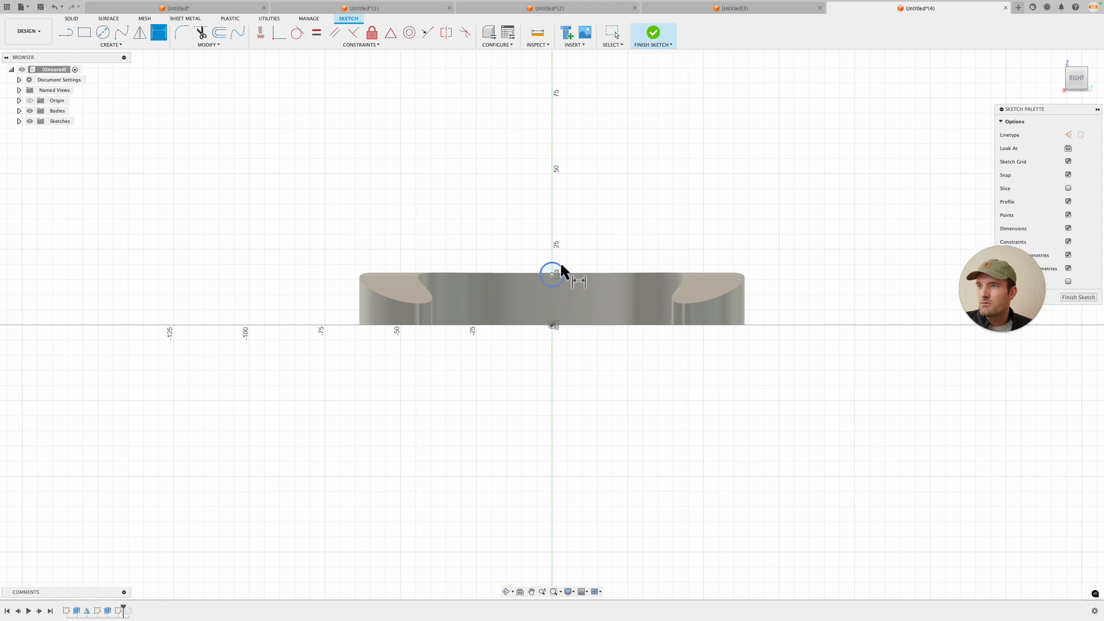
{"action": "left_click", "coordinate": [561, 272]}
{"action": "left_click", "coordinate": [583, 251]}
{"action": "type", "text": "10"}
{"action": "key", "text": "Return"}
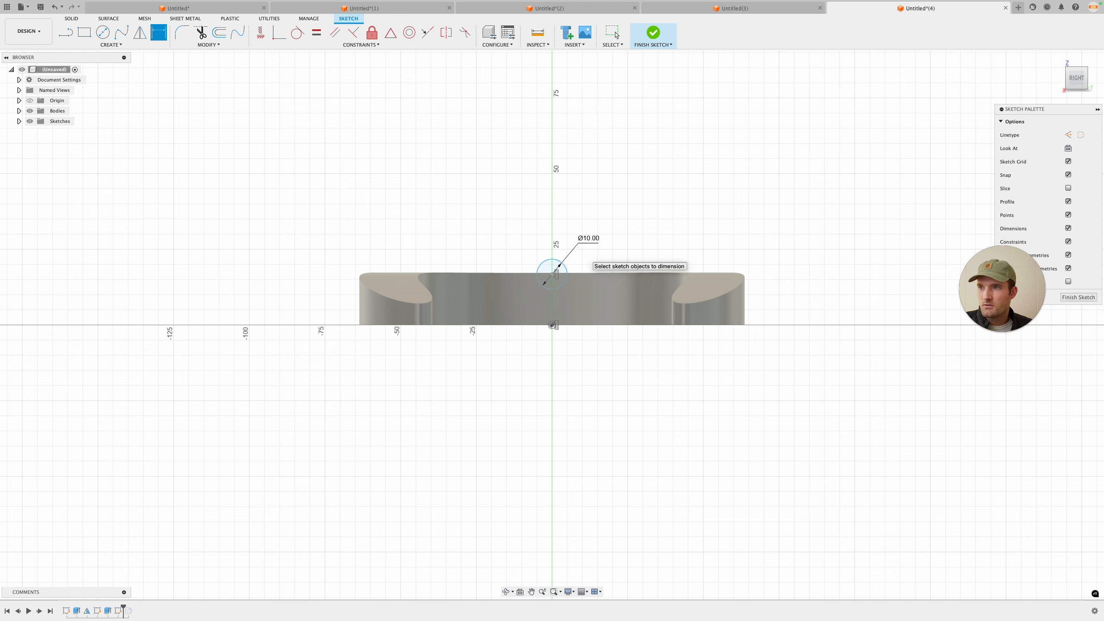
{"action": "left_click", "coordinate": [1087, 299]}
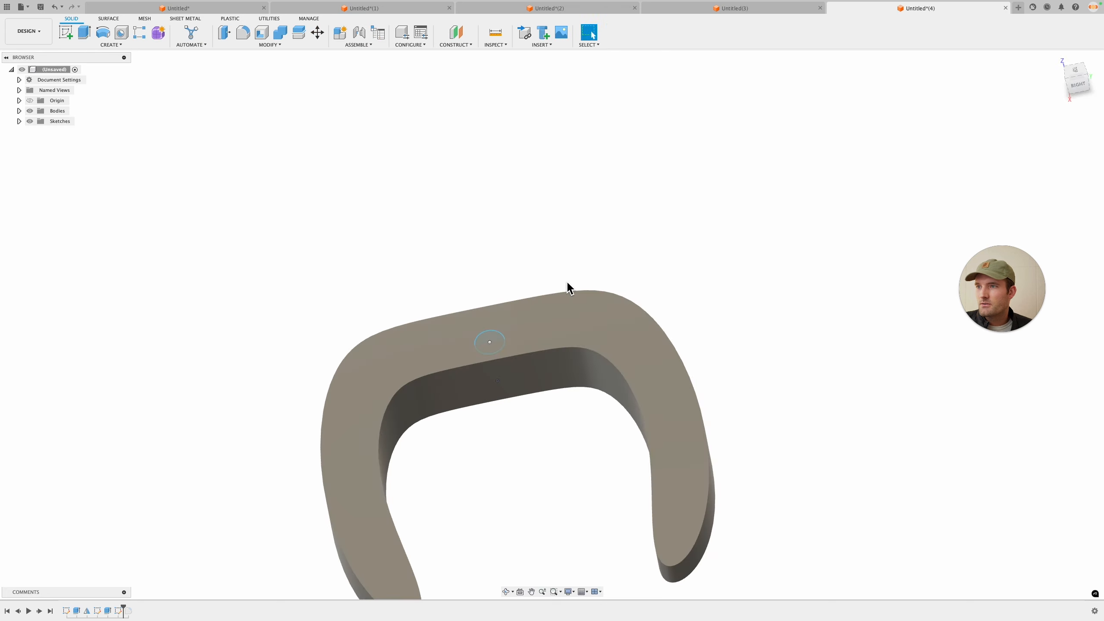
Step: Extrude-cut the circle two-sided, 25 mm on one side, to notch the buckle's top
{"action": "key", "text": "e"}
{"action": "left_click", "coordinate": [491, 344]}
{"action": "left_click_drag", "start_coordinate": [495, 348], "coordinate": [516, 393]}
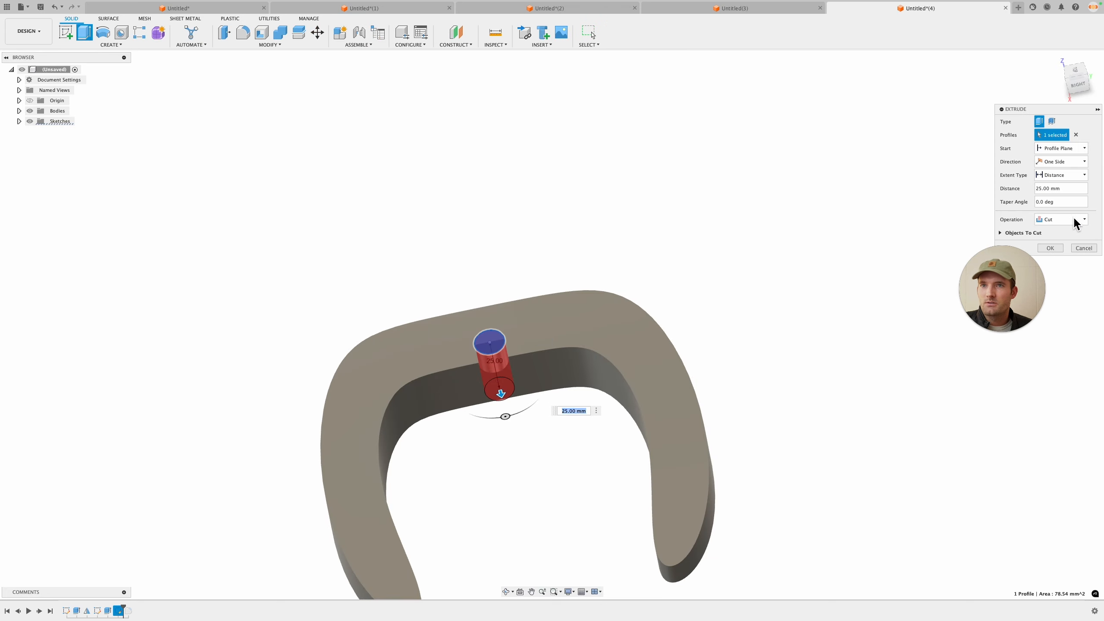
{"action": "left_click", "coordinate": [1076, 177]}
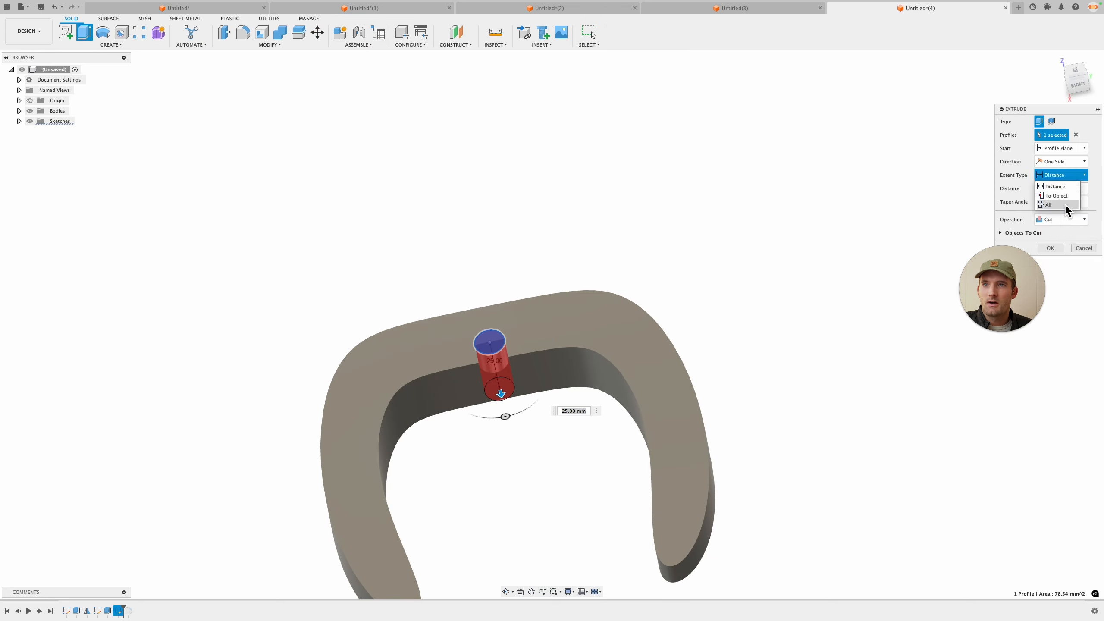
{"action": "left_click", "coordinate": [1078, 162]}
{"action": "left_click", "coordinate": [1064, 184]}
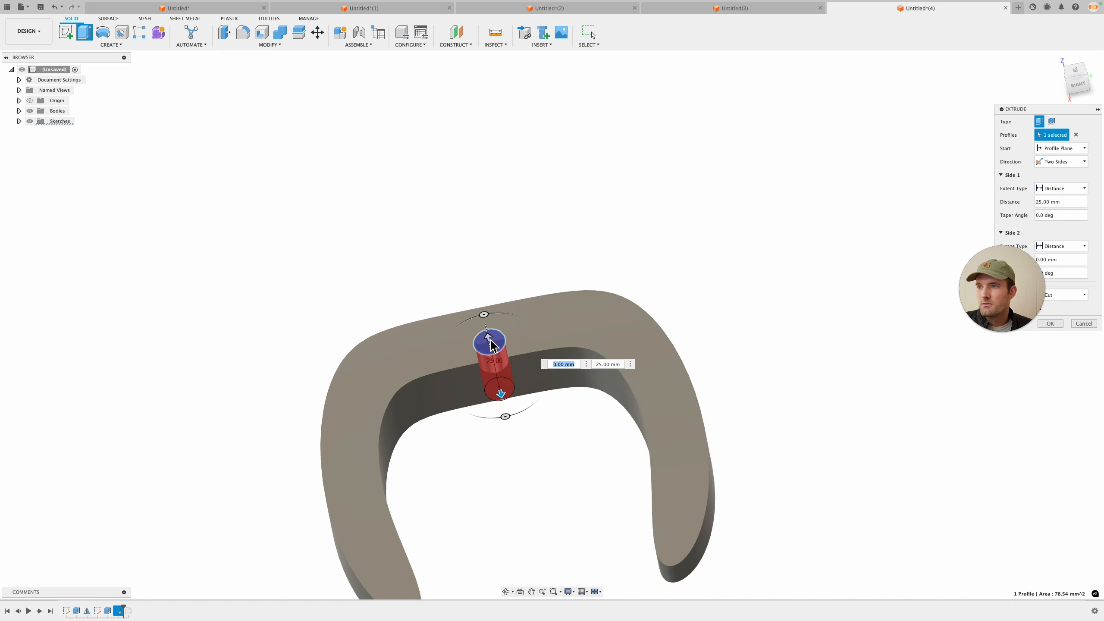
{"action": "left_click", "coordinate": [1058, 325]}
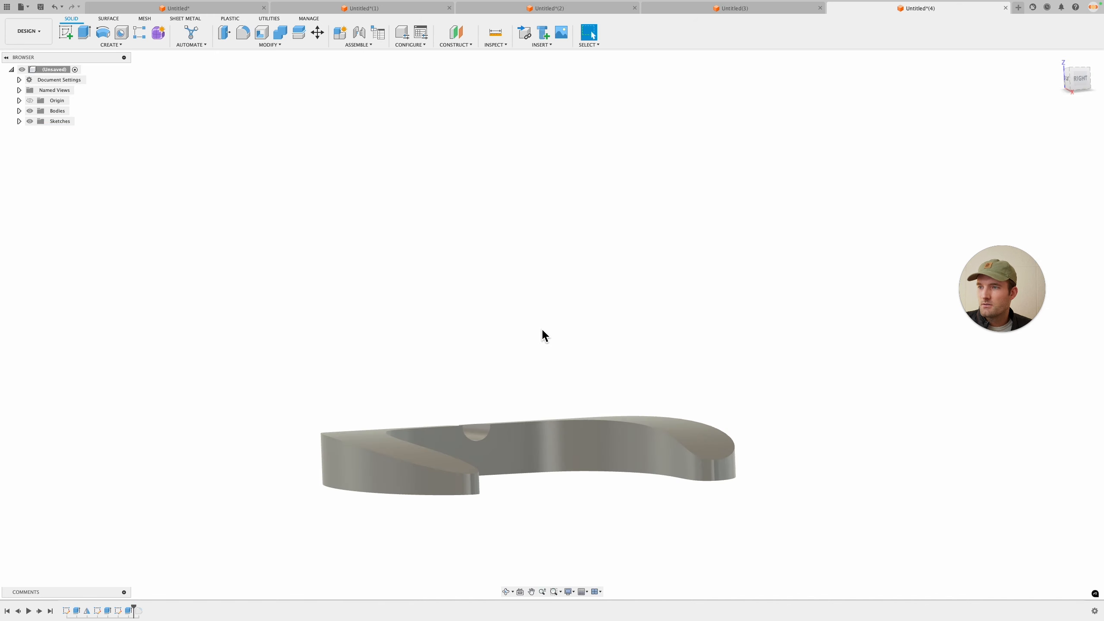
Step: Try to fillet the notch's edge
{"action": "key", "text": "f"}
{"action": "left_click", "coordinate": [448, 389]}
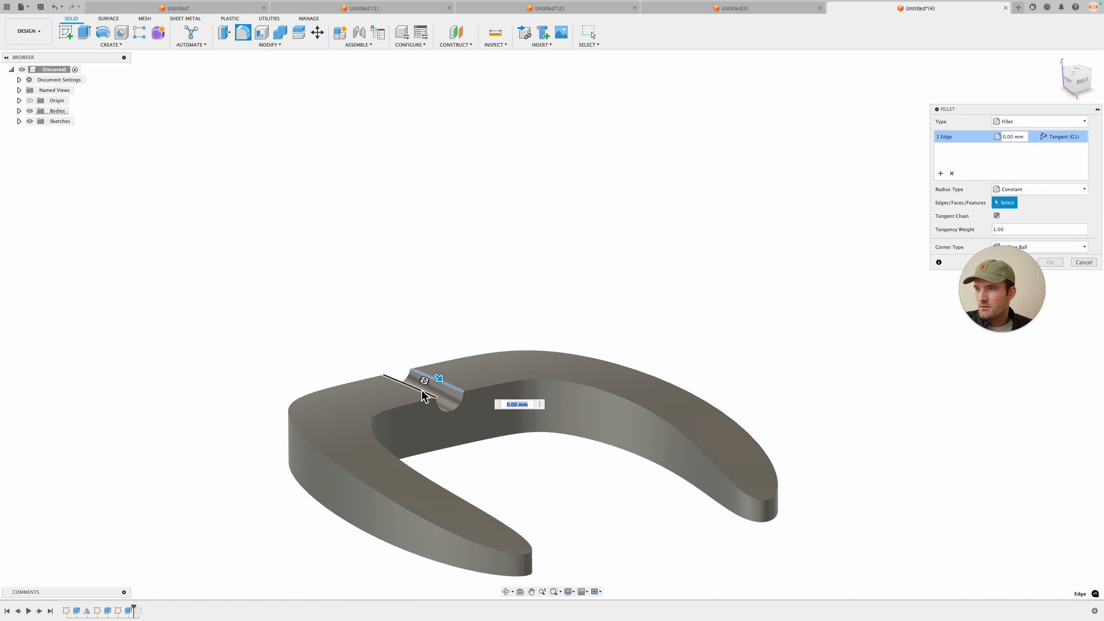
{"action": "key", "text": "Return"}
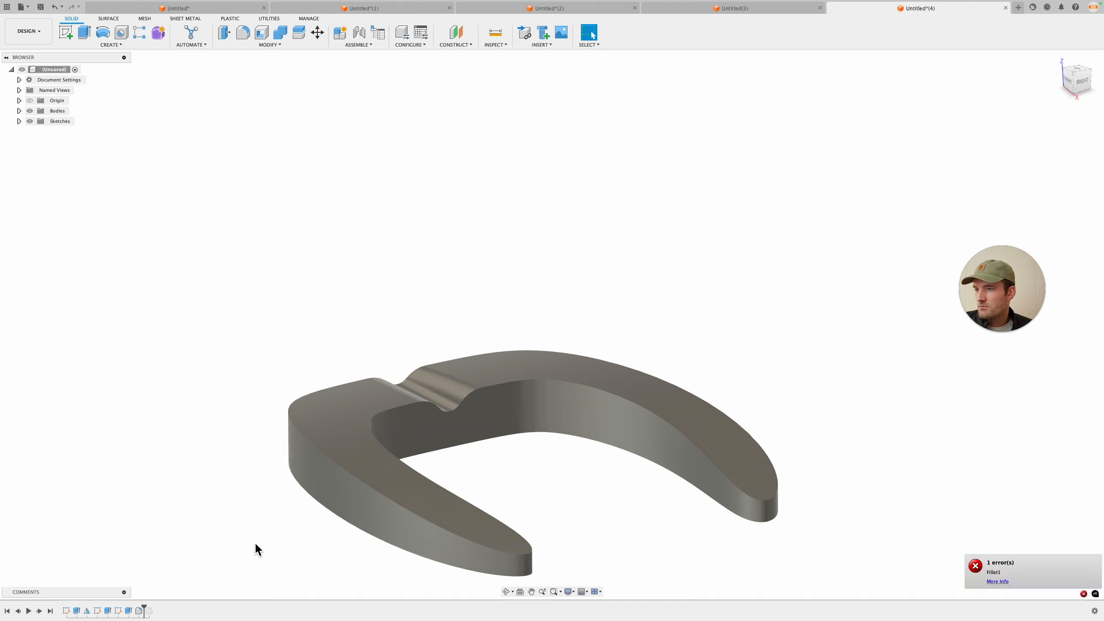
{"action": "double_click", "coordinate": [136, 614]}
{"action": "key", "text": "Return"}
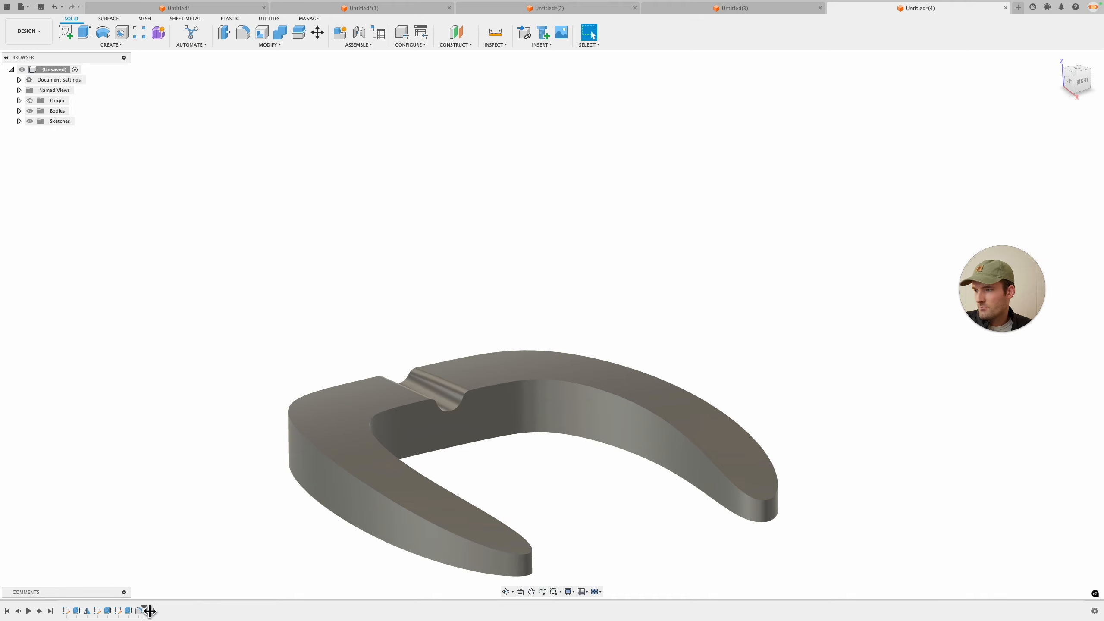
Step: Roll the history marker to the end and re-apply the 7.5 mm edge fillet
{"action": "left_click_drag", "start_coordinate": [149, 611], "coordinate": [152, 611]}
{"action": "mouse_move", "coordinate": [569, 454]}
{"action": "middle_mouse_down", "text": "shift"}
{"action": "mouse_move", "coordinate": [564, 443]}
{"action": "mouse_move", "coordinate": [586, 449]}
{"action": "mouse_move", "coordinate": [585, 474]}
{"action": "middle_mouse_up", "text": "shift"}
{"action": "right_click", "coordinate": [140, 612]}
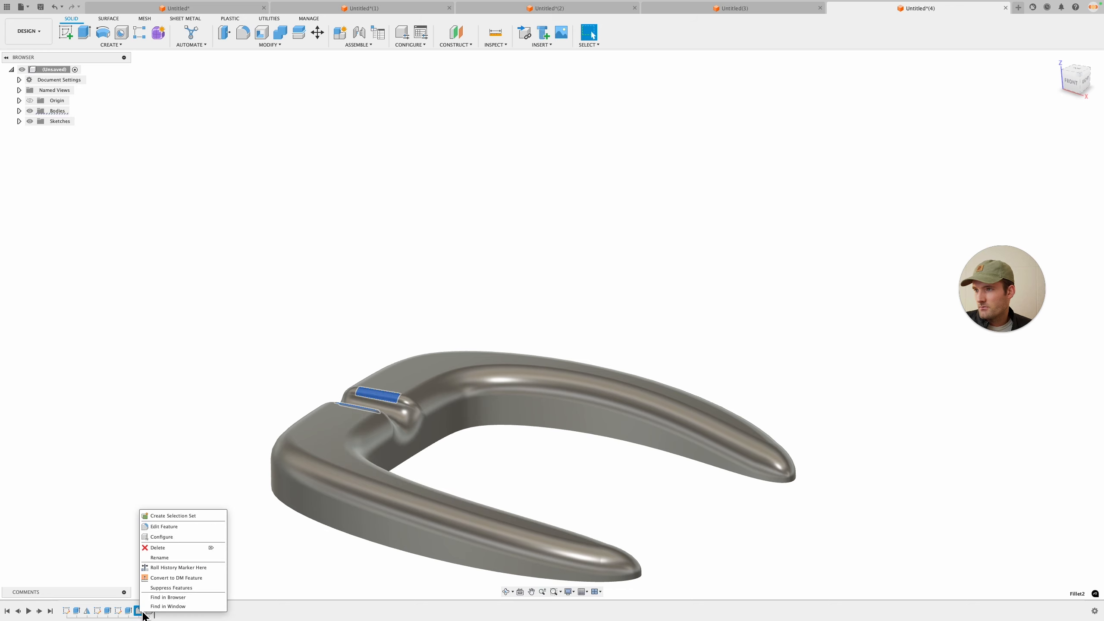
{"action": "left_click", "coordinate": [172, 525]}
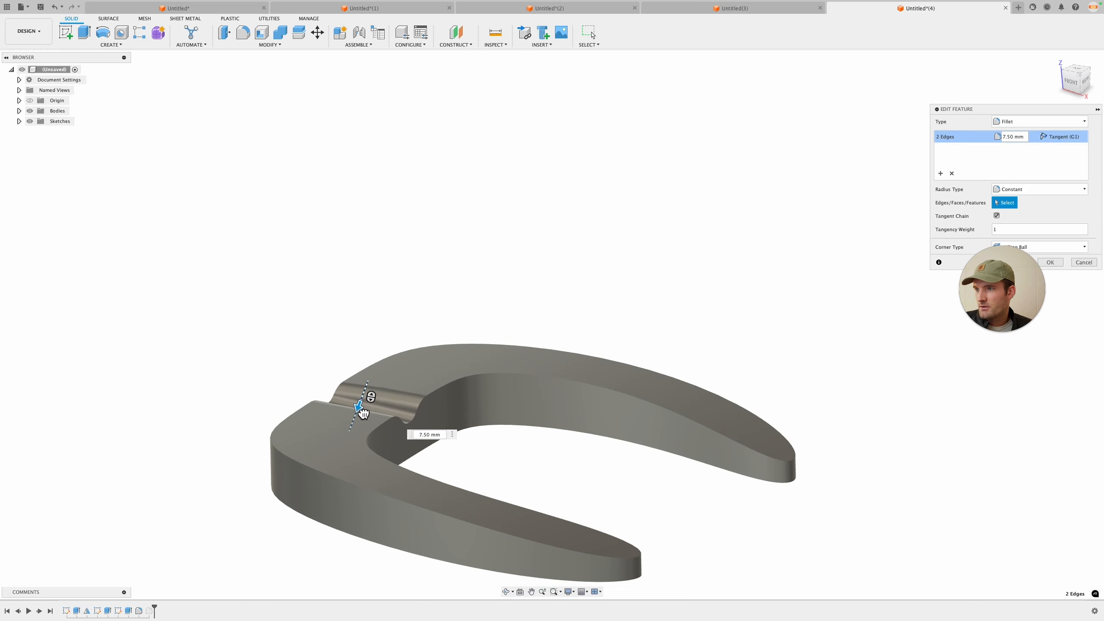
{"action": "left_click_drag", "start_coordinate": [364, 413], "coordinate": [340, 466]}
{"action": "left_click", "coordinate": [1054, 262]}
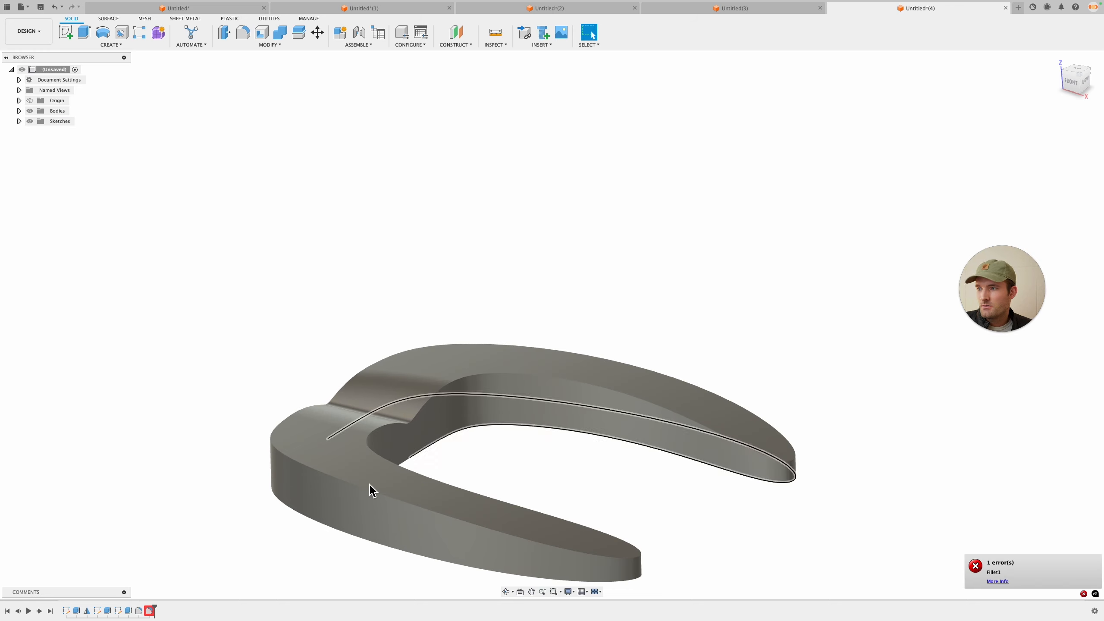
Step: Edit the failing fillet and set its radius to 5 mm
{"action": "right_click", "coordinate": [150, 611]}
{"action": "left_click", "coordinate": [174, 527]}
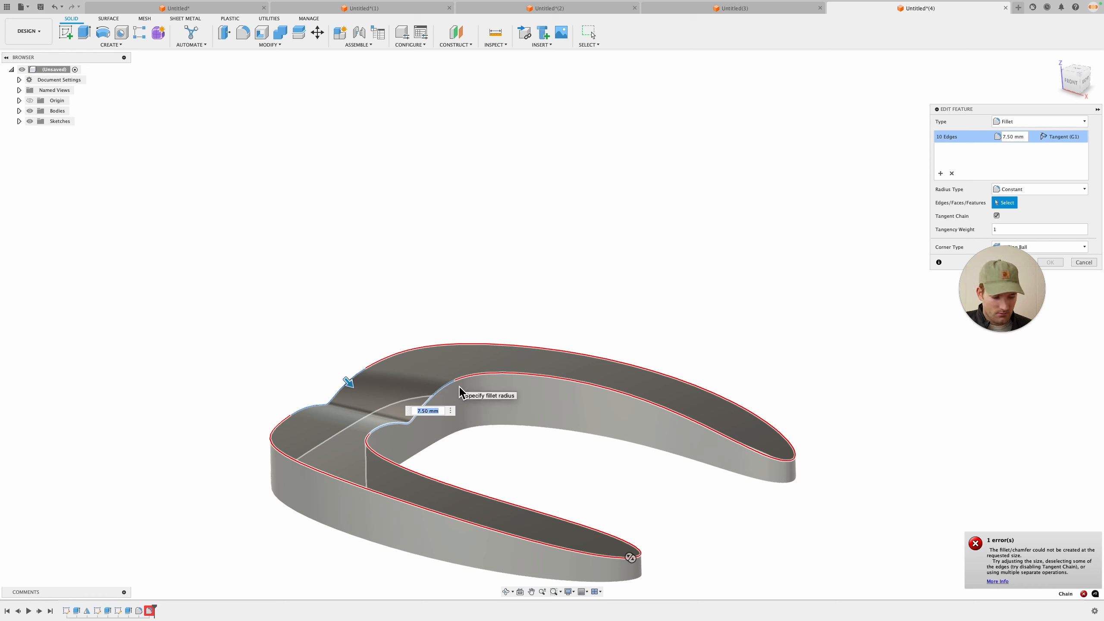
{"action": "type", "text": "5"}
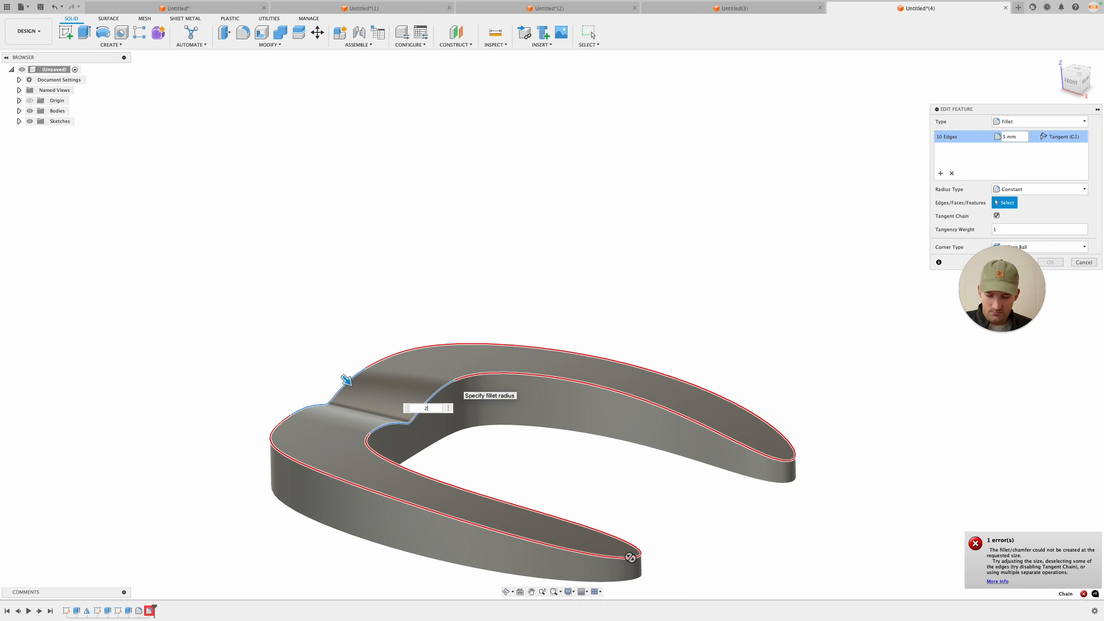
{"action": "key", "text": "BackSpace"}
{"action": "type", "text": "3"}
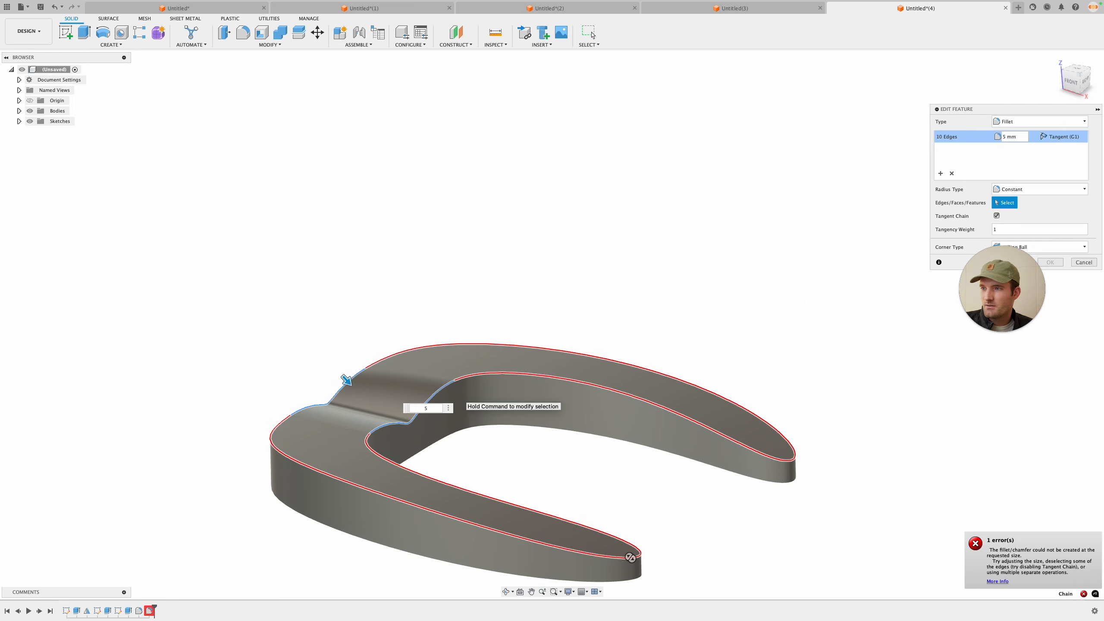
{"action": "key", "text": "Return"}
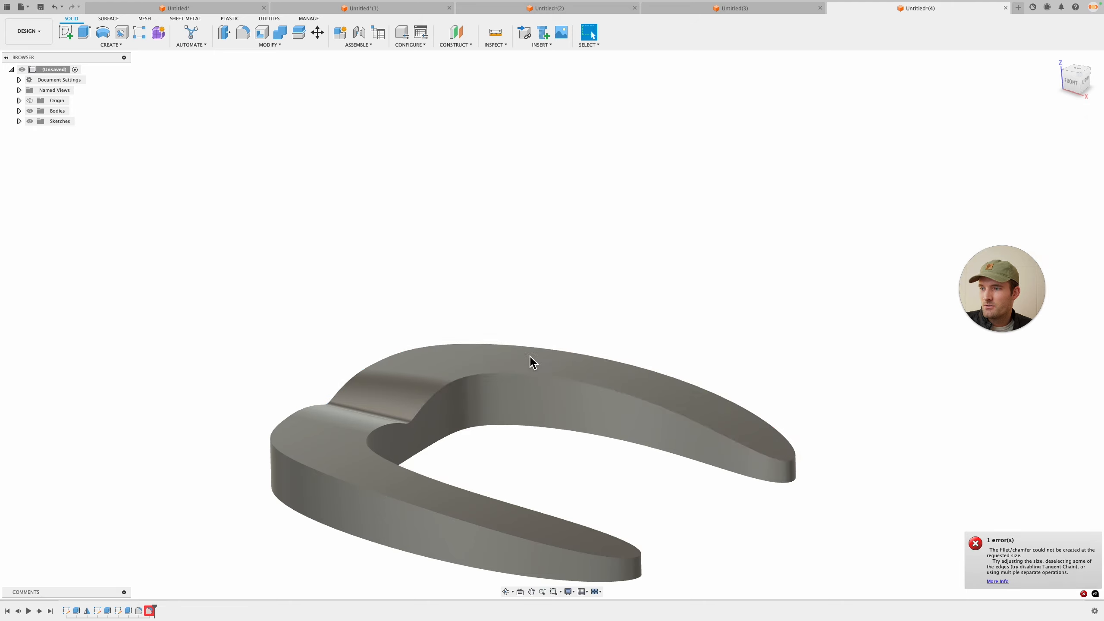
Step: Extrude the selected face of the buckle 10 mm as a join
{"action": "middle_click_drag", "start_coordinate": [446, 424], "coordinate": [579, 401], "text": "shift"}
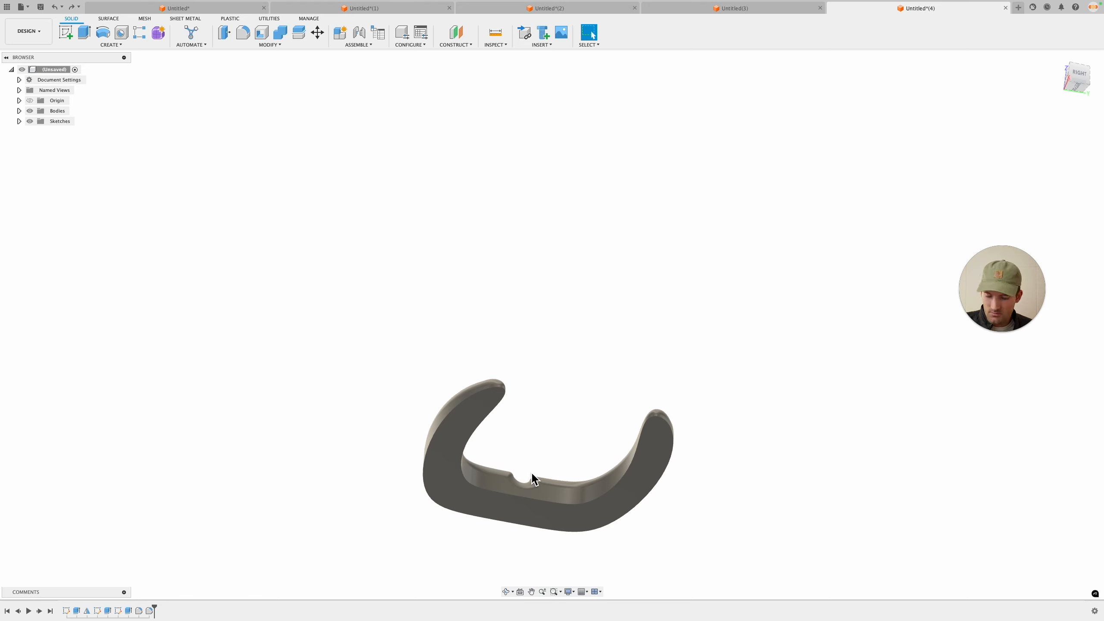
{"action": "key", "text": "e"}
{"action": "left_click", "coordinate": [478, 457]}
{"action": "type", "text": "10"}
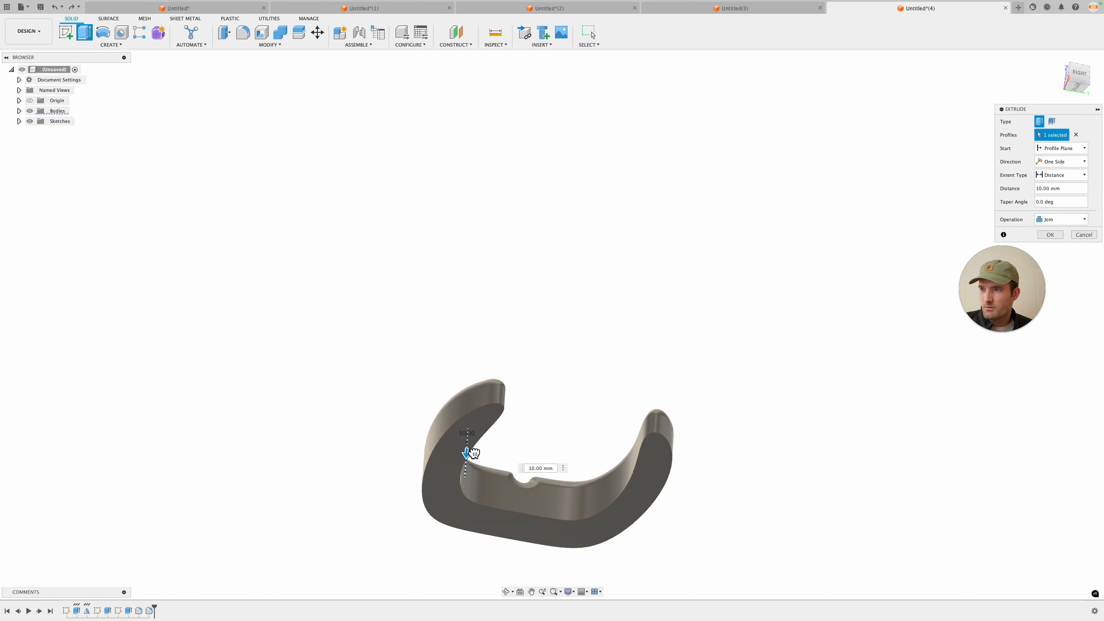
{"action": "left_click", "coordinate": [1050, 235]}
{"action": "key", "text": "f"}
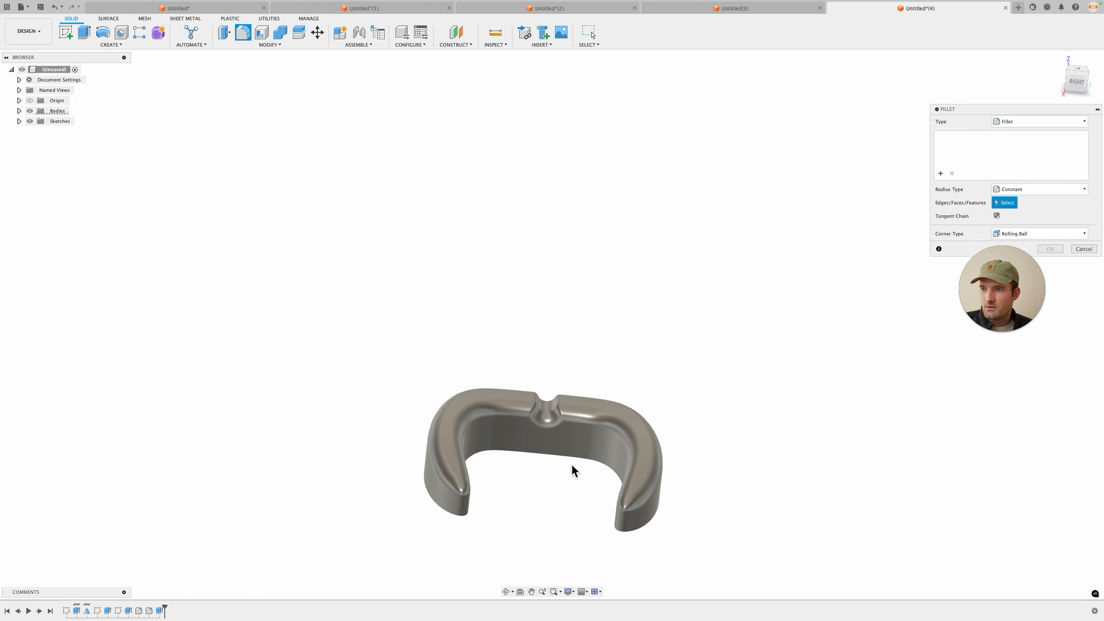
{"action": "left_click", "coordinate": [571, 454]}
{"action": "key", "text": "Escape"}
{"action": "key", "text": "f"}
{"action": "left_click", "coordinate": [569, 458]}
{"action": "left_click_drag", "start_coordinate": [568, 458], "coordinate": [570, 458]}
{"action": "key", "text": "Escape"}
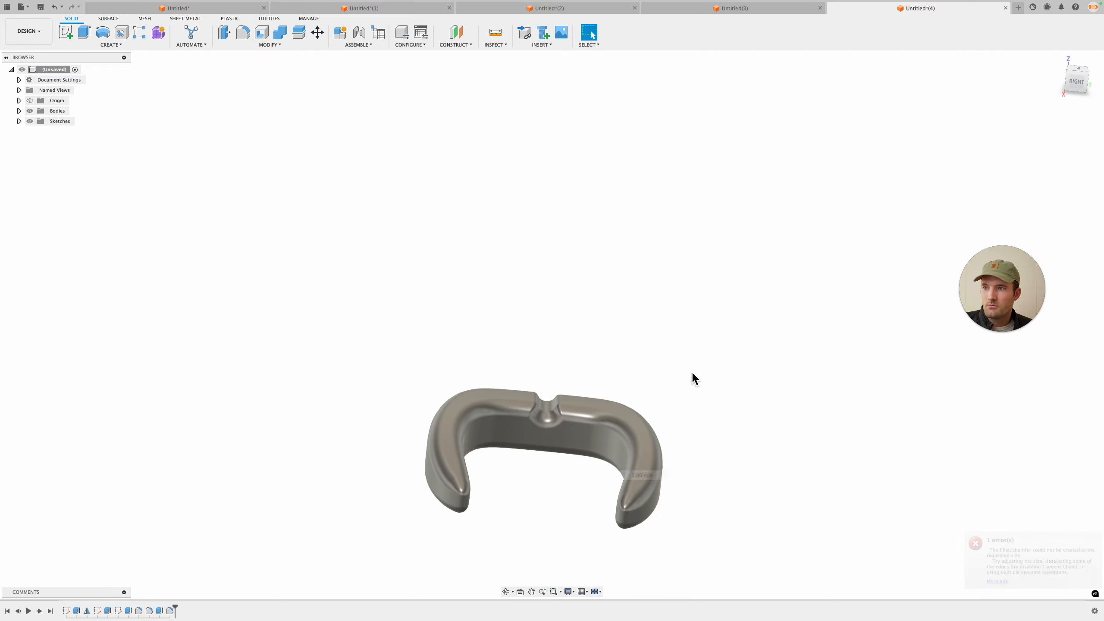
Step: Orbit around the filleted buckle and compare it with the designs open in the other document tabs
{"action": "middle_click_drag", "start_coordinate": [693, 377], "coordinate": [695, 422], "text": "shift"}
{"action": "middle_click_drag", "start_coordinate": [665, 411], "coordinate": [659, 413], "text": "shift"}
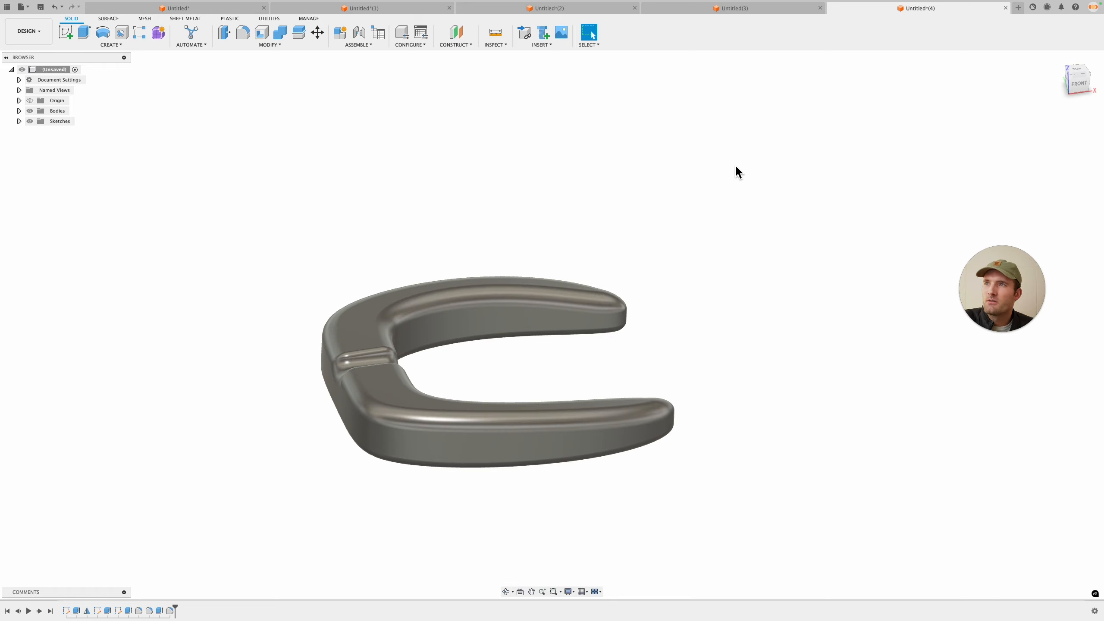
{"action": "left_click", "coordinate": [756, 9]}
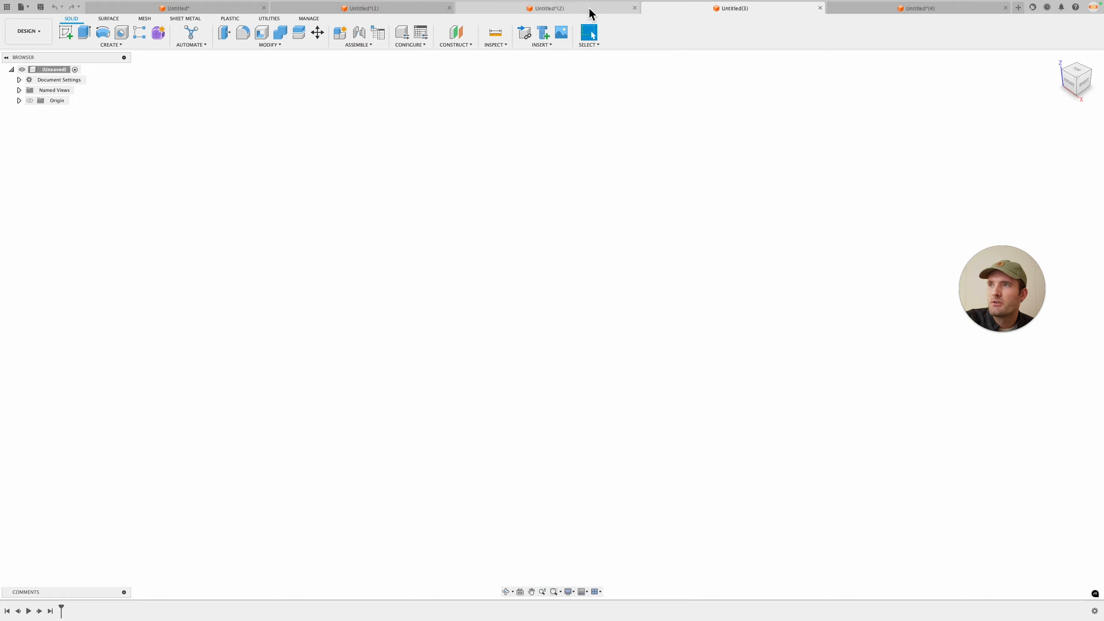
{"action": "left_click", "coordinate": [565, 10]}
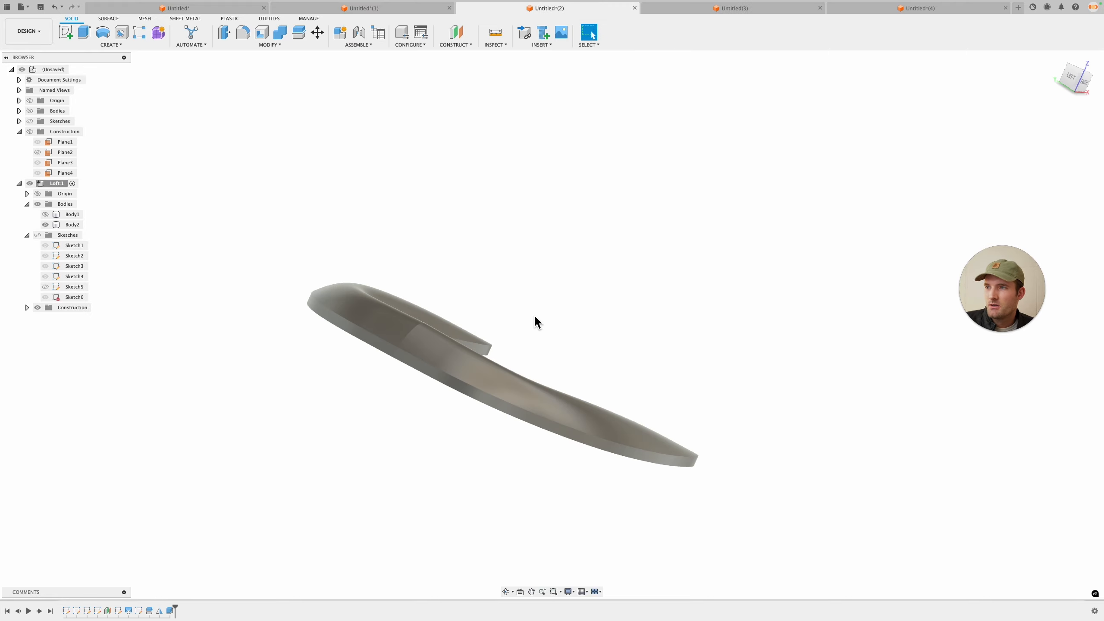
{"action": "scroll", "coordinate": [535, 320], "scroll_direction": "down", "scroll_amount": 1}
{"action": "left_click", "coordinate": [956, 9]}
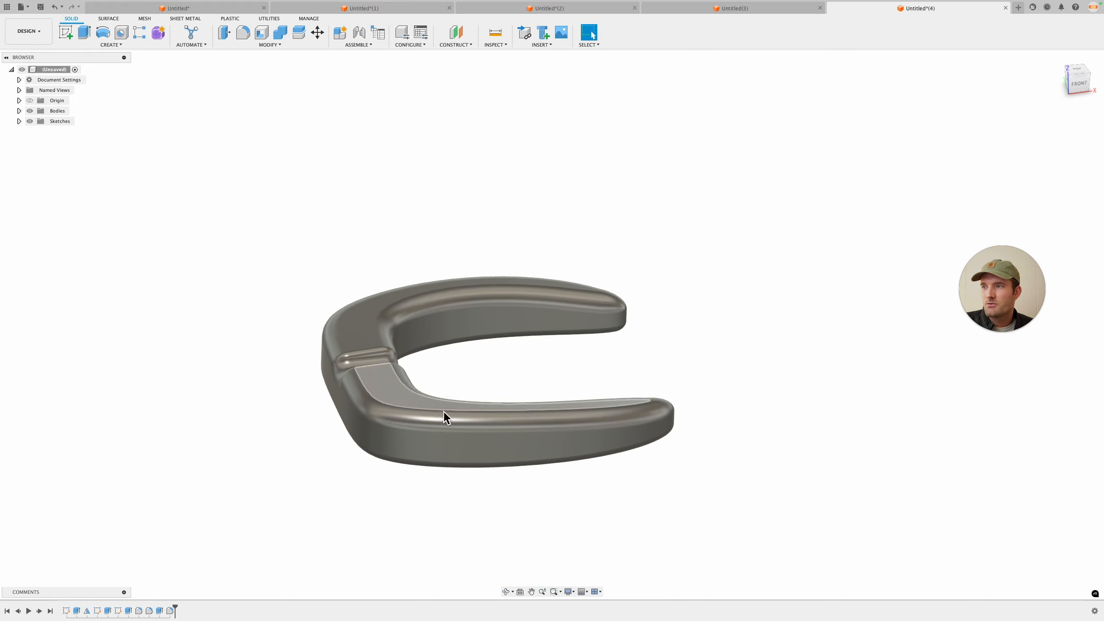
{"action": "middle_click_drag", "start_coordinate": [577, 390], "coordinate": [513, 276], "text": "shift"}
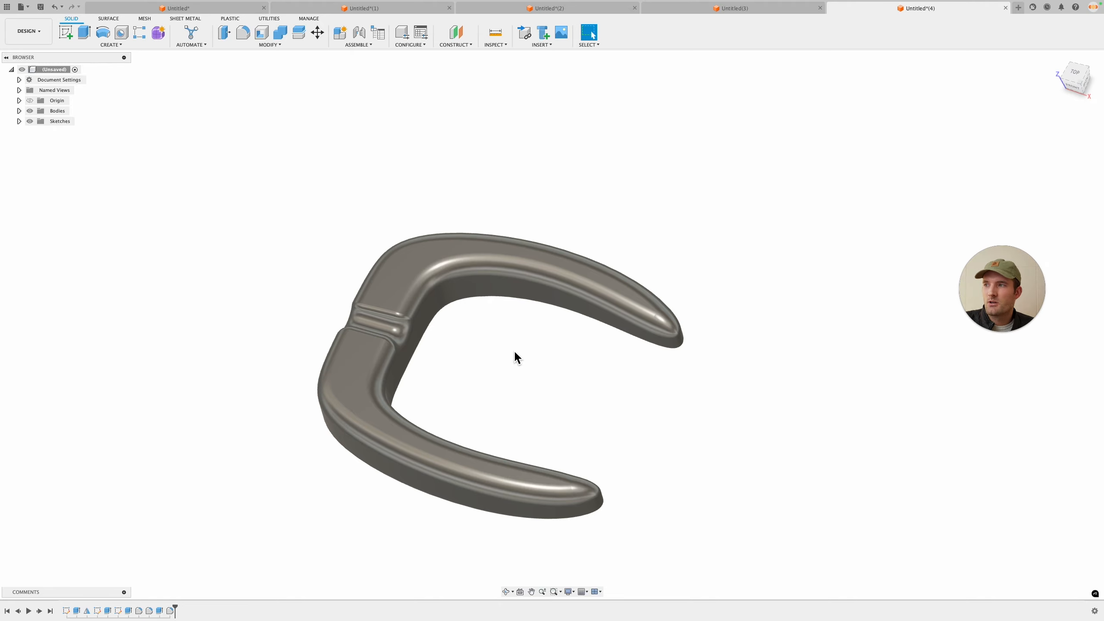
{"action": "middle_click_drag", "start_coordinate": [784, 329], "coordinate": [867, 188], "text": "shift"}
Step: Switch to the Skool community page in the browser and read through the Q&A posts, including the 3d printer thread
{"action": "key", "text": "ctrl+Right"}
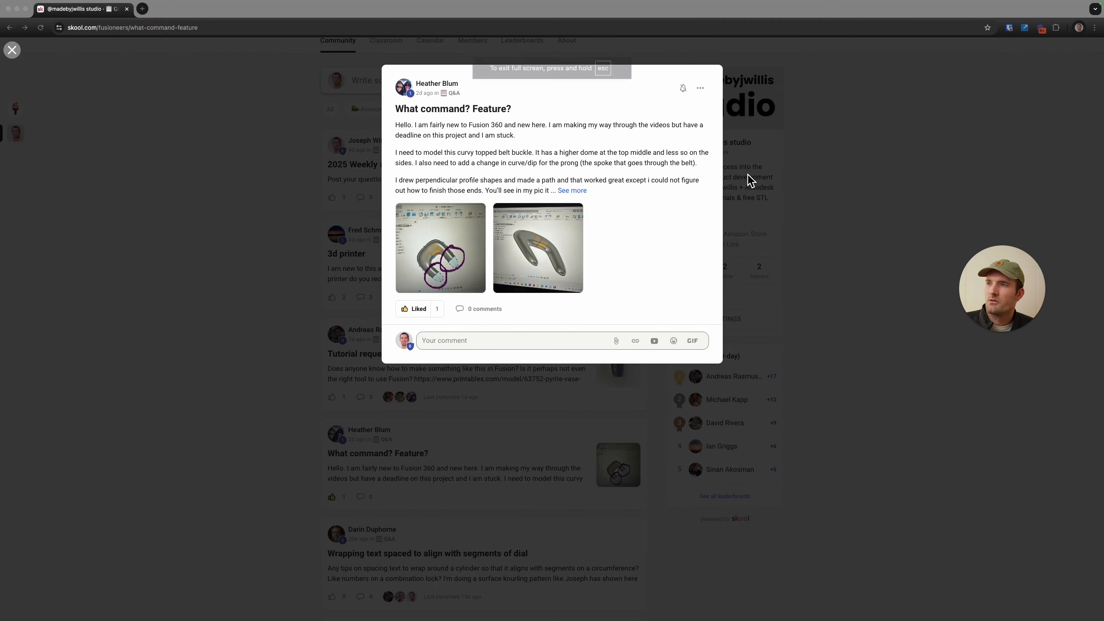
{"action": "left_click", "coordinate": [800, 379]}
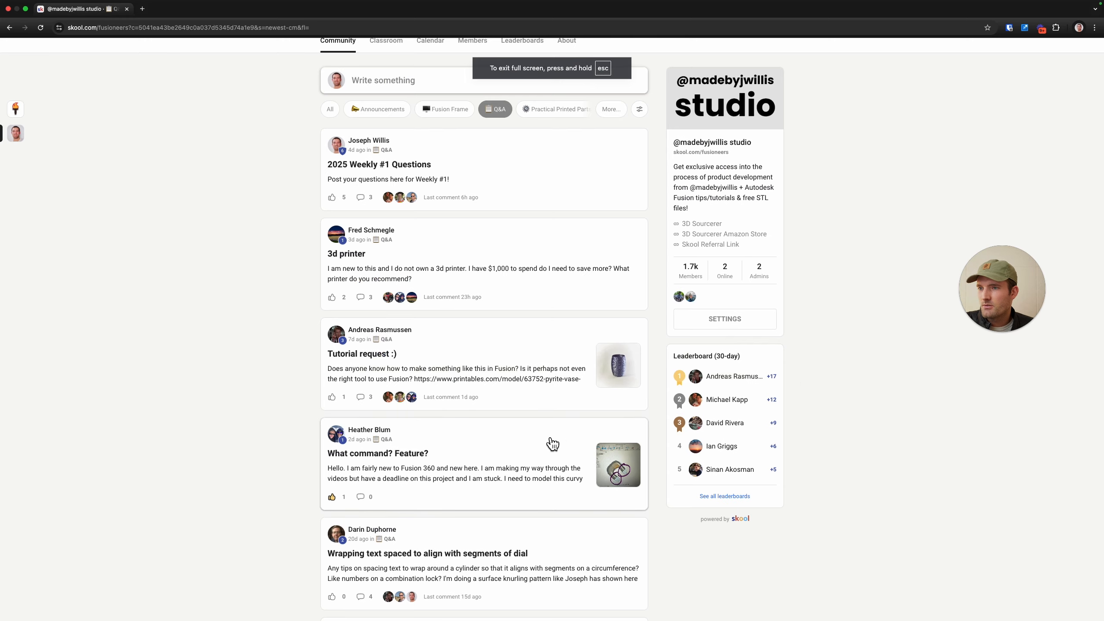
{"action": "scroll", "coordinate": [535, 441], "scroll_direction": "down", "scroll_amount": 3}
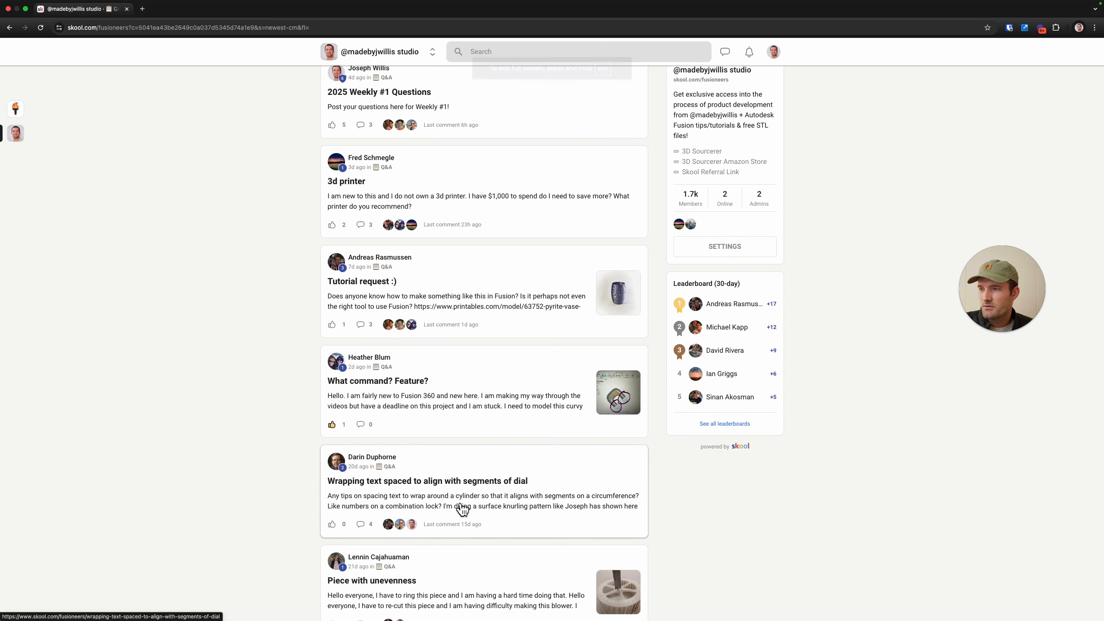
{"action": "scroll", "coordinate": [392, 504], "scroll_direction": "up", "scroll_amount": 2}
{"action": "scroll", "coordinate": [392, 504], "scroll_direction": "up", "scroll_amount": 1}
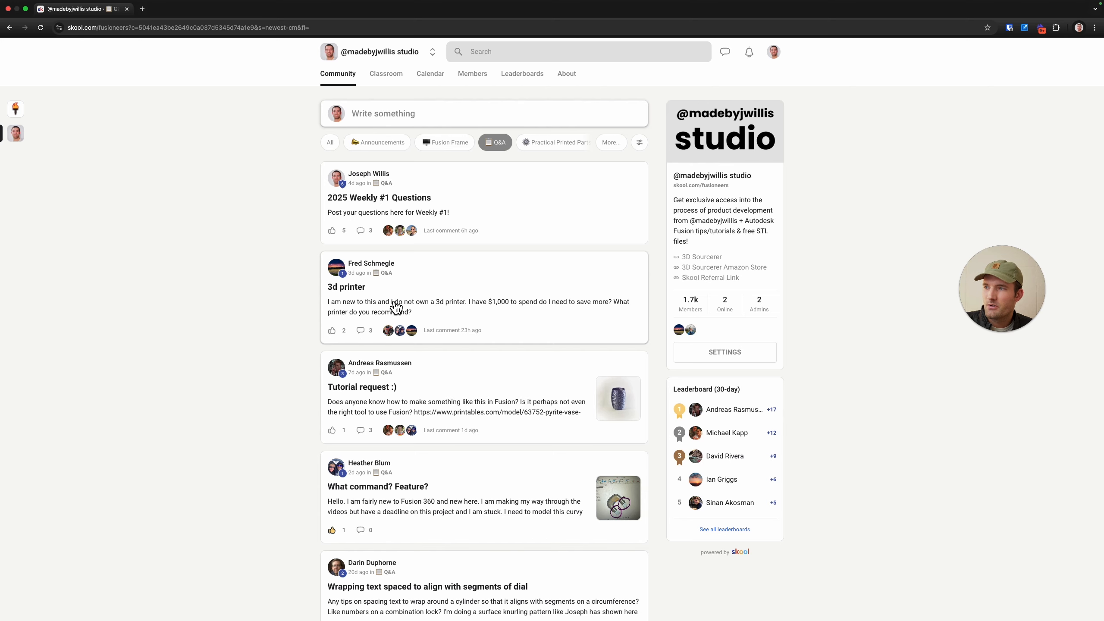
{"action": "left_click", "coordinate": [471, 290]}
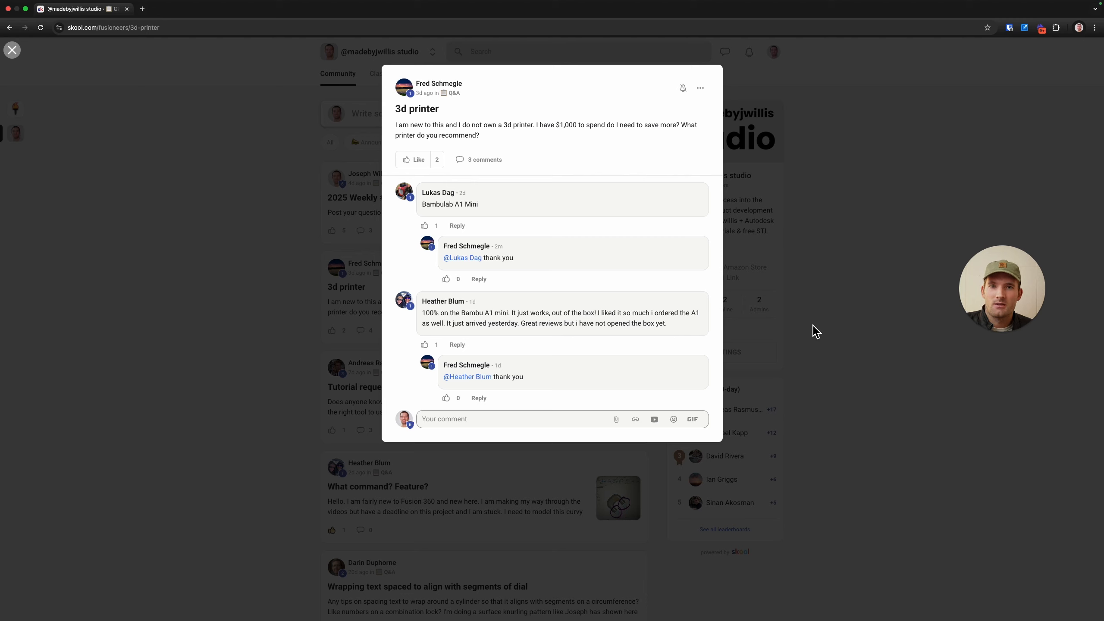
{"action": "left_click", "coordinate": [887, 319]}
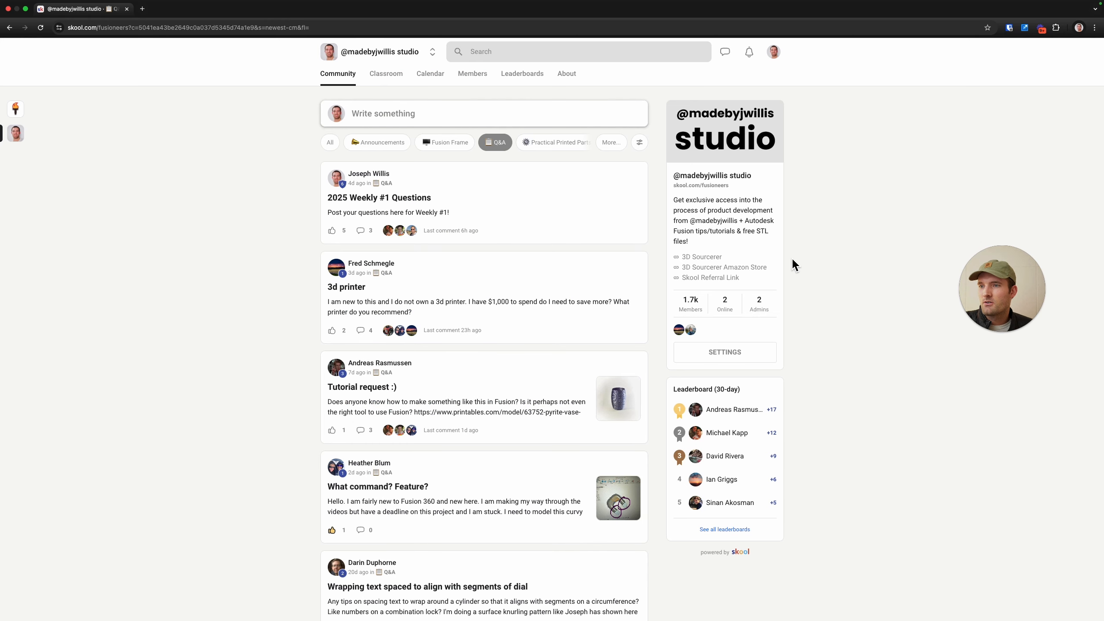